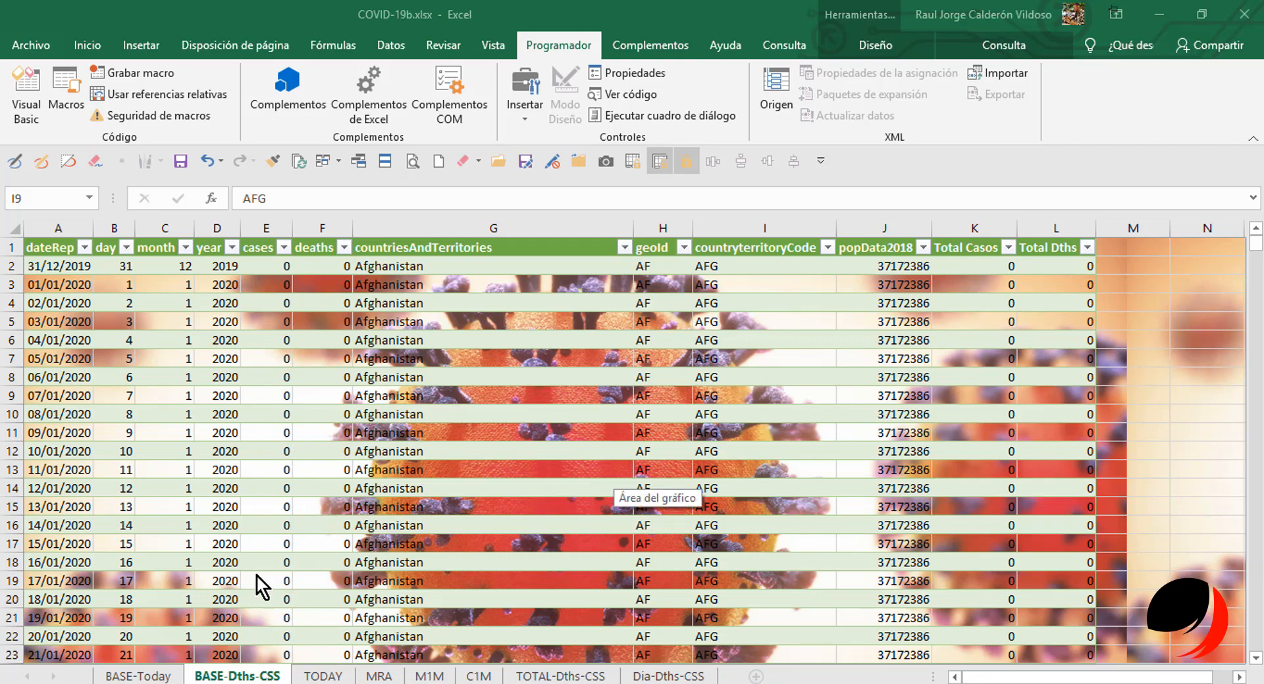
View the data tables on the BASE-Today and BASE-Dths-CSS sheets and open the TODAY sheet.
left_click(142, 676)
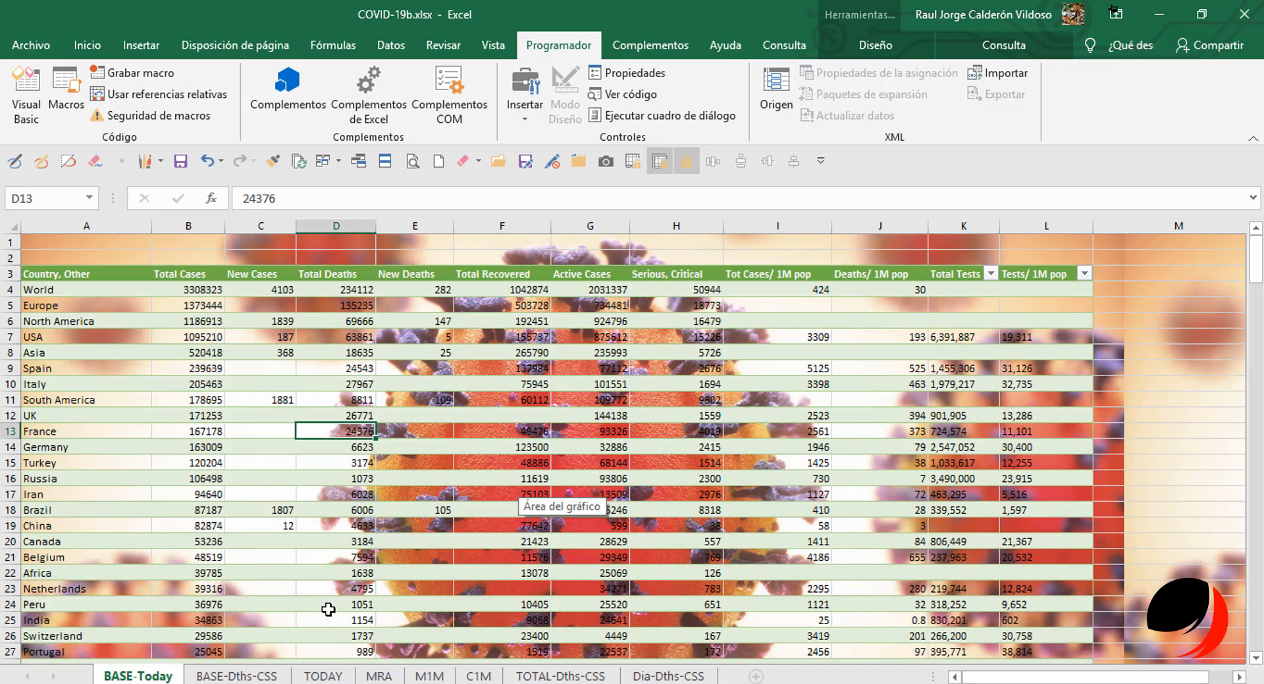
left_click(267, 676)
left_click(321, 675)
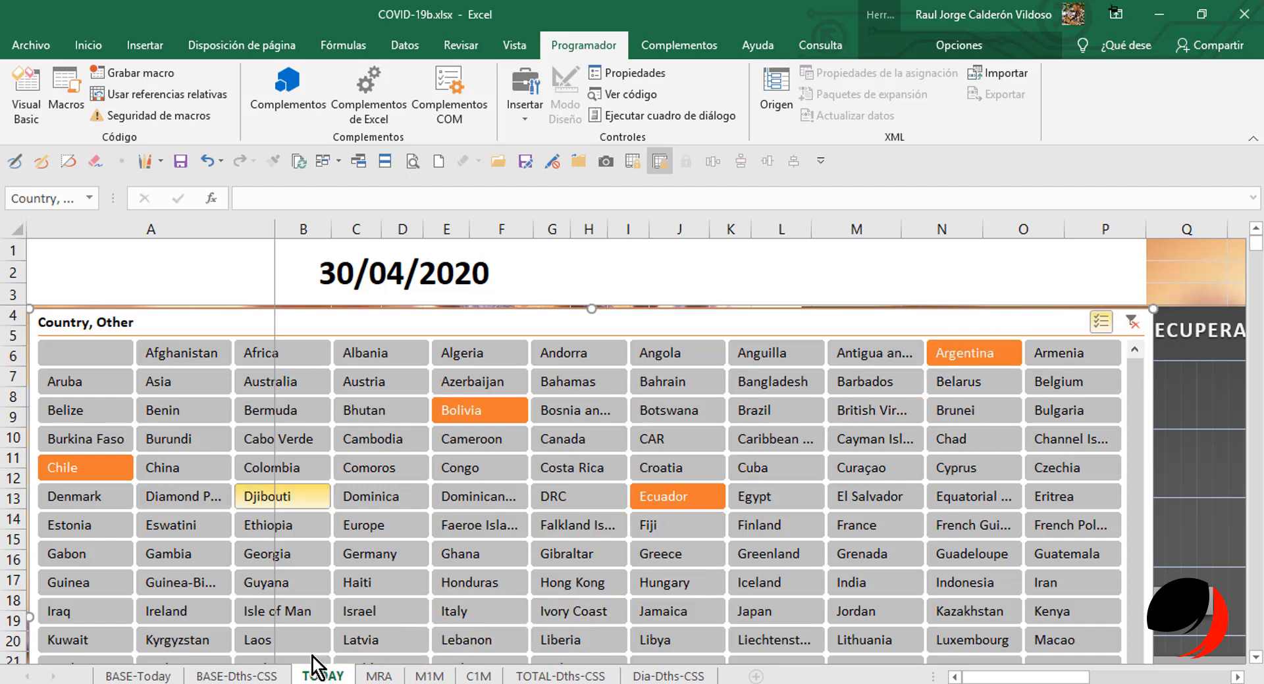
Collapse the ribbon and look through the whole country slicer on the TODAY sheet.
mouse_move(1257, 253)
left_mouse_down()
mouse_move(1259, 263)
mouse_move(1256, 251)
left_mouse_up()
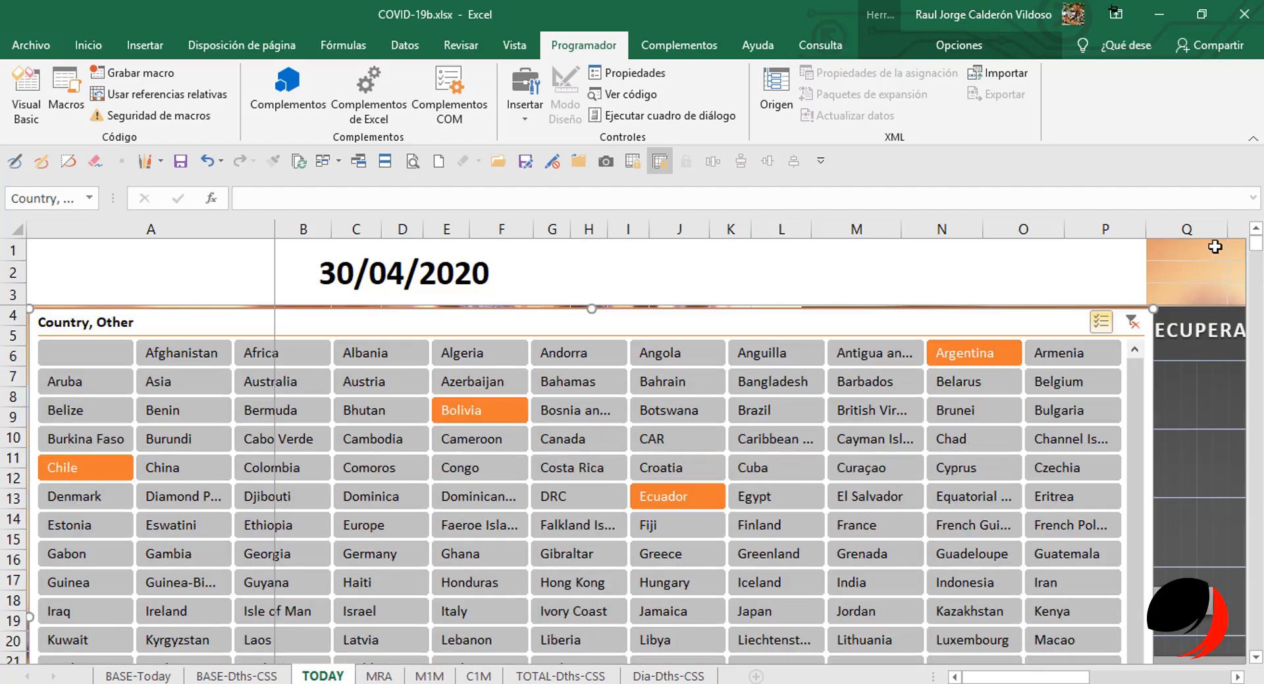
left_click(1252, 138)
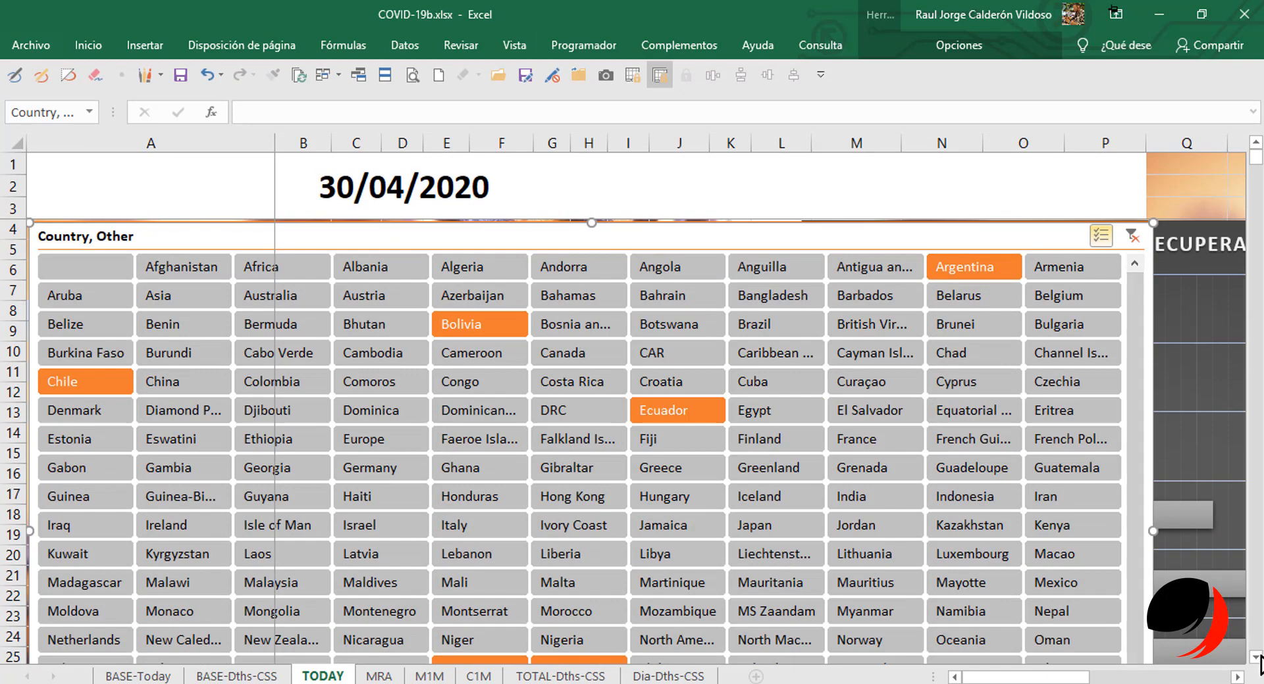
scroll(1255, 657, "down", 7)
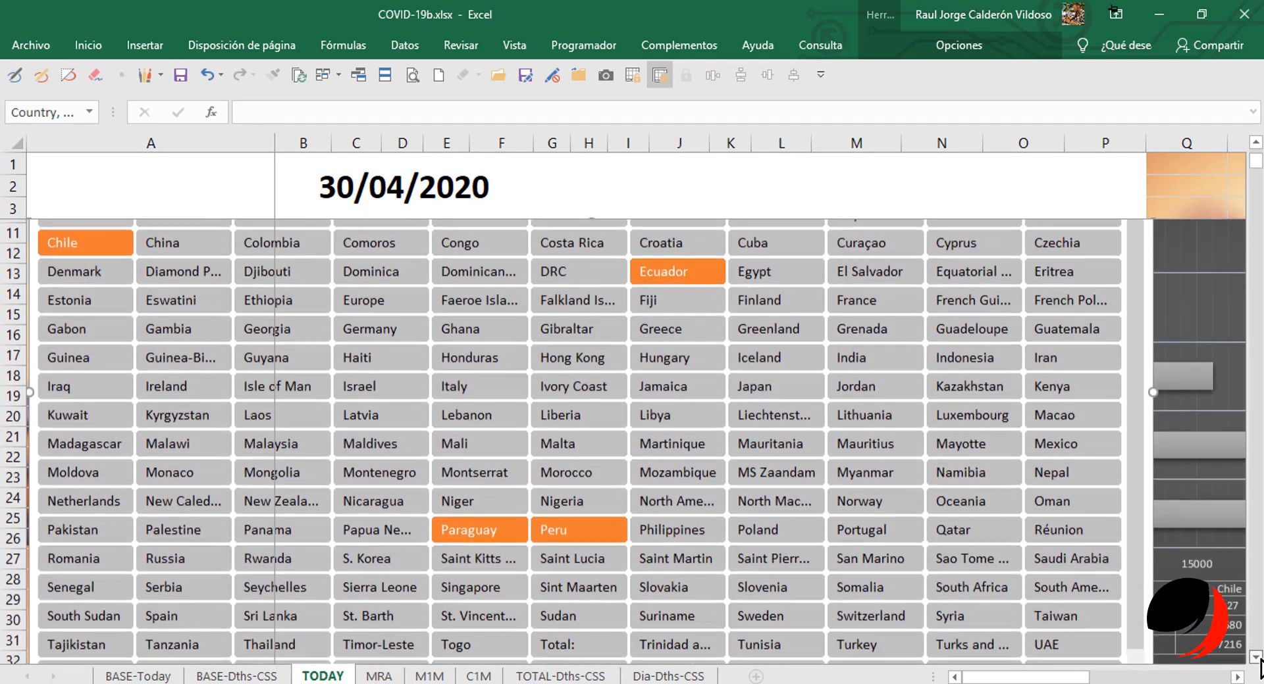
scroll(1259, 668, "down", 3)
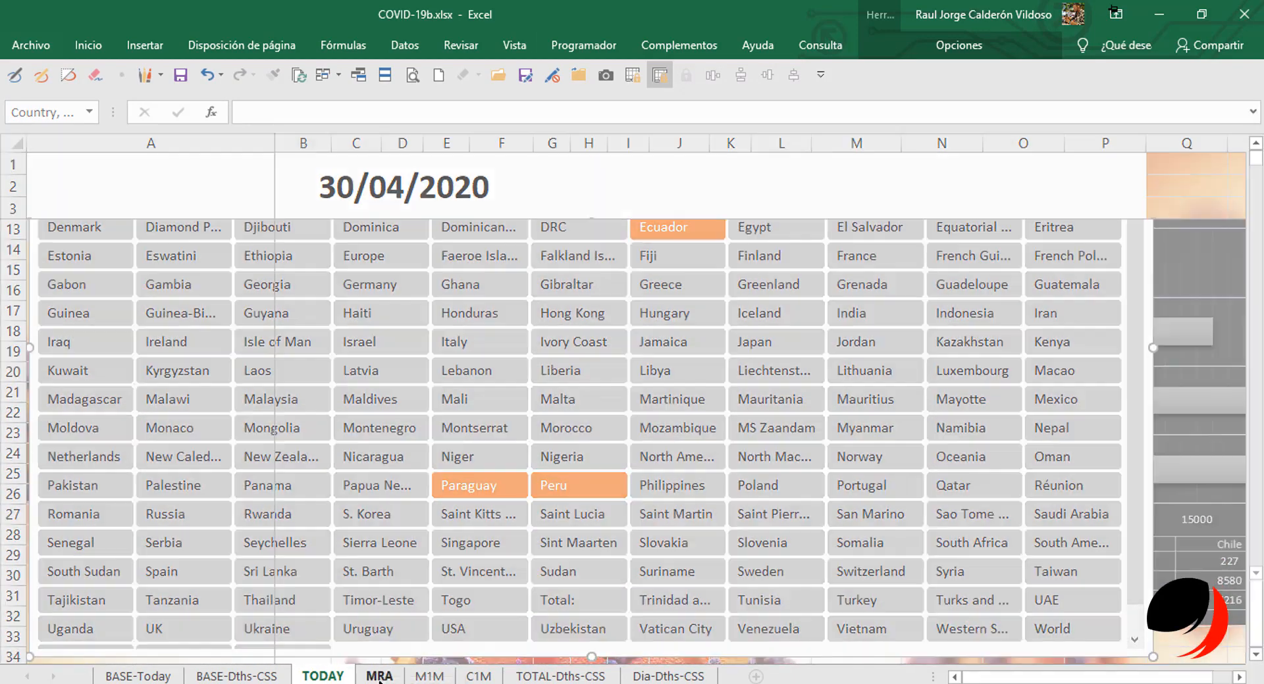
View the MRA, M1M and C1M chart sheets, checking them against the country slicer on the TODAY sheet.
left_click(380, 676)
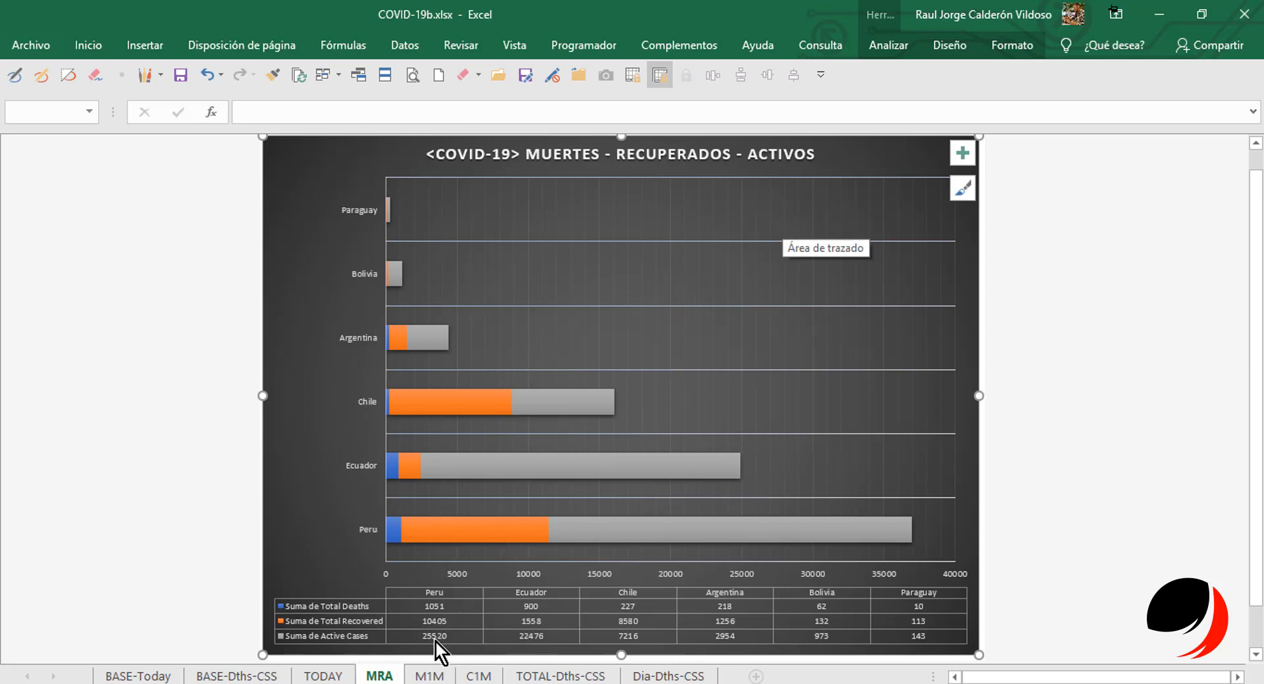
left_click(428, 676)
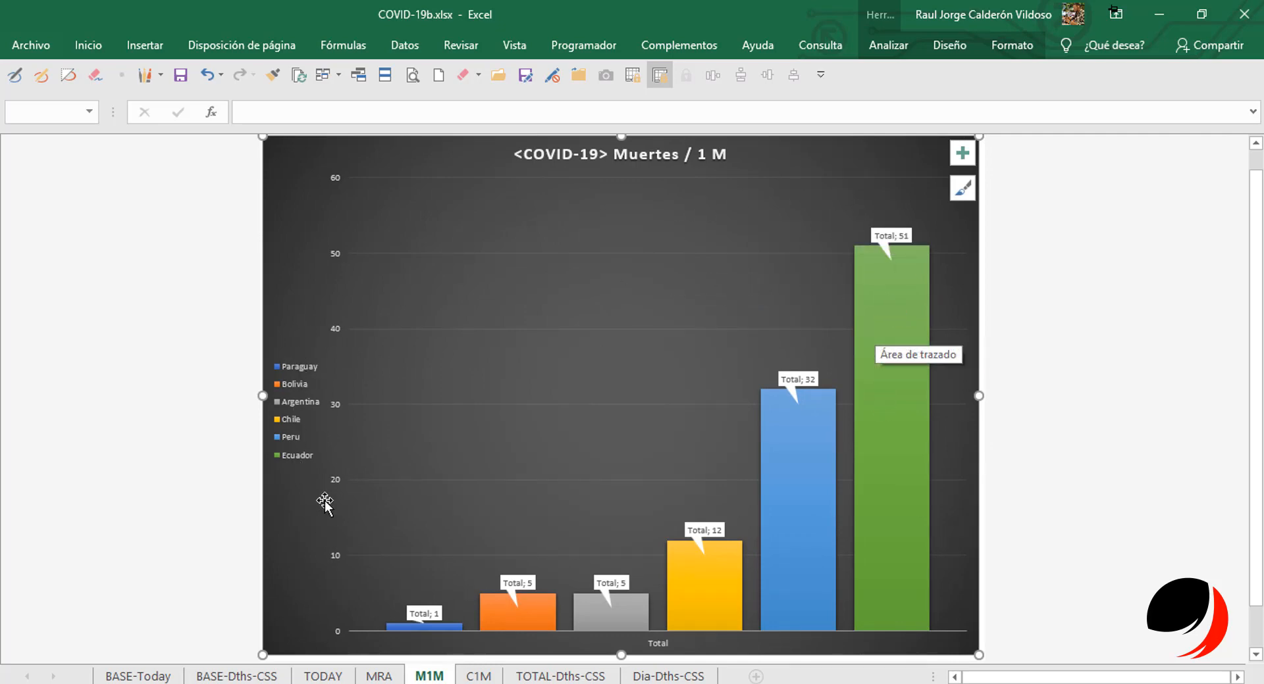
left_click(376, 676)
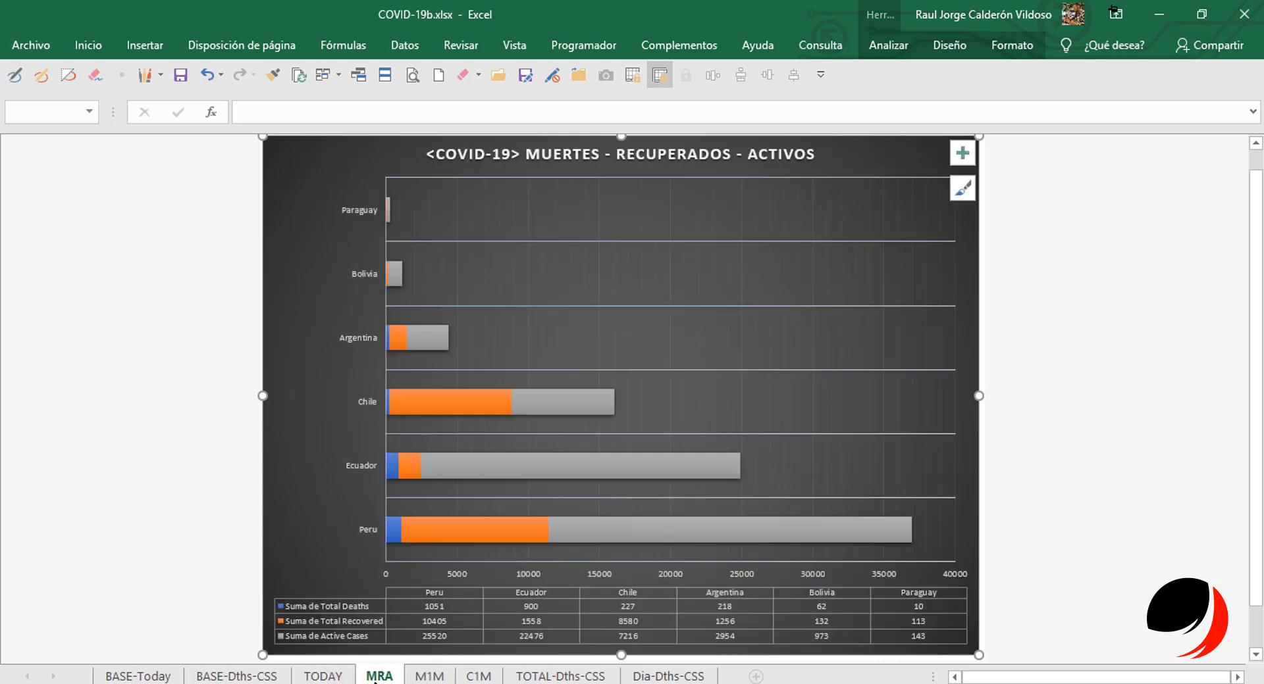
left_click(322, 676)
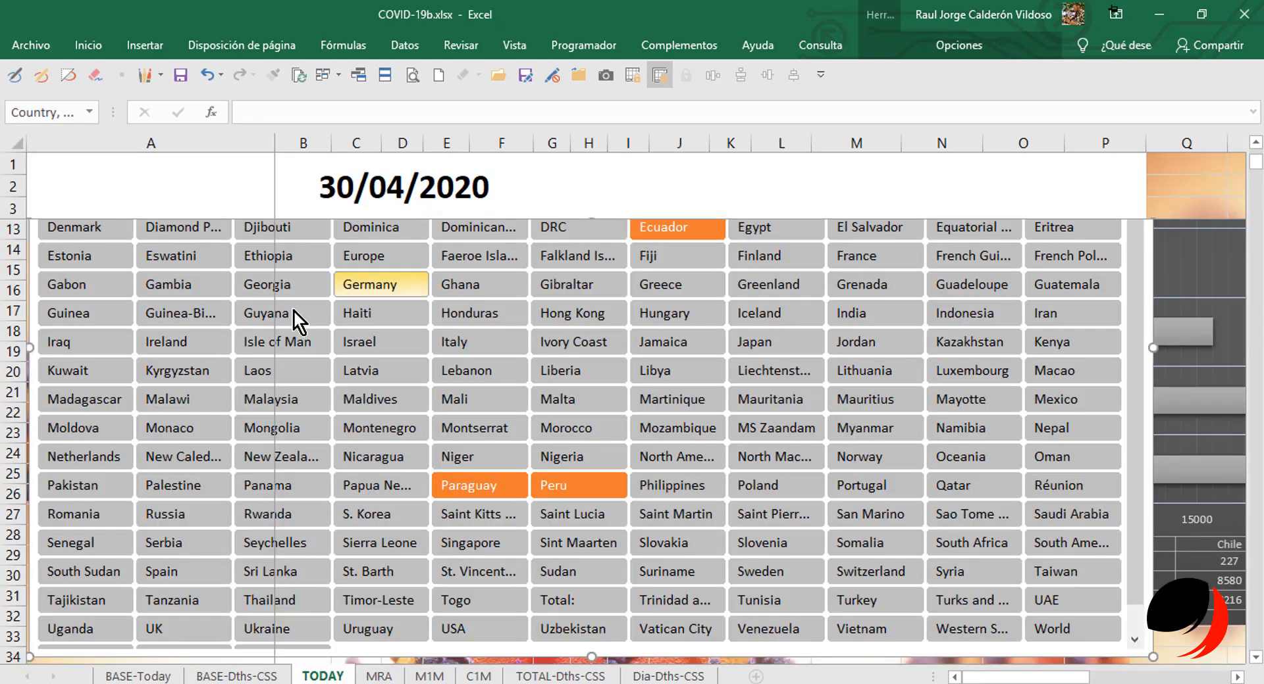
left_click(478, 676)
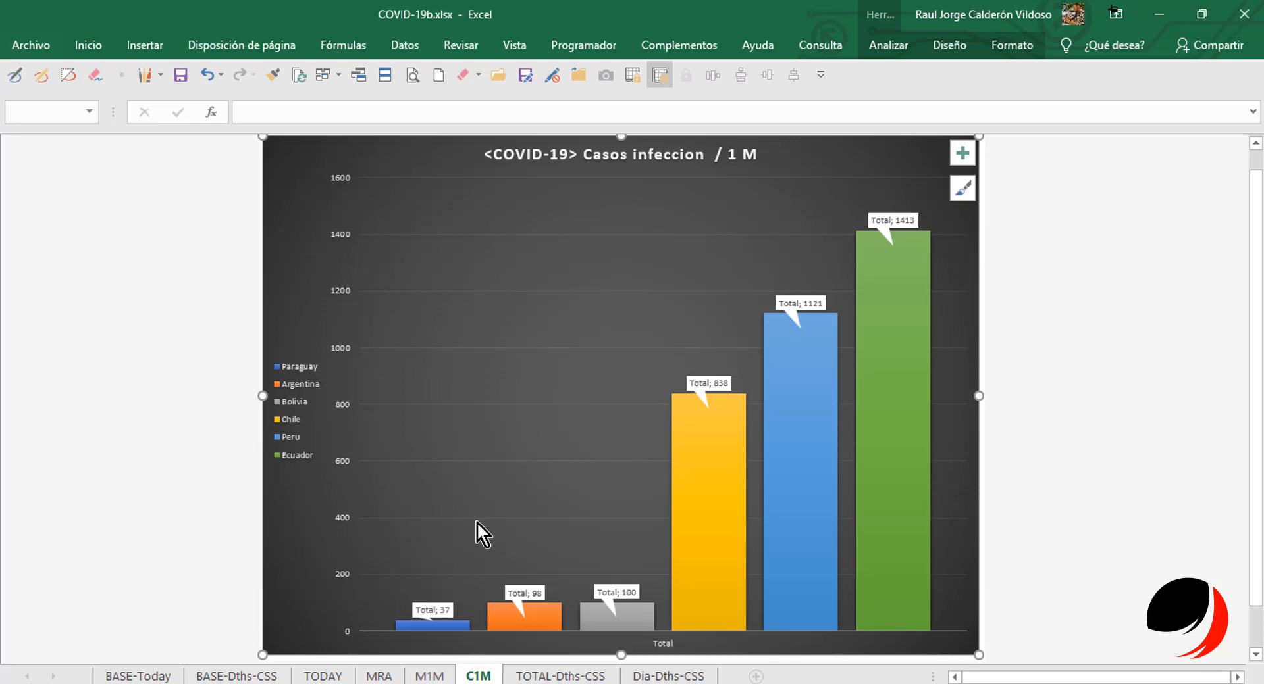
Examine the total and daily evolution charts of deaths and cases on the TOTAL-Dths-CSS and Dia-Dths-CSS sheets.
left_click(553, 676)
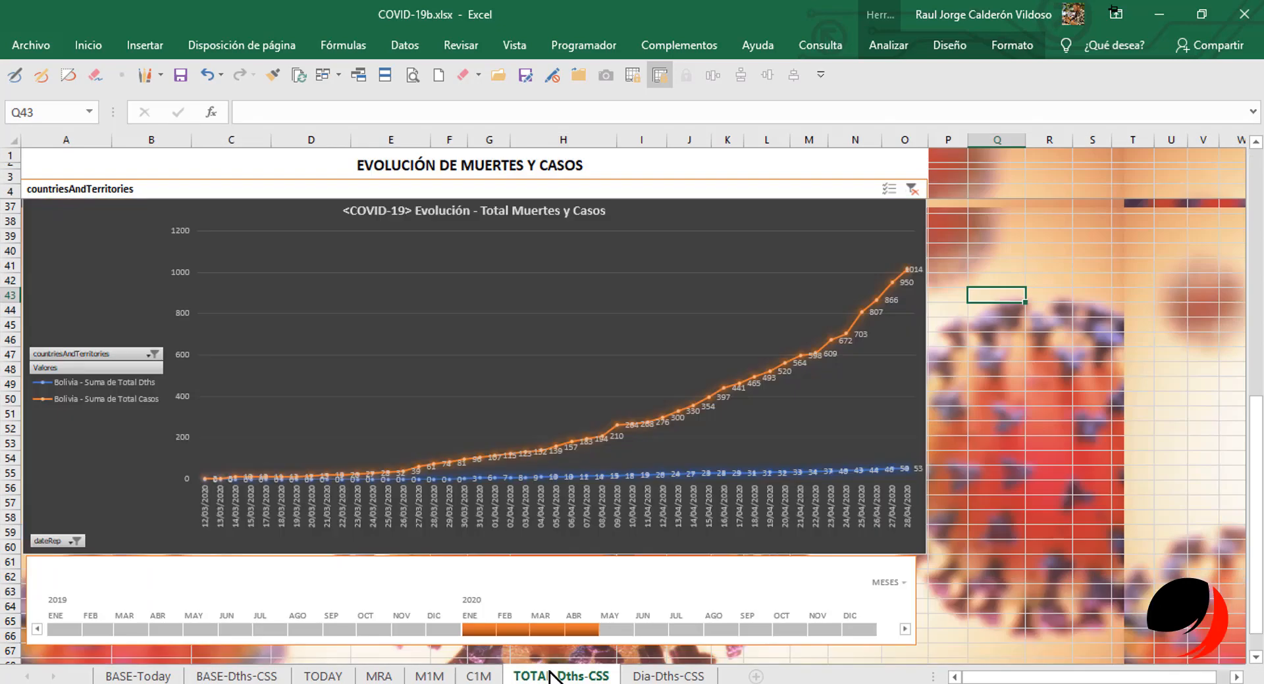
left_click_drag(1259, 469, 1259, 409)
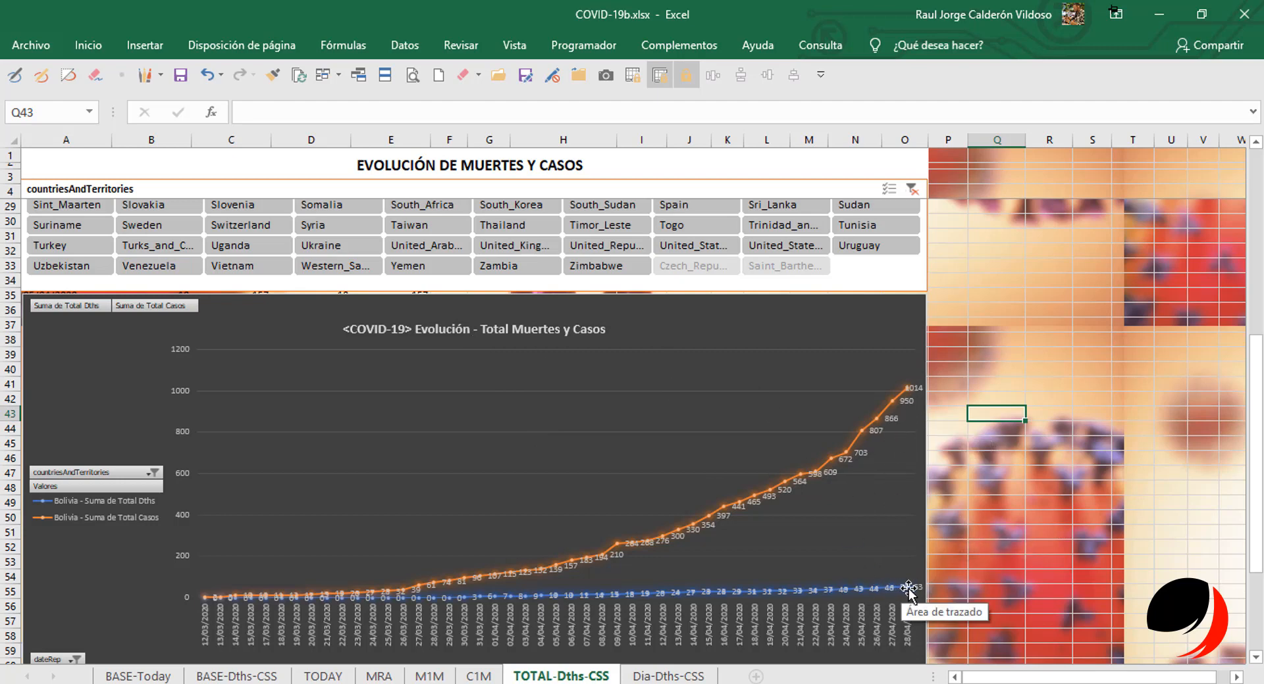
mouse_move(881, 420)
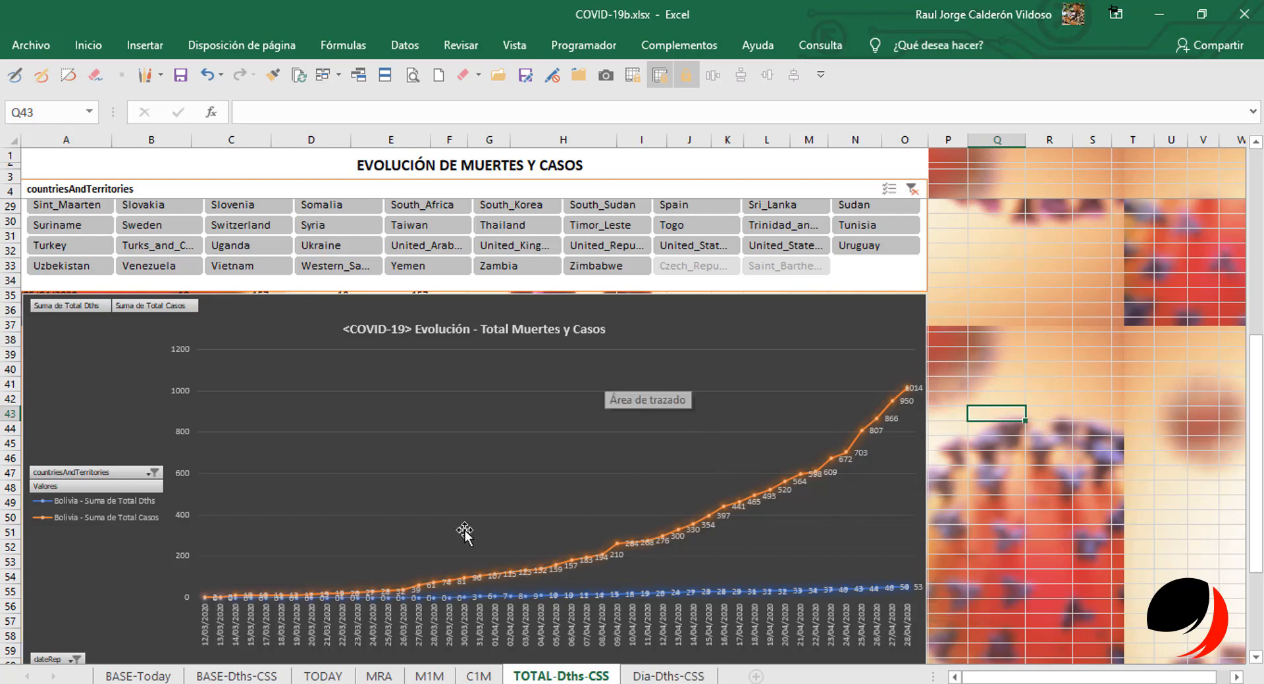
left_click(655, 678)
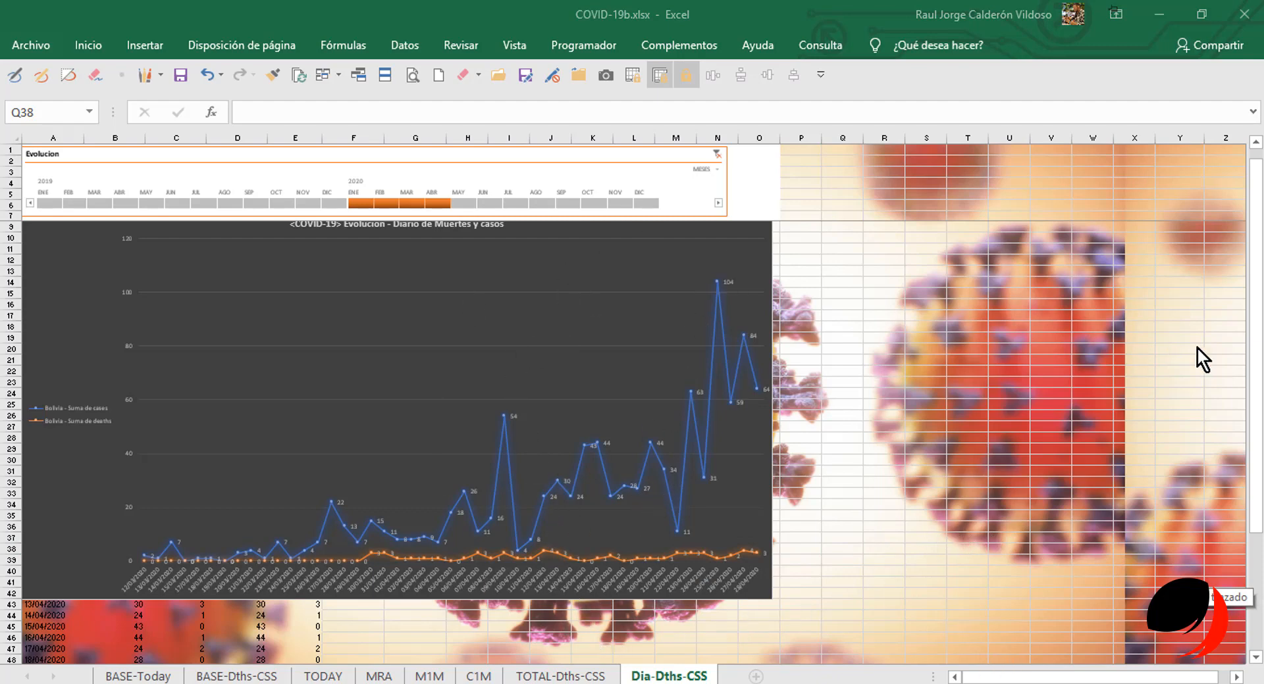
left_click_drag(1257, 342, 1258, 218)
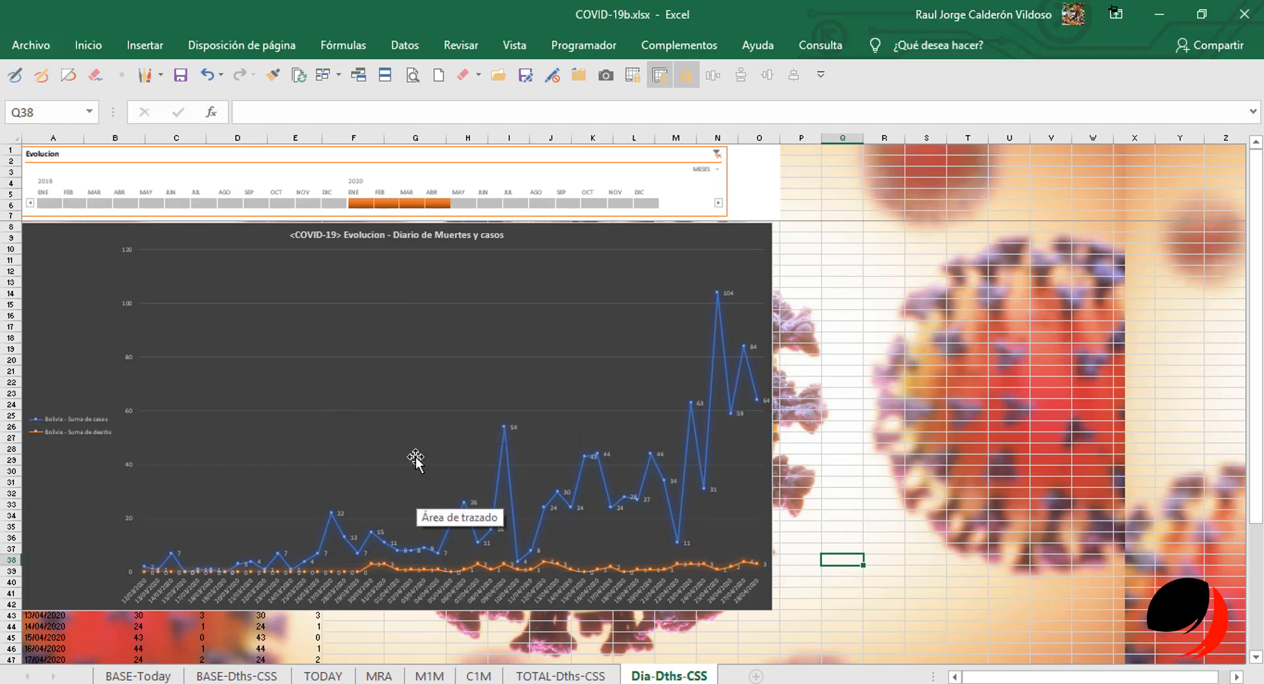
Go back through the sheets from TOTAL-Dths-CSS to the BASE-Today data table.
left_click(560, 675)
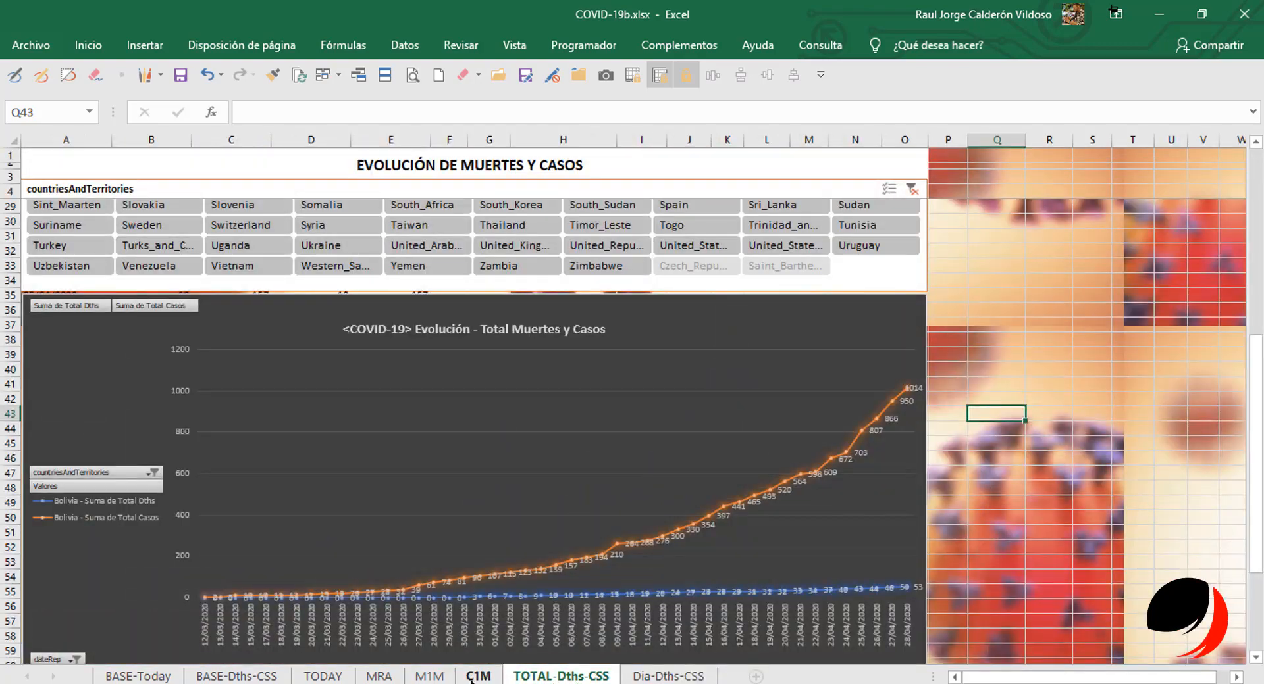
left_click(476, 676)
left_click(429, 676)
left_click(379, 676)
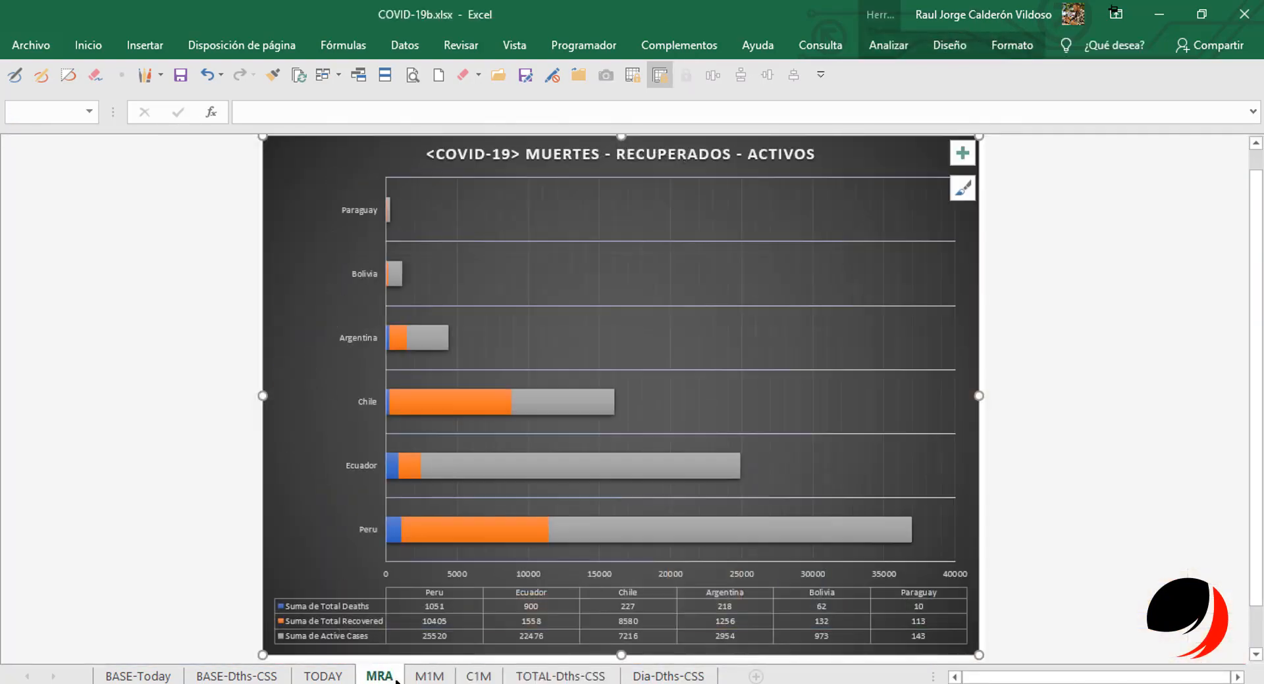
left_click(315, 676)
left_click(237, 676)
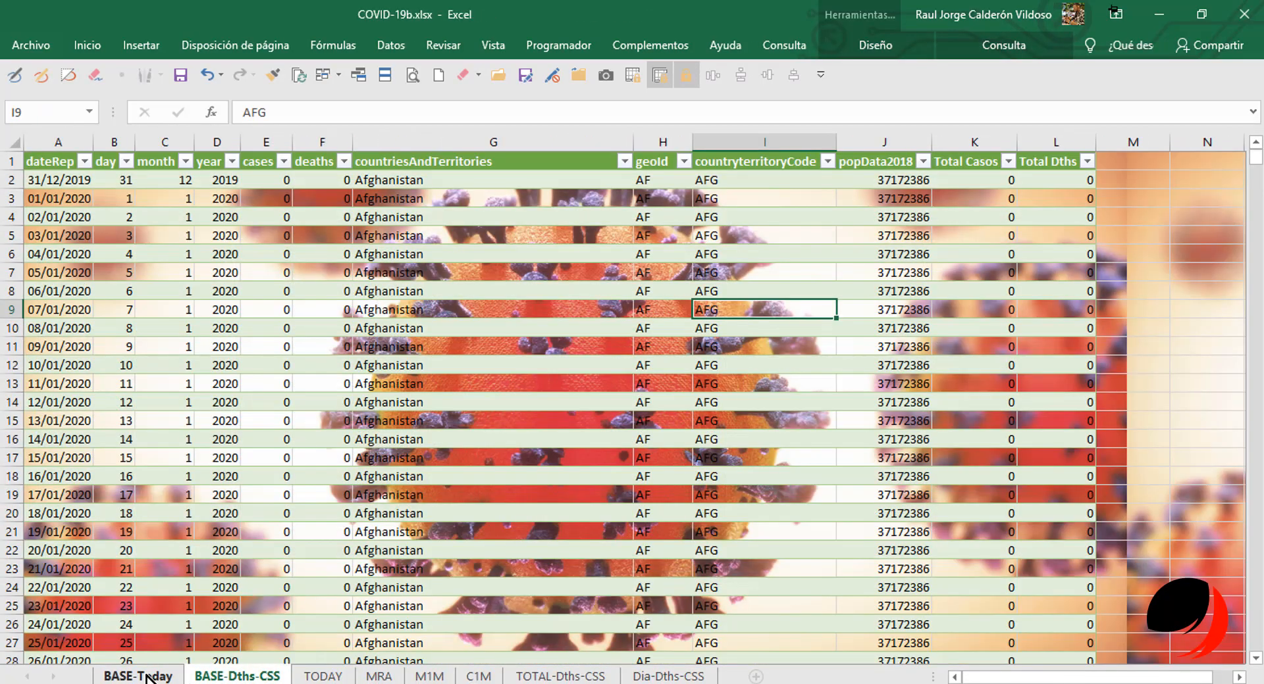
left_click(141, 676)
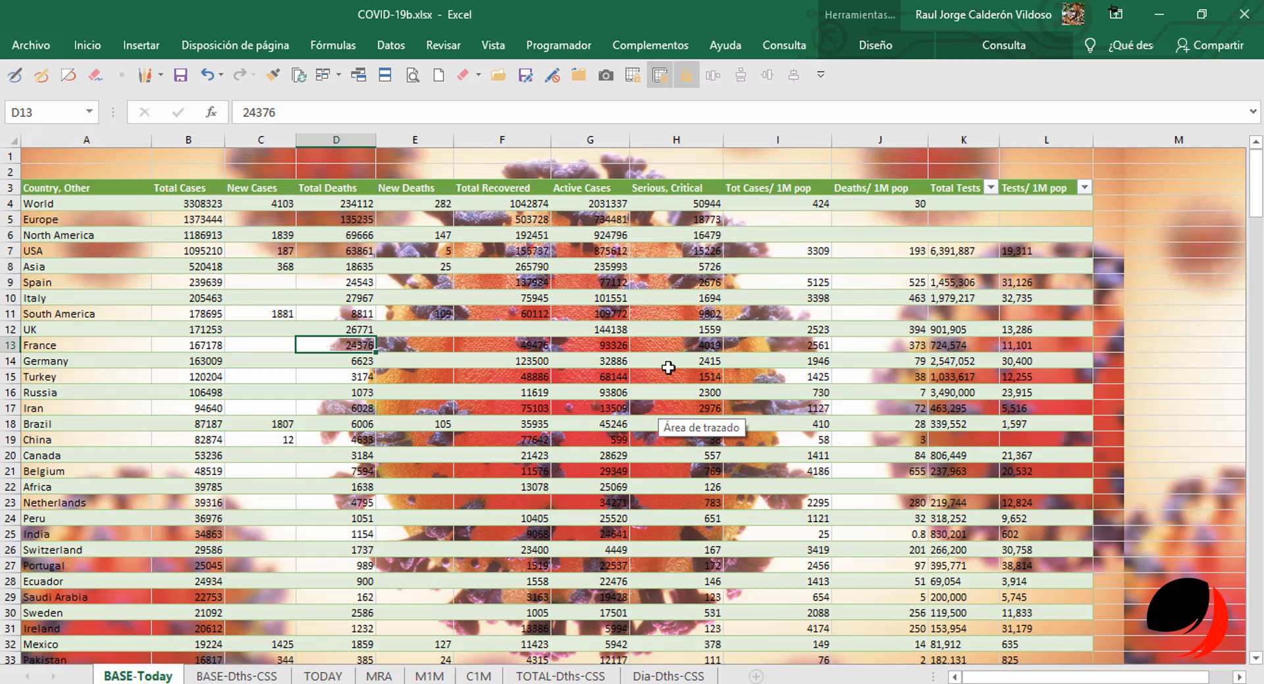
Switch to Microsoft Whiteboard, close its loading dialog, read the session title on the board and minimize the window.
left_click(296, 681)
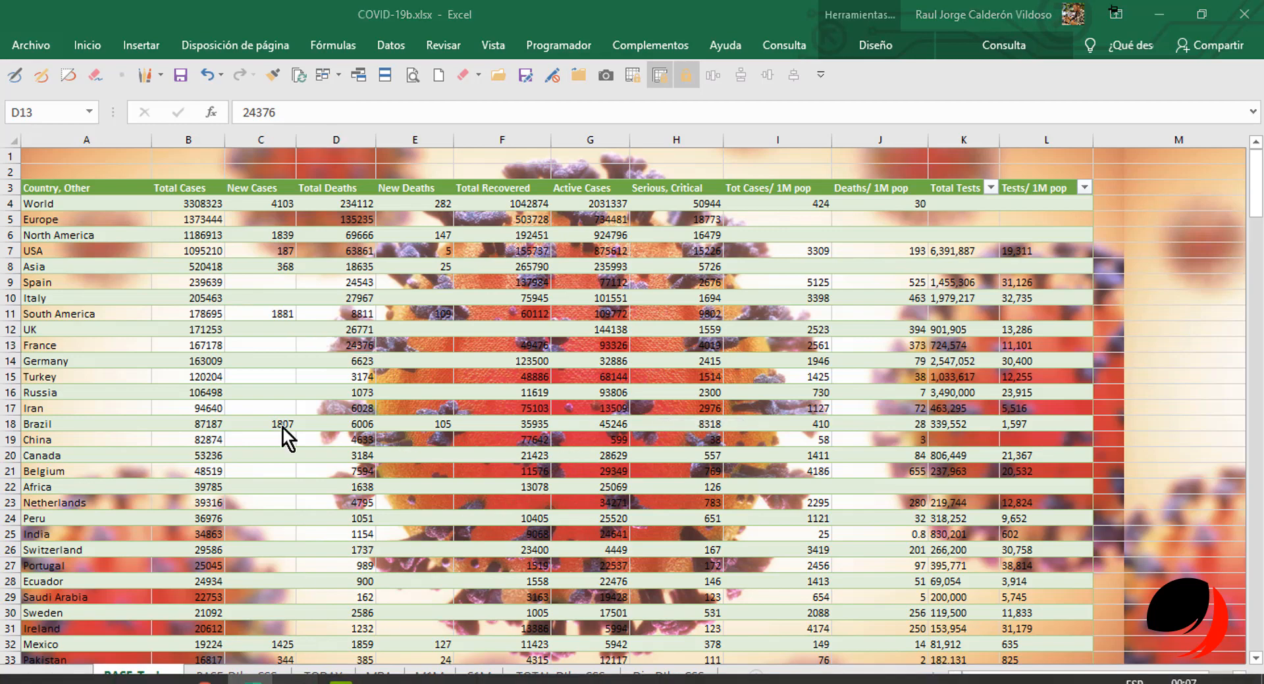
left_click(721, 300)
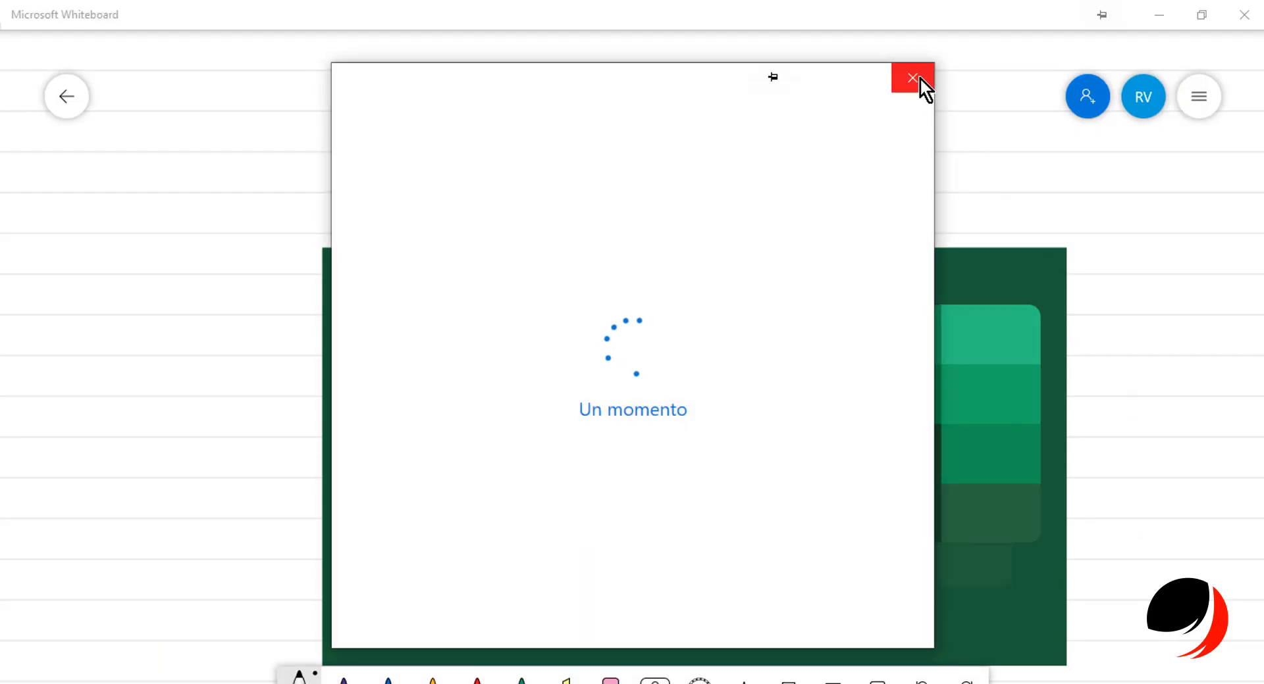
left_click(912, 78)
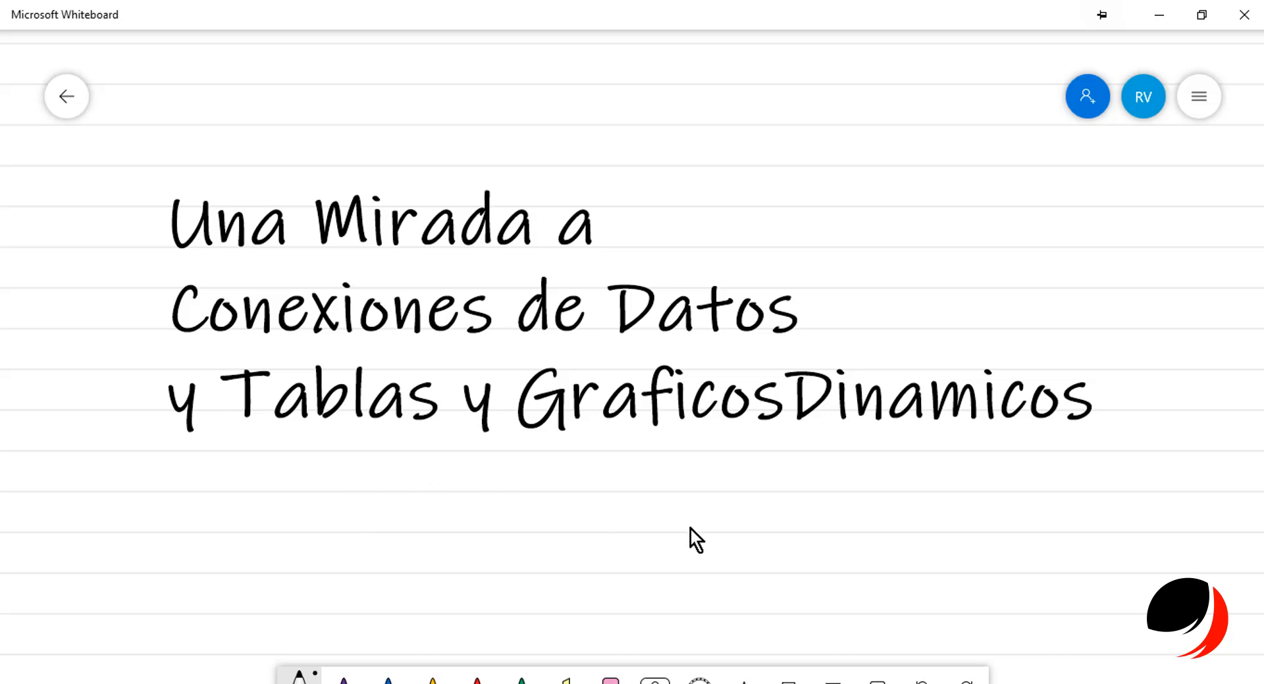
left_click(1172, 14)
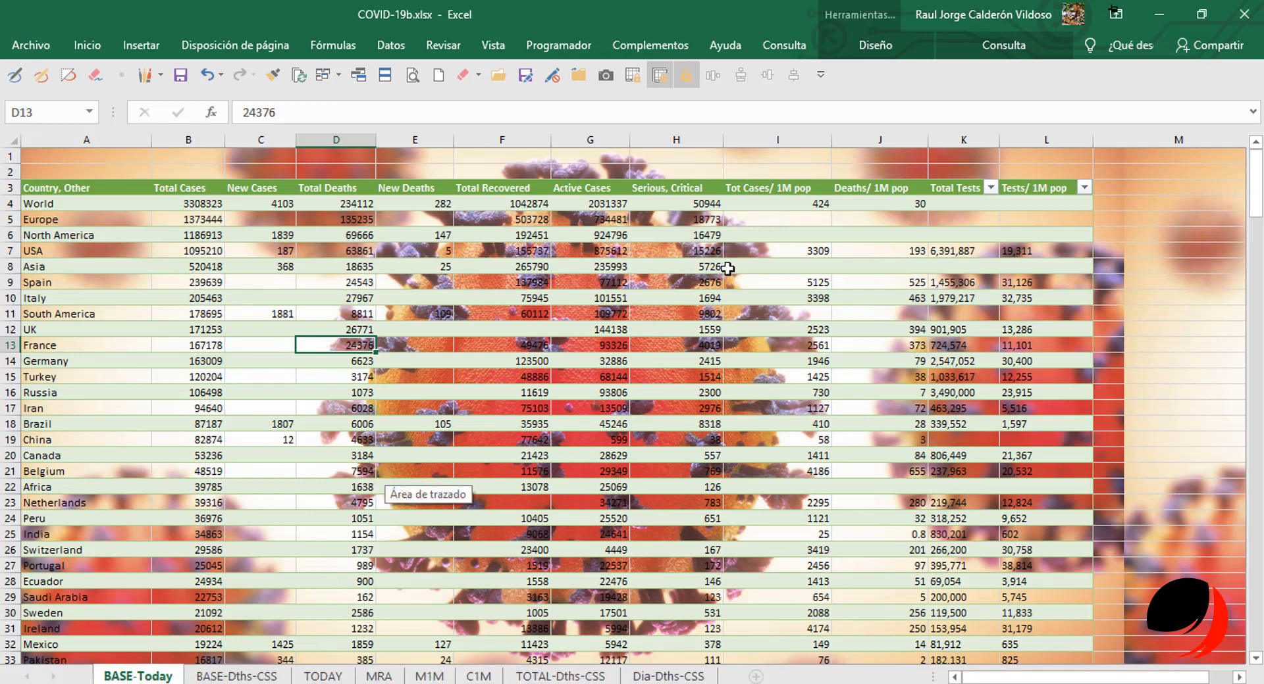
Minimize the COVID-19b workbook and open Ejercicio.xlsx from the Capsoft folder on the desktop.
left_click(1174, 22)
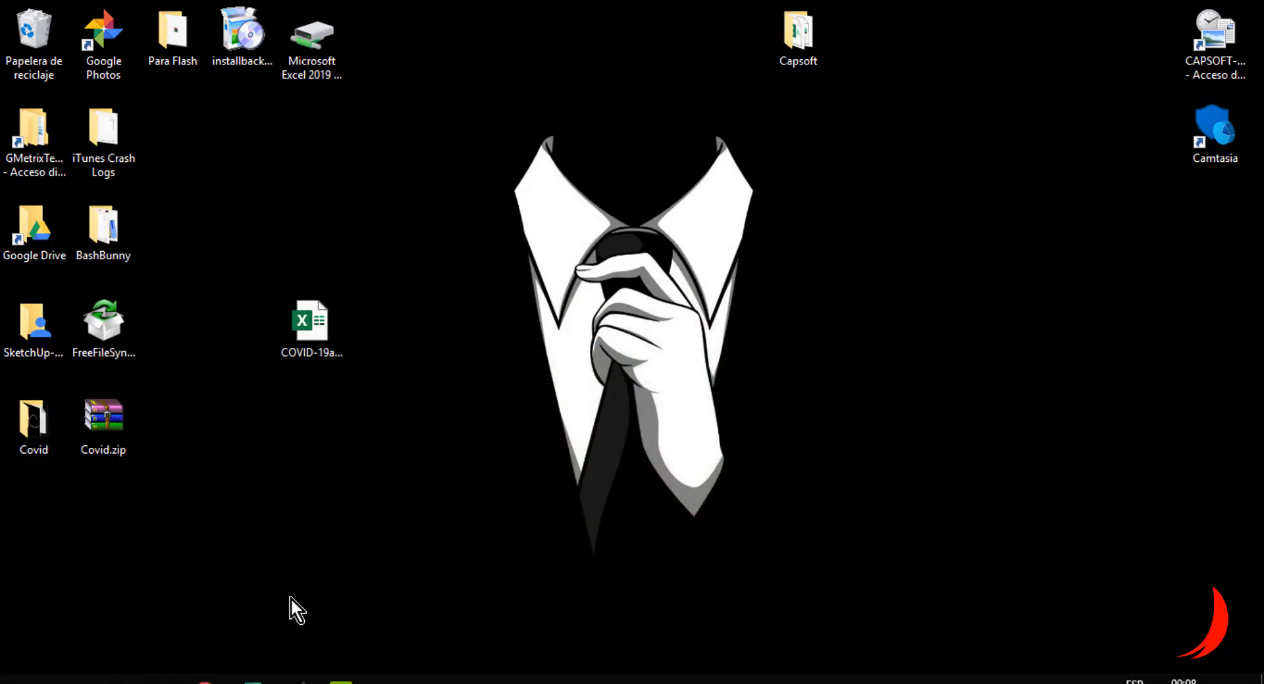
double_click(805, 45)
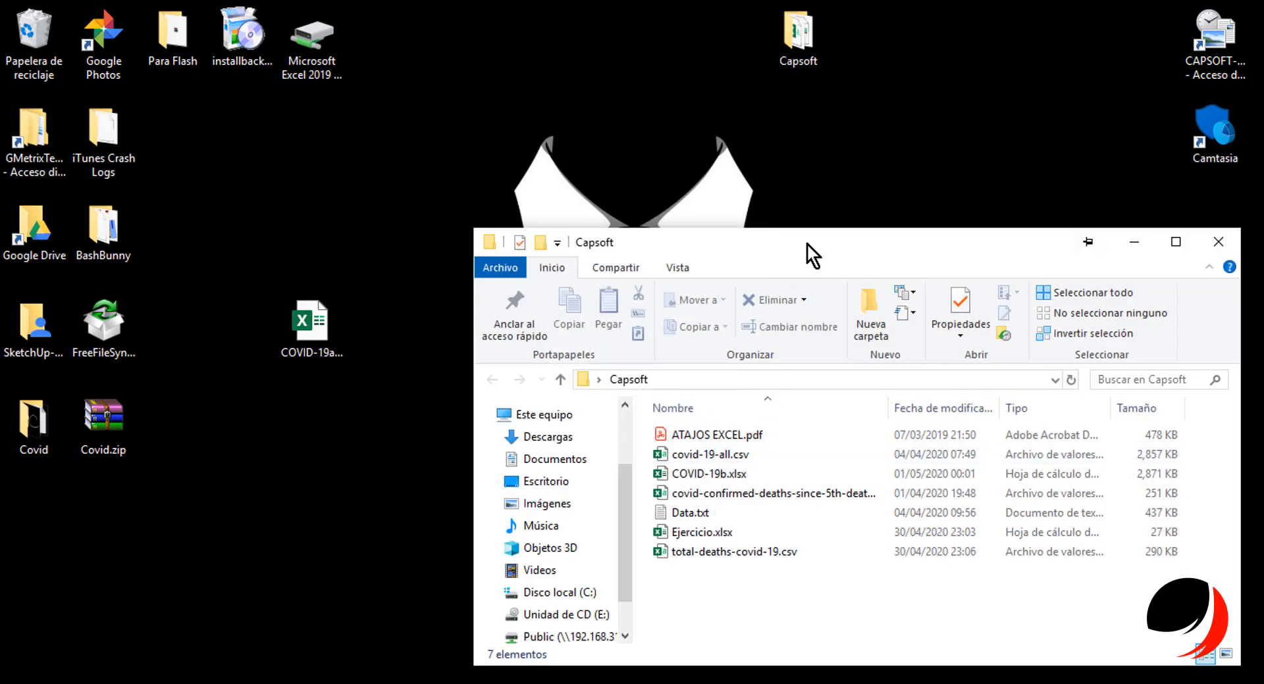
left_click_drag(807, 243, 721, 167)
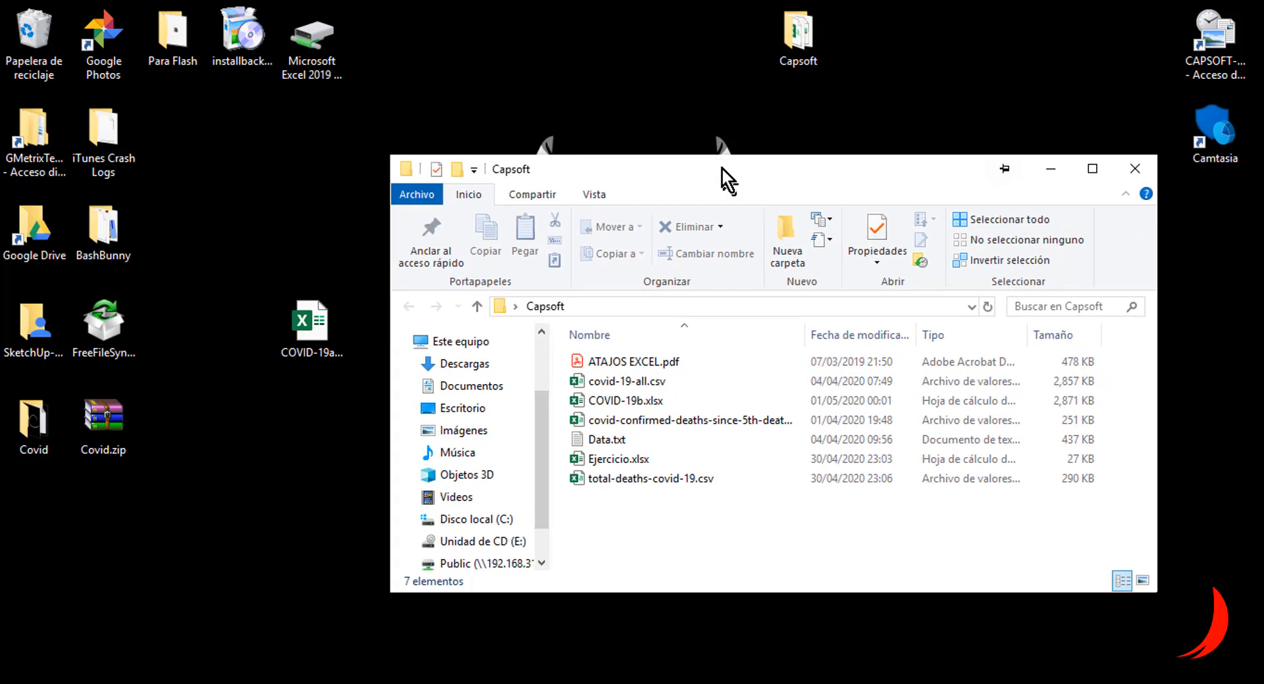
left_click(634, 459)
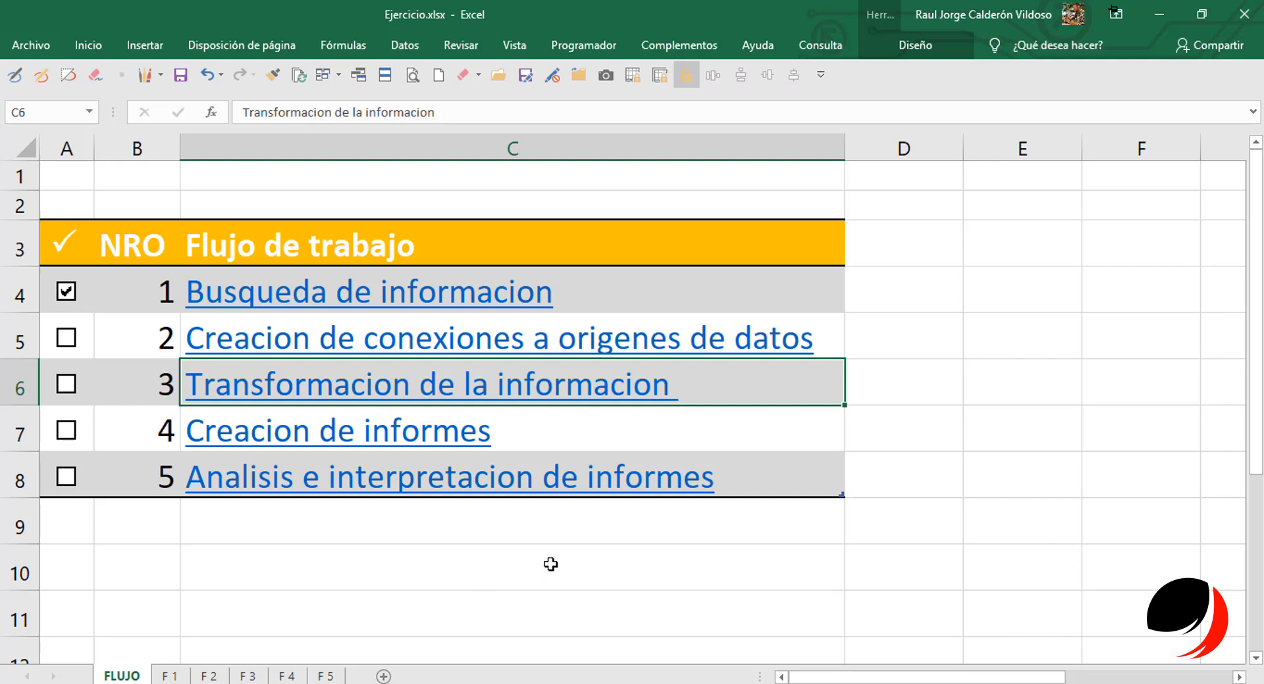
Switch to Chrome, search Google for "covid 19 datos" and place the browser window fully within view.
mouse_move(341, 683)
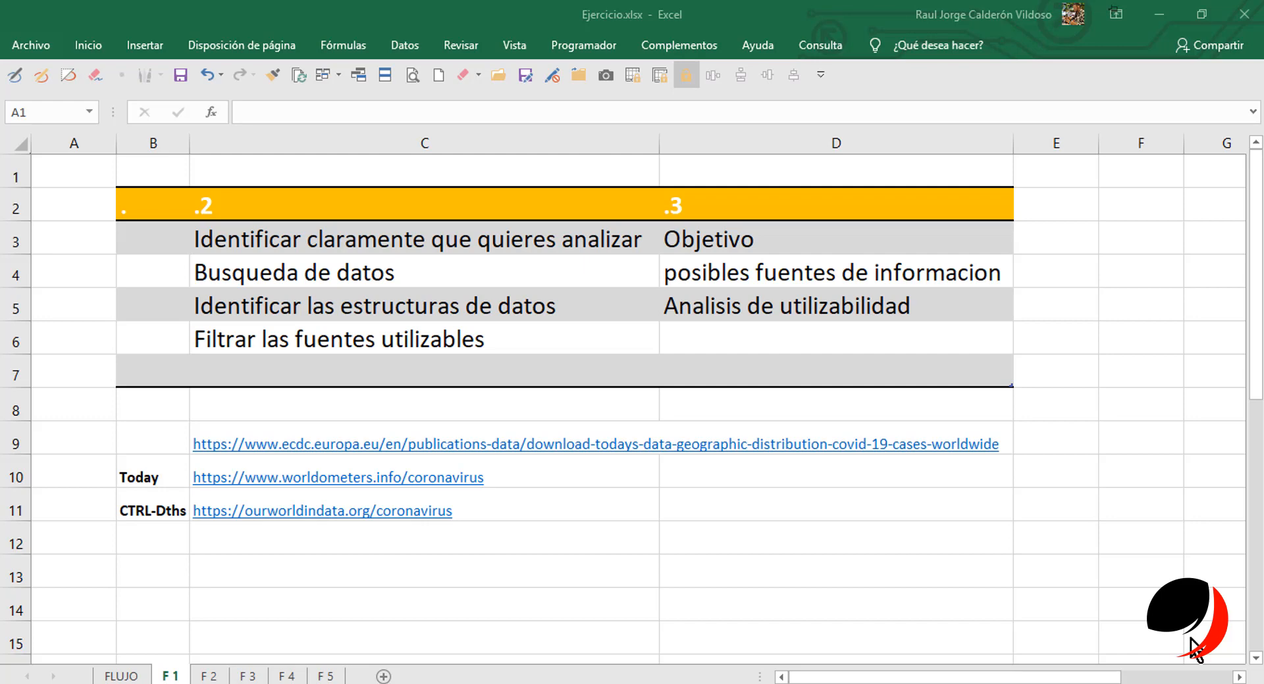
mouse_move(340, 683)
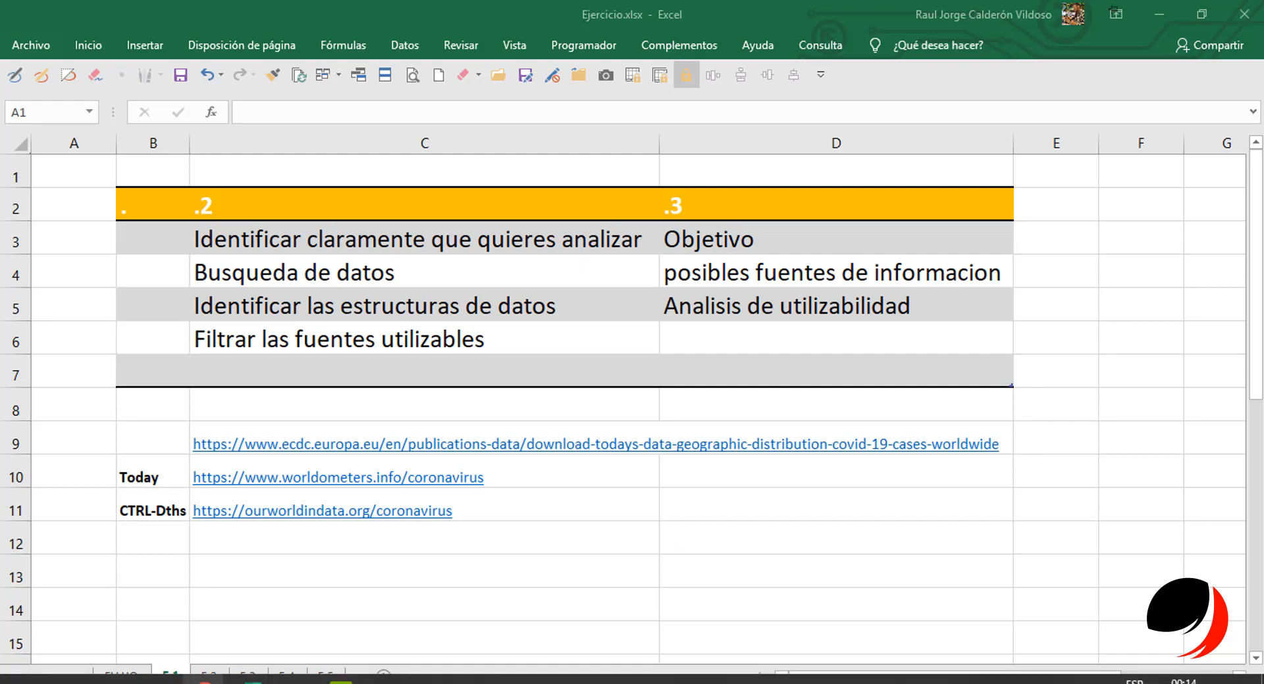
left_click(346, 580)
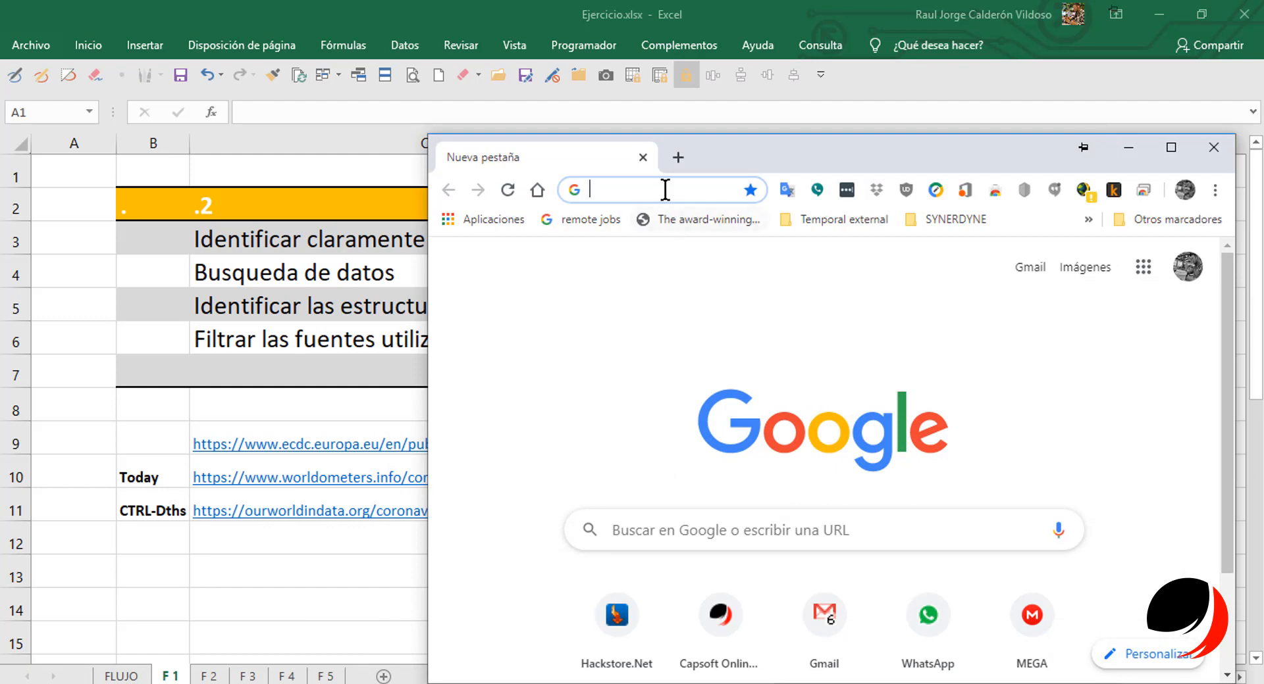
left_click_drag(711, 164, 883, 69)
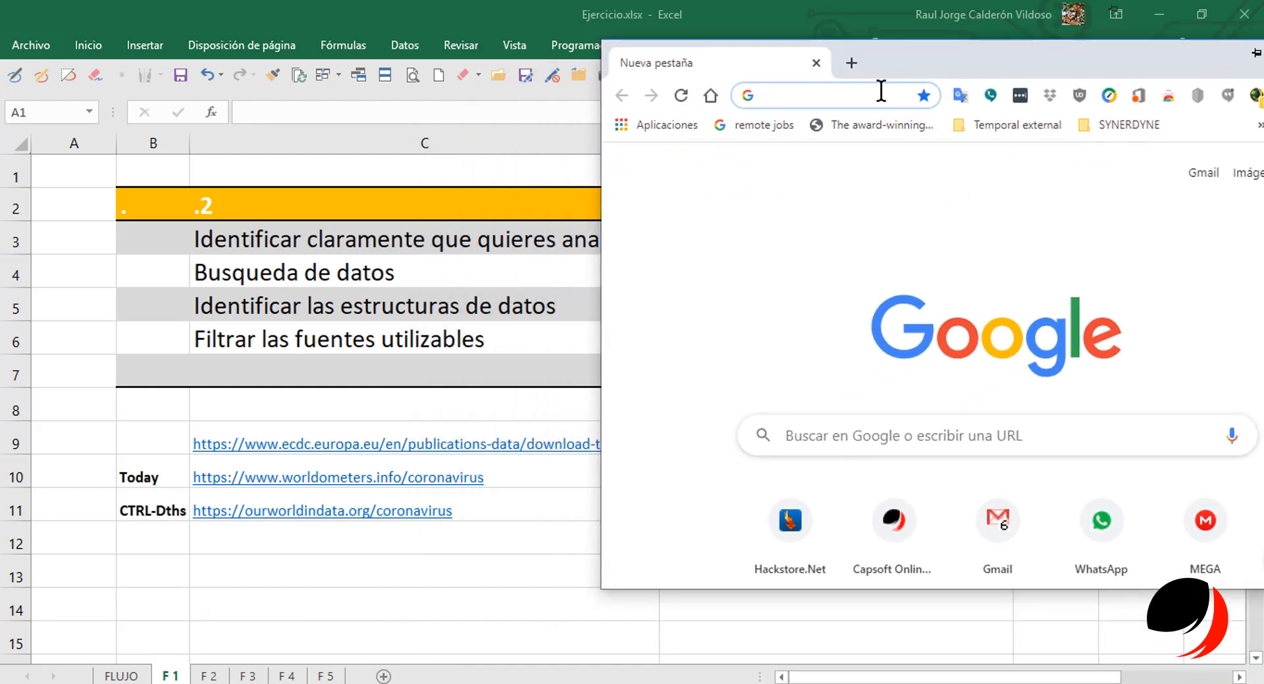
type("covi")
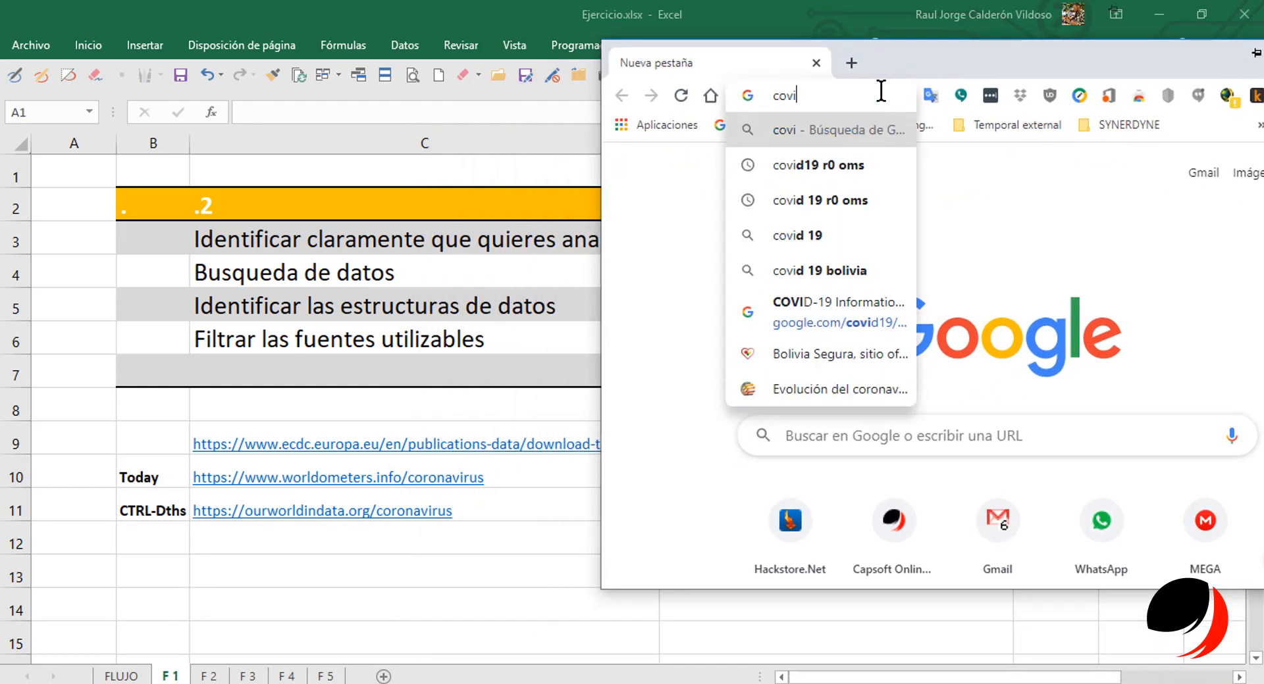
type("d 19")
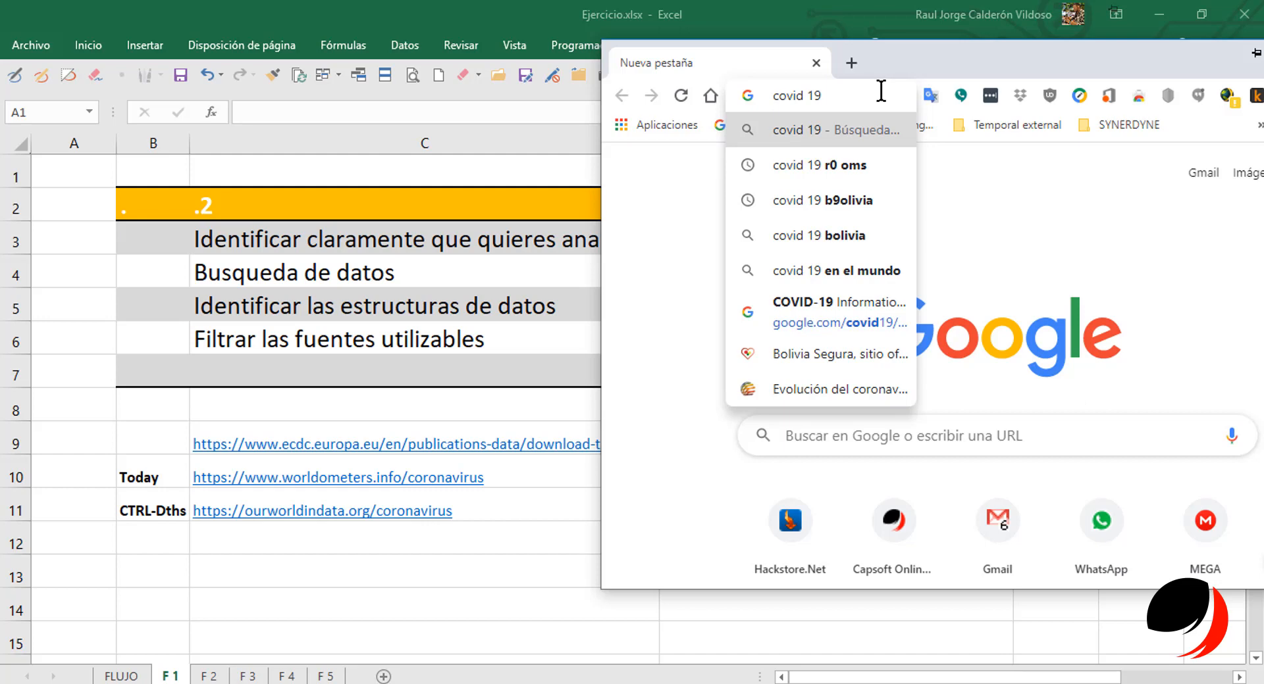
type("datos")
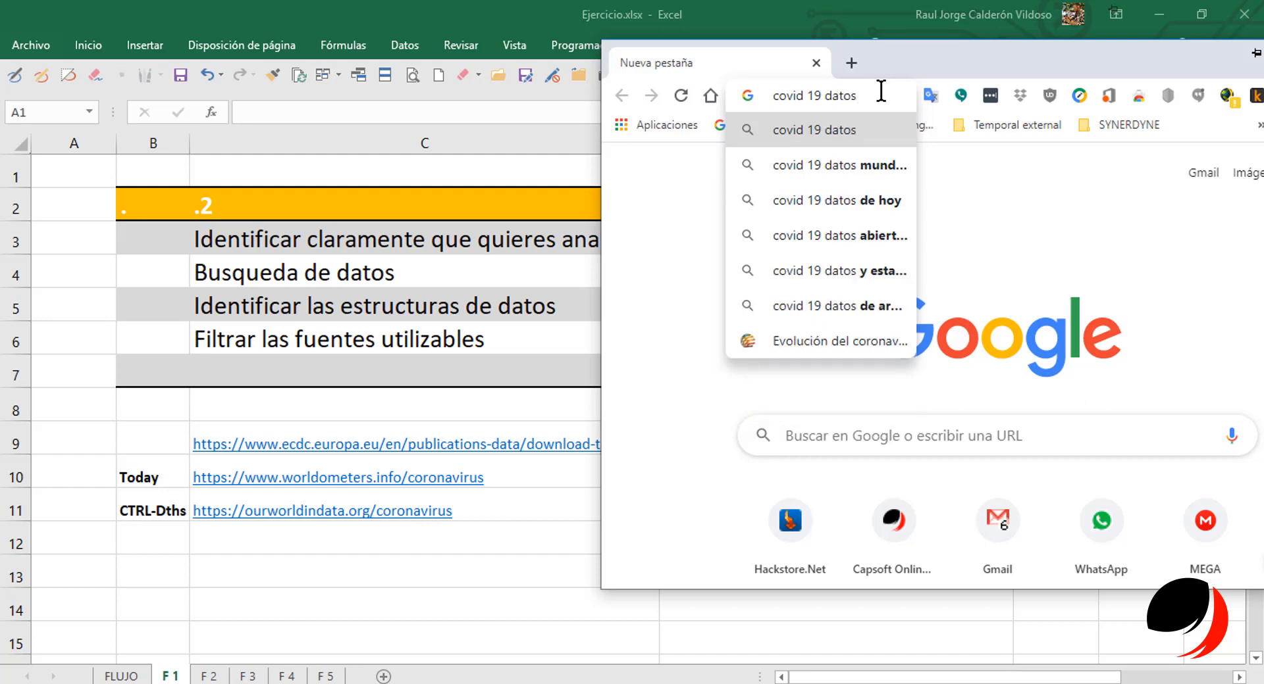
key("Return")
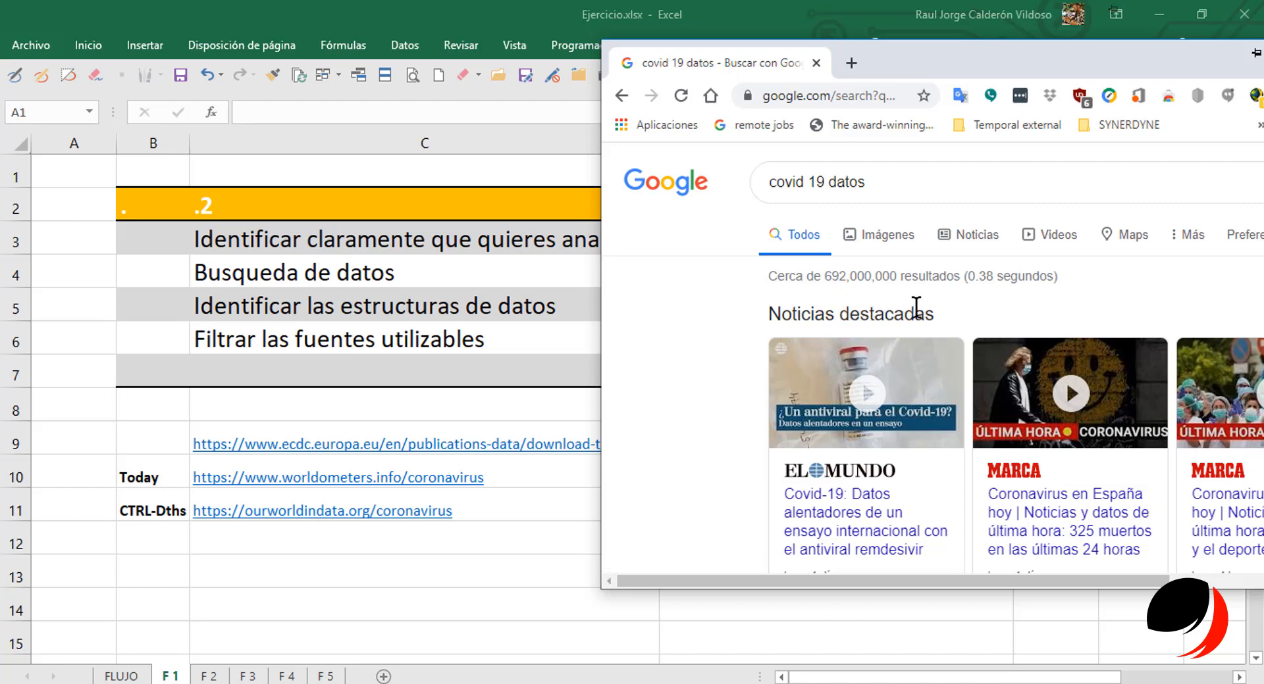
left_click_drag(1091, 63, 827, 55)
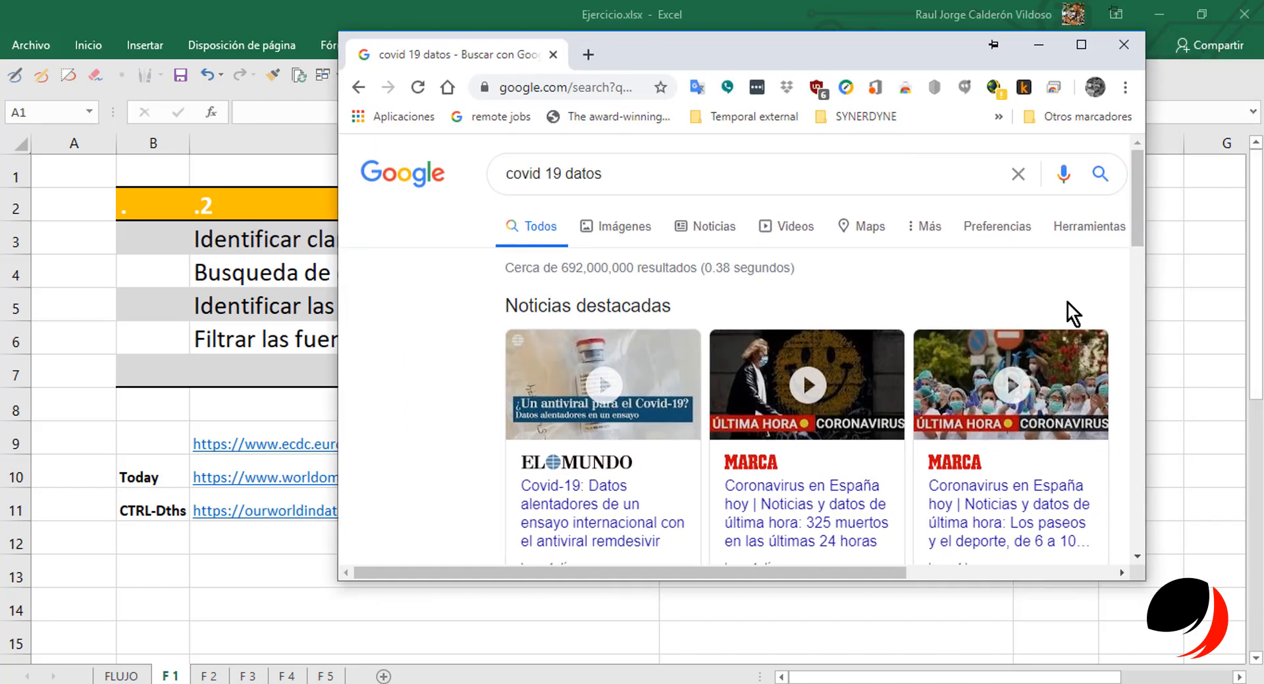
Open the OPS/OMS Bolivia and Google coronavirus map results in separate tabs and show the map page.
left_click_drag(1135, 197, 1131, 272)
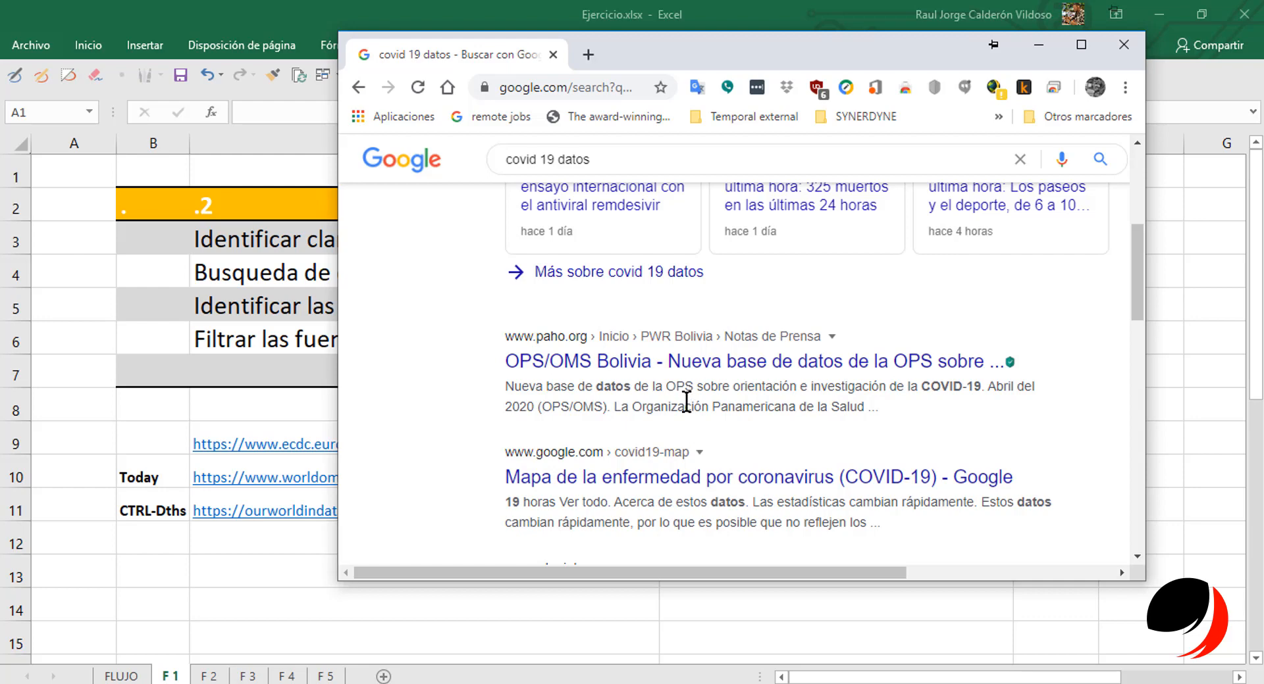
left_click(749, 369, "ctrl")
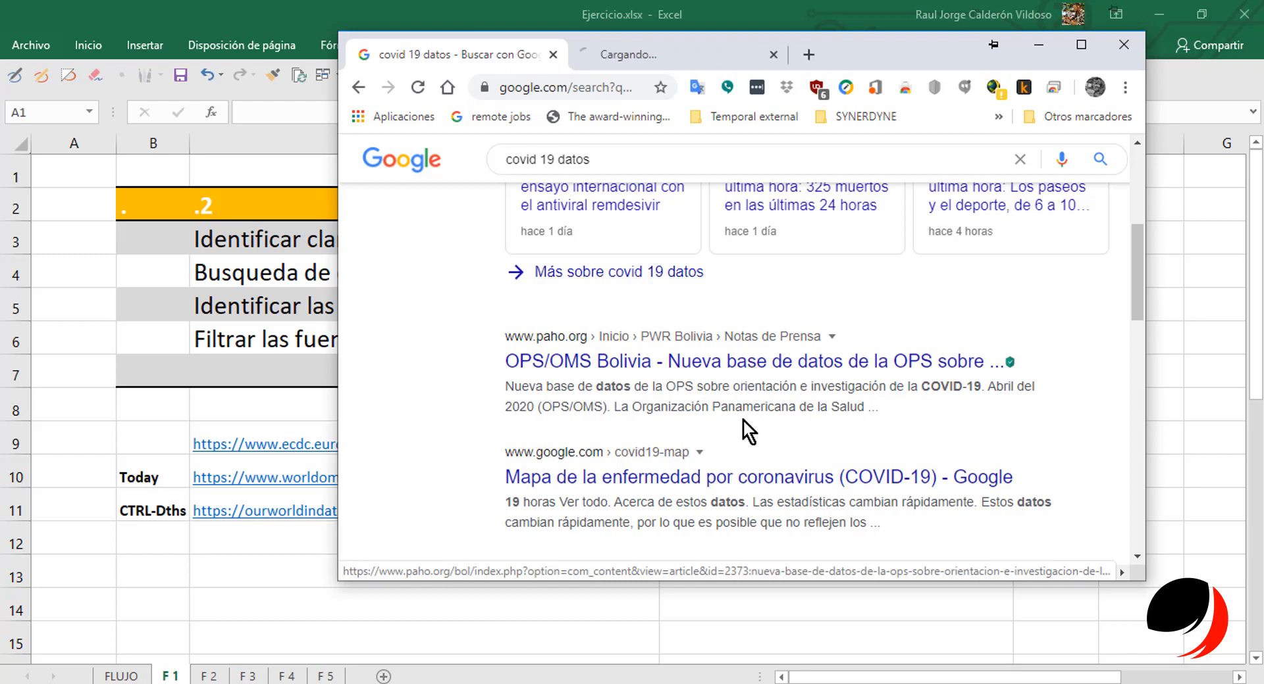
left_click(733, 477, "ctrl")
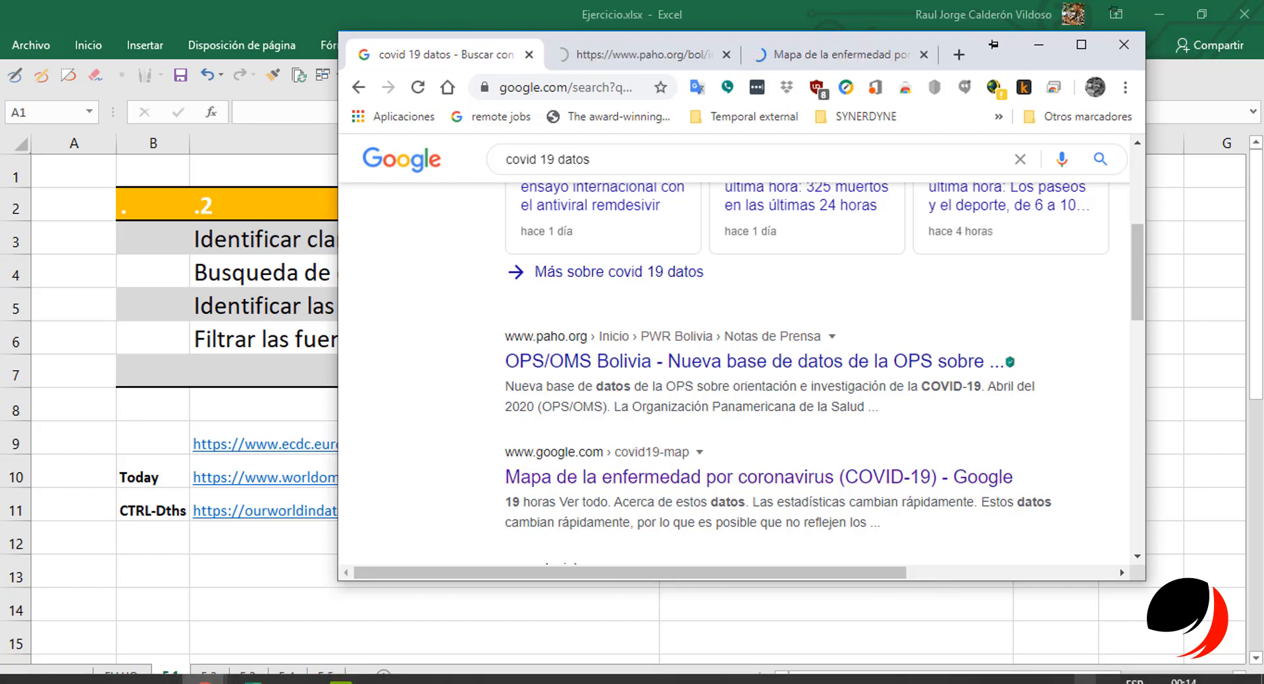
left_click(666, 52)
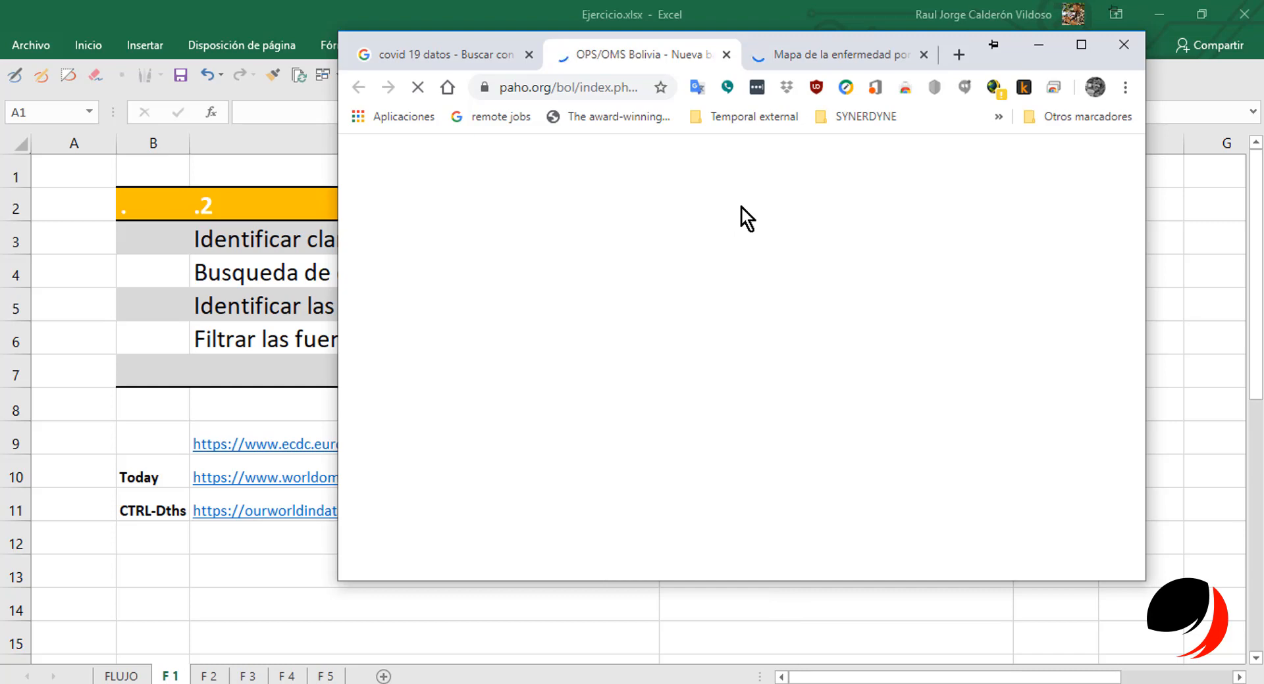
left_click(801, 60)
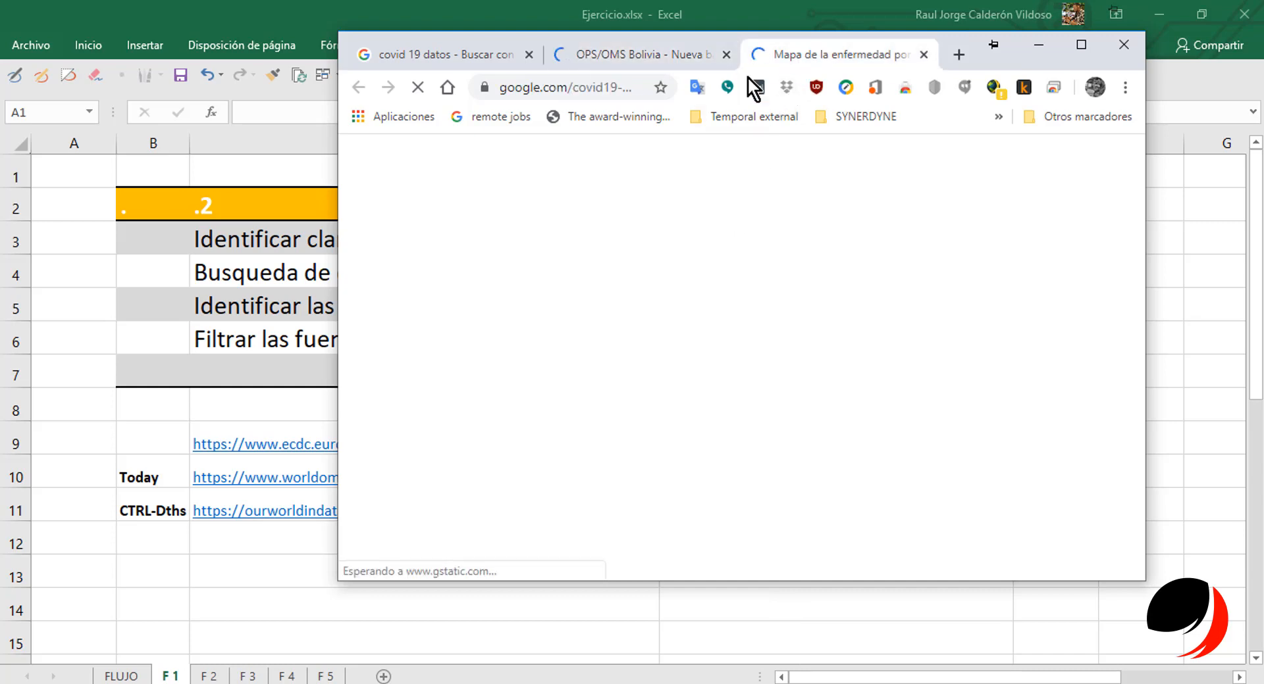
left_click(479, 55)
left_click(808, 57)
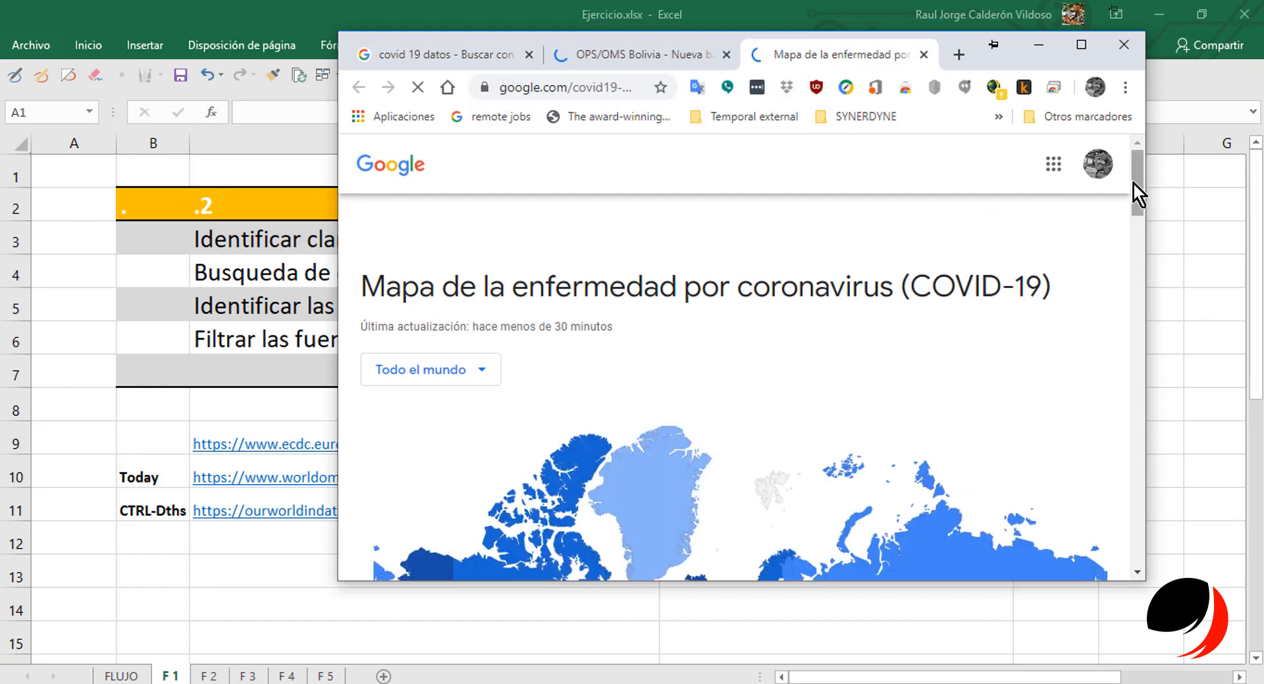
Maximize the browser and inspect Russia's case figures on Google's COVID-19 world map.
mouse_move(1132, 183)
left_mouse_down()
mouse_move(1131, 260)
mouse_move(1124, 187)
left_mouse_up()
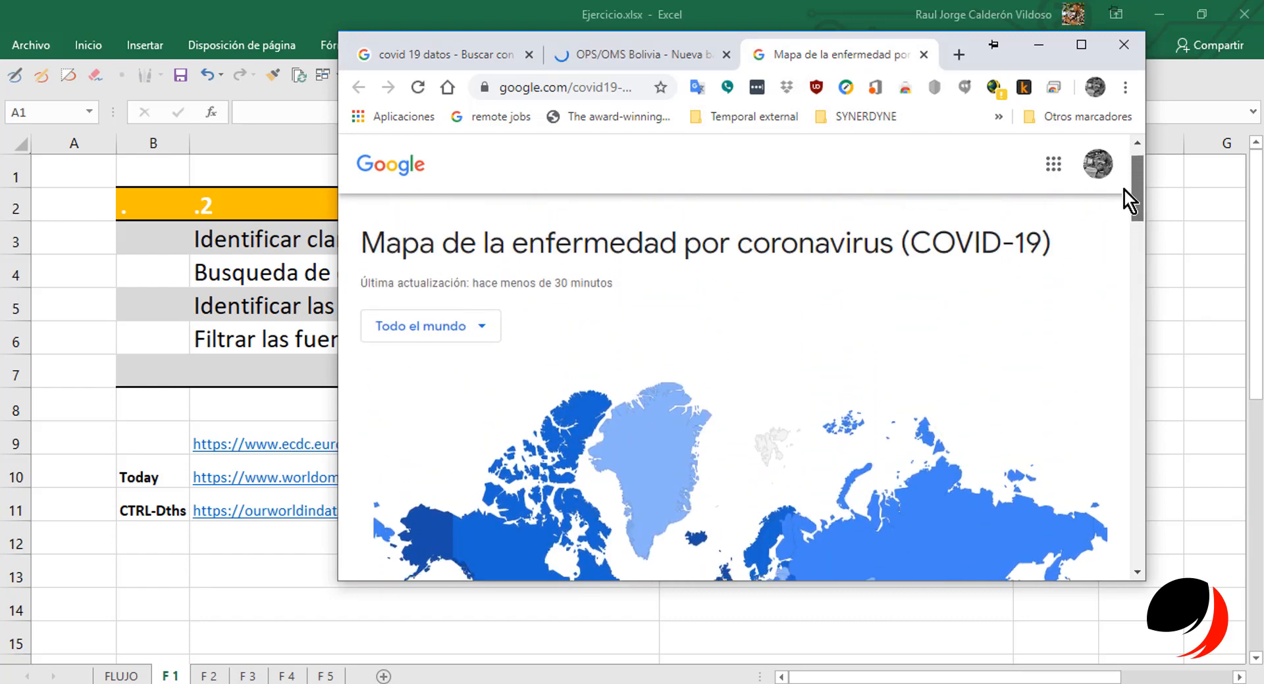
left_click(1080, 45)
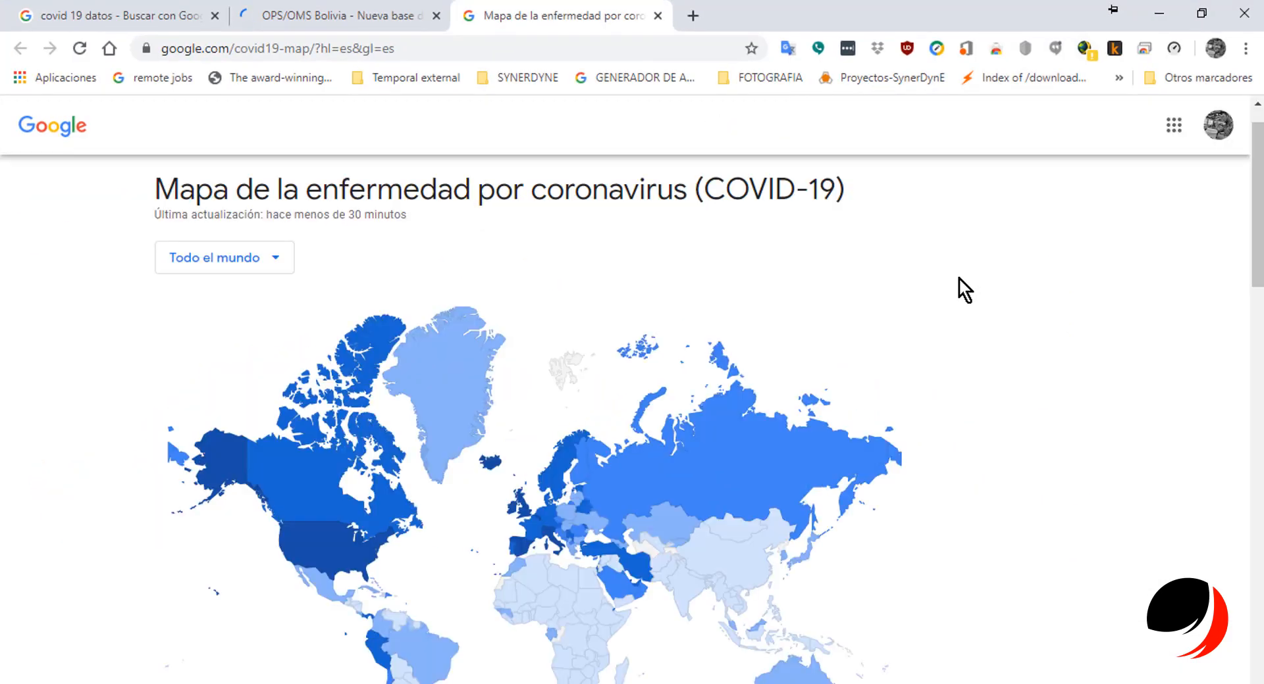
left_click_drag(1255, 226, 1257, 273)
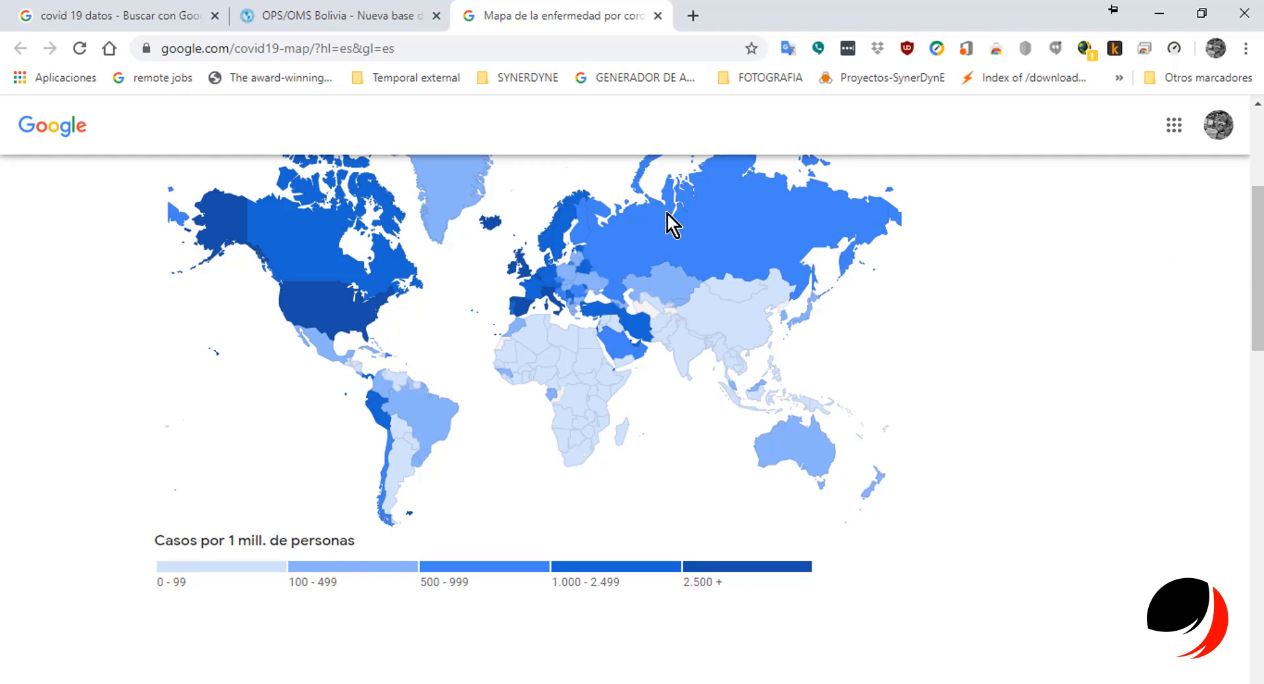
mouse_move(667, 229)
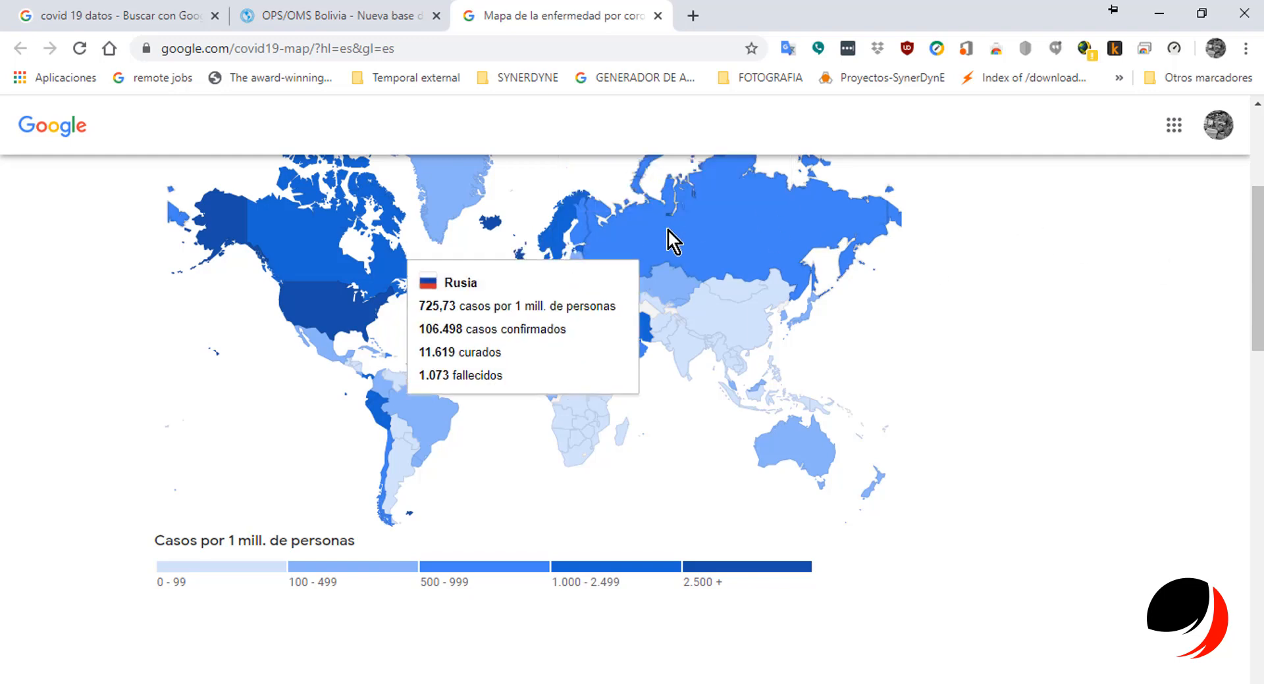
Look over the OPS Bolivia article about its new COVID-19 guidance and research database.
left_click(370, 12)
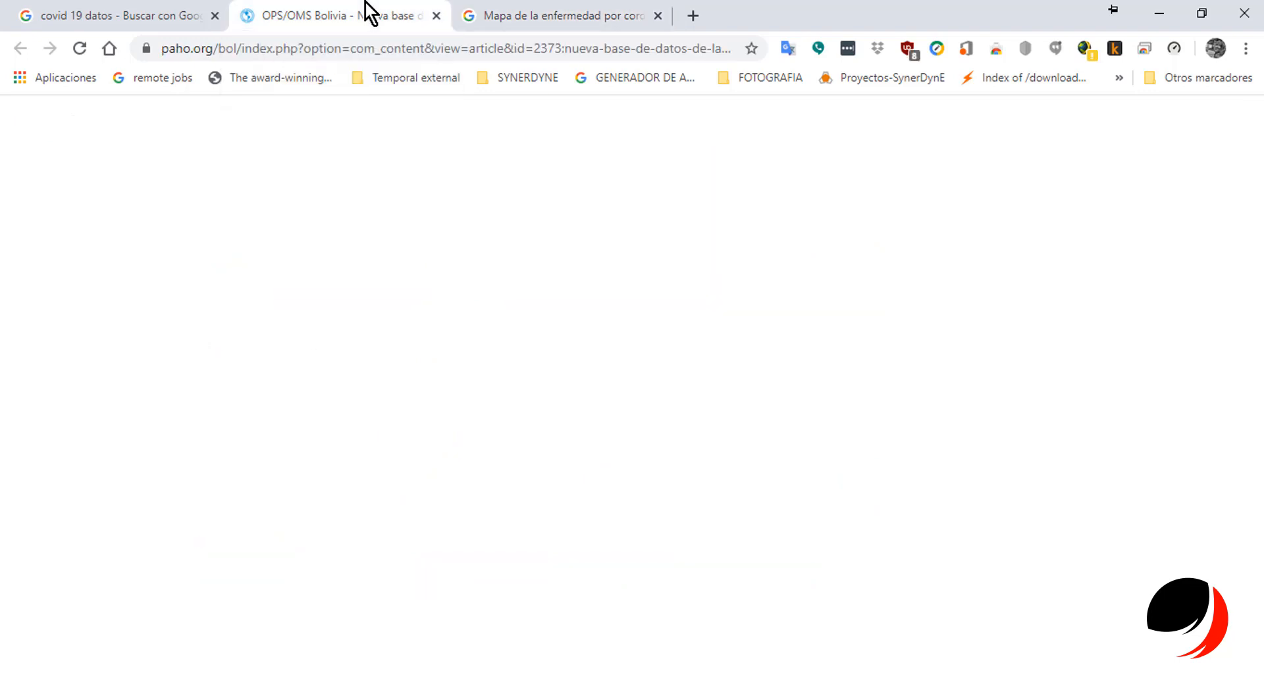
left_click(546, 13)
left_click(324, 13)
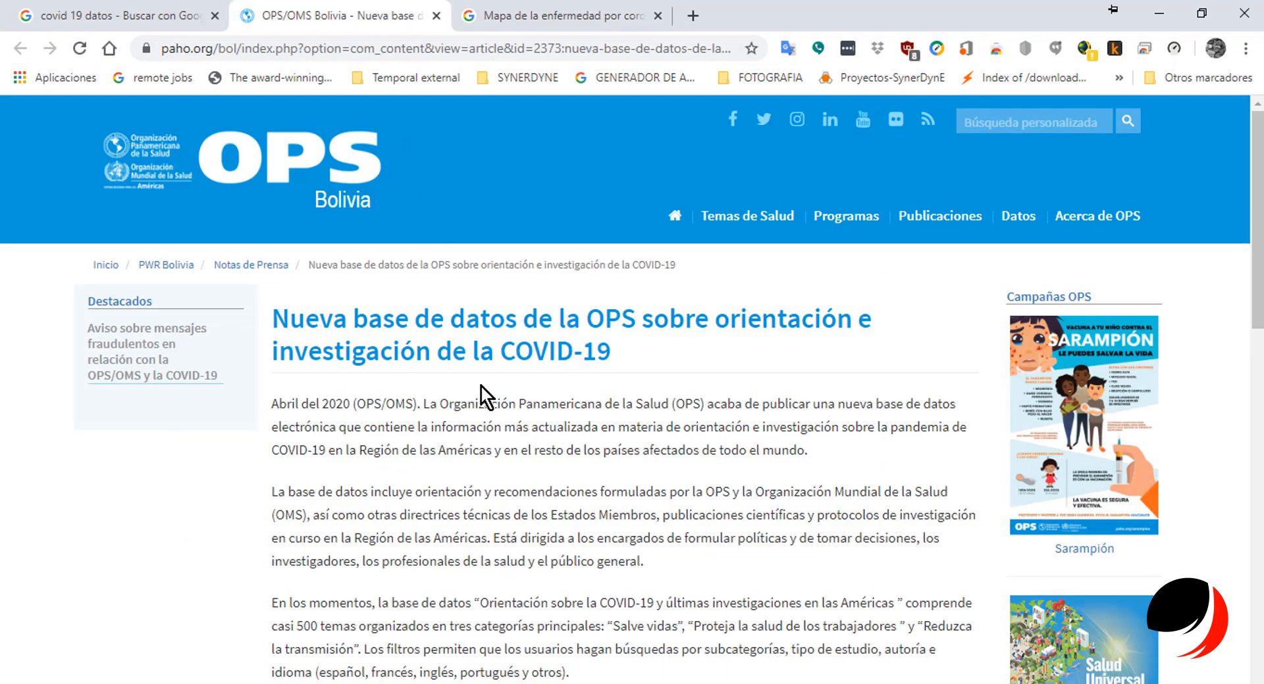
Return to Google's COVID-19 map page and examine the statistics table by country.
left_click(519, 16)
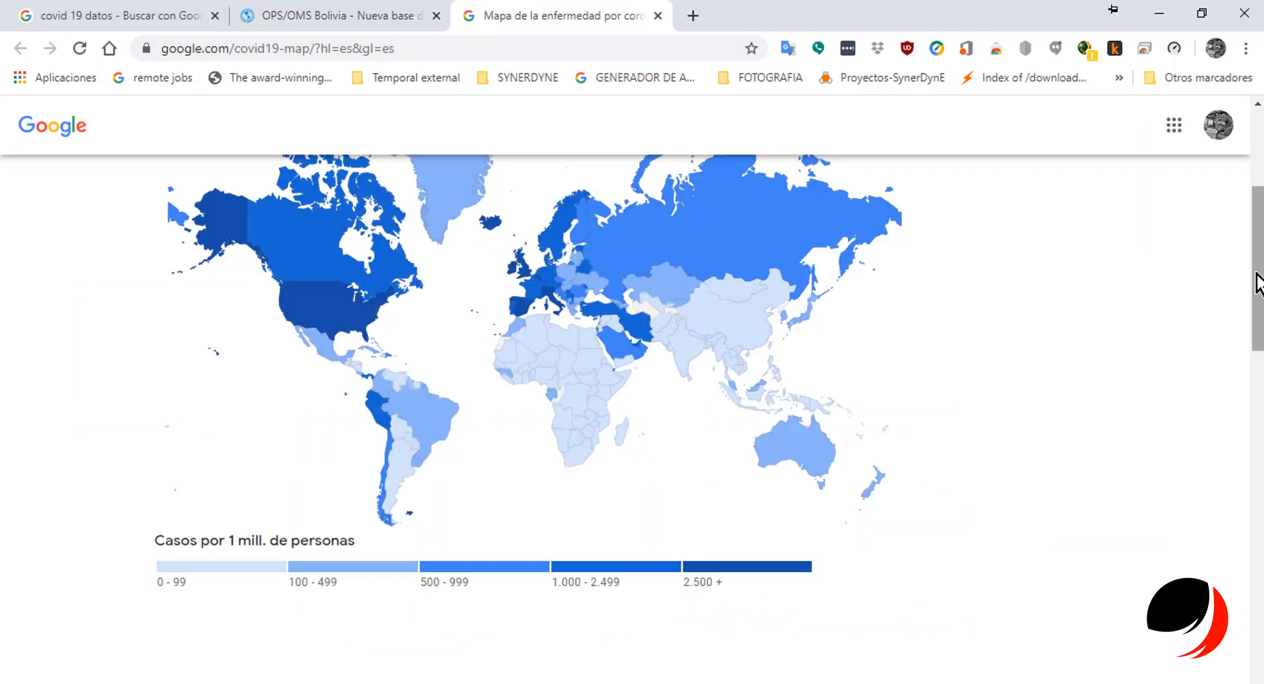
left_click_drag(1255, 282, 1260, 421)
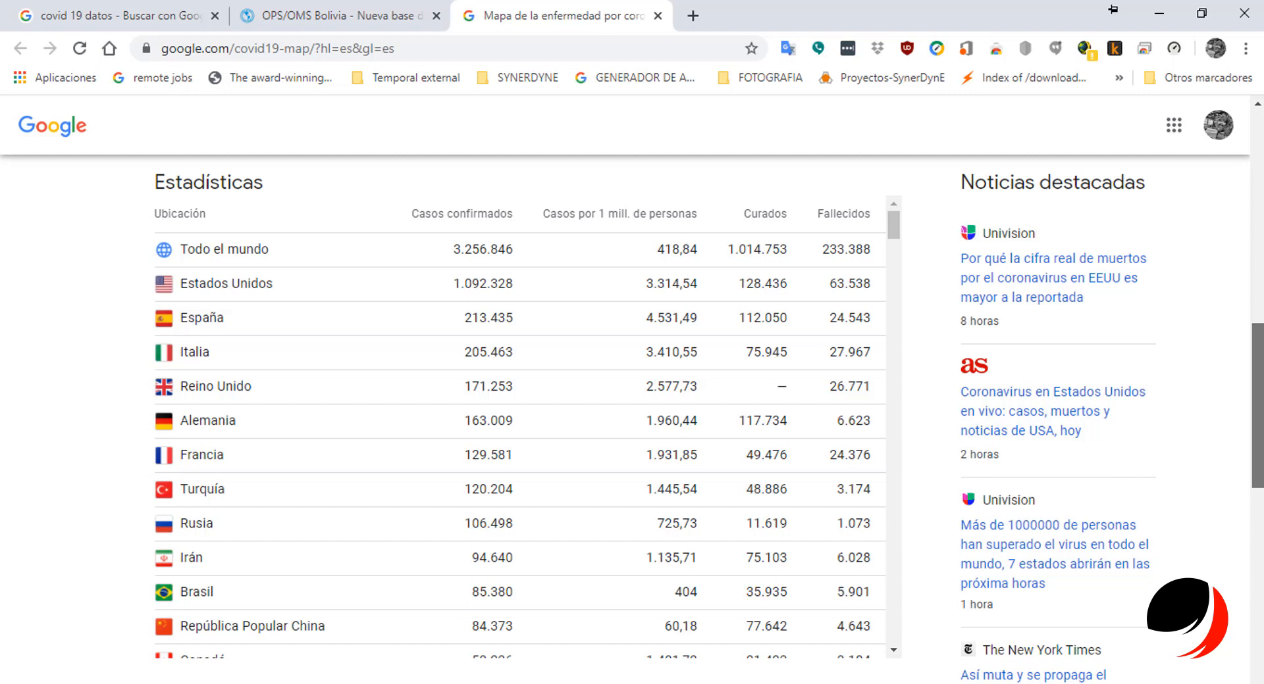
mouse_move(1260, 421)
left_mouse_down()
mouse_move(1261, 564)
mouse_move(1259, 395)
mouse_move(1260, 441)
left_mouse_up()
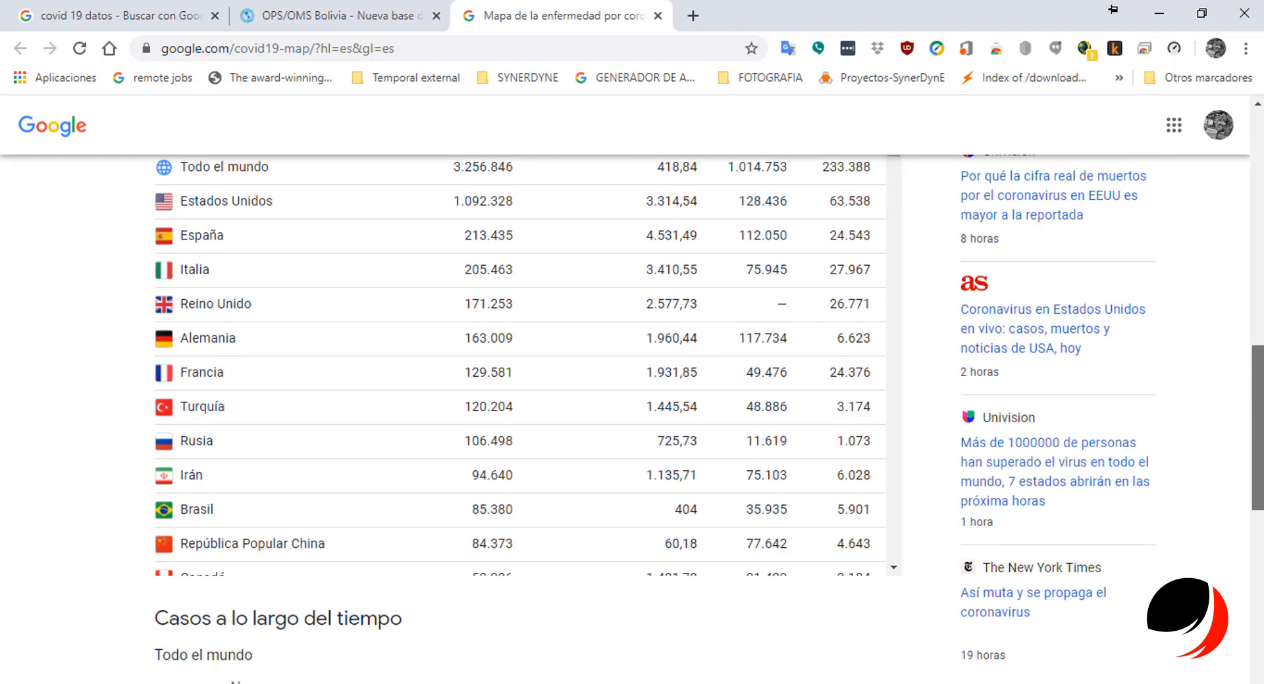
mouse_move(1260, 441)
left_mouse_down()
mouse_move(1259, 469)
mouse_move(1259, 427)
mouse_move(1260, 652)
mouse_move(1256, 417)
mouse_move(1255, 437)
left_mouse_up()
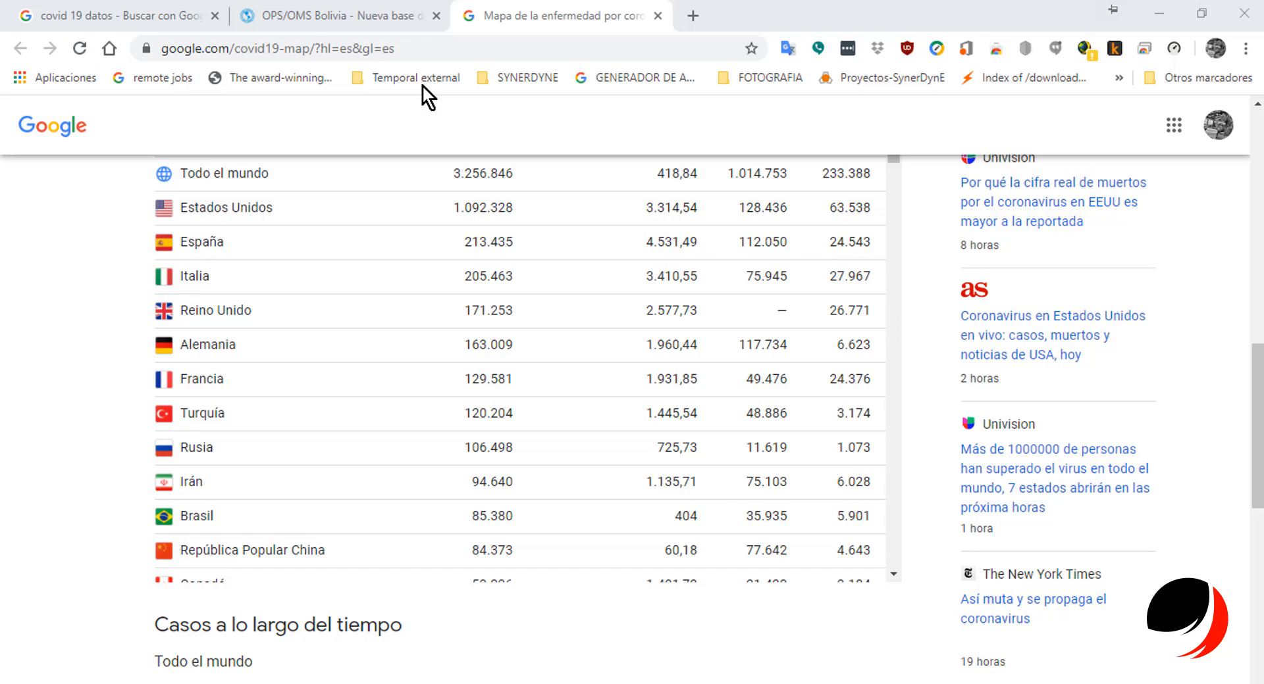
Go back to the search results, open Ministerio de Salud - Bolivia in background tabs and review the remaining sources.
left_click(350, 20)
left_click(149, 15)
scroll(555, 412, "down", 6)
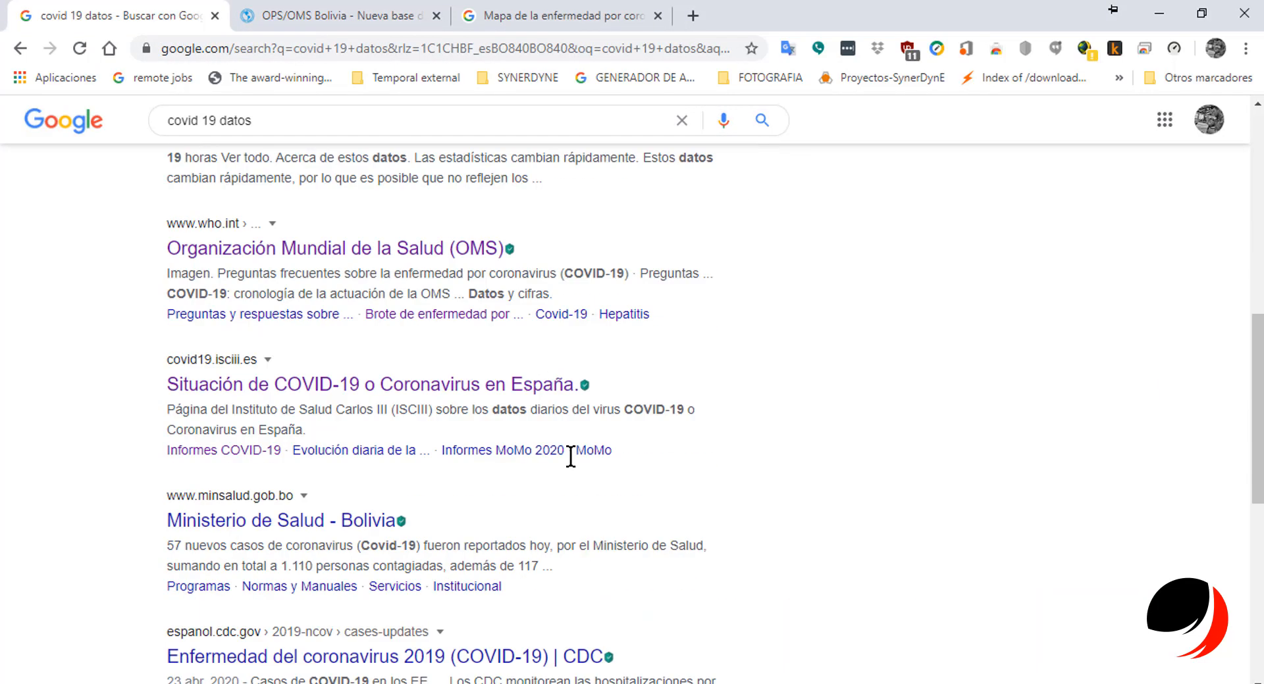
middle_click(325, 454)
scroll(395, 461, "up", 1)
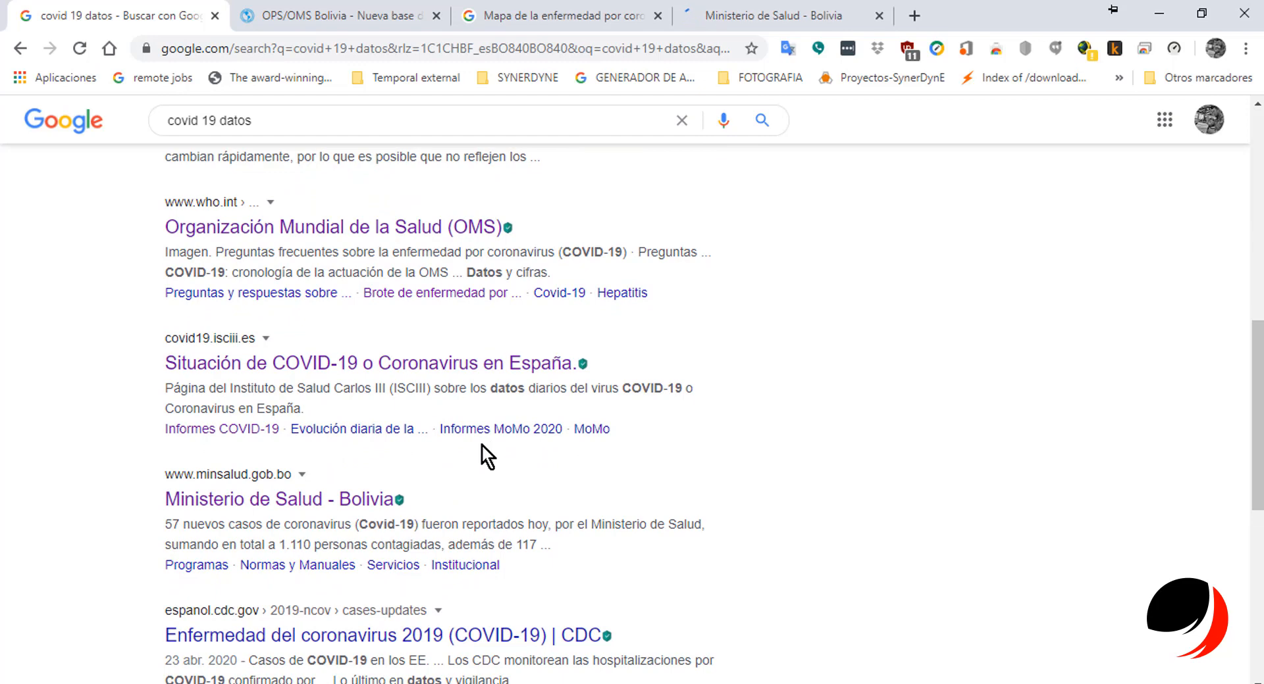
middle_click(365, 501)
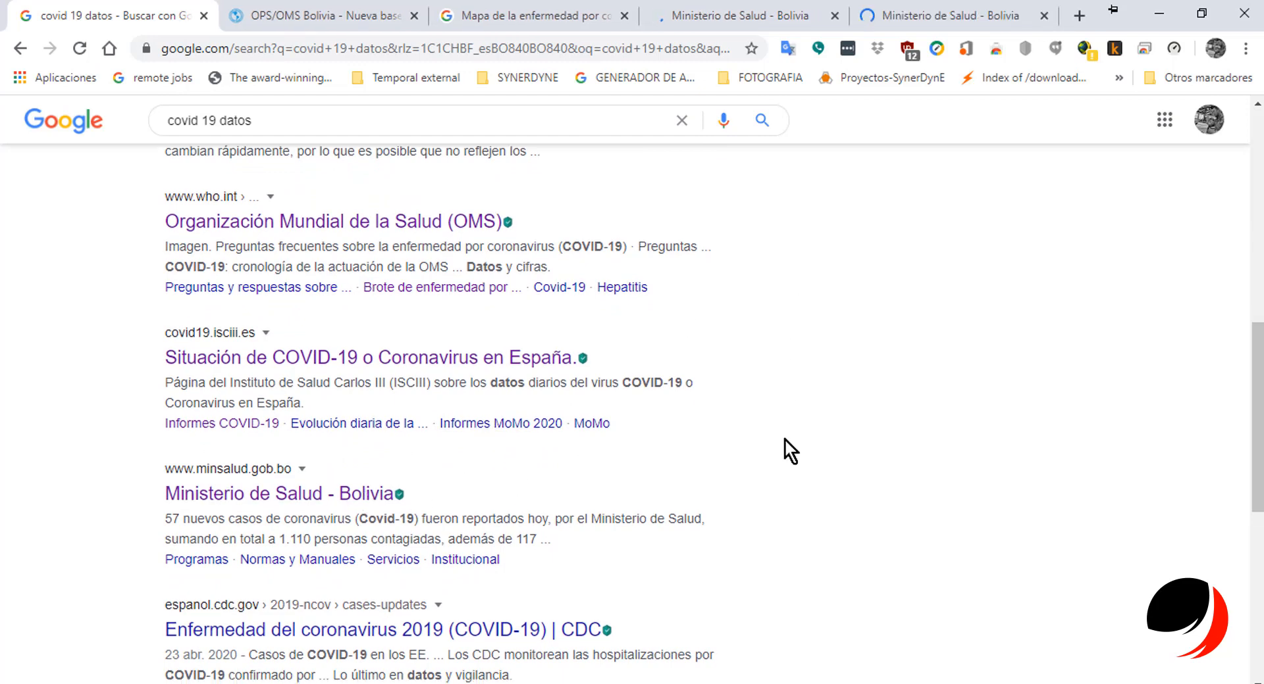
scroll(784, 439, "down", 3)
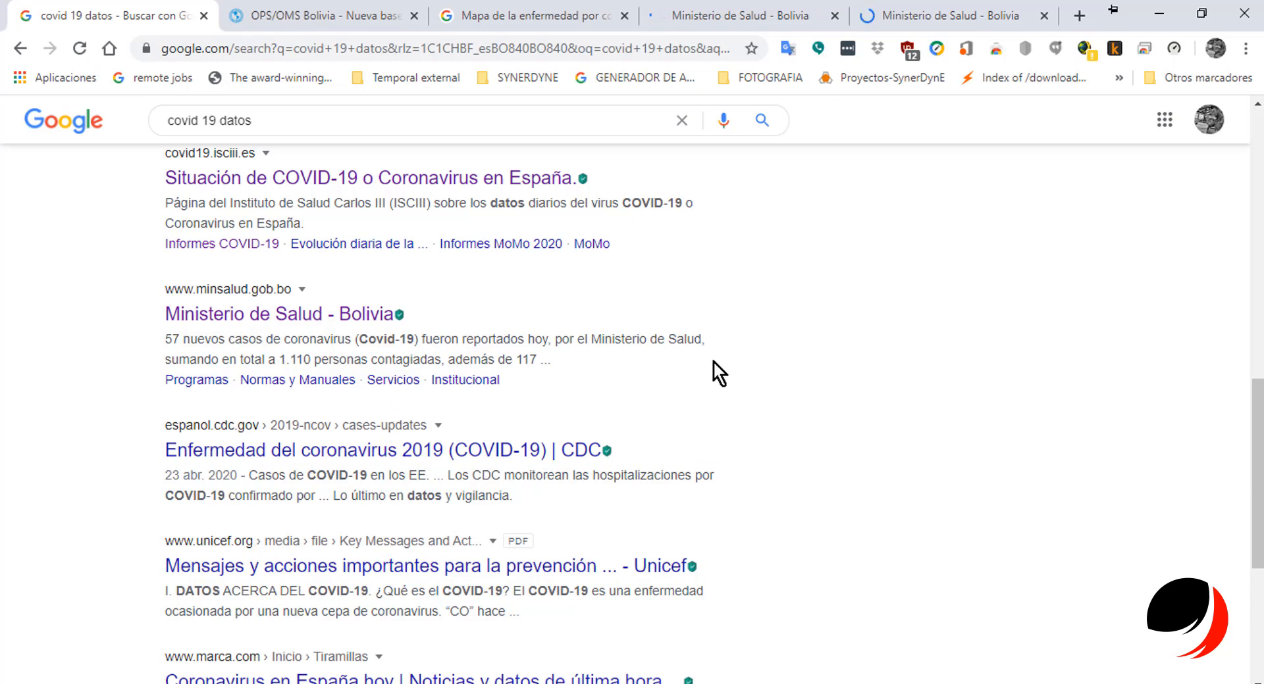
Minimize the browser, review the analysis objective and data search rows on sheet F 1, and open sheet F 2.
left_click(1167, 8)
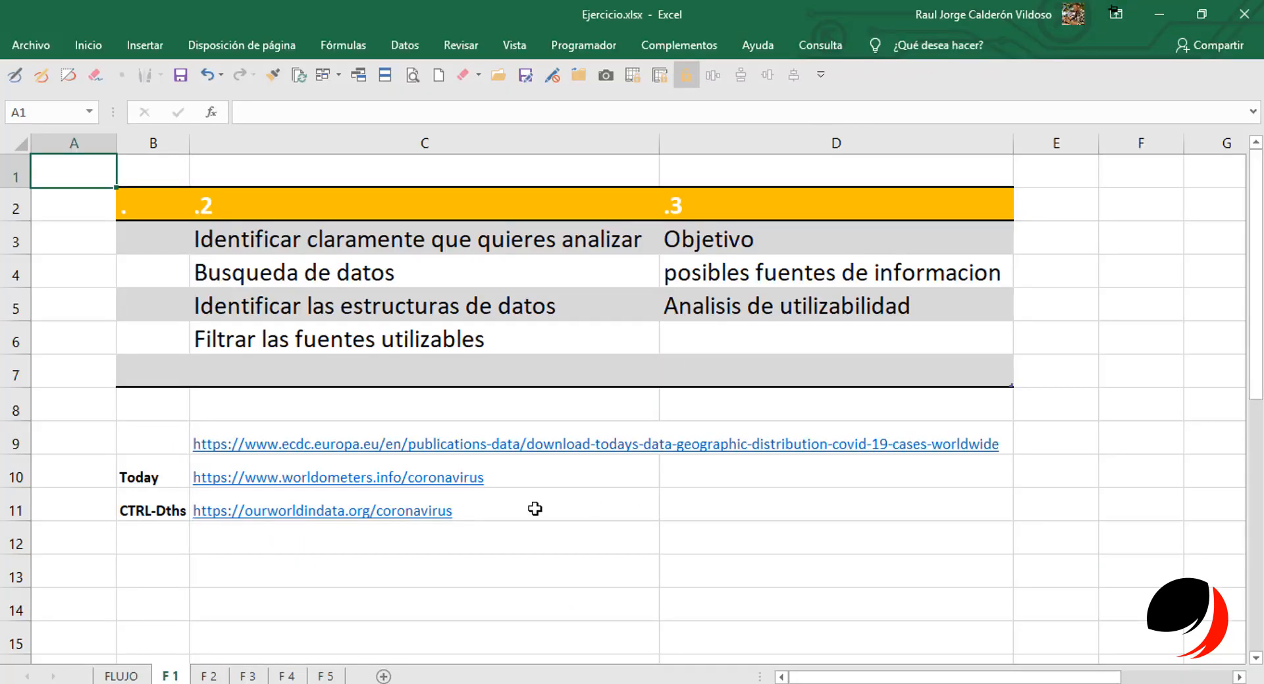
left_click(461, 276)
left_click(317, 248)
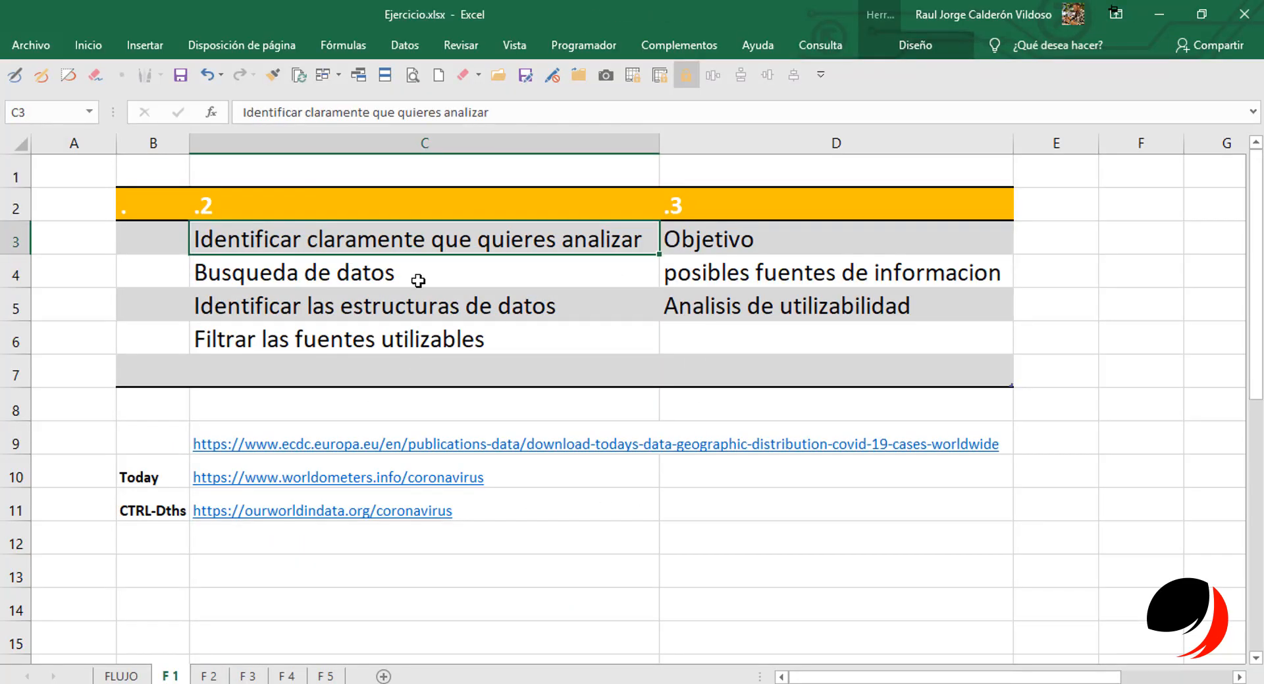
key("Right")
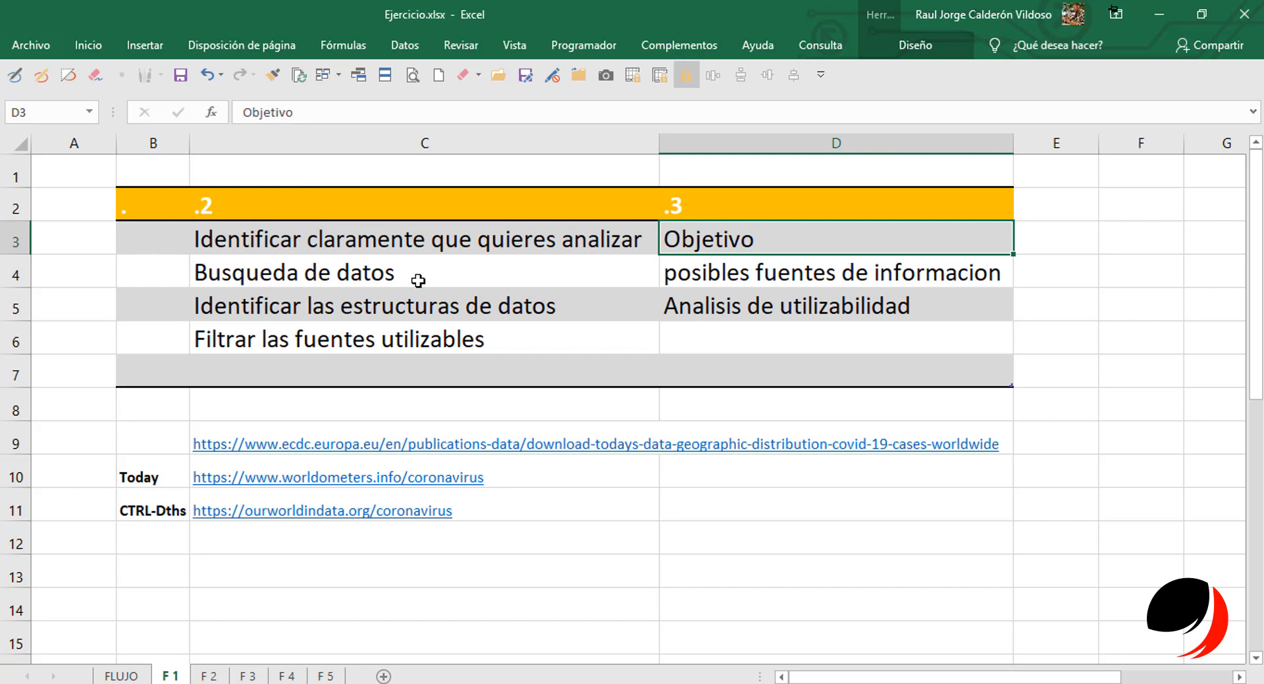
left_click(418, 281)
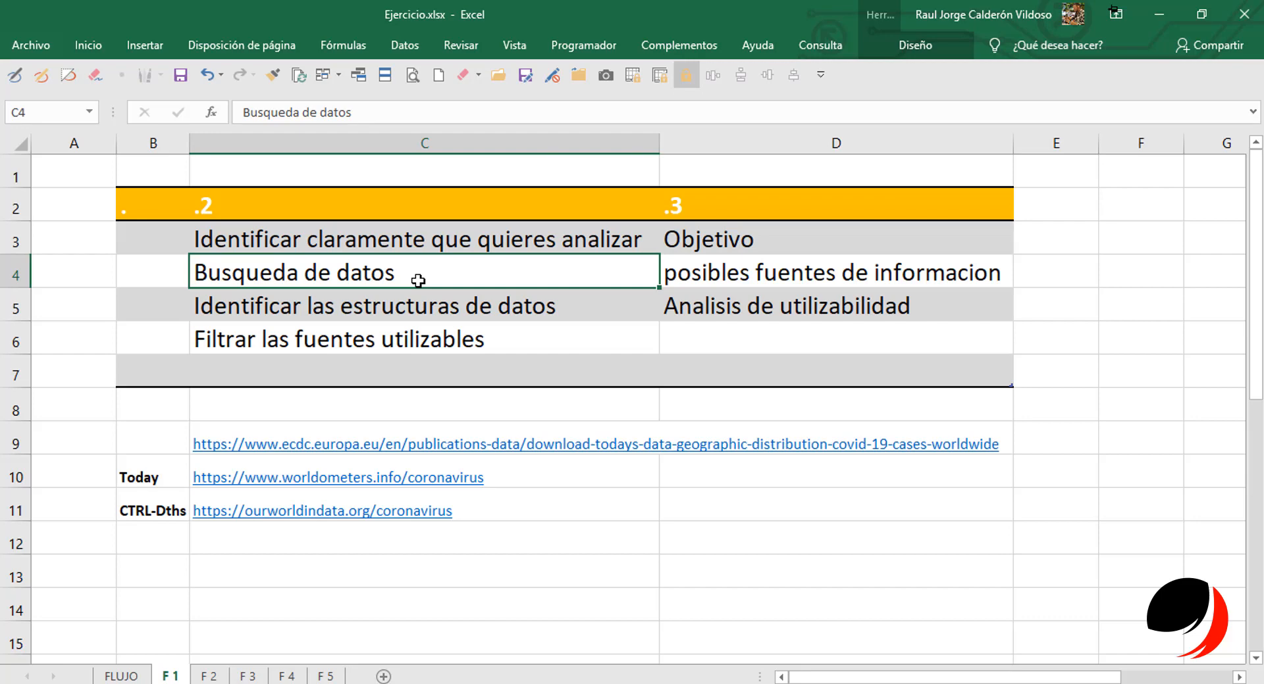
key("Right")
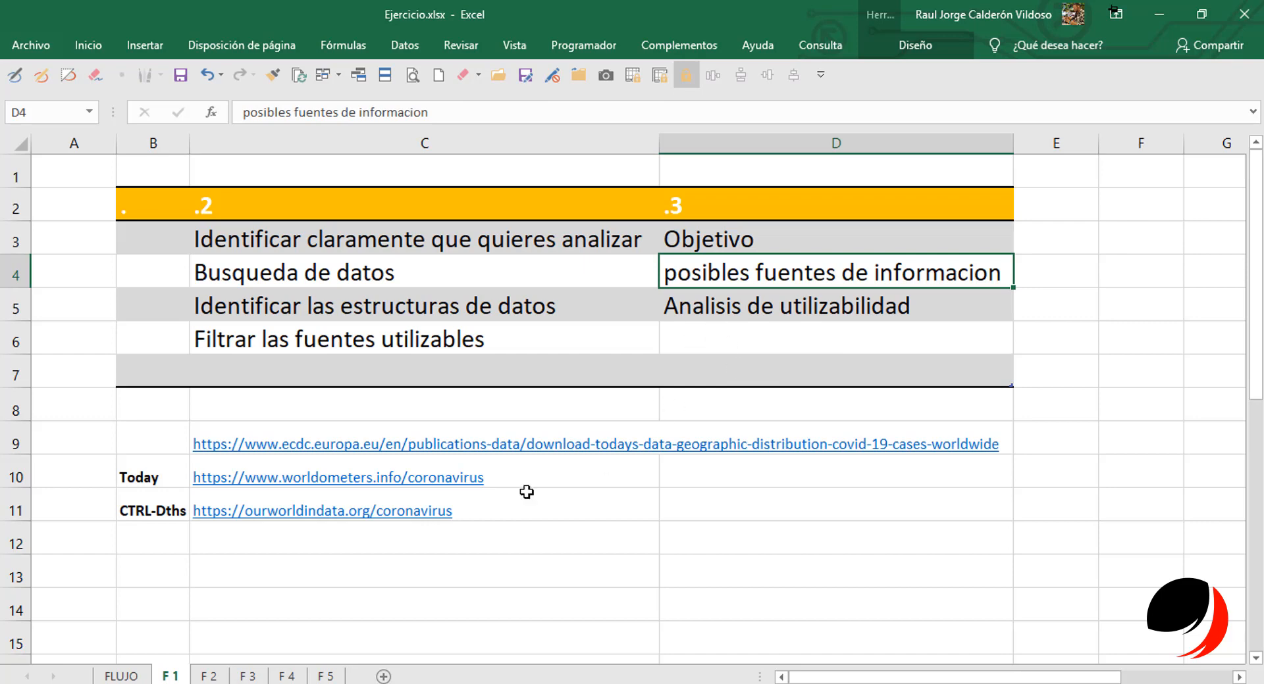
left_click(211, 676)
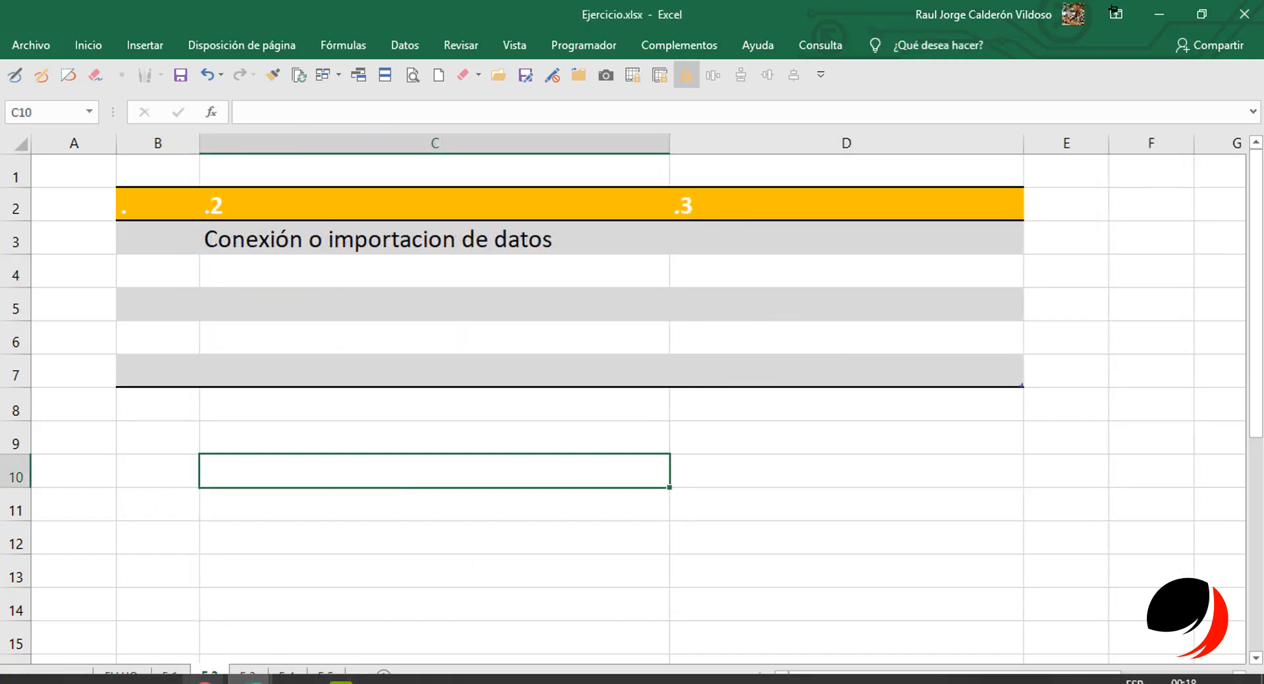
Switch to the browser and look over the Ministerio de Salud - Bolivia pages for usable COVID-19 data.
left_click(204, 680)
left_click(233, 630)
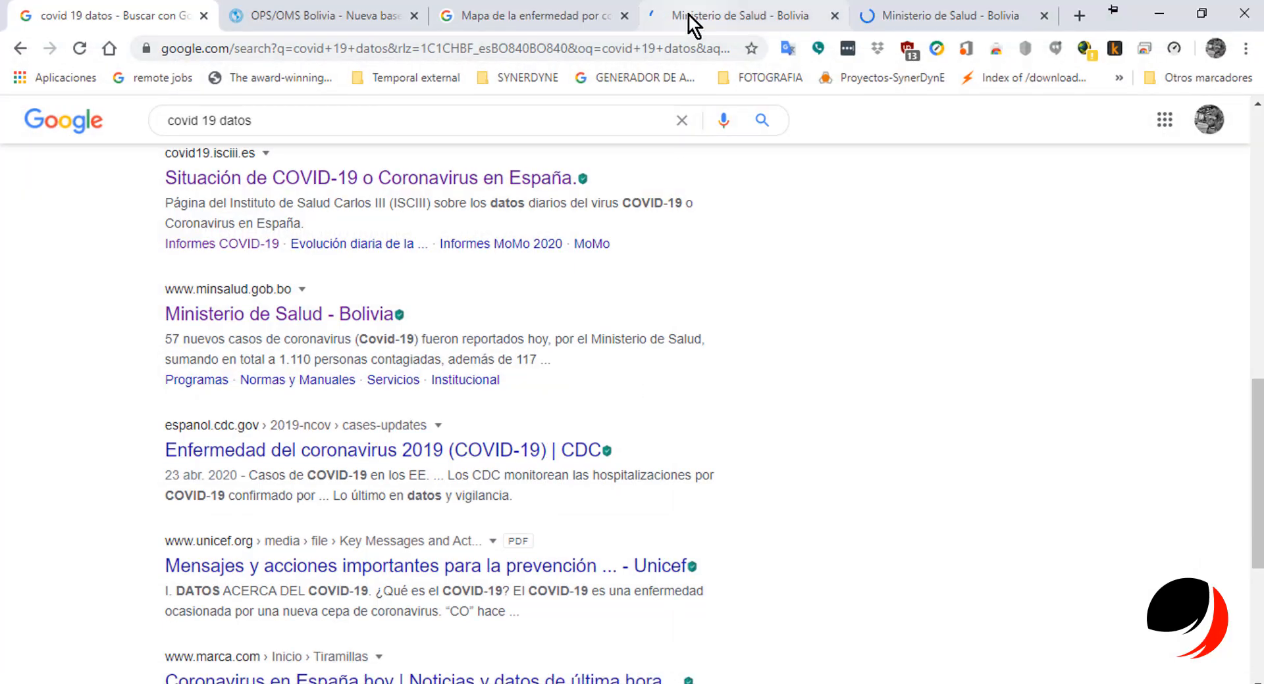
left_click(688, 13)
scroll(559, 437, "down", 9)
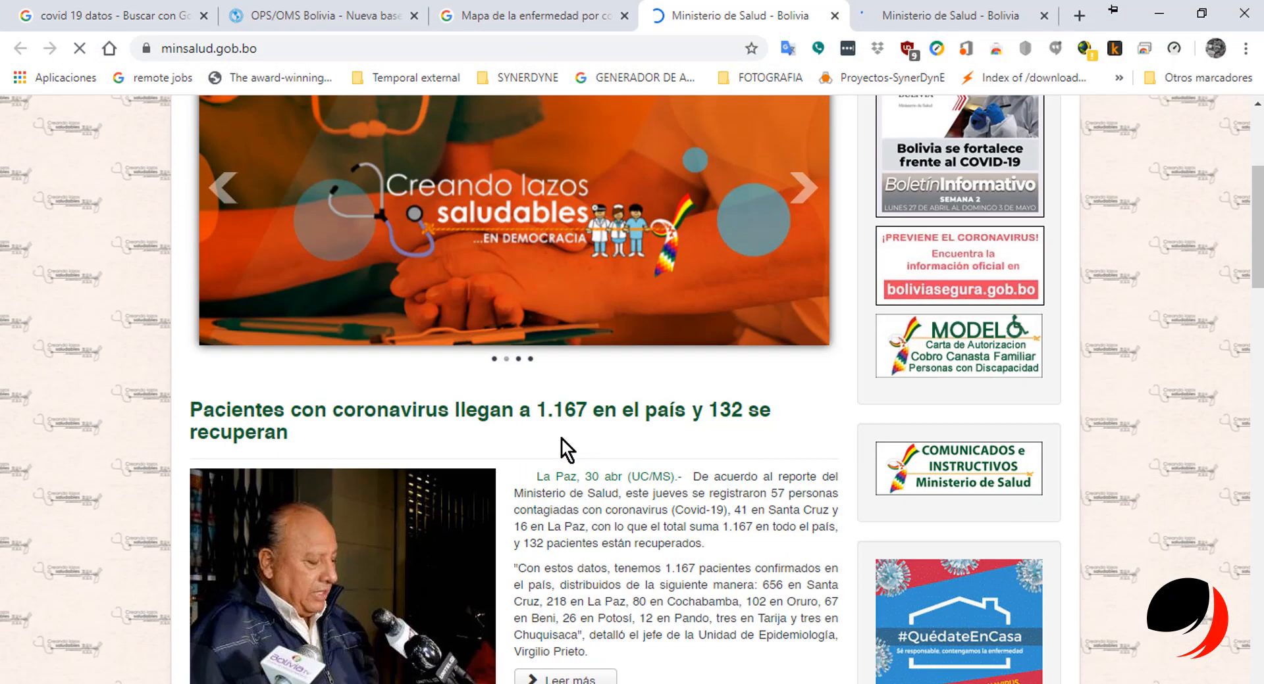
scroll(560, 437, "down", 20)
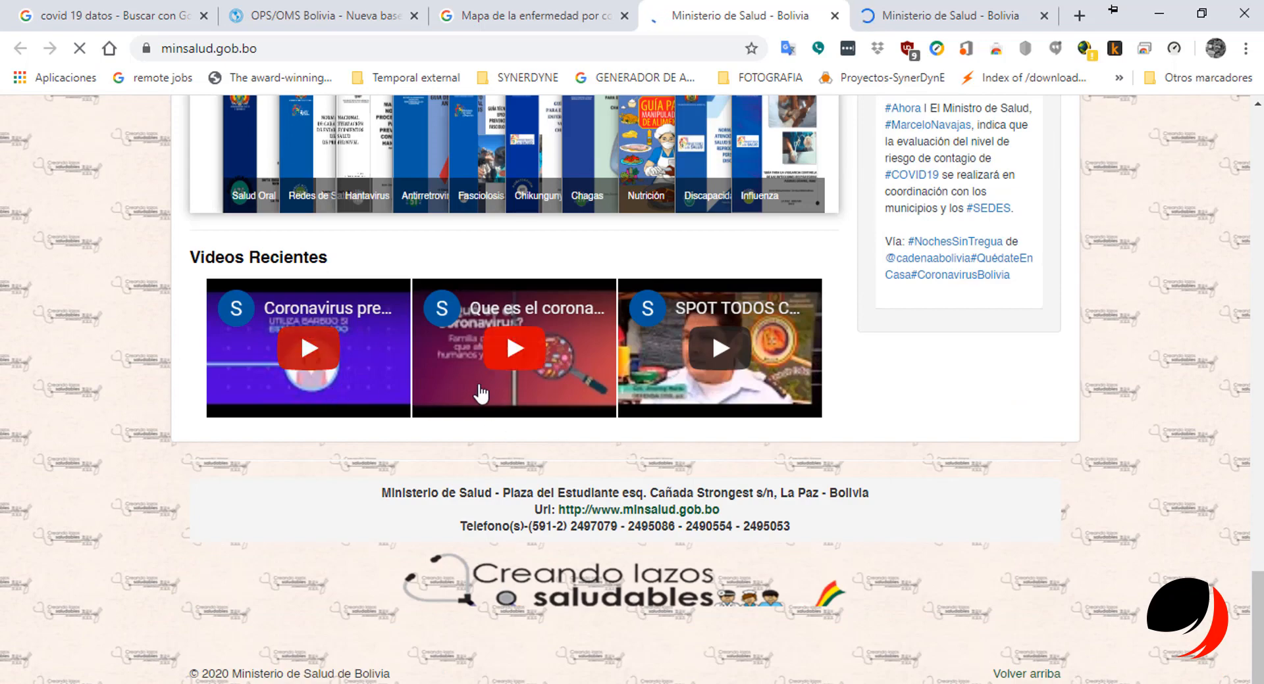
scroll(498, 302, "up", 10)
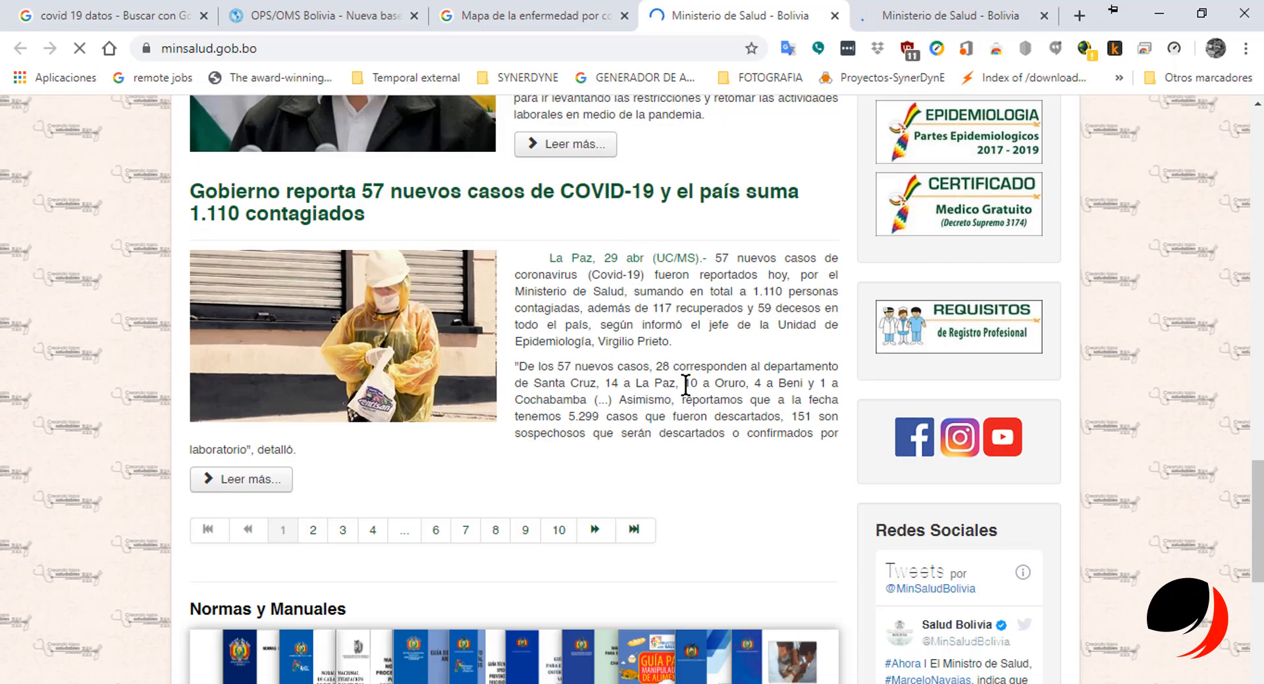
left_click(893, 9)
scroll(487, 420, "down", 8)
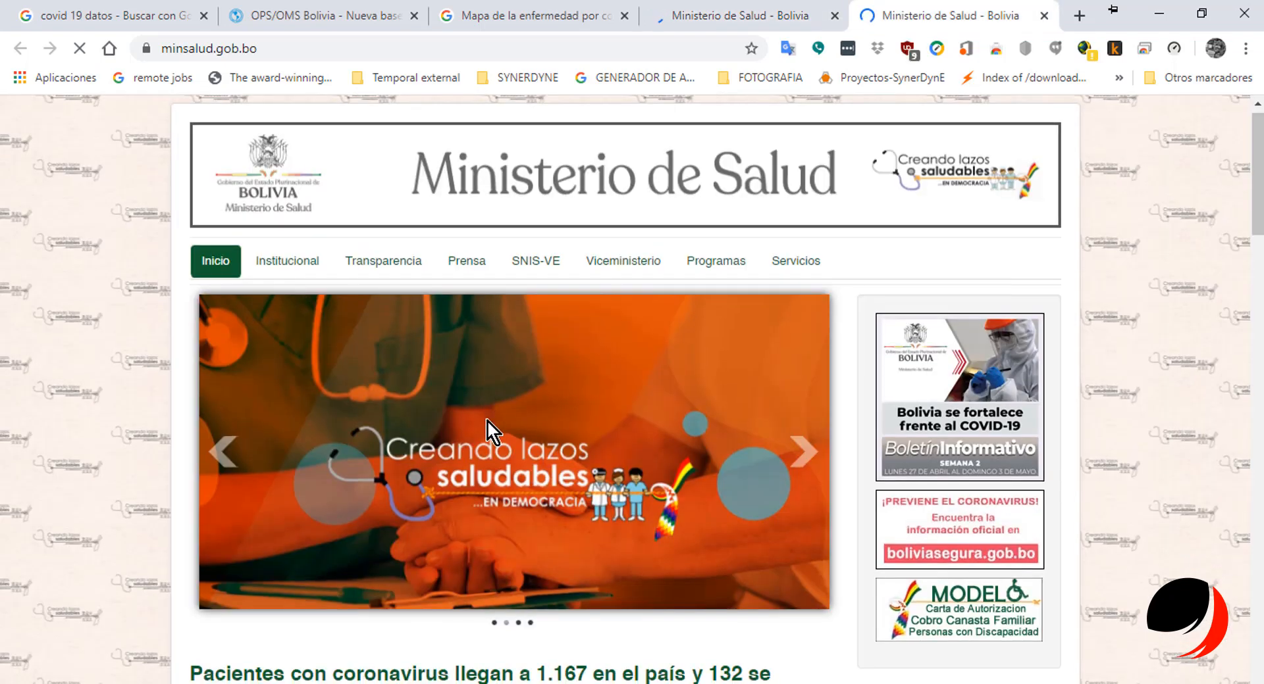
scroll(487, 421, "down", 12)
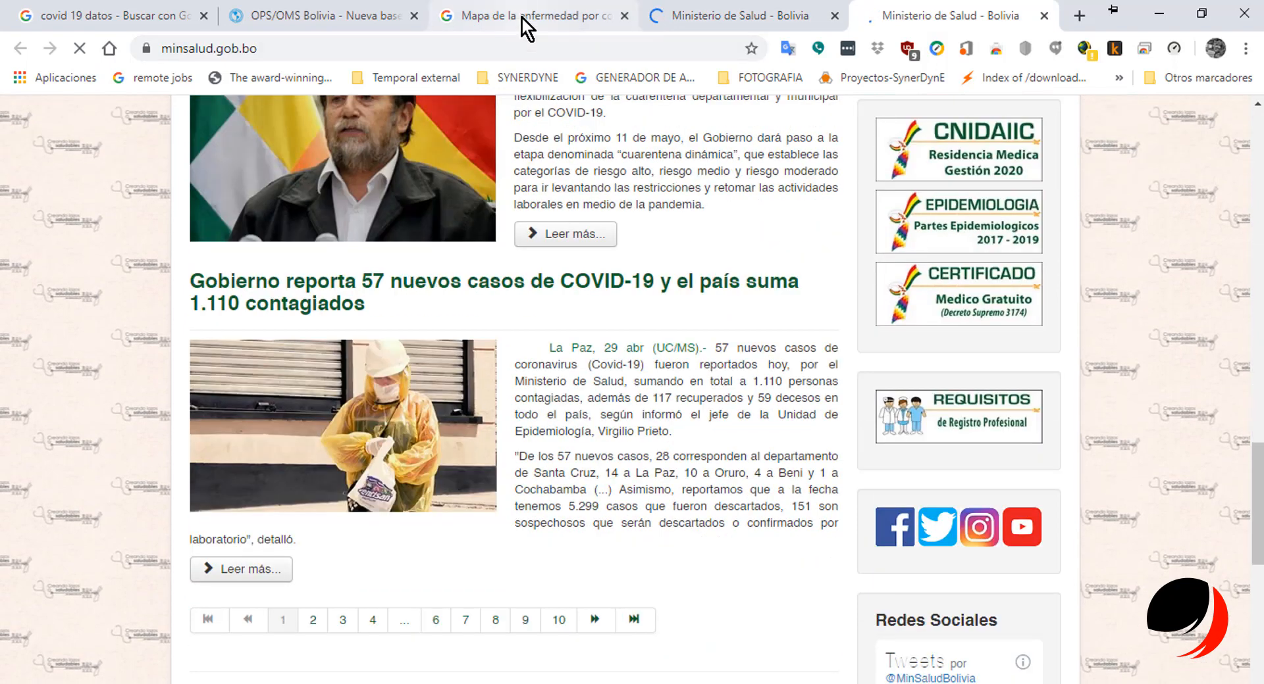
Return to Google's COVID-19 map page and highlight the country statistics table from its column headings through the Rusia row.
left_click(521, 17)
left_click(170, 12)
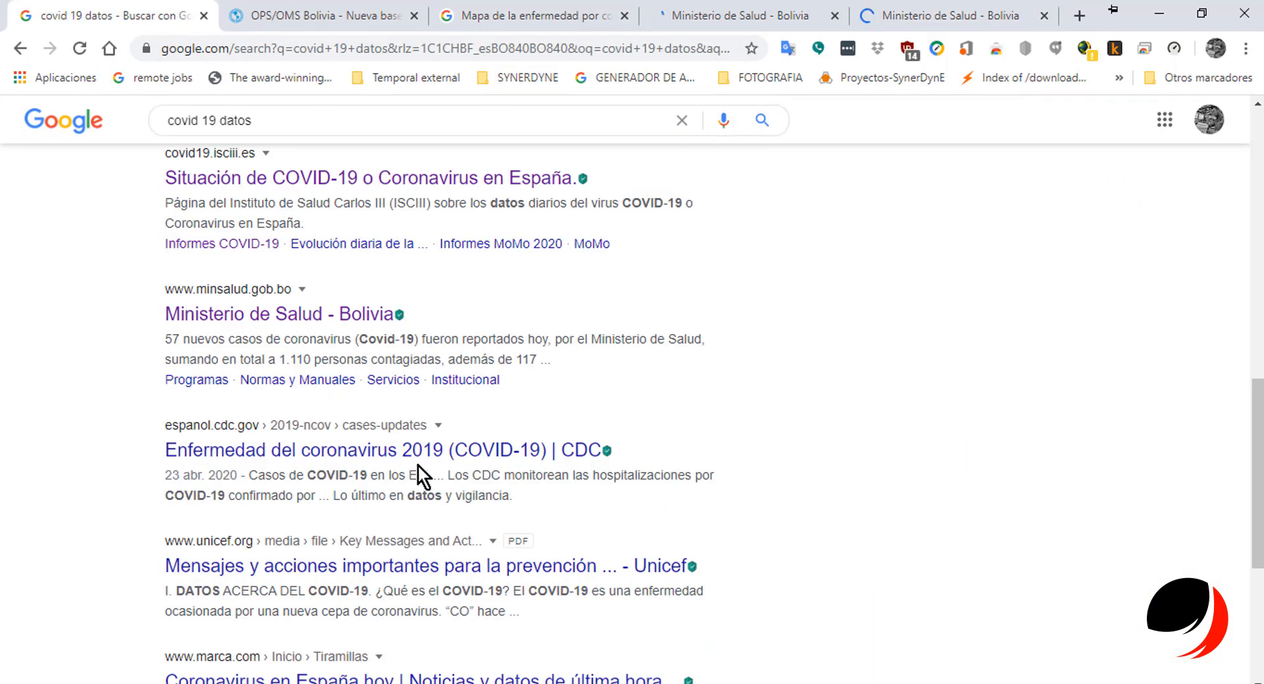
left_click(499, 15)
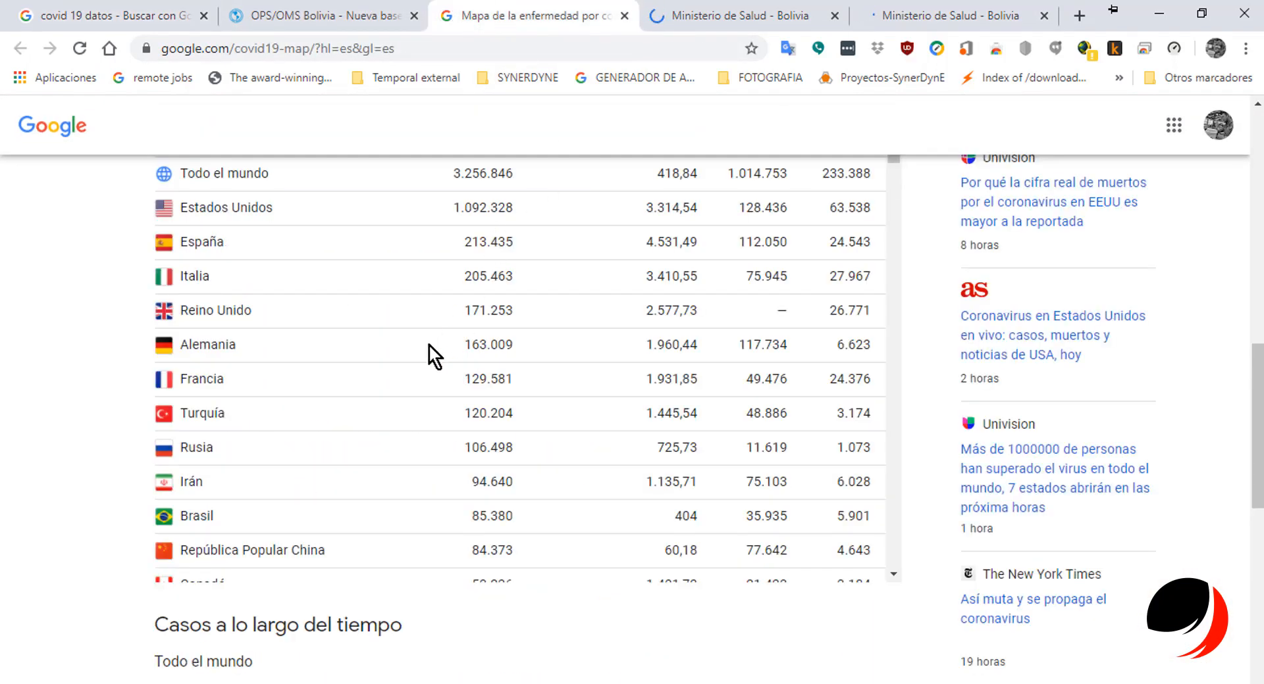
left_click_drag(215, 309, 692, 480)
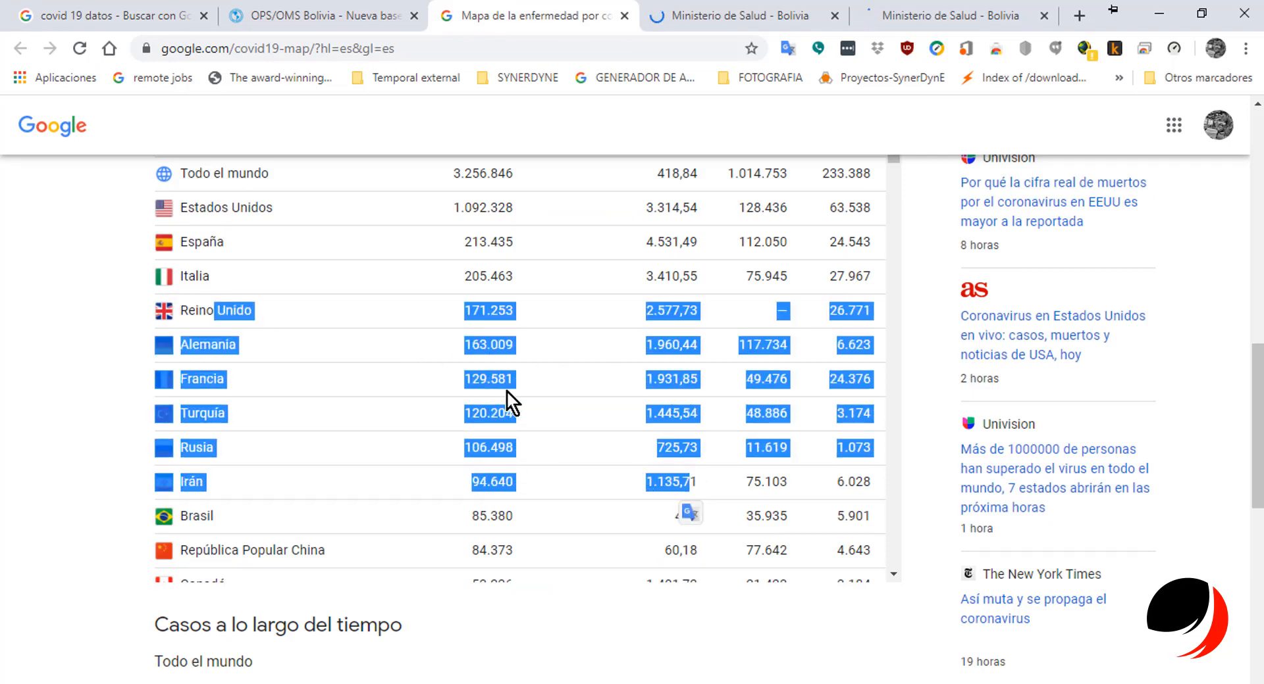
left_click(528, 386)
scroll(528, 385, "up", 3)
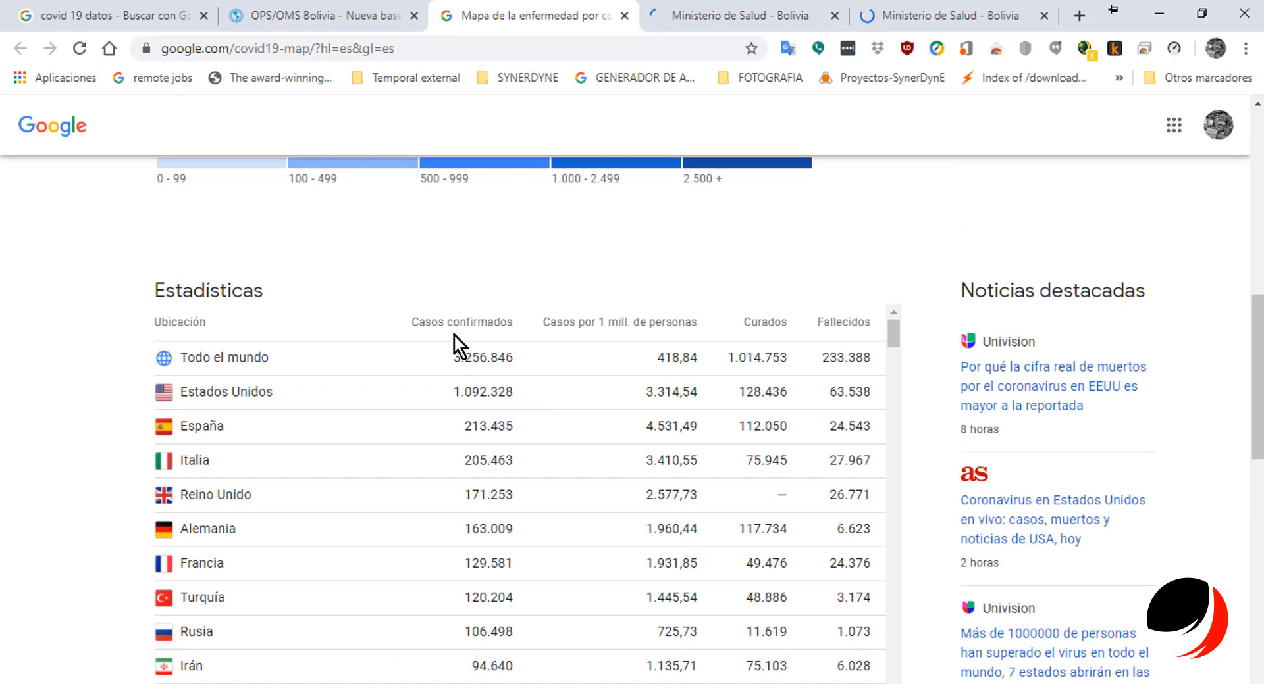
left_click_drag(213, 322, 854, 634)
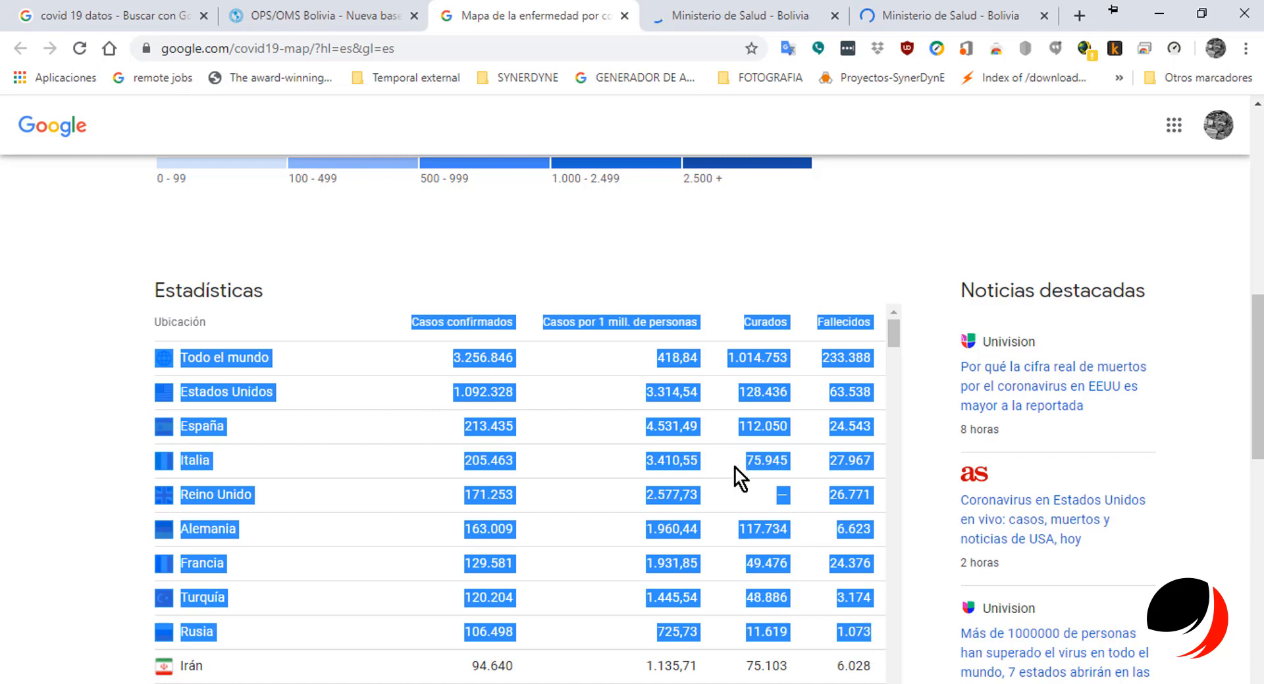
left_click(523, 341)
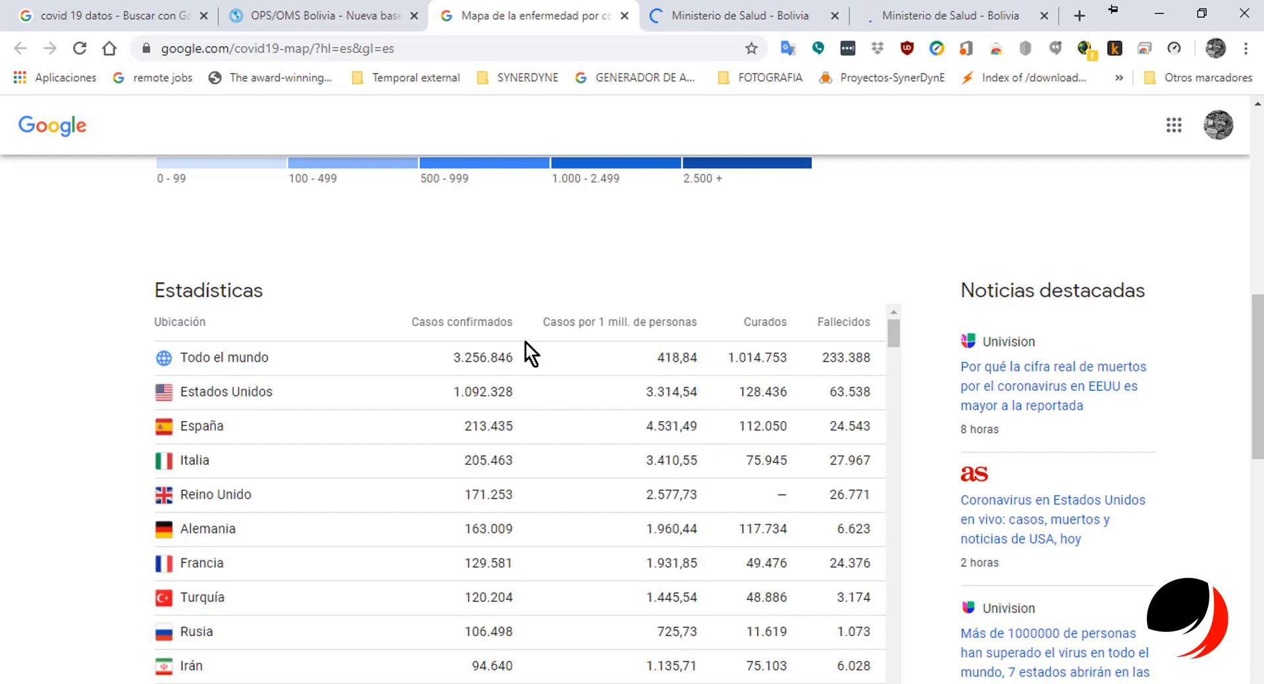
Examine the cases-over-time chart and the data source notes on Google's COVID-19 map page.
scroll(535, 320, "up", 3)
scroll(535, 320, "down", 10)
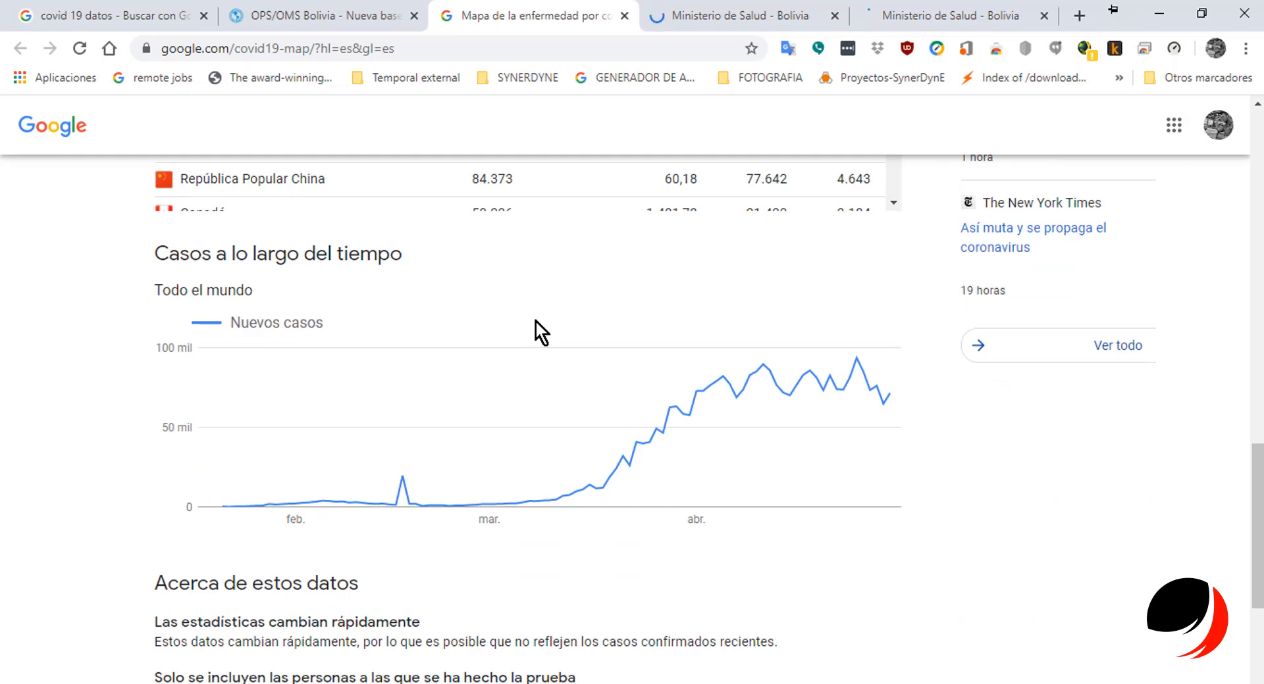
scroll(514, 291, "down", 5)
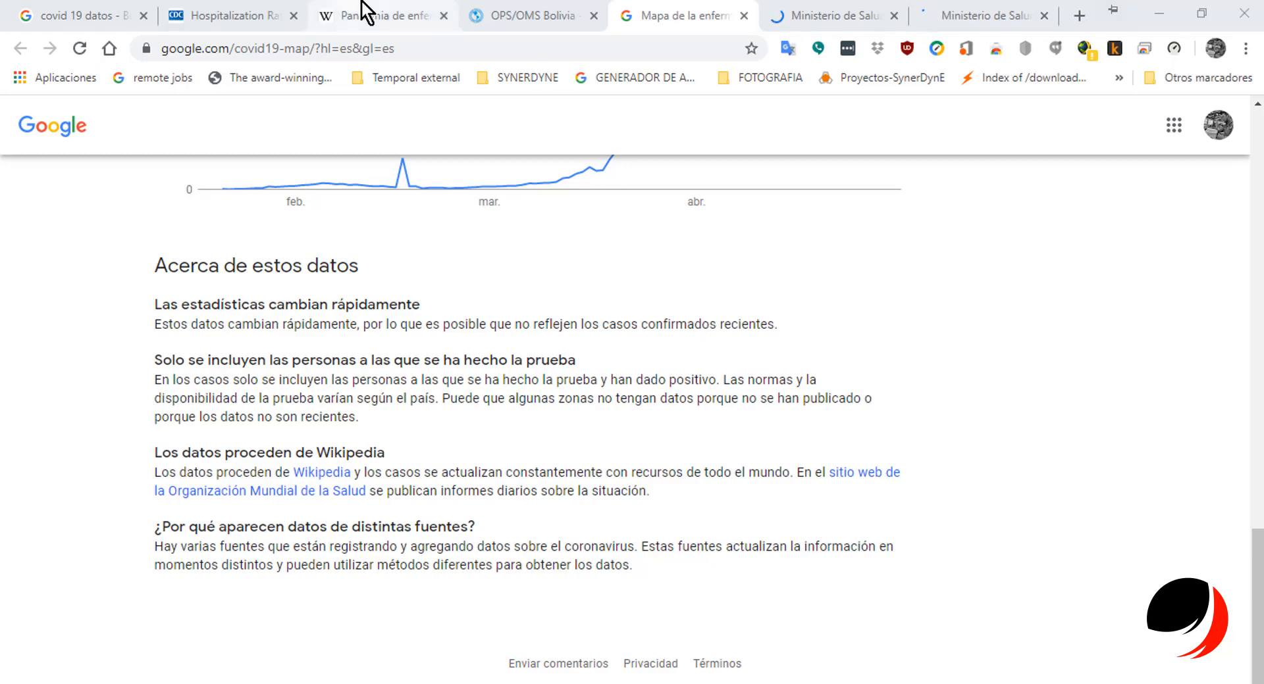
Open the CDC hospitalization rates article and examine the age-group chart, checking which options the image offers.
left_click(243, 14)
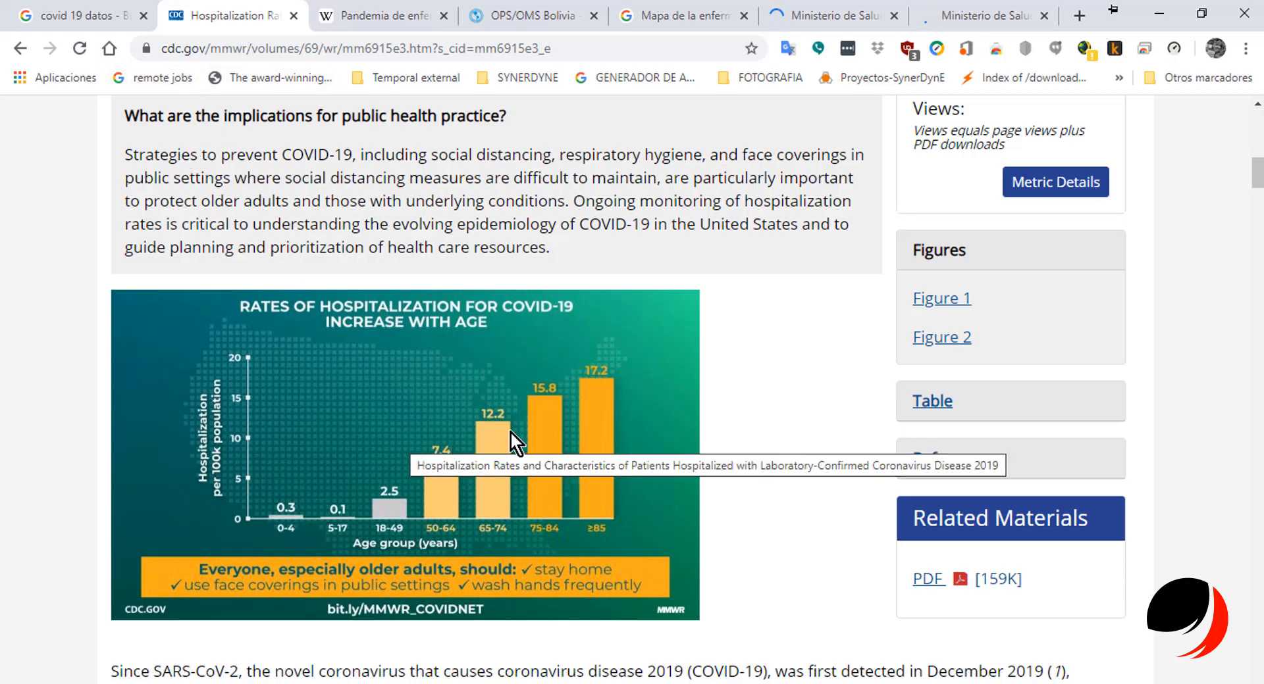
left_click_drag(388, 421, 394, 460)
right_click(394, 460)
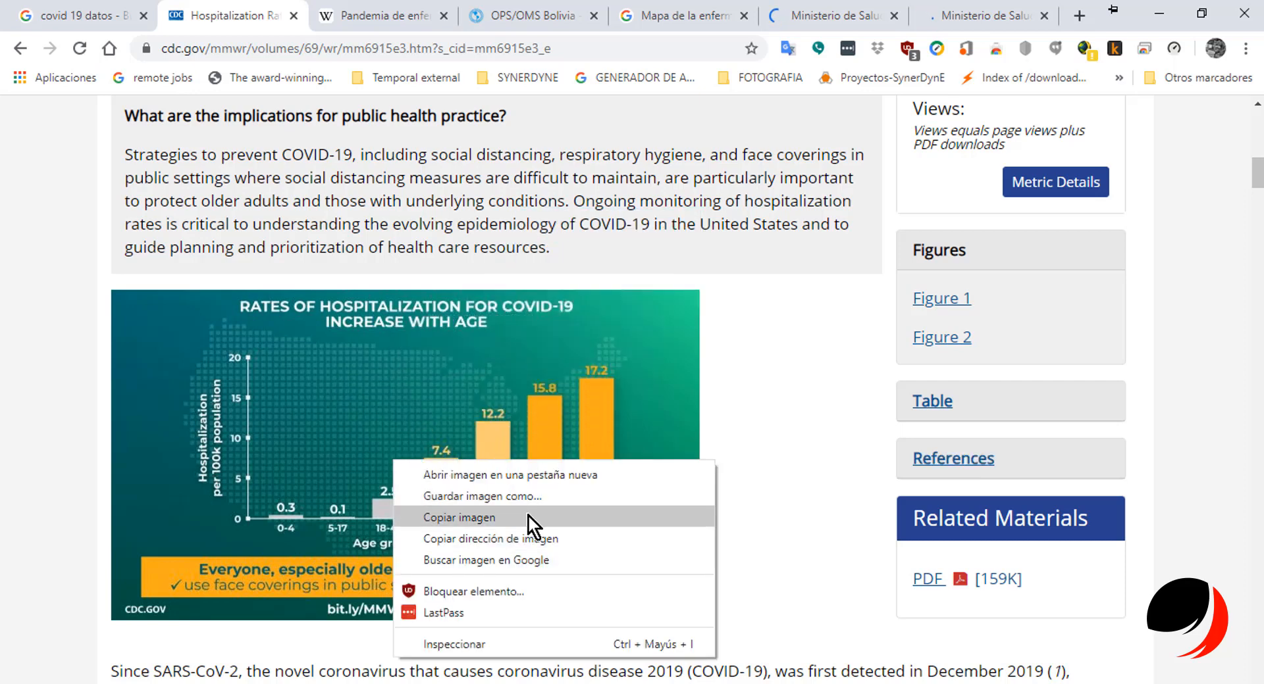
right_click(467, 391)
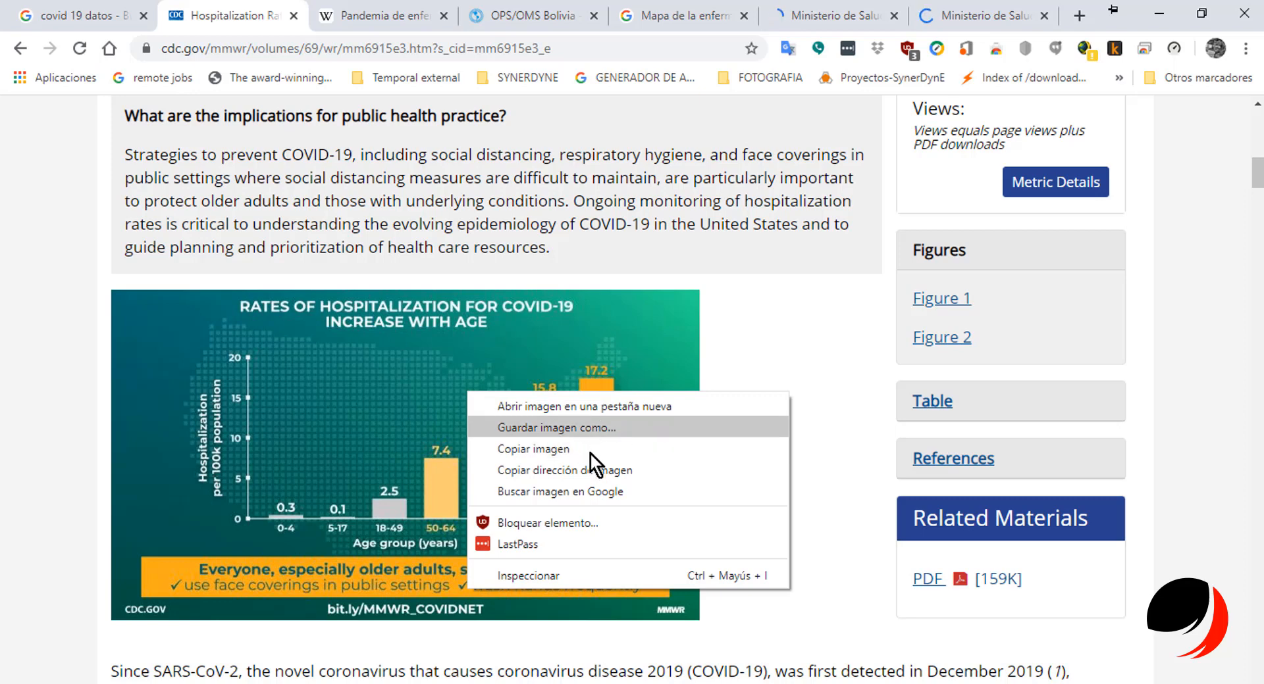
left_click(296, 383)
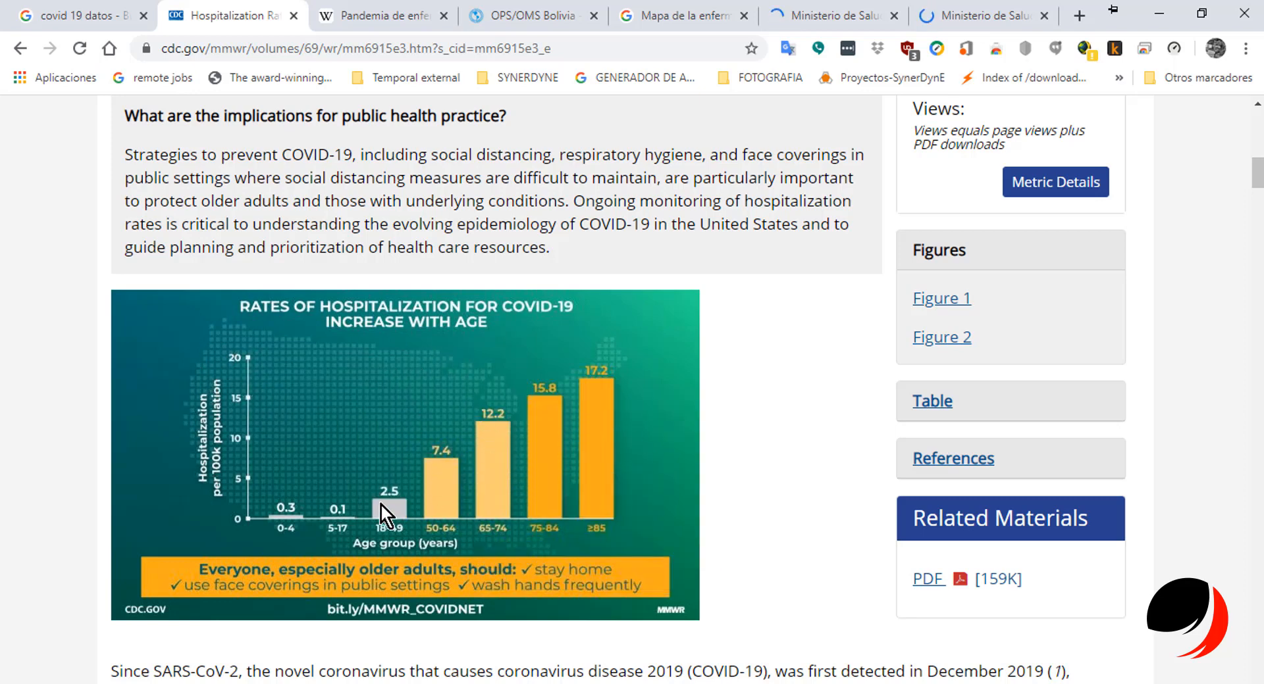
scroll(389, 542, "down", 2)
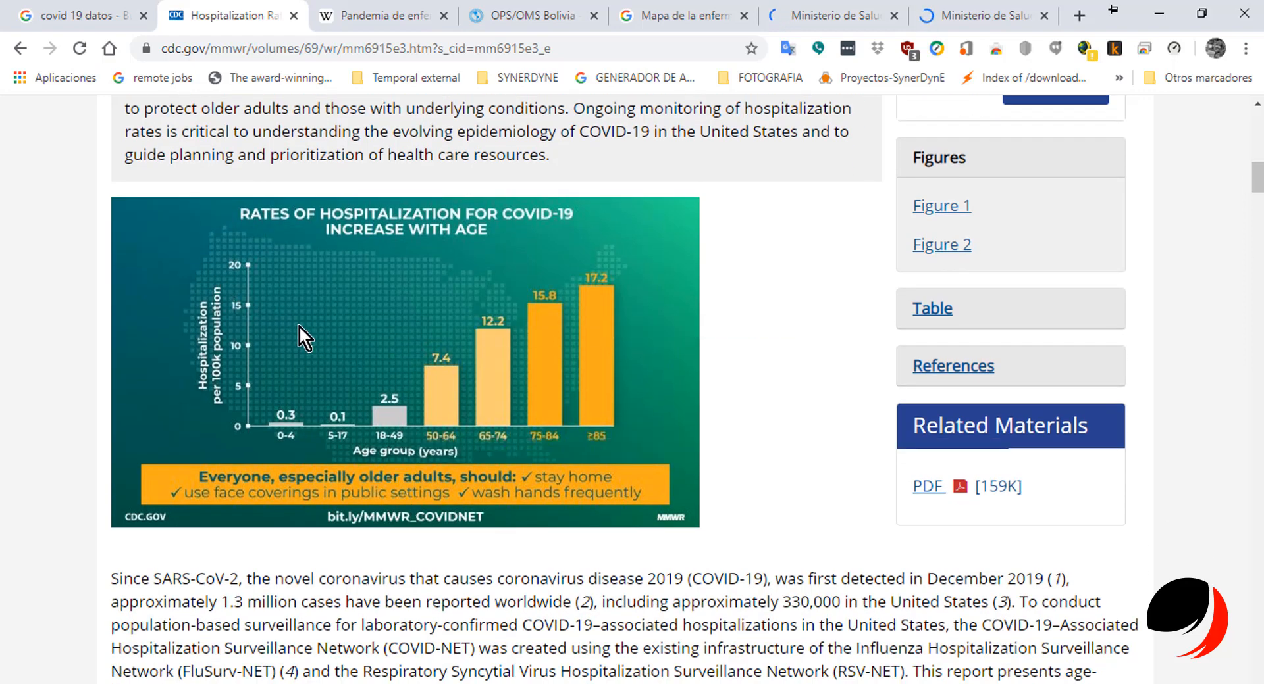
scroll(299, 326, "up", 3)
scroll(330, 336, "down", 3)
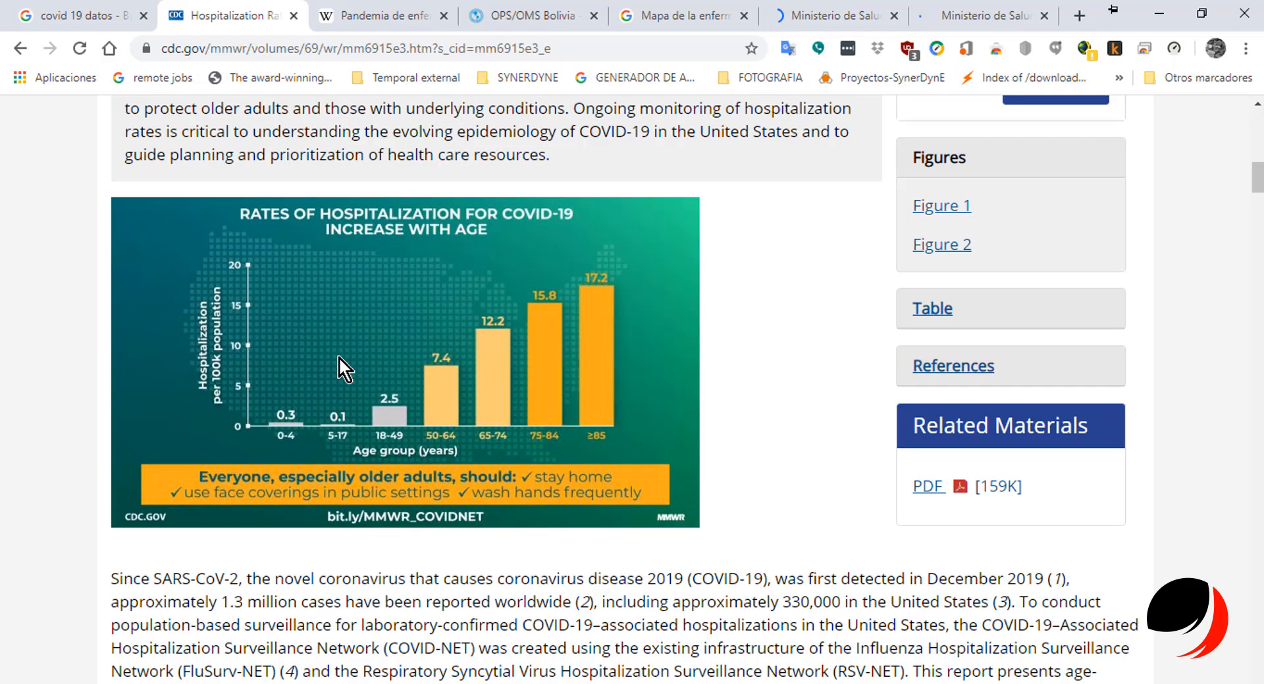
right_click(398, 307)
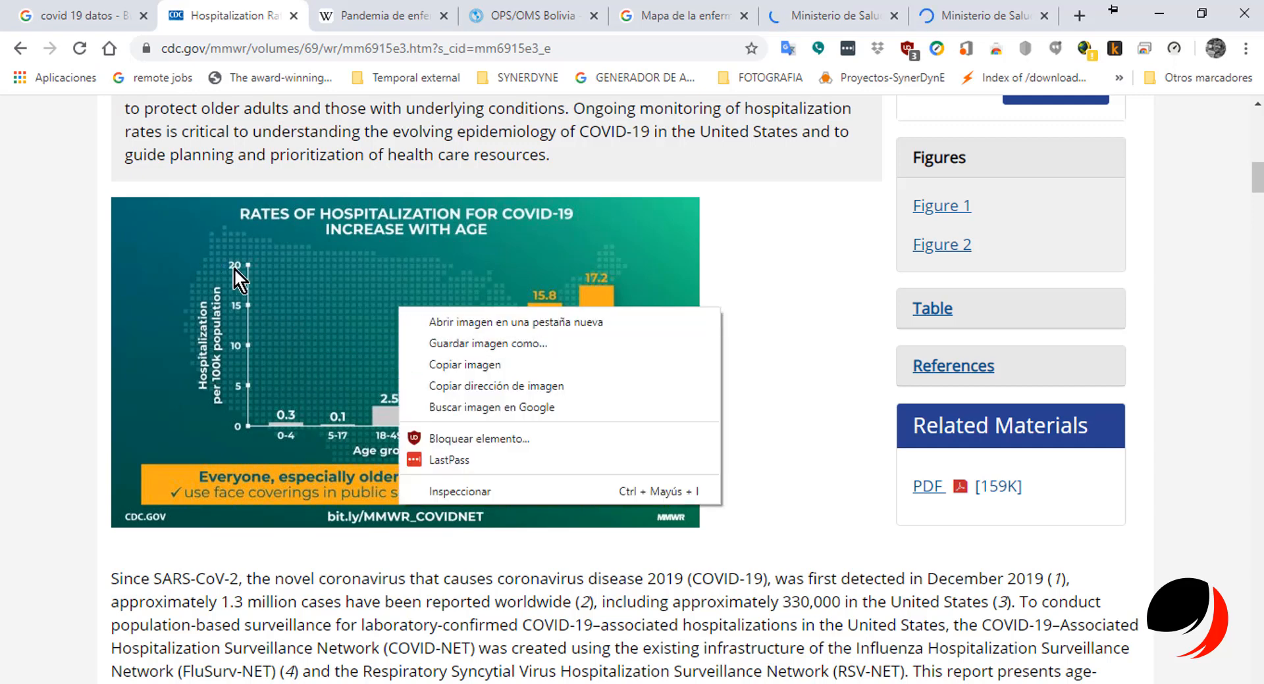
left_click(282, 364)
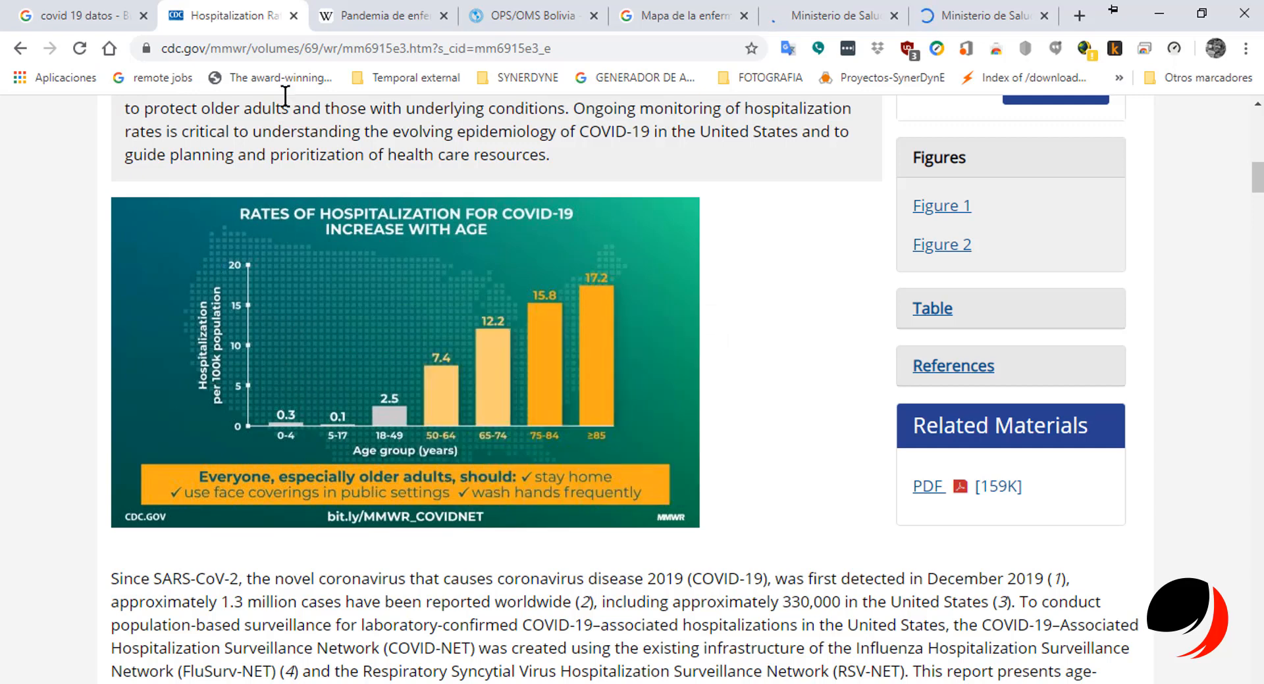
Open the Wikipedia article on the pandemic in Bolivia and examine its epidemiology, department and daily case tables.
left_click(406, 7)
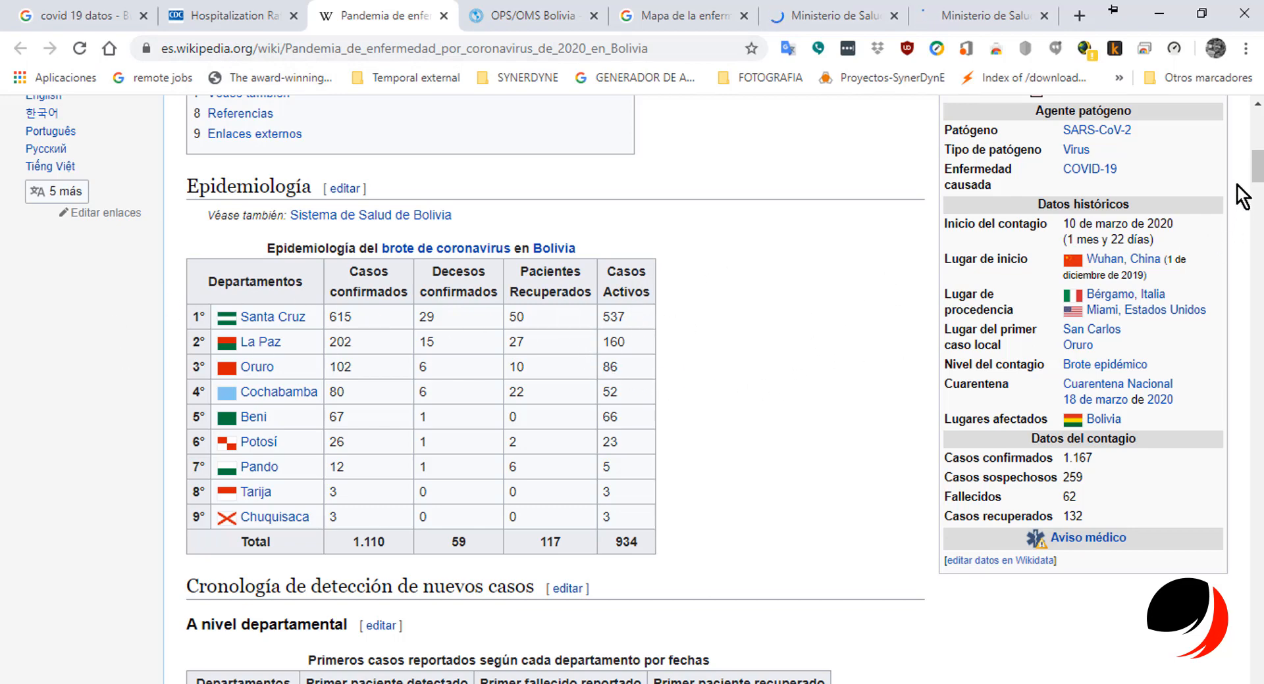
mouse_move(1257, 172)
left_mouse_down()
mouse_move(1257, 120)
mouse_move(1257, 191)
mouse_move(1257, 178)
left_mouse_up()
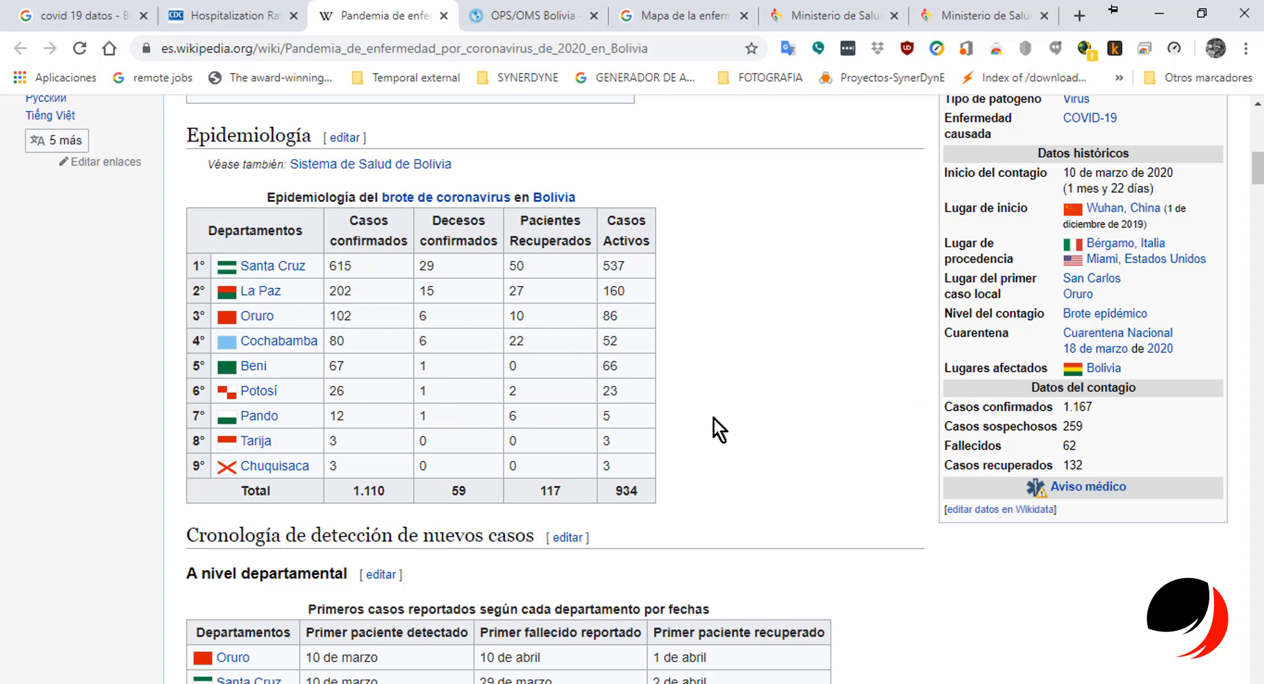
left_click_drag(1261, 176, 1259, 129)
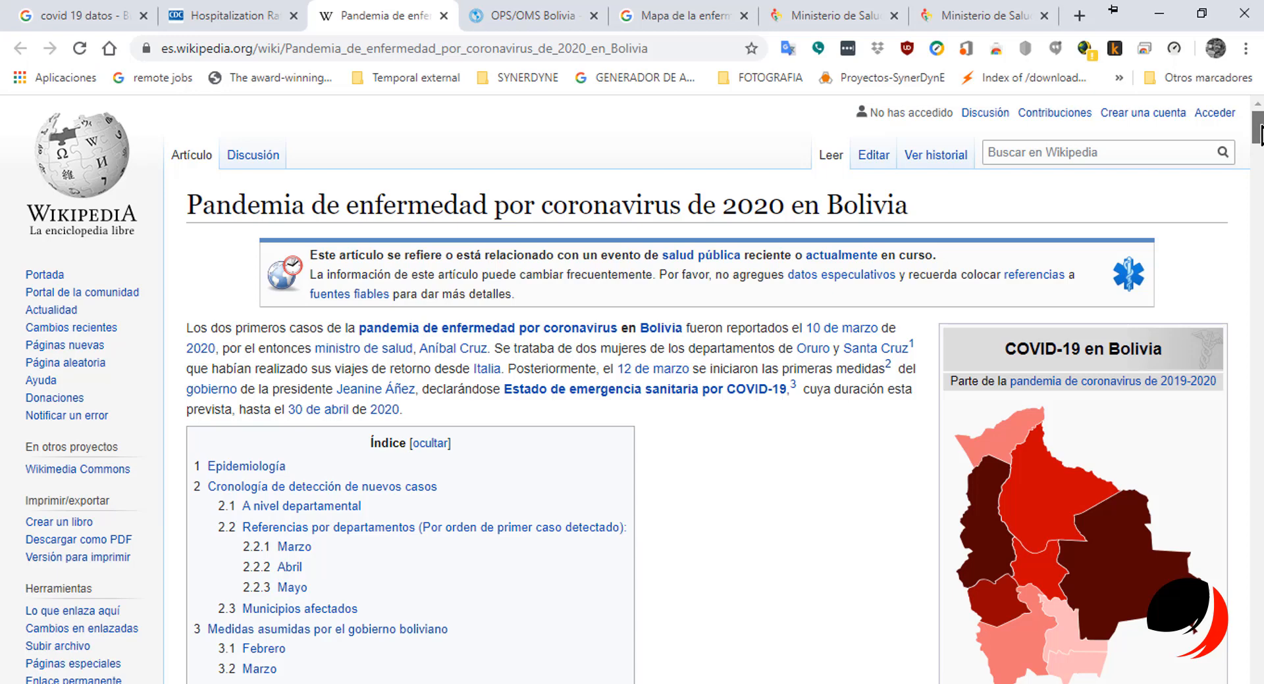
left_click_drag(1261, 134, 1261, 148)
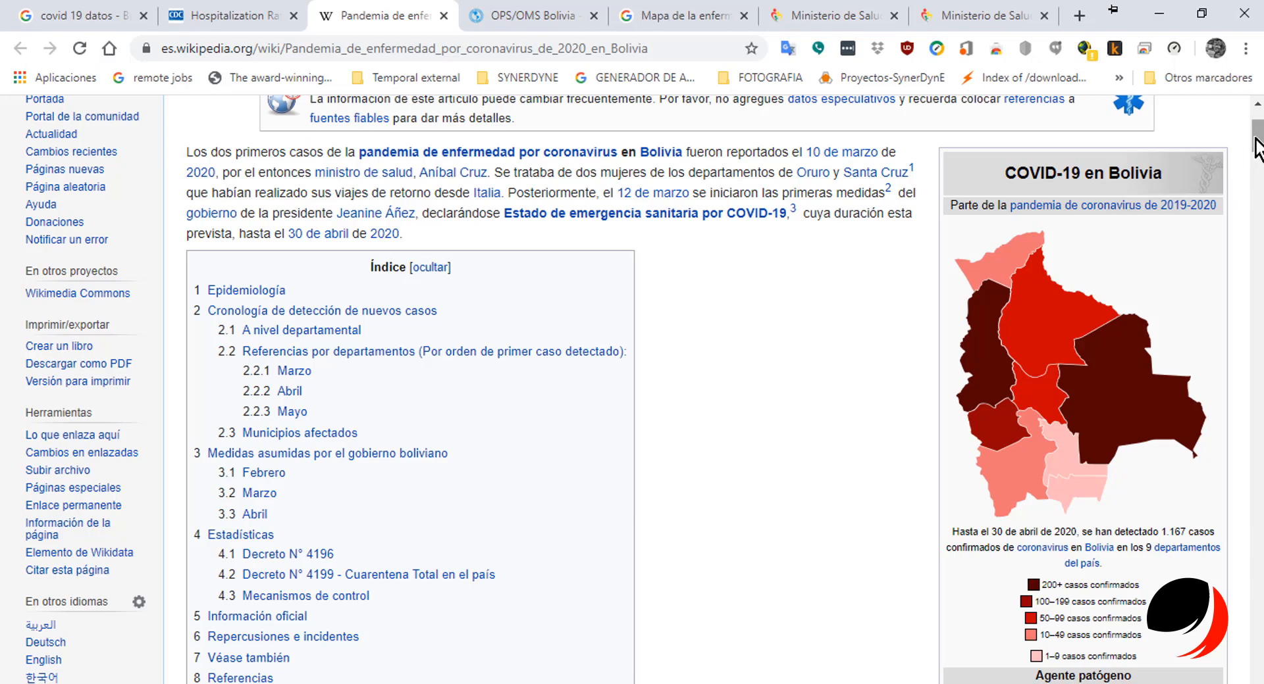
left_click_drag(1257, 148, 1258, 217)
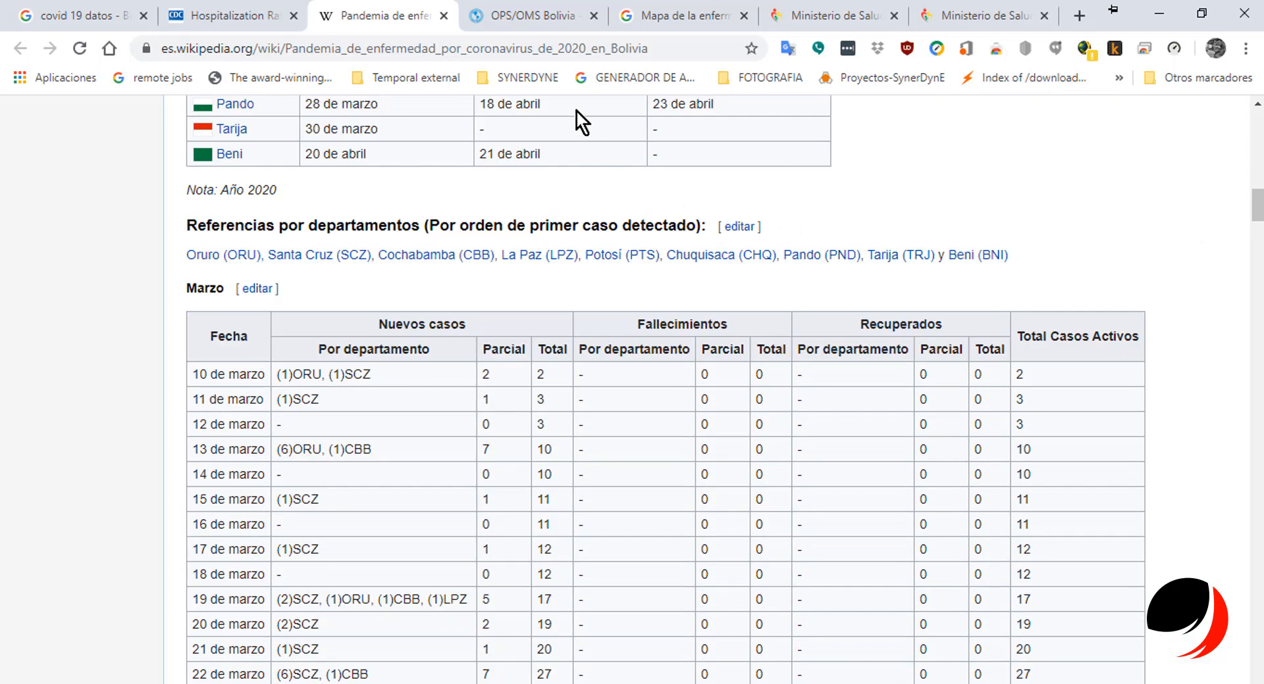
Copy the full web address of the Wikipedia article on the 2020 coronavirus pandemic in Bolivia.
left_click(367, 43)
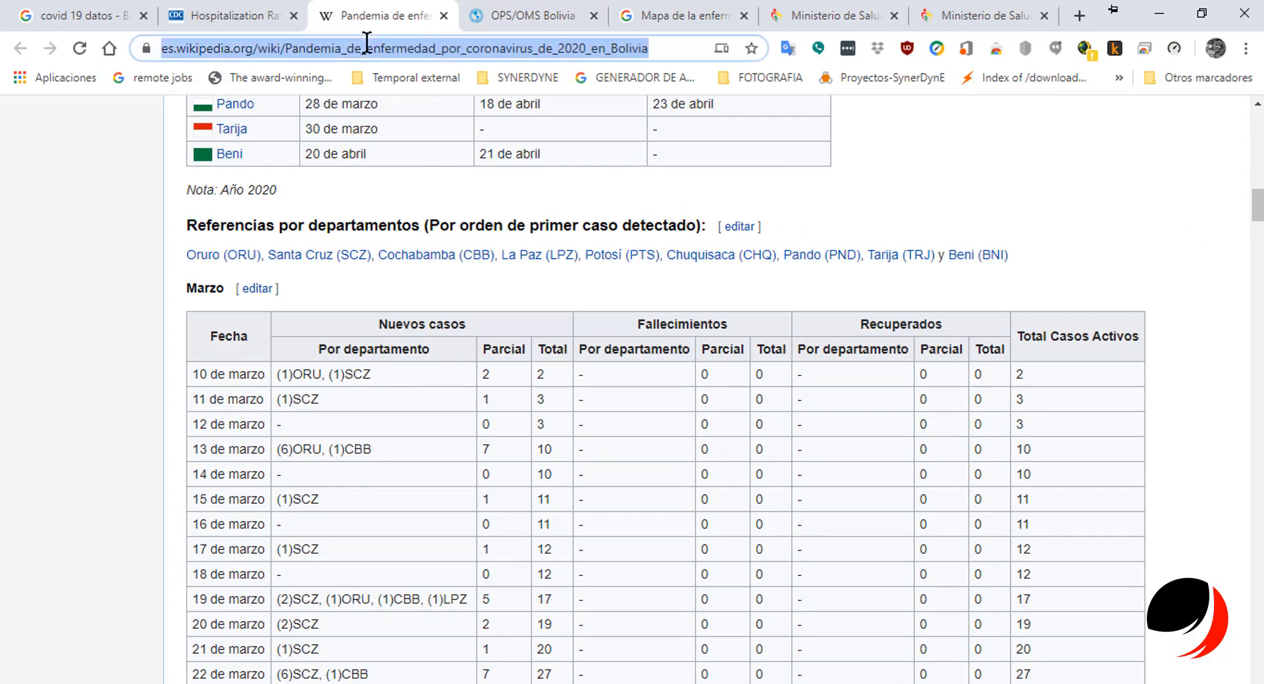
left_click(651, 41)
left_click_drag(691, 47, 129, 50)
key("ctrl+c")
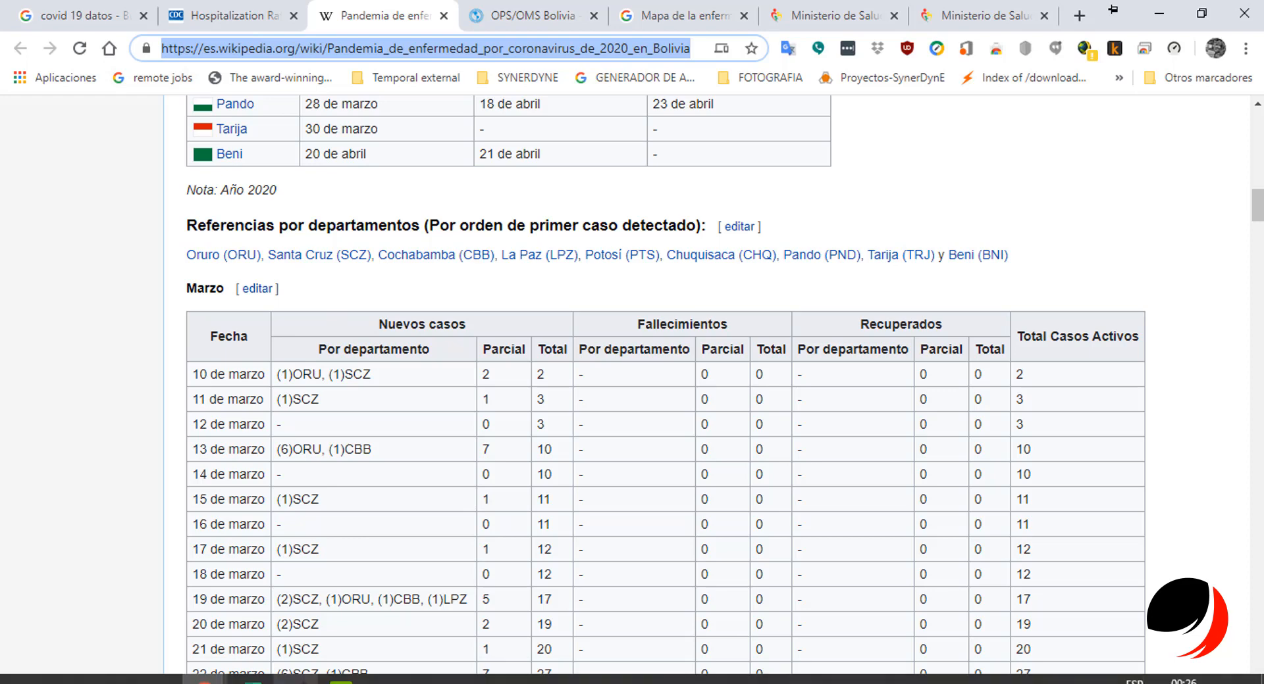
Switch to the Ejercicio.xlsx workbook and paste the Wikipedia address into cell C12 of sheet F 1.
mouse_move(296, 679)
left_click(318, 595)
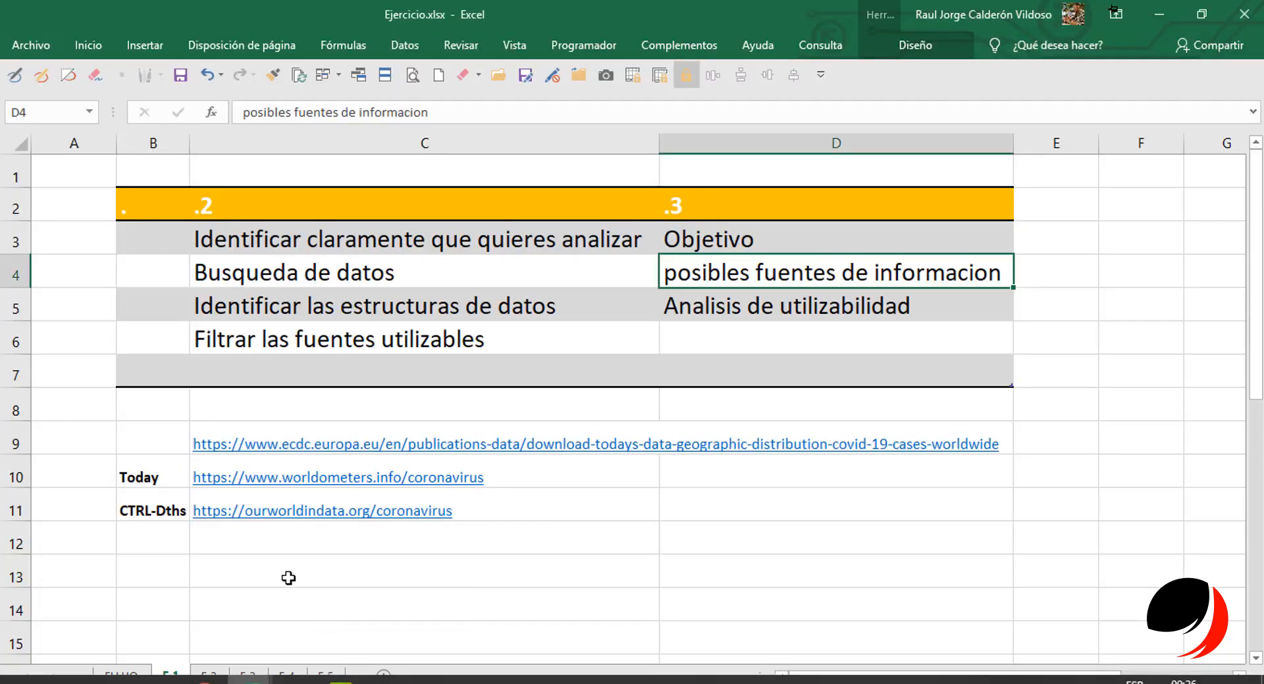
left_click(251, 561)
left_click(260, 543)
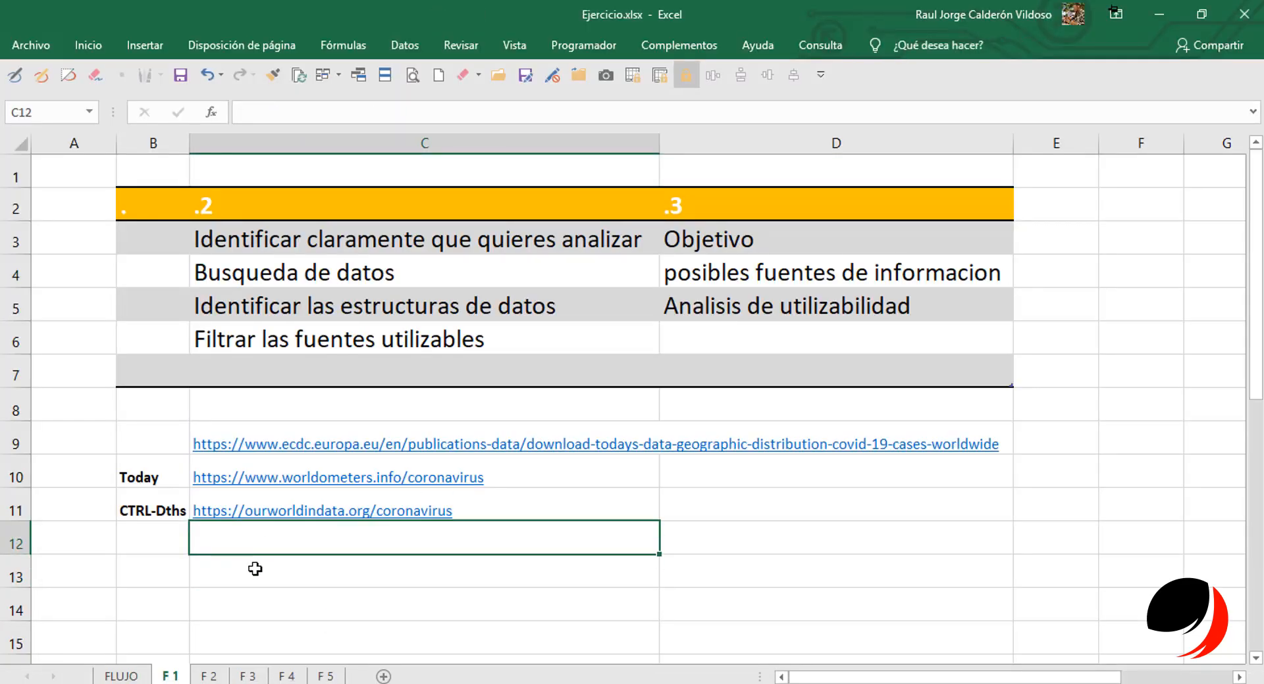
left_click(254, 566)
left_click(256, 537)
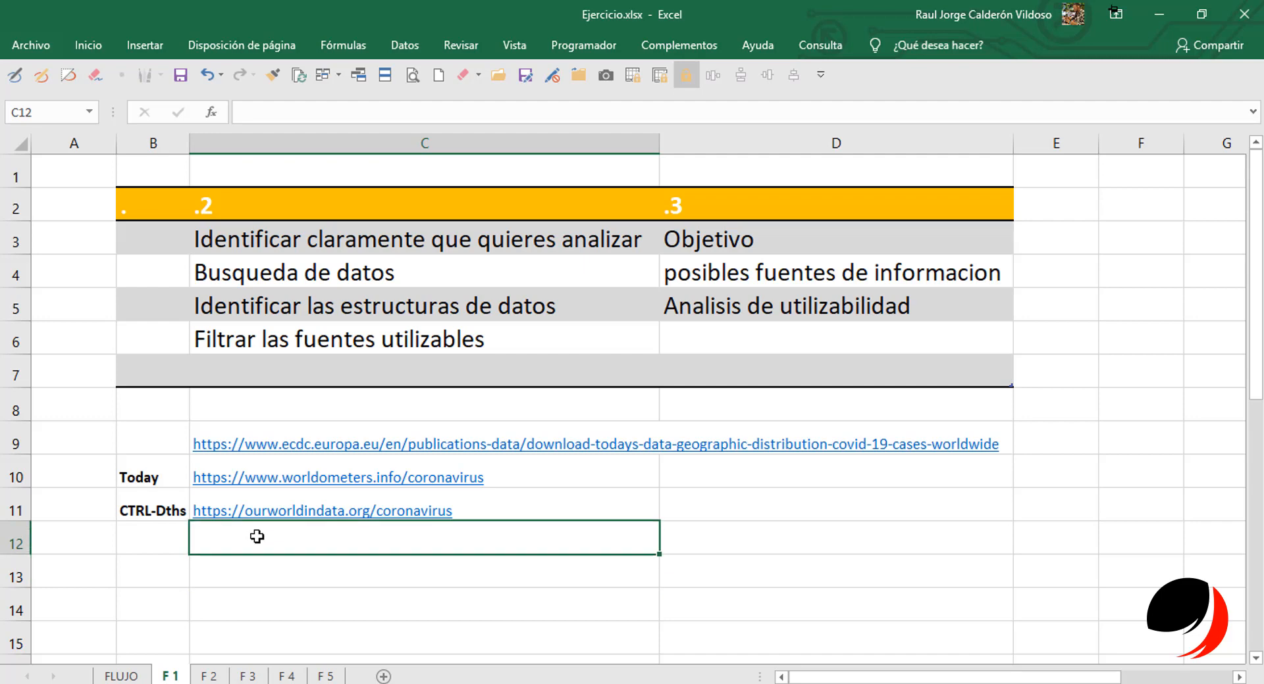
left_click(387, 109)
key("ctrl+v")
key("Return")
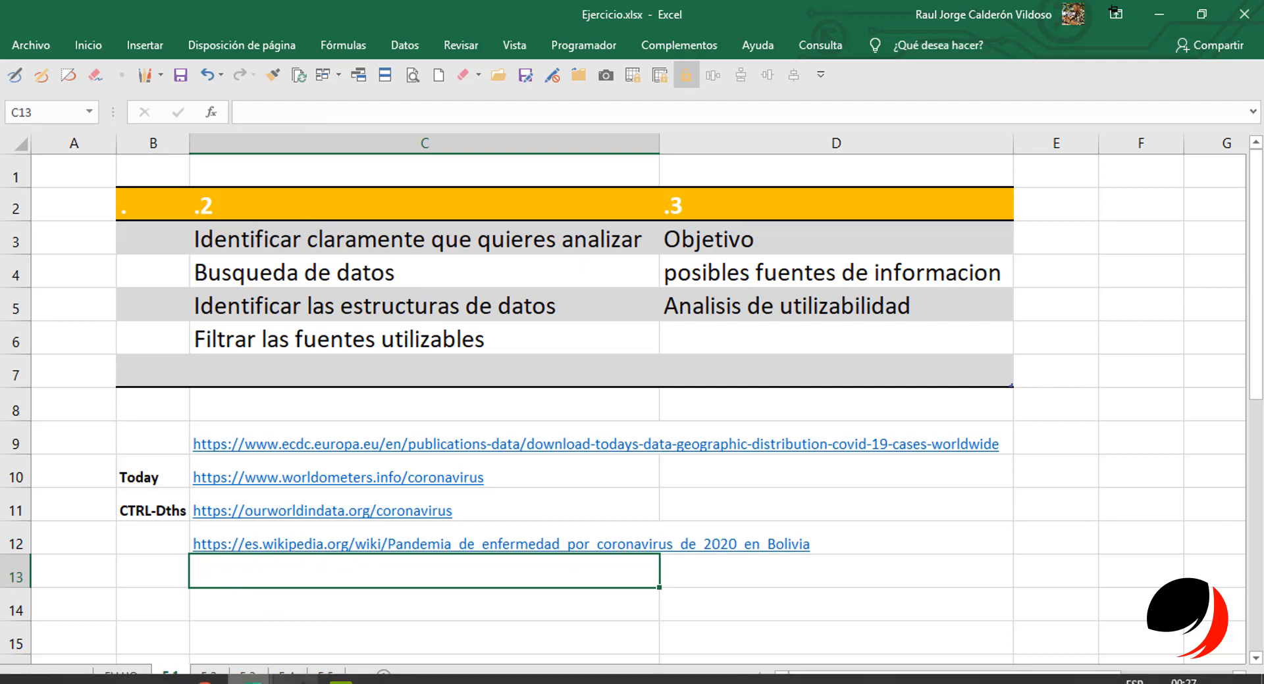
Switch back to the browser and open the OPS/OMS Bolivia article about its new COVID-19 database.
left_click(254, 681)
left_click(302, 602)
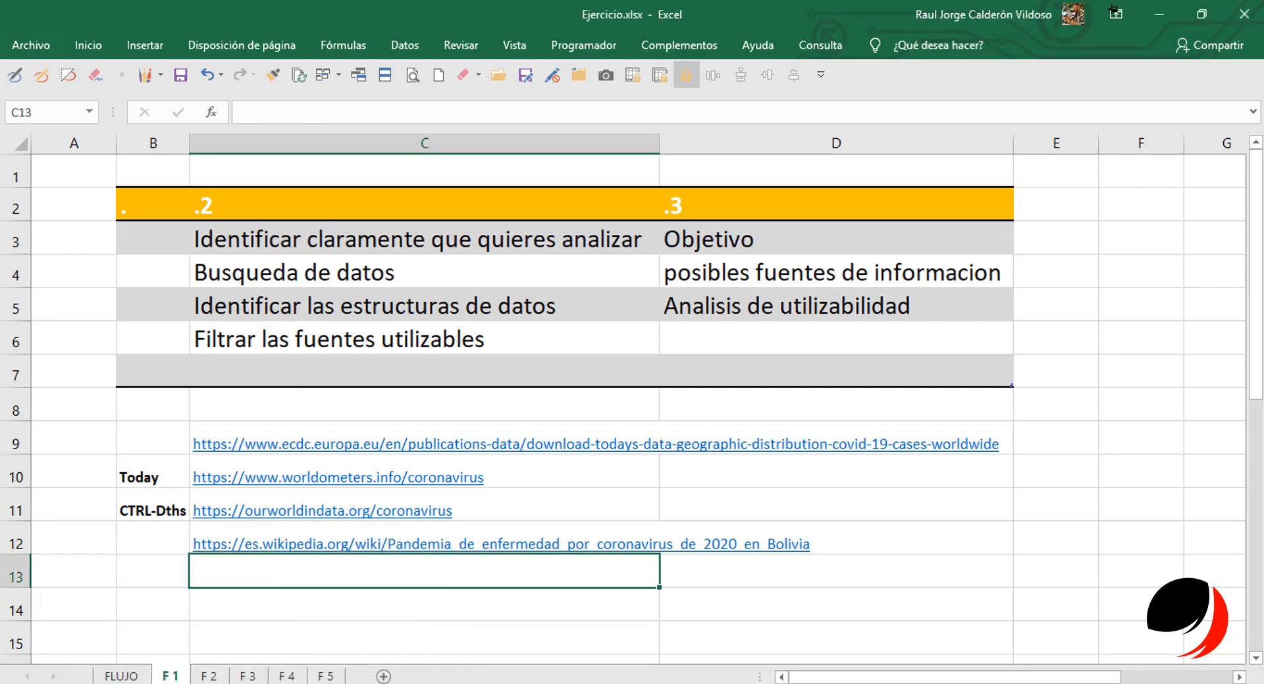
left_click(214, 678)
left_click(245, 596)
left_click(500, 15)
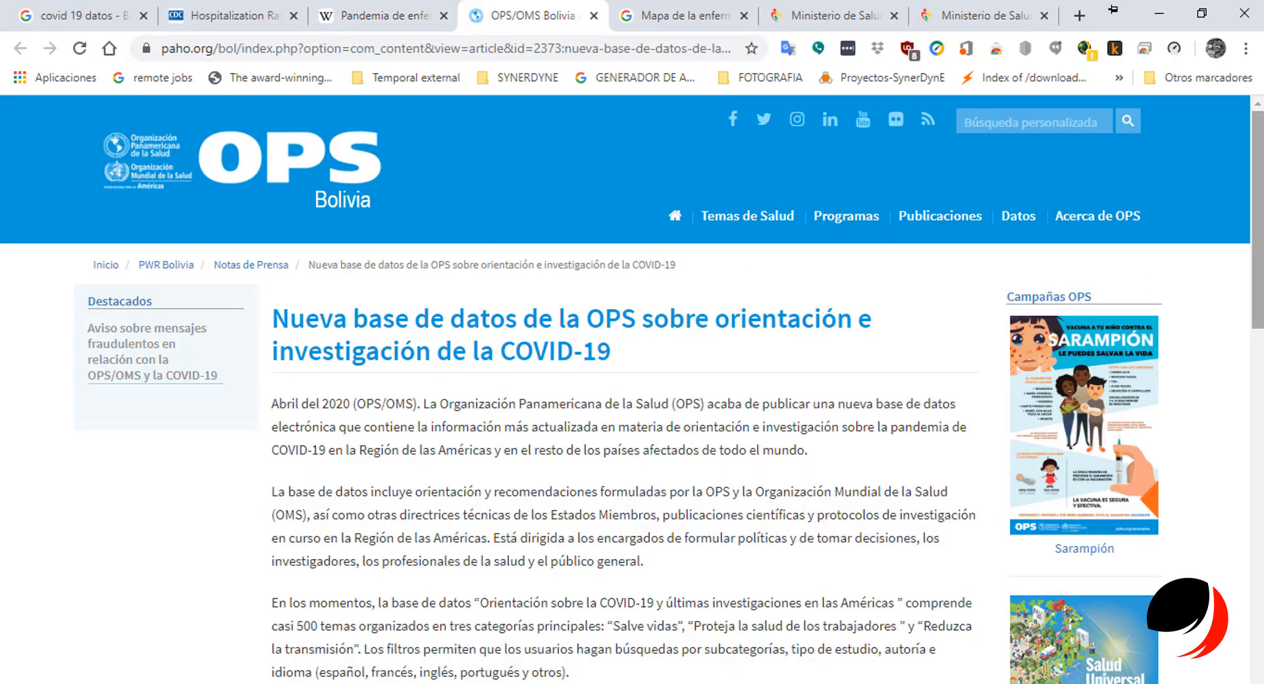
Close the OPS/OMS Bolivia article and examine the country statistics table on Google's COVID-19 map page.
left_click_drag(1255, 173, 1257, 127)
left_click(594, 15)
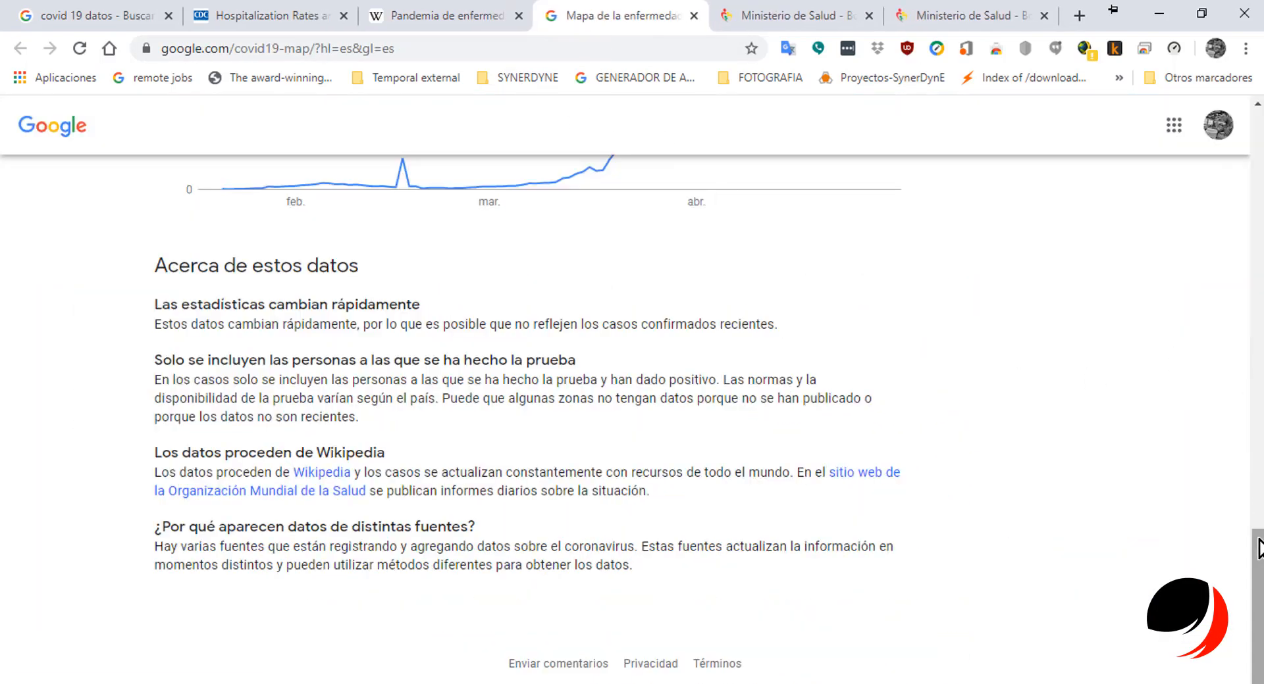
left_click_drag(1257, 559, 1259, 339)
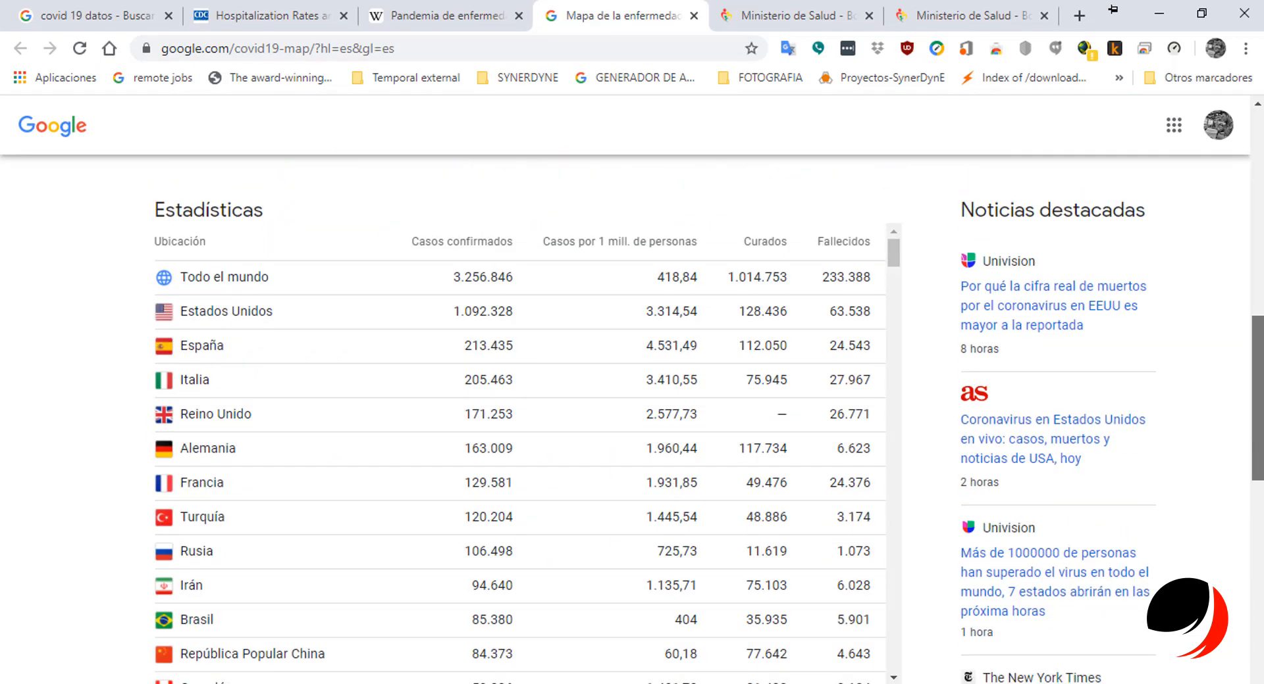
Copy the full web address of Google's COVID-19 map page.
left_click(592, 48)
left_click(606, 49)
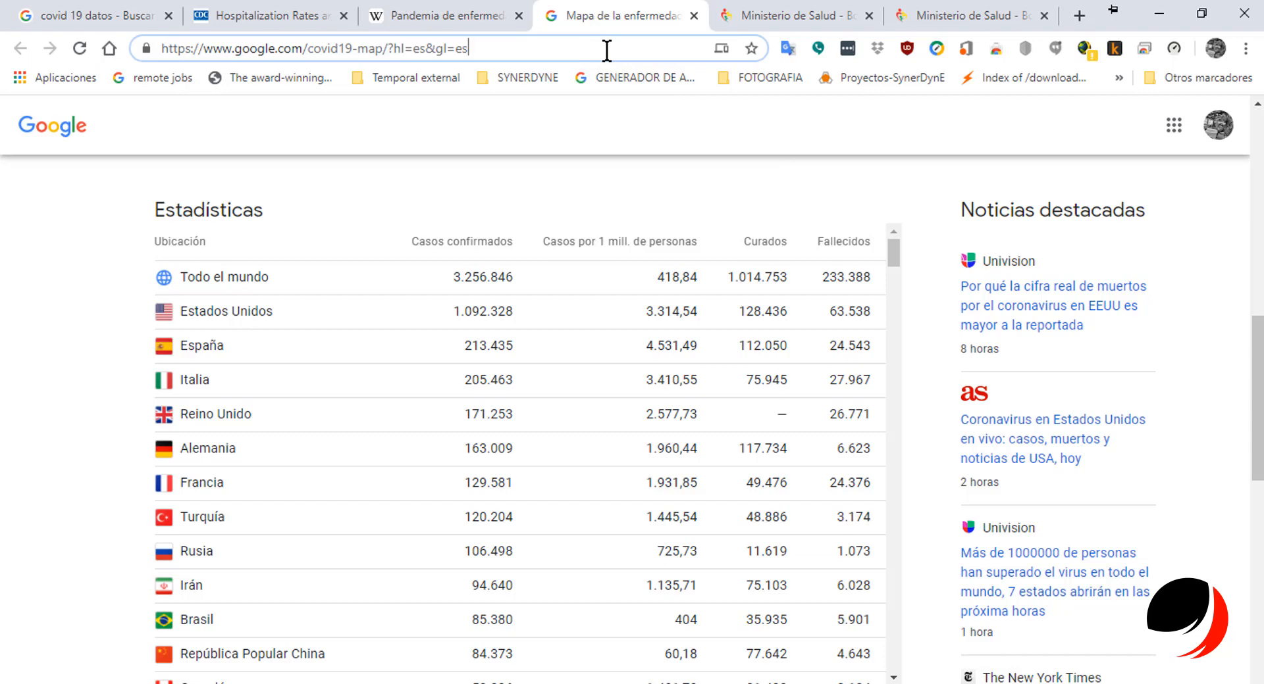
left_click_drag(606, 49, 129, 48)
key("ctrl+c")
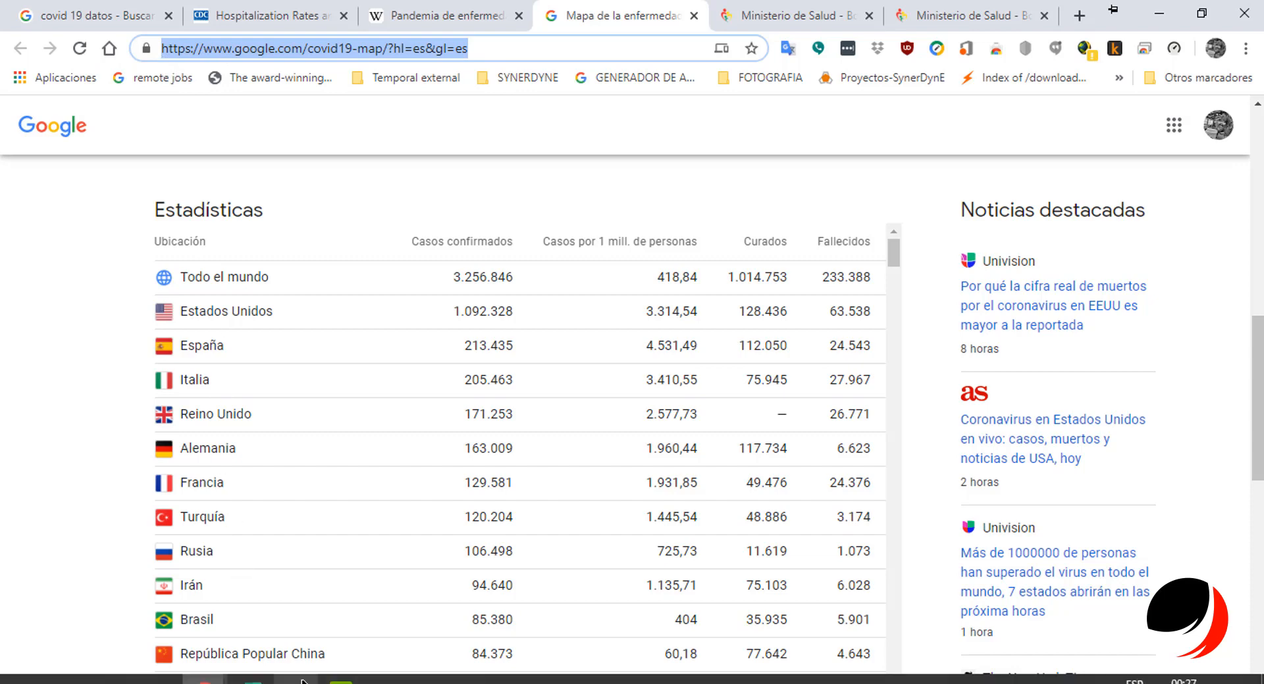
Switch to the Ejercicio.xlsx workbook and paste the Google COVID-19 map address into cell C13 of sheet F 1.
left_click(423, 643)
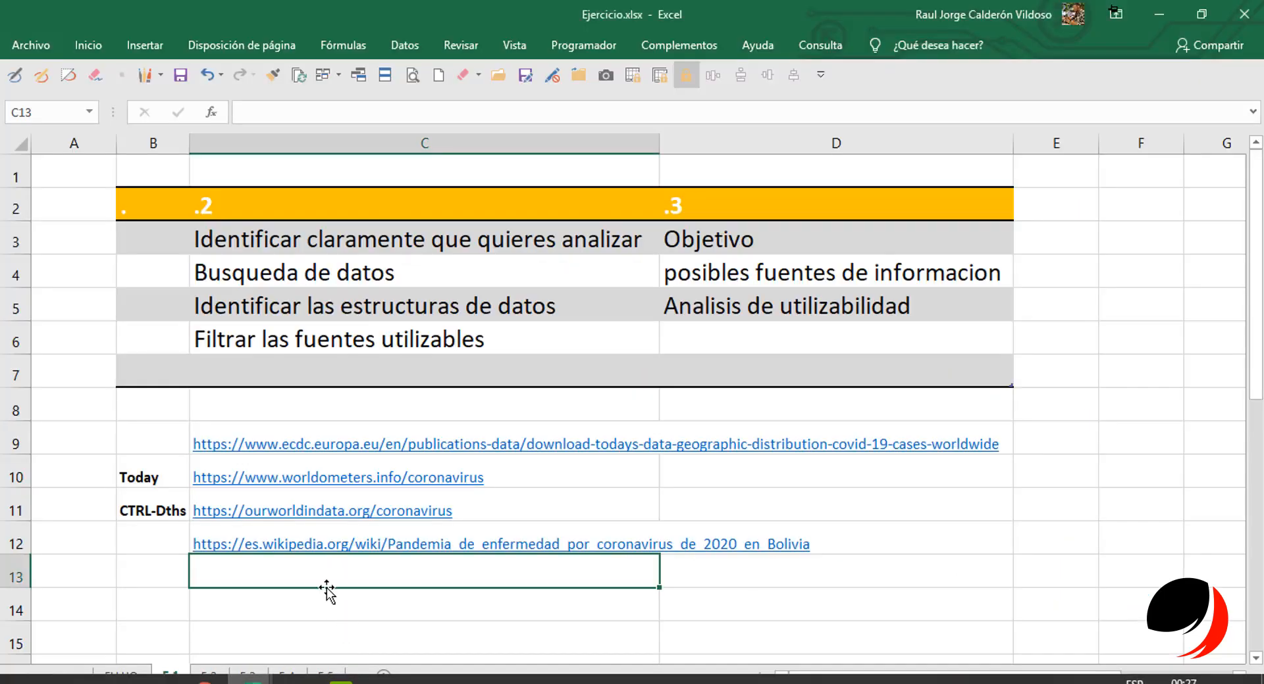
double_click(267, 578)
key("ctrl+v")
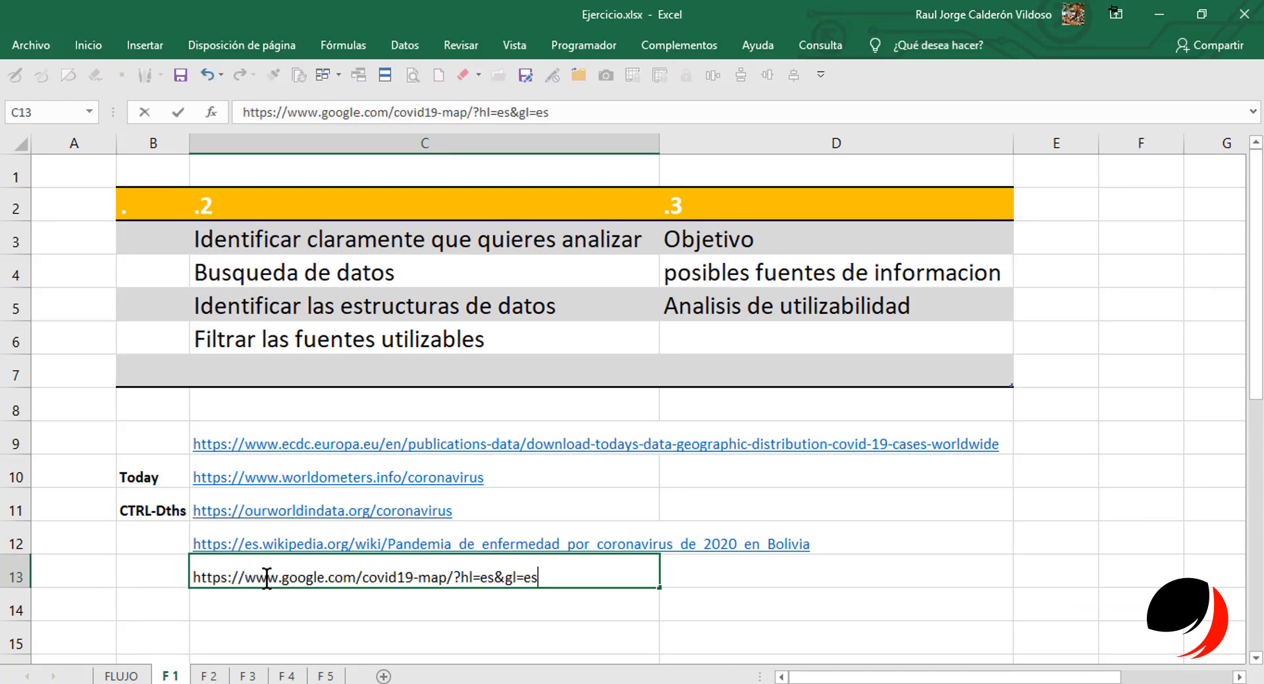
key("Return")
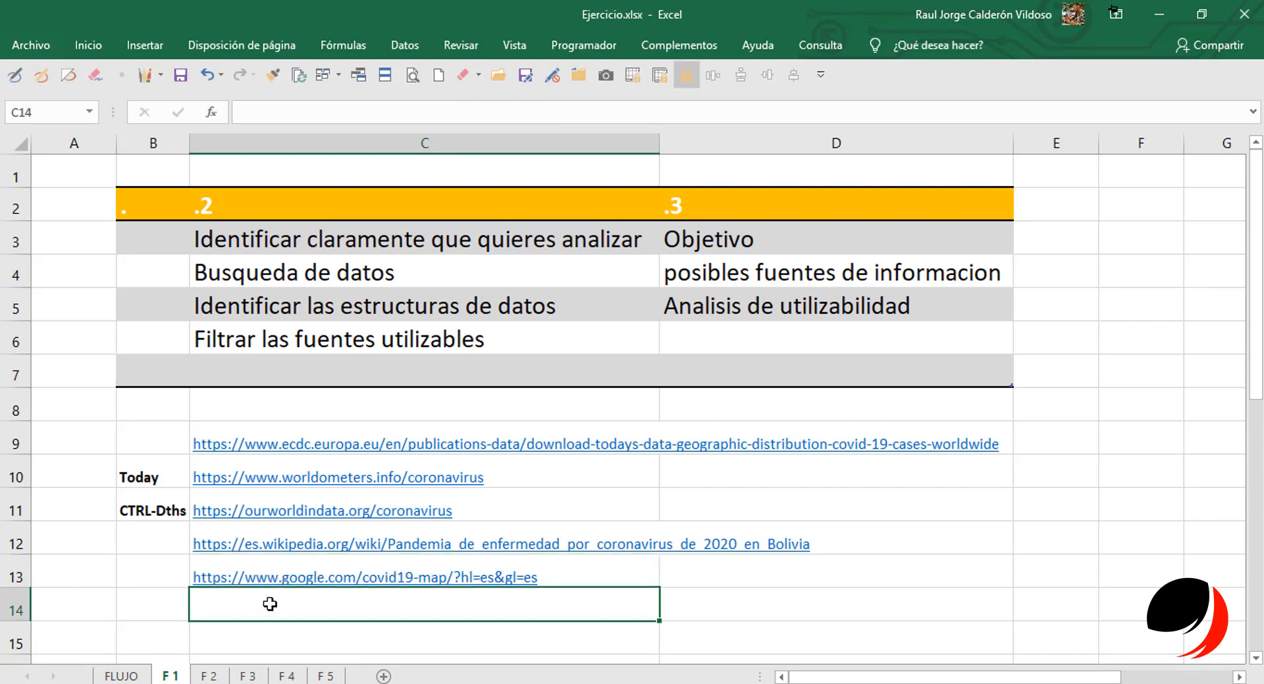
Switch back to the browser, look through the Bolivian Ministerio de Salud home page for usable data, and close both of its pages.
key("alt+Tab")
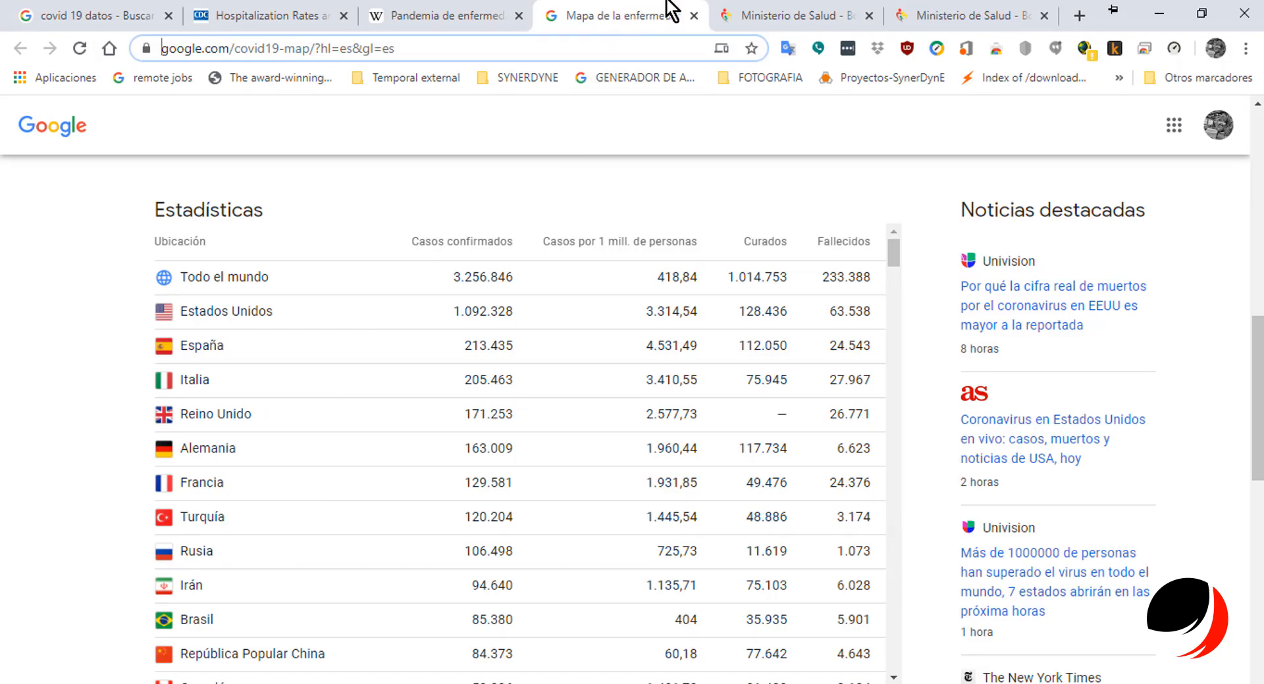
left_click(778, 16)
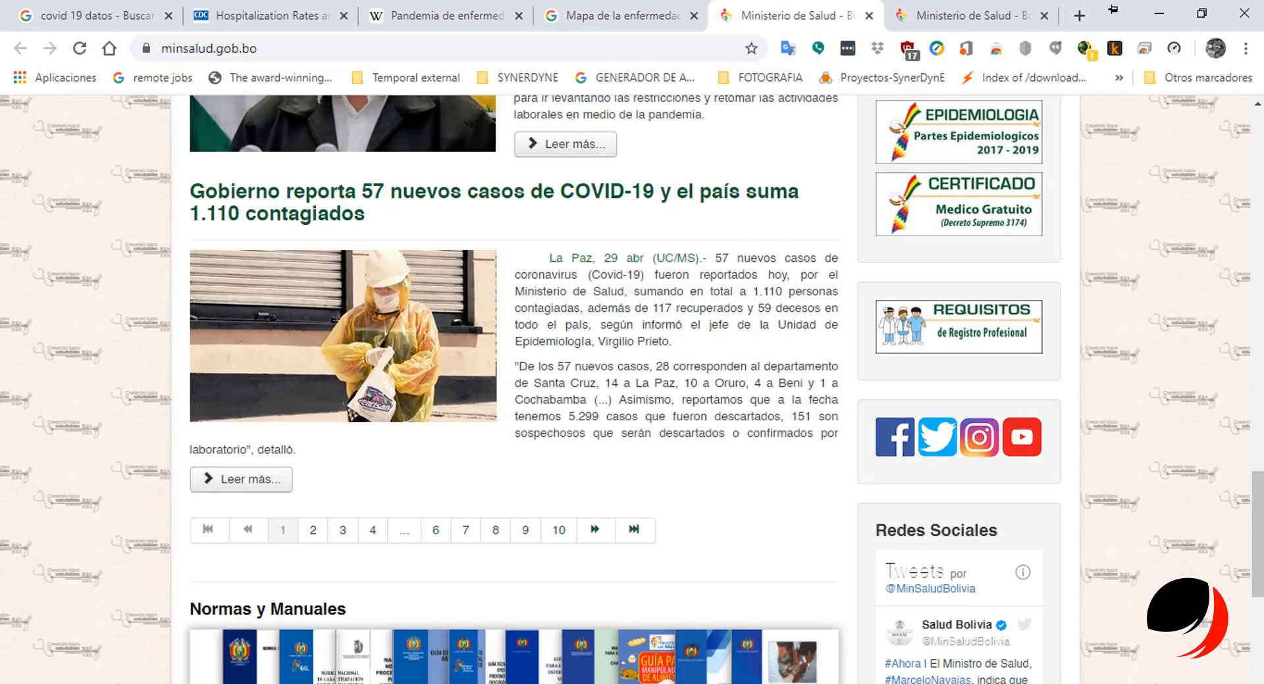
left_click_drag(1257, 544, 1257, 592)
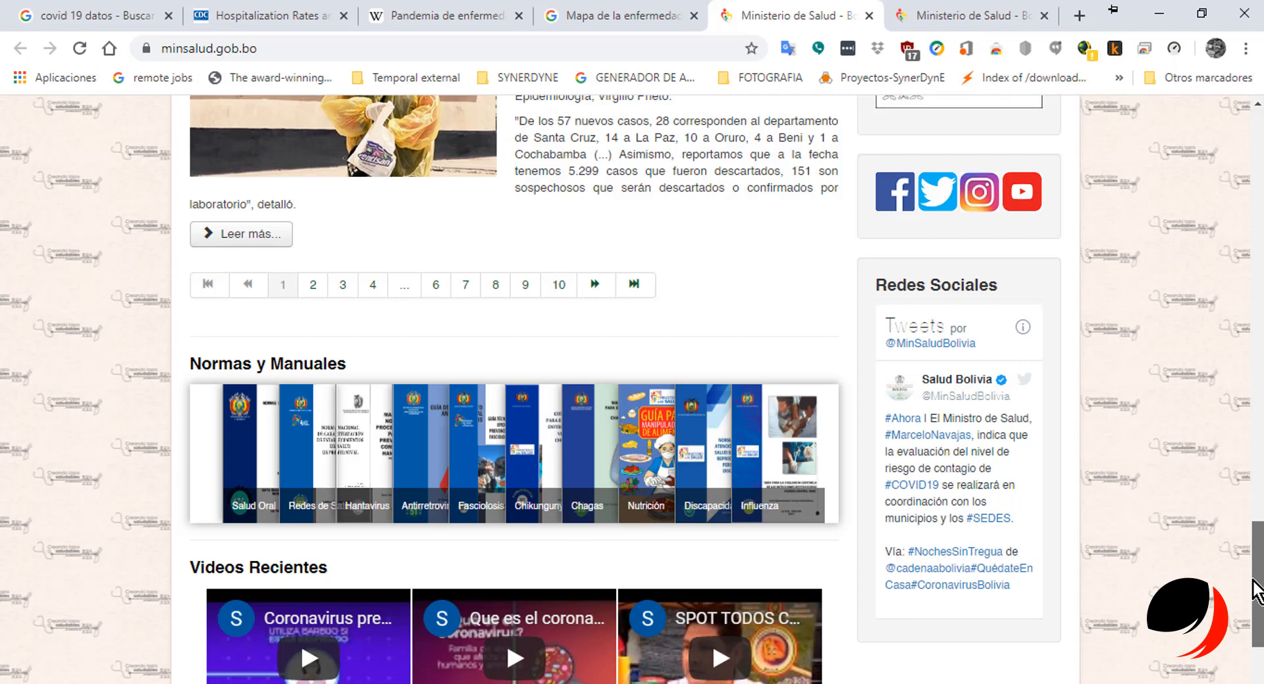
left_click_drag(1257, 587, 1253, 161)
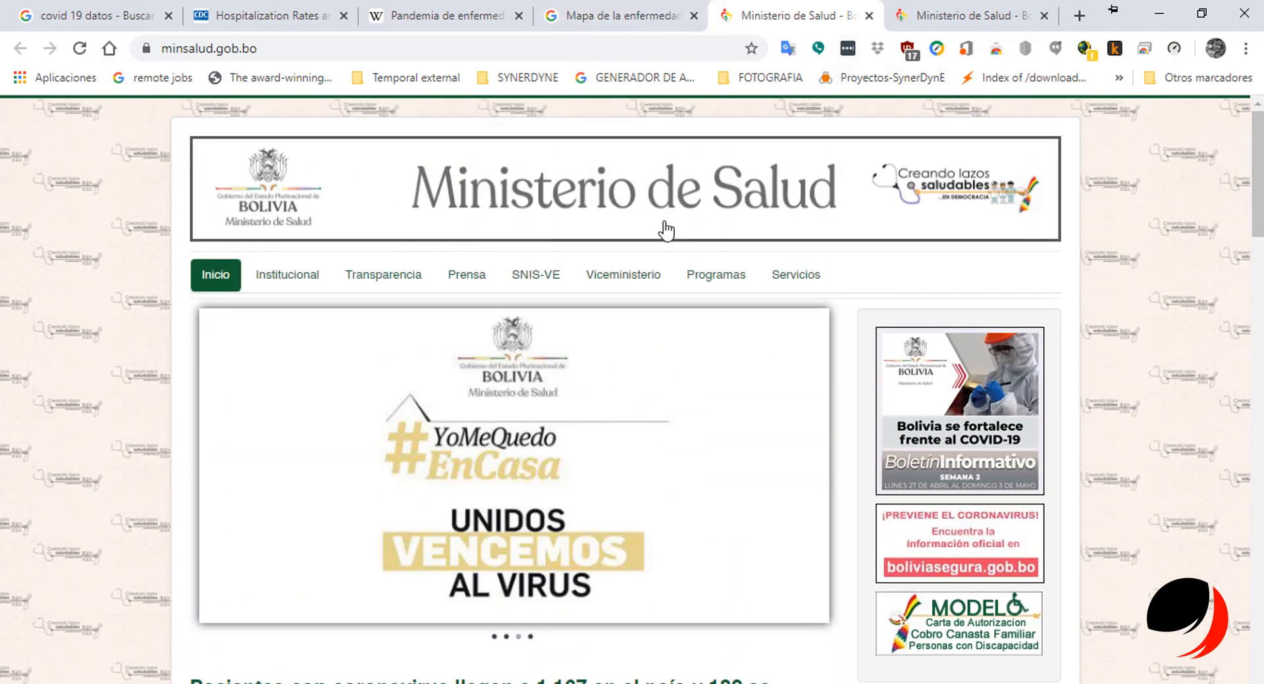
left_click_drag(1257, 183, 1255, 99)
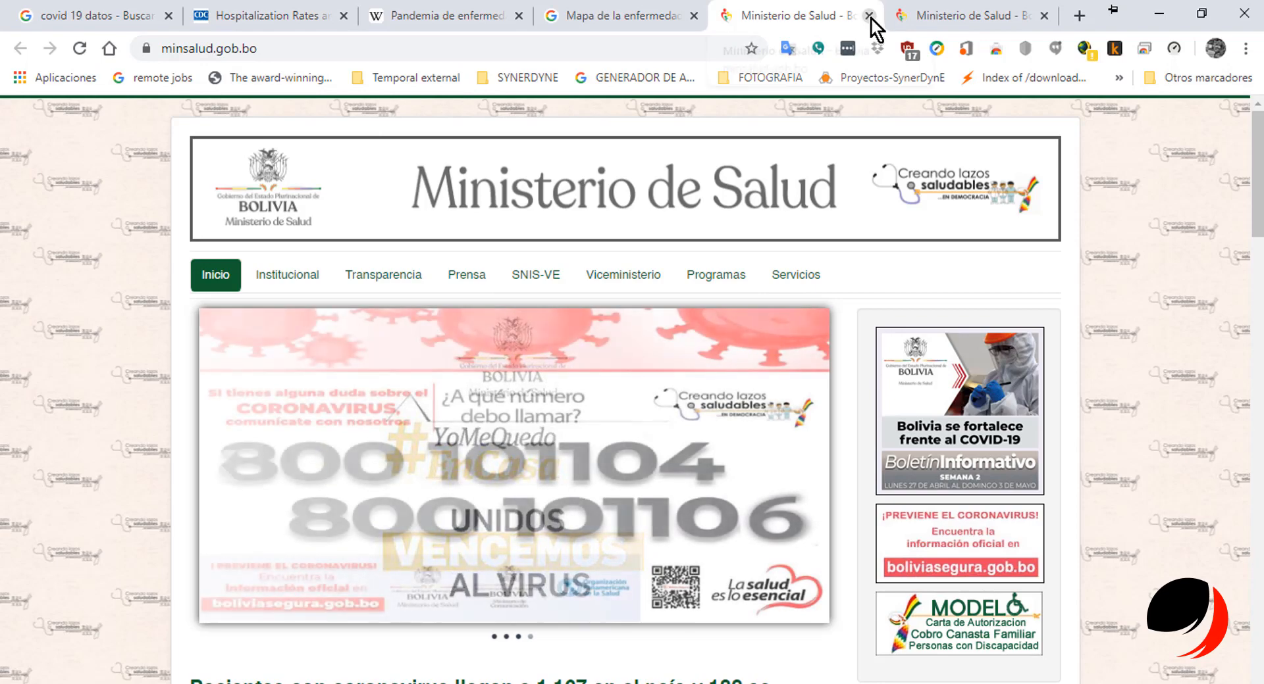
left_click(870, 17)
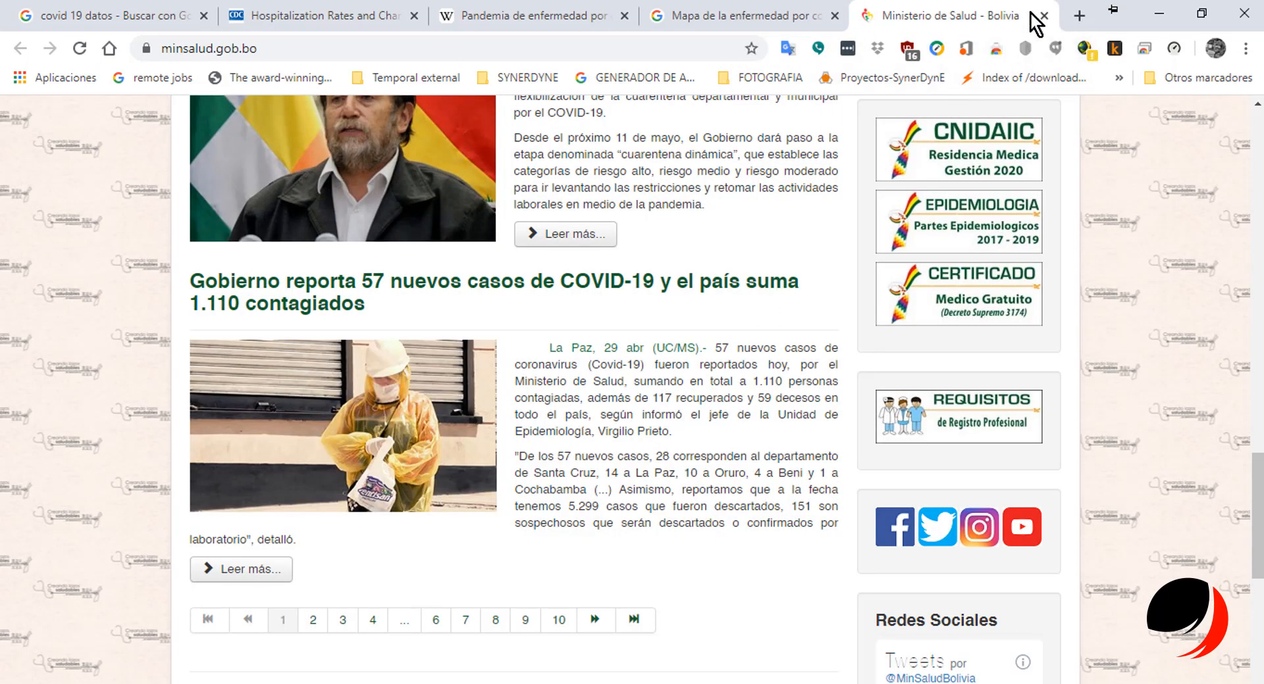
left_click(1044, 16)
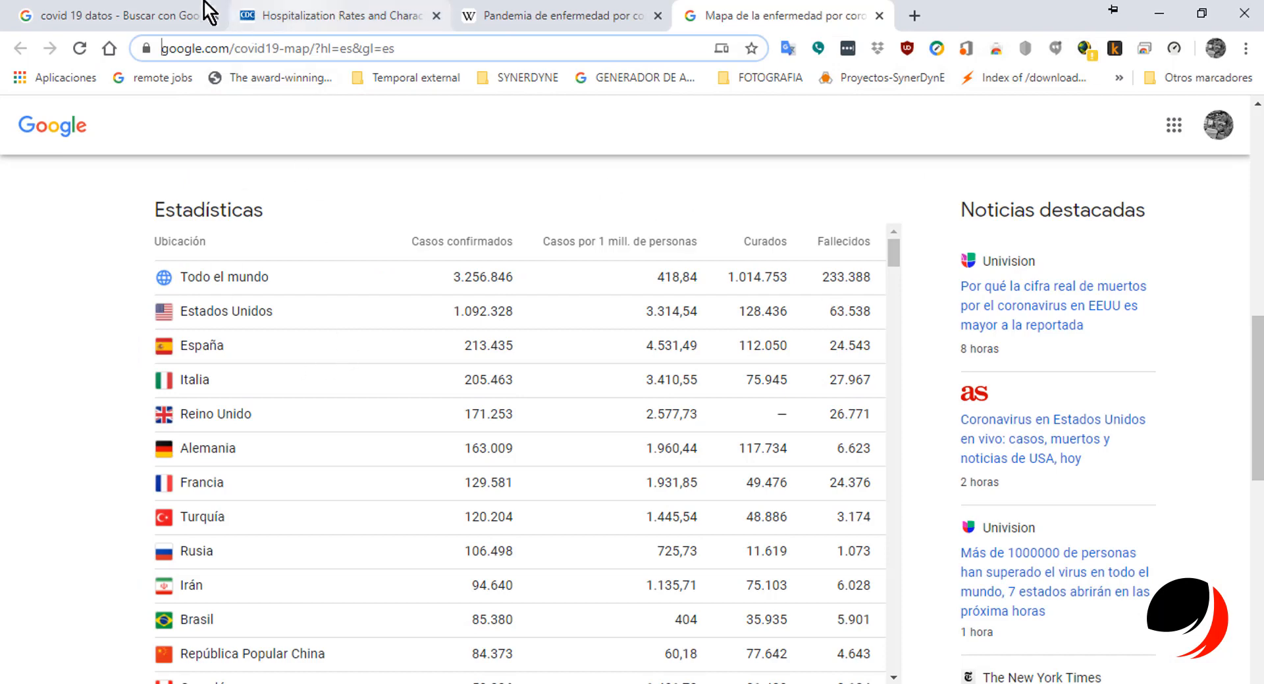
Close the CDC hospitalization rates article and return to Google's COVID-19 map page.
left_click(544, 9)
left_click(421, 5)
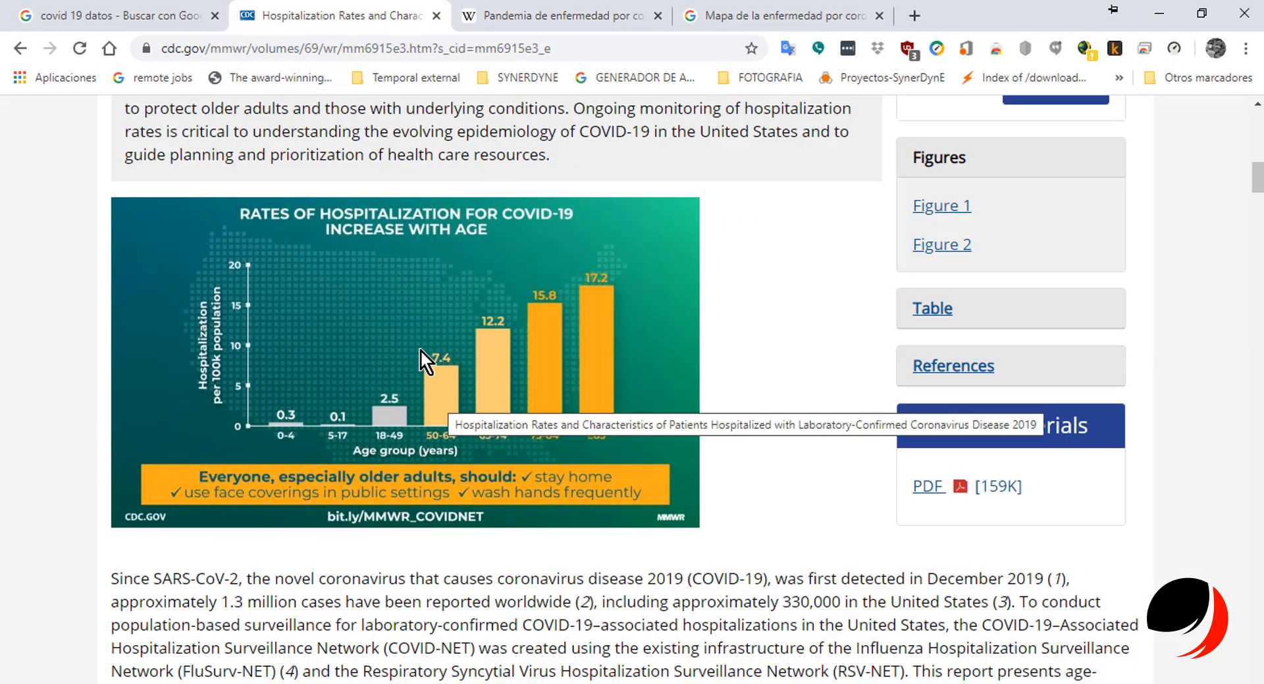
left_click(437, 15)
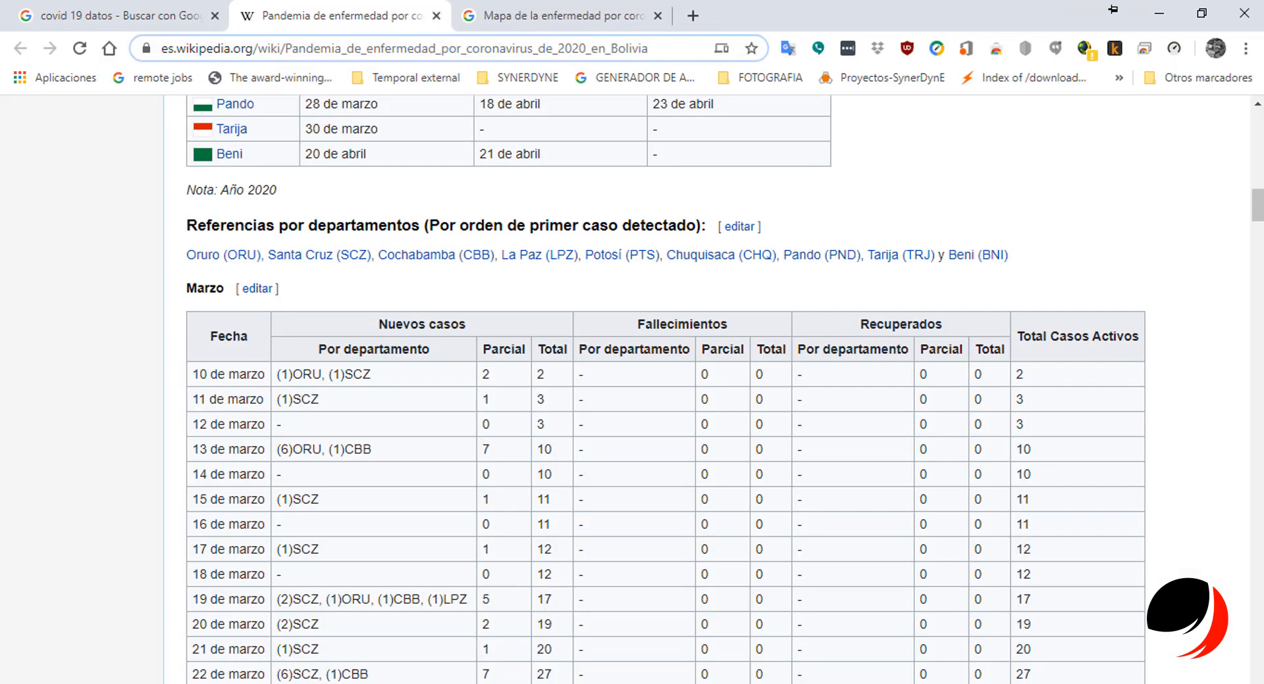
left_click(533, 15)
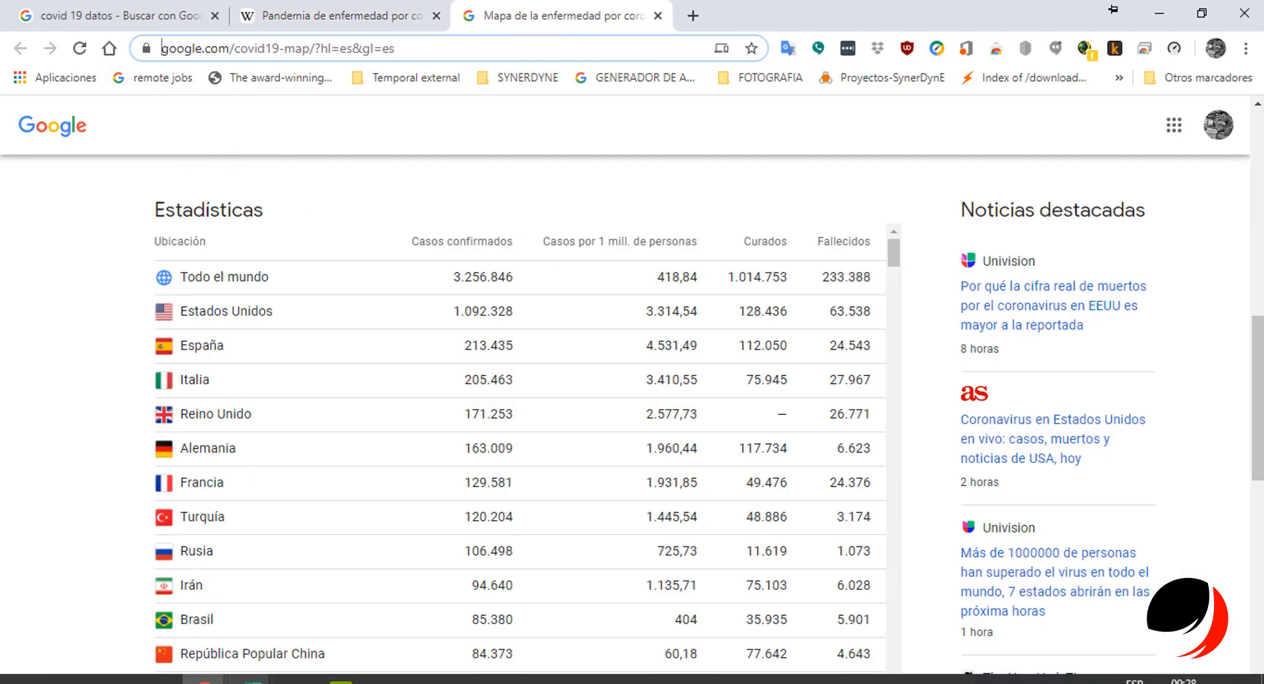
Switch to the Ejercicio.xlsx workbook and review the source links recorded on sheet F 1.
mouse_move(249, 680)
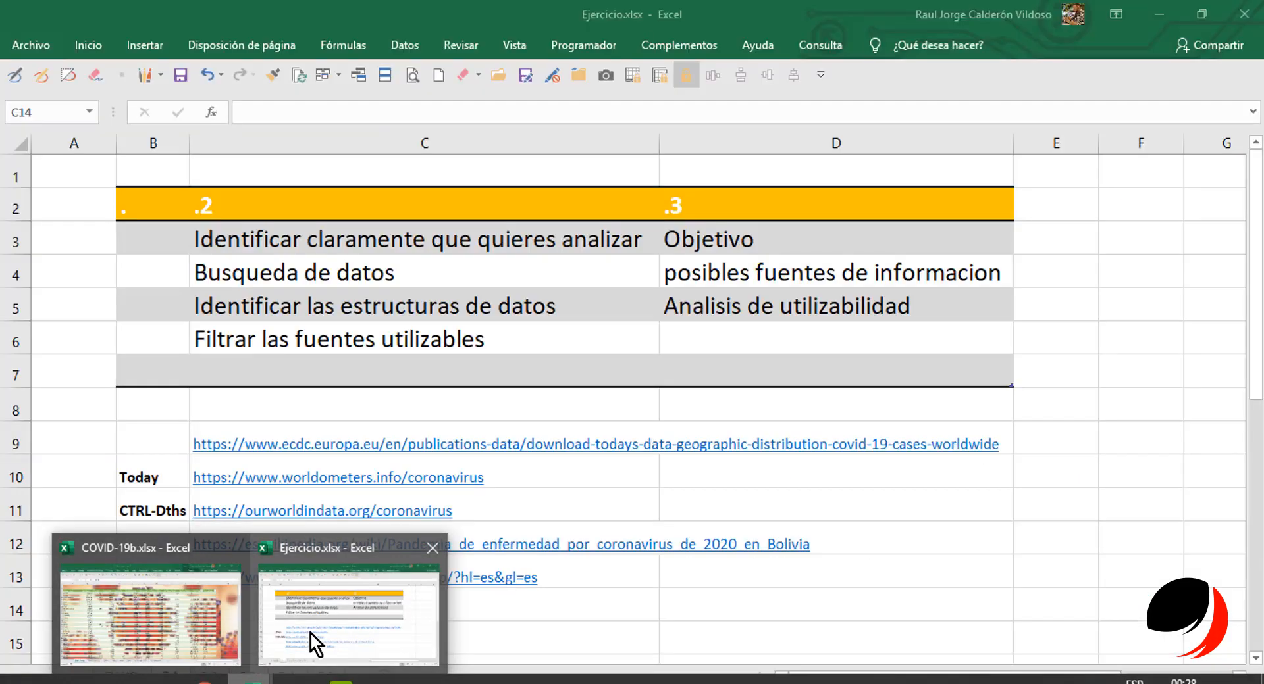
left_click(310, 634)
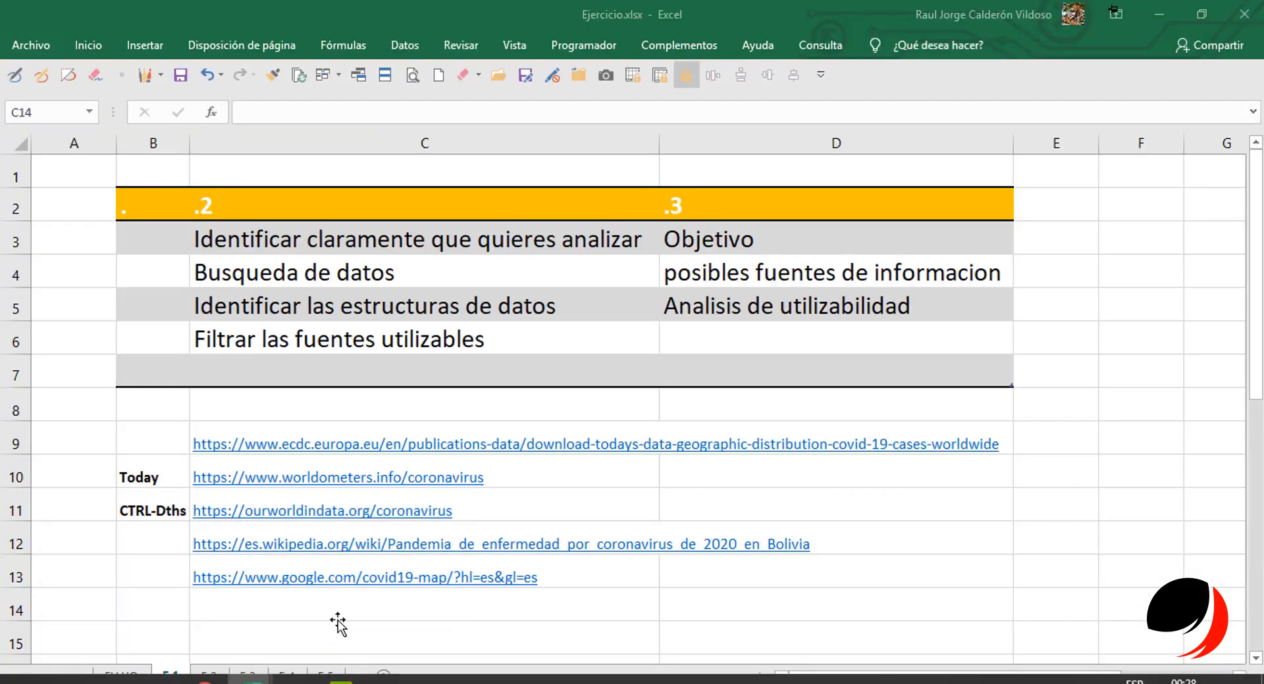
left_click(691, 628)
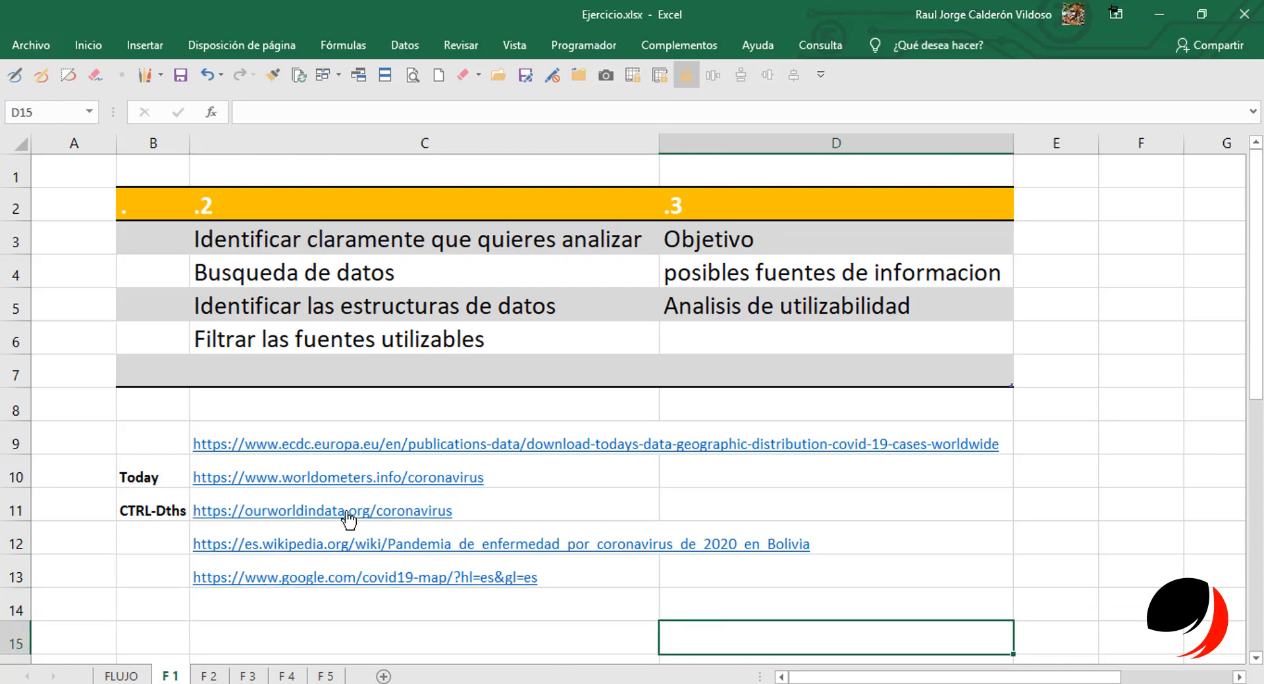
Switch to COVID-19b.xlsx, look through its base tables and chart sheets up to TOTAL-Dths-CSS, and return to Ejercicio.xlsx.
mouse_move(260, 670)
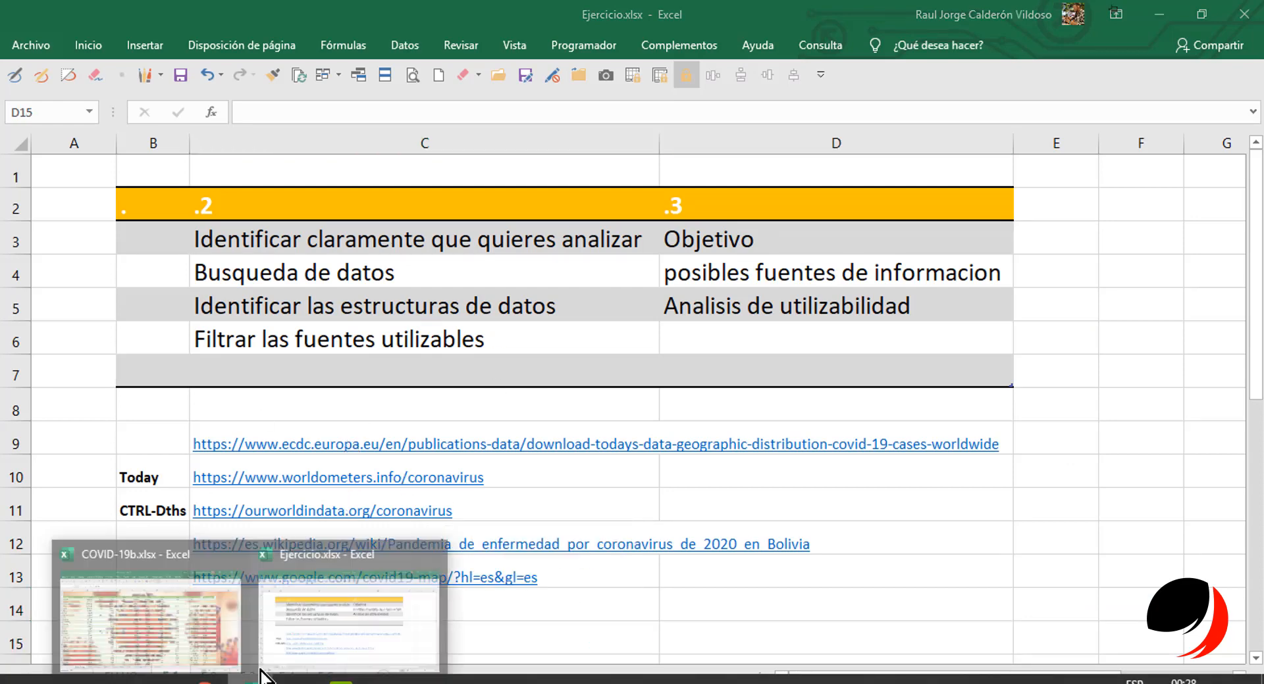
left_click(223, 655)
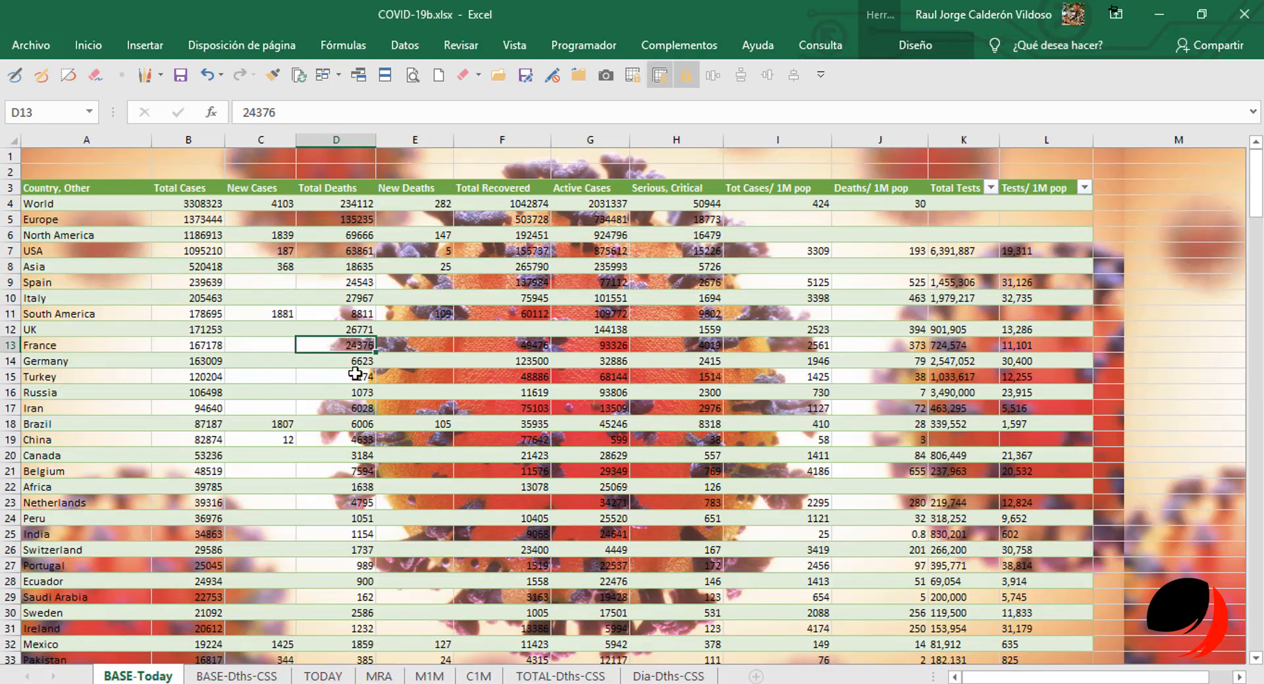
left_click(221, 676)
left_click(322, 676)
left_click(376, 676)
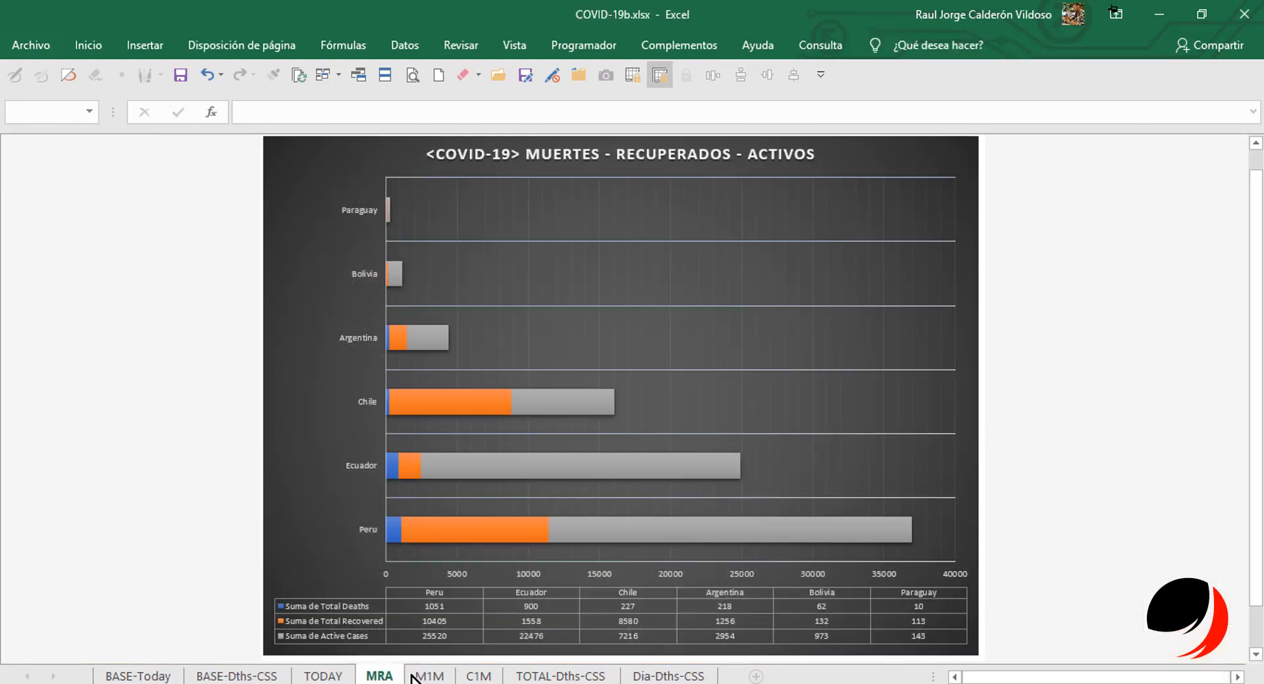
left_click(427, 676)
left_click(479, 677)
left_click(561, 677)
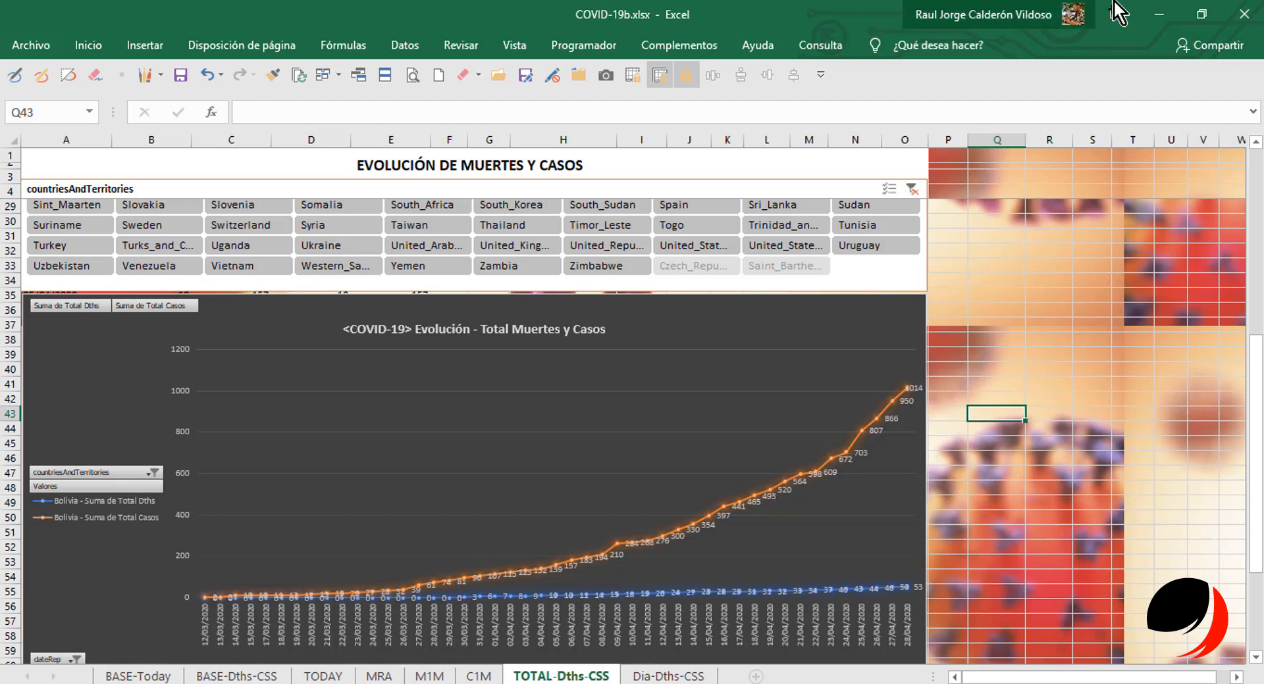
left_click(1156, 13)
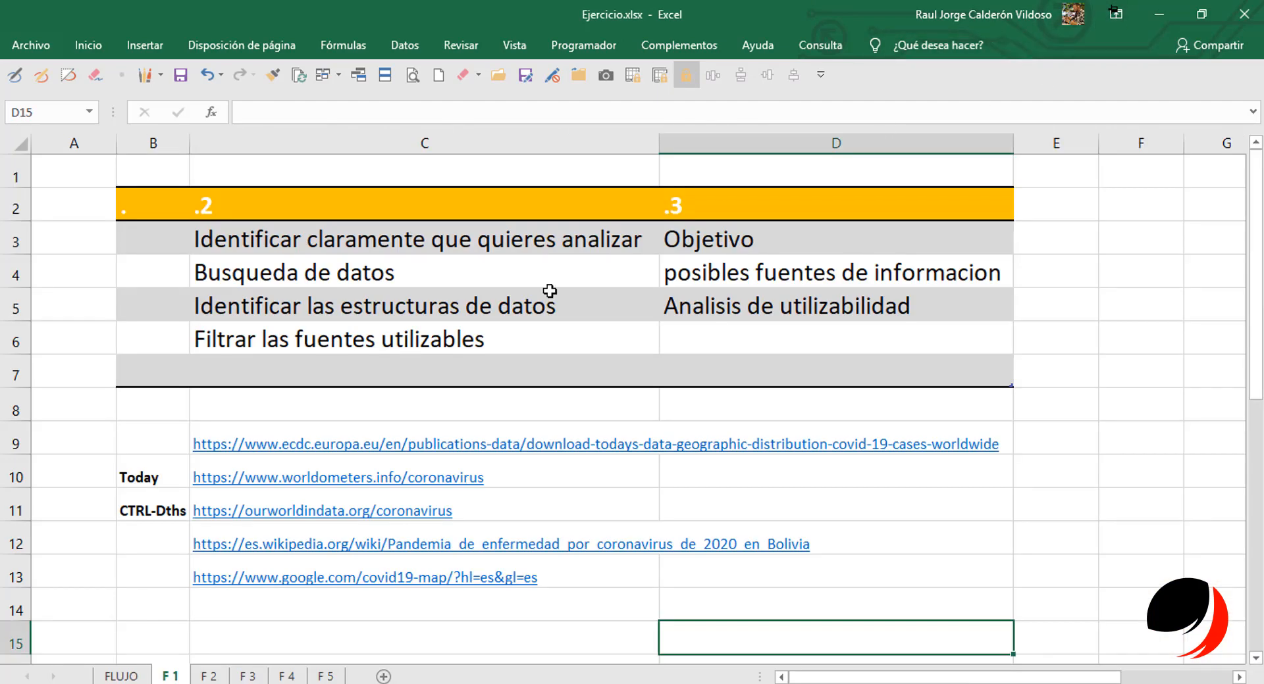
Open the ECDC link in cell C9 and the Worldometers link in C10 in the browser, returning to the workbook after each.
left_click(270, 451)
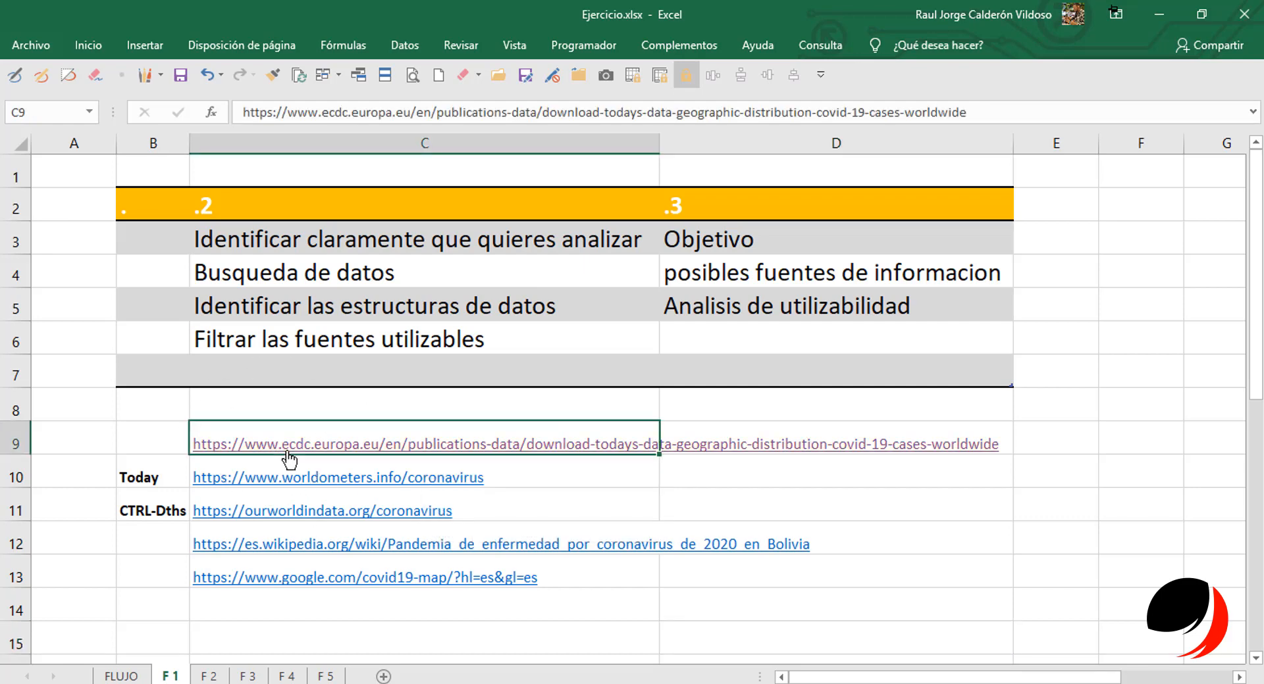
left_click(289, 452)
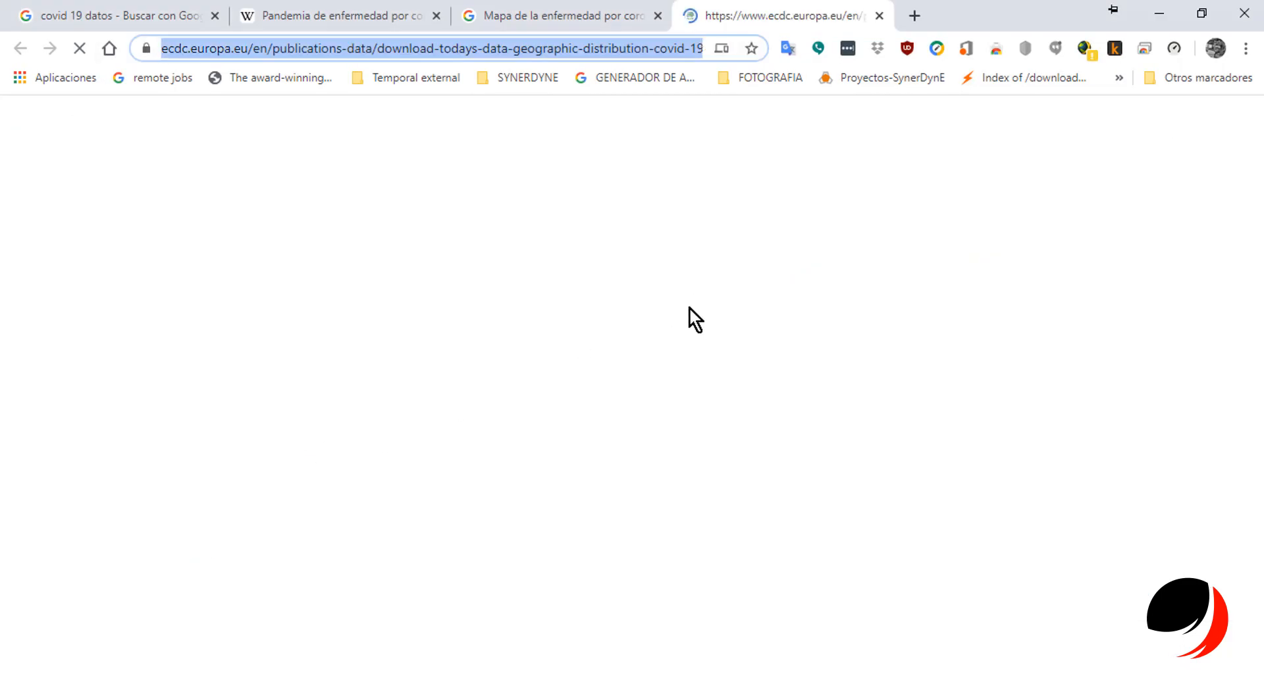
left_click(1159, 13)
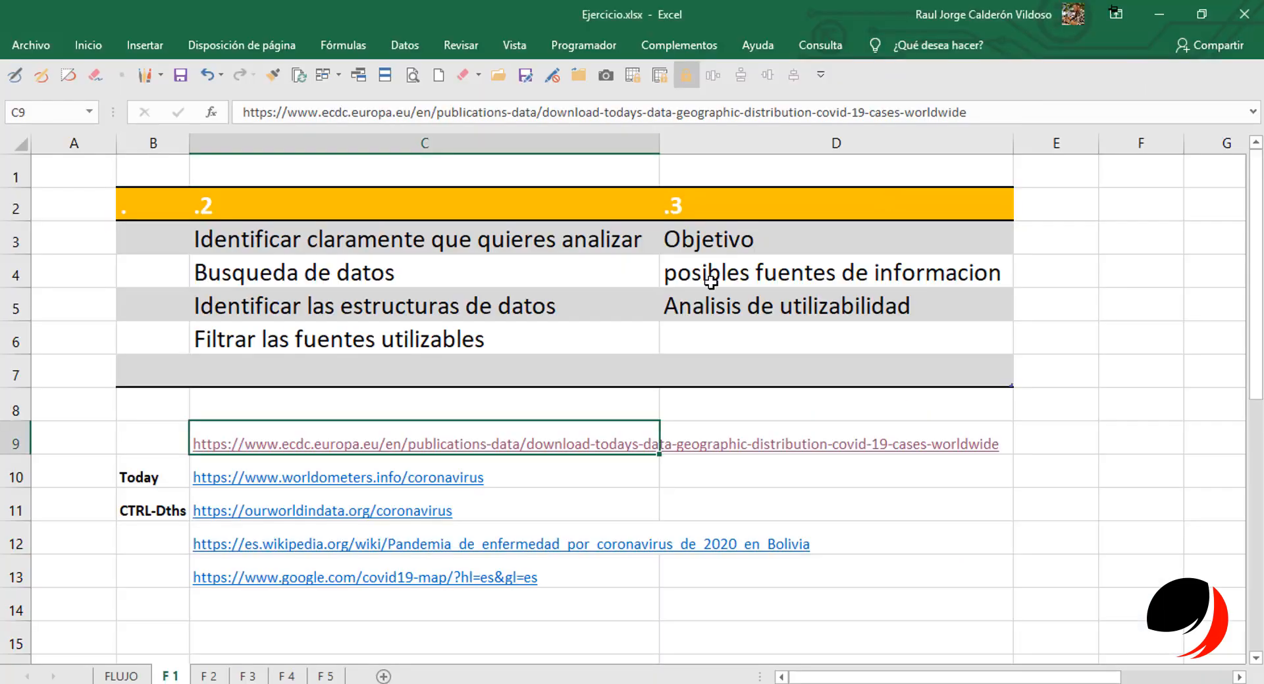
left_click(401, 488)
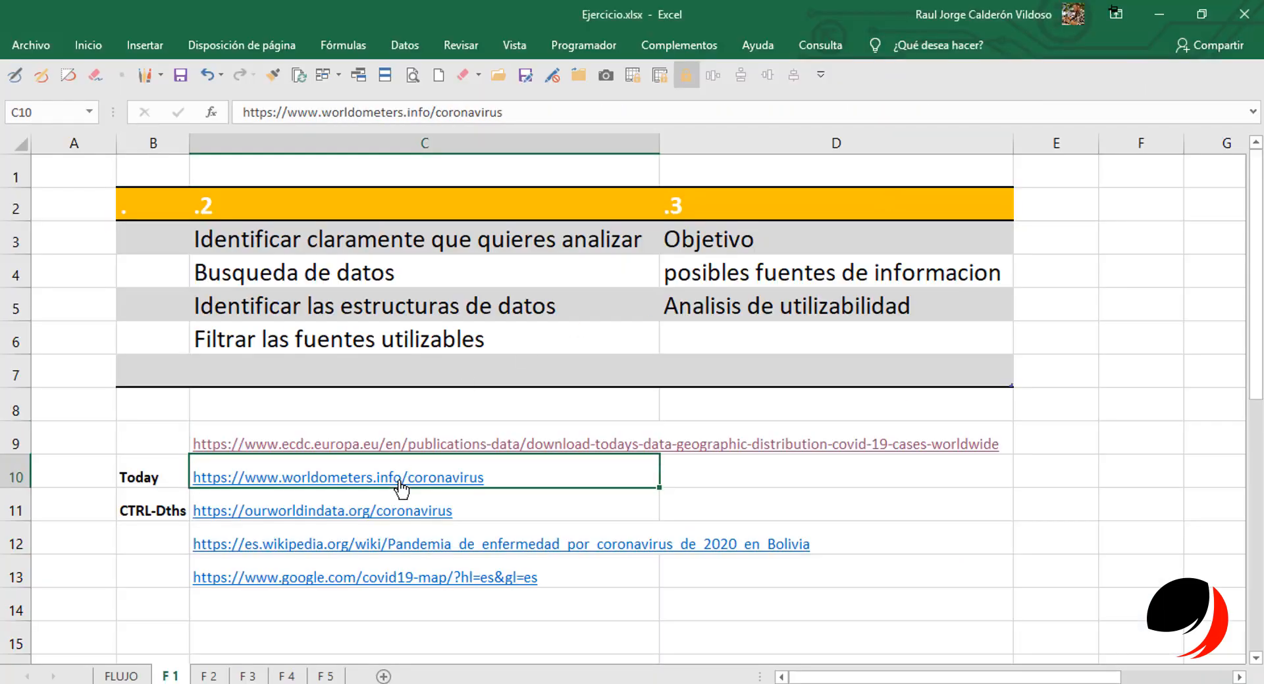
left_click(400, 487)
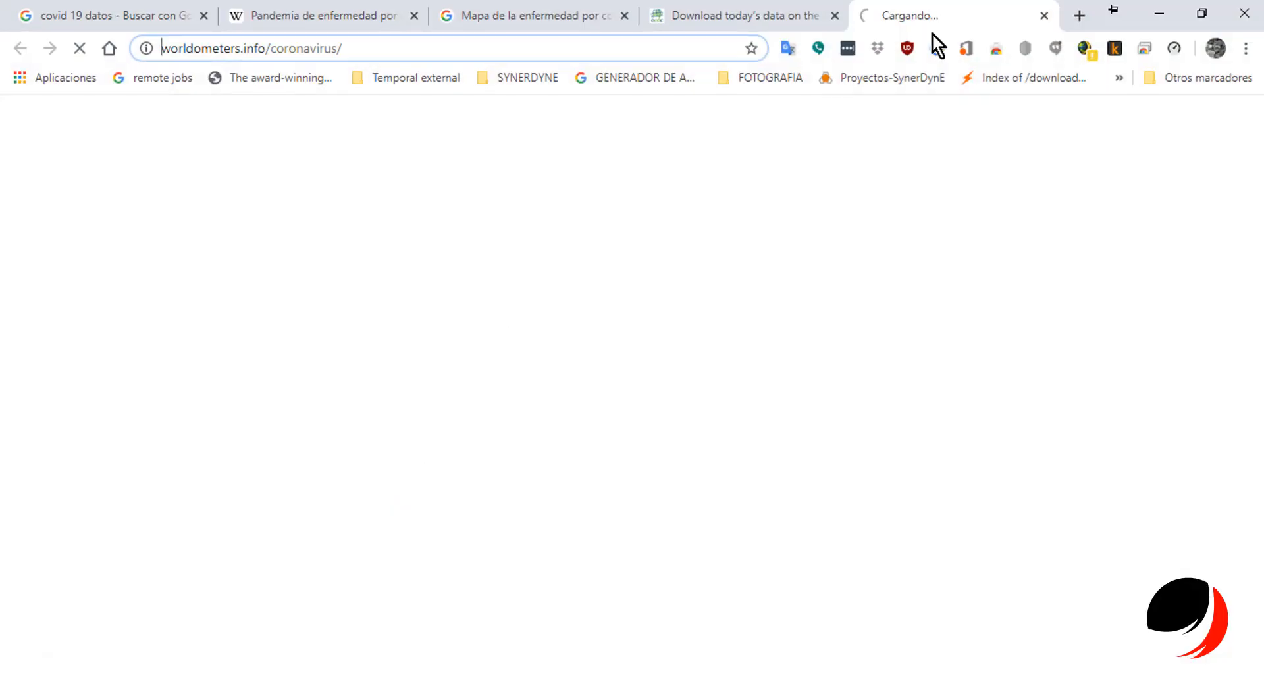
left_click(1171, 2)
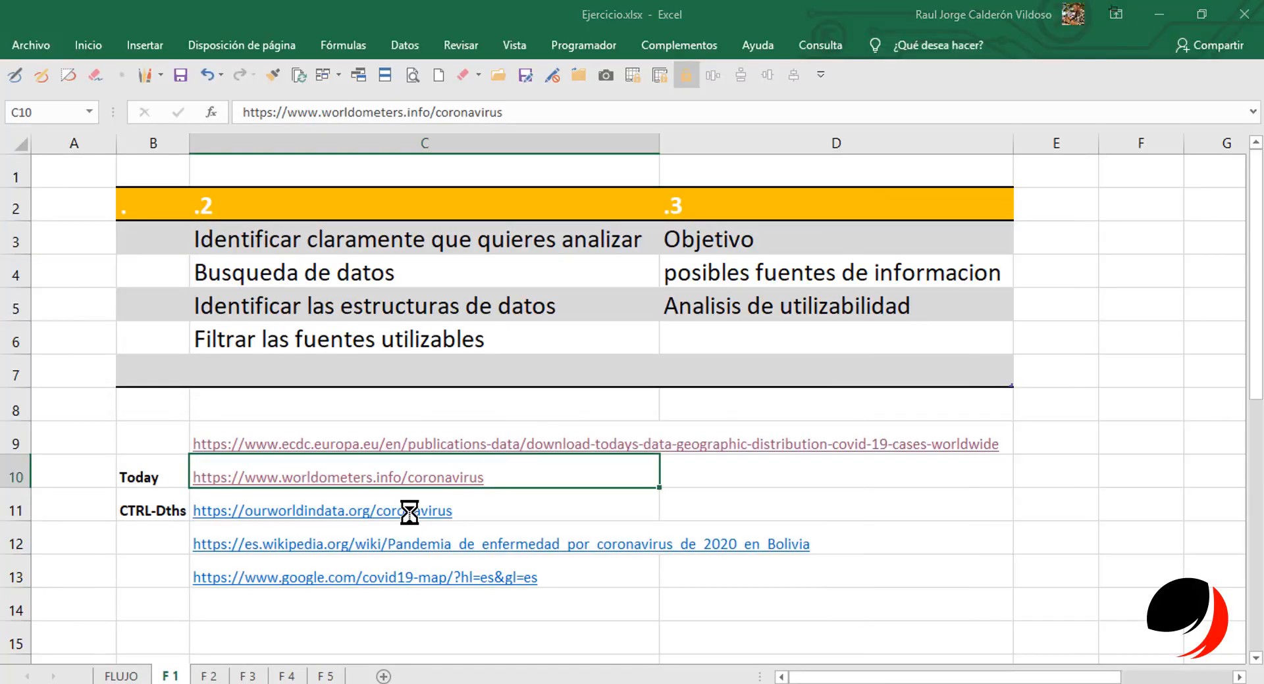
Decline the website's cookie request and open the Our World in Data coronavirus link from cell C11.
left_click(703, 513)
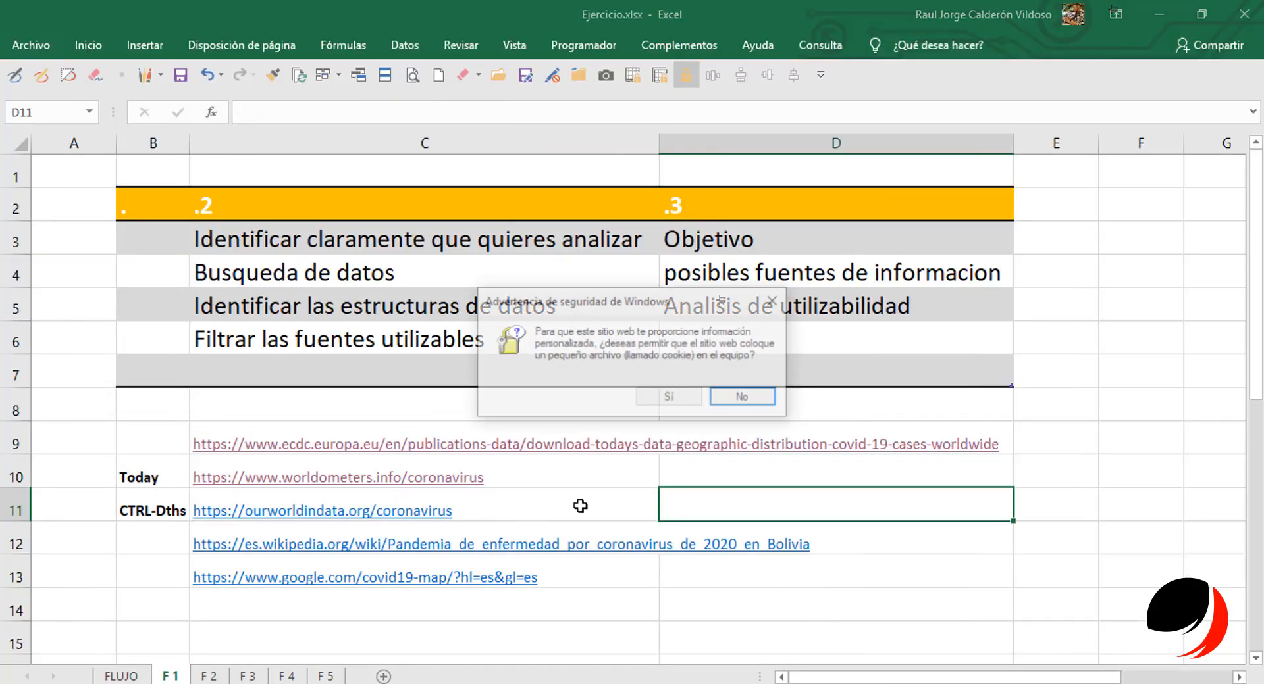
left_click(729, 405)
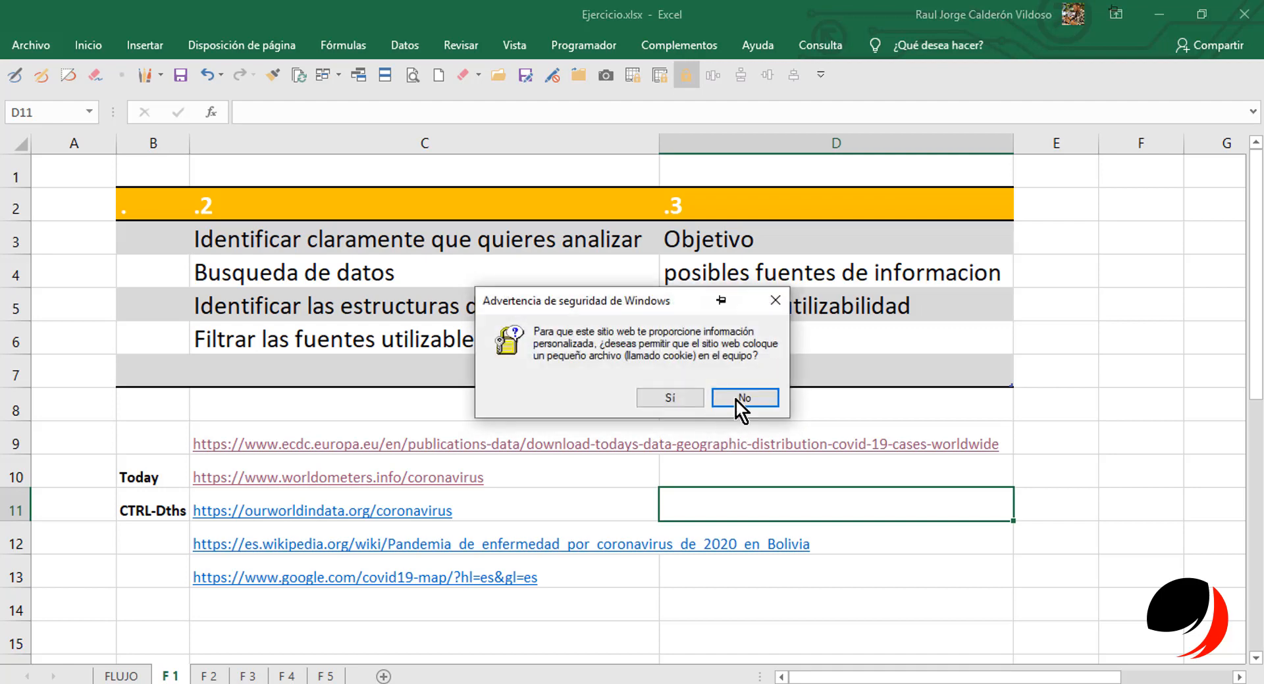
left_click(752, 404)
left_click(745, 399)
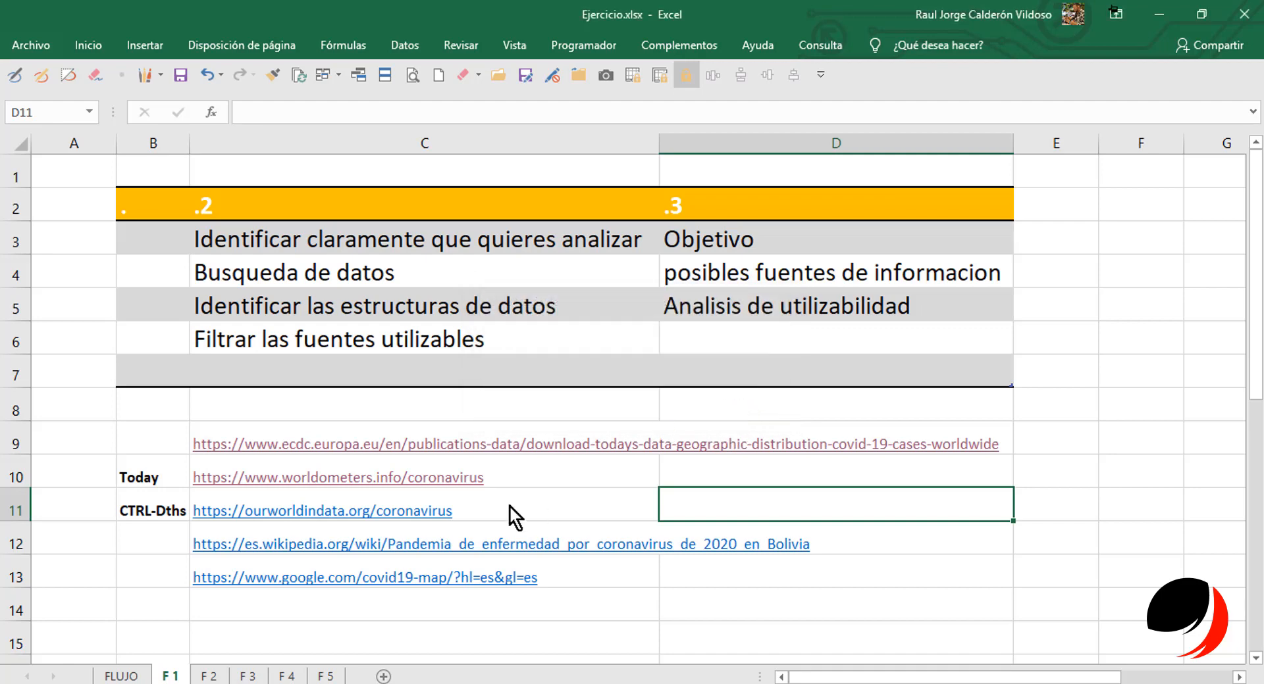
left_click(417, 520)
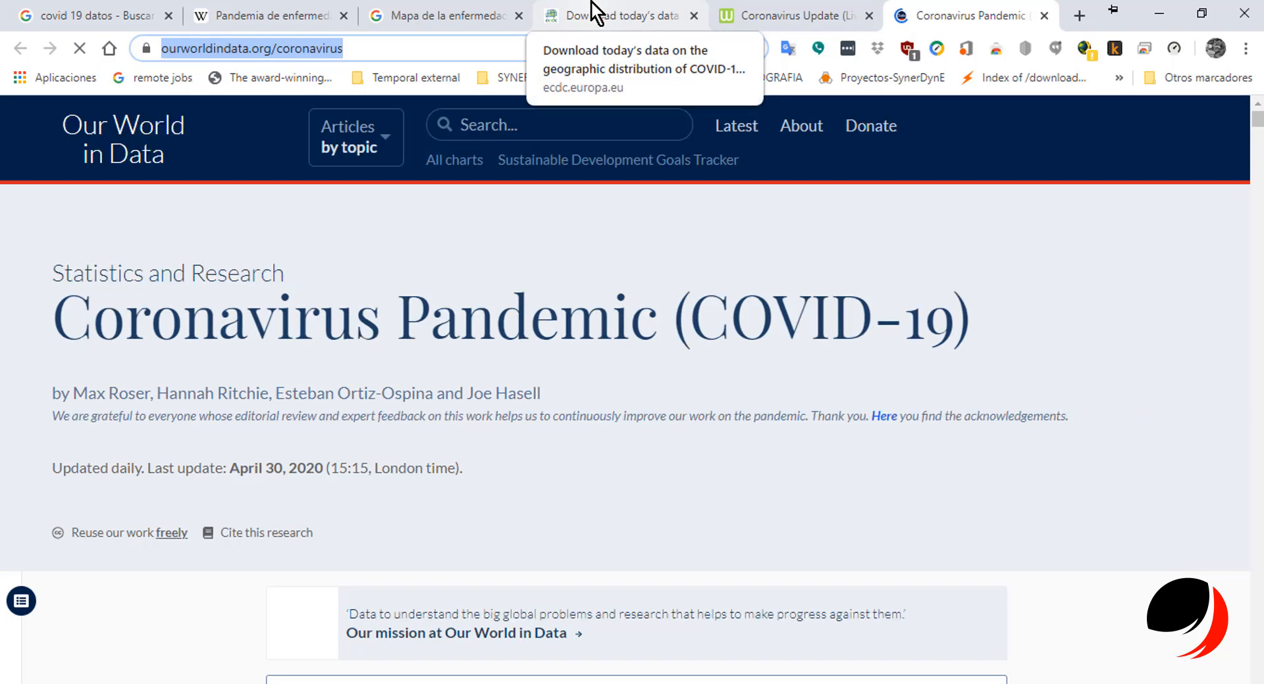
Look over the ECDC, Worldometers and Our World in Data pages in turn, down to the Our World in Data dataset download section.
left_click(591, 2)
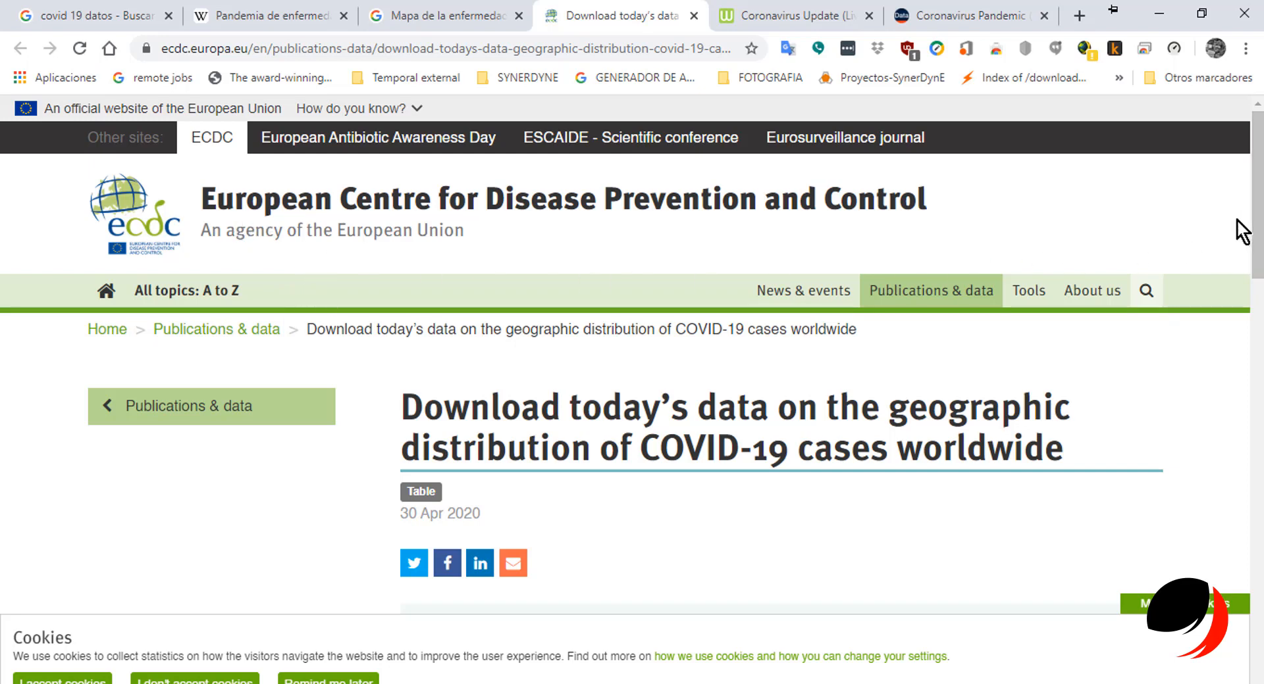
left_click_drag(1256, 237, 1256, 288)
left_click(840, 15)
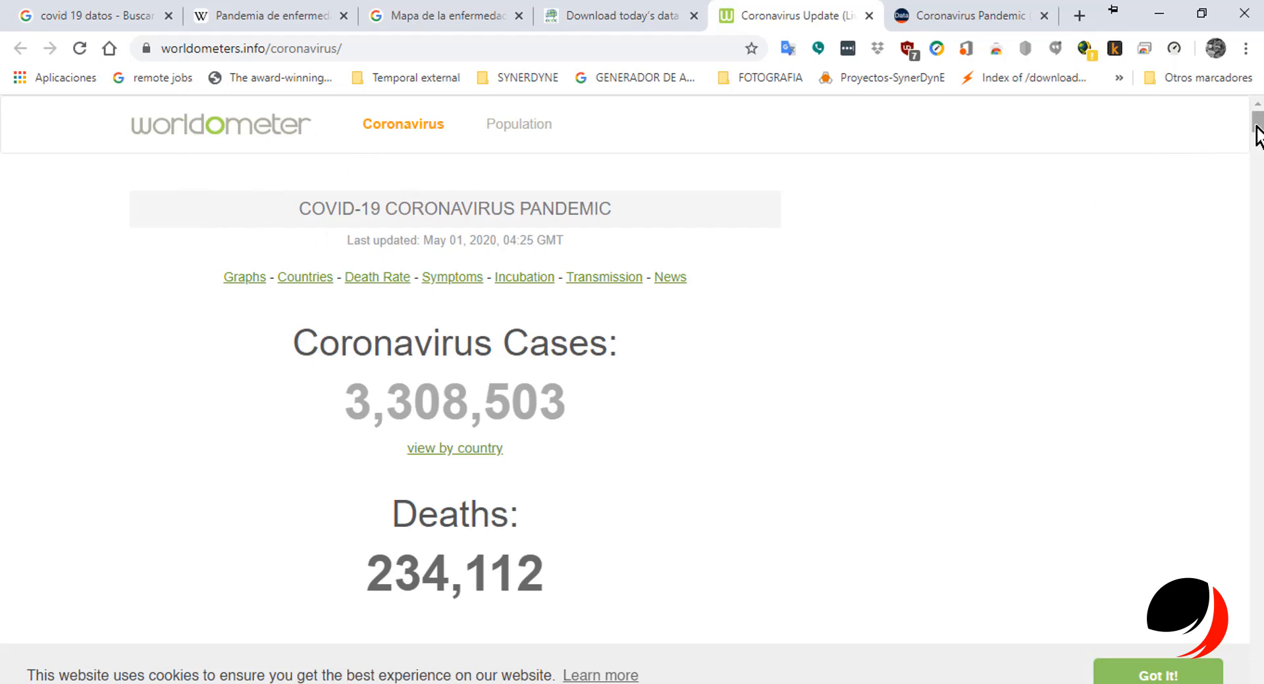
mouse_move(1253, 135)
left_mouse_down()
mouse_move(1257, 224)
mouse_move(1258, 124)
left_mouse_up()
left_click(947, 14)
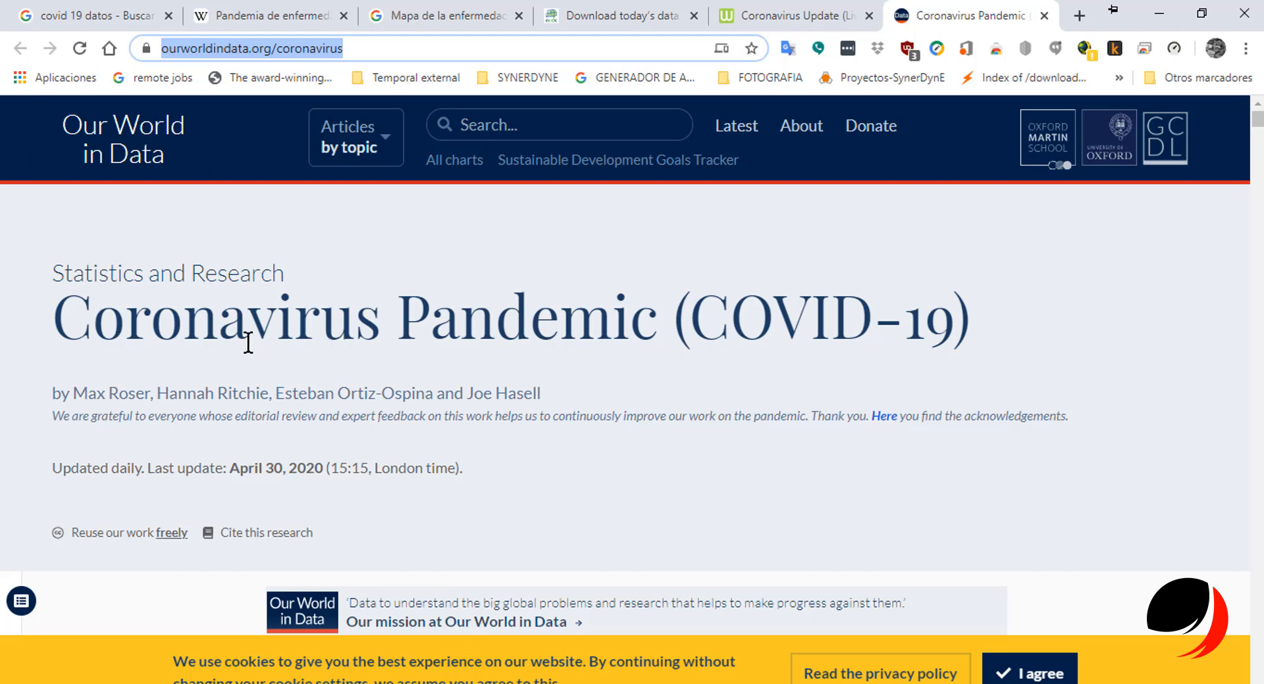
left_click(1257, 122)
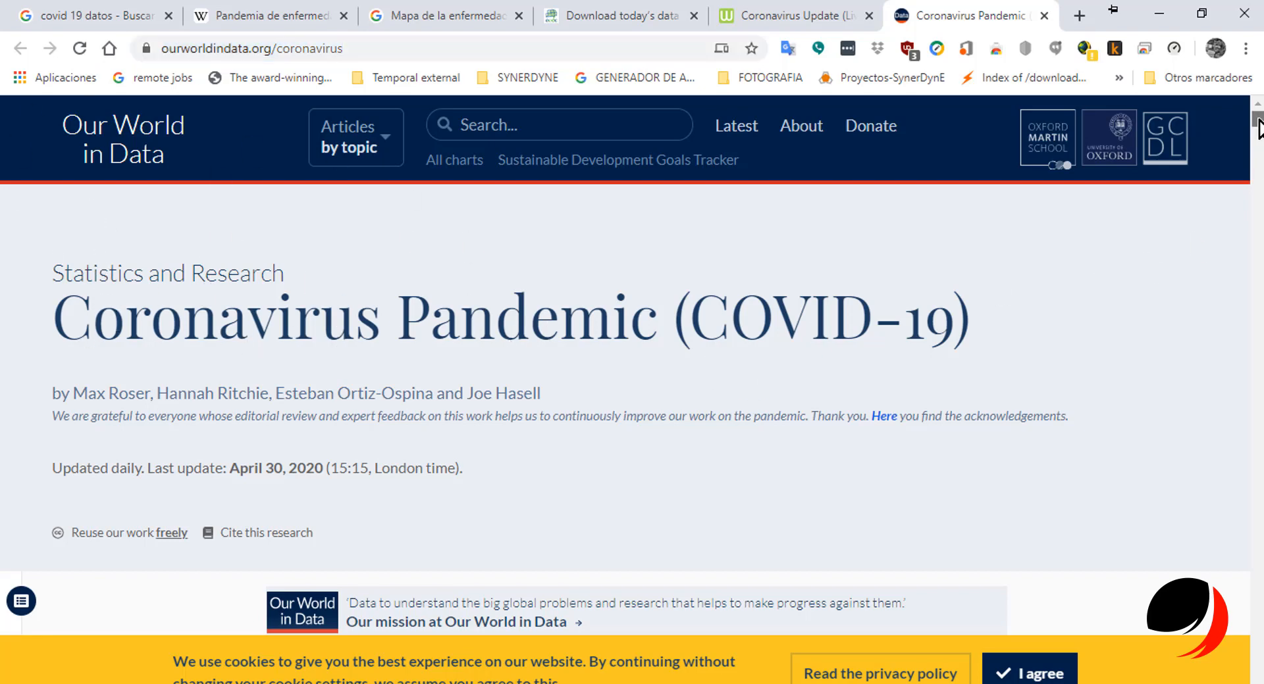
left_click_drag(1257, 121, 1258, 125)
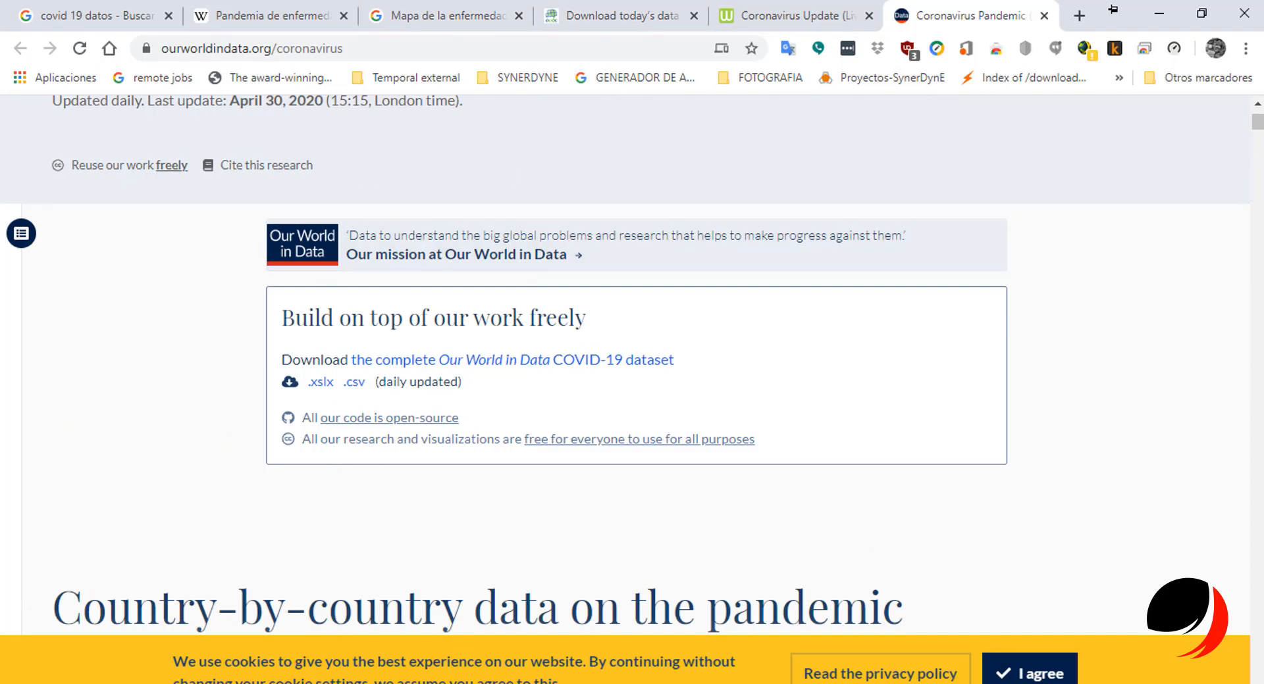
Switch to Ejercicio.xlsx and select the "Analisis de utilizabilidad" entry in cell D5 of sheet F 1.
mouse_move(251, 680)
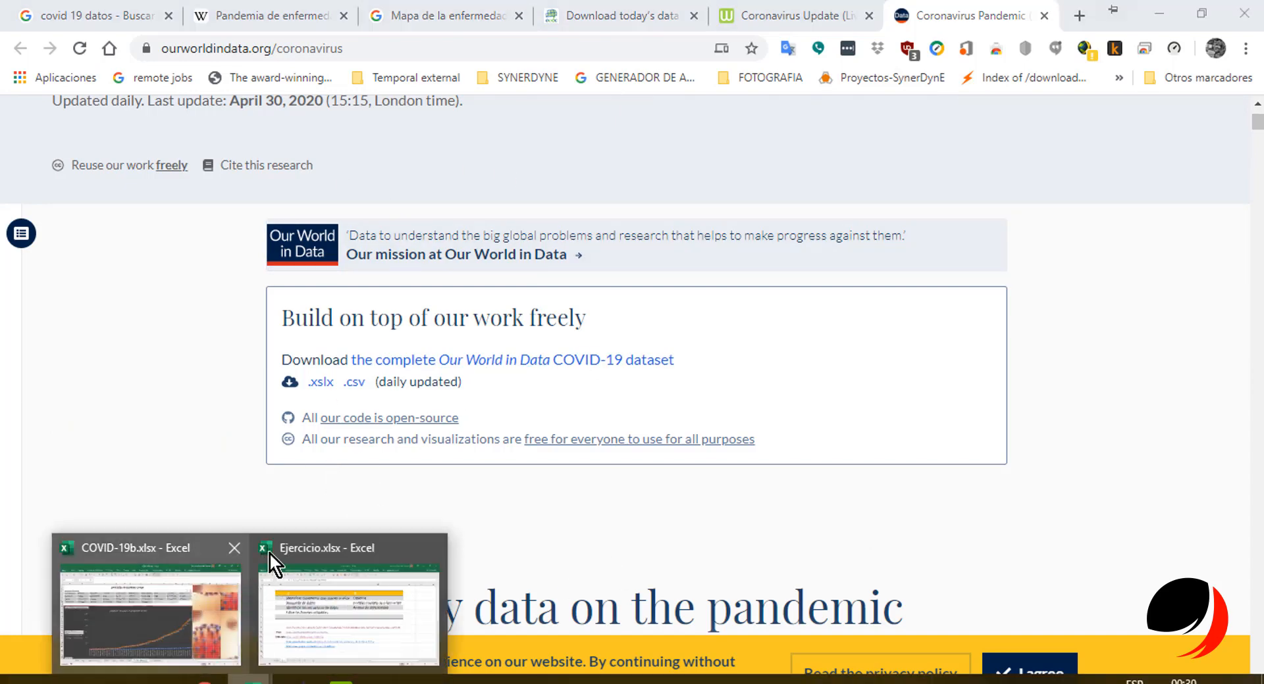
left_click(303, 626)
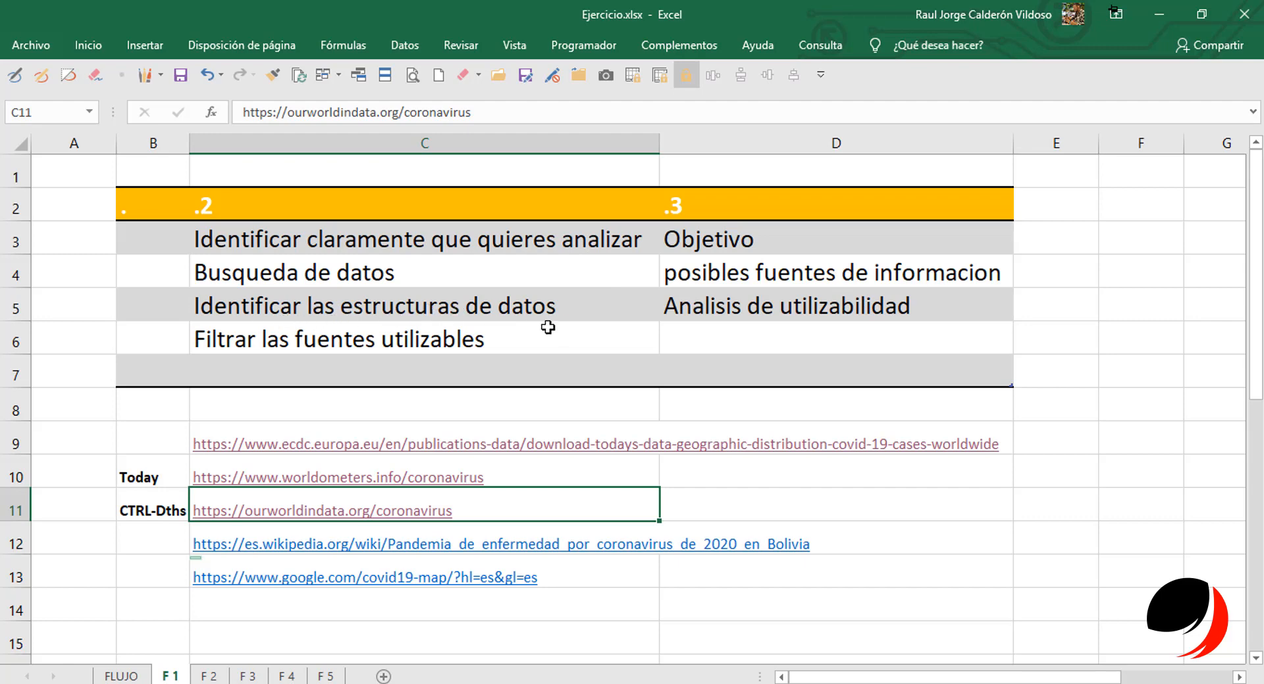
left_click(793, 315)
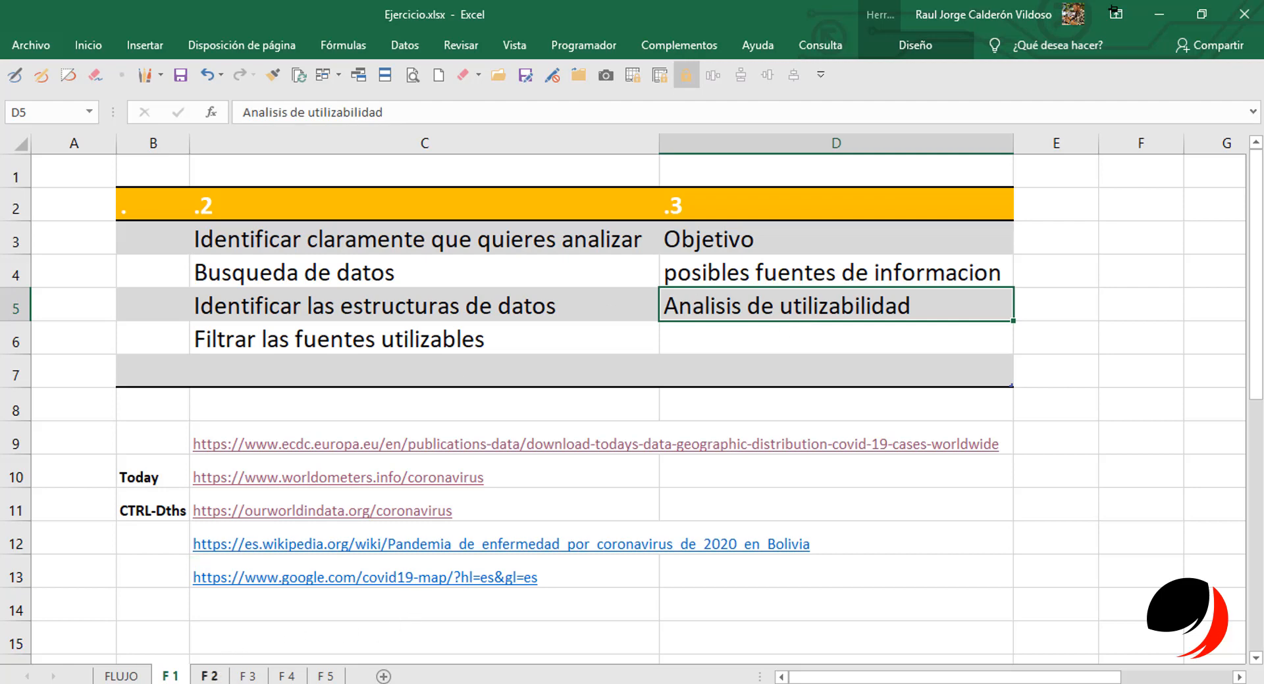
Switch back to the browser and examine the structure of Wikipedia's Bolivia case tables and the country statistics on Google's COVID-19 map.
left_click(204, 681)
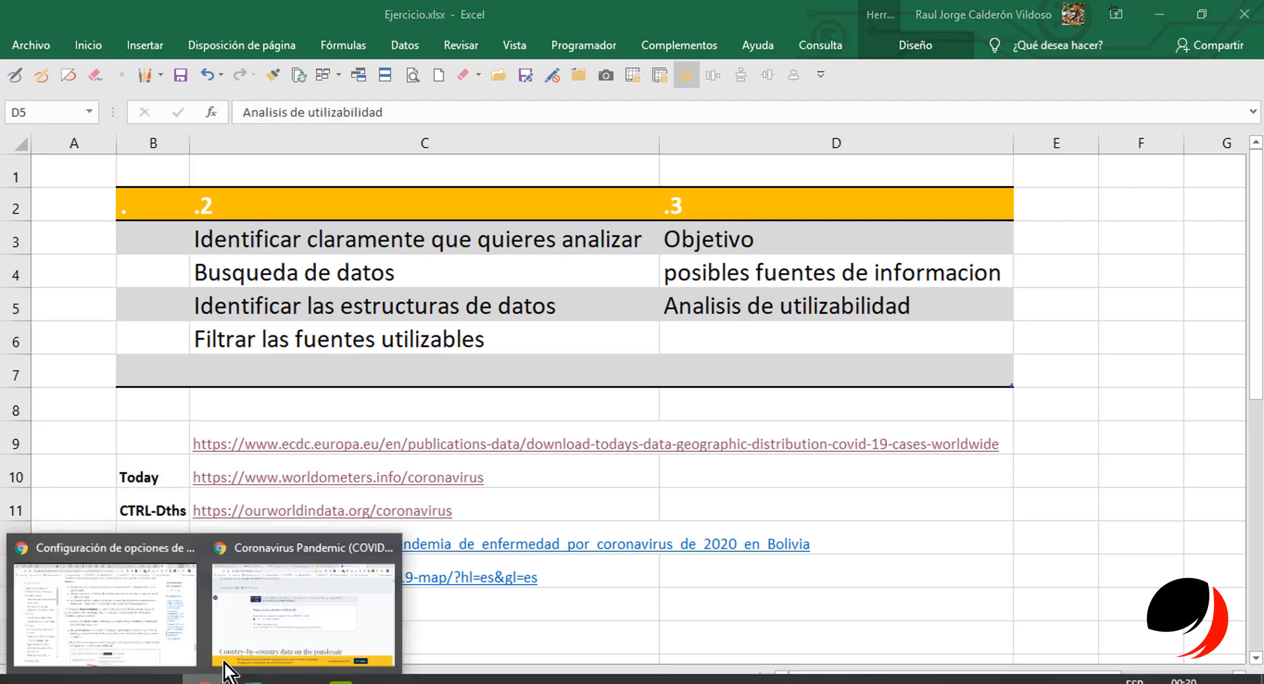
left_click(289, 625)
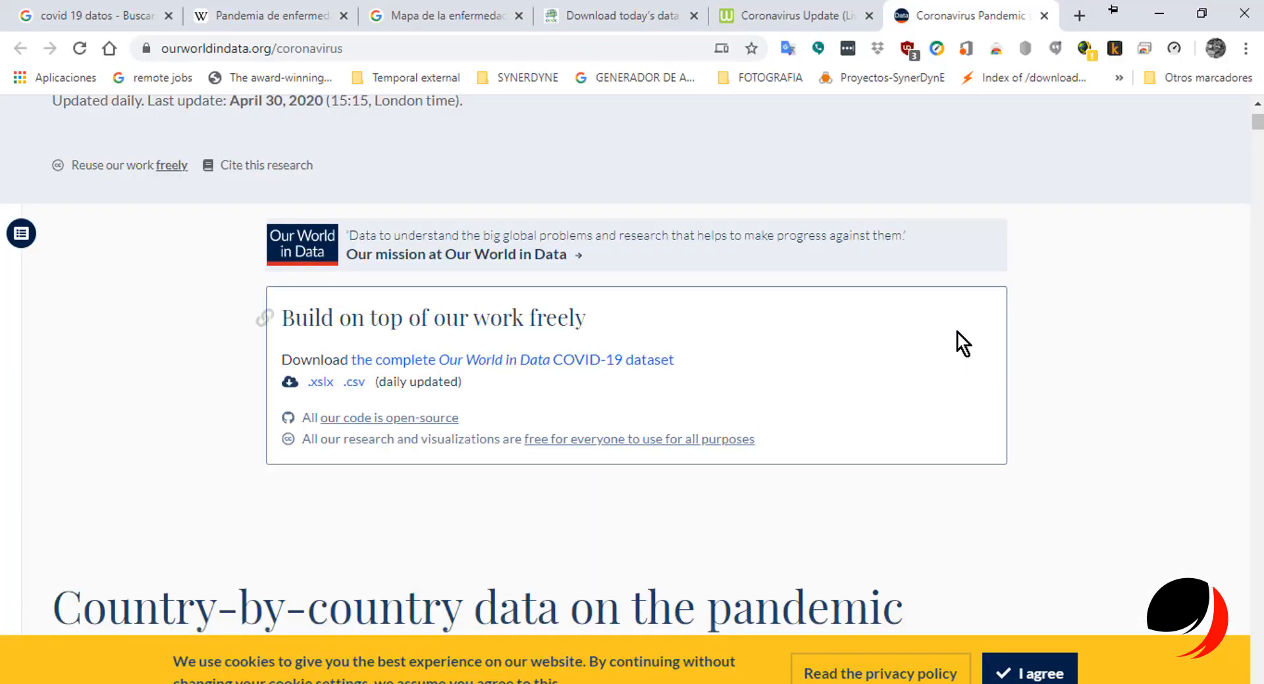
left_click(260, 12)
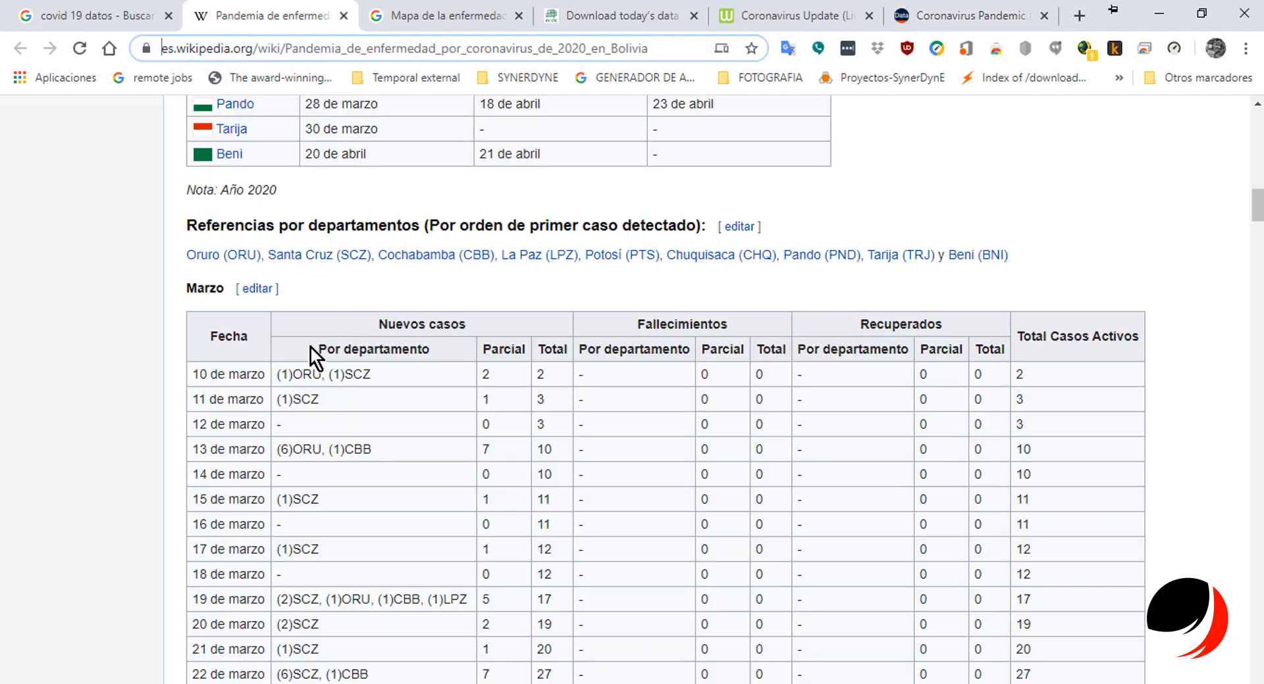
left_click_drag(229, 374, 1053, 600)
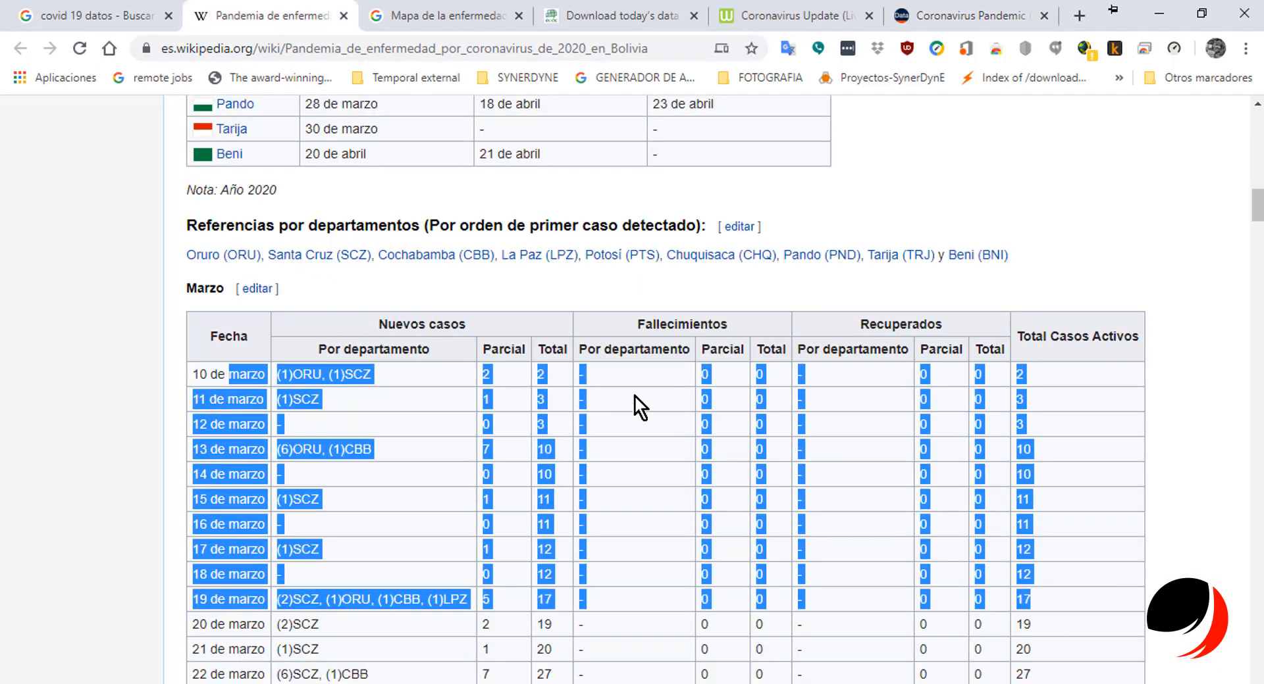
left_click(306, 448)
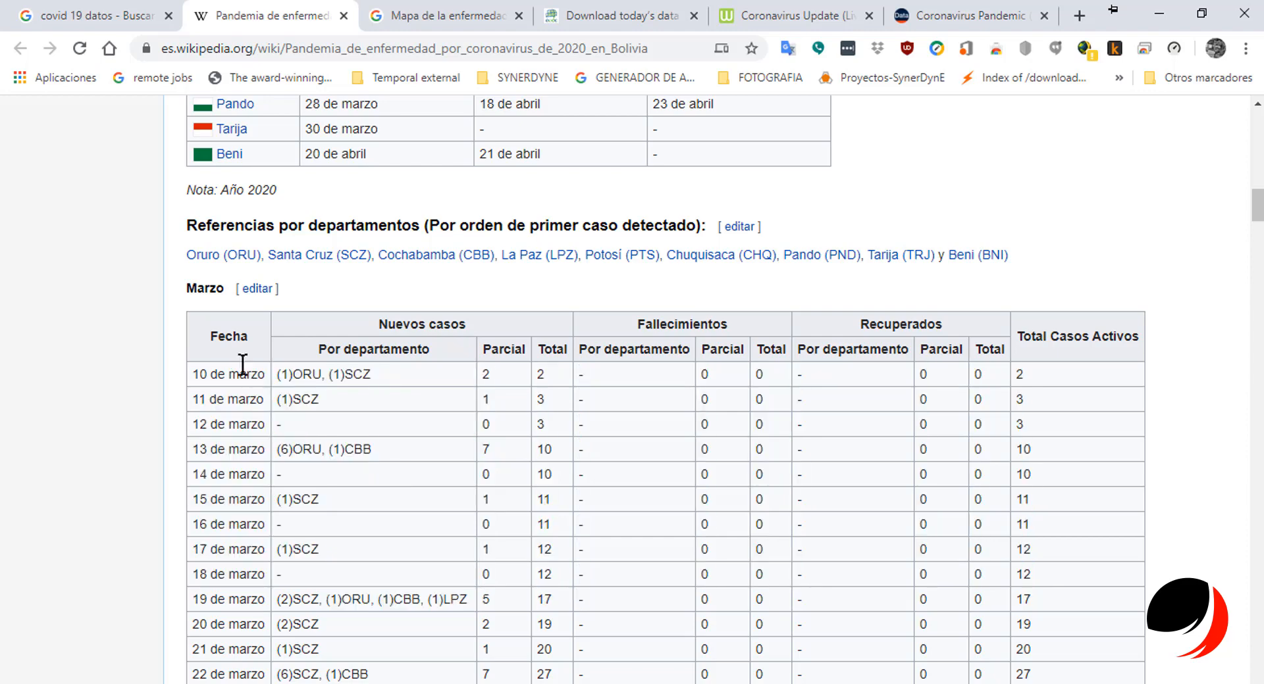
left_click_drag(208, 338, 969, 534)
scroll(887, 463, "up", 7)
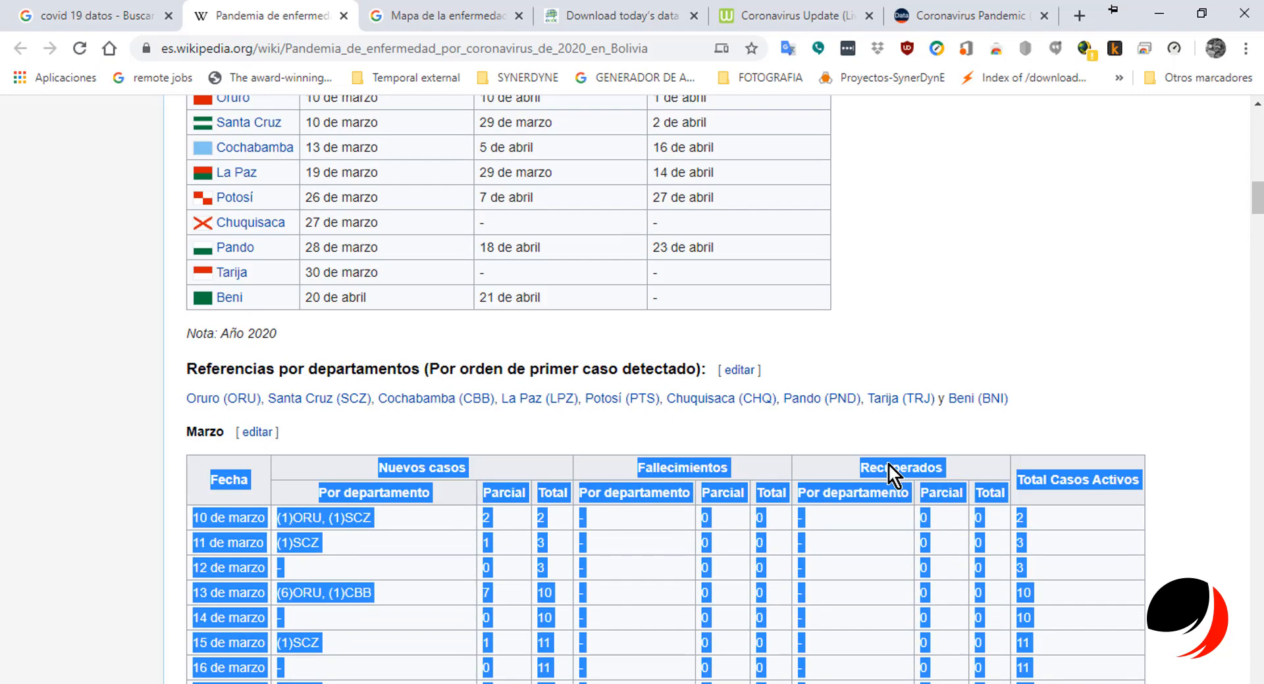
scroll(649, 437, "down", 3)
left_click_drag(651, 434, 325, 231)
scroll(771, 254, "up", 7)
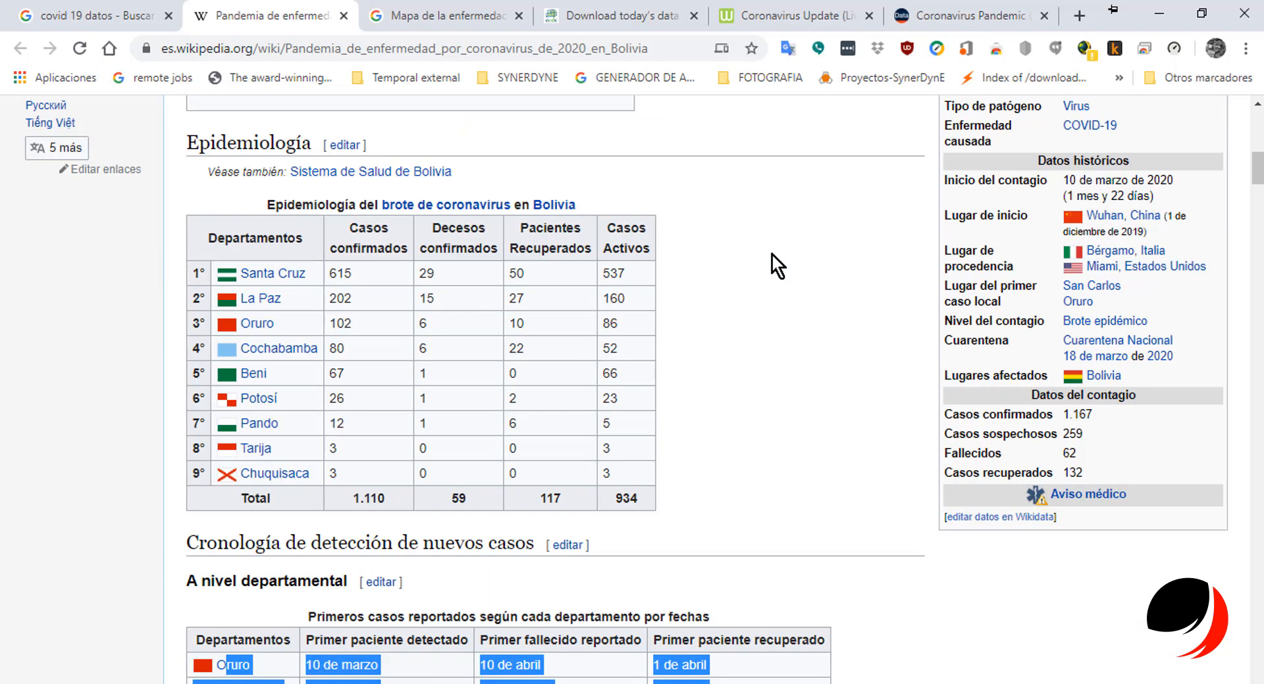
left_click(437, 15)
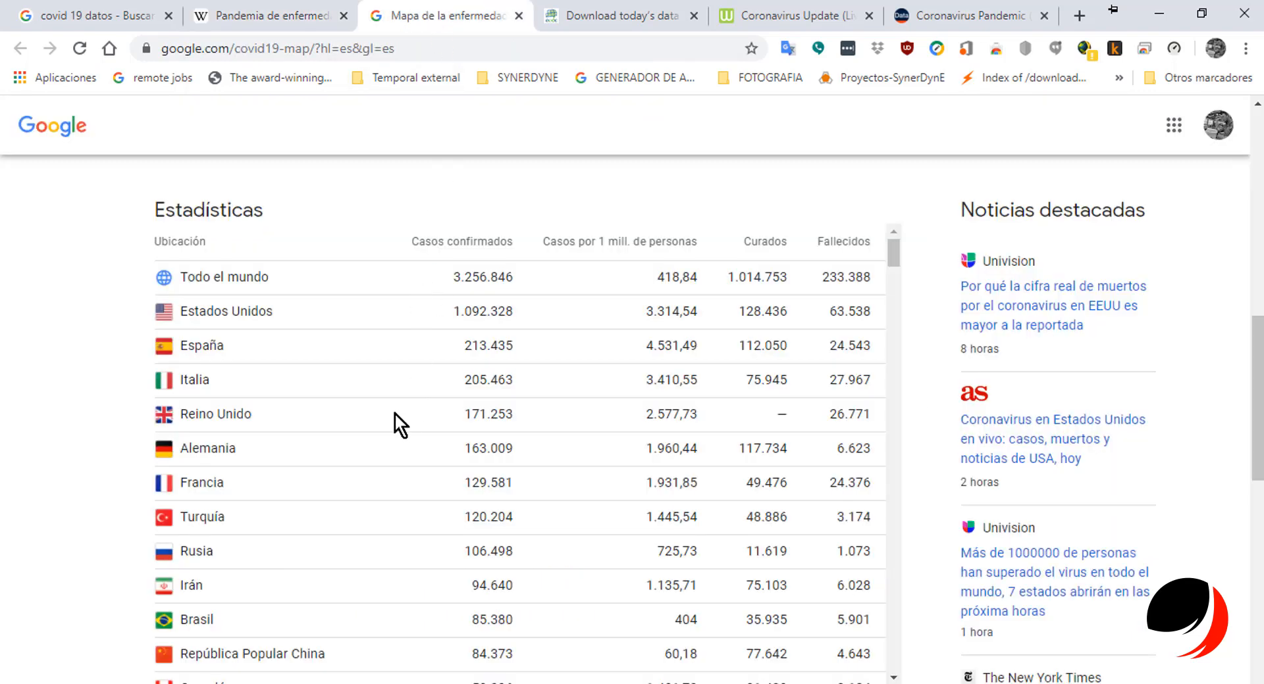
left_click_drag(230, 304, 809, 564)
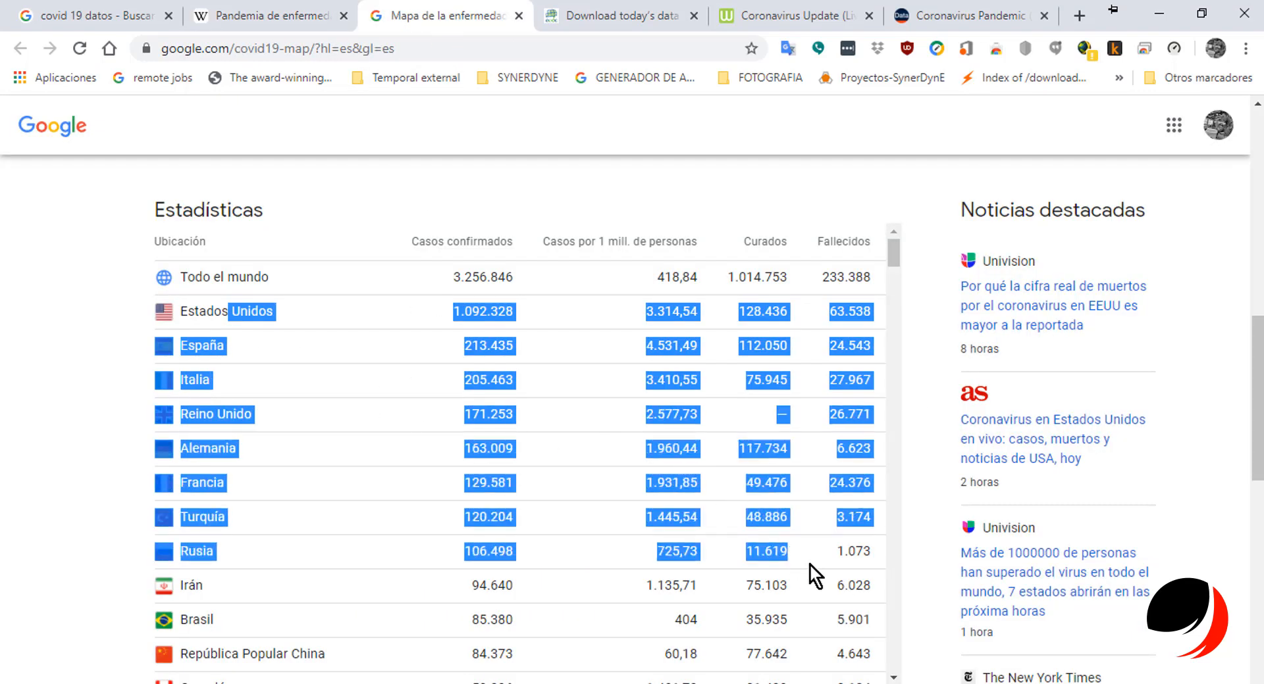
Open the XLSX file of worldwide COVID-19 cases as of 30 April 2020 from the ECDC page's Download section.
left_click(619, 15)
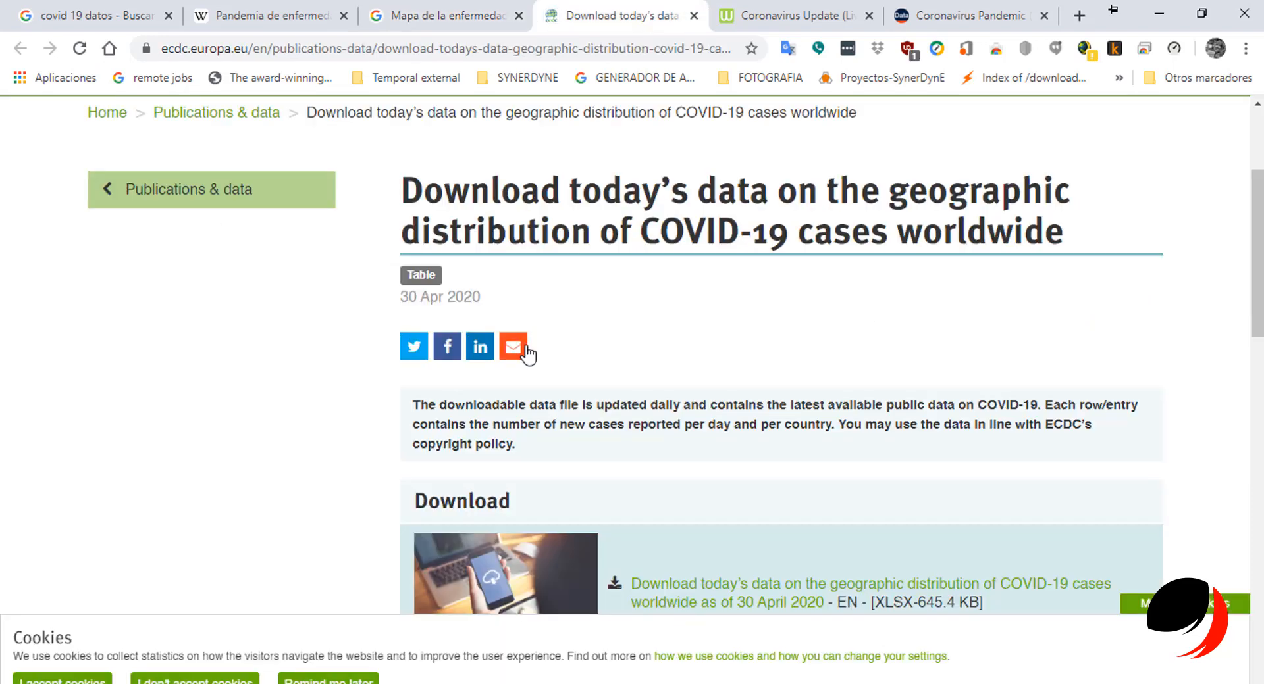
scroll(933, 333, "up", 3)
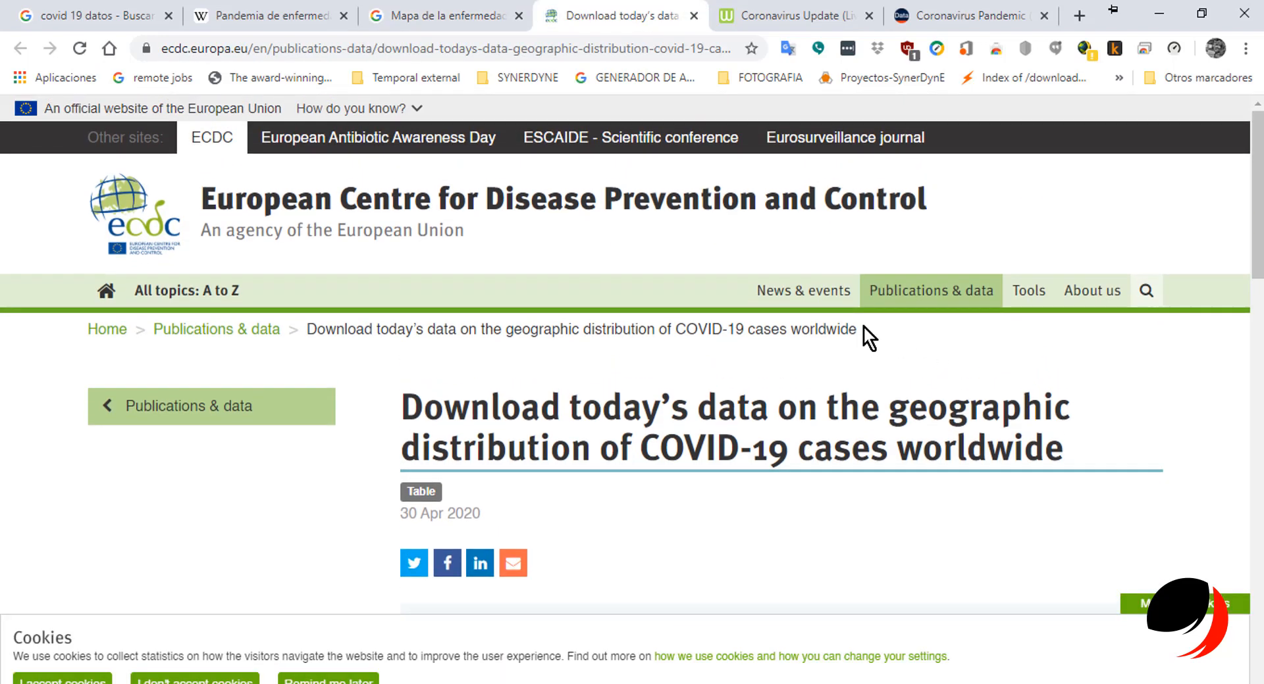
scroll(1051, 461, "down", 5)
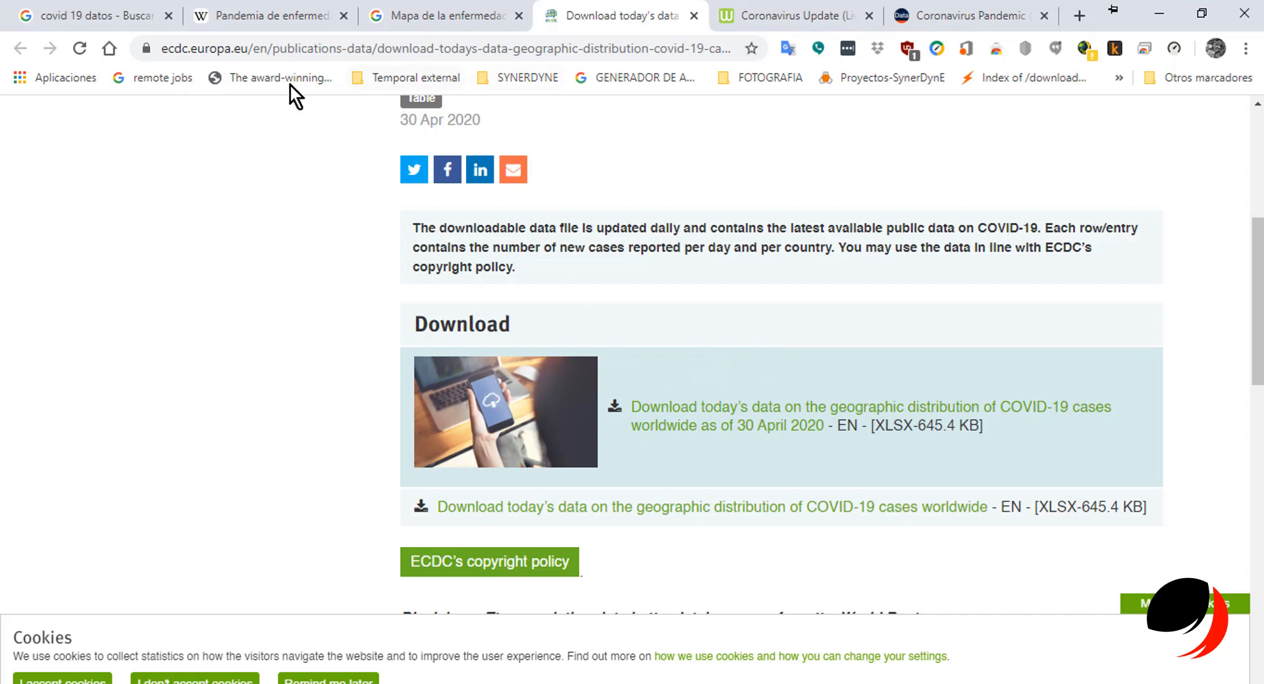
mouse_move(1257, 323)
left_mouse_down()
mouse_move(1257, 221)
mouse_move(1259, 342)
left_mouse_up()
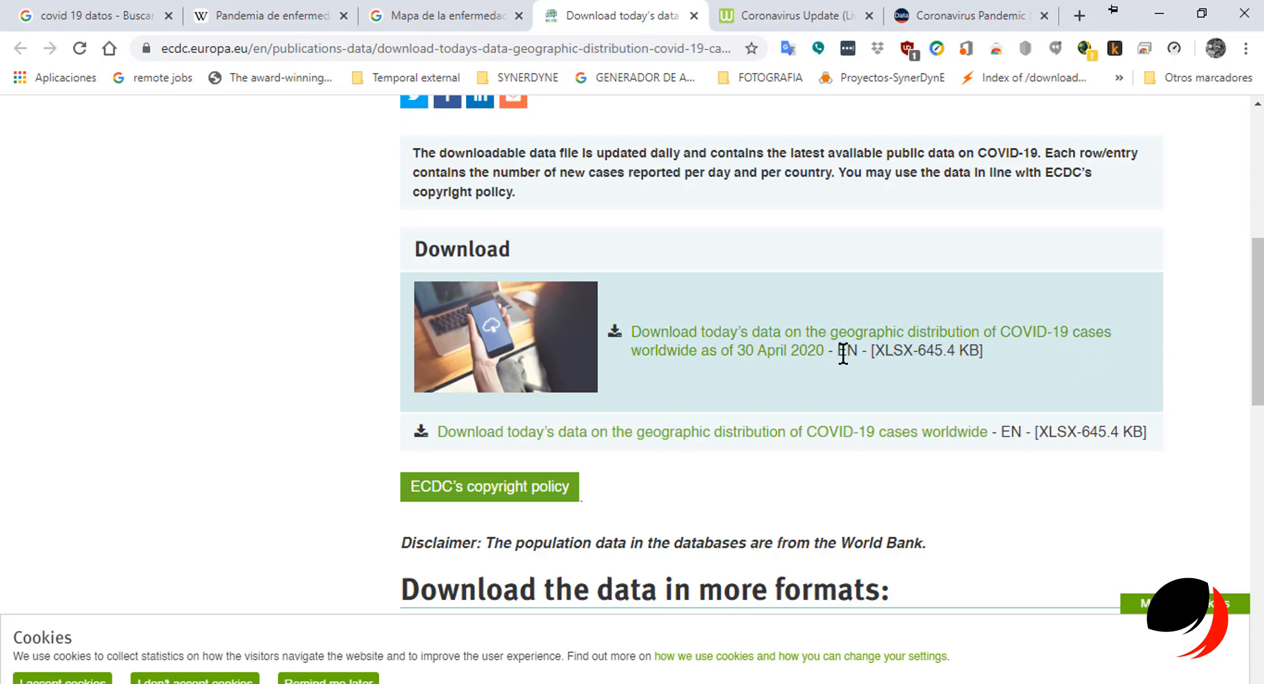
left_click(738, 364)
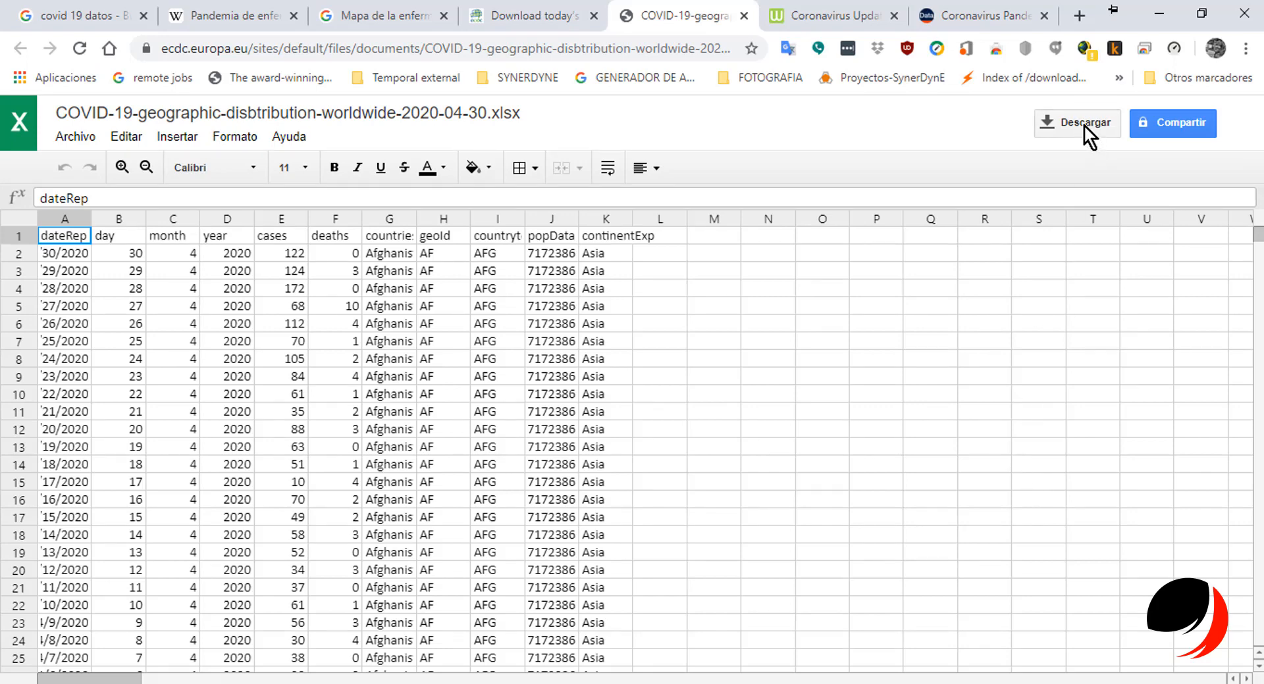
Download COVID-19-geographic-disbtribution-worldwide-2020-04-30.xlsx into the desktop's Capsoft folder and close the file's browser tab.
left_click(1083, 124)
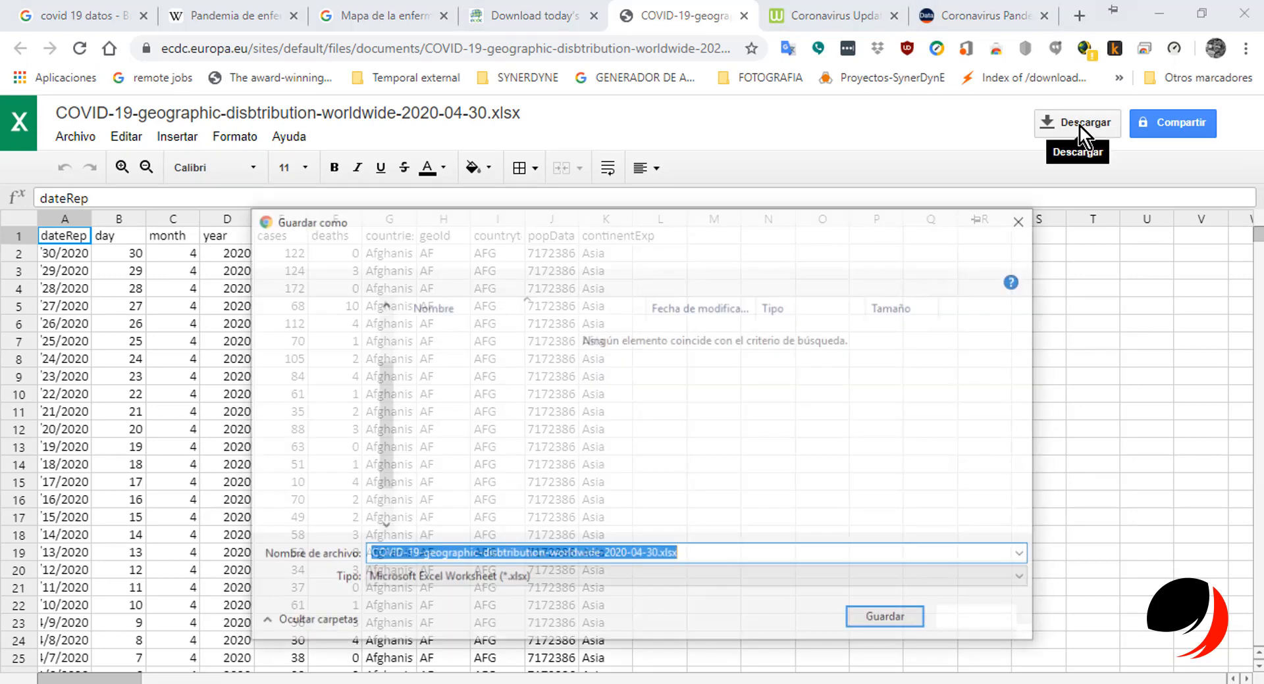
left_click(308, 361)
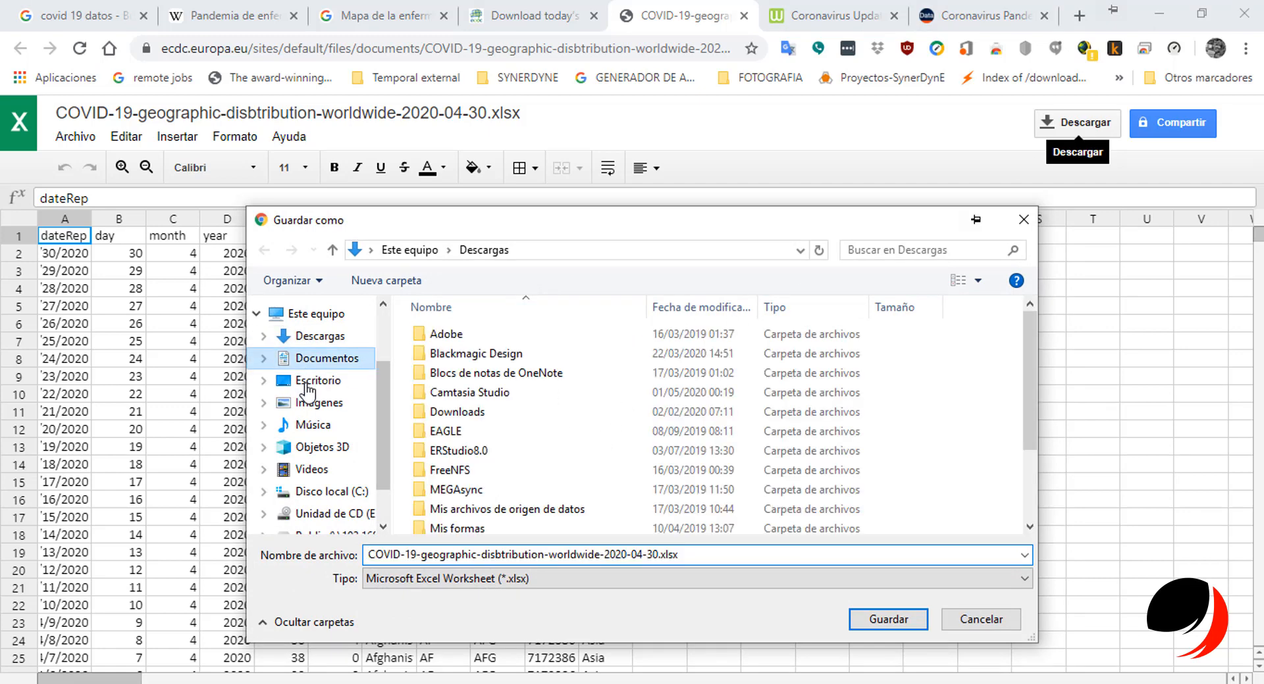
left_click(304, 382)
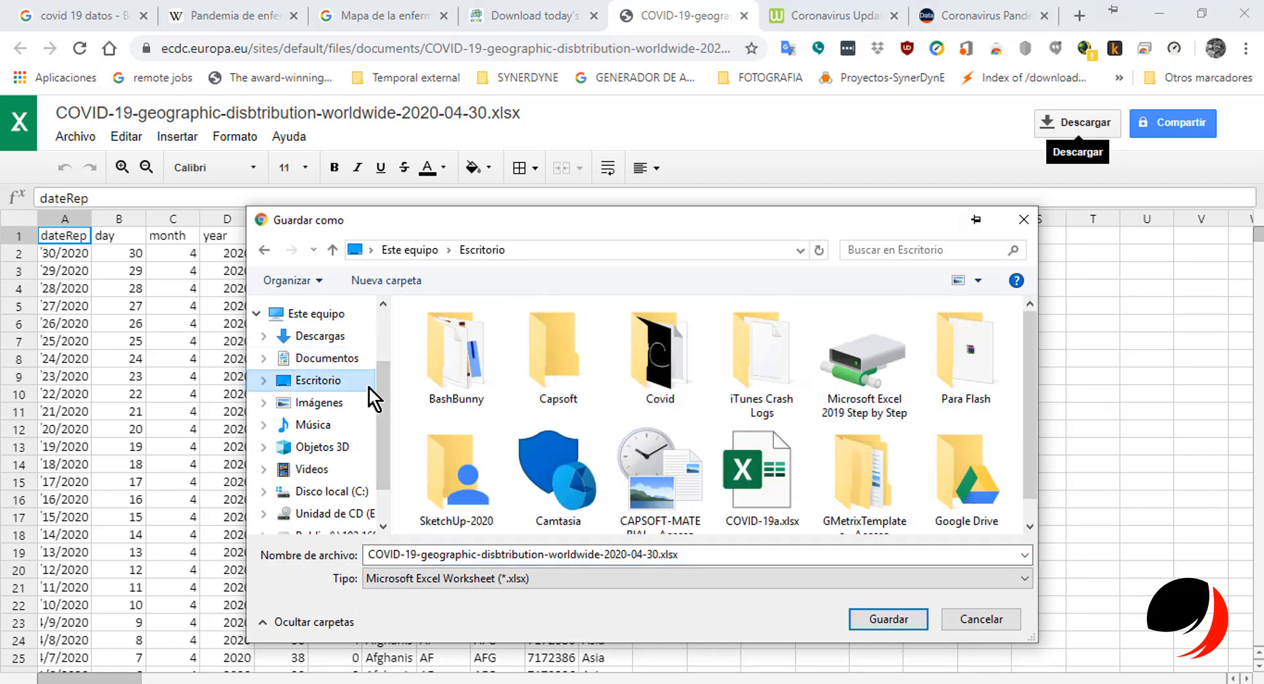
double_click(580, 357)
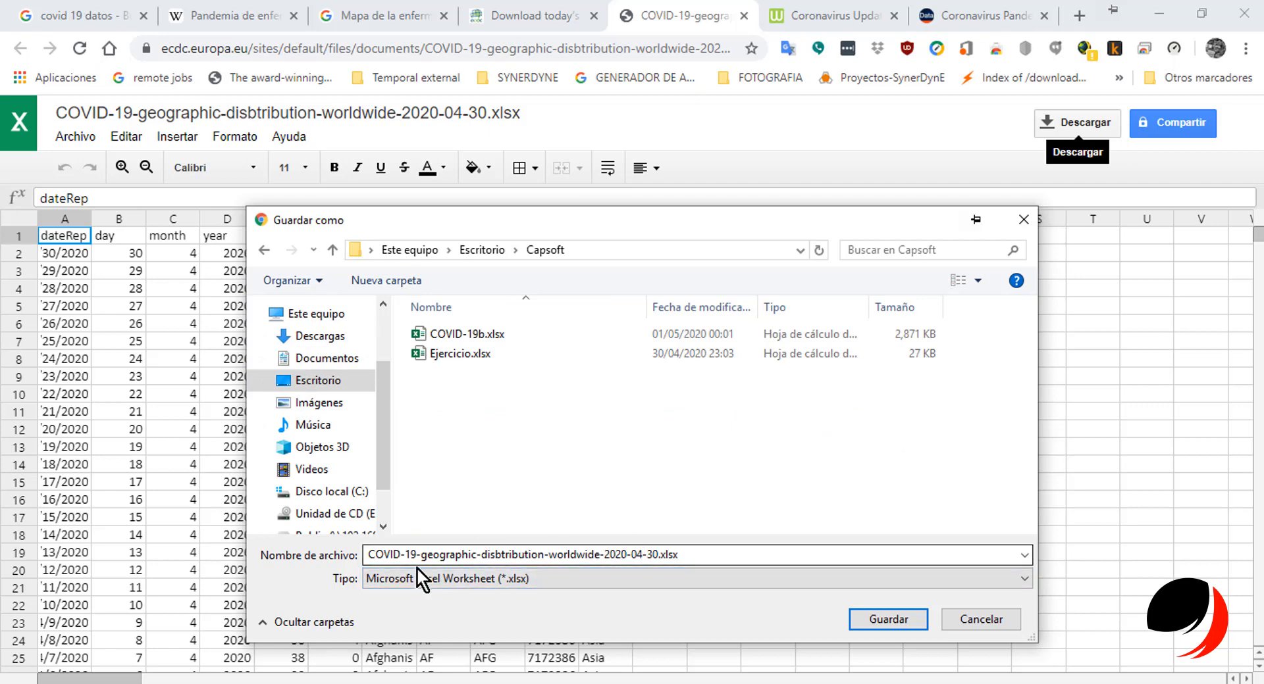
left_click(911, 624)
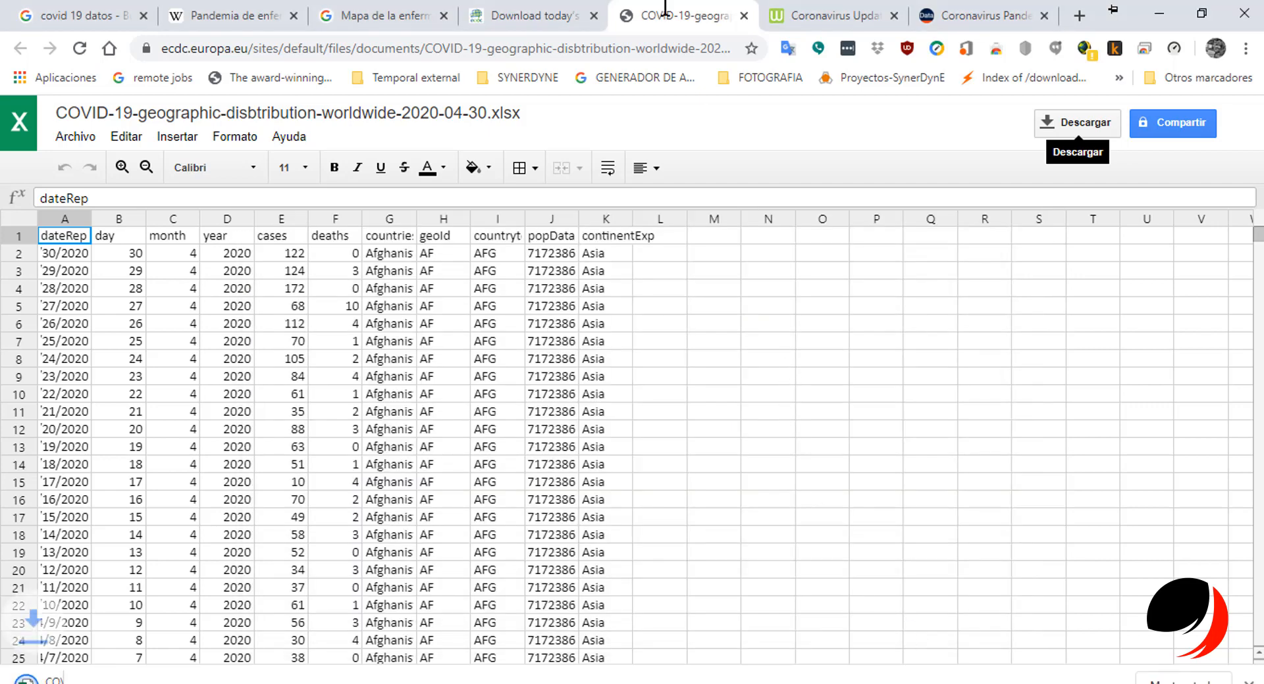
left_click(743, 16)
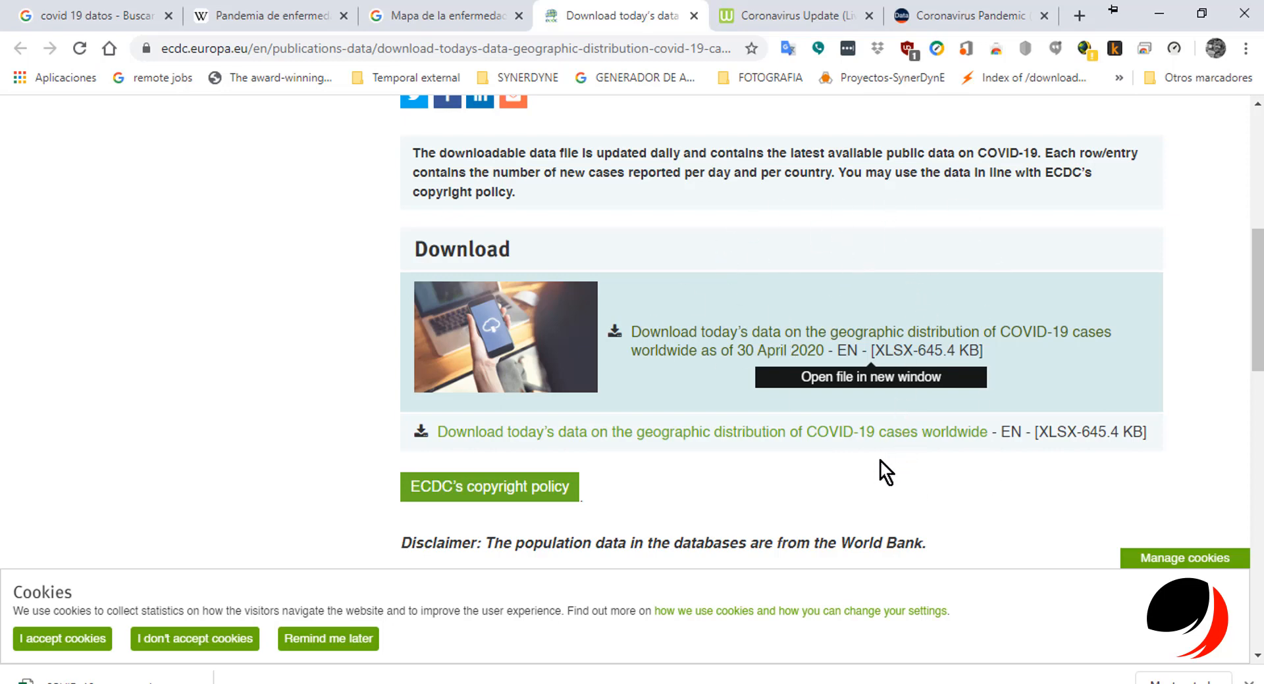
Review the CSV, JSON and XML download options and the R script for the CSV file on the ECDC page.
left_click_drag(1257, 332, 1260, 425)
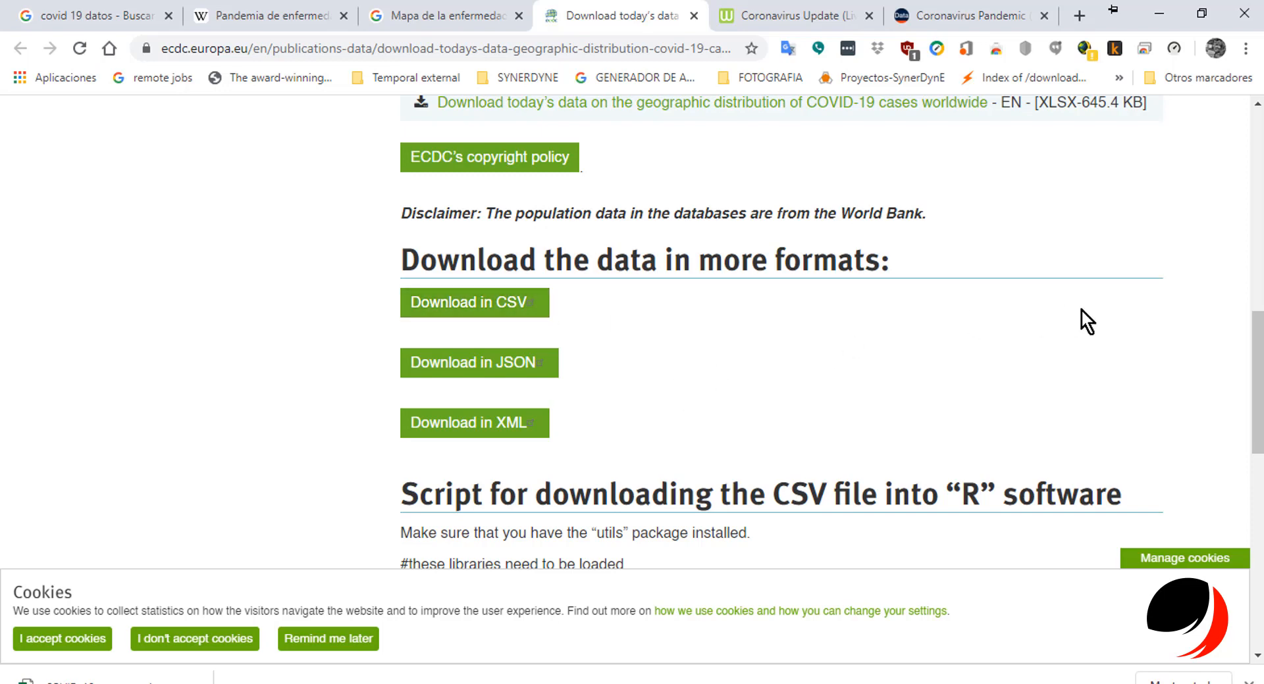
left_click_drag(1255, 418, 1255, 352)
scroll(950, 341, "up", 2)
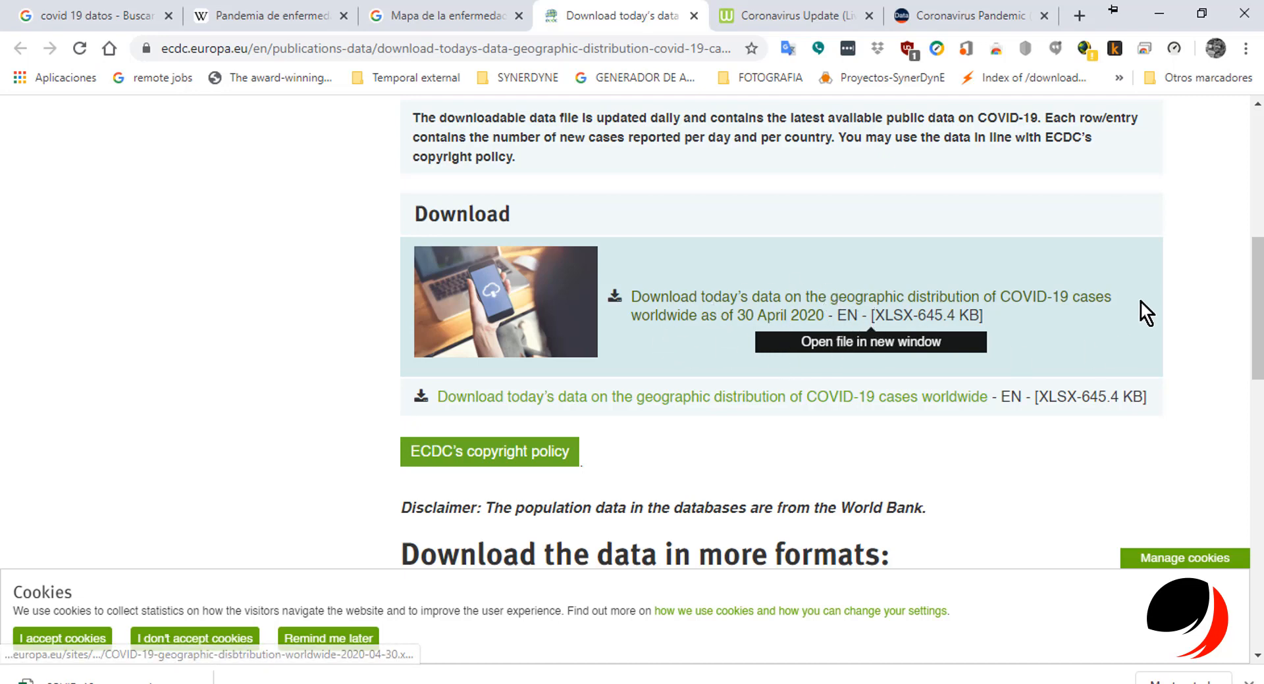
left_click_drag(1253, 307, 1257, 398)
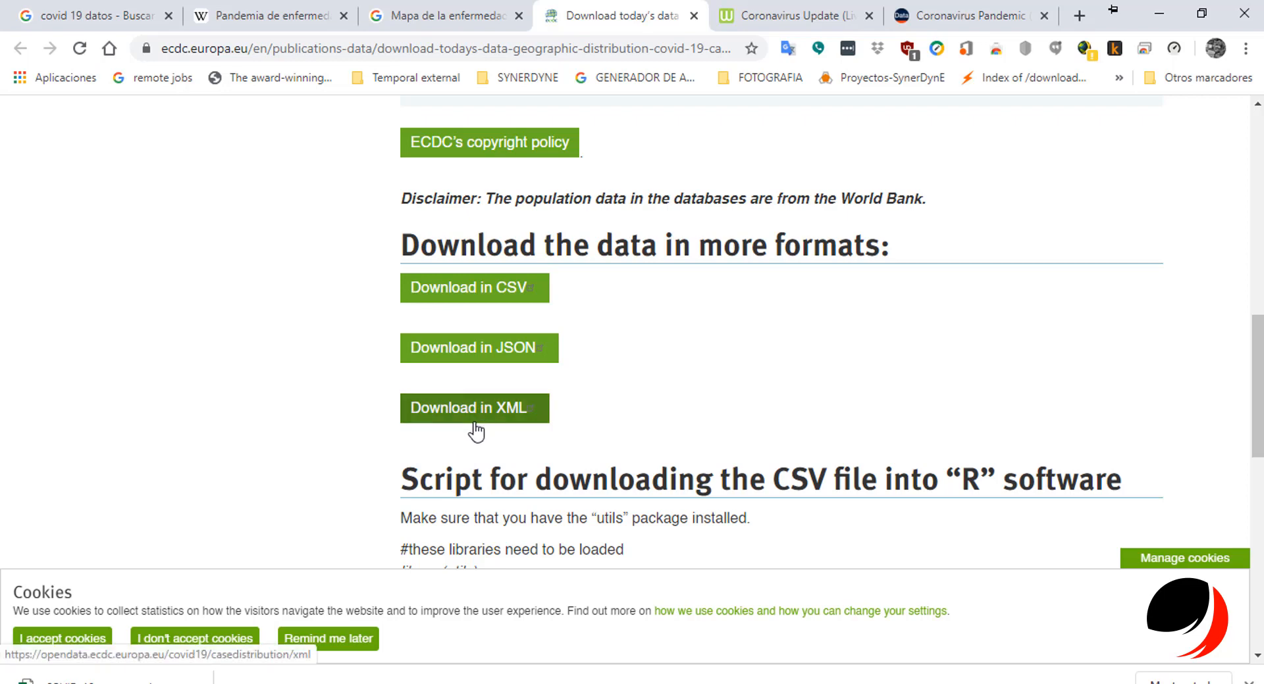
left_click_drag(1254, 404, 1259, 466)
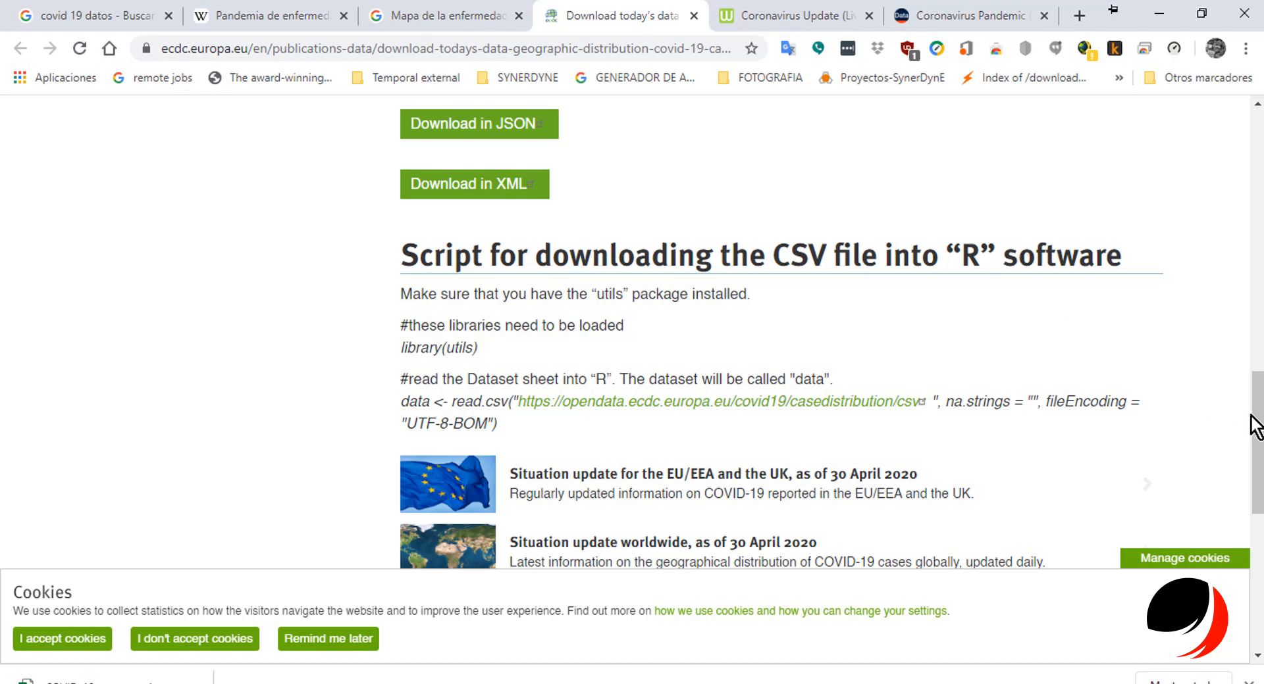
left_click_drag(1253, 427, 1253, 450)
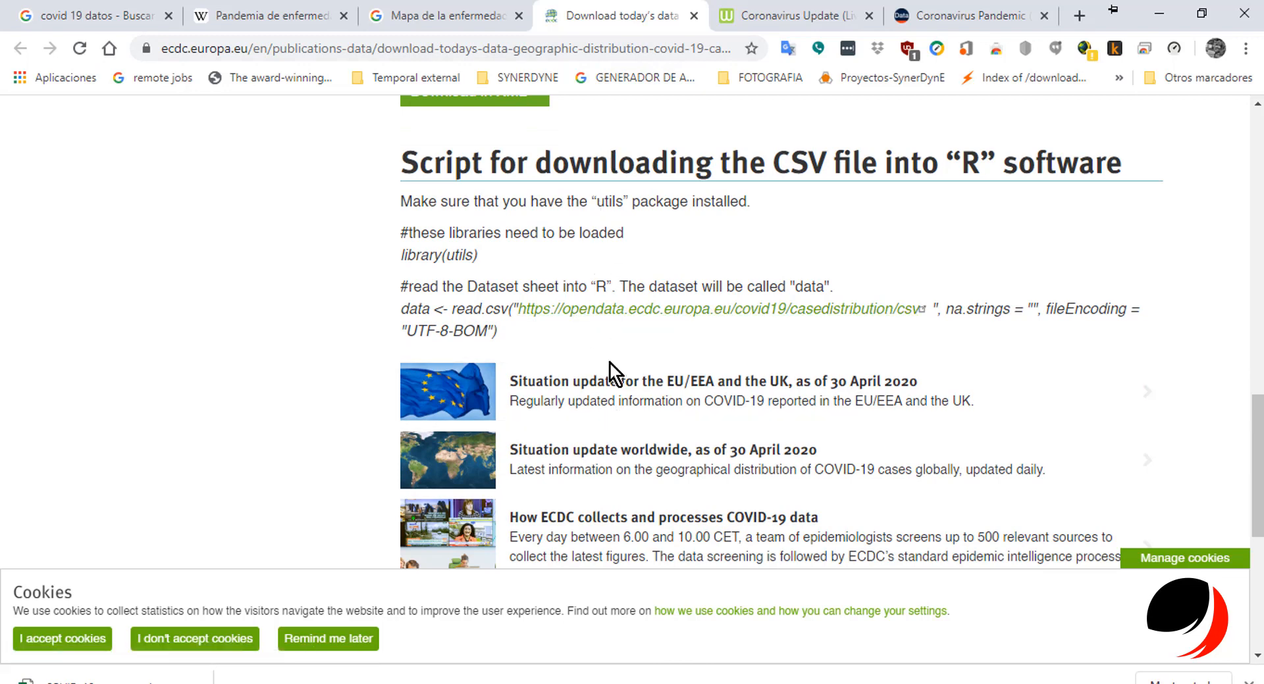
Examine Worldometer's table of reported coronavirus cases and deaths by country, including its columns and country rows.
left_click(787, 13)
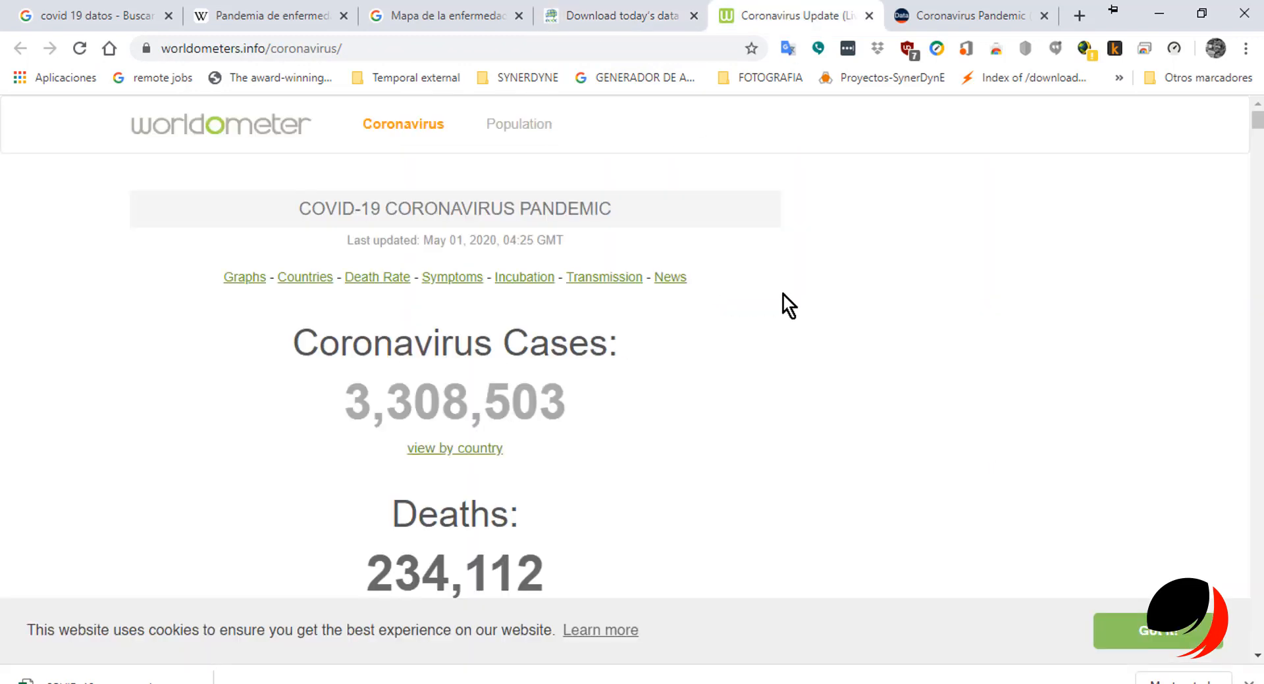
left_click_drag(1258, 125, 1261, 172)
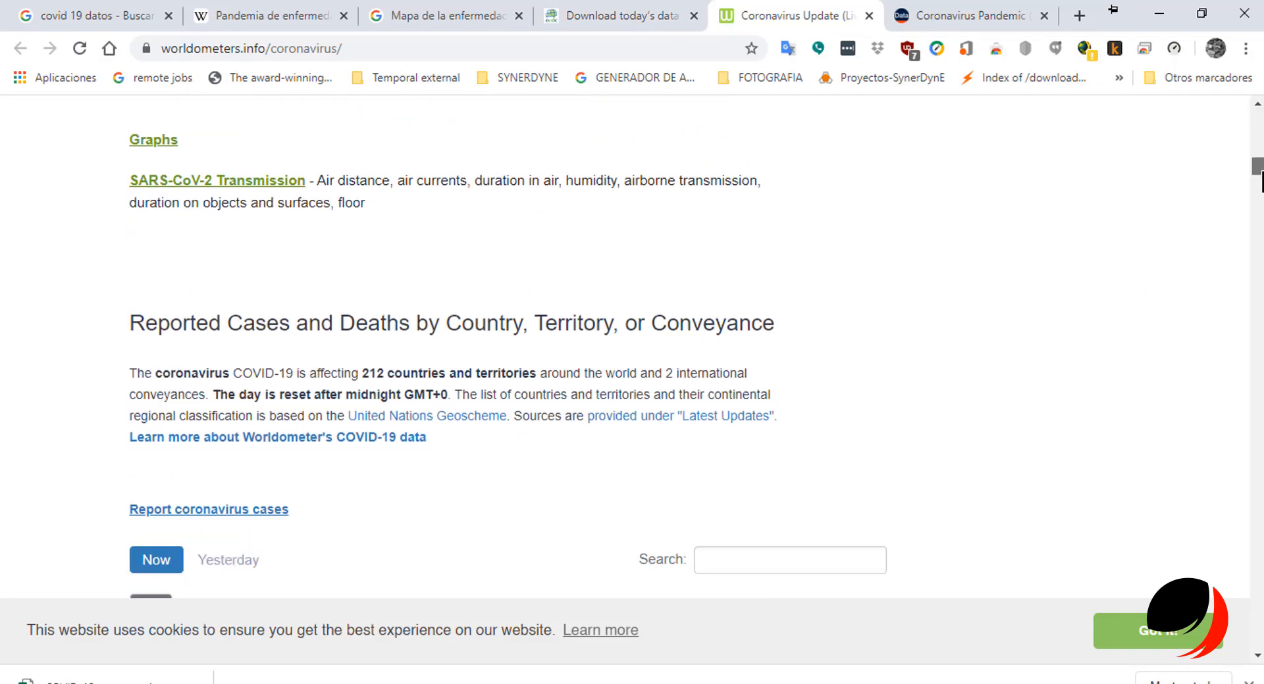
scroll(919, 270, "down", 3)
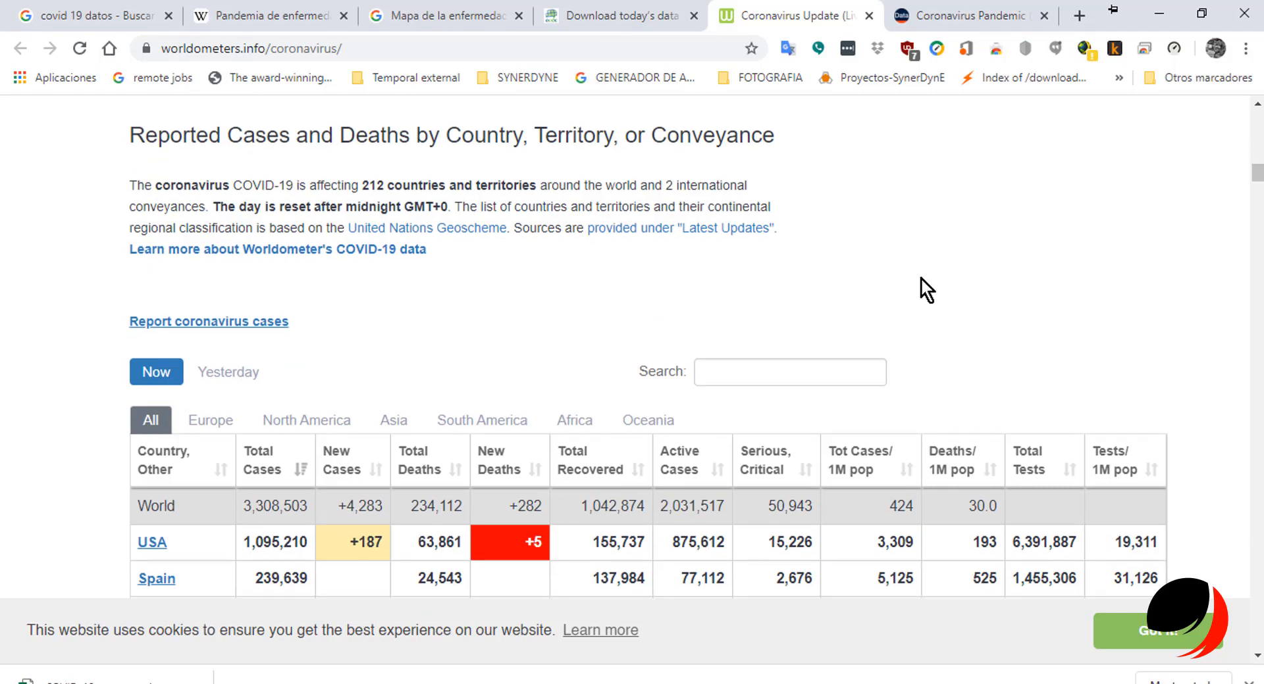
scroll(920, 278, "down", 5)
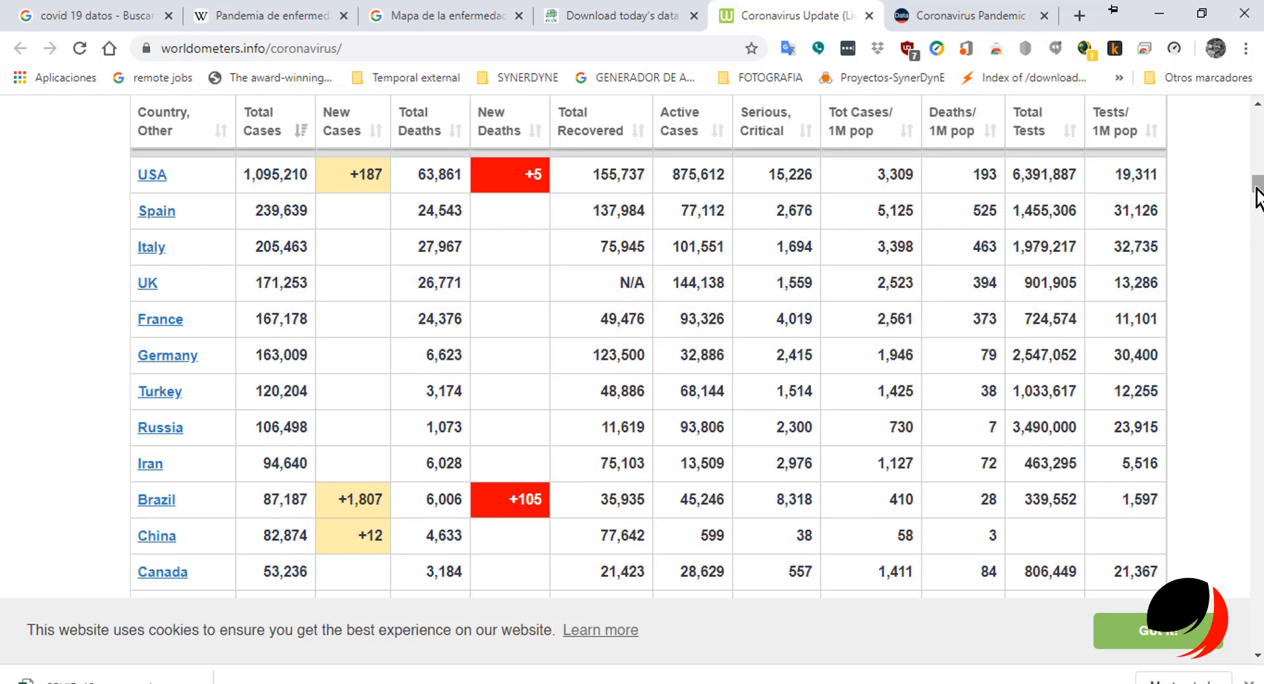
mouse_move(1259, 191)
left_mouse_down()
mouse_move(1258, 552)
mouse_move(1259, 171)
left_mouse_up()
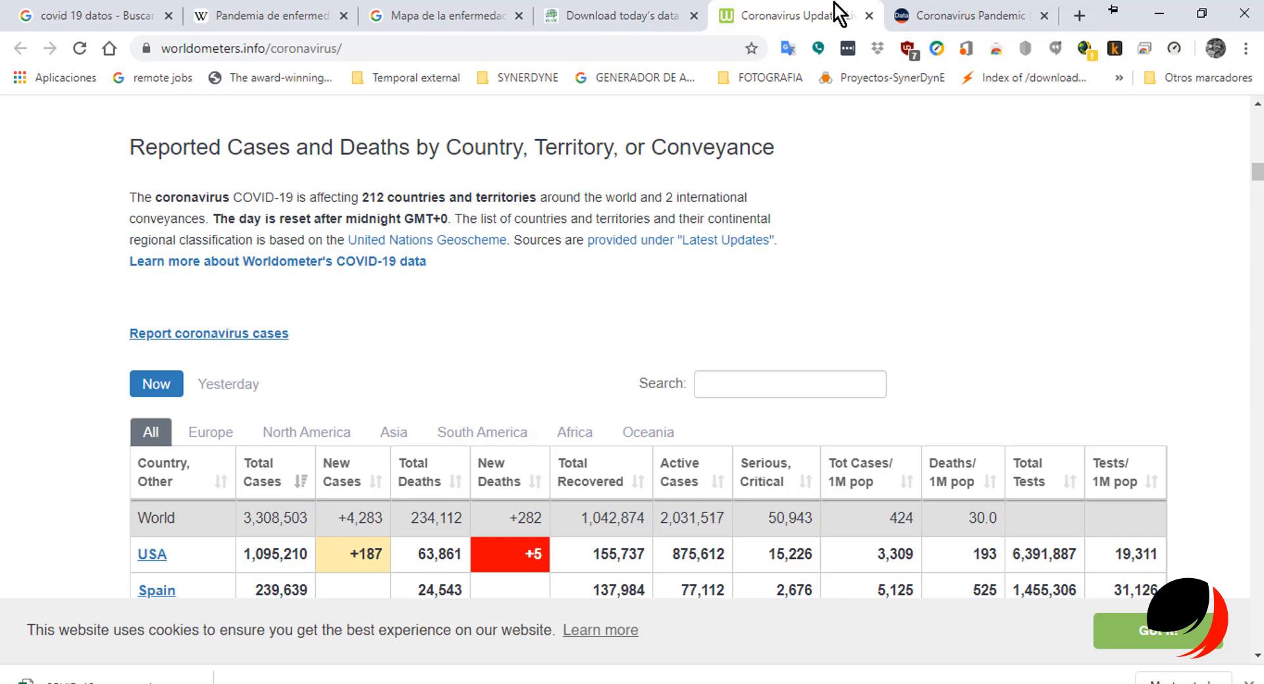
Check the Our World in Data coronavirus page's header and update information, and compare it with the other open source pages.
left_click(980, 7)
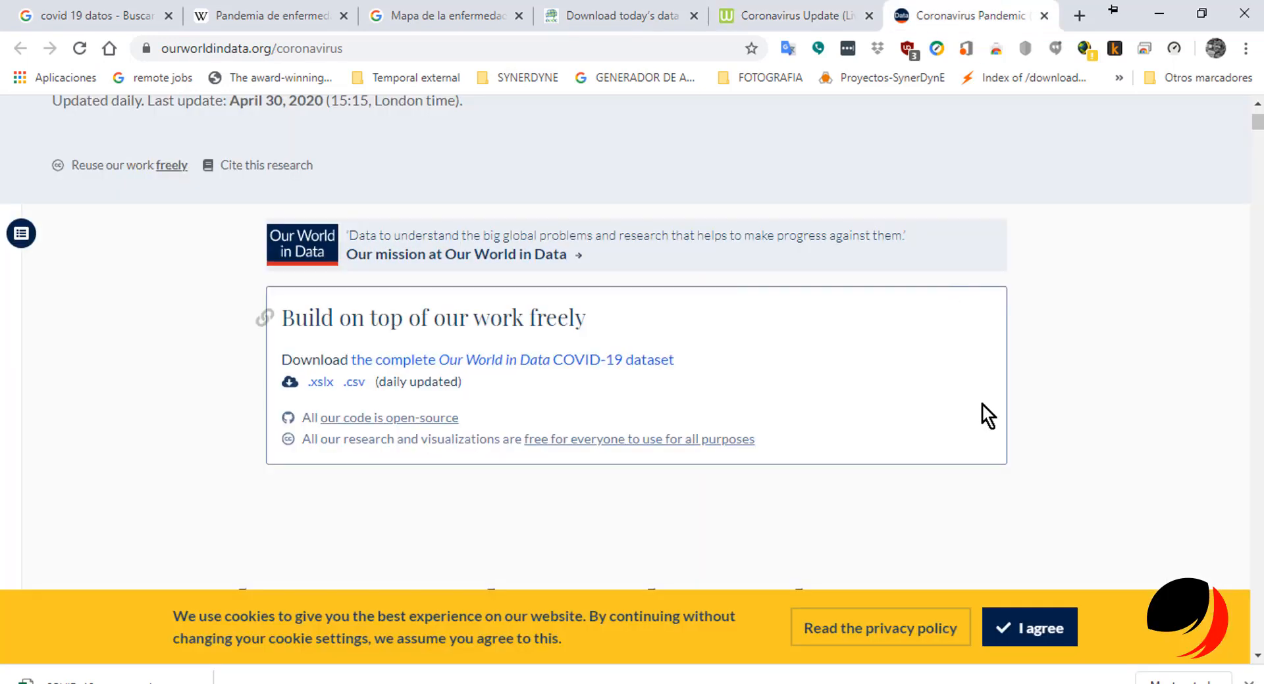
scroll(835, 374, "up", 5)
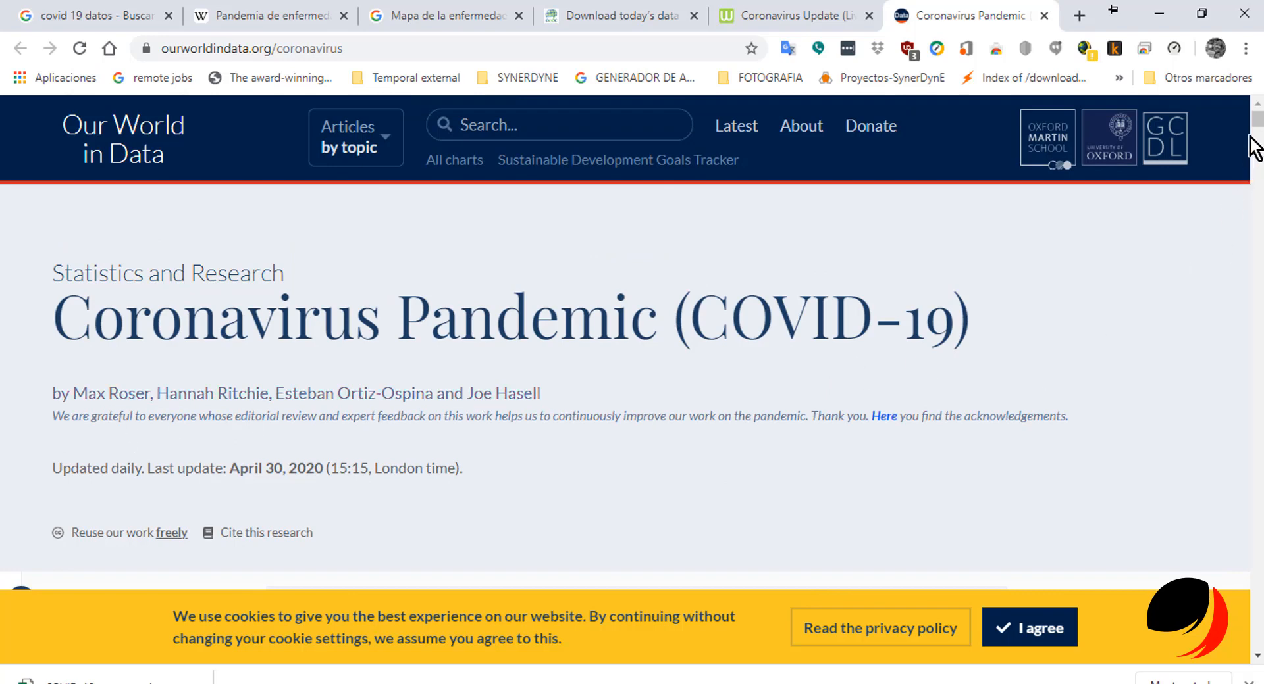
left_click_drag(1254, 124, 1257, 131)
left_click(477, 14)
left_click(277, 14)
left_click(473, 13)
left_click(633, 15)
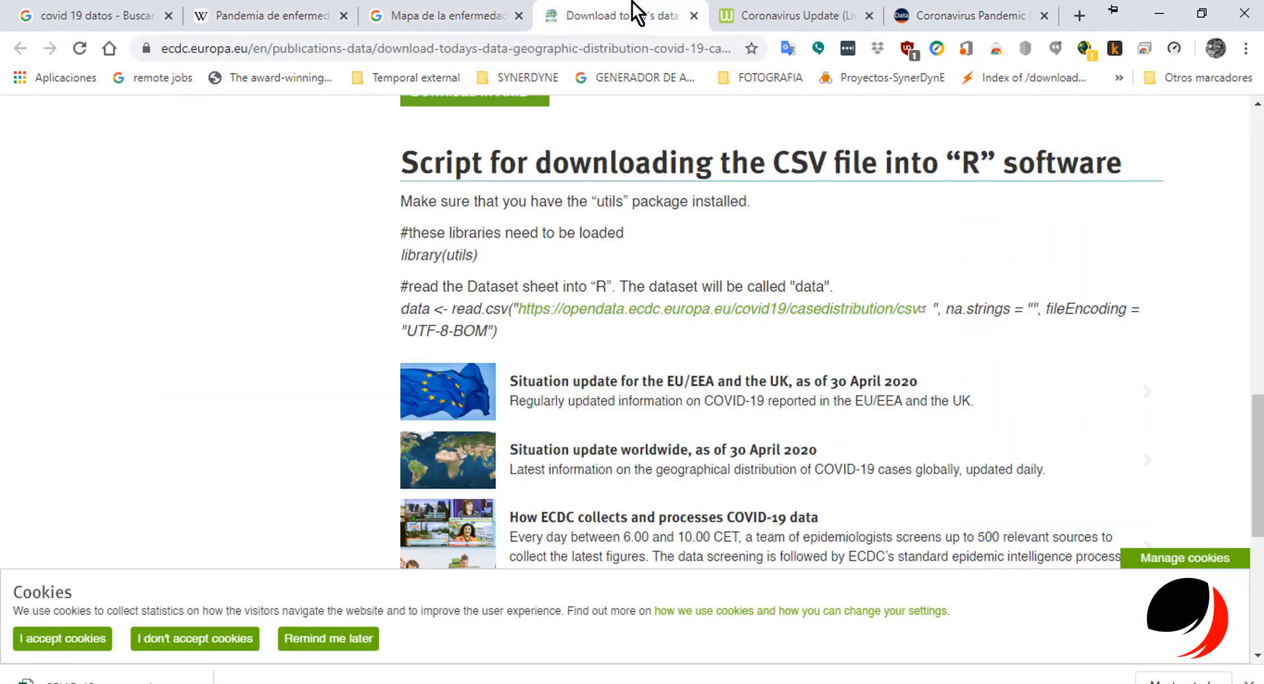
left_click(757, 15)
left_click(938, 9)
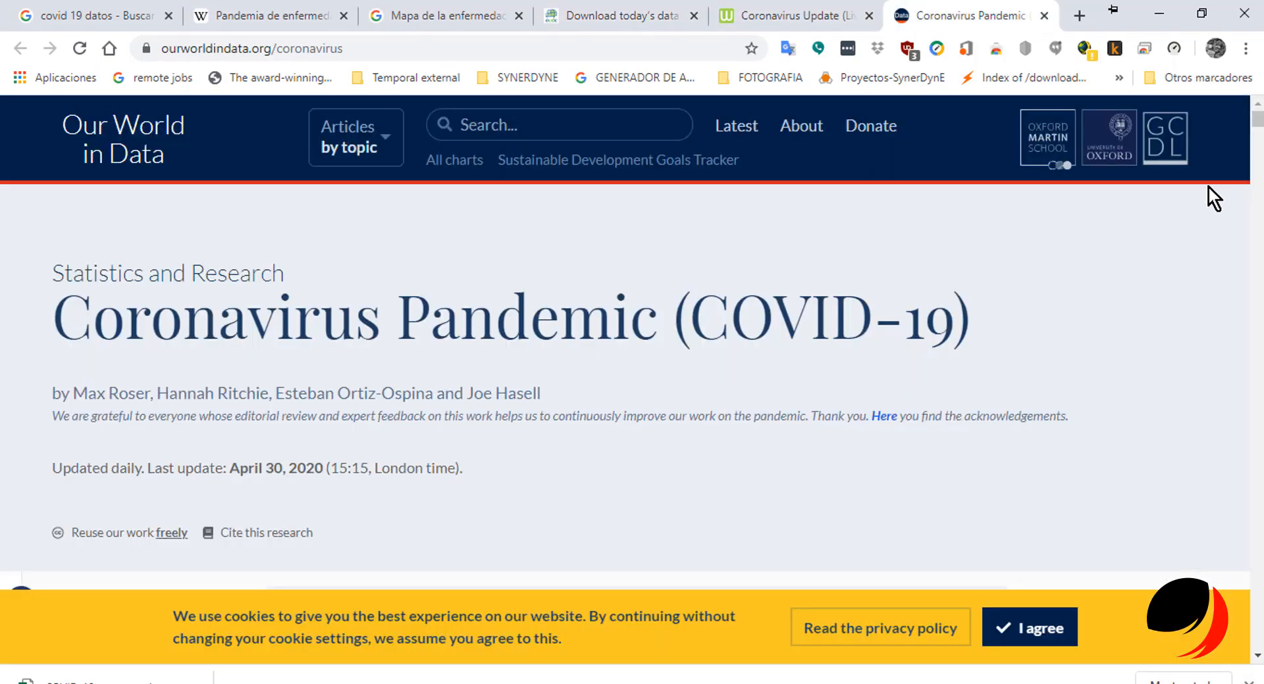
Review the XLSX and CSV dataset downloads and the confirmed-deaths charts on the Our World in Data page.
left_click_drag(1258, 122, 1258, 121)
scroll(1036, 450, "down", 8)
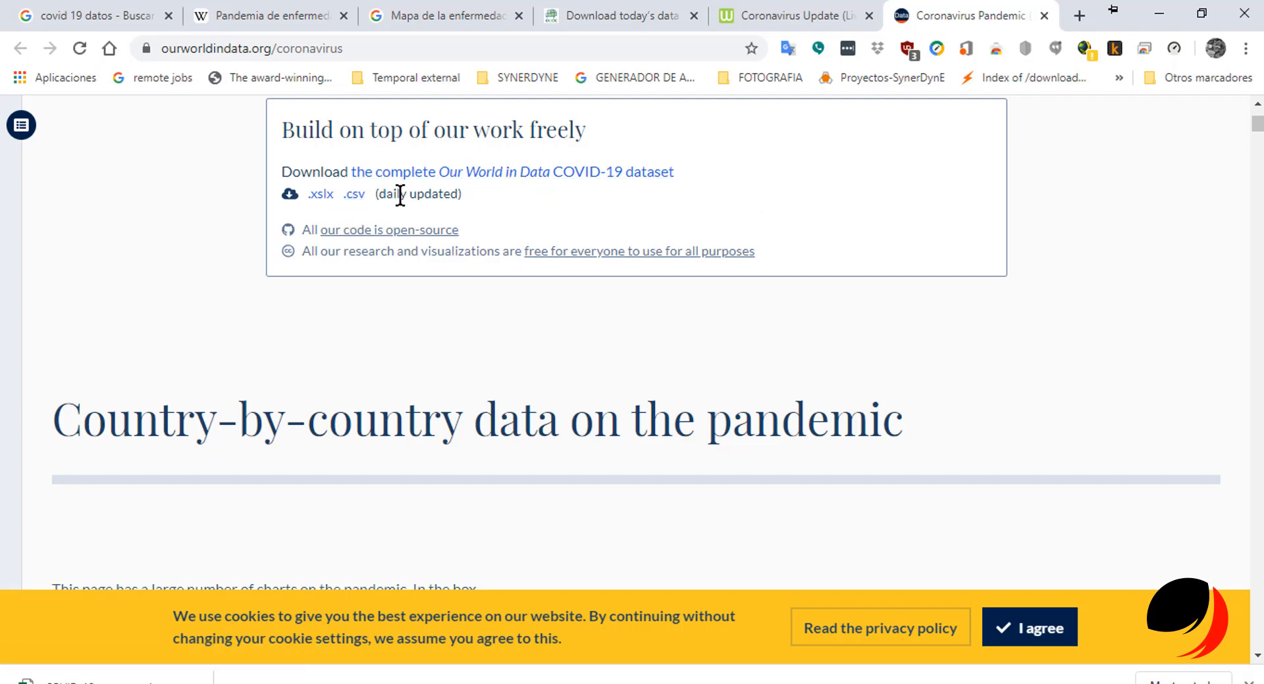
scroll(1134, 360, "down", 10)
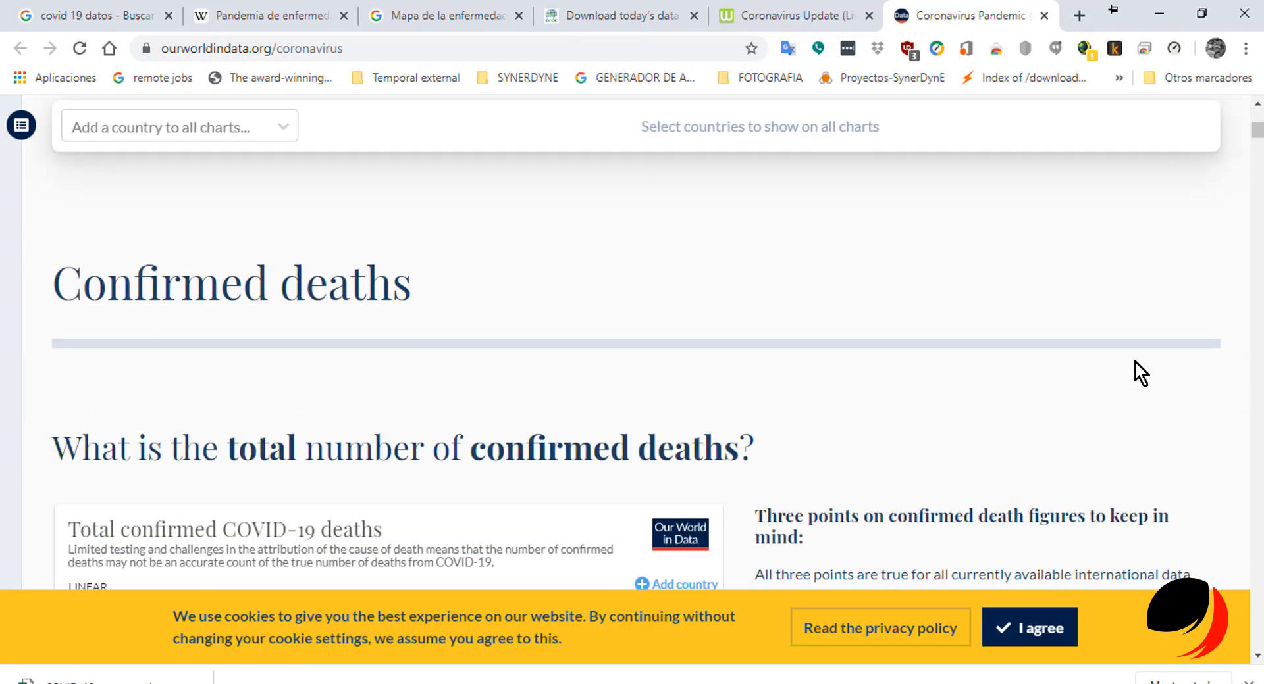
scroll(1135, 361, "down", 10)
scroll(1132, 361, "up", 4)
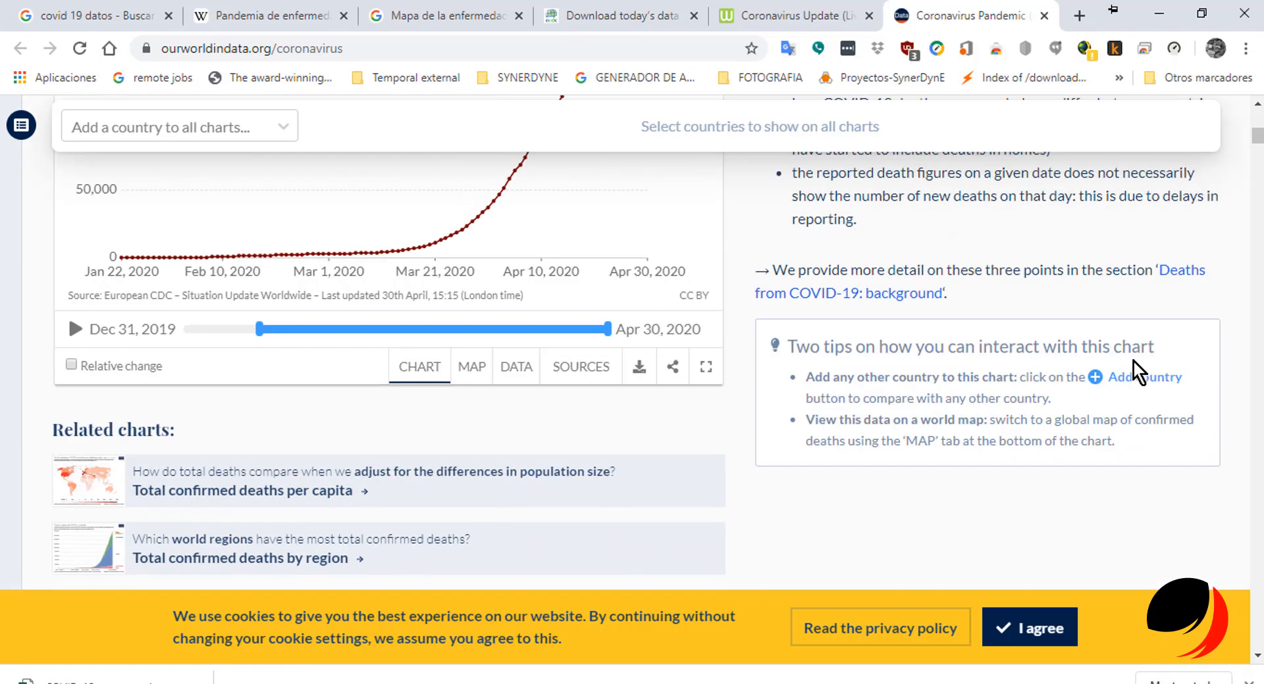
scroll(1132, 360, "up", 4)
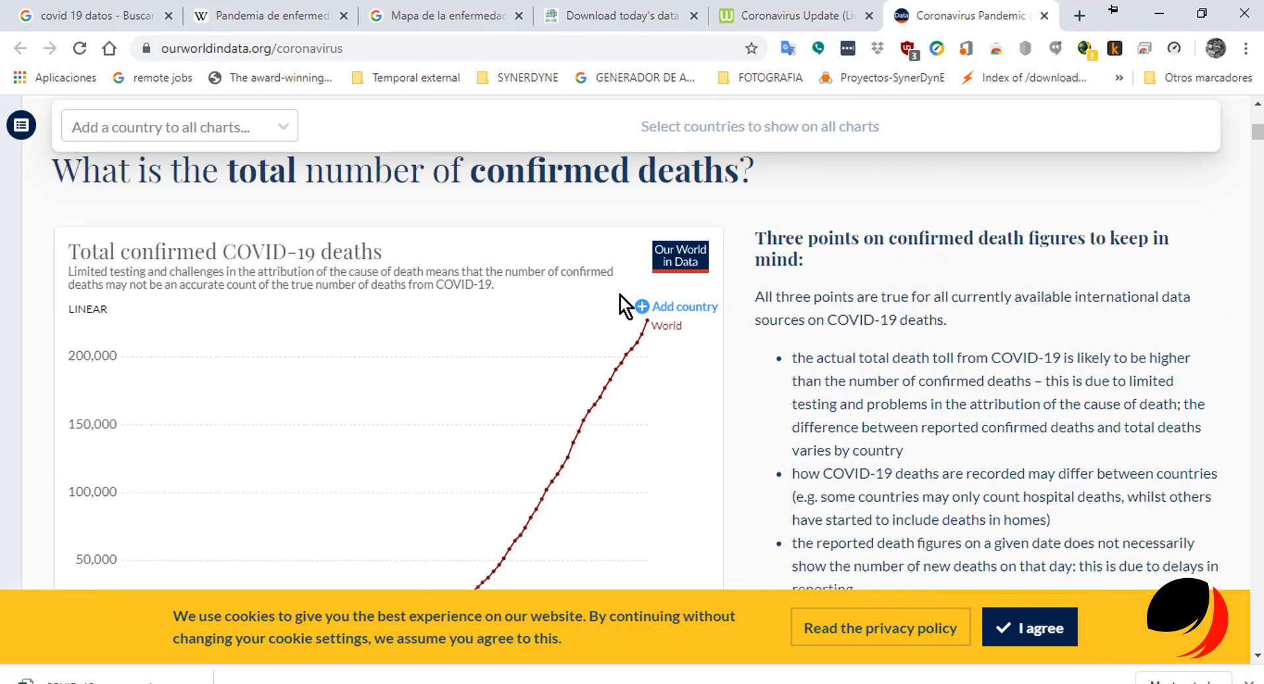
scroll(618, 295, "down", 15)
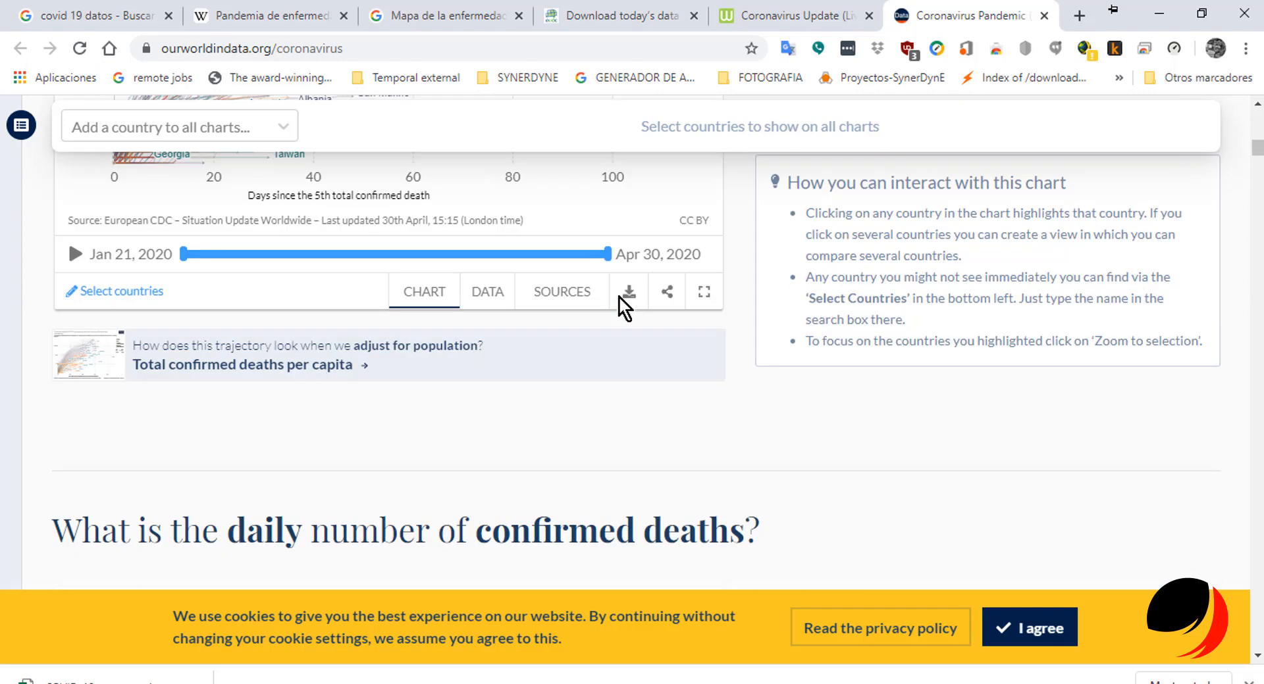
scroll(618, 295, "down", 3)
scroll(618, 295, "up", 5)
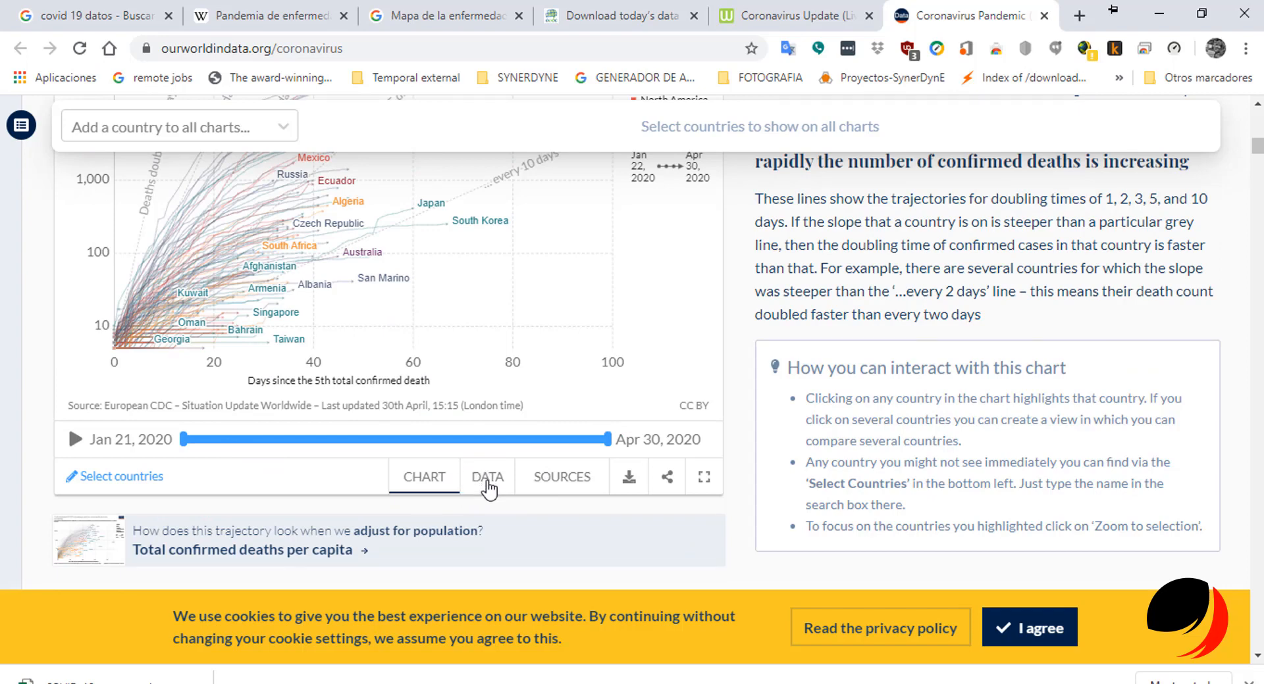
View the CSV download option of the chart on how rapidly confirmed deaths are increasing, and return to its chart view.
left_click(488, 491)
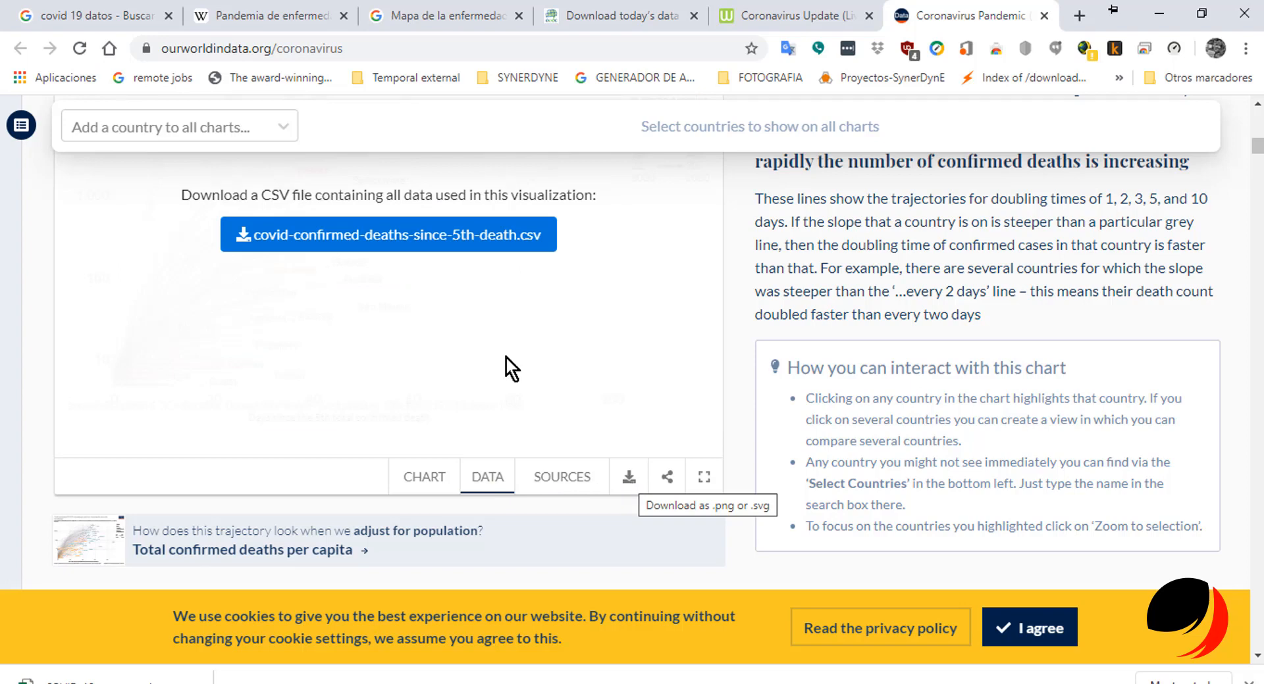
left_click(441, 478)
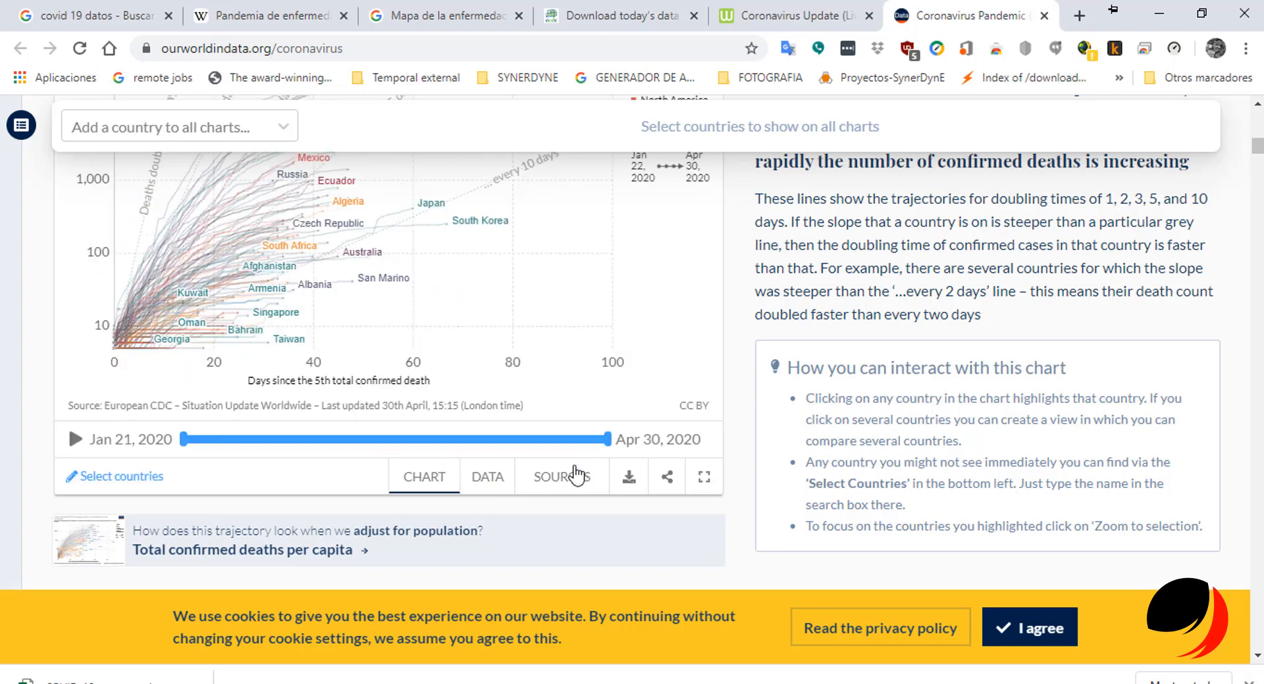
scroll(494, 357, "up", 4)
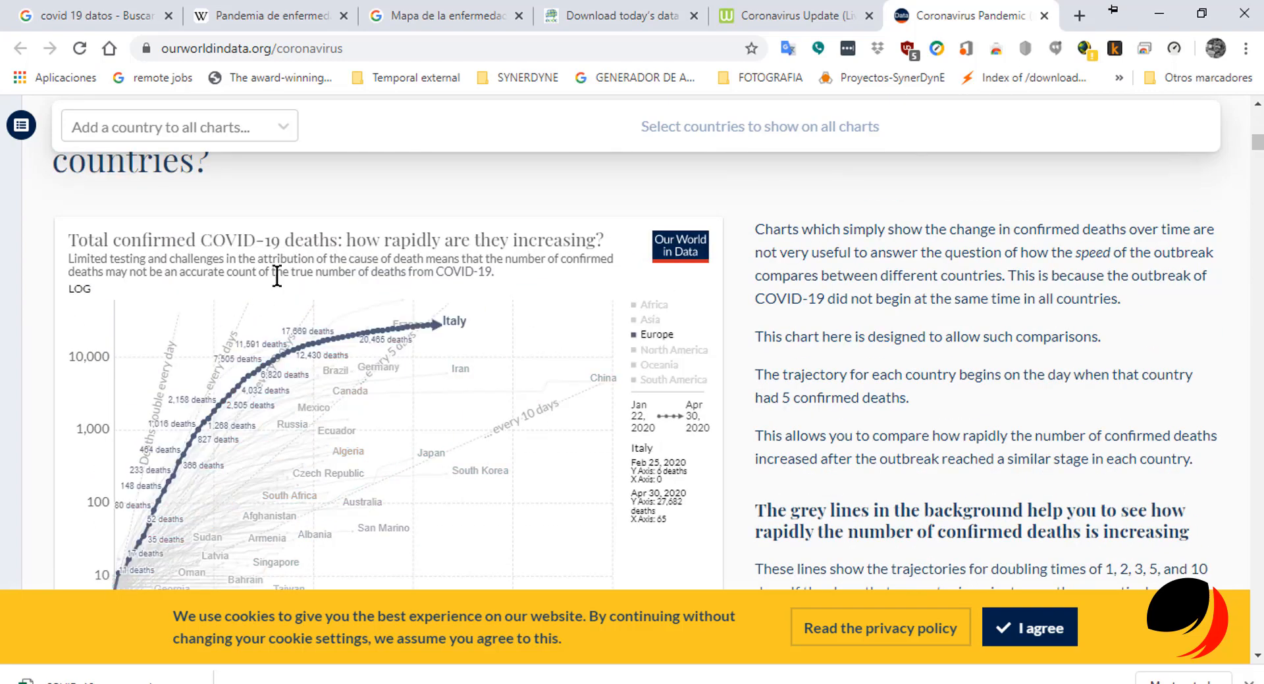
scroll(577, 414, "down", 5)
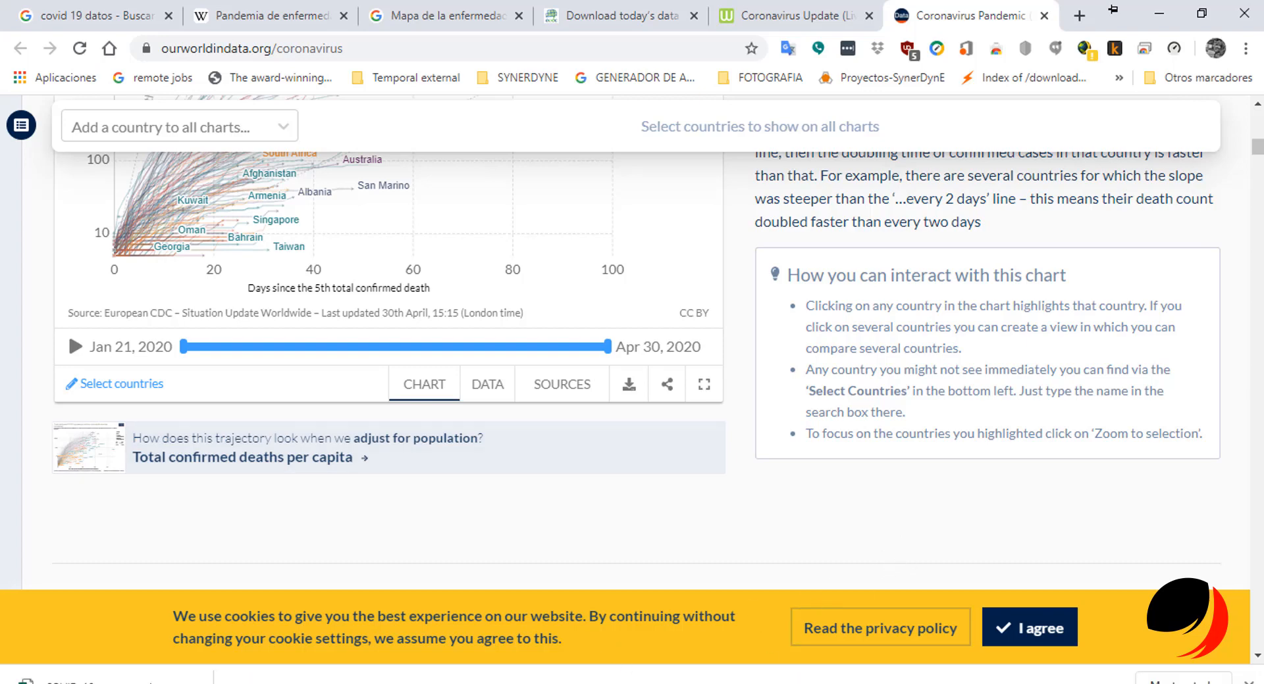
Switch to the Ejercicio.xlsx workbook in Excel and extend cell D3 on sheet F 1 to read "Objetivo - OBJETO".
left_click(248, 682)
left_click(334, 619)
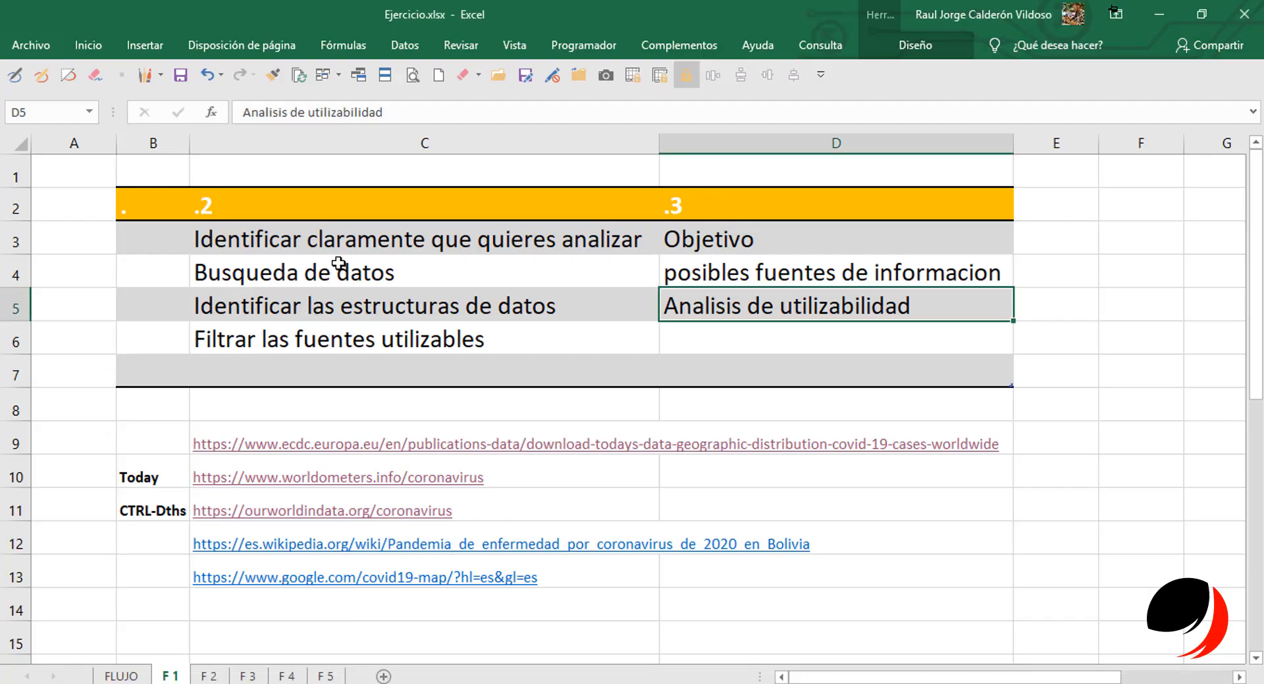
left_click(787, 259)
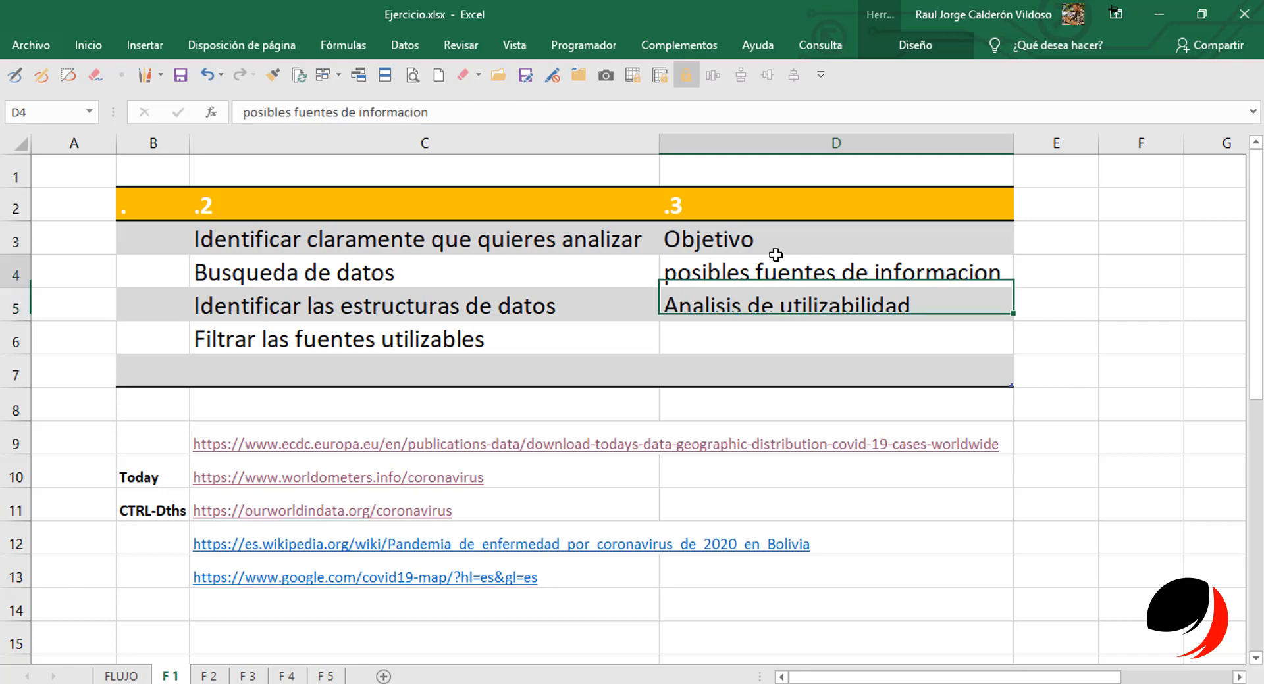
left_click(740, 240)
left_click(399, 115)
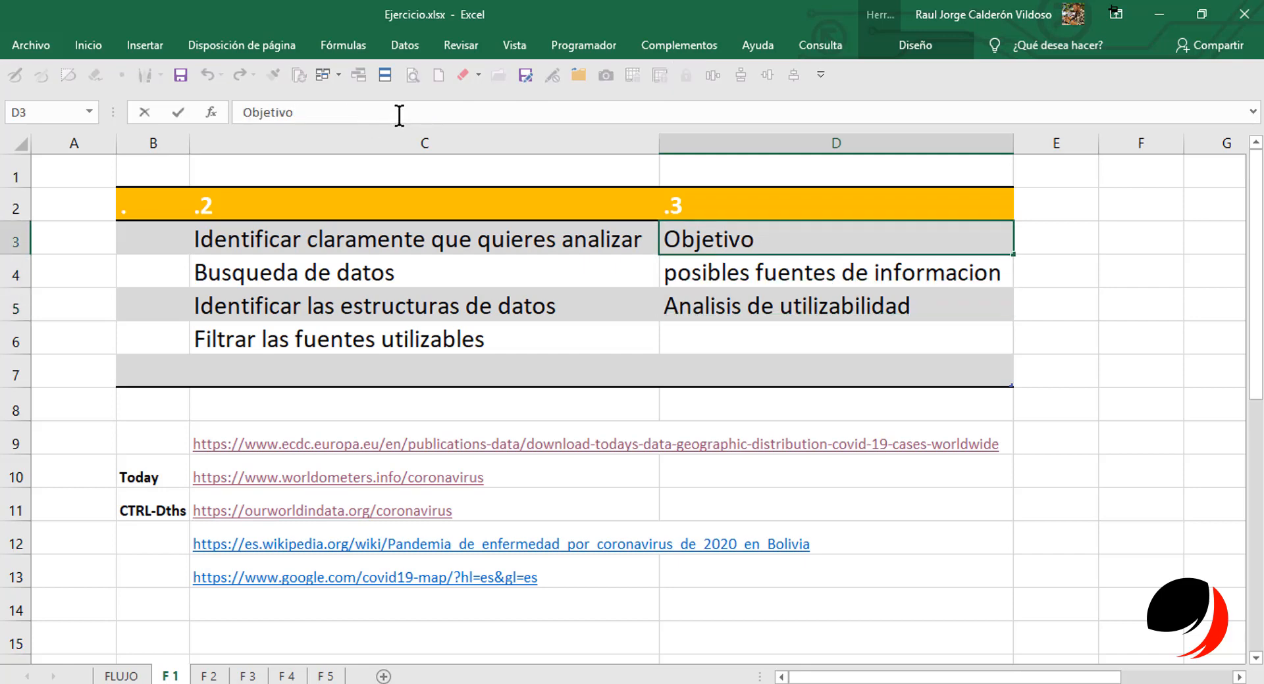
type("- OBJETO")
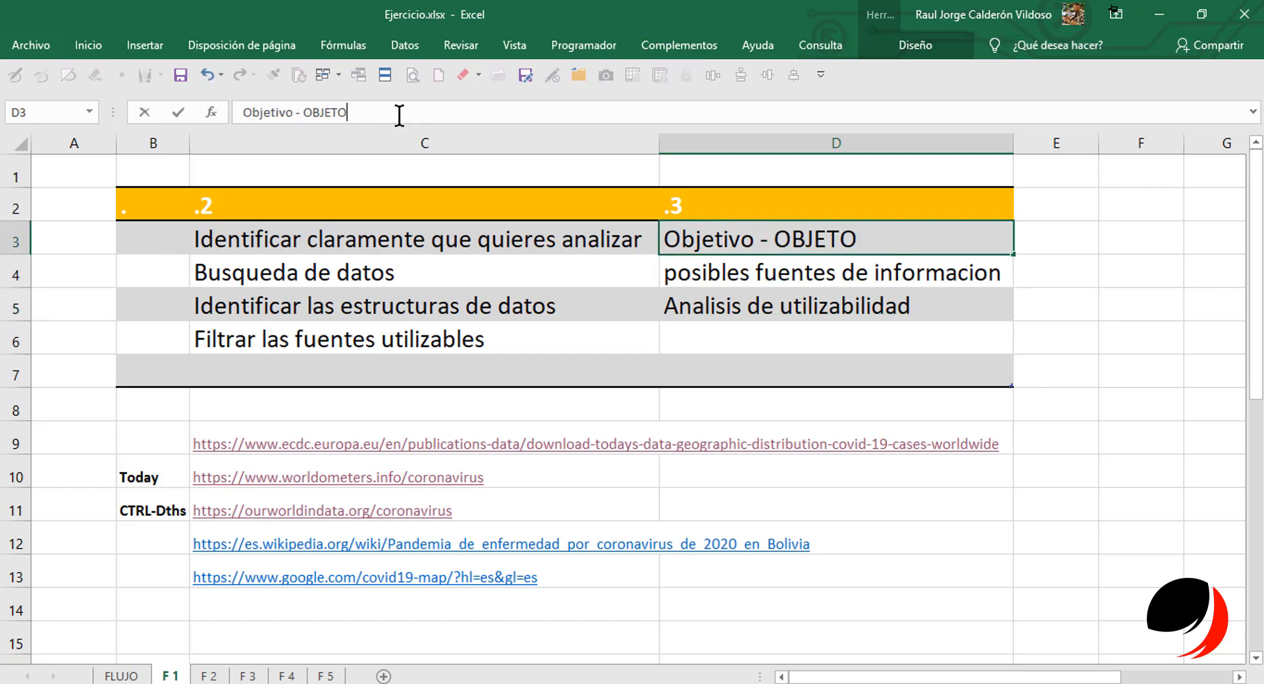
key("Return")
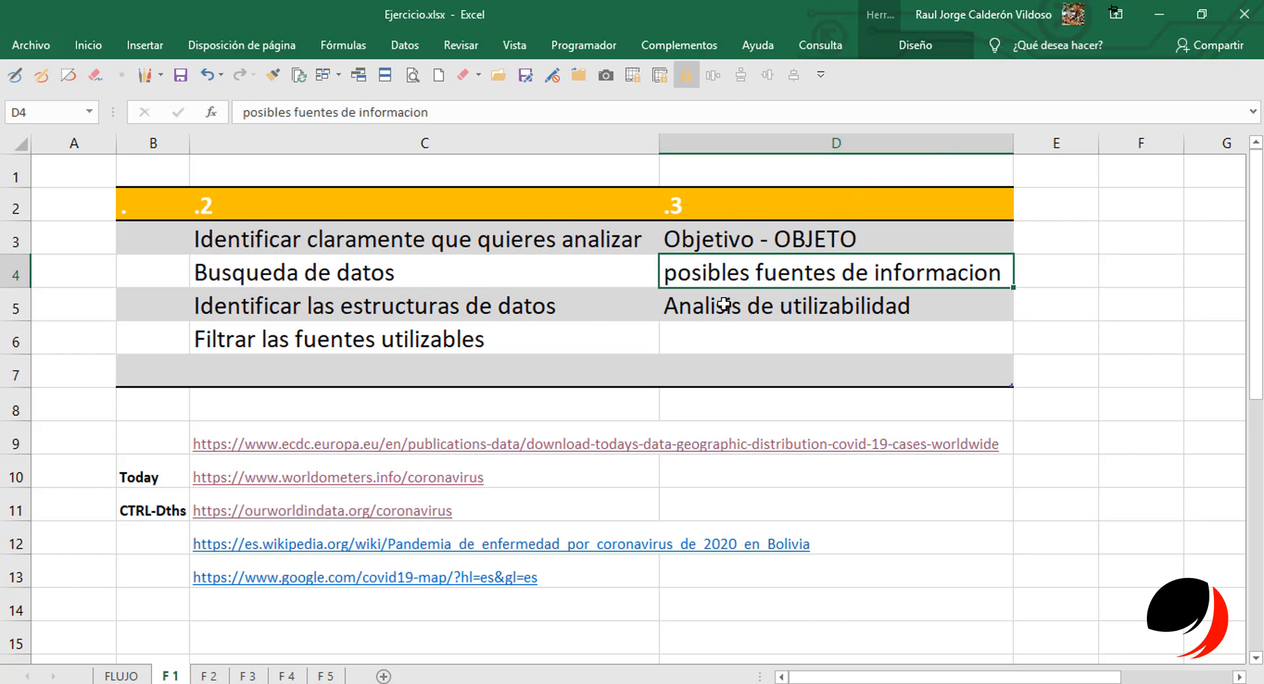
Review the sheet F 1 rows on identifying data structures, analysing usability and filtering the usable sources.
left_click_drag(575, 306, 809, 318)
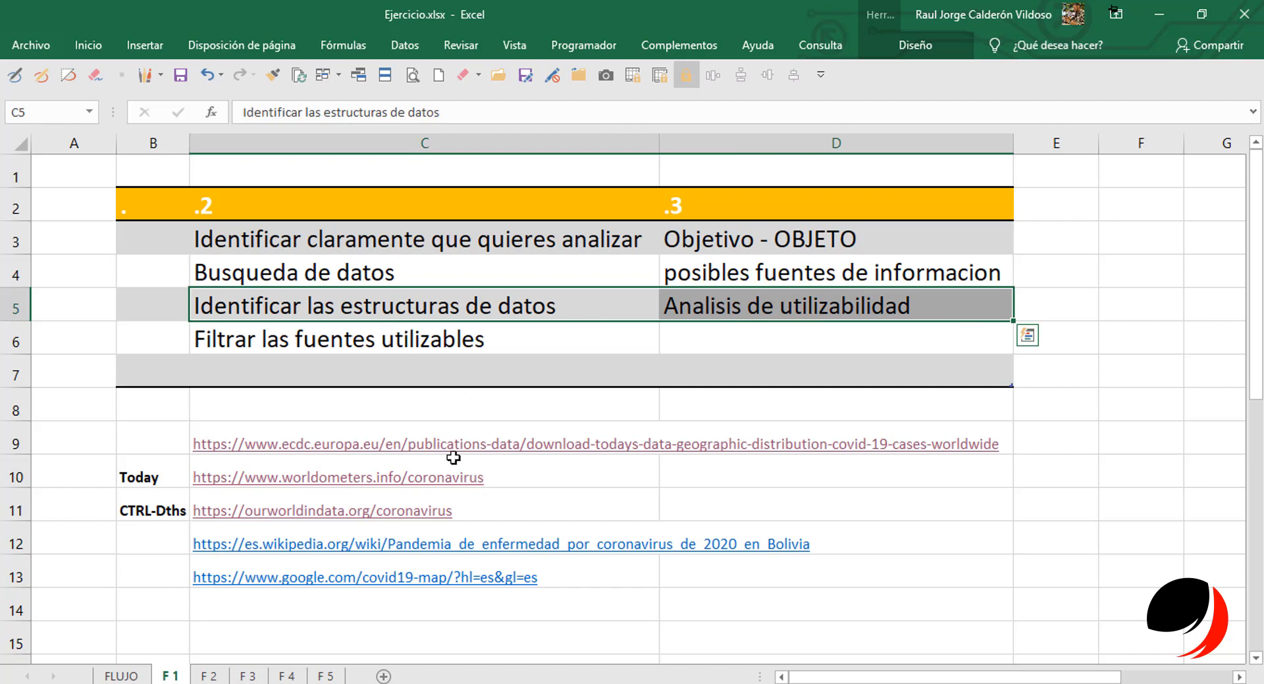
left_click(588, 340)
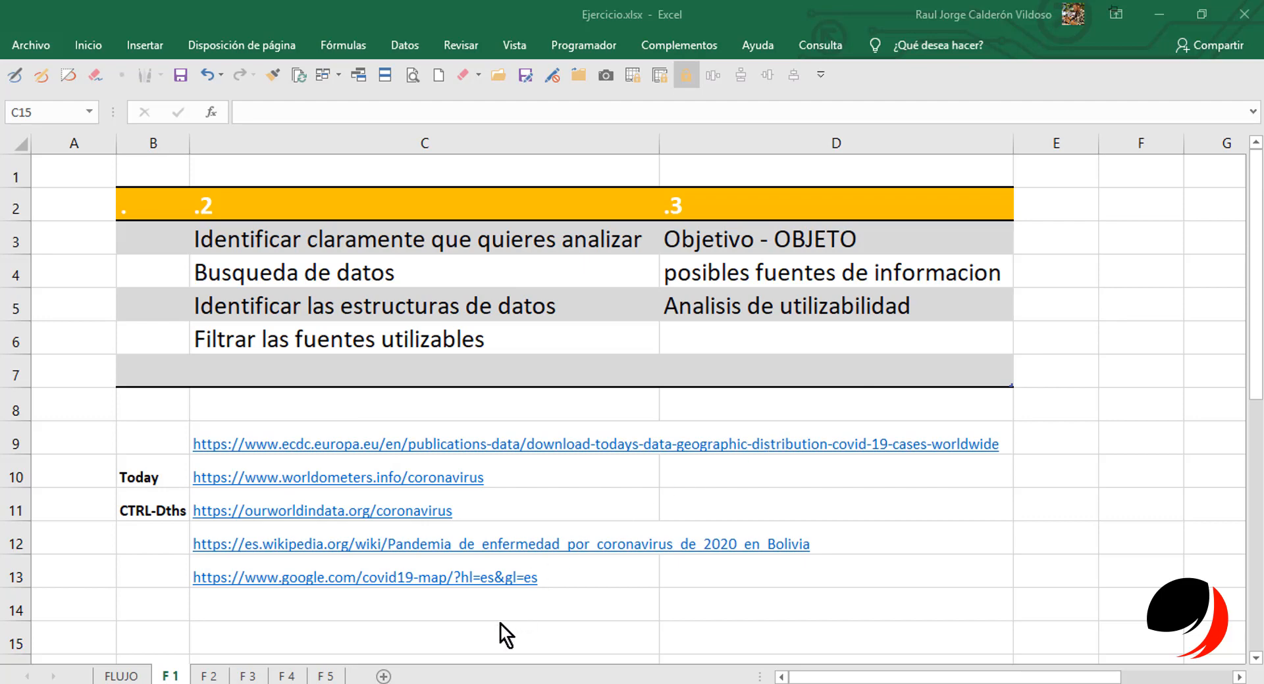
left_click(450, 636)
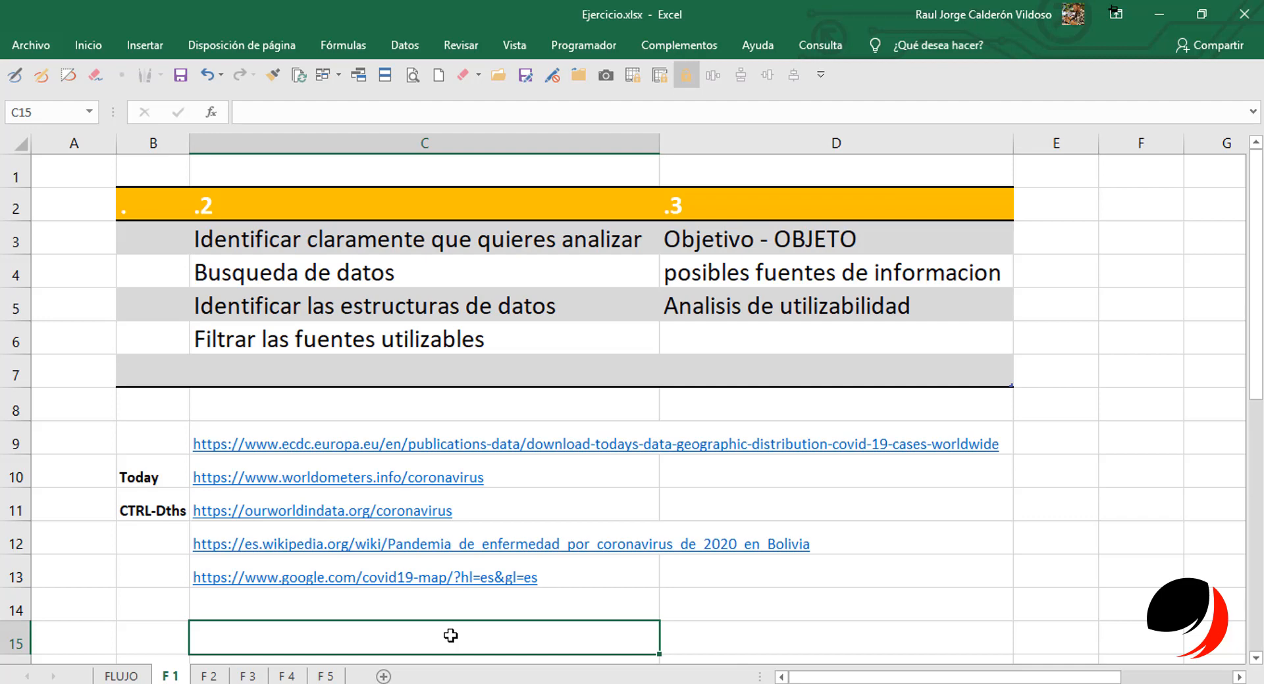
Add a new worksheet after F 5 and tick workflow item 2, "Creacion de conexiones a origenes de datos", on the FLUJO sheet.
left_click(384, 676)
left_click_drag(224, 677, 409, 671)
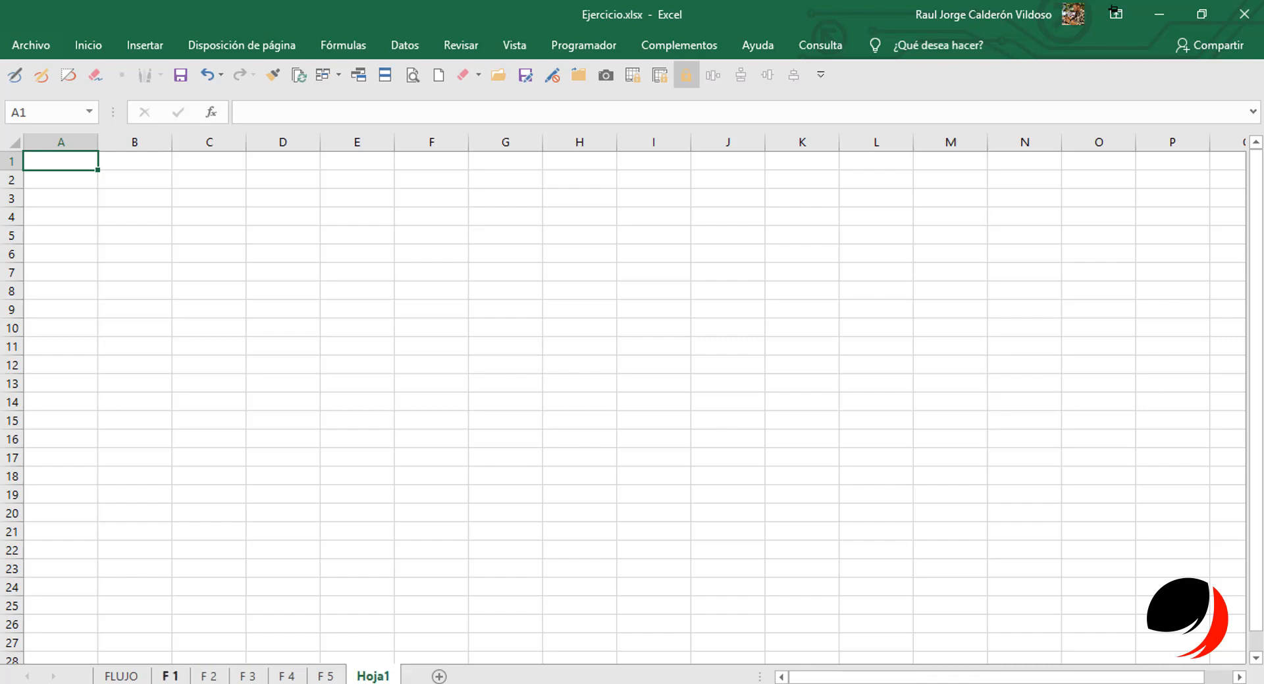
left_click(121, 677)
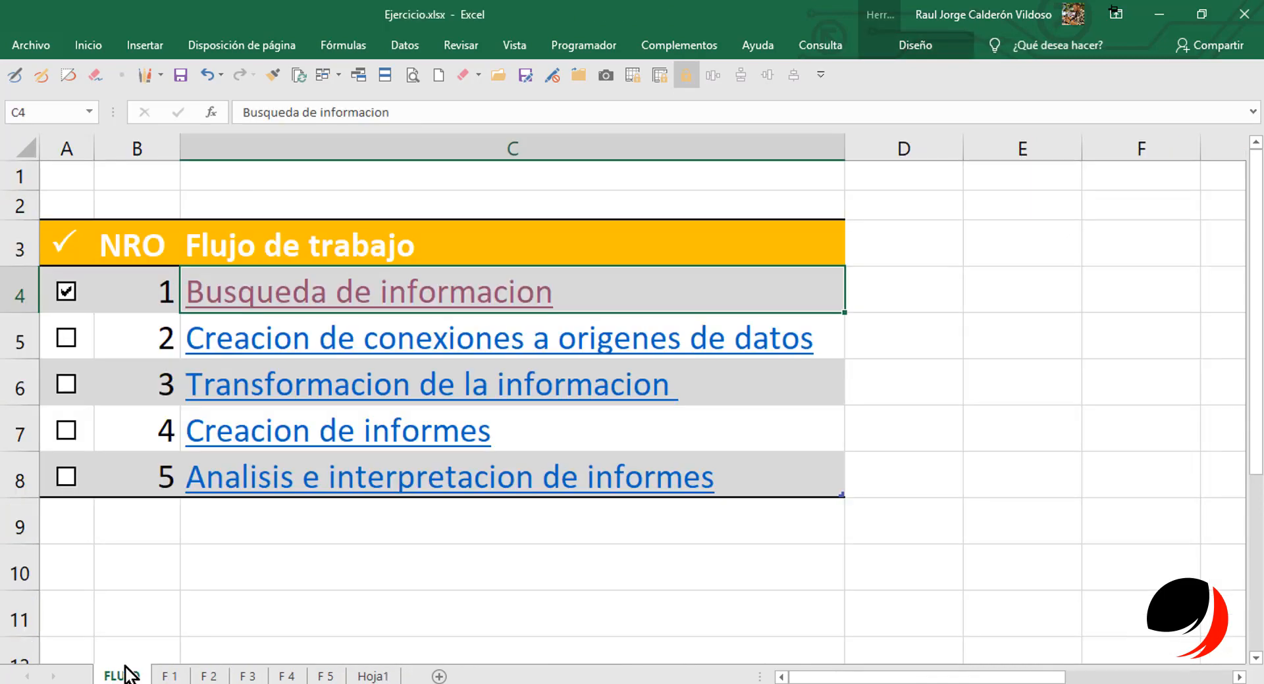
left_click(65, 338)
On sheet Hoja1, start a text file import of covid-confirmed-deaths-since-5th-death.csv from the Capsoft folder on the desktop.
left_click(372, 676)
left_click(654, 370)
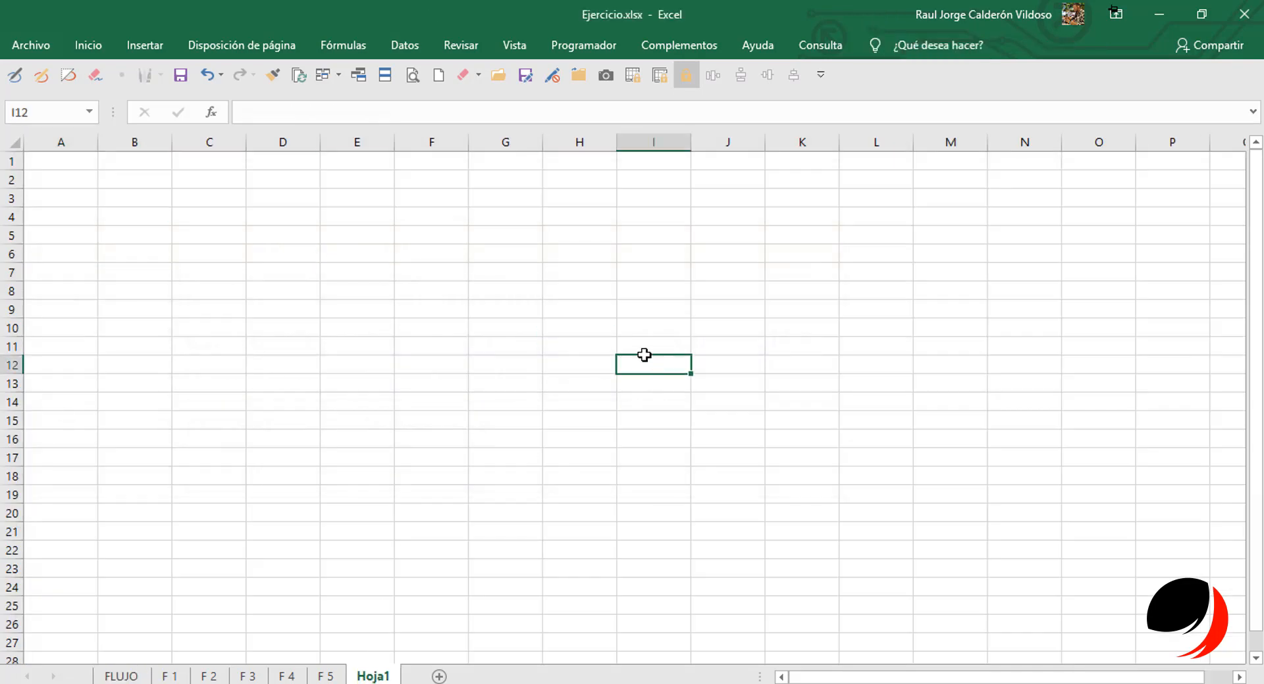
left_click(602, 328)
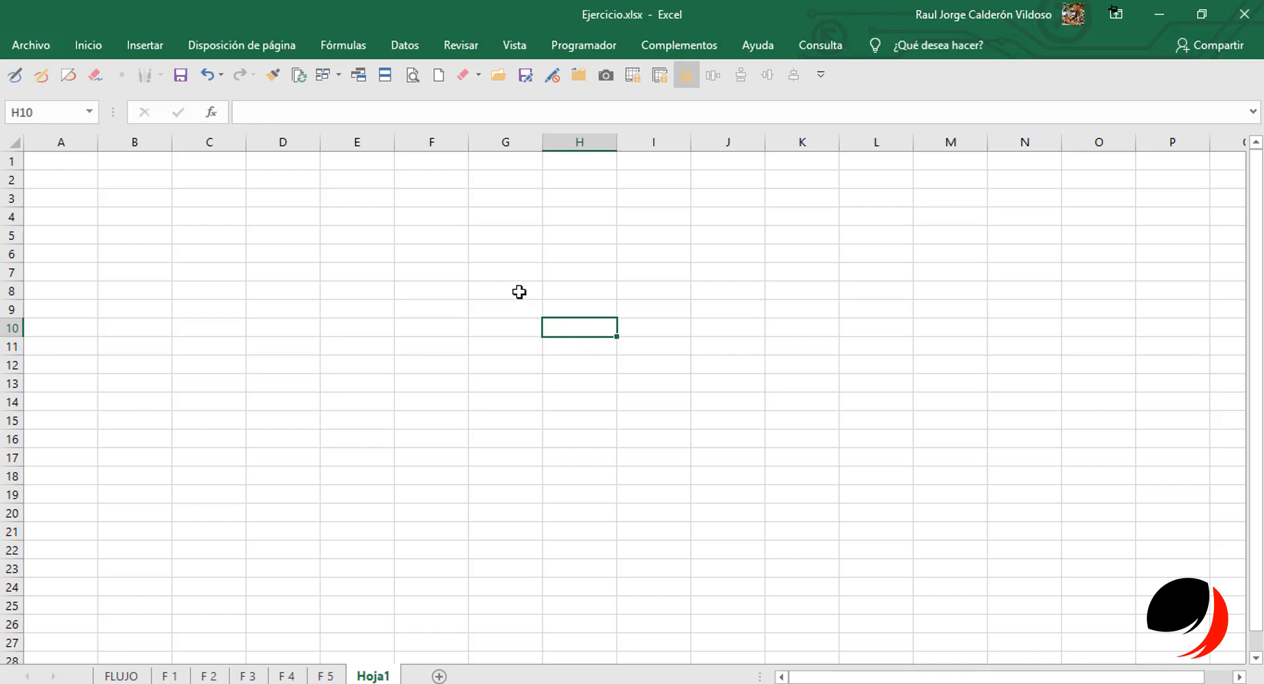
left_click(413, 50)
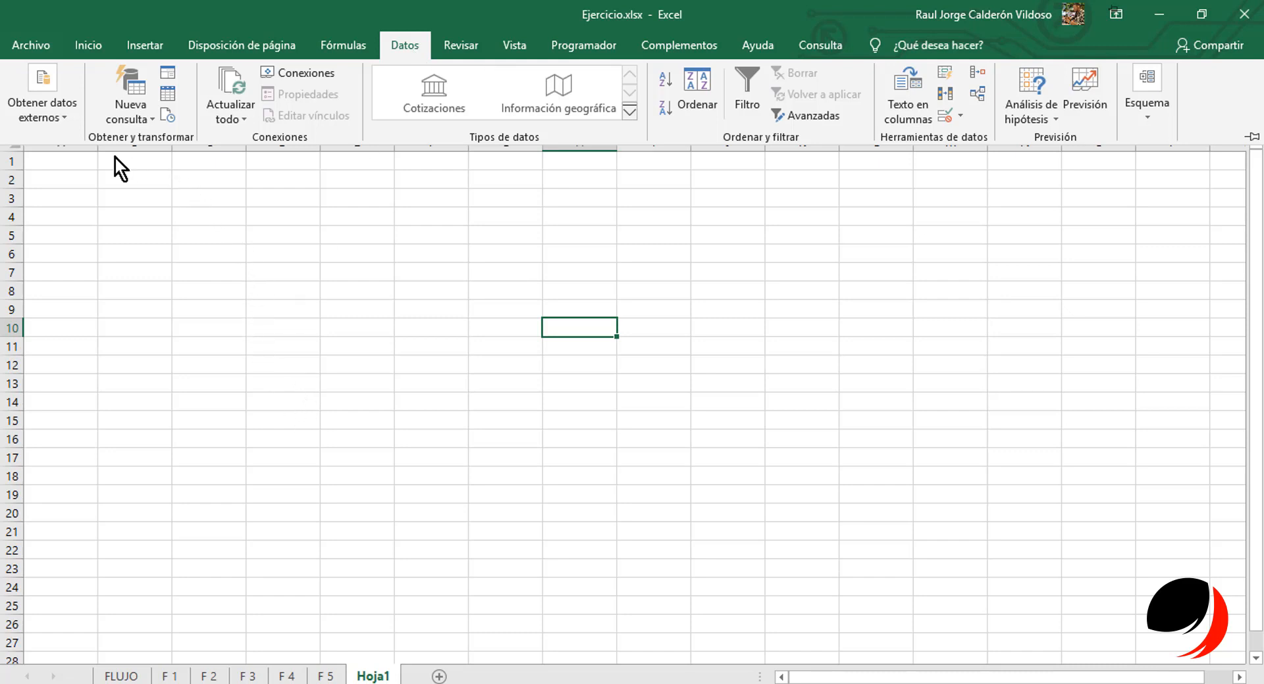
left_click(69, 132)
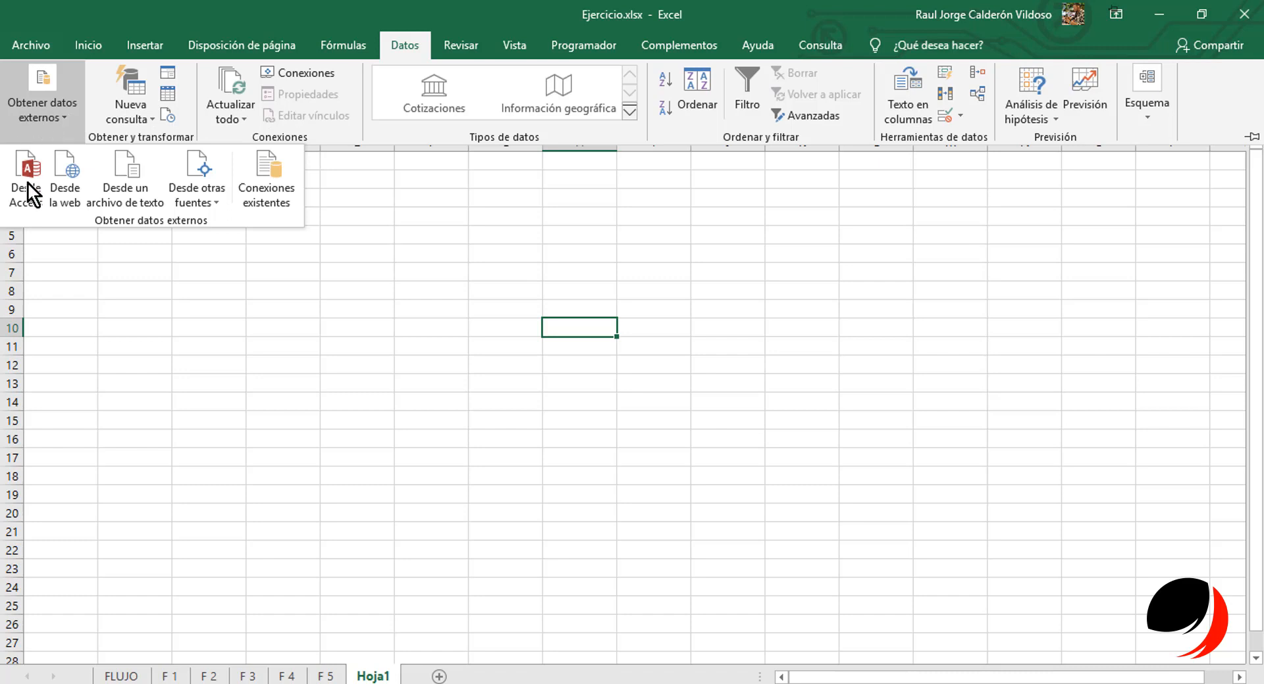
left_click(126, 193)
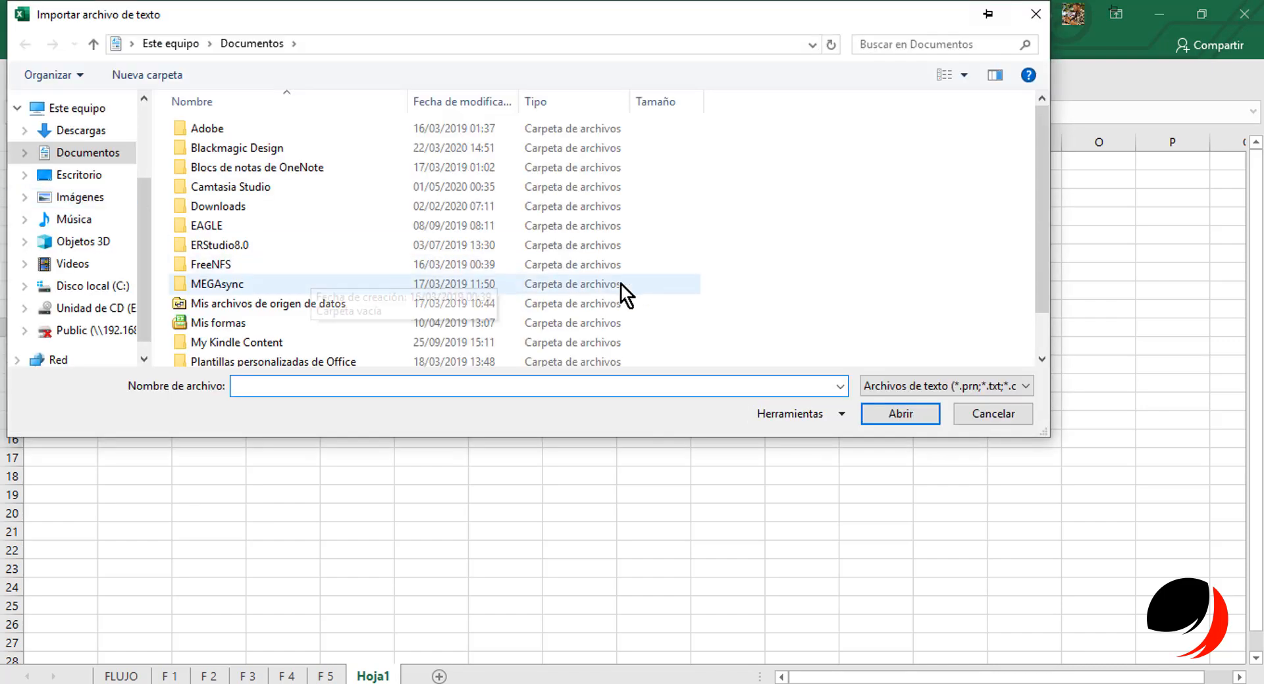
left_click_drag(1045, 210, 1044, 250)
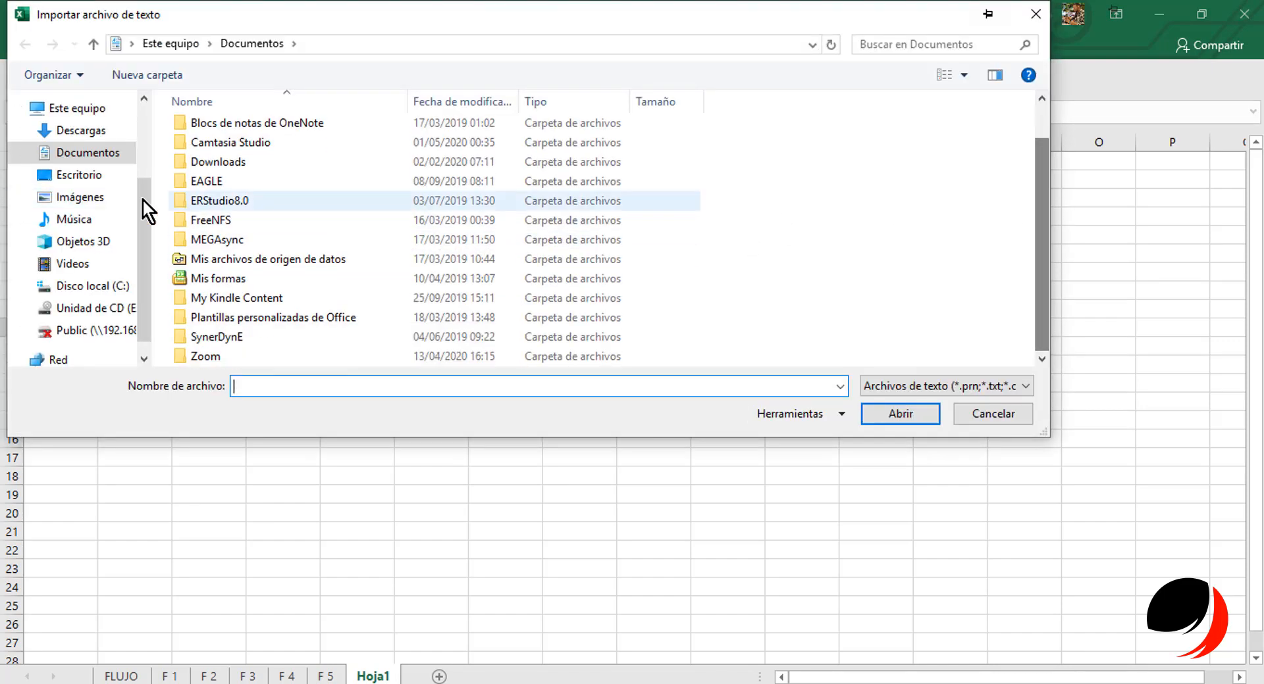
left_click(78, 174)
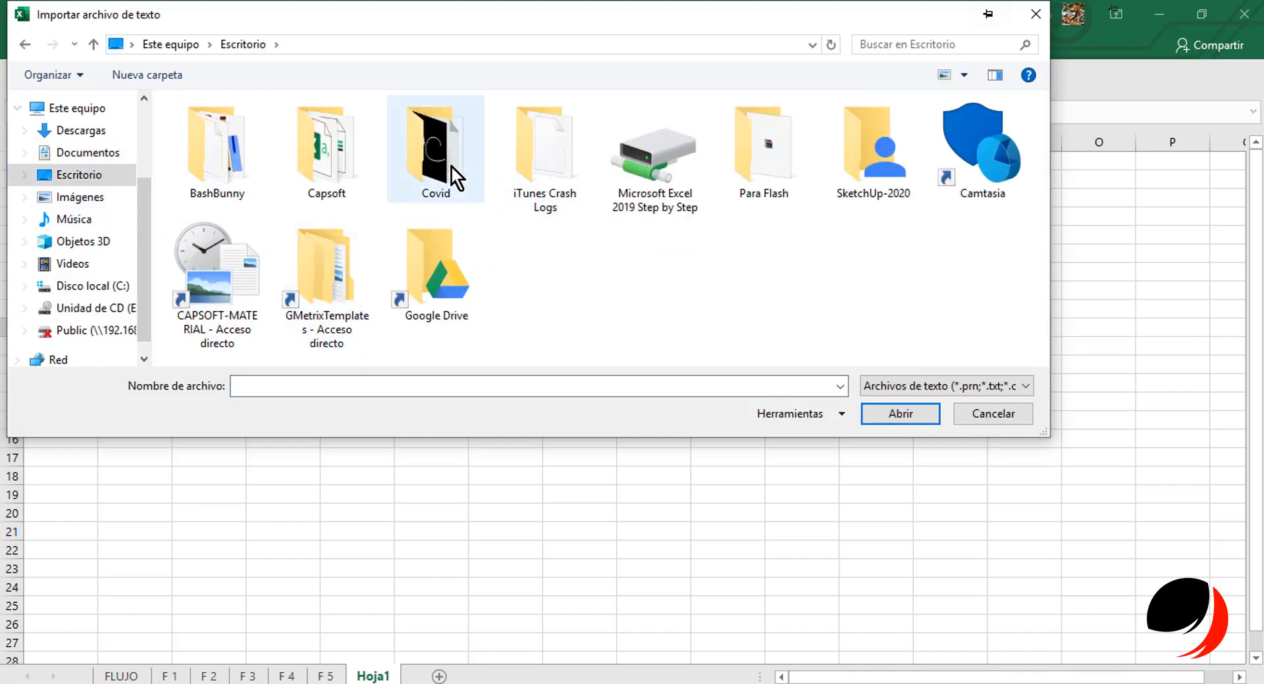
double_click(315, 144)
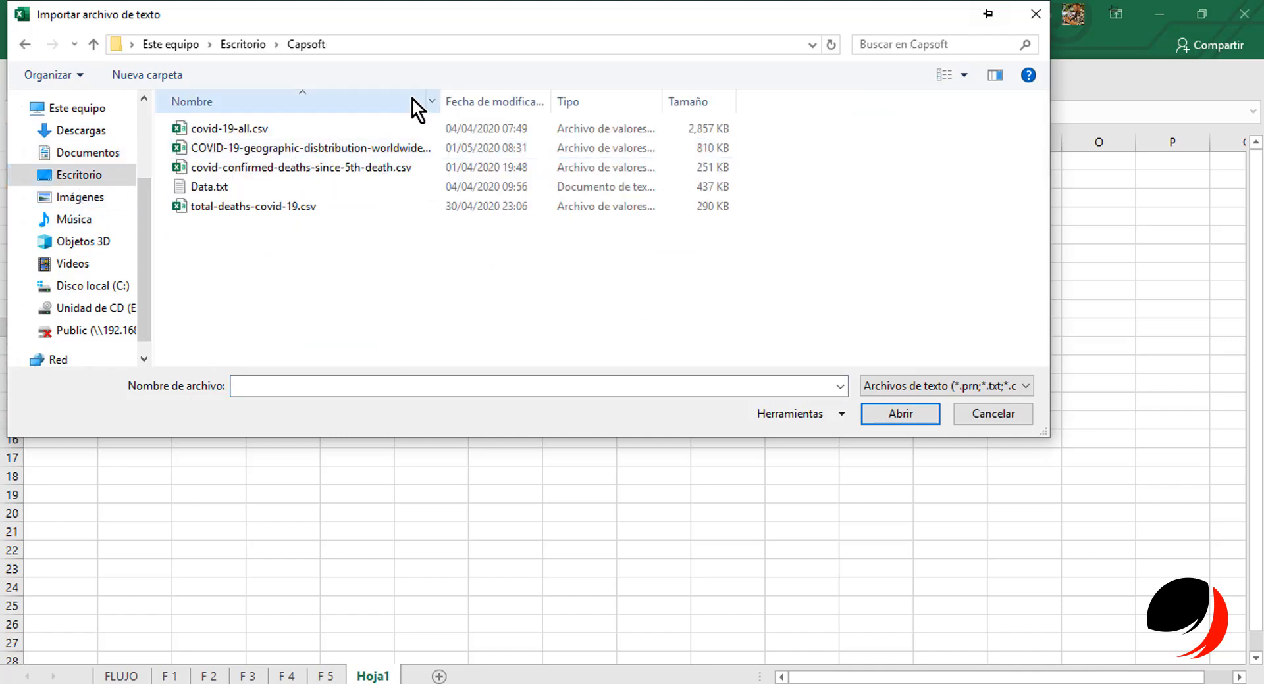
left_click_drag(443, 103, 532, 102)
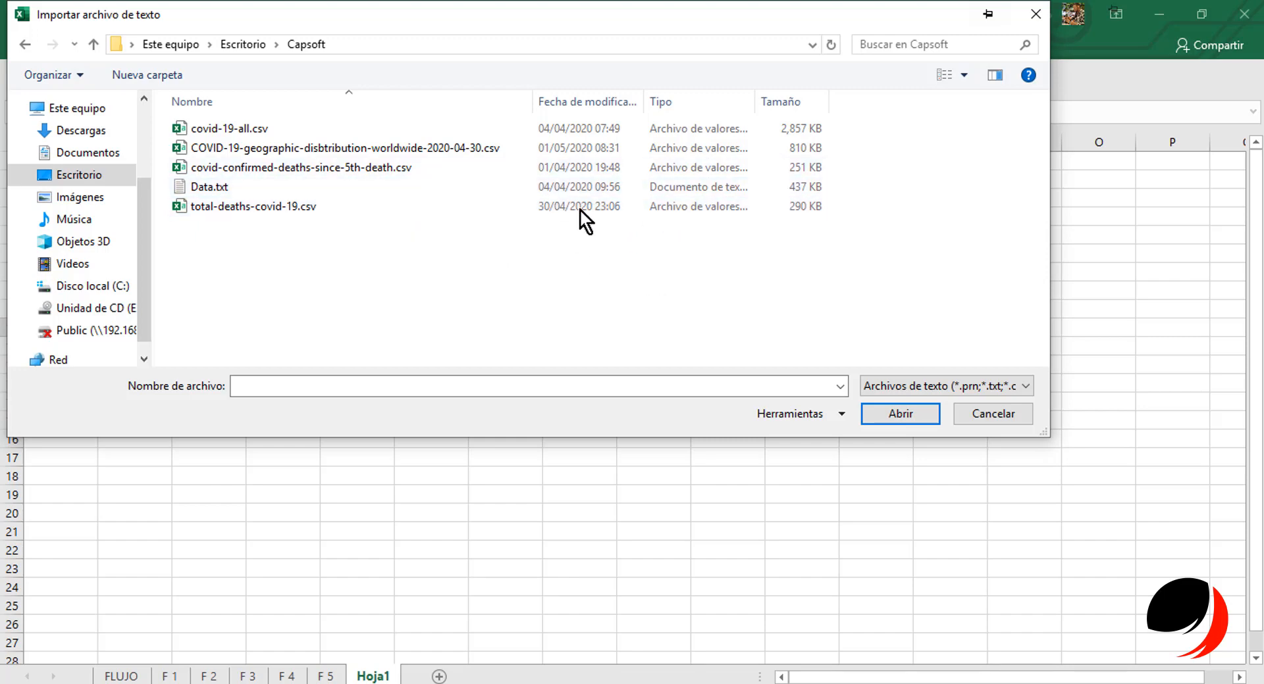
left_click(386, 166)
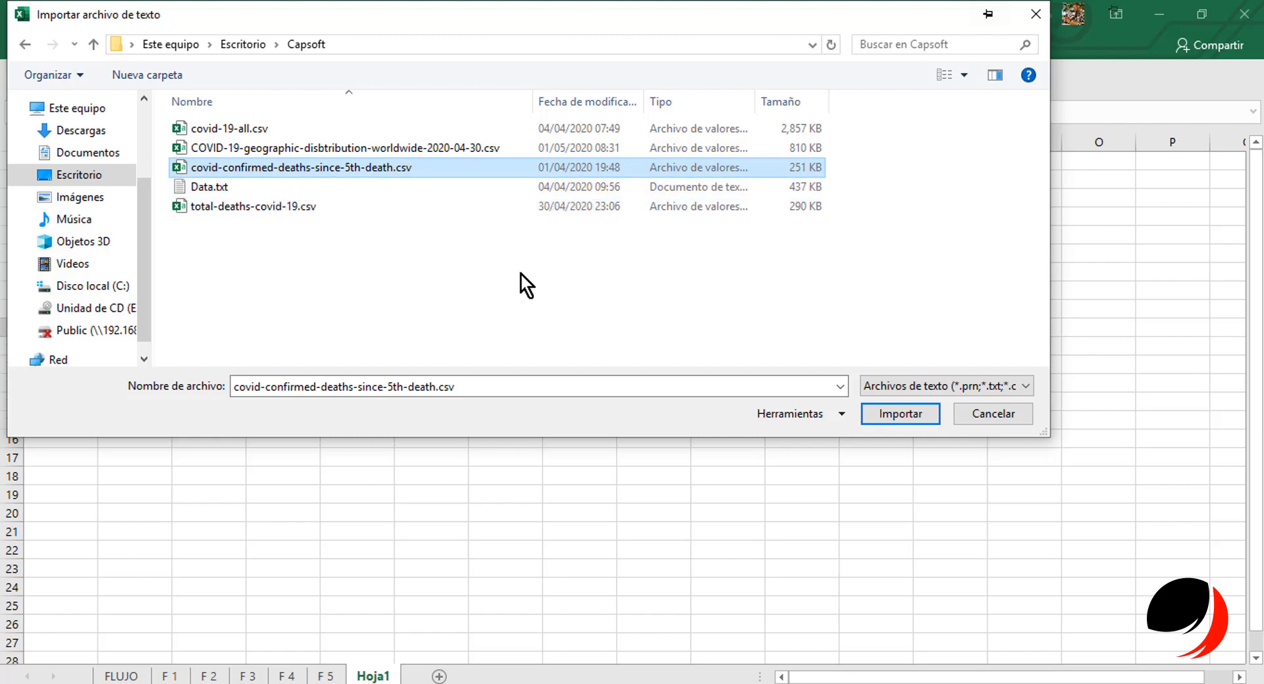
left_click(886, 420)
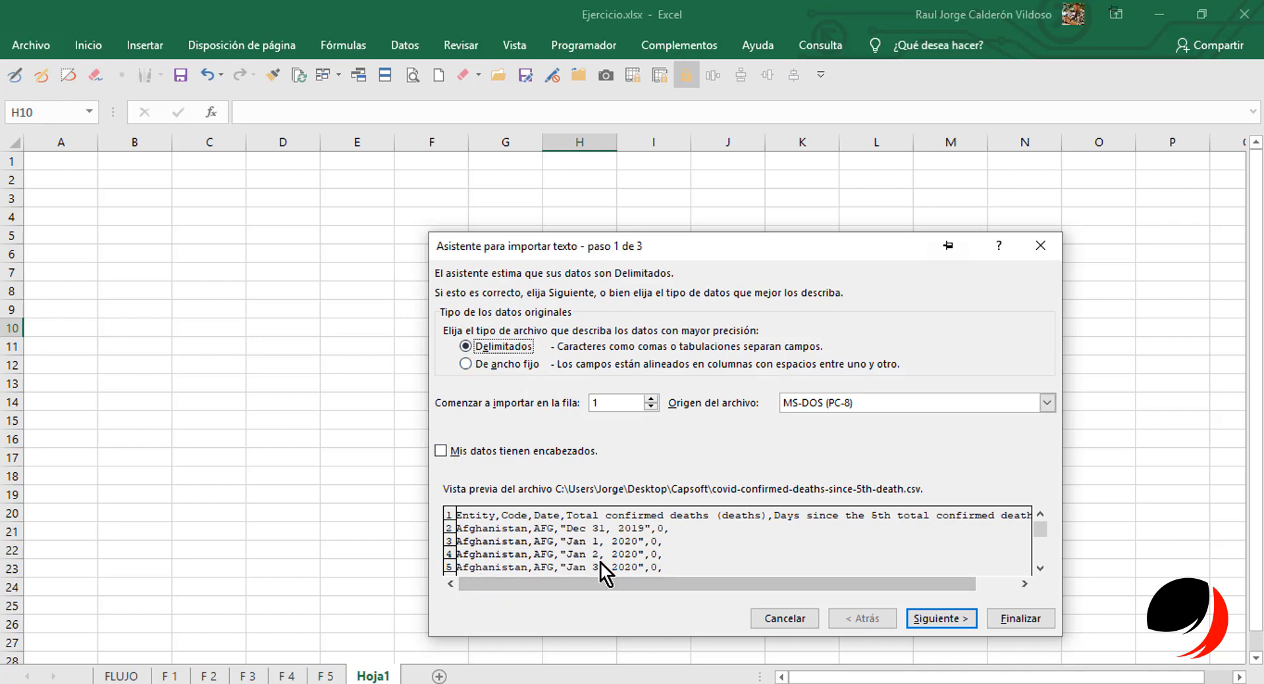
Keep the data type as delimited and make the comma the only separator, replacing the tab.
left_click(928, 618)
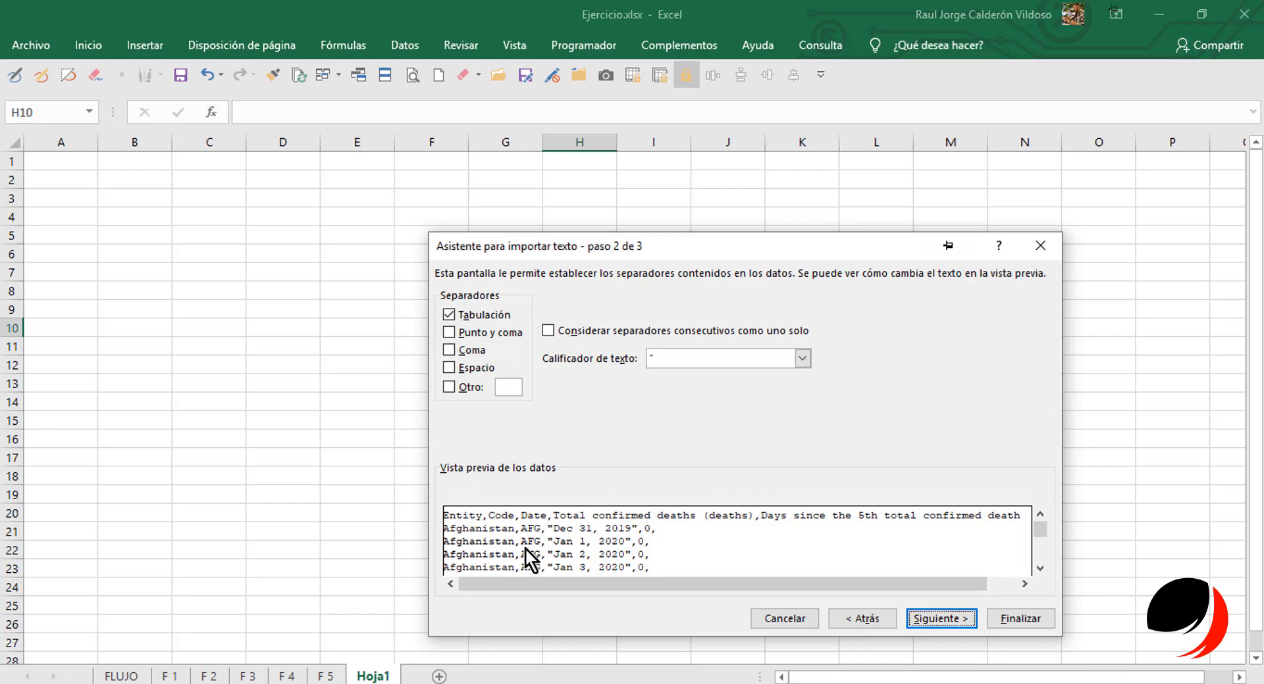
left_click(470, 319)
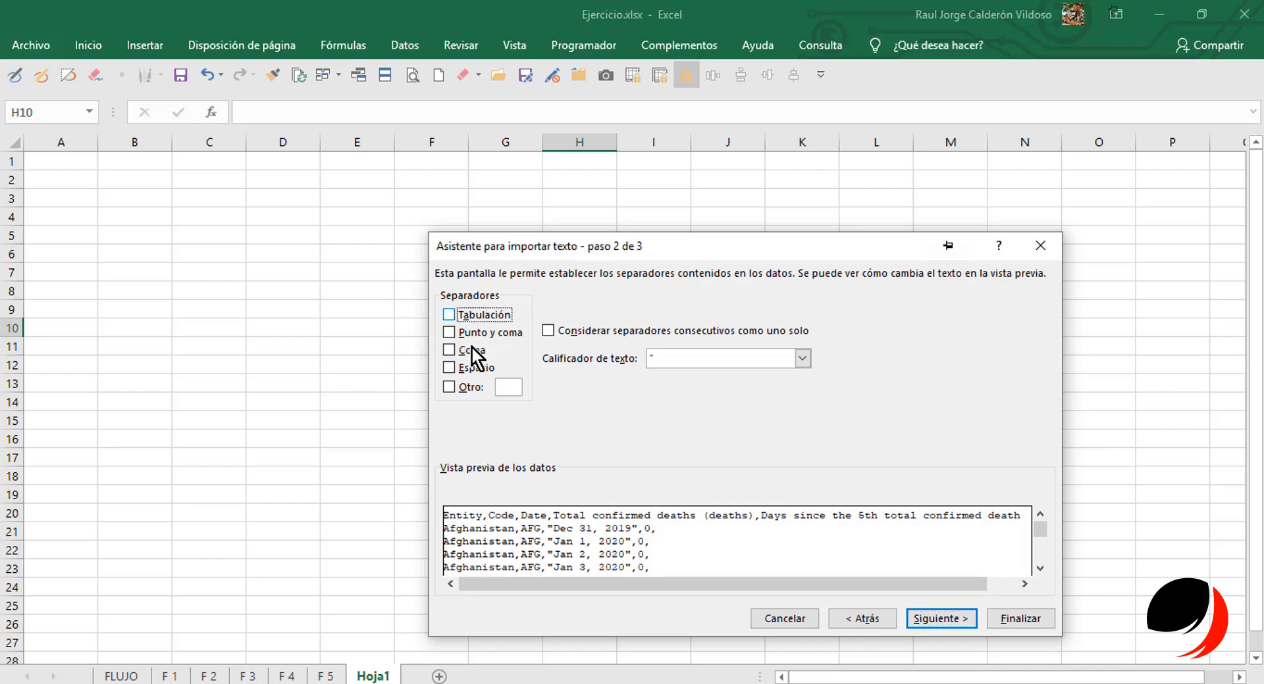
left_click(464, 351)
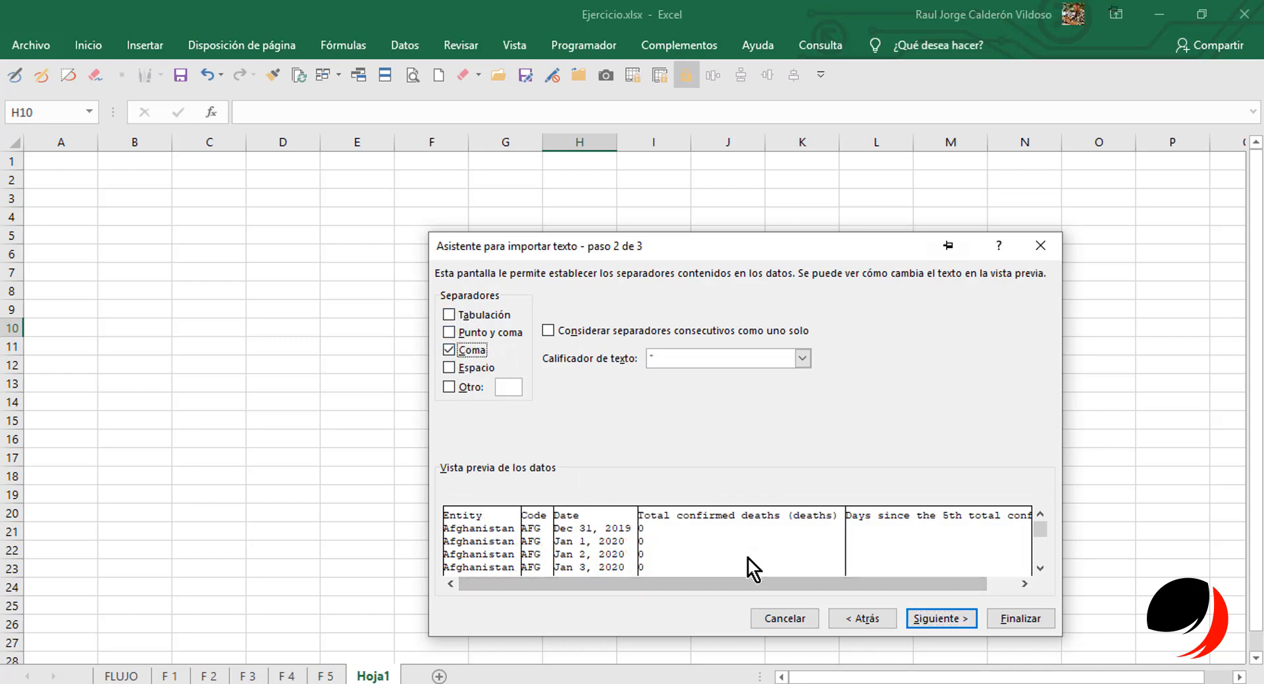
left_click(942, 622)
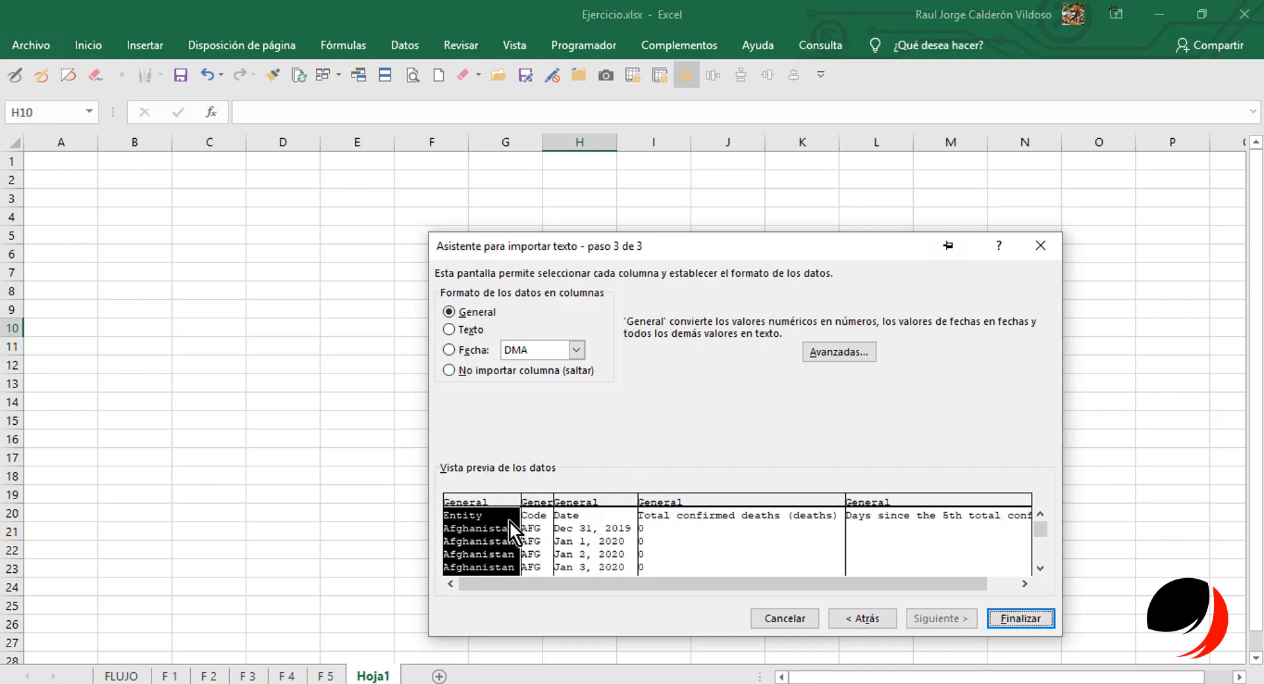
Set the Date column's data format to date with the MDA order in the text import wizard.
left_click(538, 542)
left_click(476, 546)
left_click(570, 545)
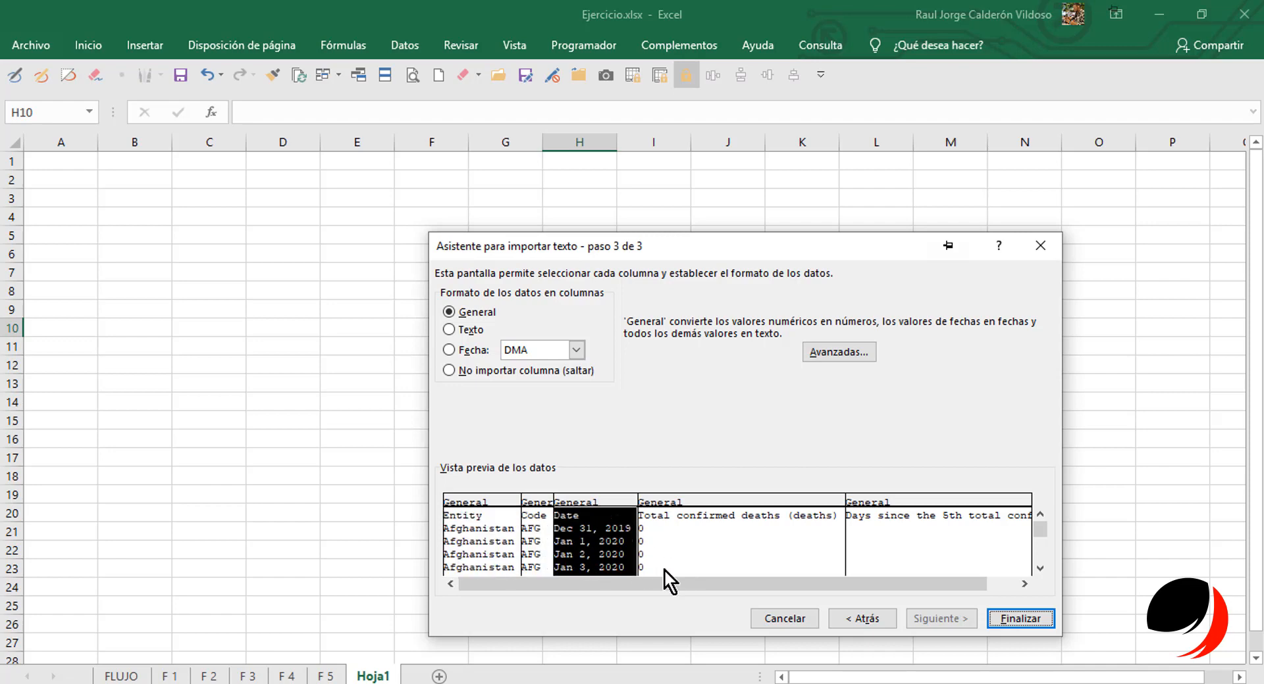
left_click(468, 350)
left_click(574, 350)
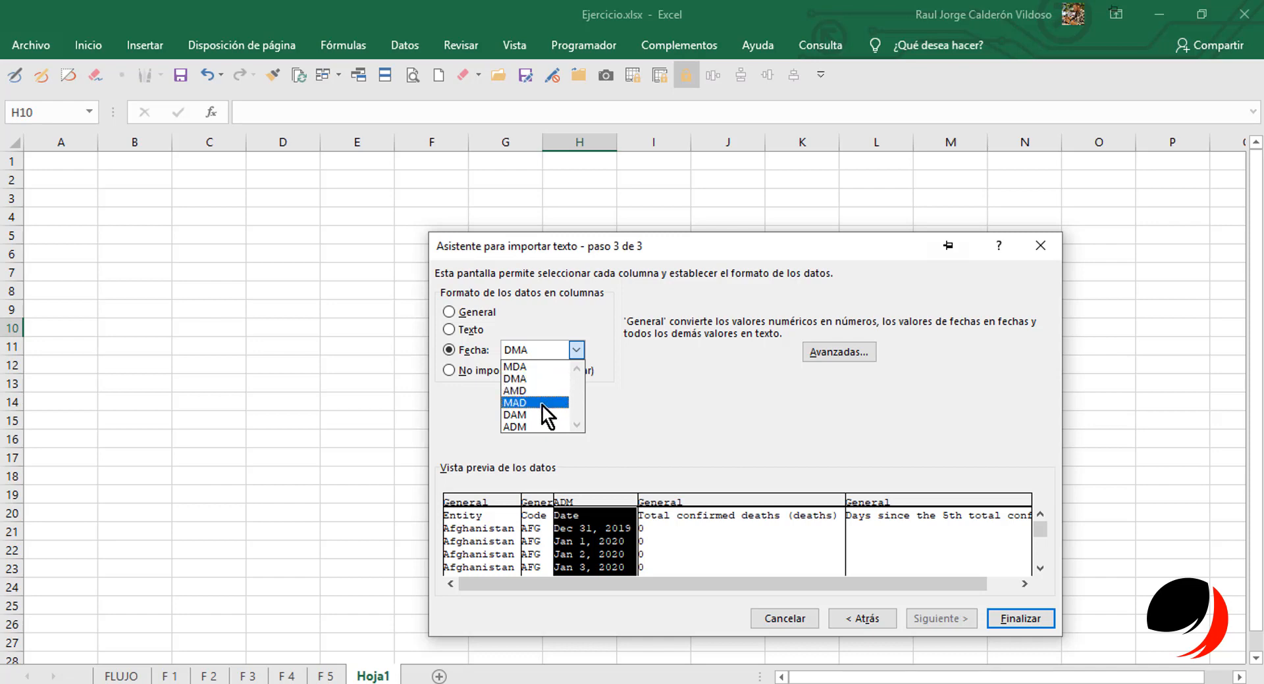
left_click(543, 367)
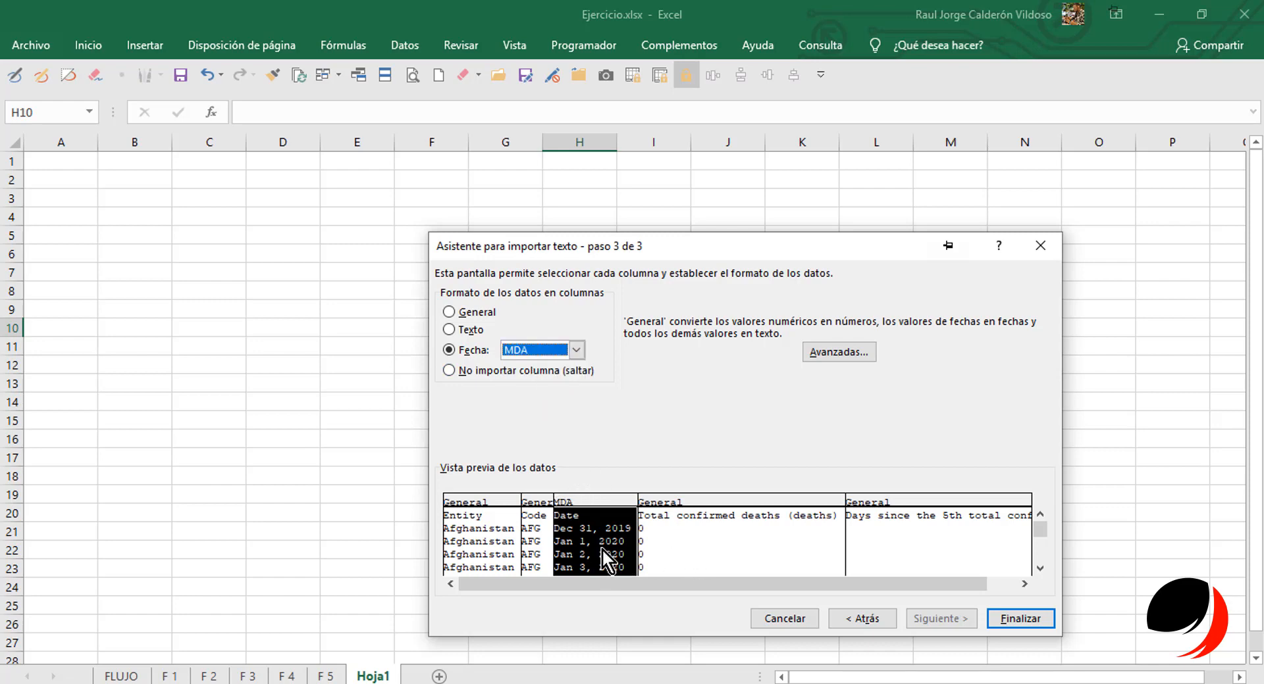
Keep the two remaining columns in General format and import the data into the existing sheet Hoja1 at cell A1.
left_click(768, 527)
left_click(1013, 587)
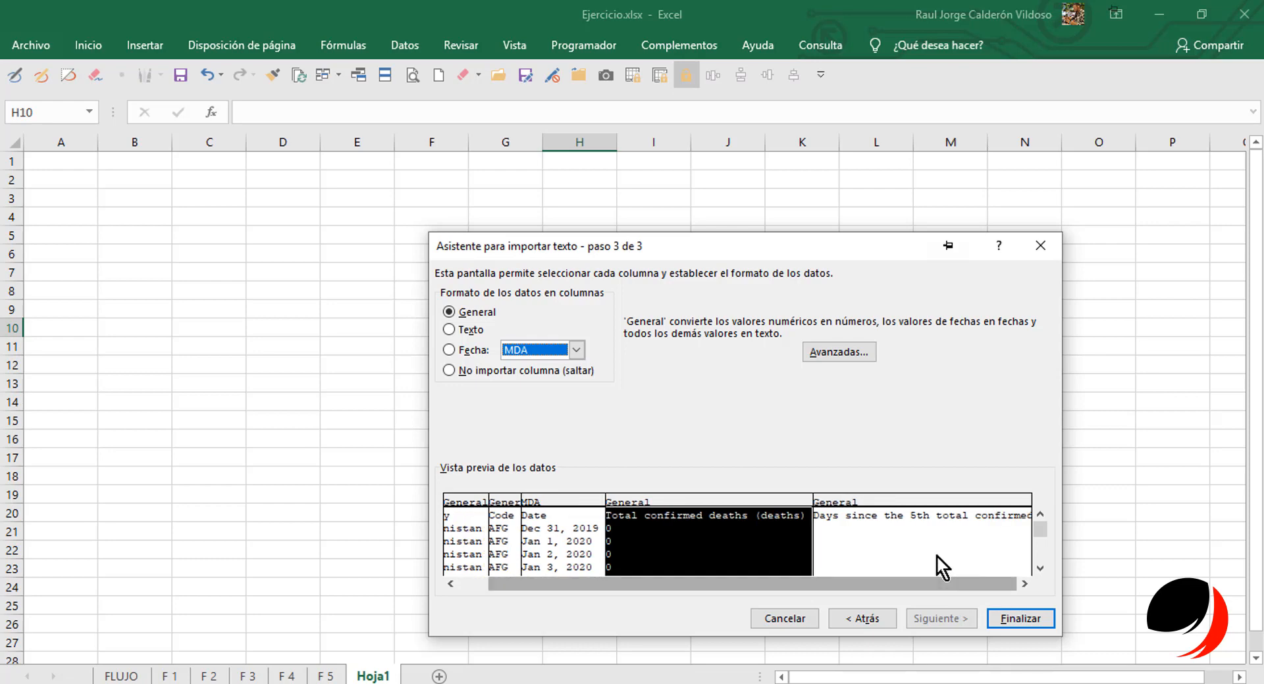
left_click(883, 517)
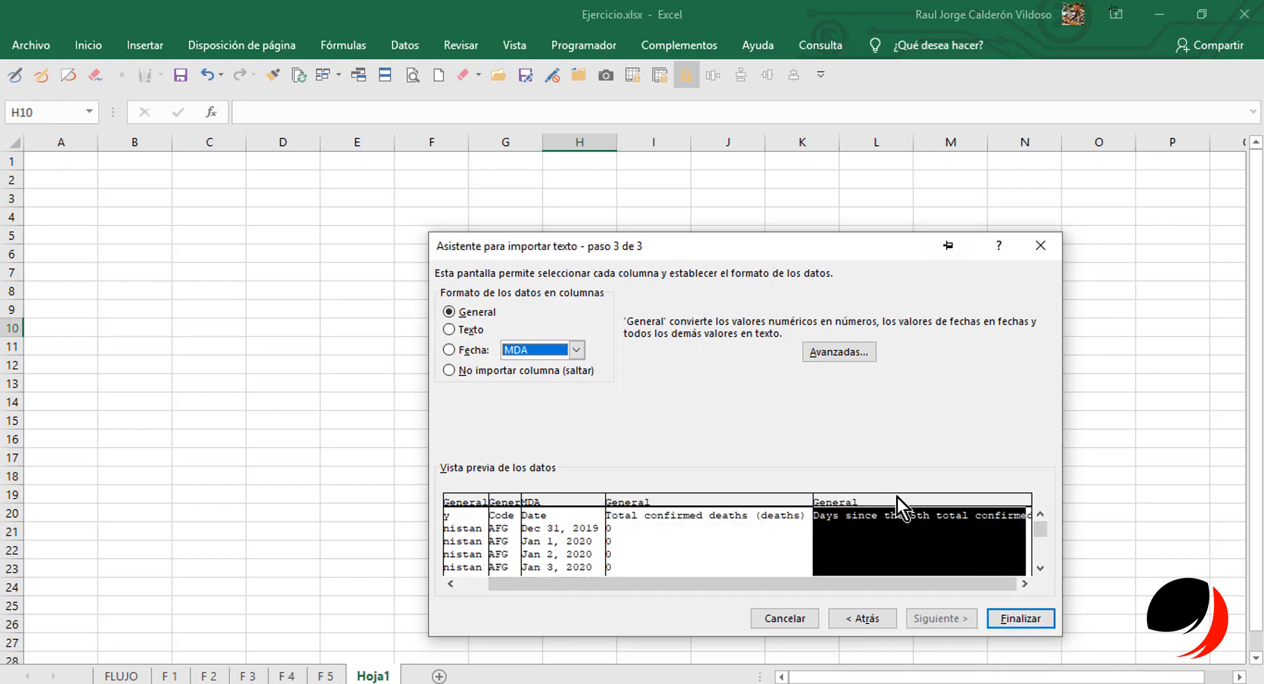
left_click(1005, 618)
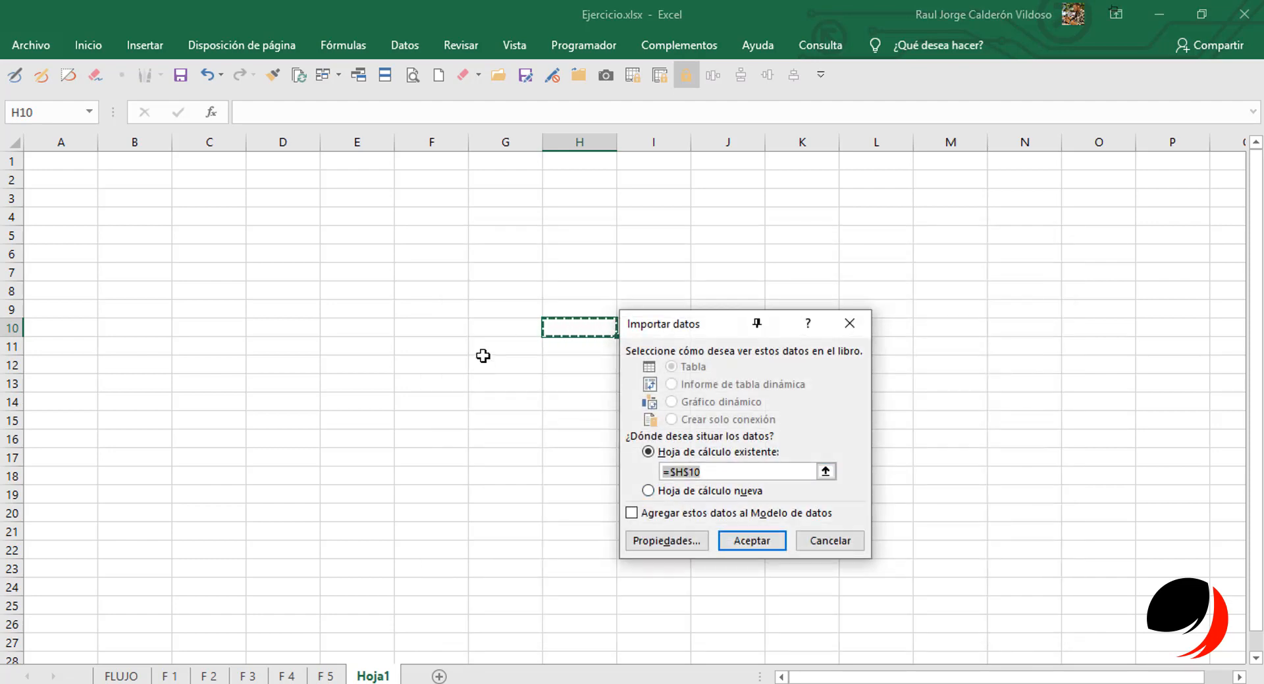
left_click(86, 165)
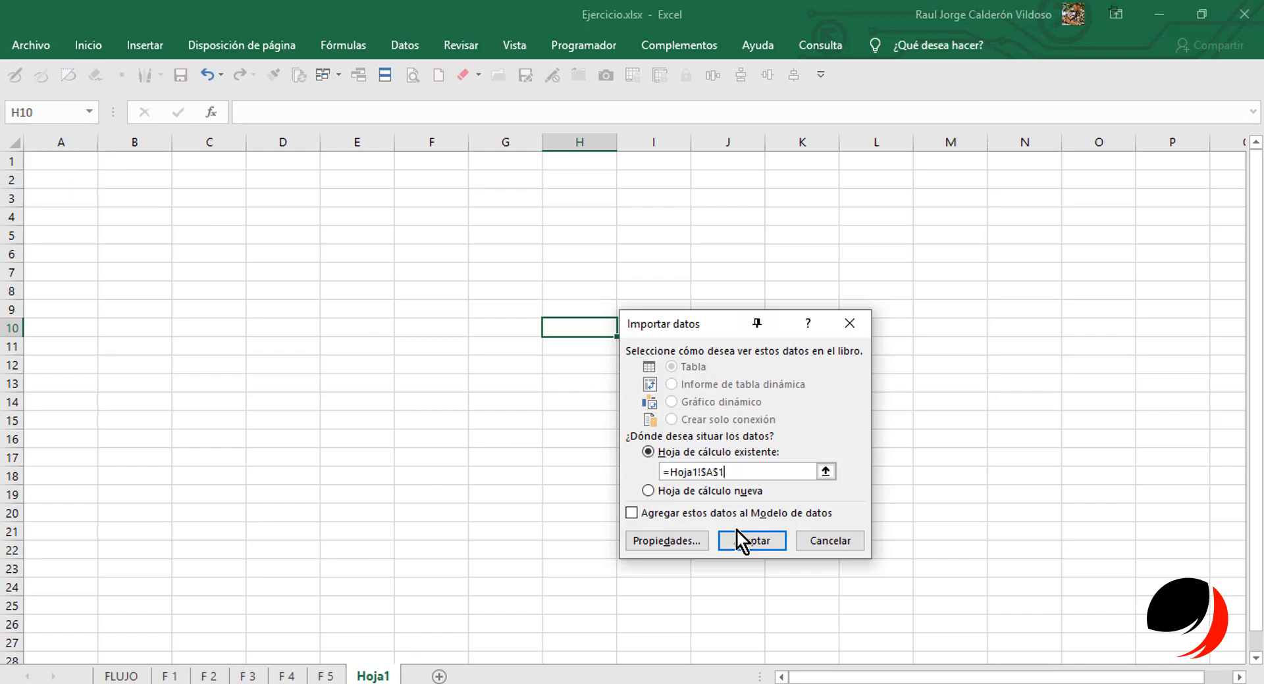
left_click(759, 538)
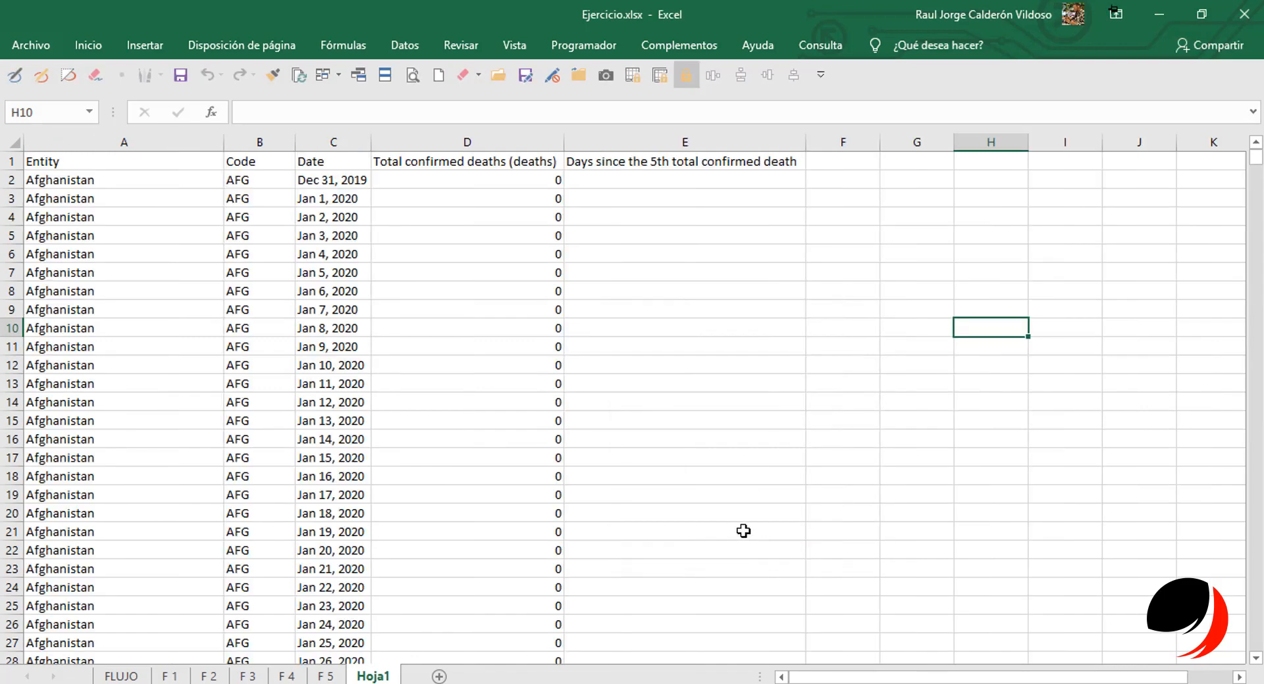
Review the imported Entity, Code, Date and Total confirmed deaths columns on sheet Hoja1.
left_click(273, 309)
left_click(218, 369)
left_click(128, 287)
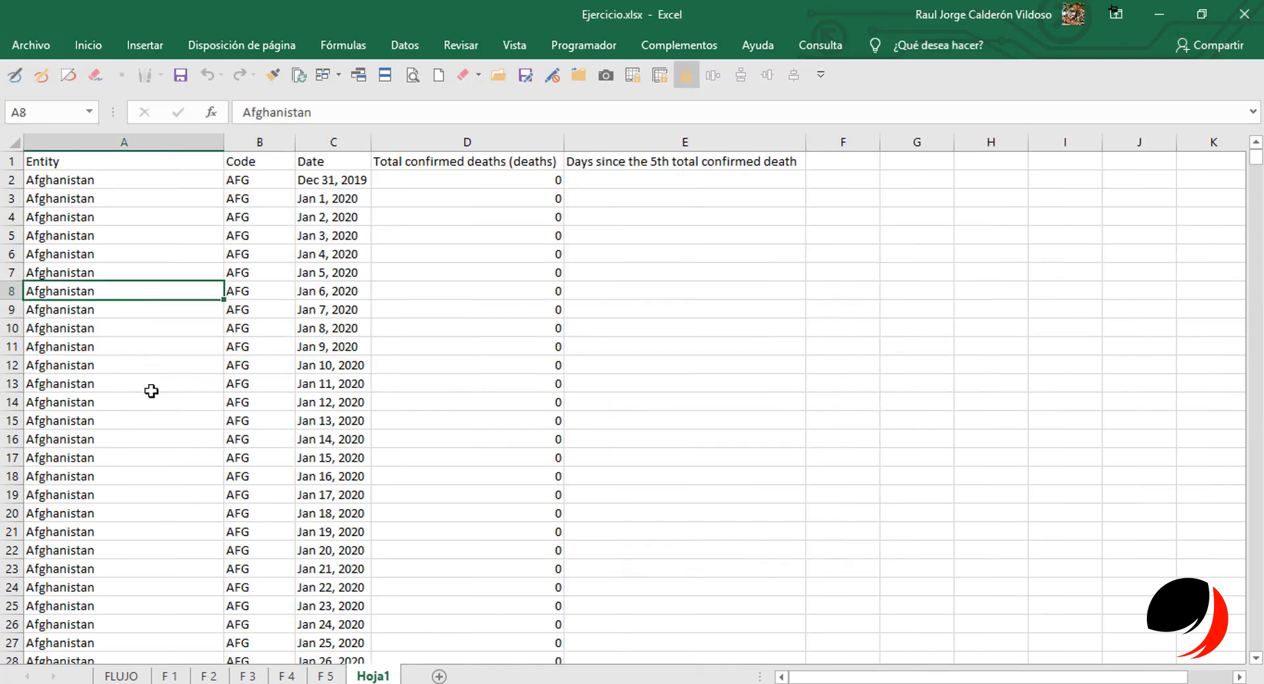
left_click_drag(219, 359, 277, 390)
left_click(439, 471)
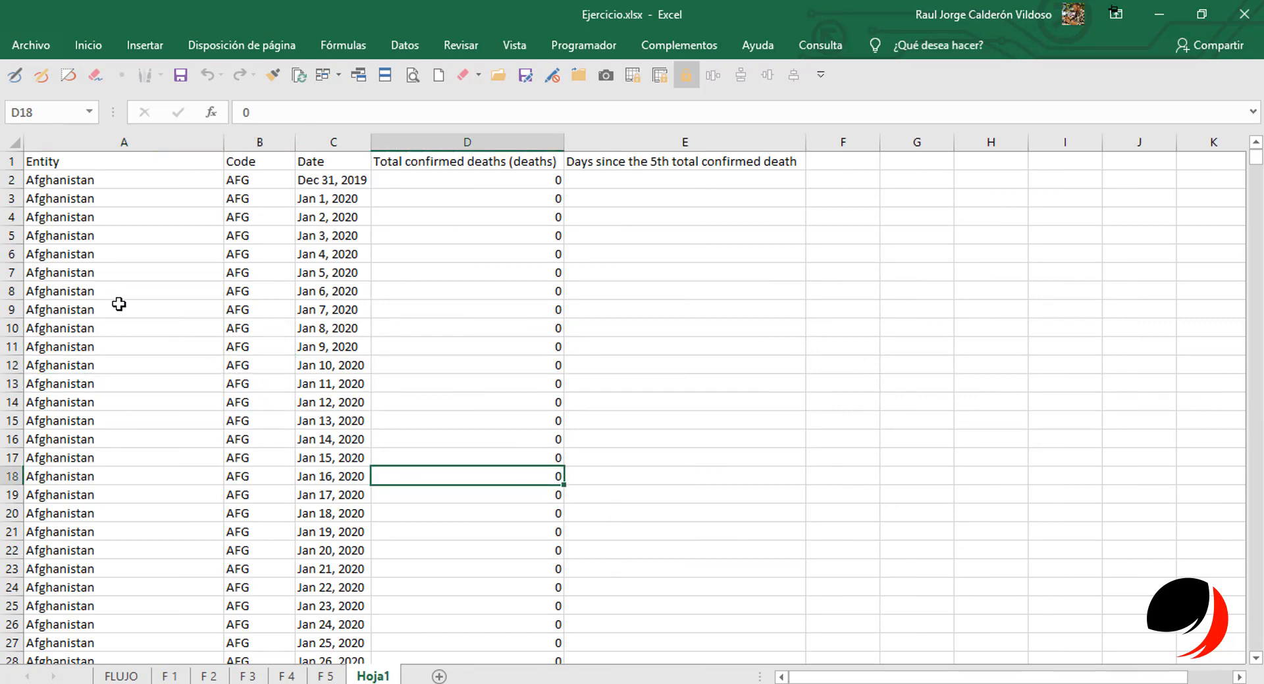
left_click_drag(118, 302, 691, 533)
left_click(438, 402)
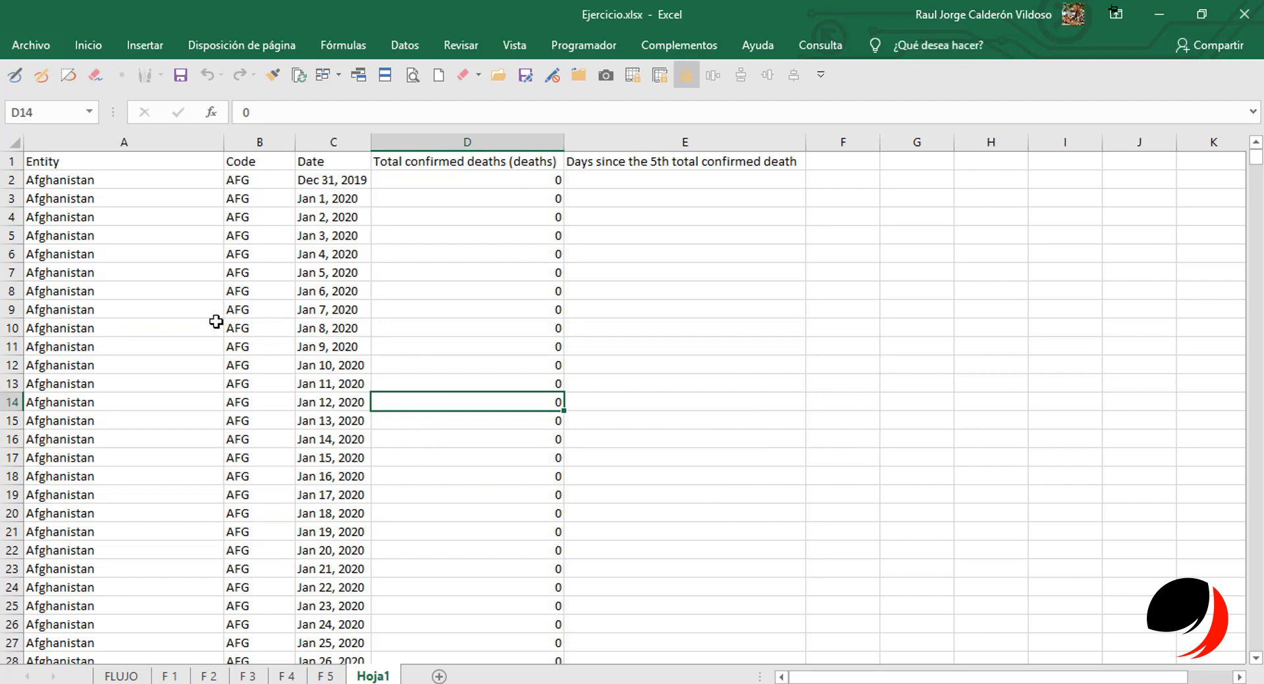
left_click(153, 303)
key("Right")
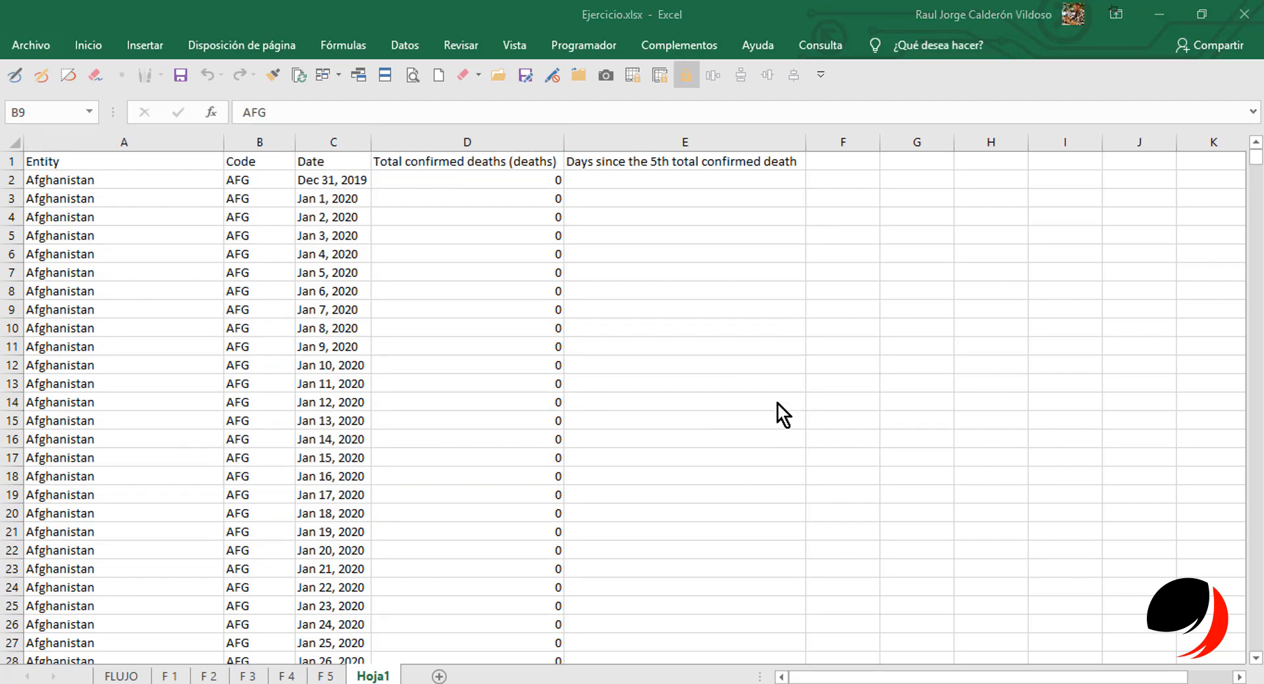
left_click(244, 347)
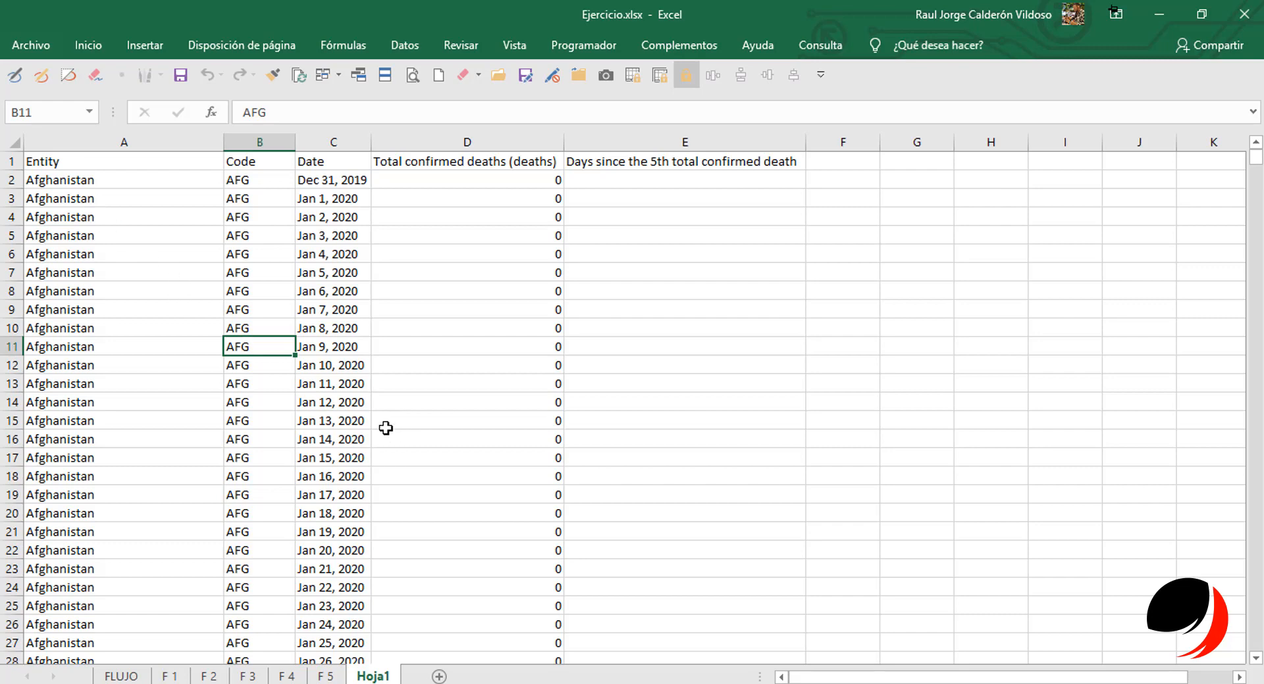
Examine how the dates in column C came in across the Afghanistan and Albania rows, and look over the top rows of the table.
scroll(282, 438, "down", 20)
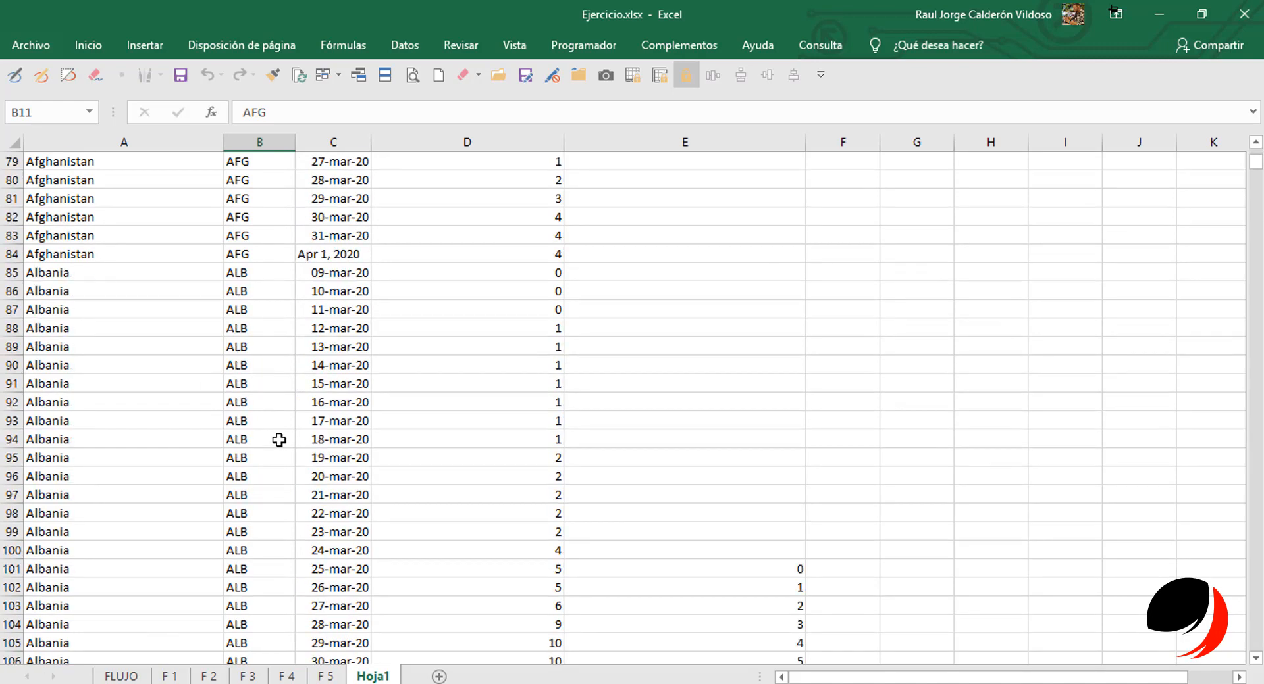
left_click(357, 253)
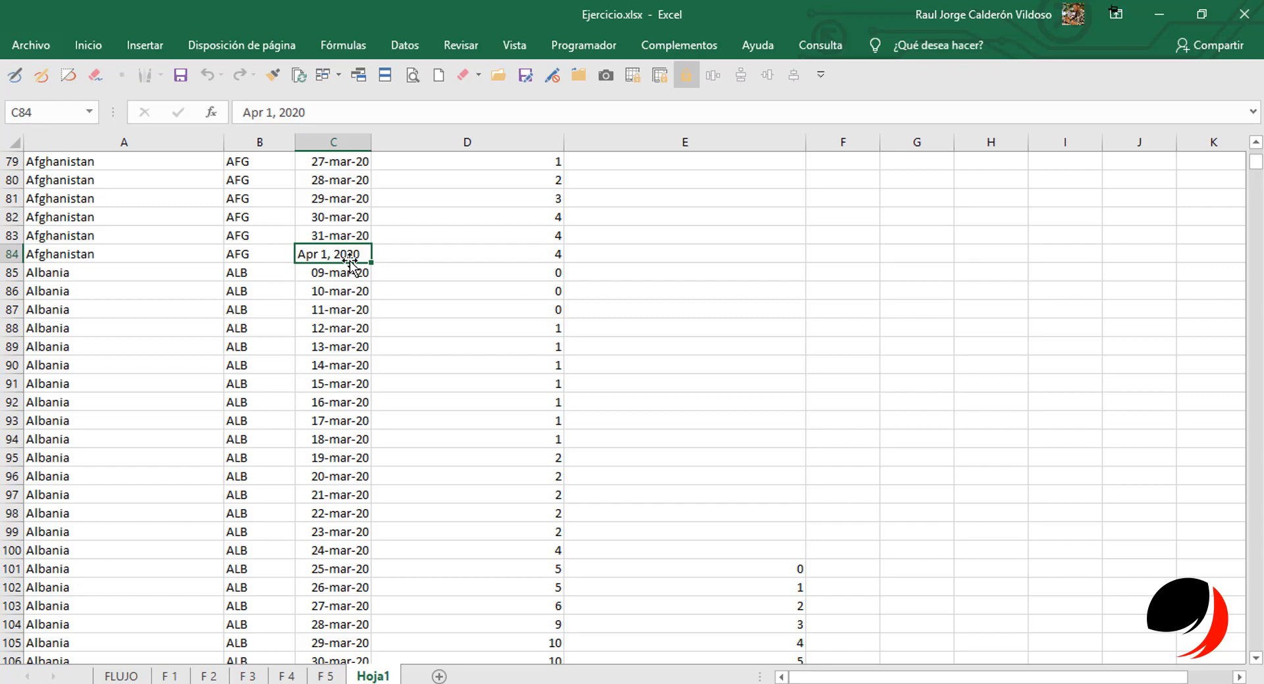
scroll(665, 400, "up", 20)
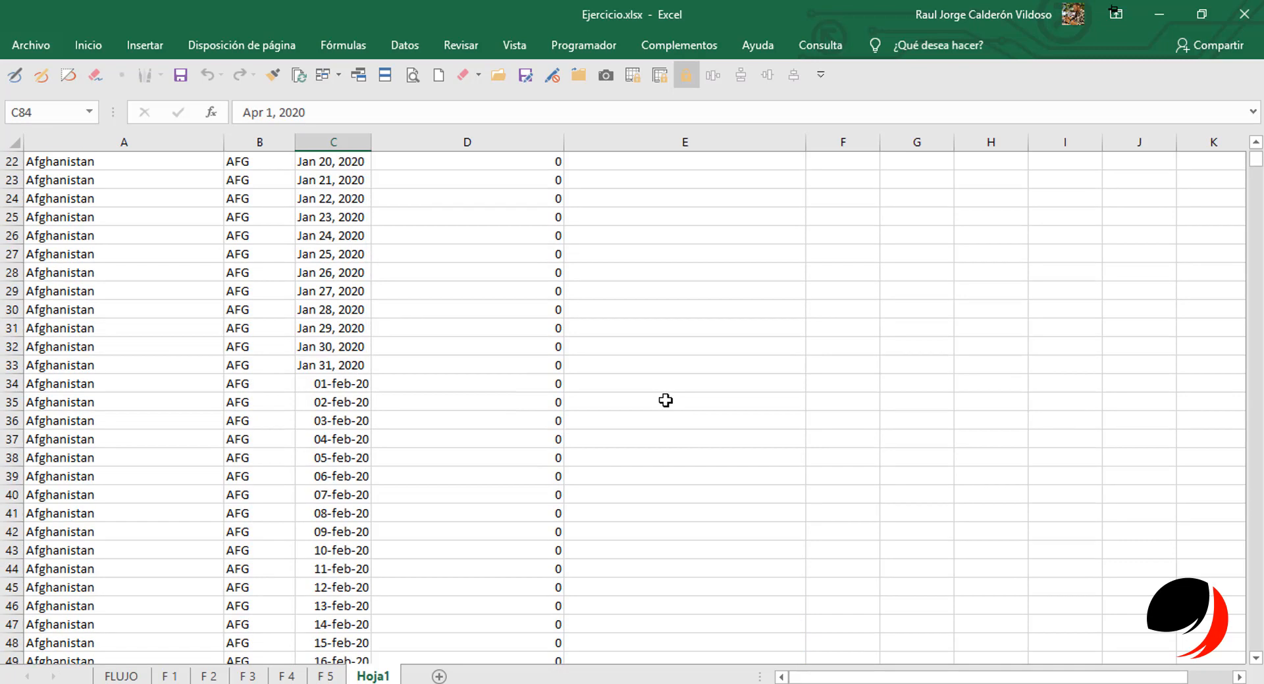
left_click(197, 324)
left_click_drag(125, 218, 741, 534)
left_click(457, 420)
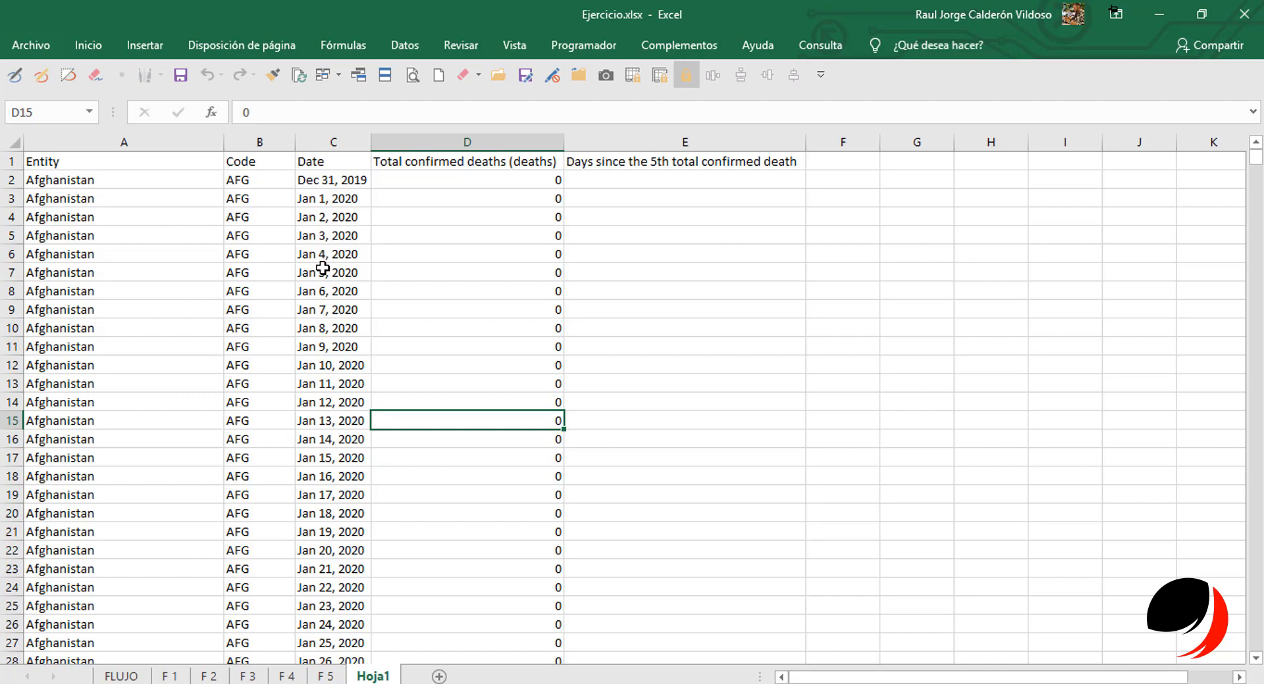
left_click(264, 272)
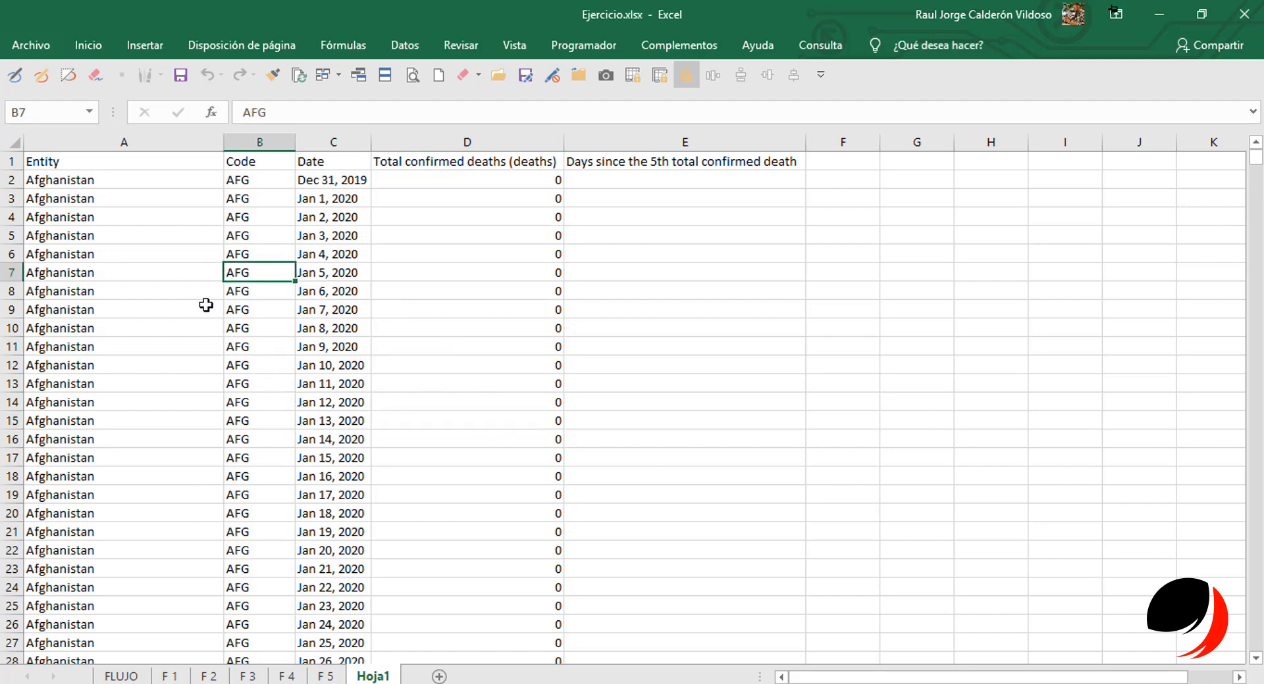
left_click_drag(85, 186, 646, 527)
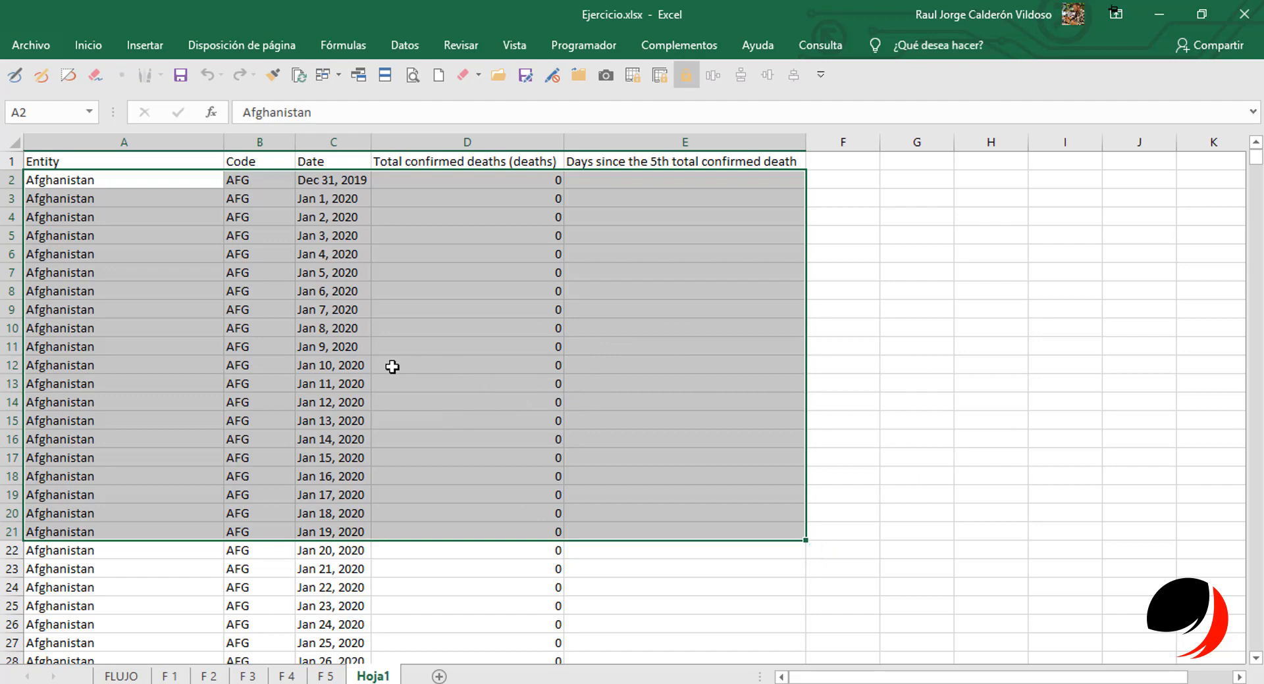
left_click(322, 408)
left_click(453, 511)
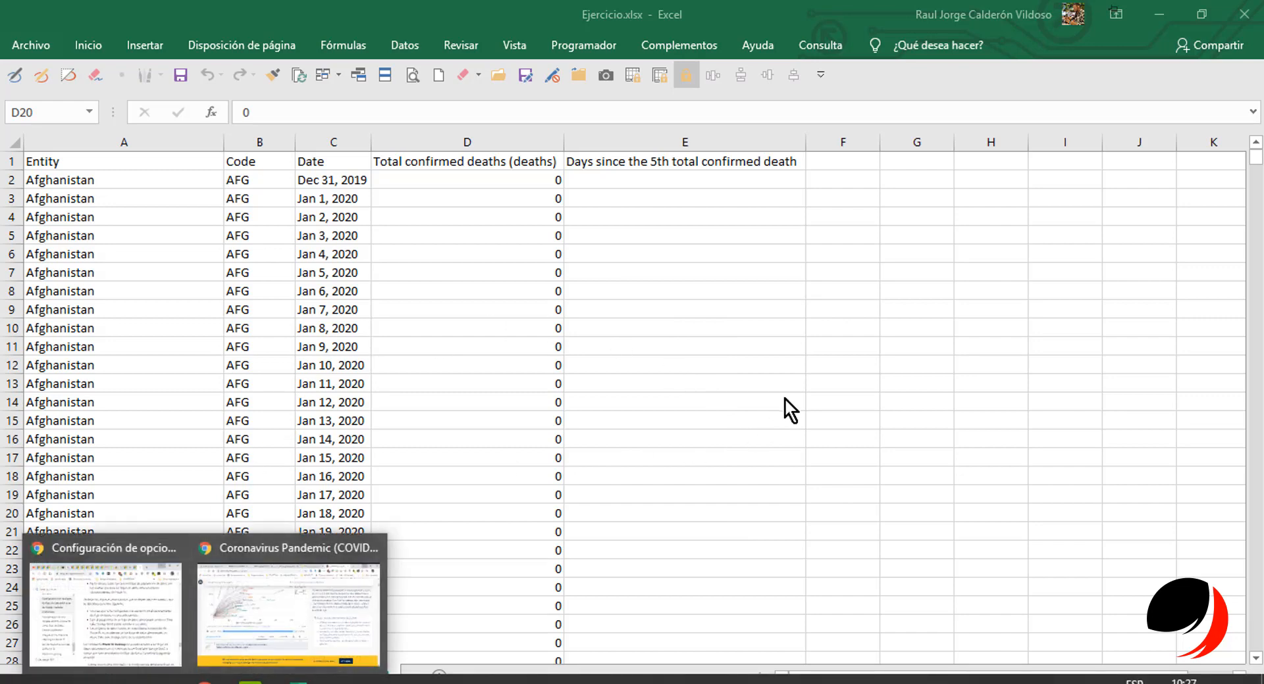
Return to the FLUJO workflow list and look over the data source links on sheet F 1.
left_click(830, 368)
left_click(121, 677)
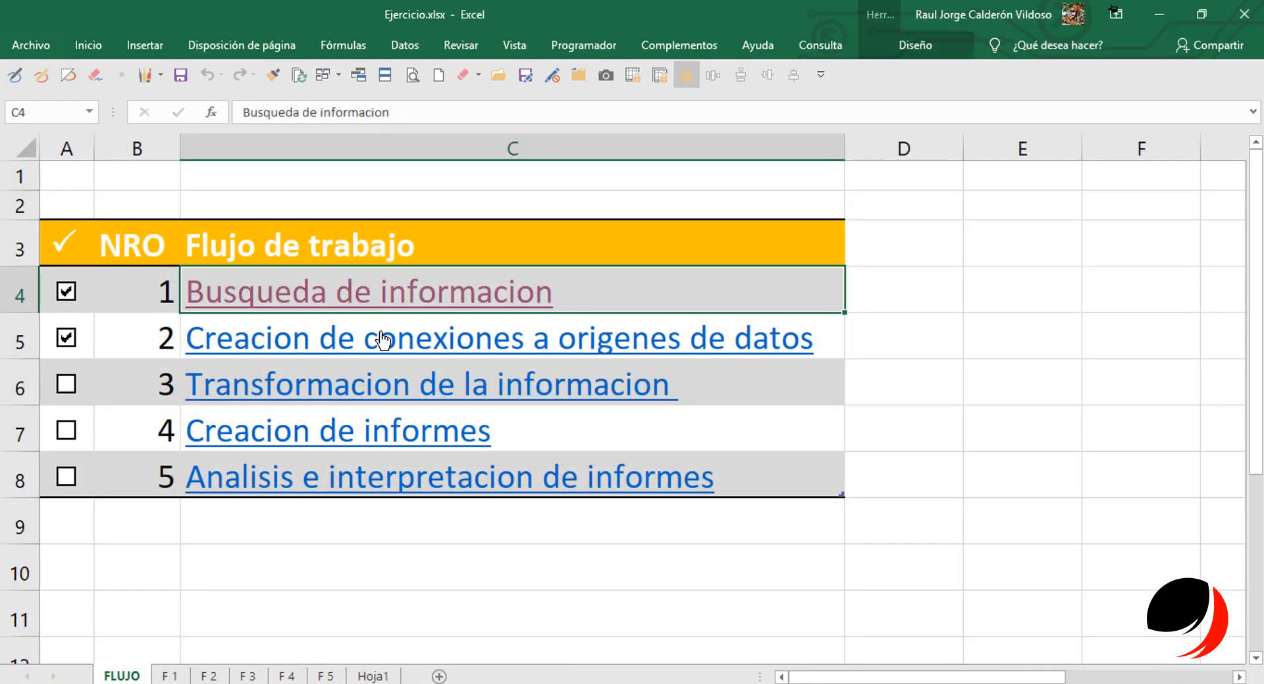
left_click(170, 676)
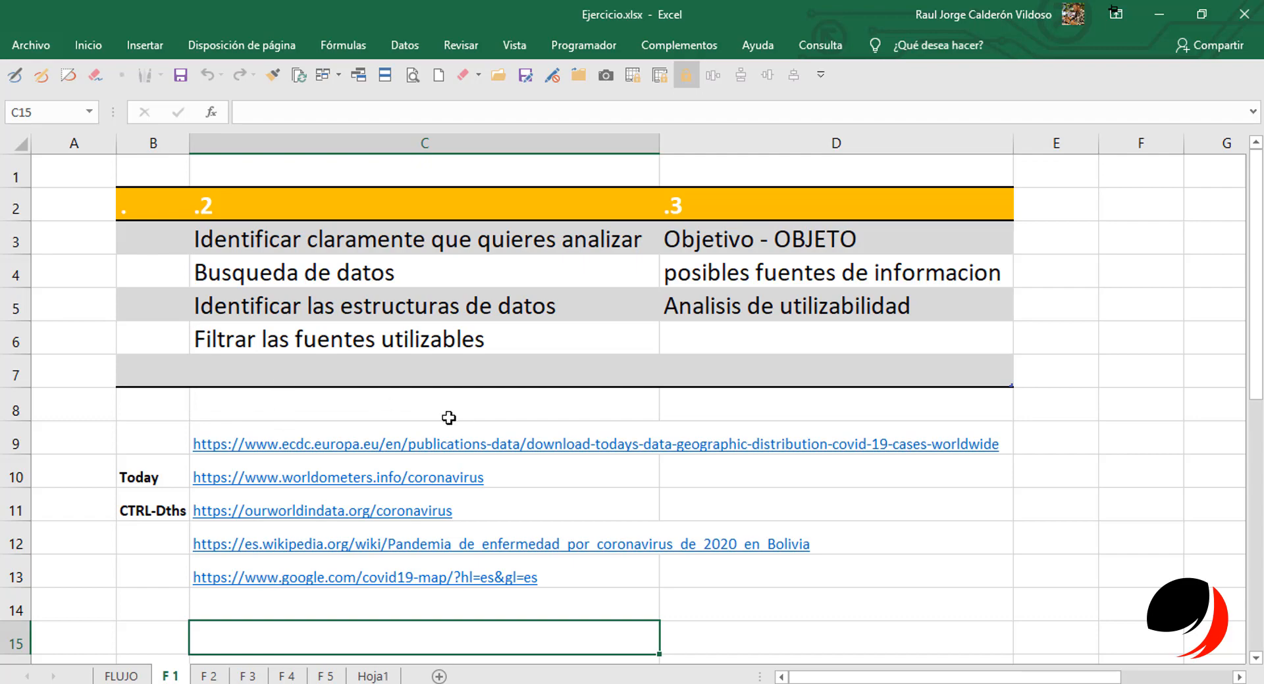
Switch to Chrome and examine the download formats offered on the ECDC page for COVID-19 cases worldwide.
mouse_move(283, 683)
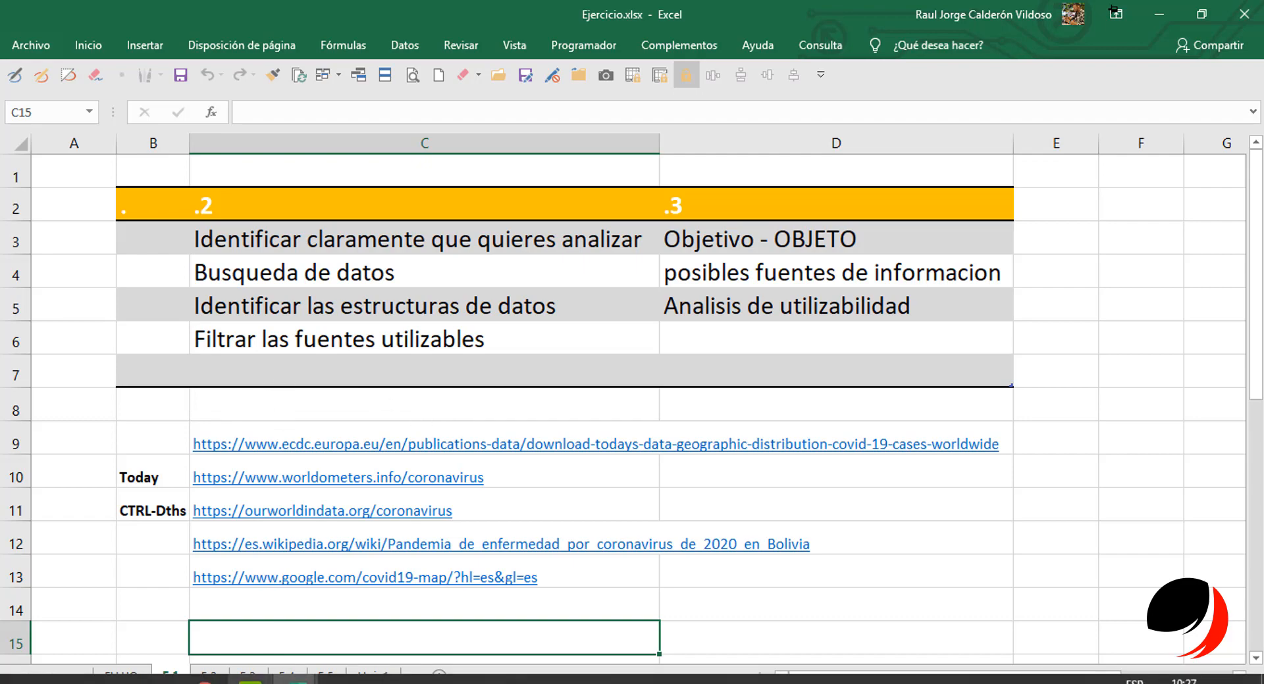
left_click(272, 647)
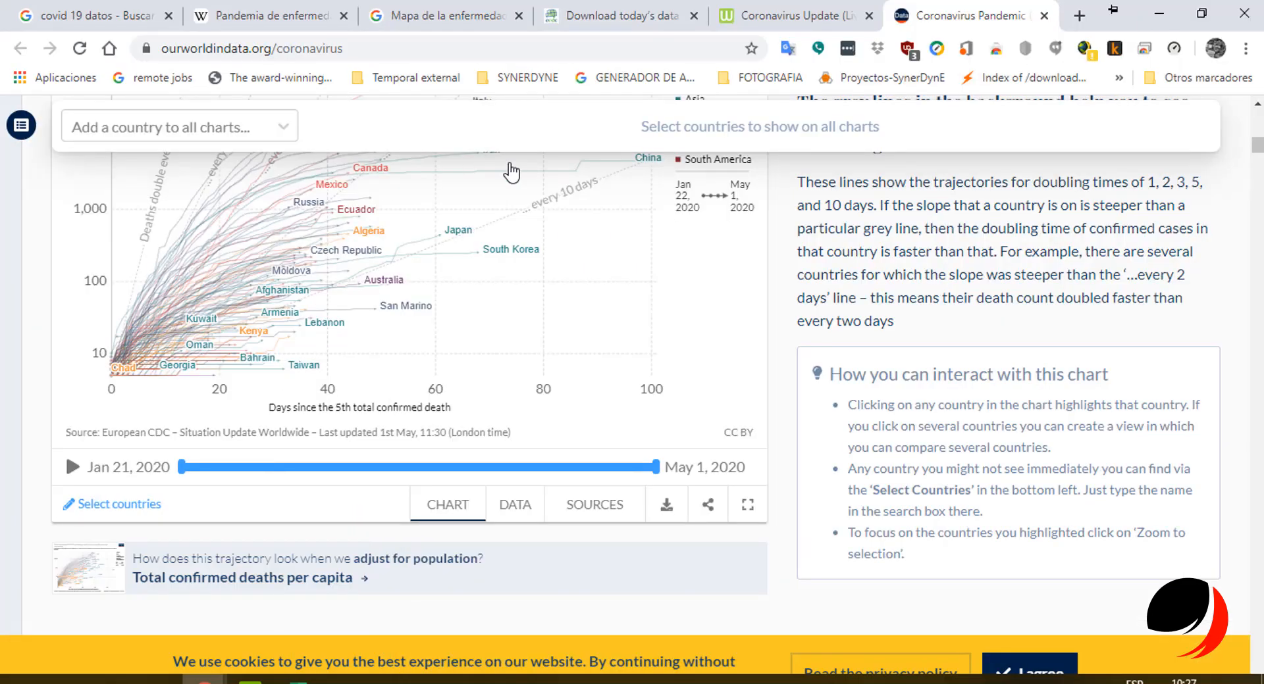
scroll(753, 394, "up", 8)
left_click(661, 10)
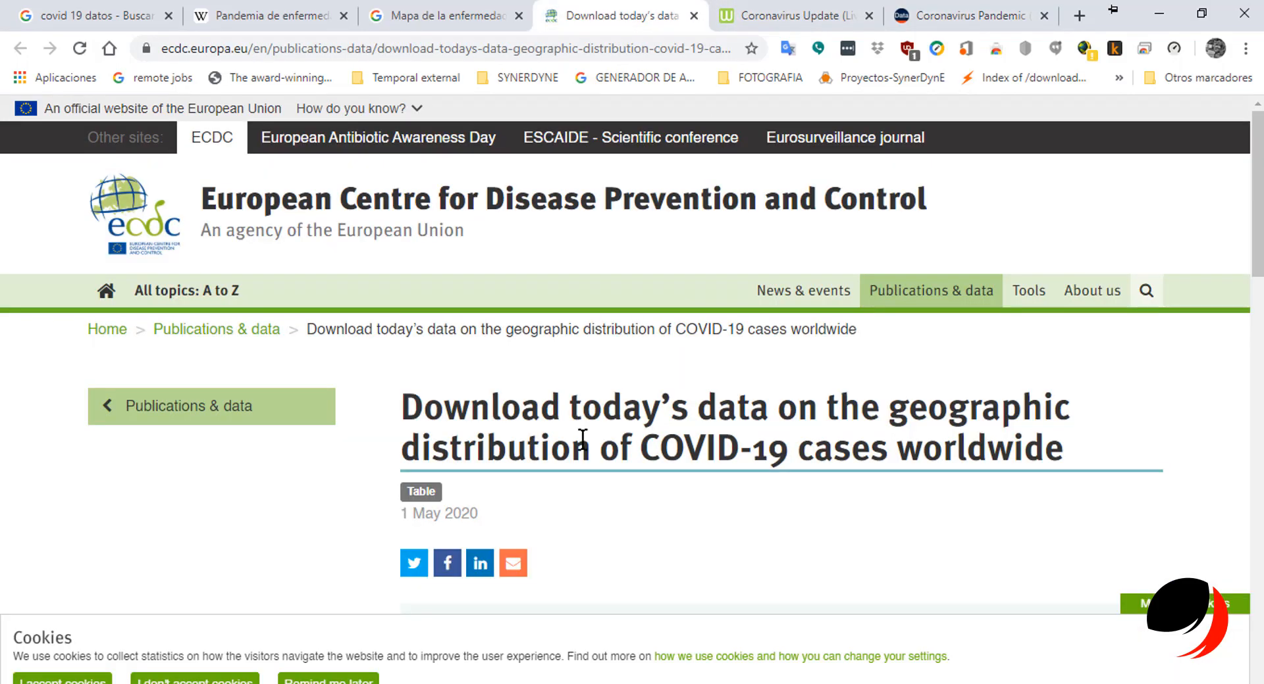
scroll(583, 440, "down", 10)
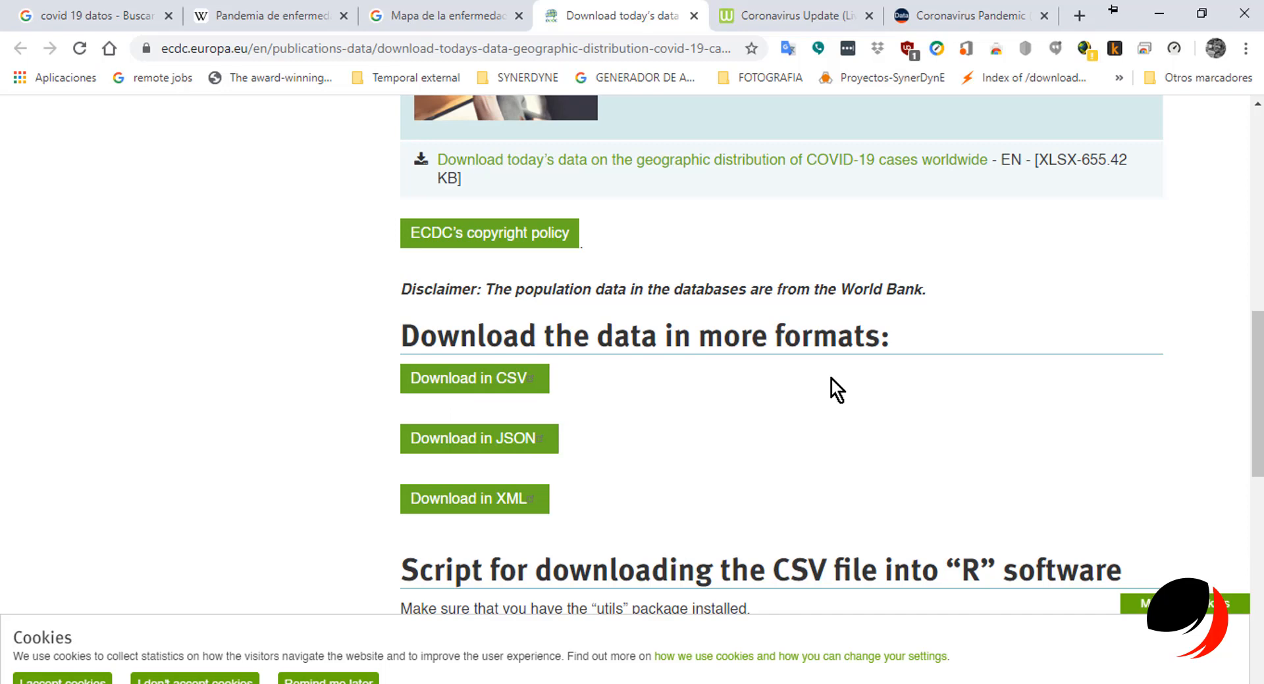
scroll(615, 385, "up", 10)
scroll(615, 384, "down", 20)
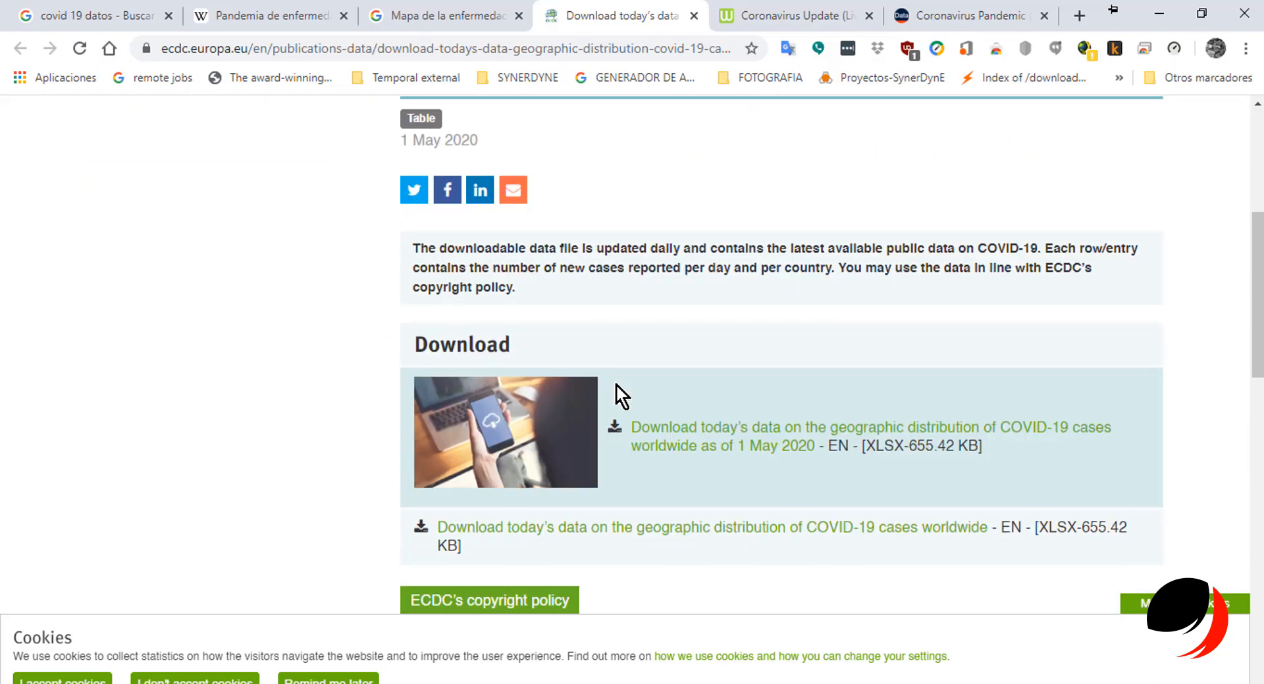
scroll(614, 385, "down", 4)
scroll(615, 385, "up", 20)
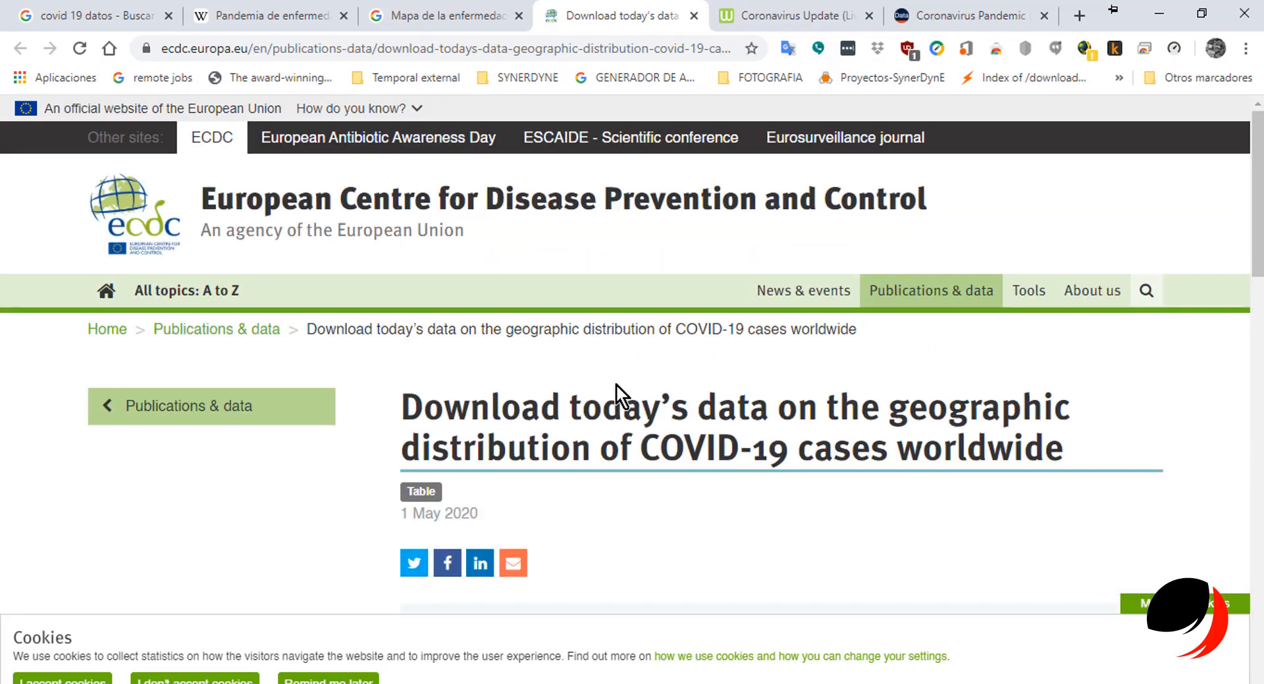
Examine the Worldometers table of reported cases and deaths by country.
left_click(744, 3)
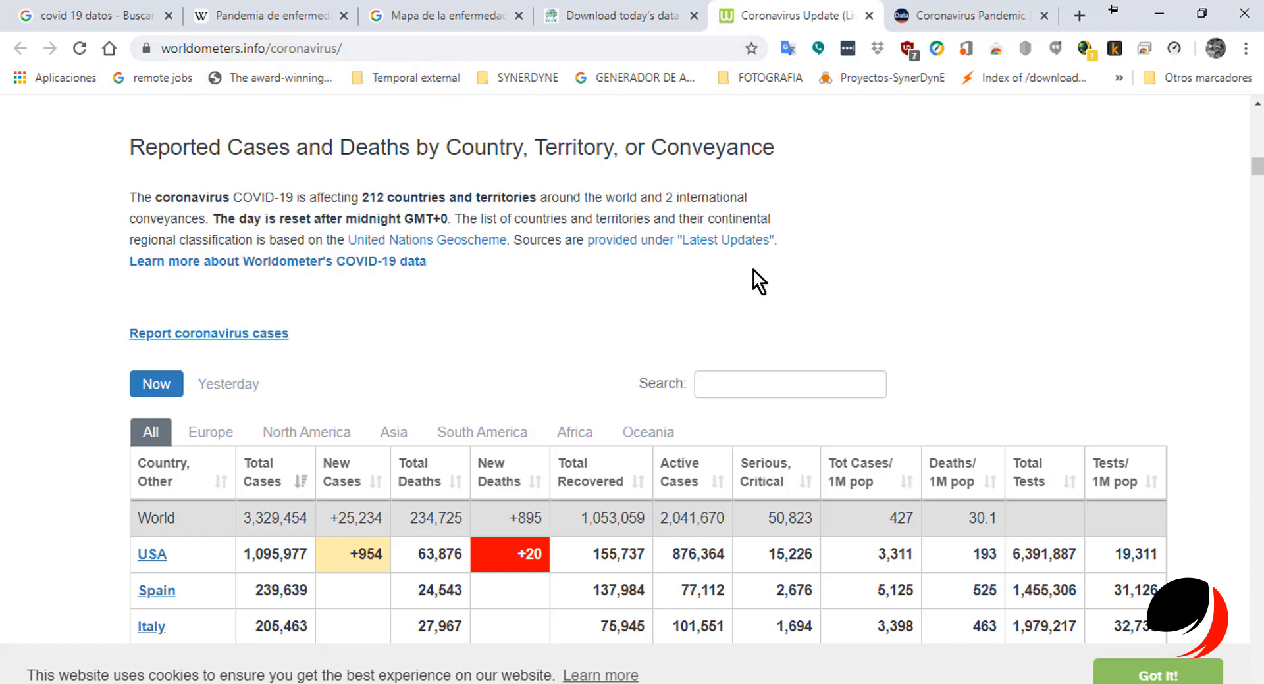
scroll(753, 270, "down", 5)
scroll(753, 270, "down", 20)
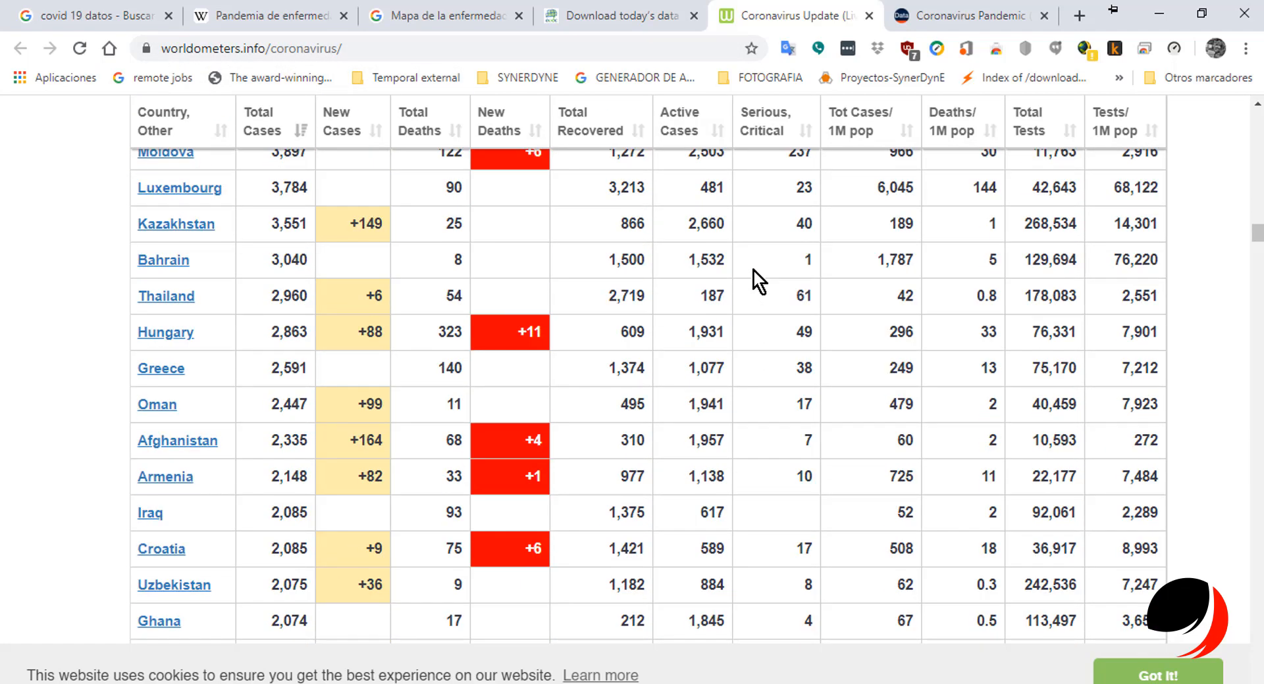
scroll(752, 270, "down", 20)
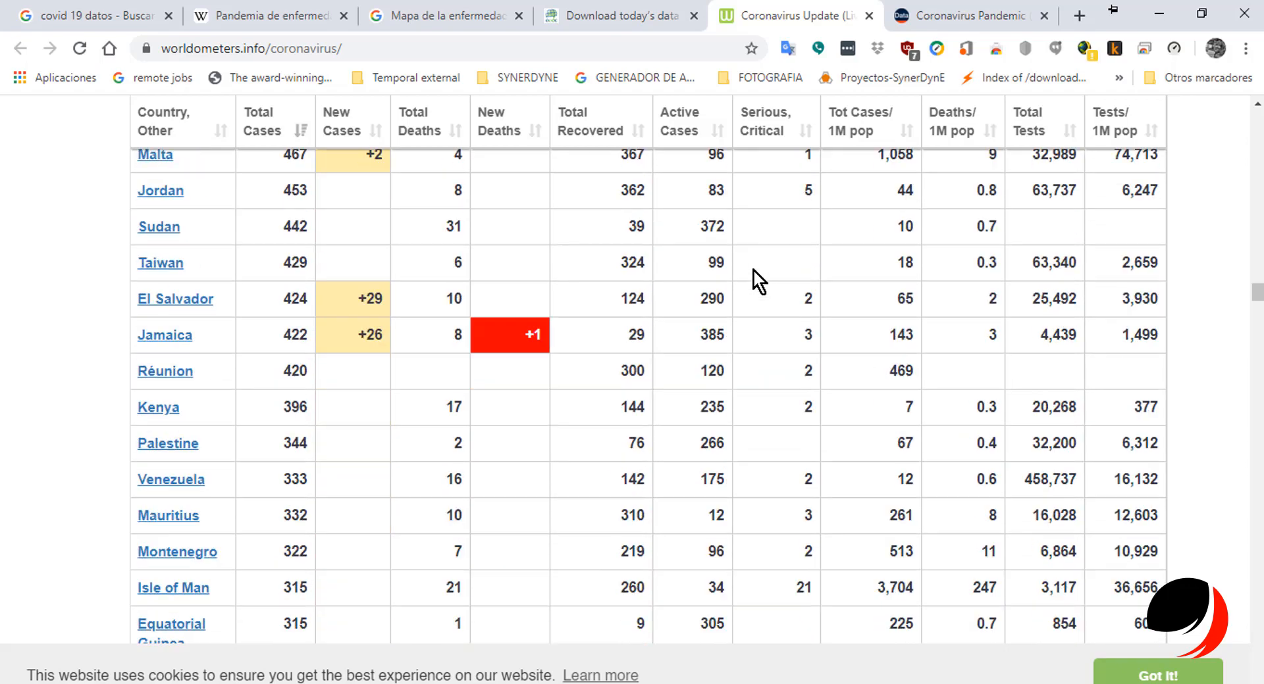
scroll(753, 269, "up", 10)
scroll(753, 270, "up", 20)
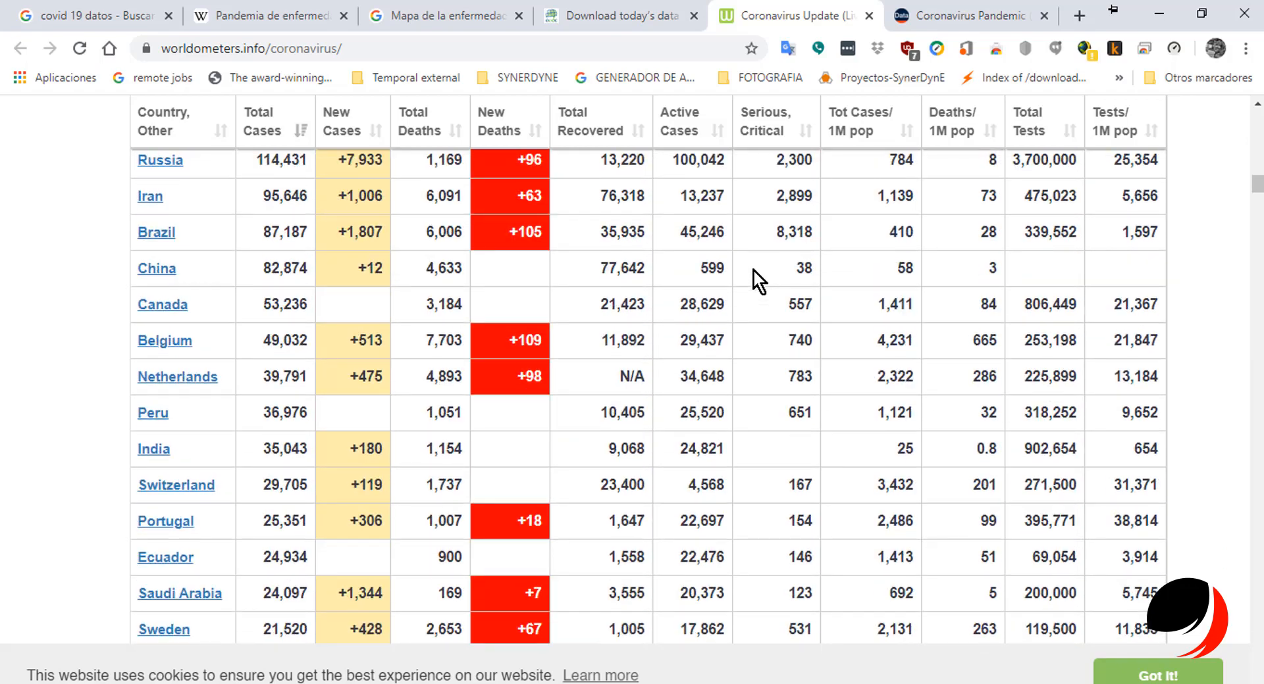
scroll(753, 270, "down", 12)
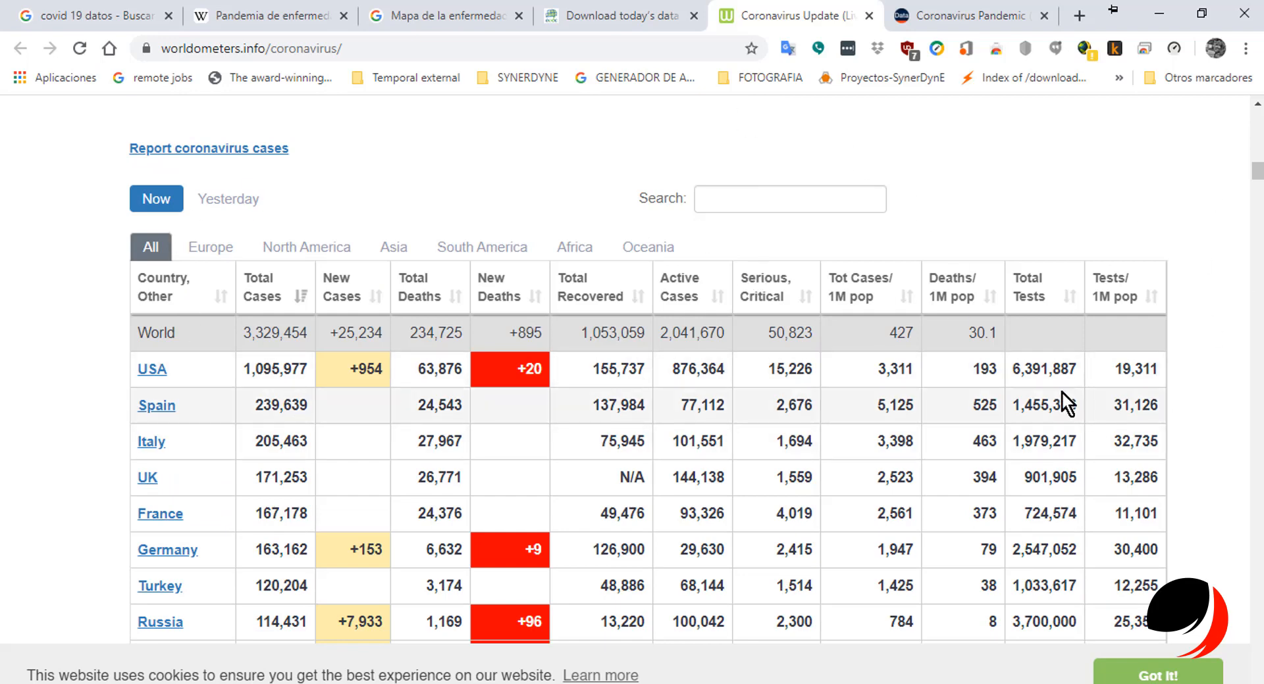
Compare the Worldometers page address with the matching source link on sheet F 1 of Ejercicio.xlsx in Excel.
left_click(497, 49)
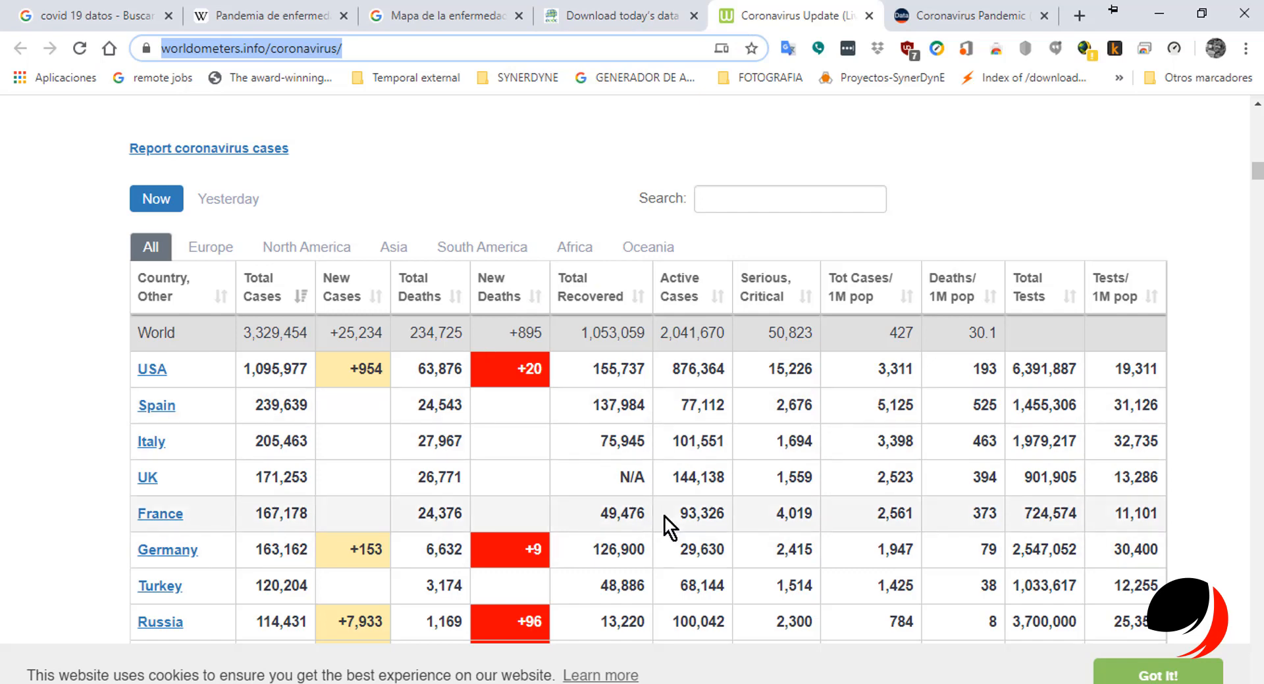
key("alt+Tab")
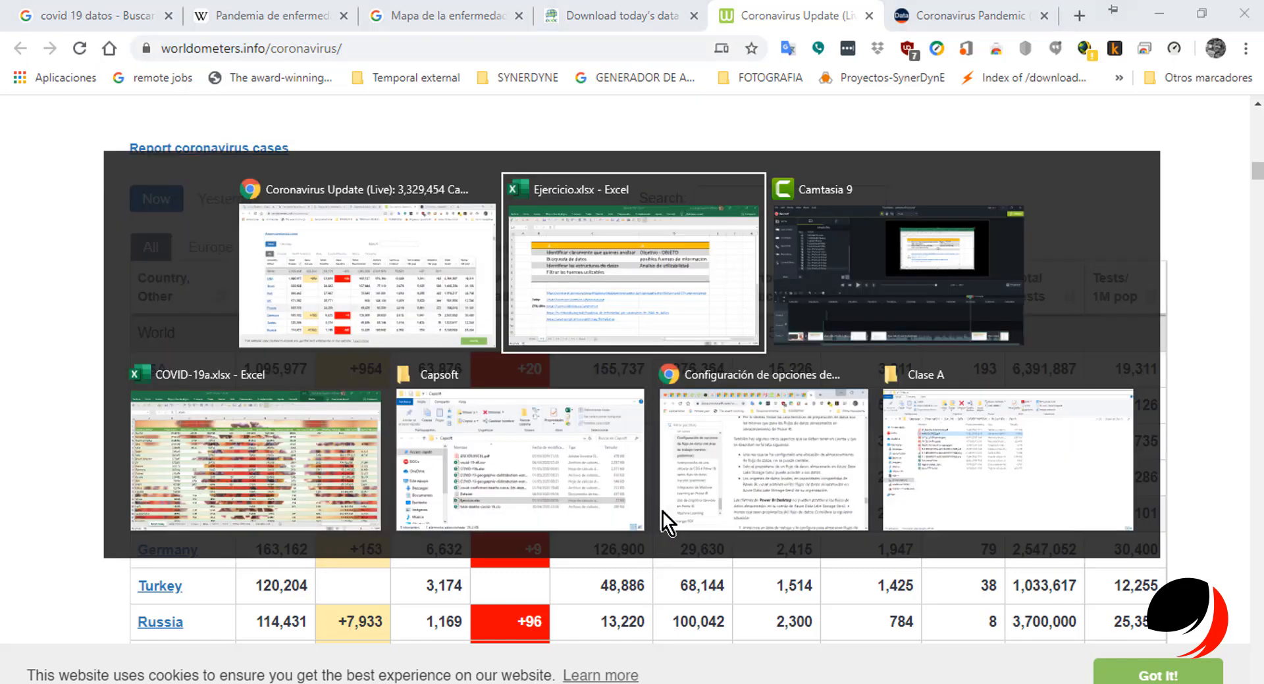
left_click(645, 318)
key("alt+Tab")
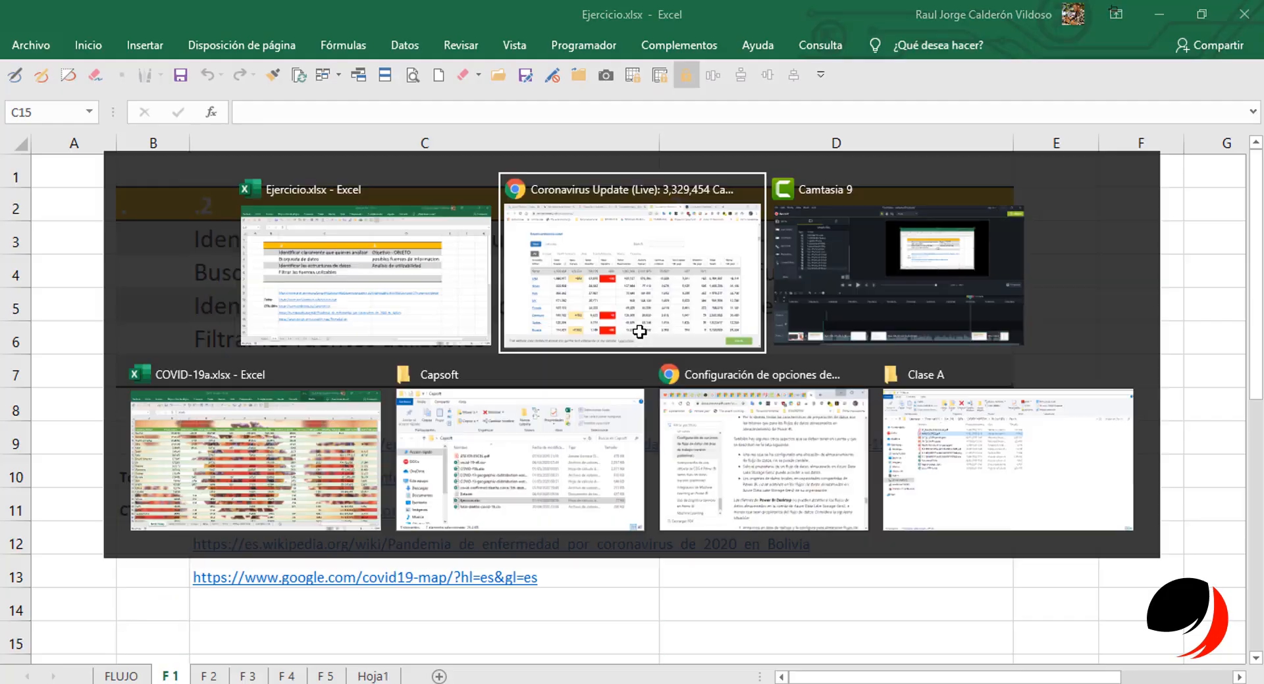
left_click(622, 299)
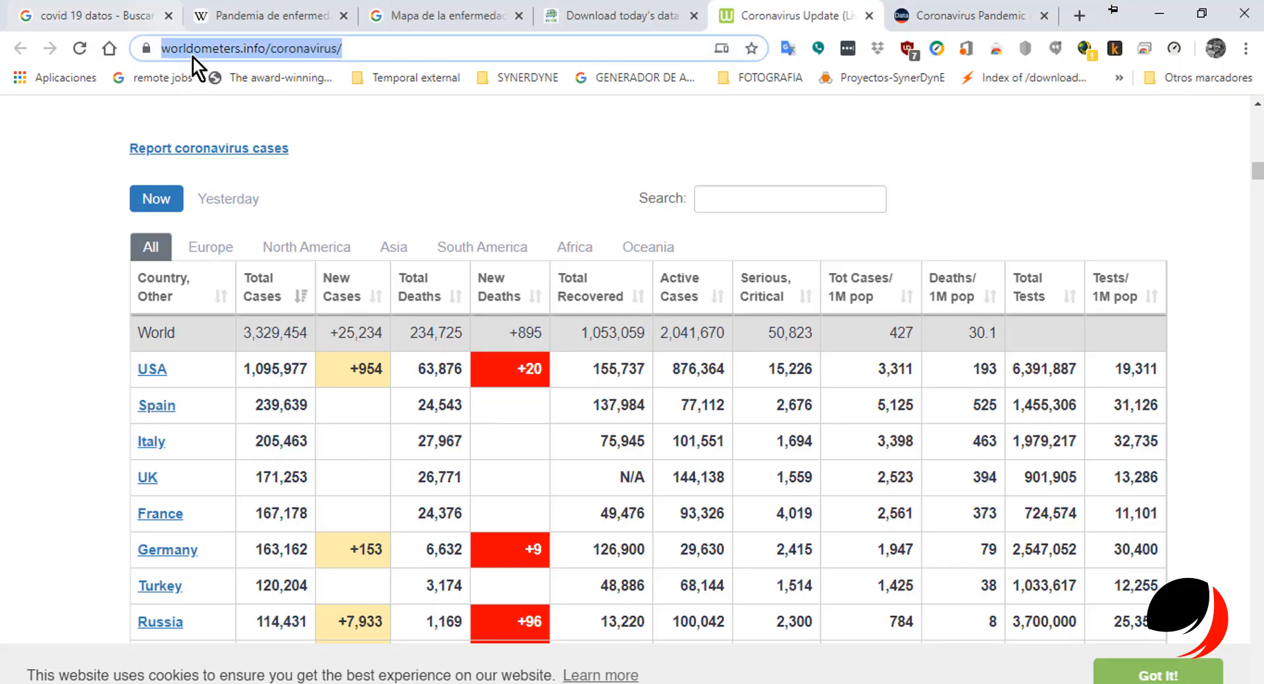
key("alt+Tab")
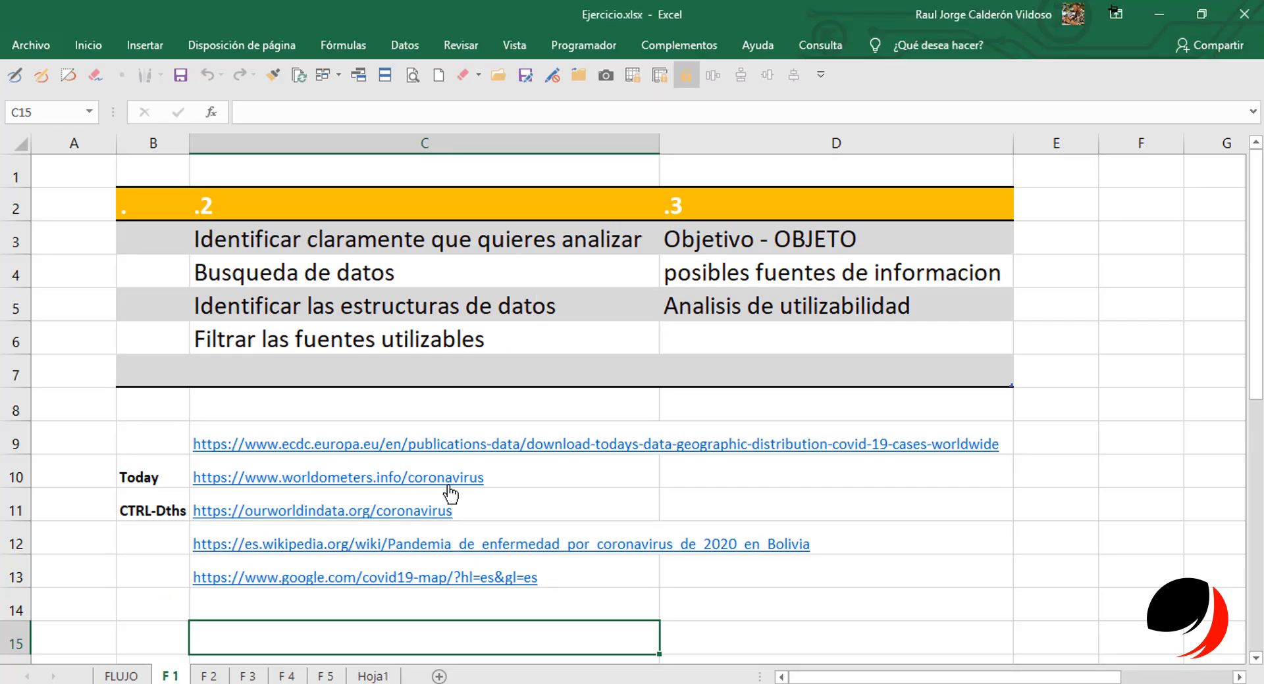
Add a new sheet to the workbook and place it after Hoja1.
left_click(736, 484)
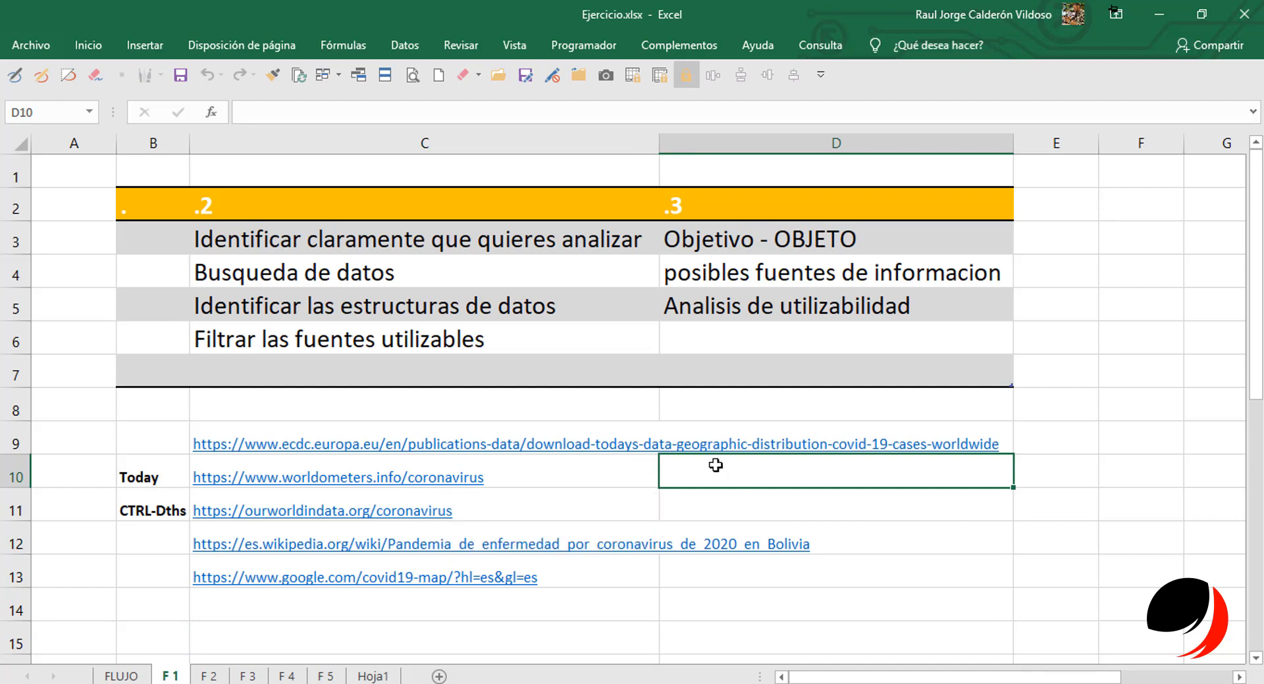
left_click(439, 677)
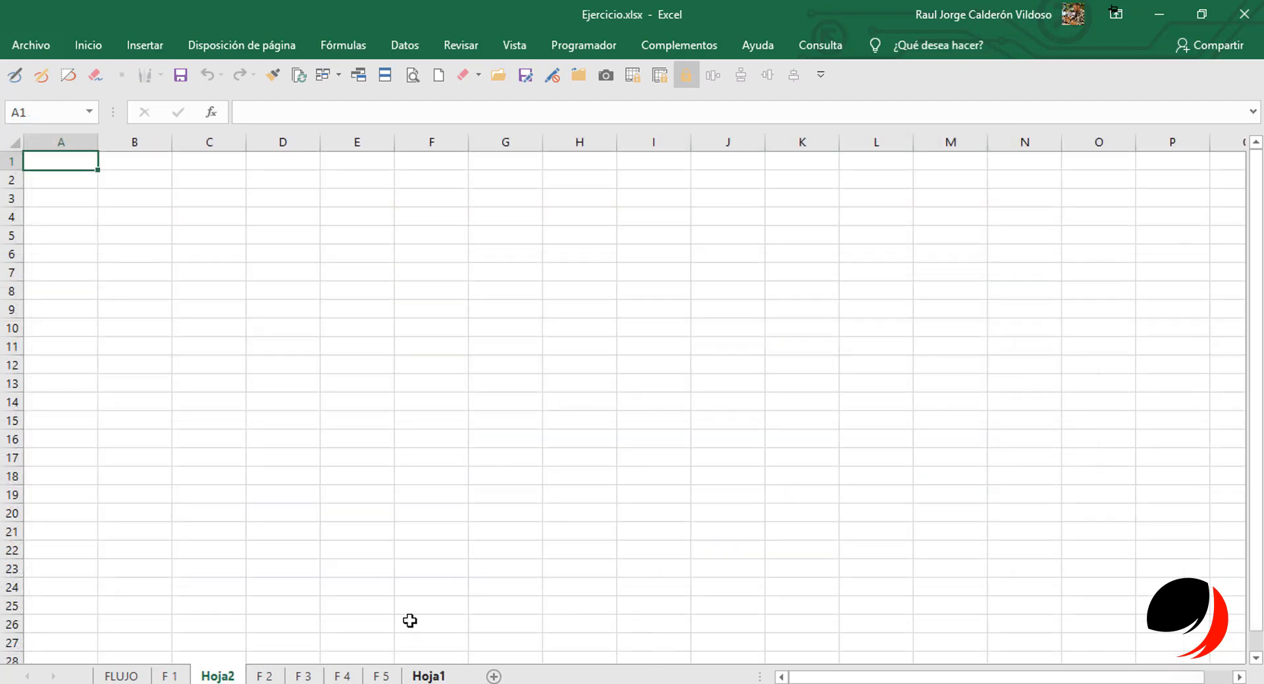
left_click_drag(207, 675, 468, 667)
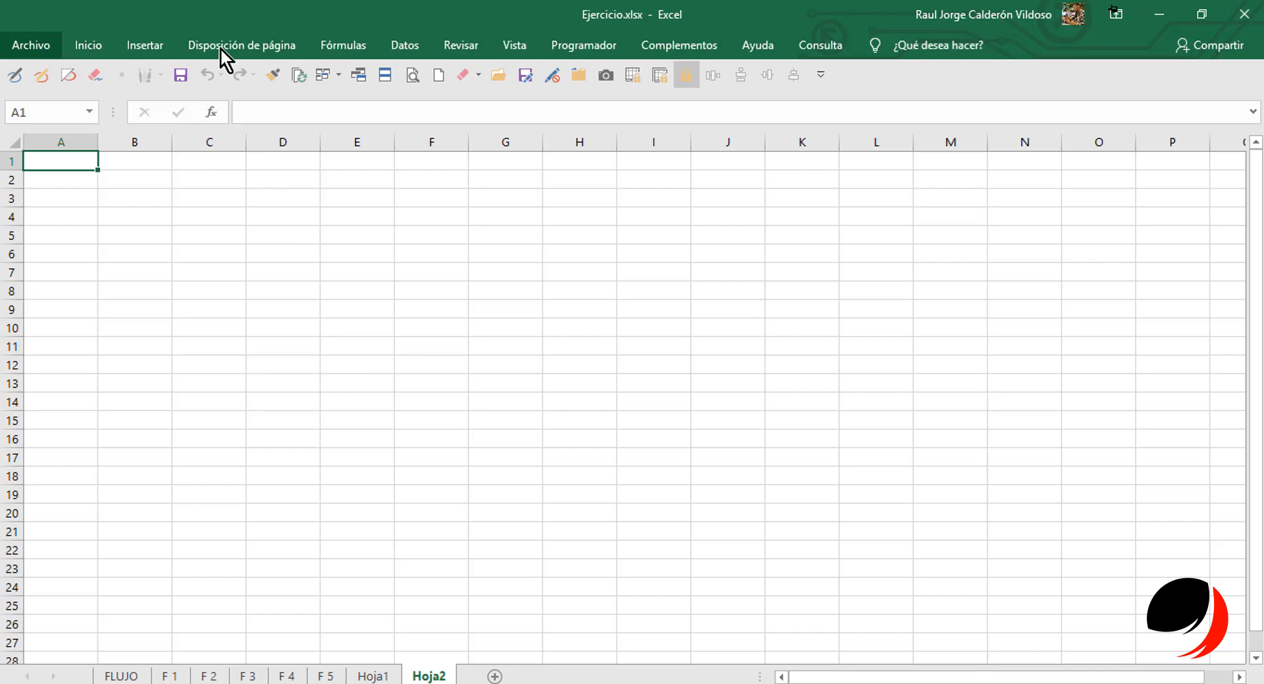
Review the available source types for a new query and start one from the web.
left_click(409, 44)
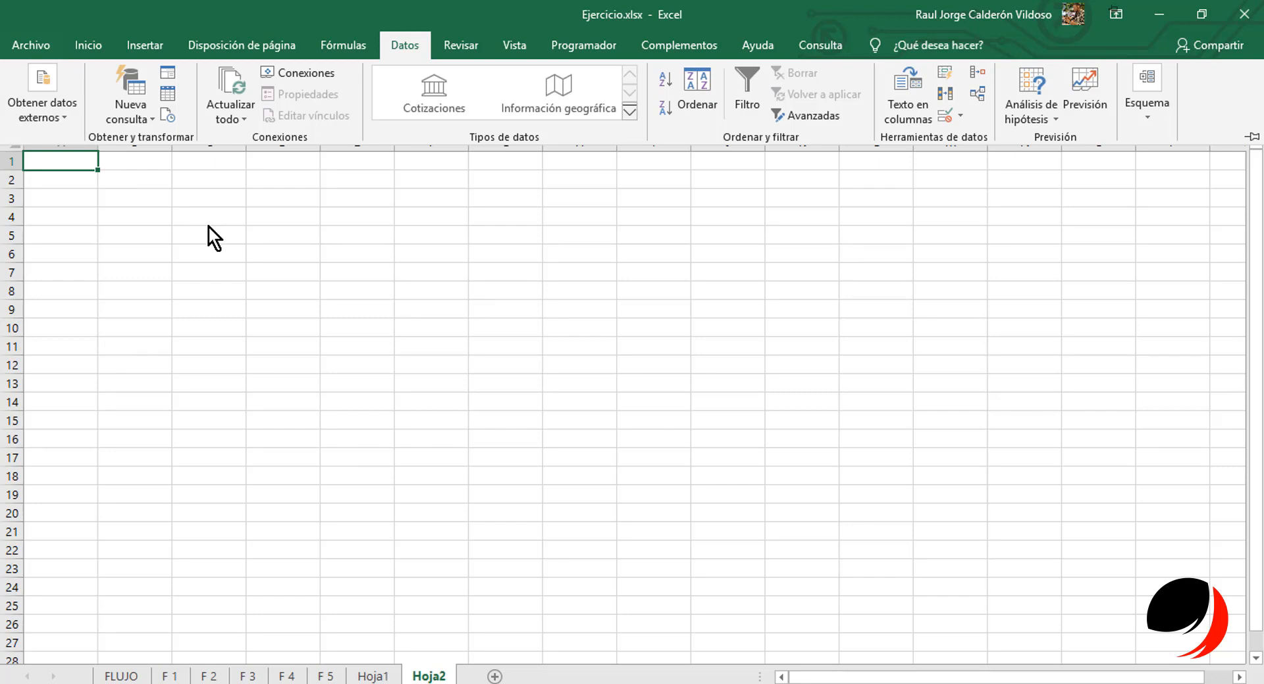
left_click(135, 122)
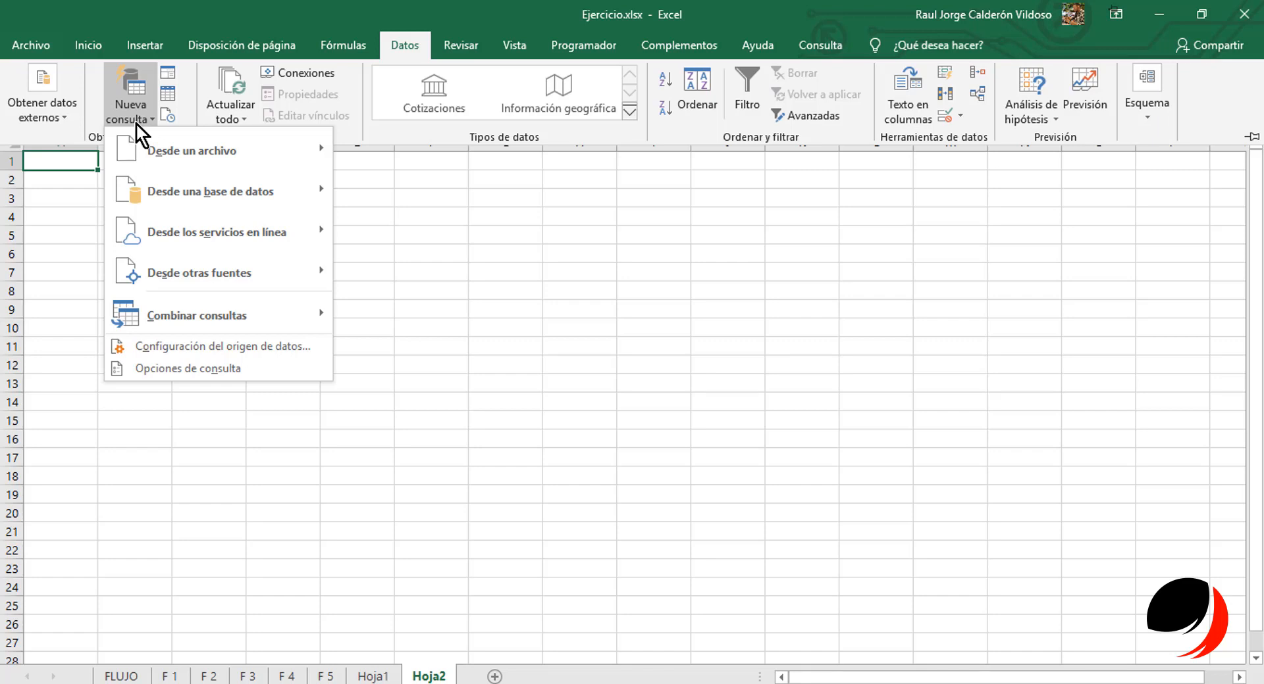
mouse_move(168, 156)
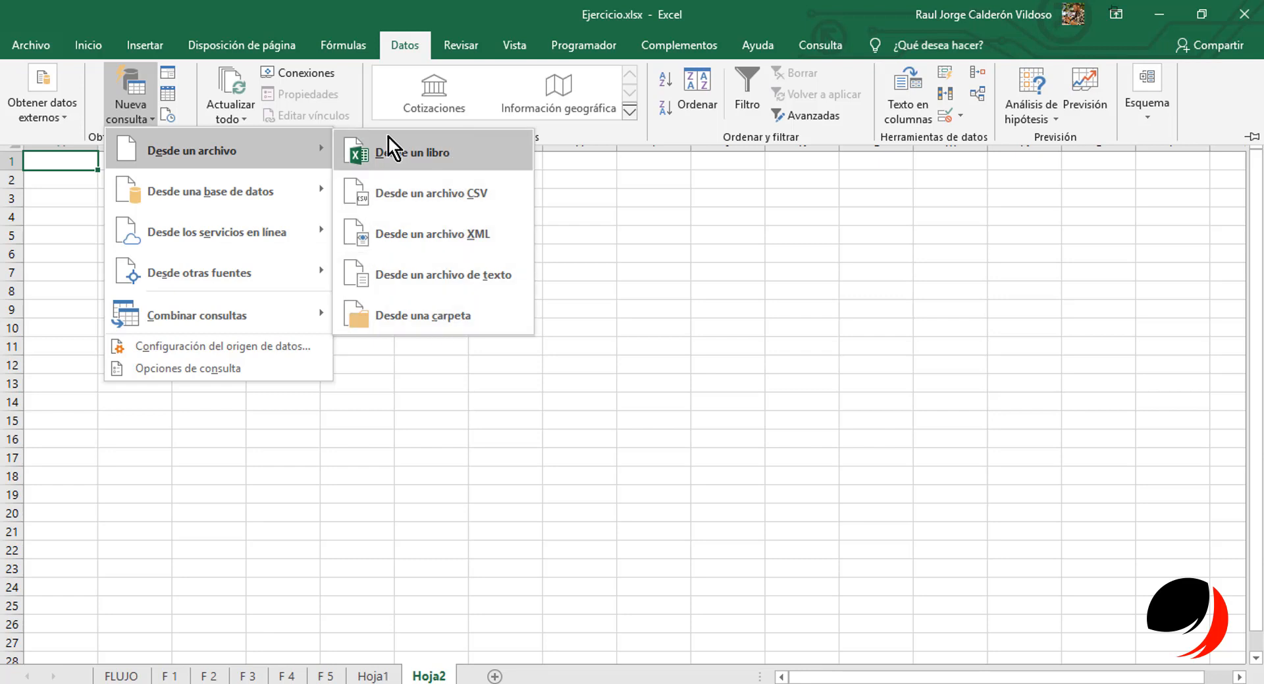
mouse_move(229, 197)
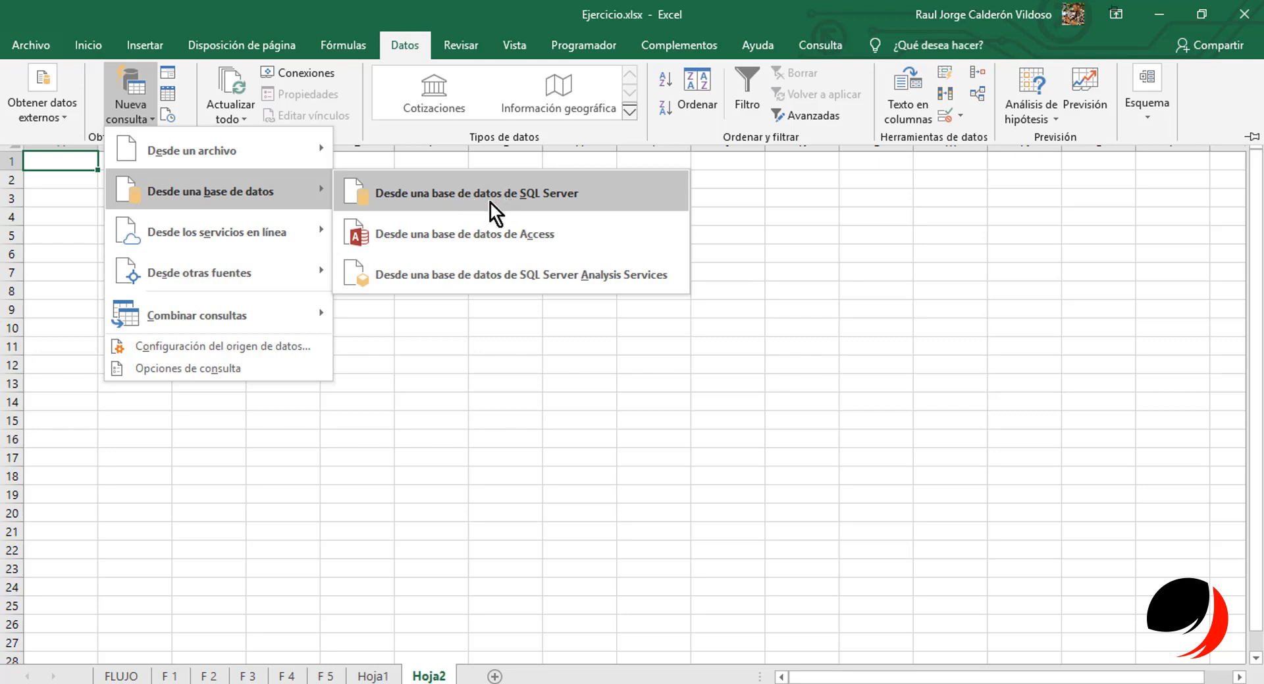
mouse_move(204, 225)
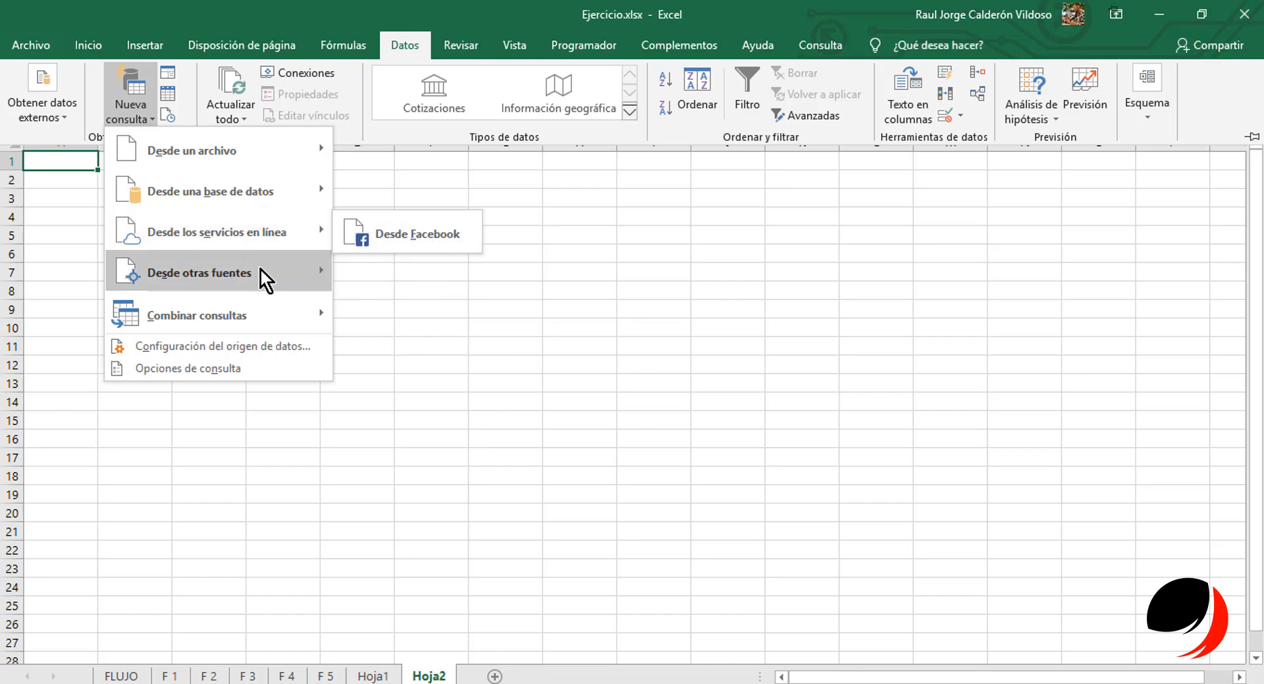
mouse_move(260, 269)
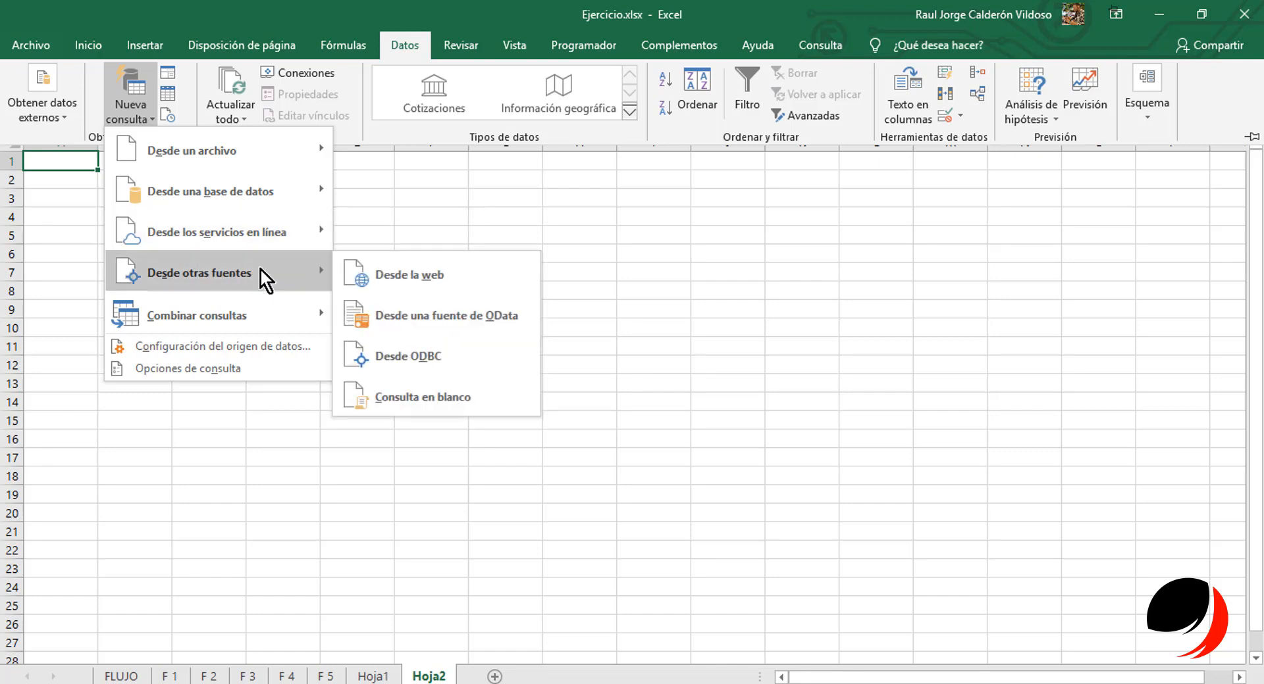
left_click(422, 276)
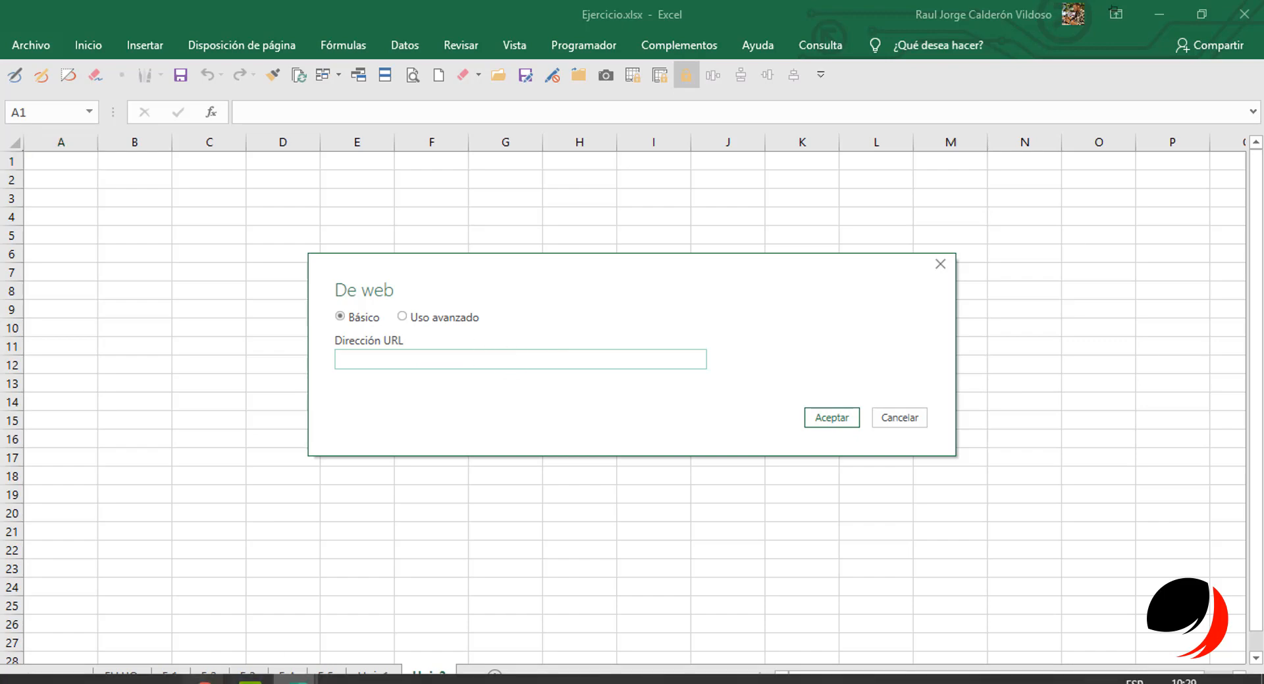
Copy the full Worldometers coronavirus page address from Chrome and return to the web query dialog in Excel.
mouse_move(204, 678)
left_click(238, 610)
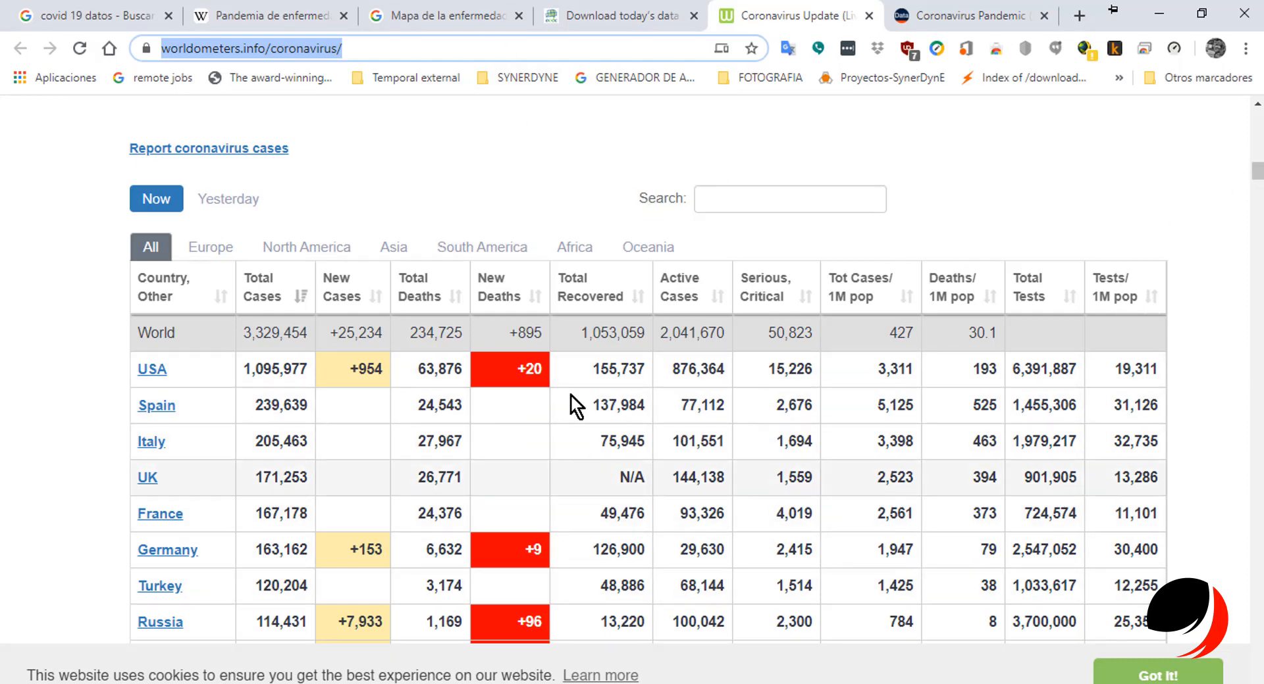
left_click(538, 49)
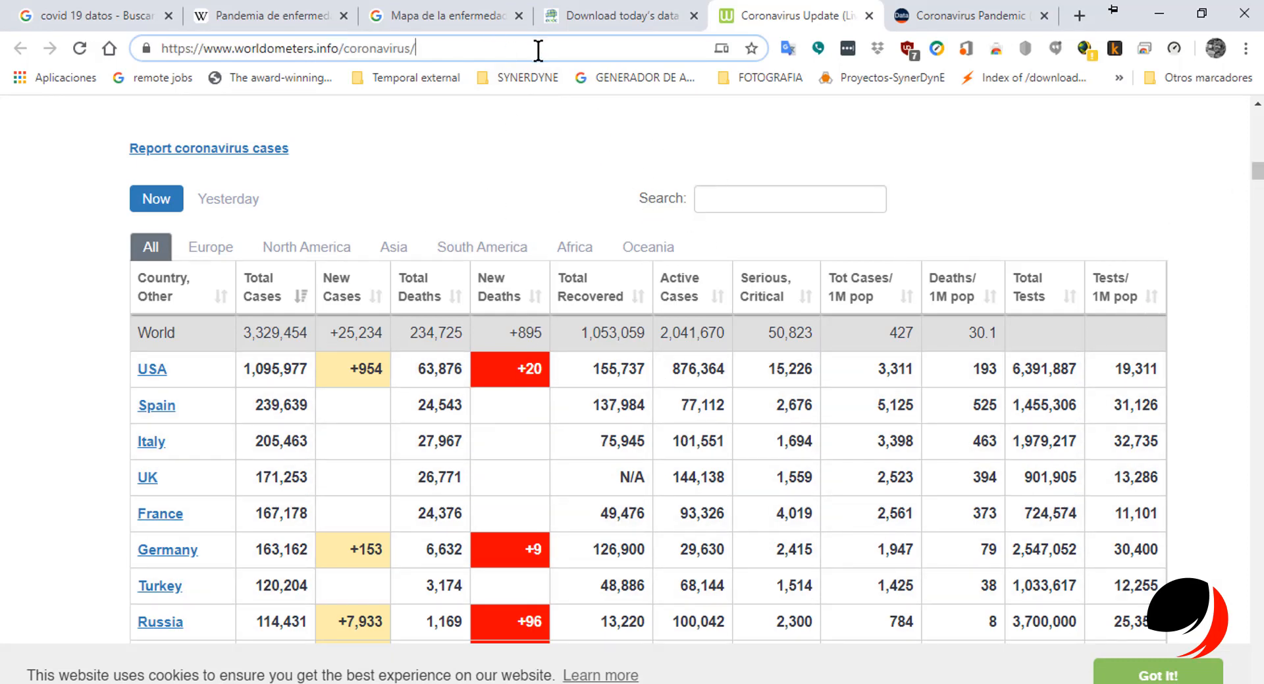
left_click_drag(558, 48, 87, 45)
key("ctrl+c")
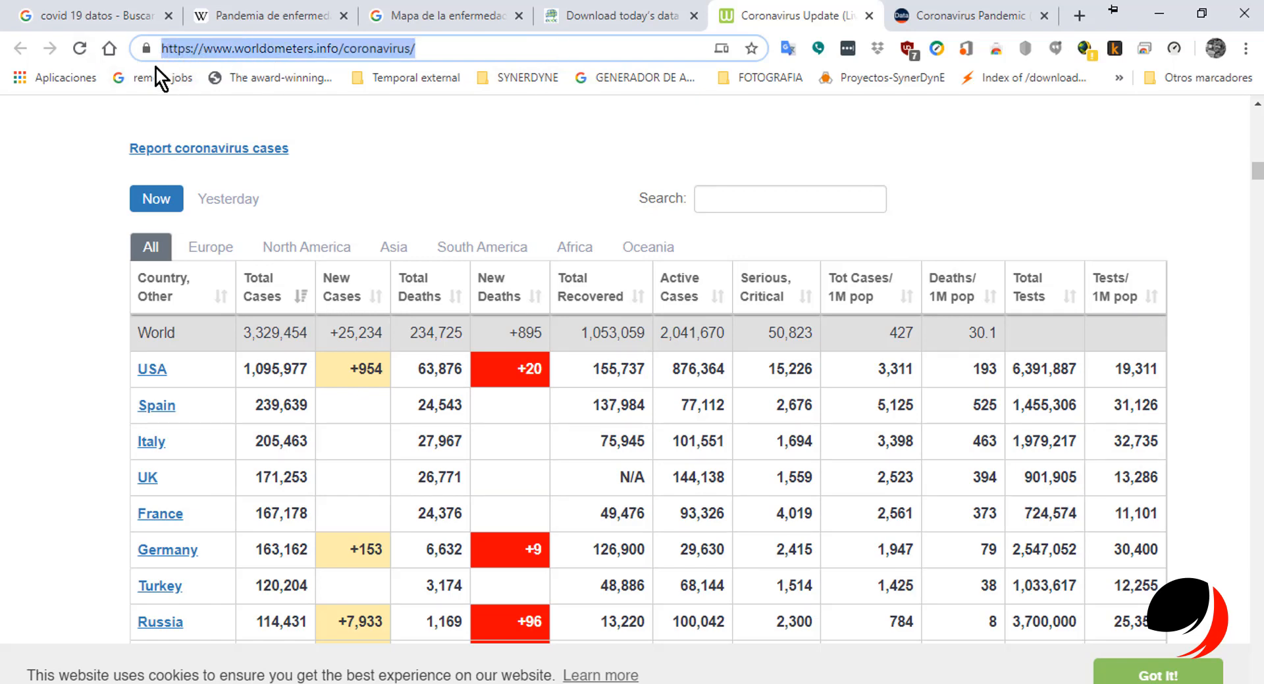
left_click(1159, 13)
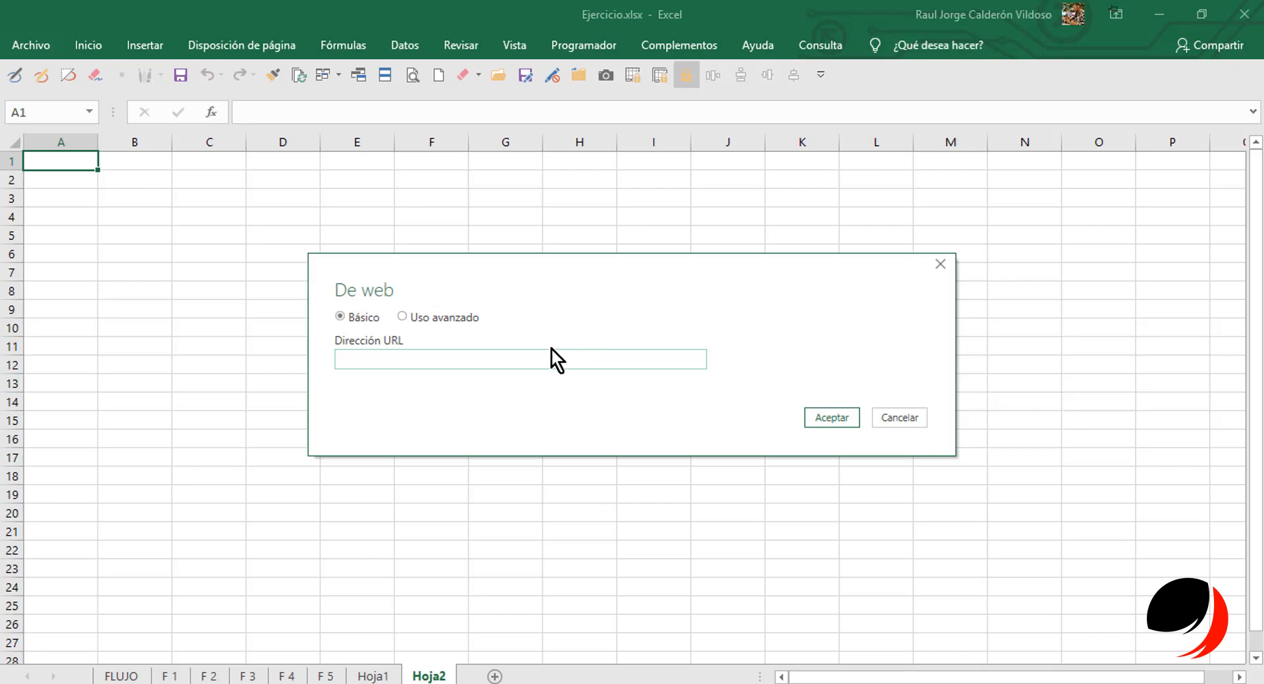
left_click(499, 359)
key("ctrl+v")
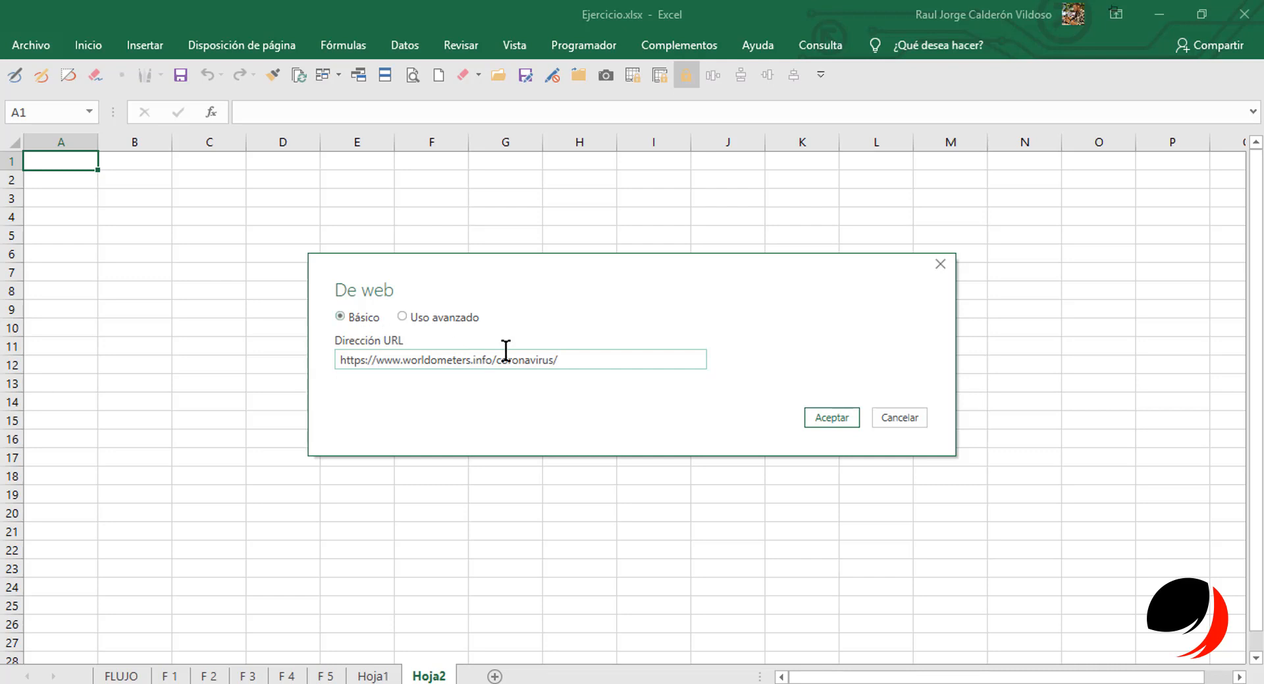
left_click(437, 318)
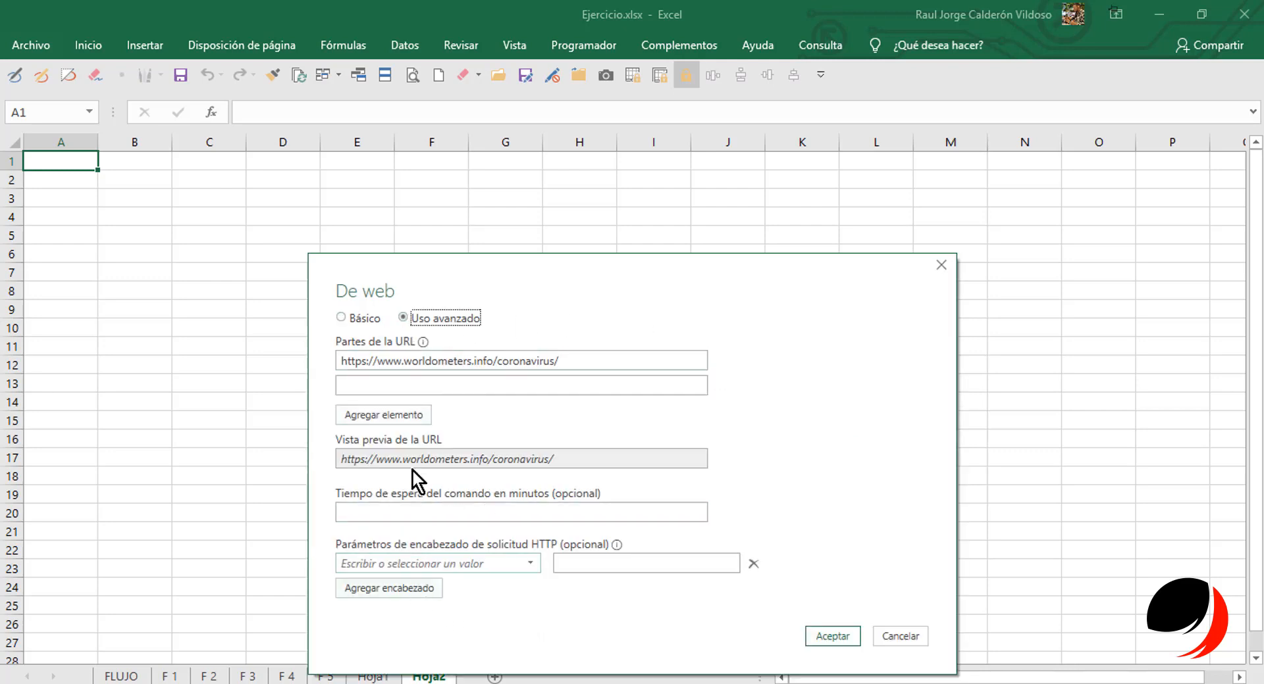
left_click(363, 320)
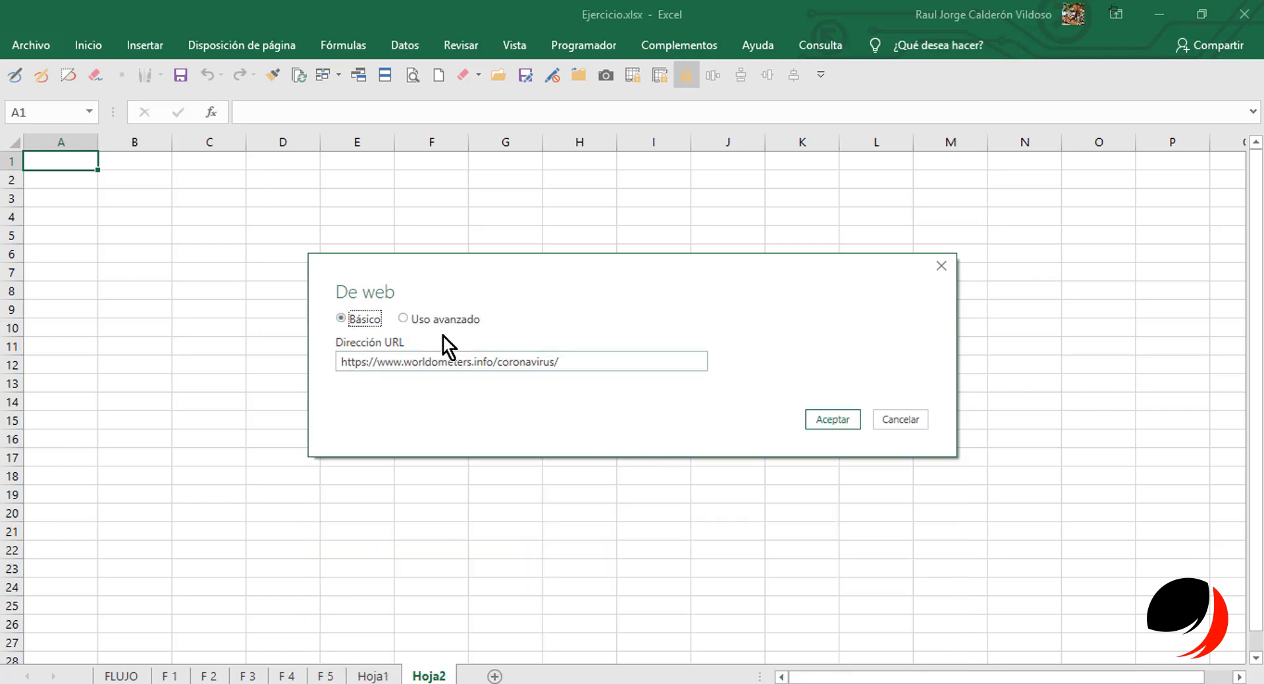
Connect to the entered Worldometers address and examine the page in the Navigator's web view, including the country table.
left_click(839, 420)
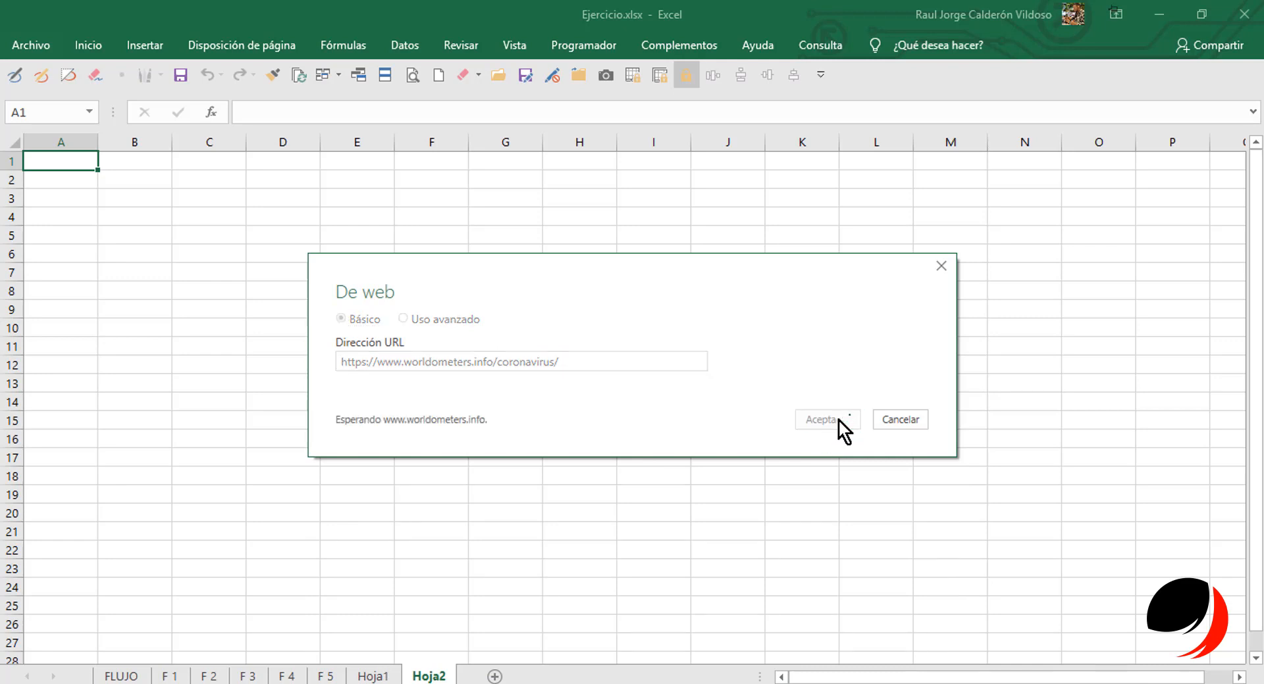
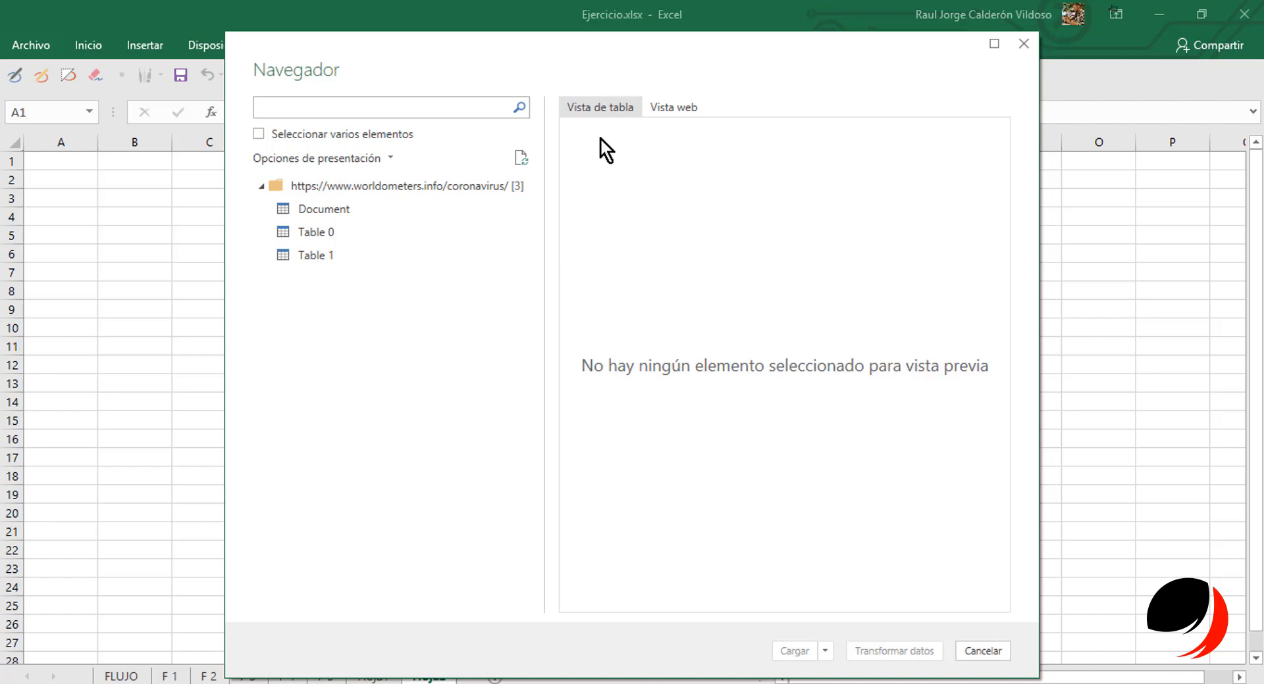
left_click(612, 110)
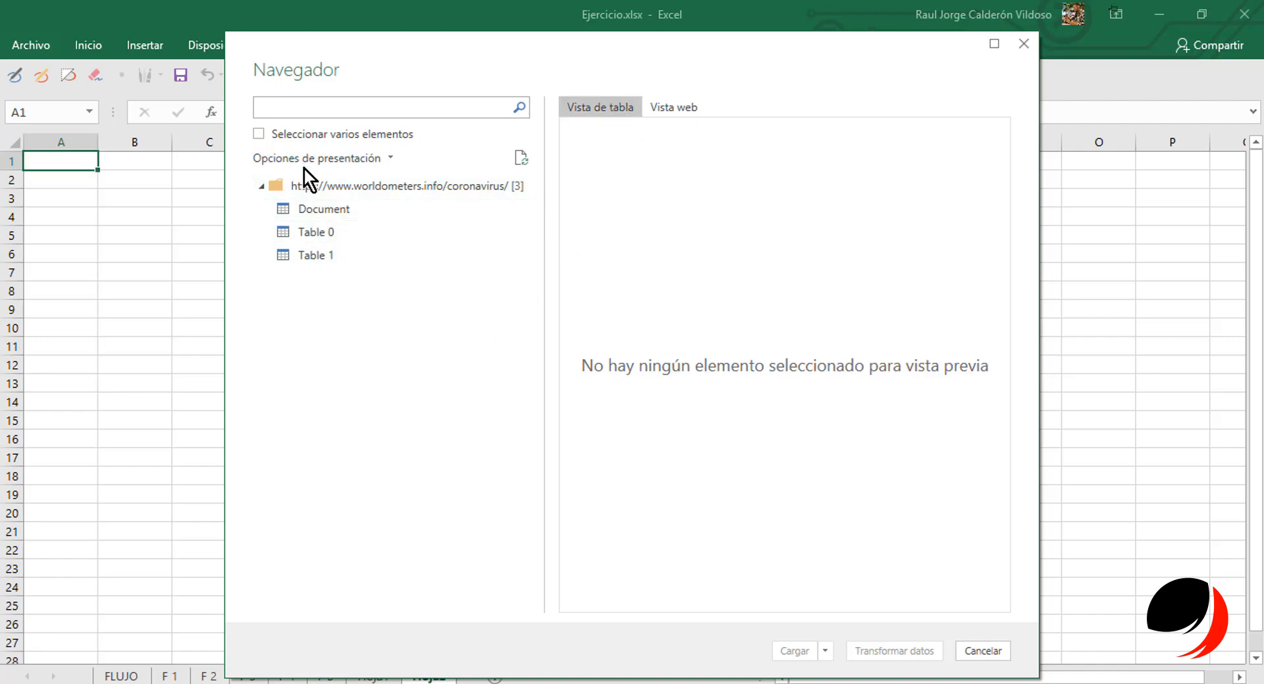
left_click(672, 106)
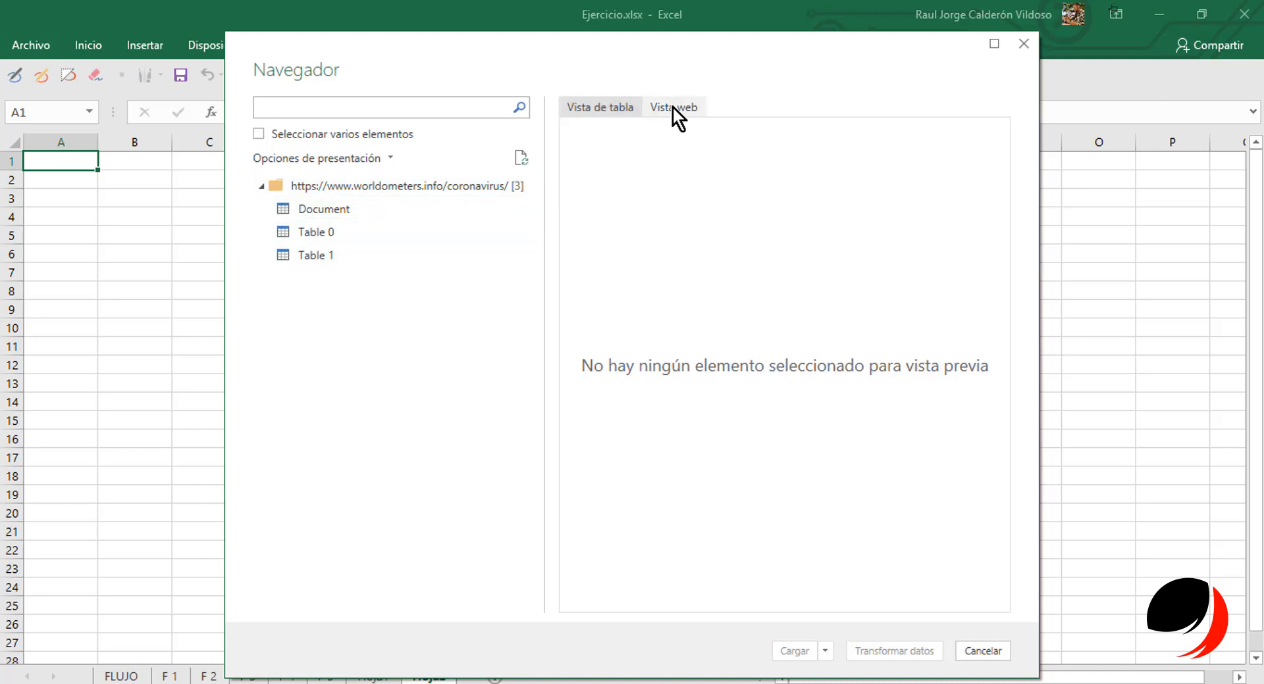
left_click(683, 112)
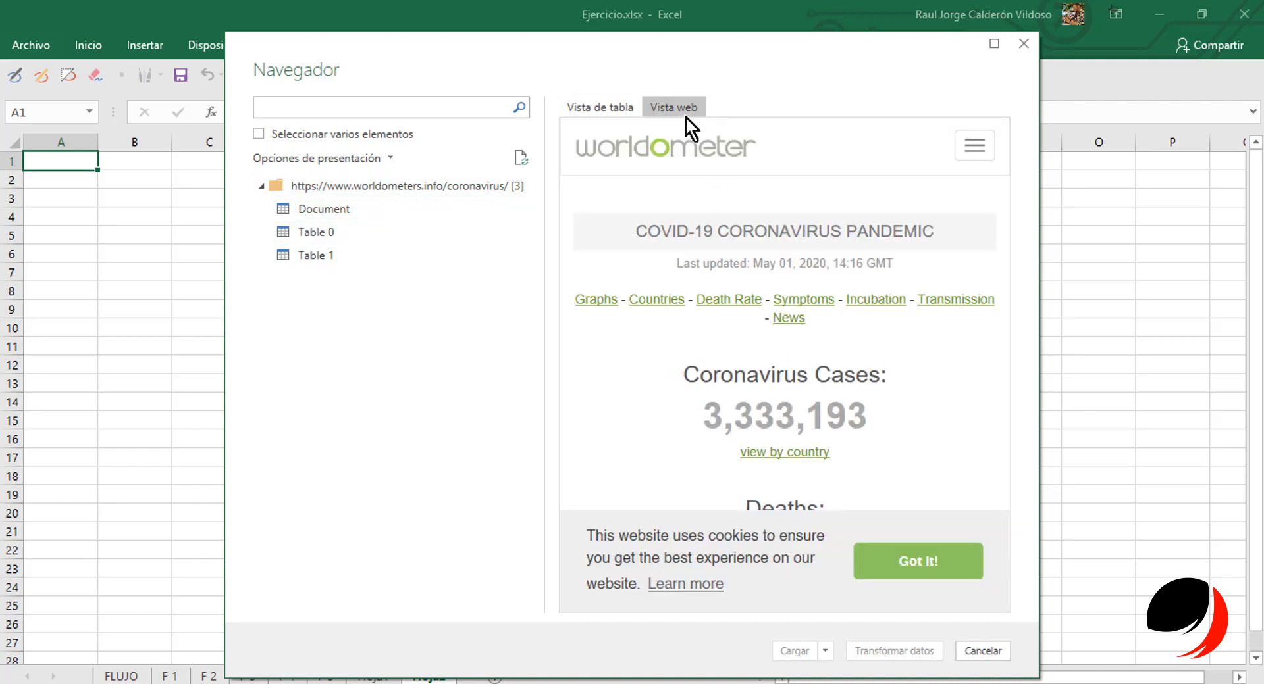
scroll(858, 383, "down", 15)
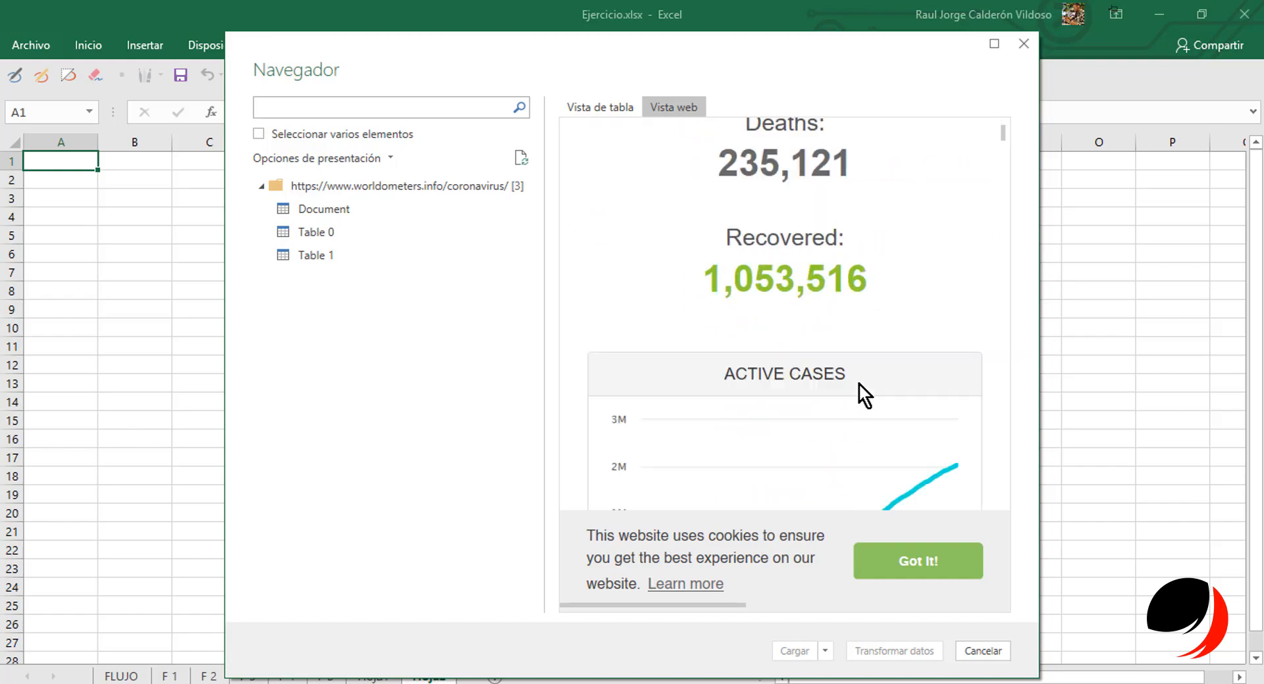
scroll(858, 383, "down", 20)
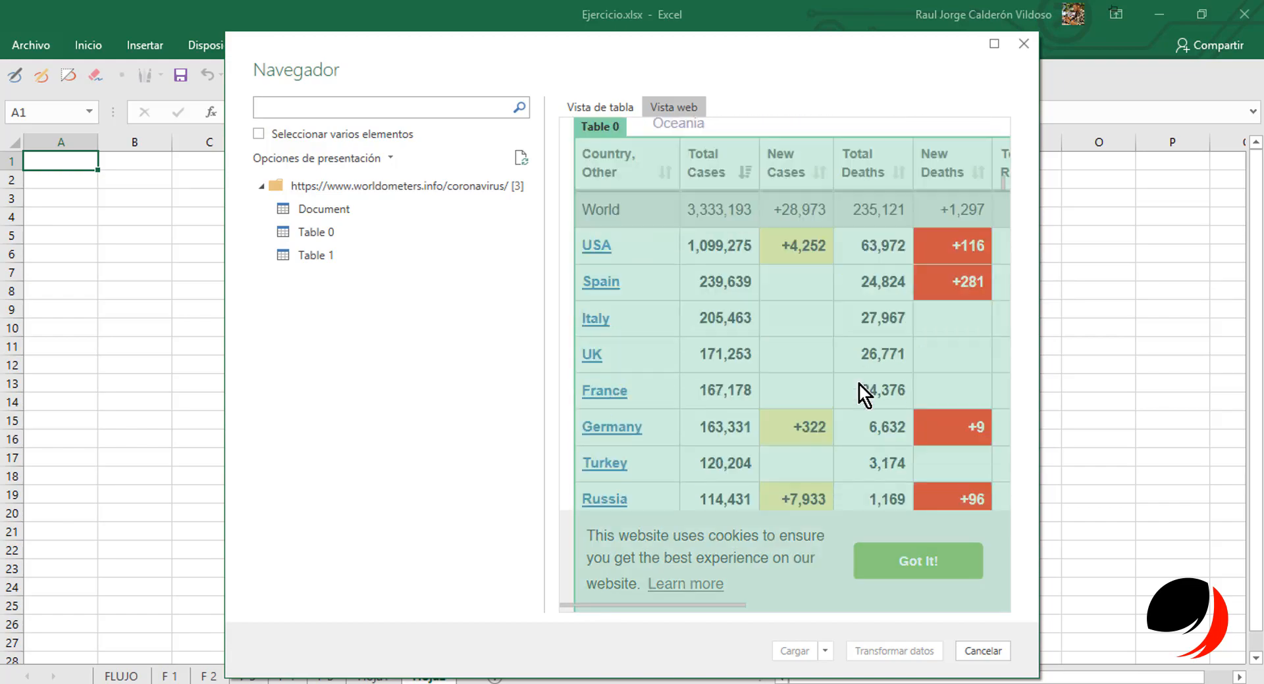
scroll(856, 379, "up", 20)
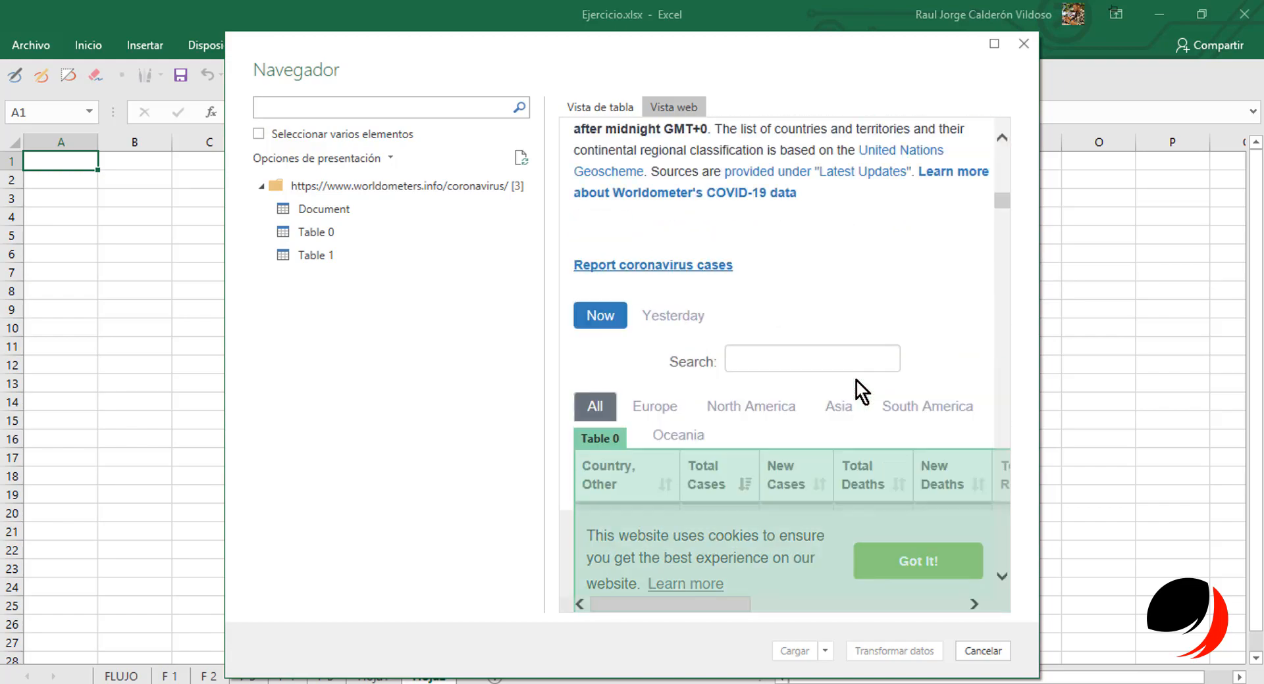
scroll(855, 379, "up", 10)
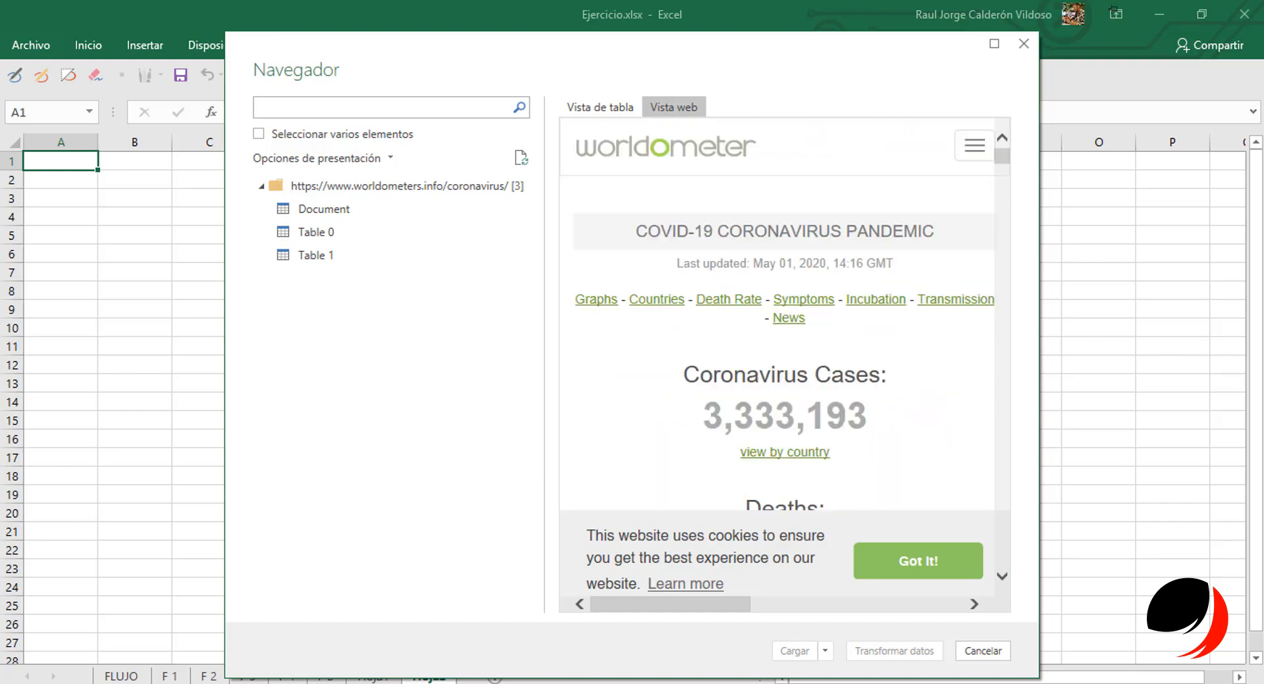
Switch to Chrome to compare the original Worldometers page with the web view, and return to the Navigator in Excel.
mouse_move(205, 680)
left_click(322, 602)
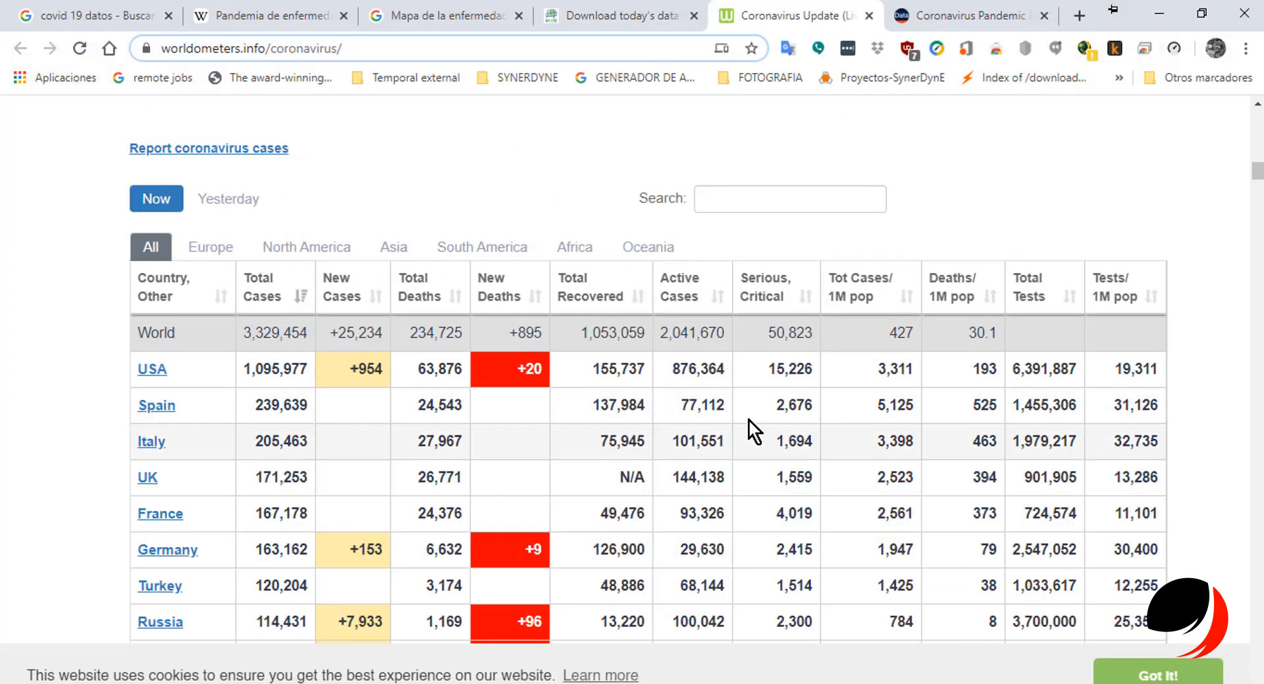
scroll(866, 361, "up", 10)
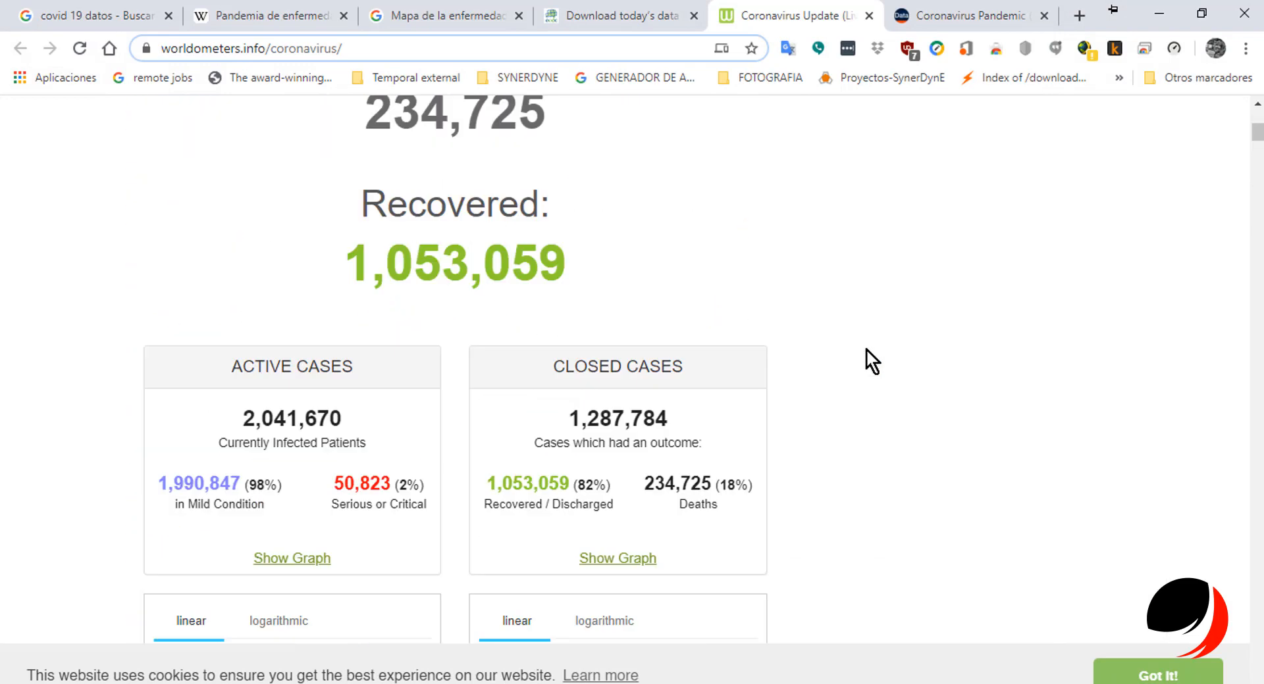
left_click(1142, 5)
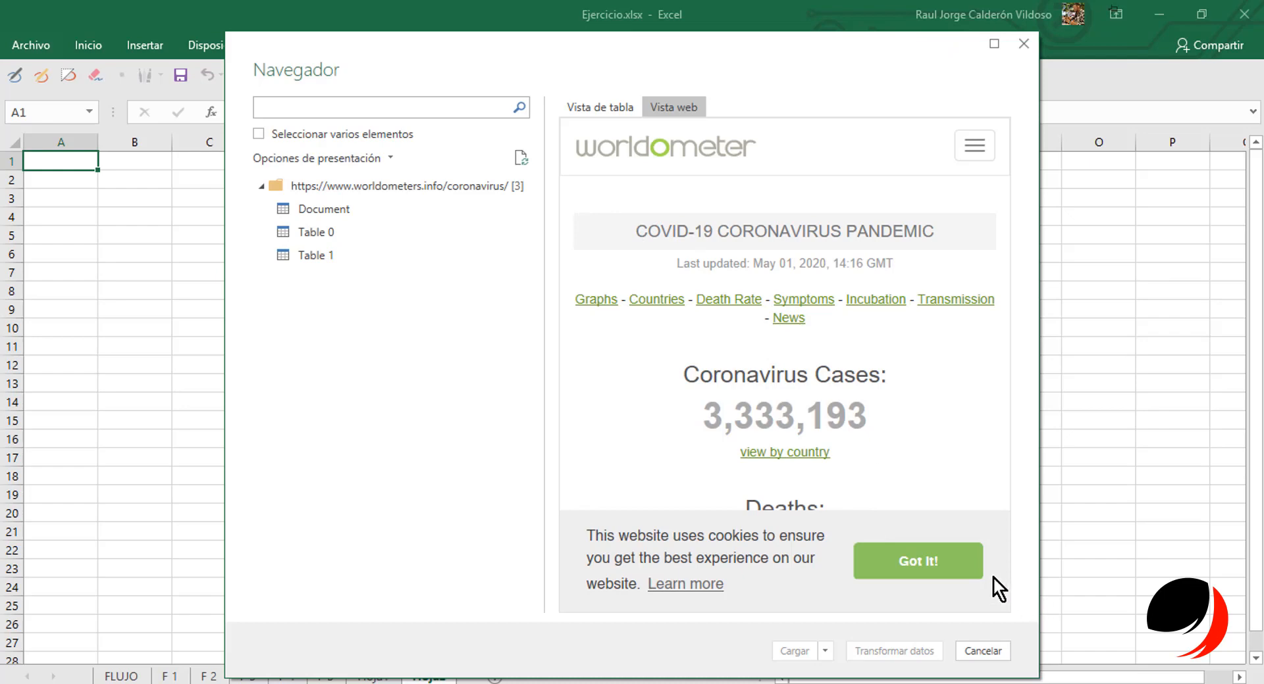
Preview the Document and Table 0 elements of the Worldometers source in table view.
left_click(596, 113)
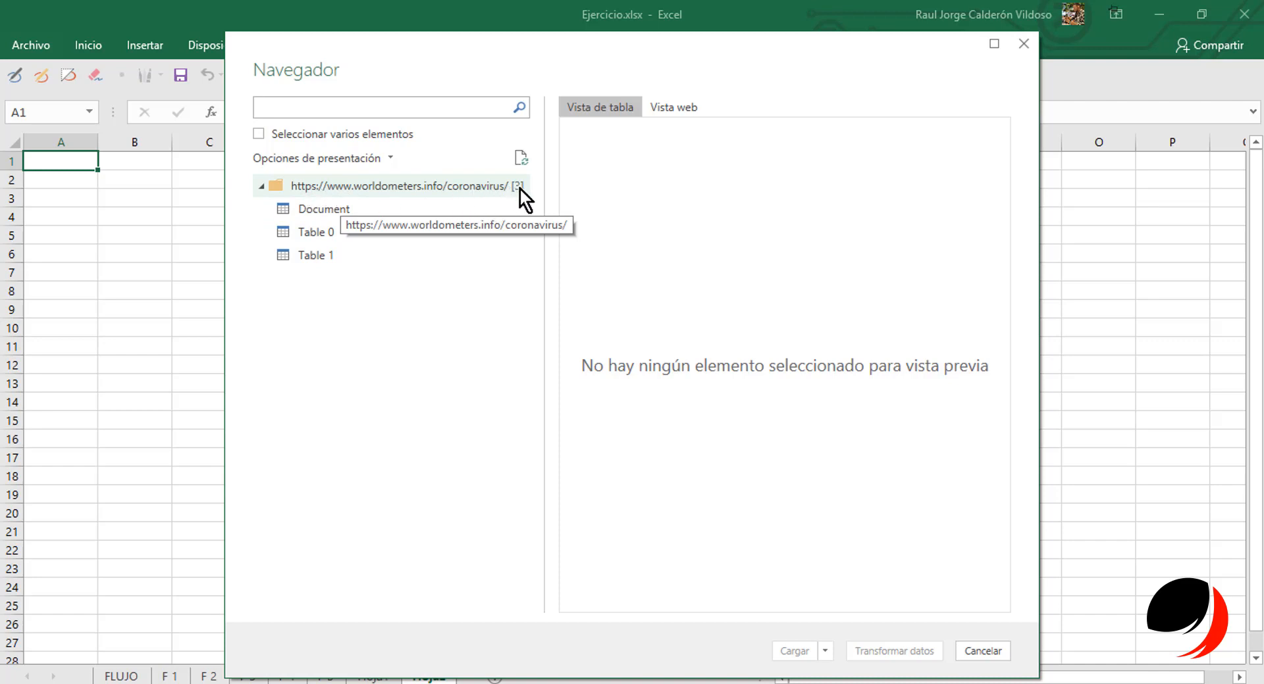
left_click(331, 211)
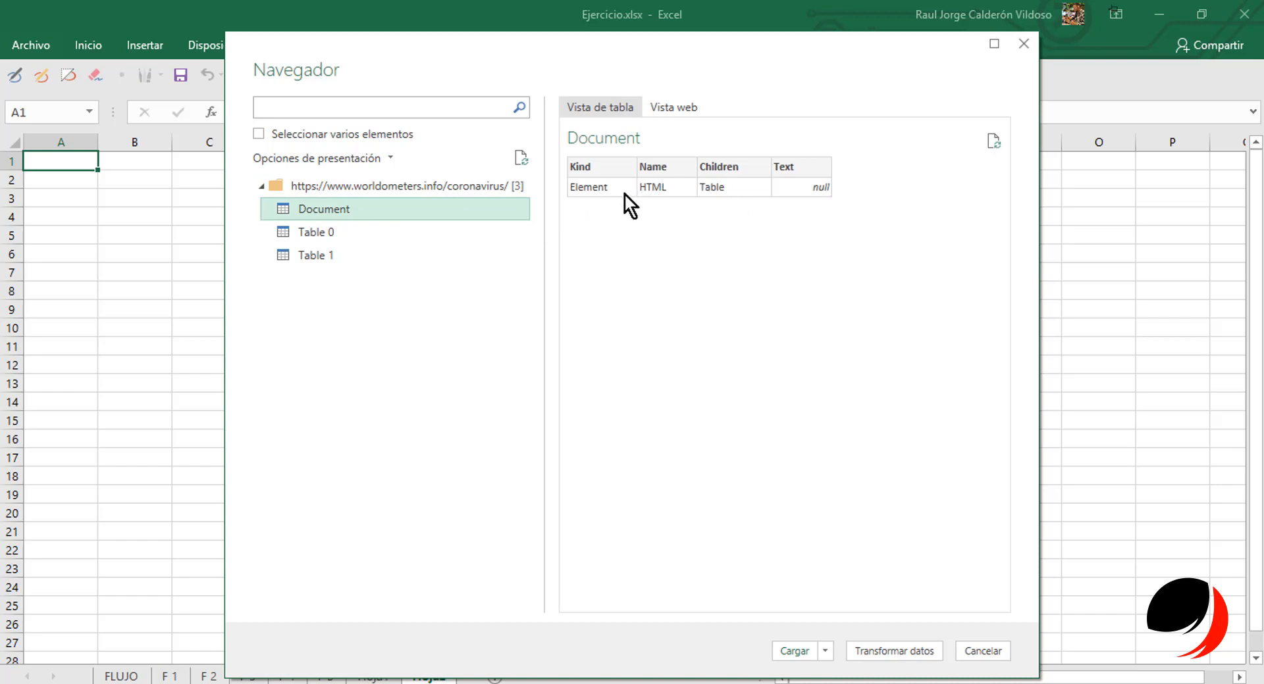
left_click(326, 235)
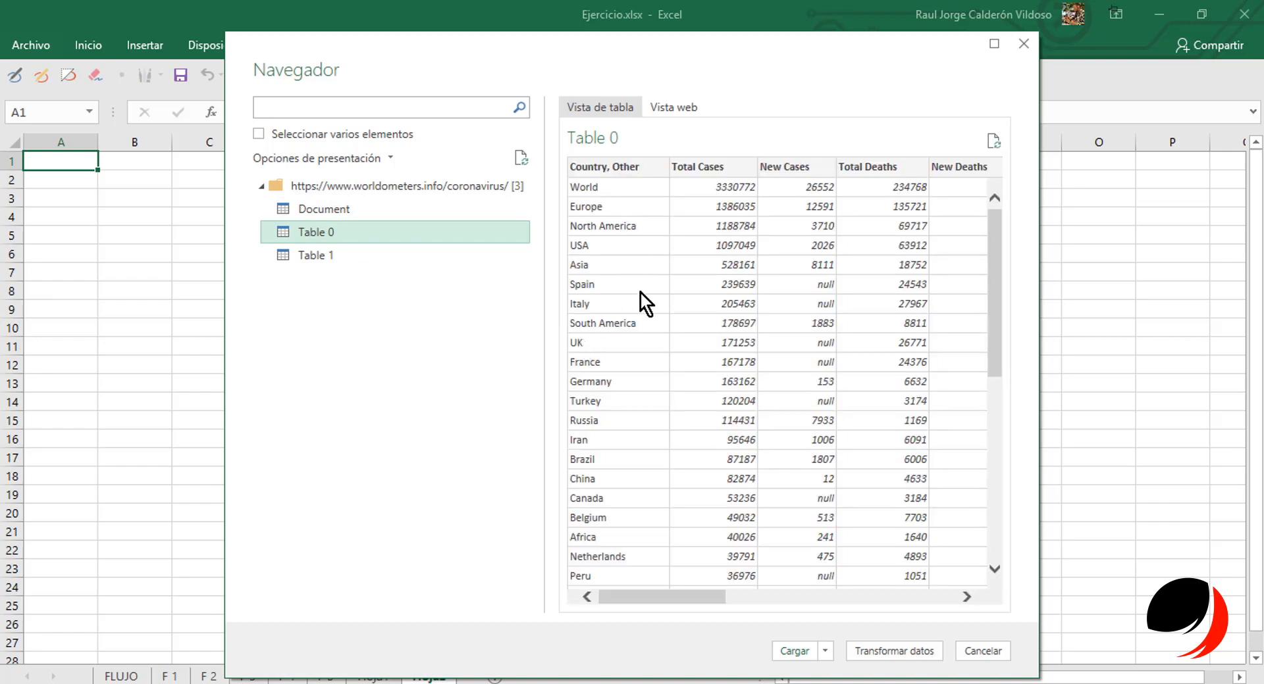
left_click_drag(711, 596, 665, 592)
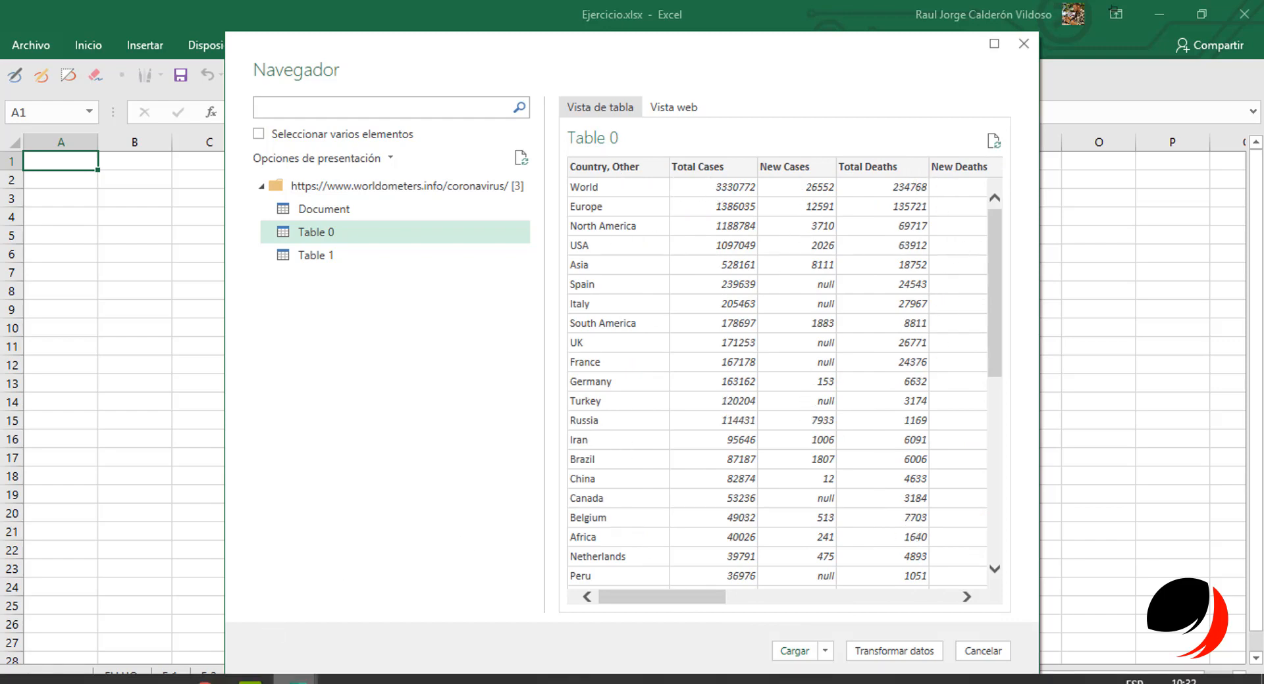
mouse_move(250, 680)
left_click(312, 652)
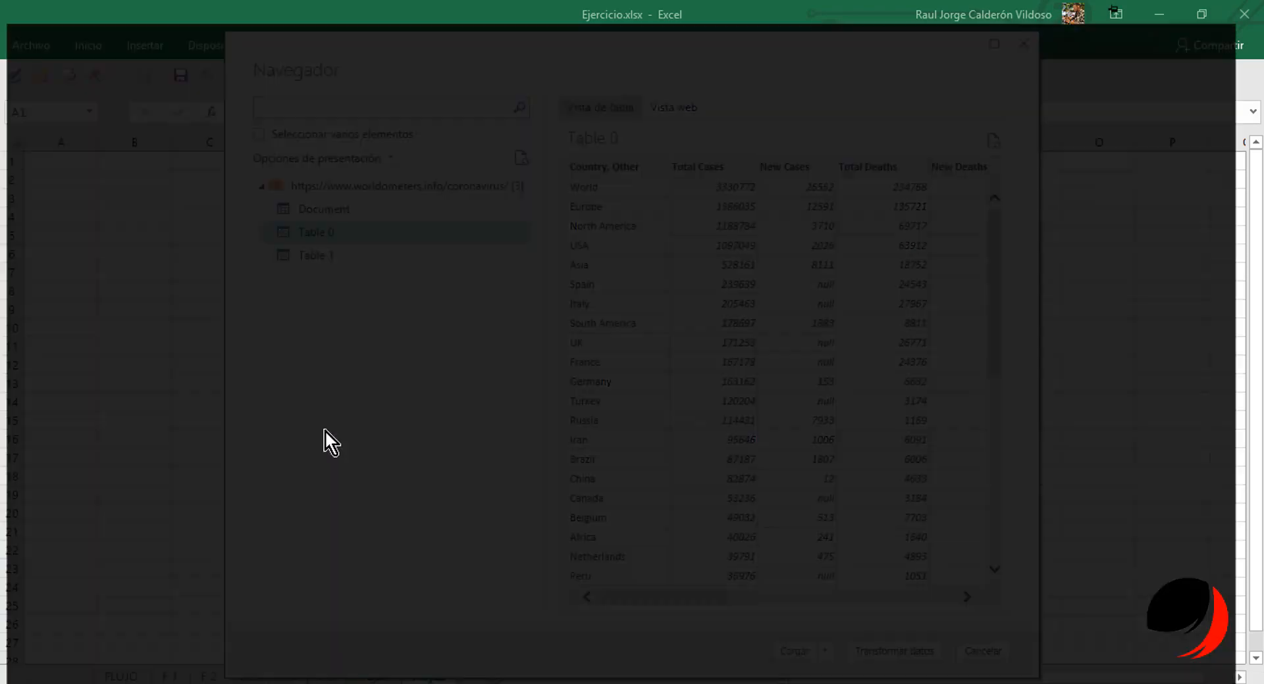
Look over the charts on the worldometers.info coronavirus page and compare the previews of Table 0 and Table 1.
scroll(514, 318, "down", 1)
scroll(515, 318, "down", 20)
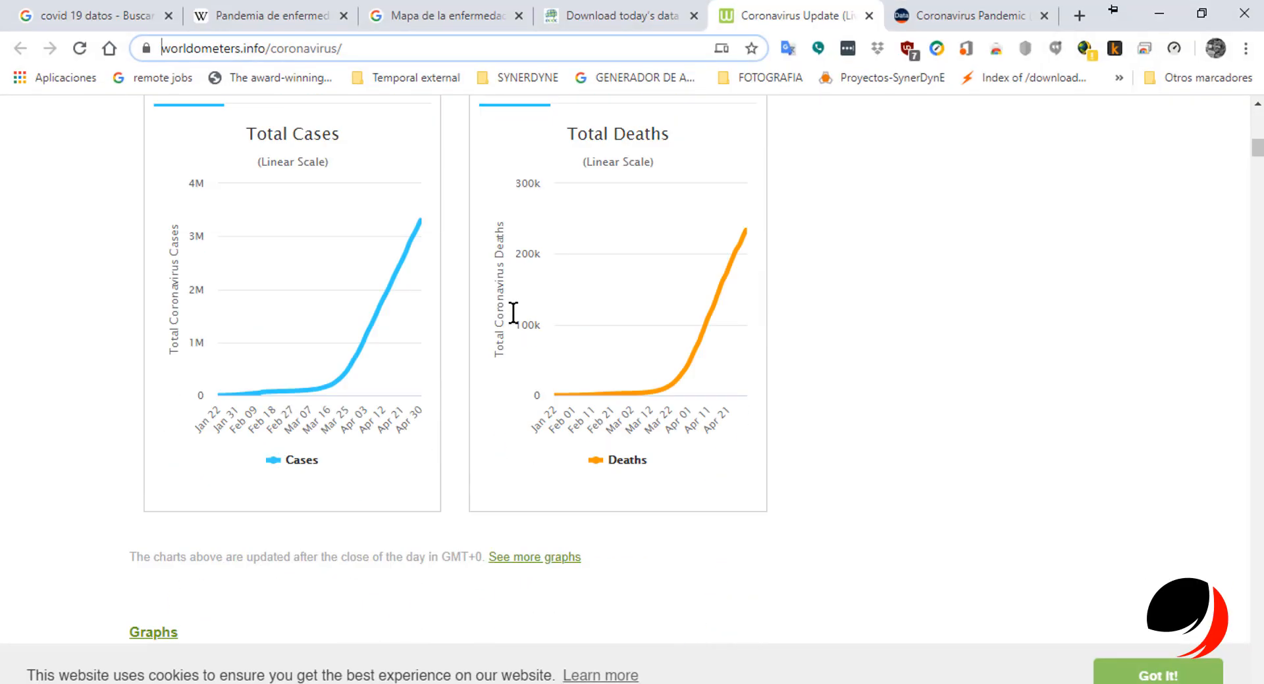
scroll(514, 313, "up", 5)
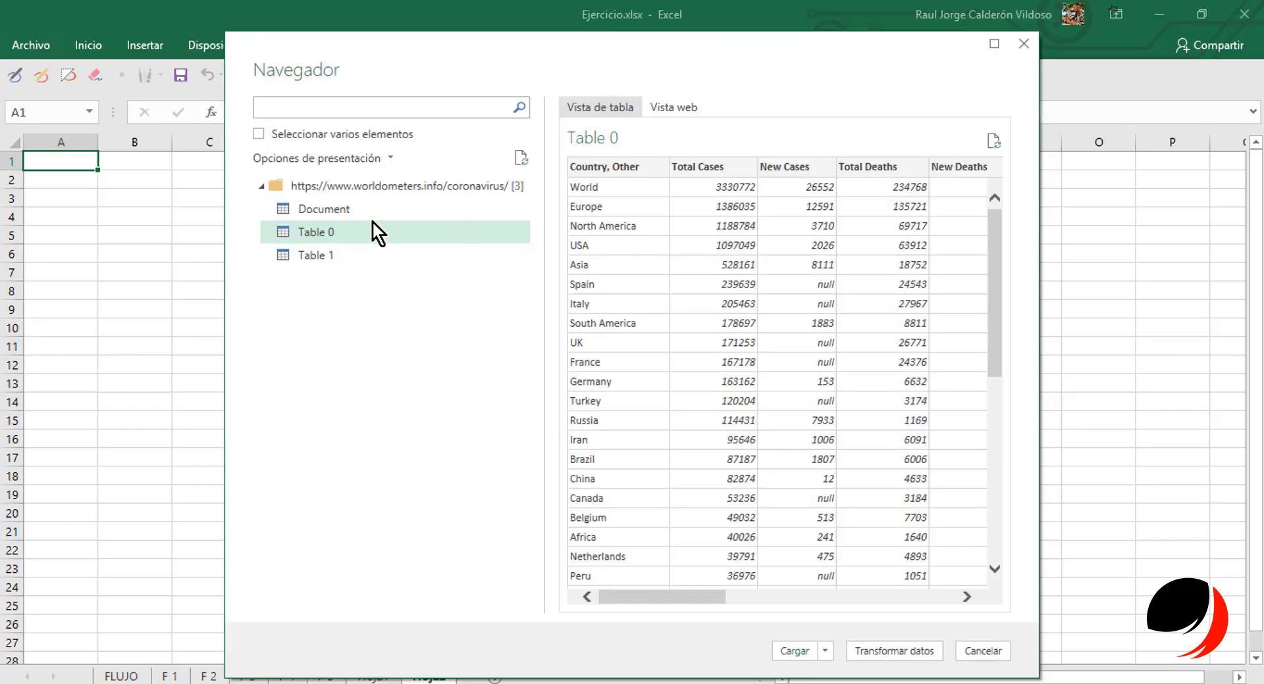
left_click(358, 235)
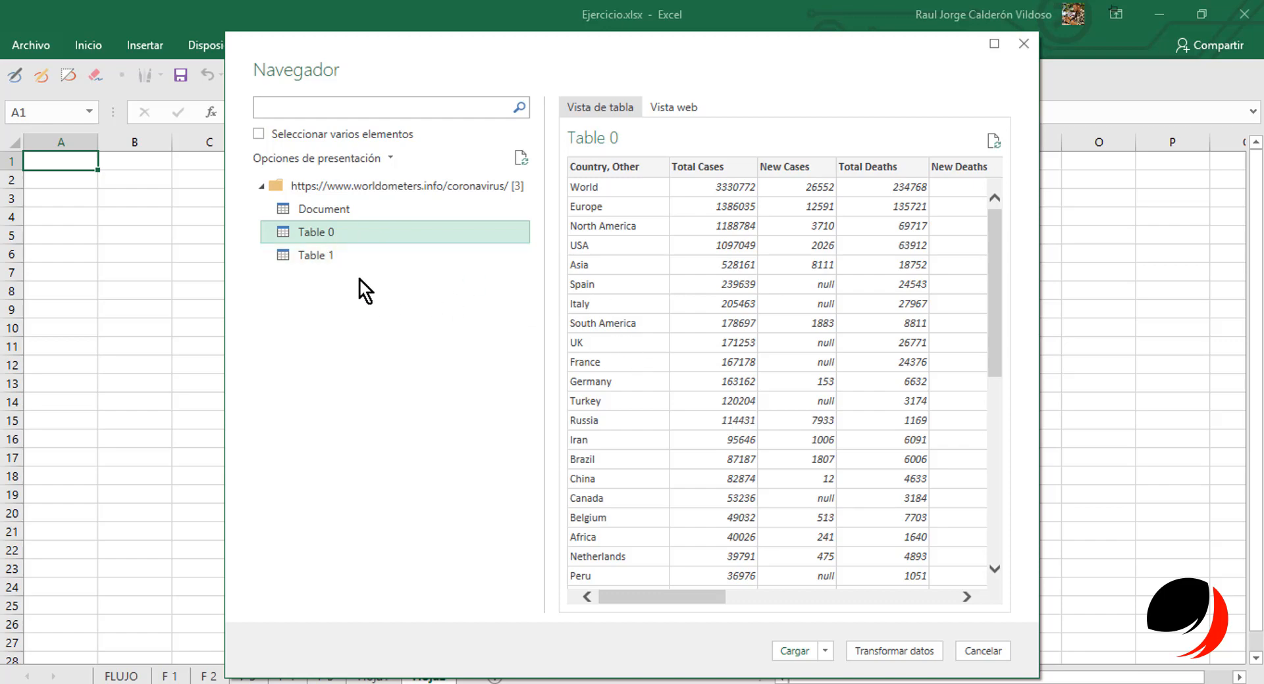
left_click(326, 256)
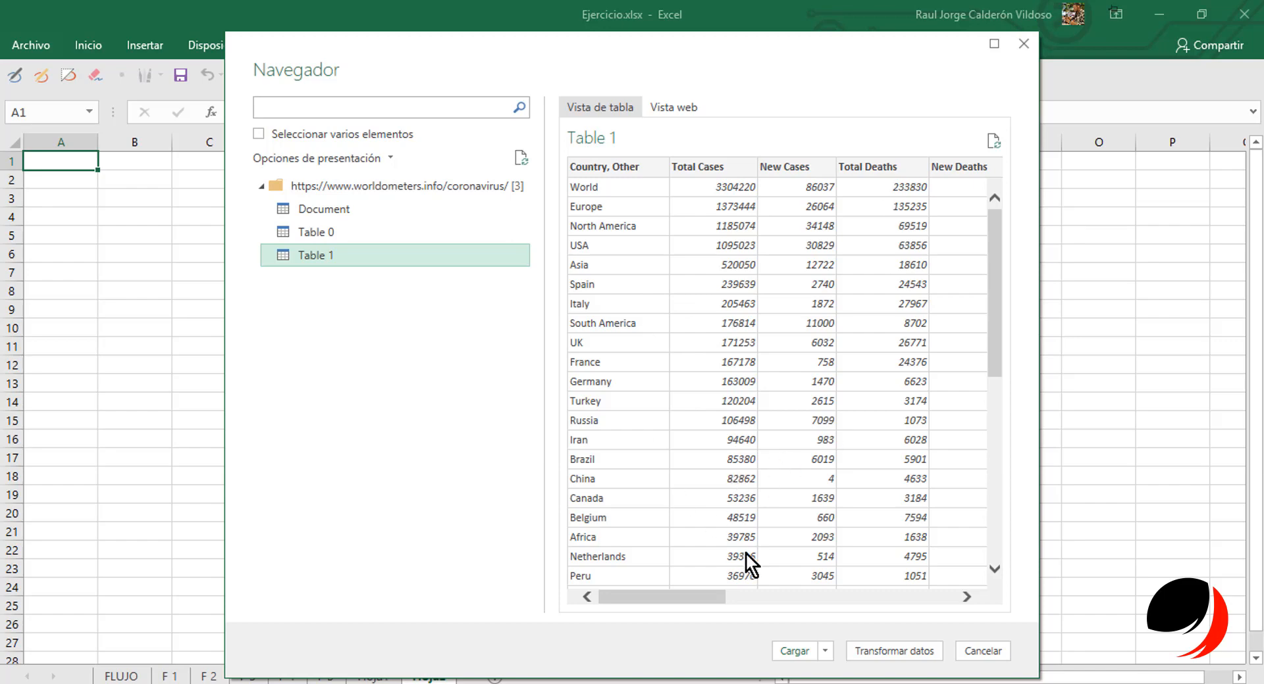
Load Table 0 as a table into the existing worksheet, starting at cell $A$1.
left_click(346, 237)
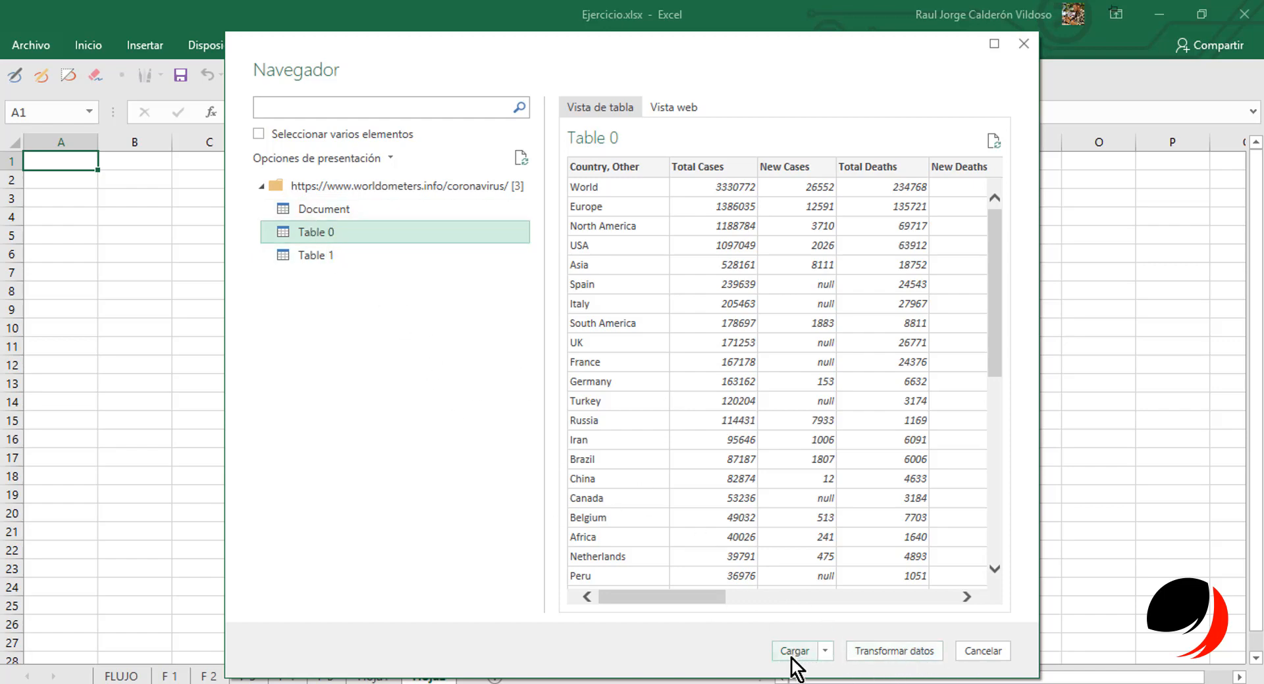
left_click(824, 650)
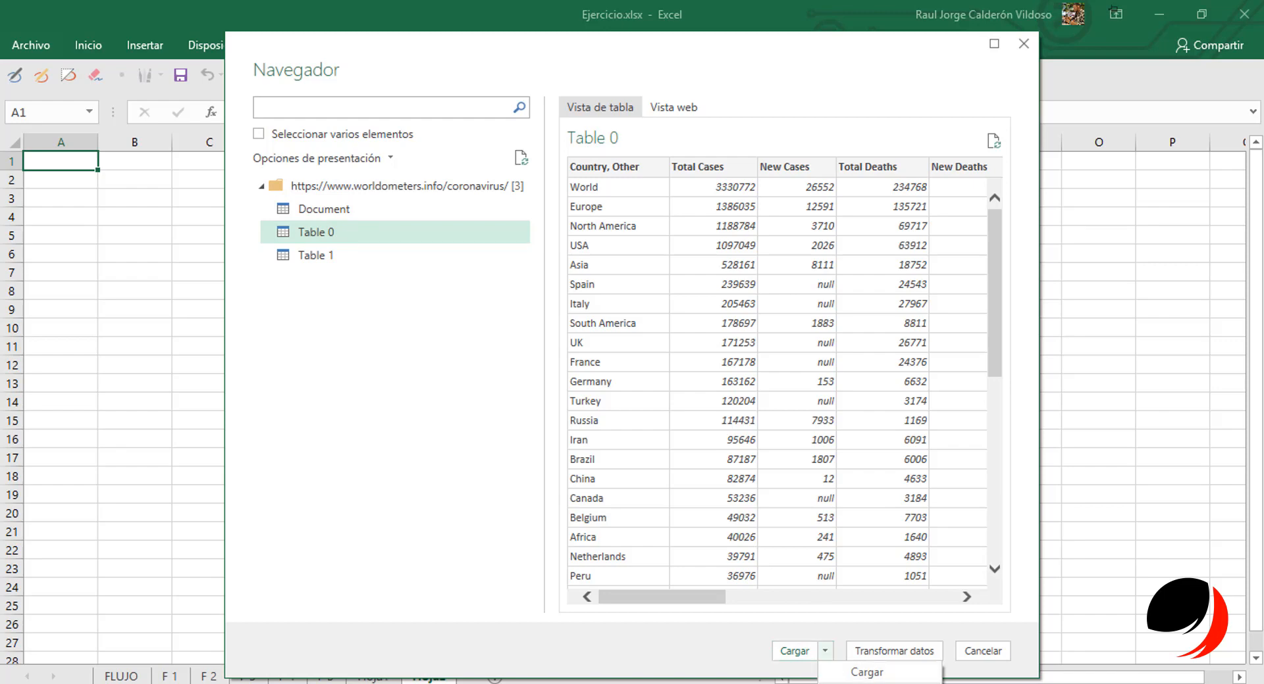
left_click(866, 672)
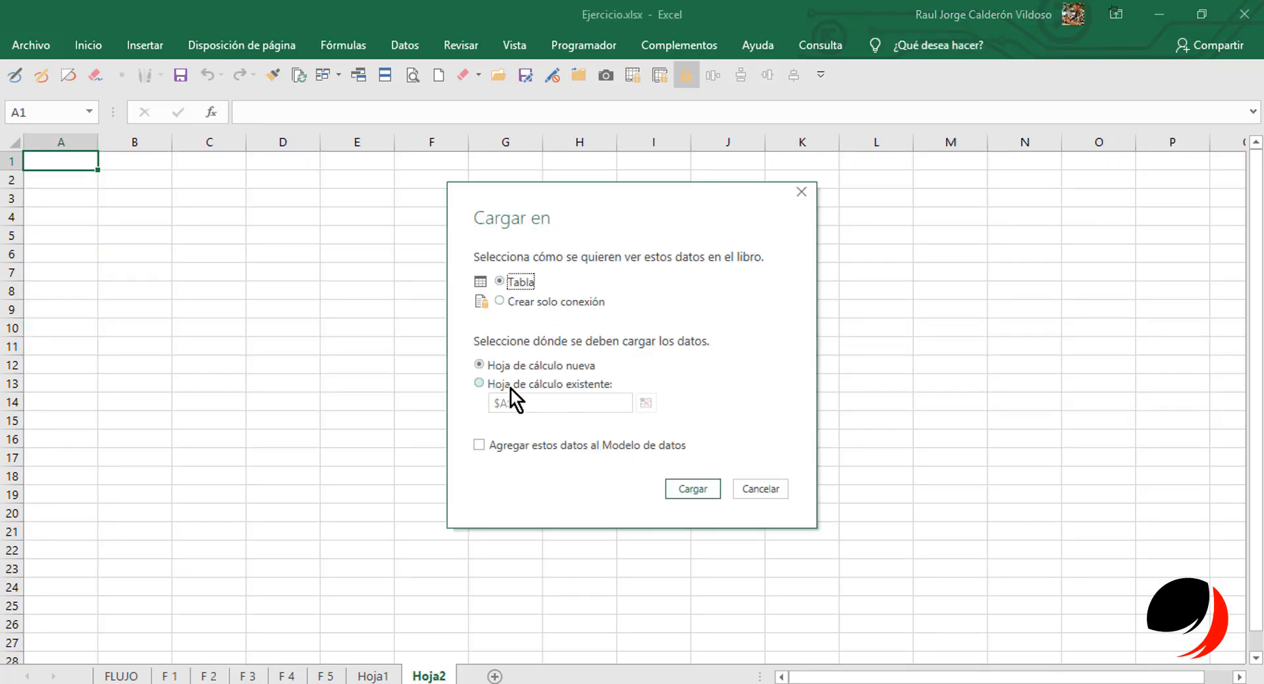
left_click(510, 388)
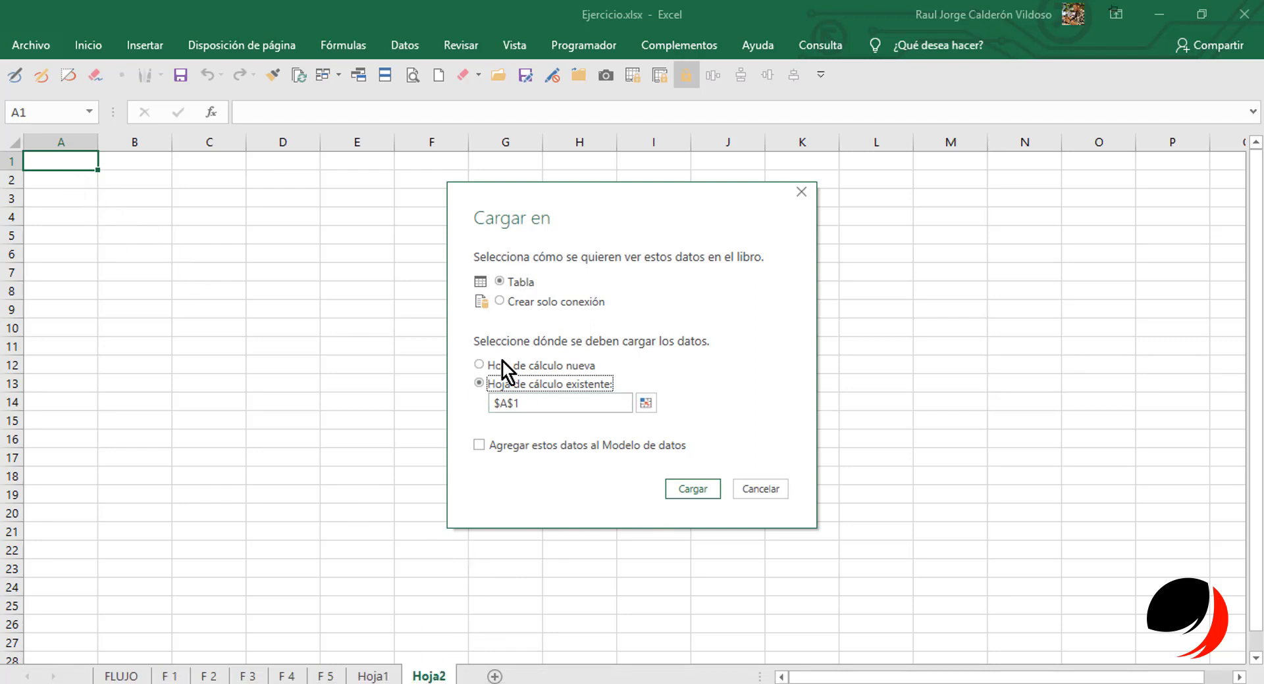
left_click(538, 404)
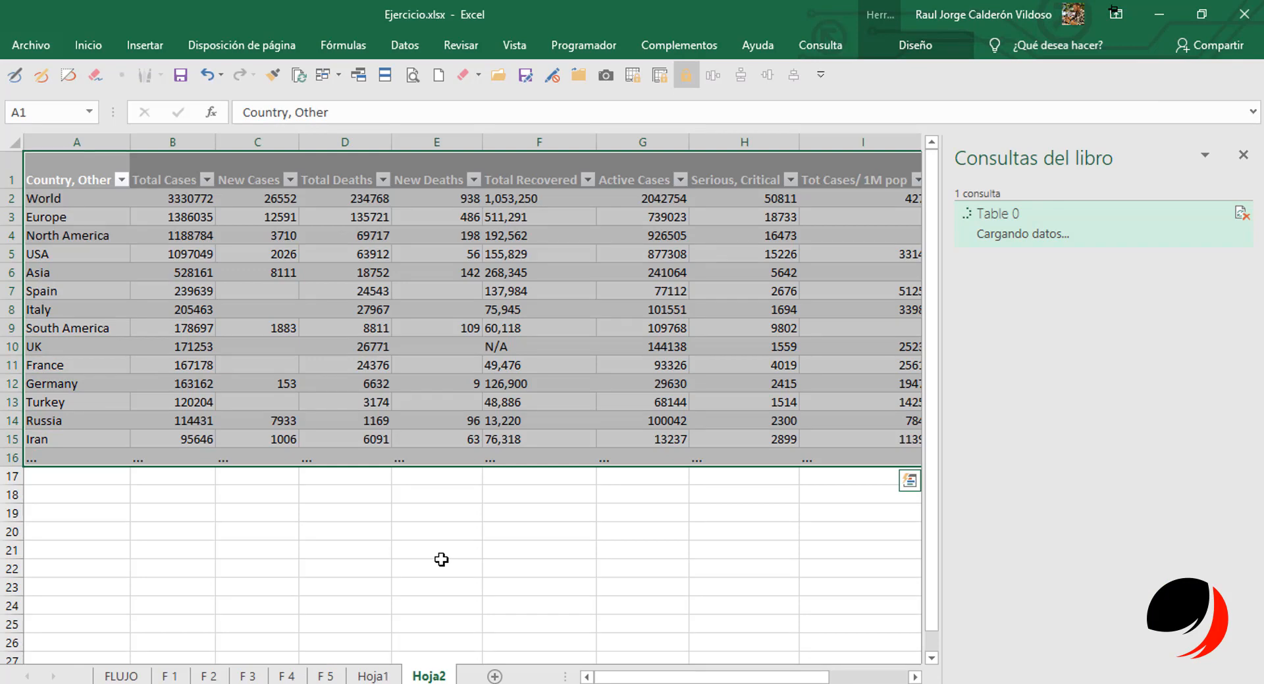
Narrow the workbook queries pane to make room for more columns of the loaded table.
left_click(453, 550)
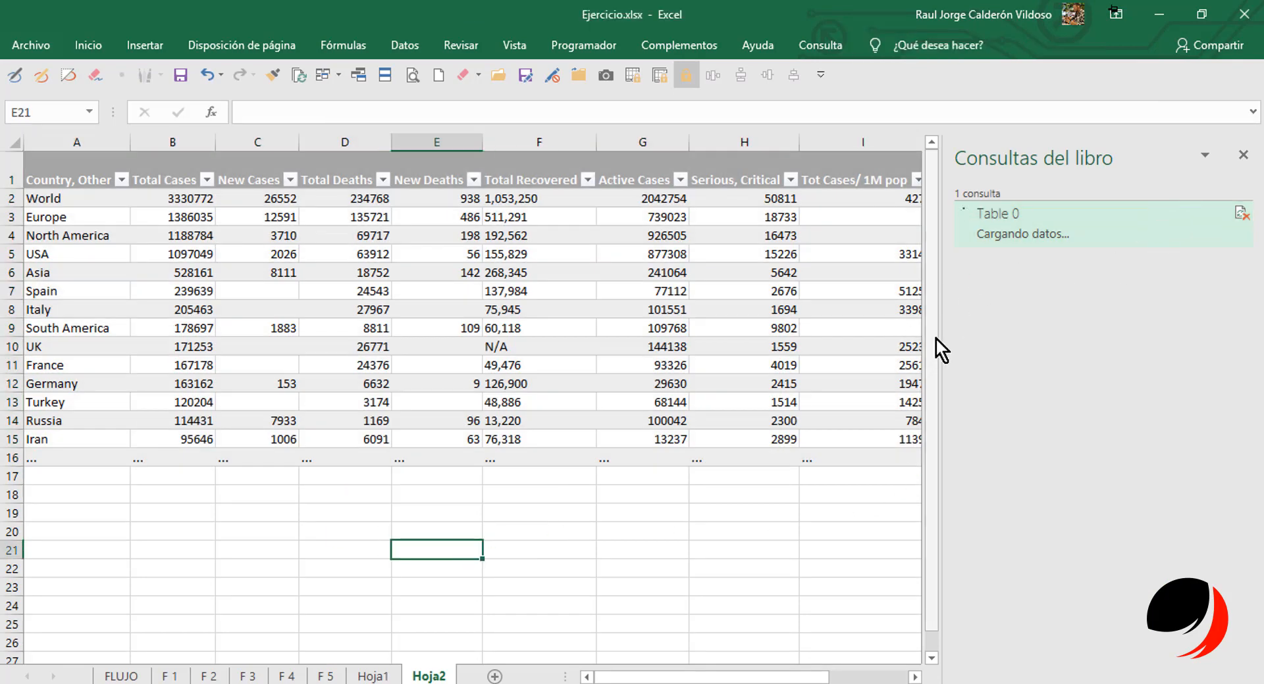
left_click_drag(939, 337, 1080, 326)
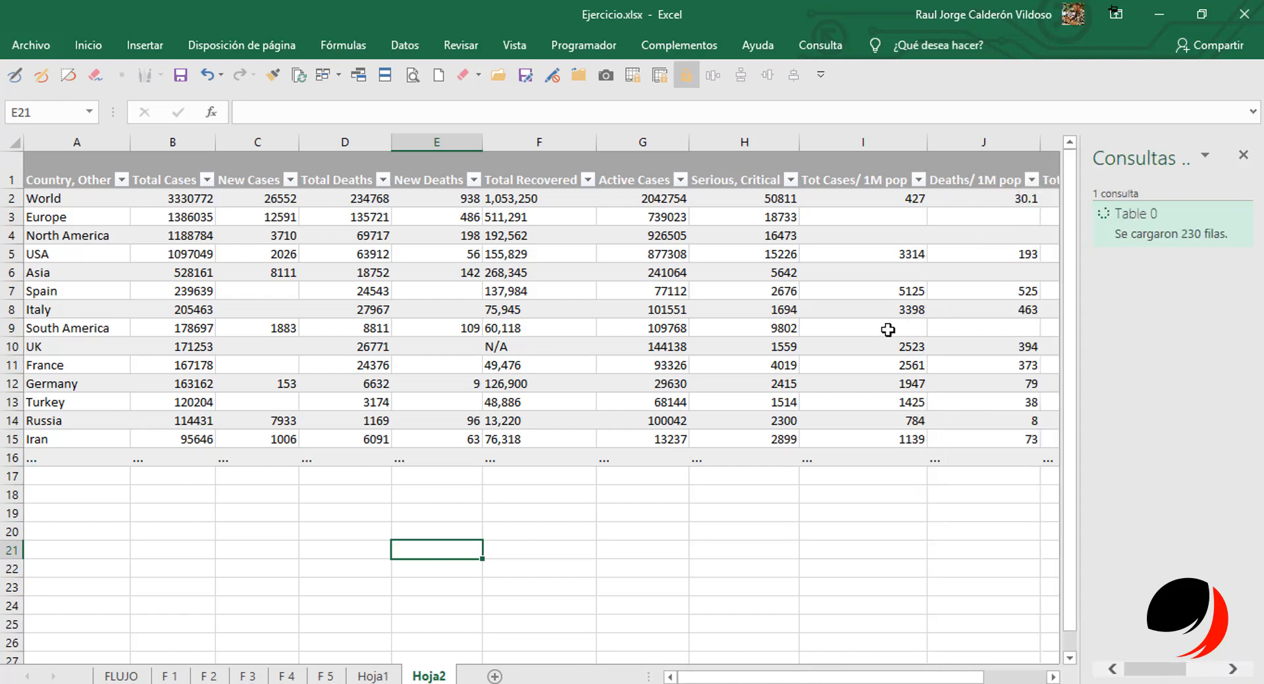
left_click(312, 281)
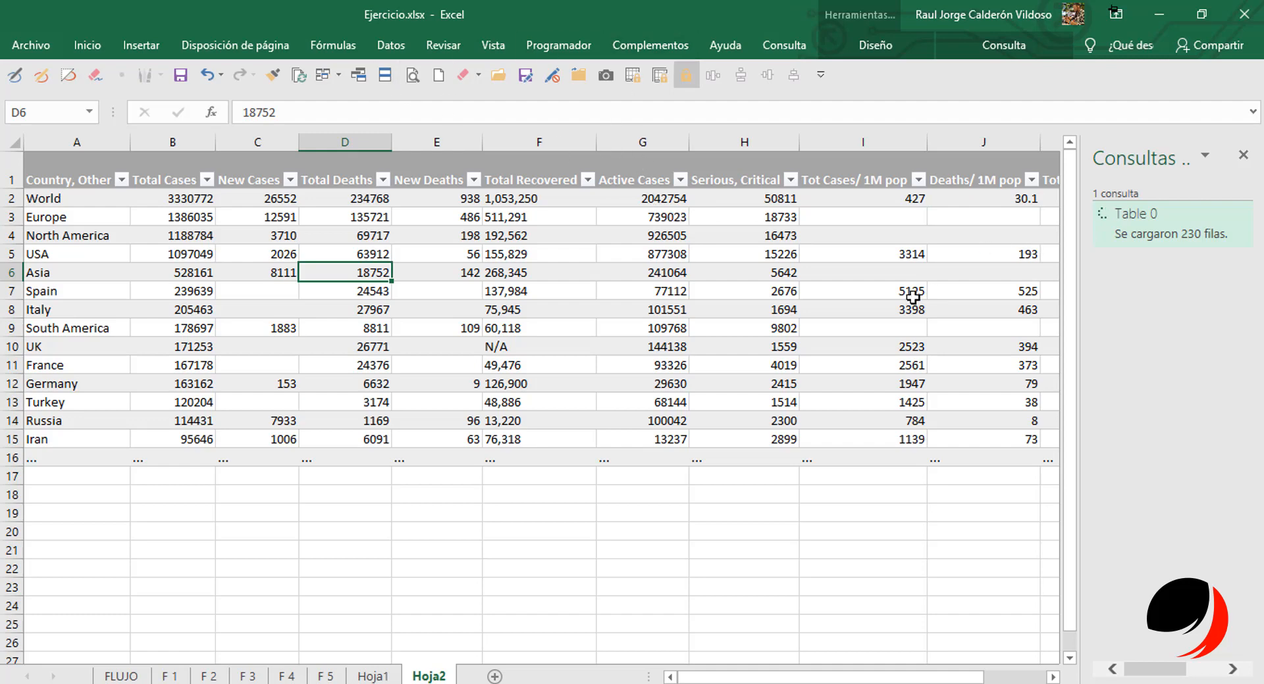
left_click(583, 309)
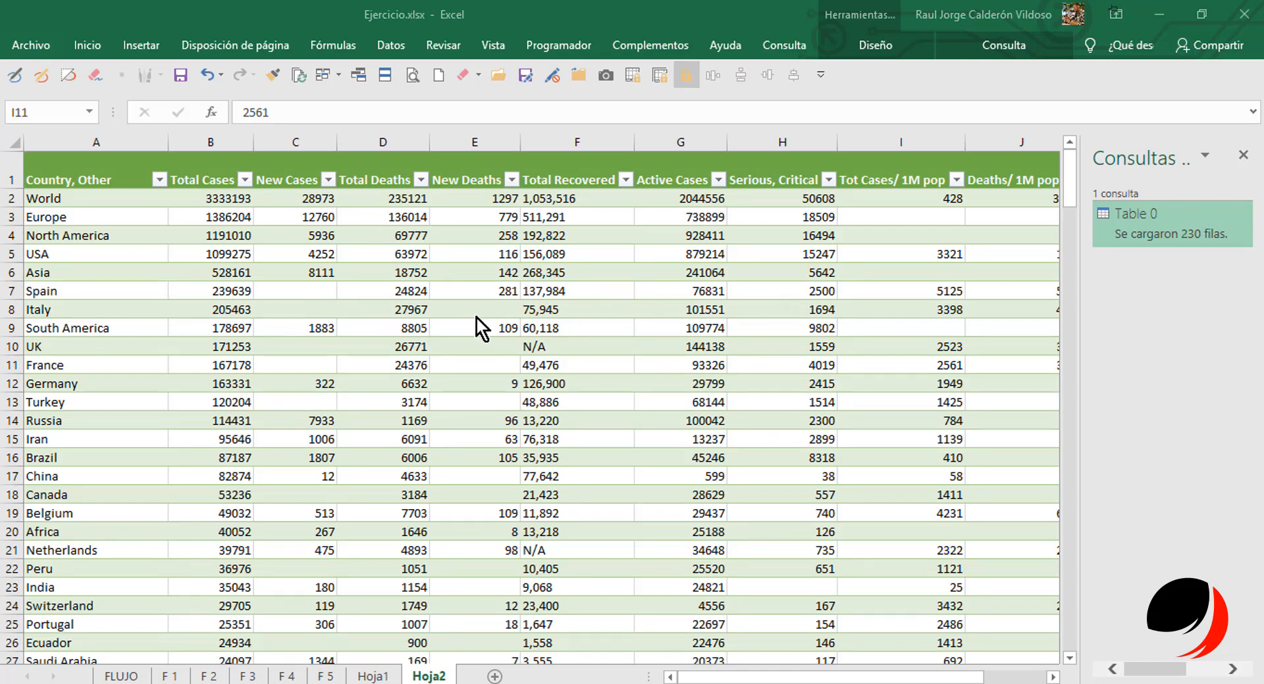
Look through the country rows of the imported coronavirus table on sheet Hoja2.
left_click(285, 327)
scroll(286, 327, "down", 13)
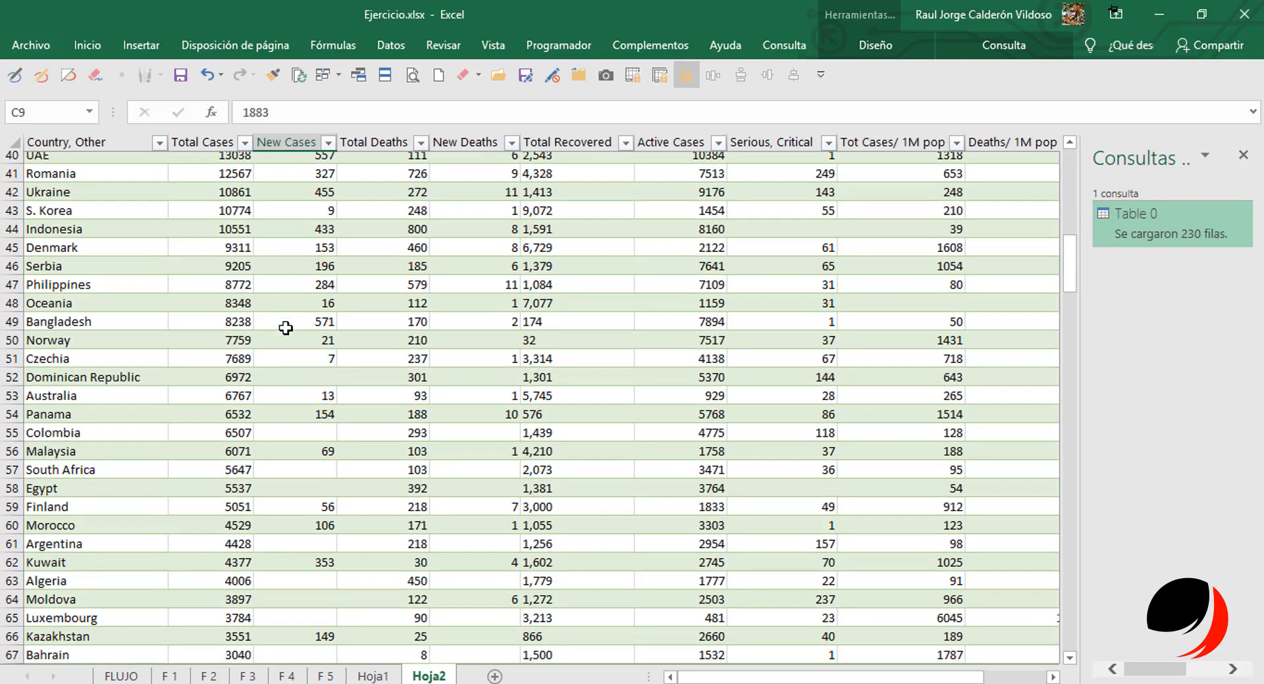
scroll(285, 328, "up", 13)
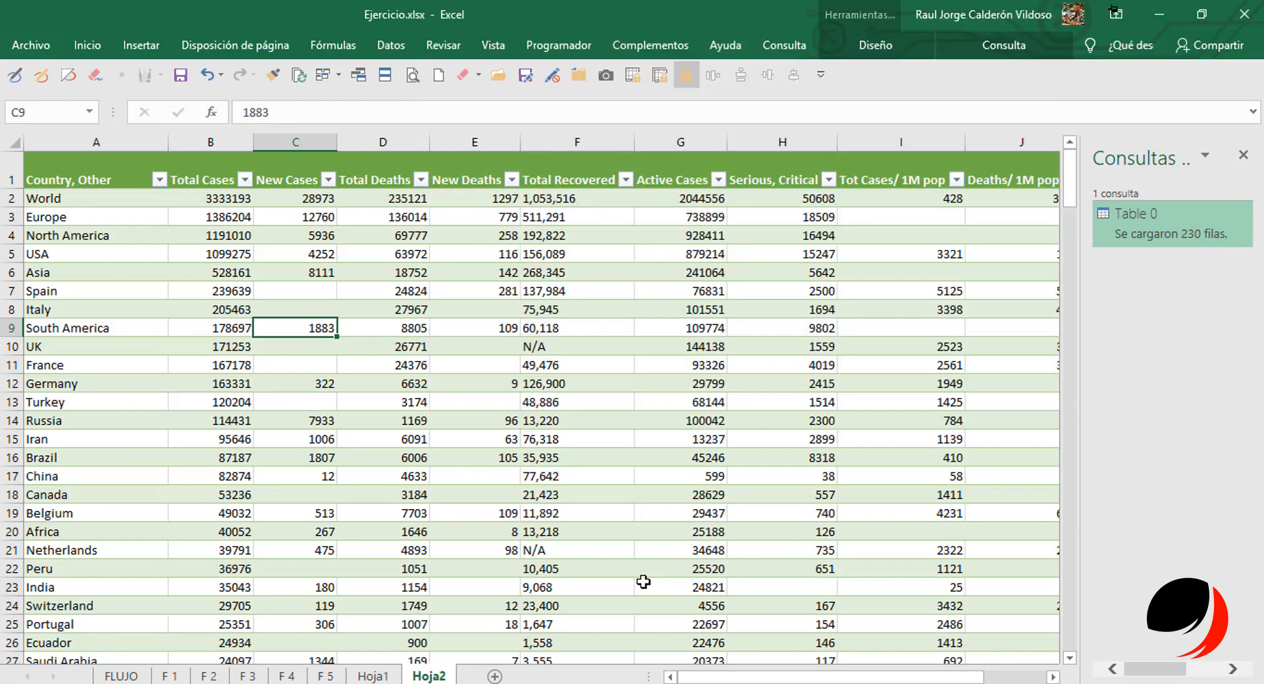
left_click(643, 582)
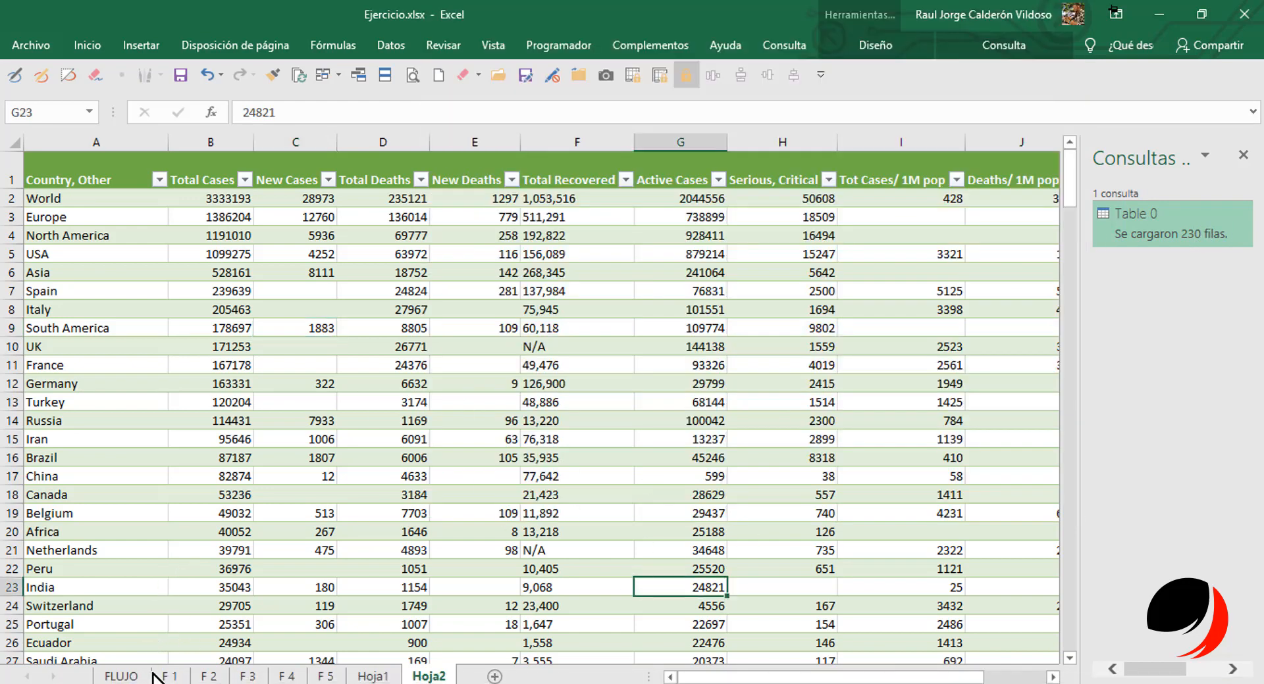
On sheet F 2, enter OFFLINE in D3, CSV in D4 and WEB in D5.
left_click(208, 676)
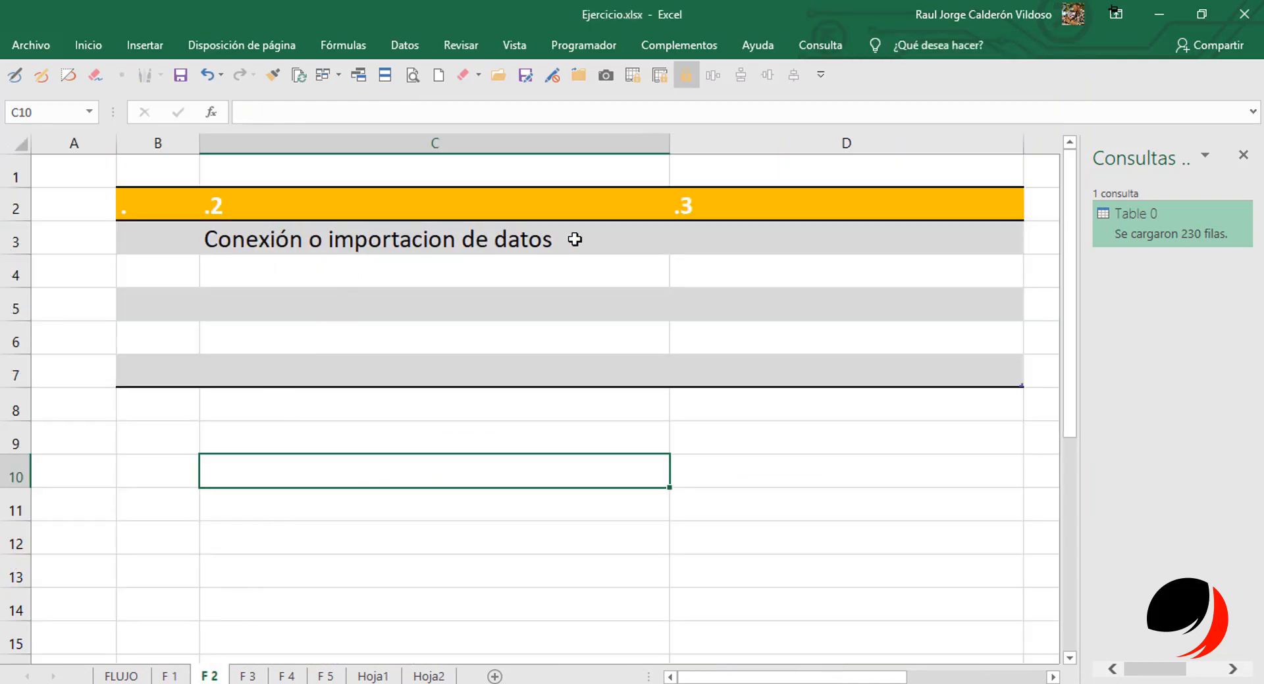
left_click(759, 243)
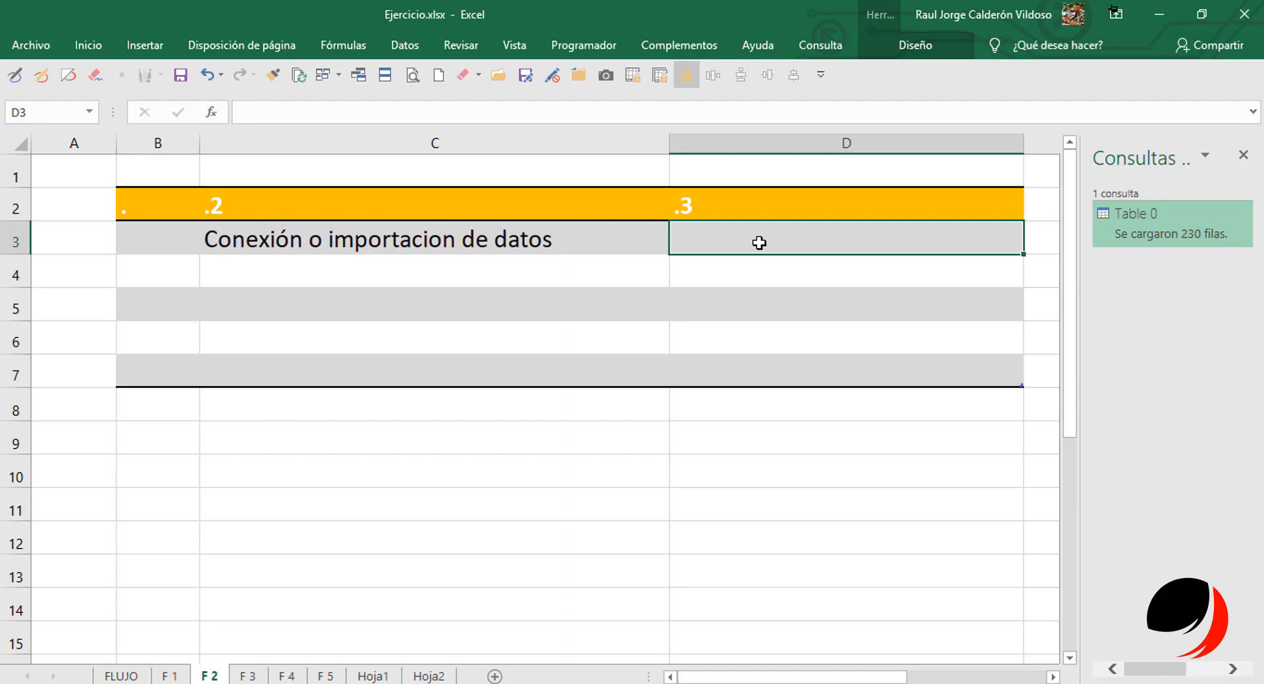
type("OFFLIN")
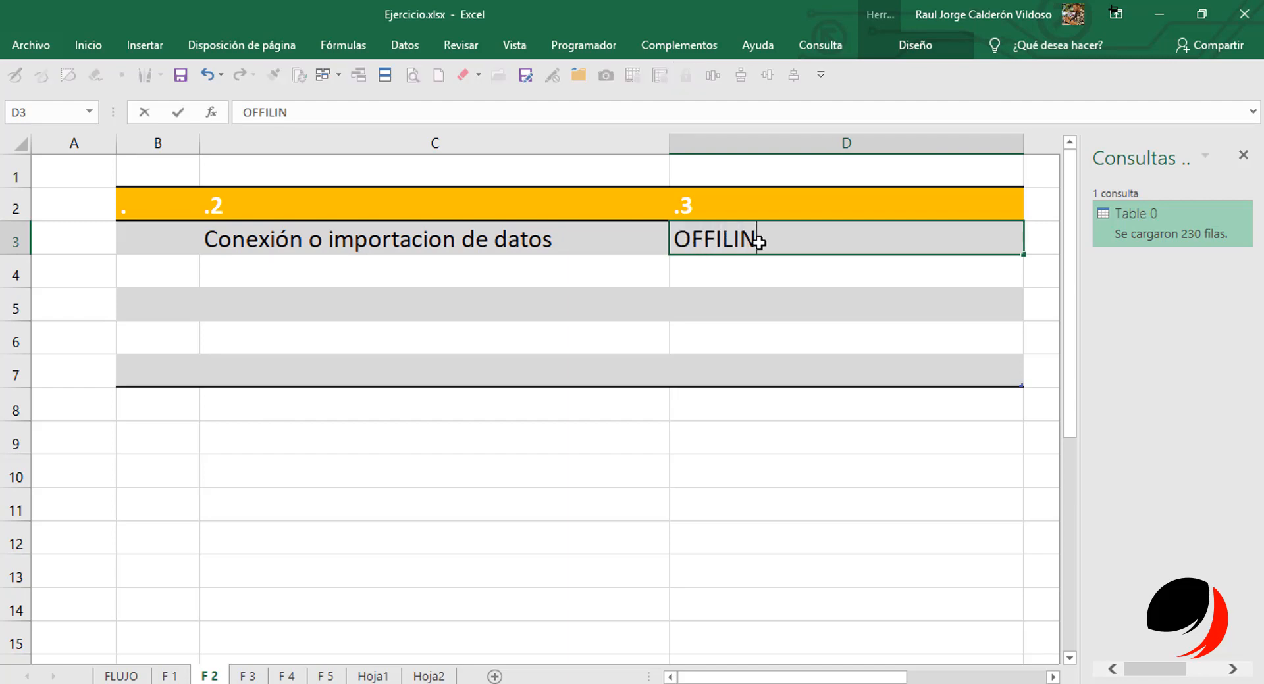
key("BackSpace")
key("BackSpace")
key("BackSpace")
type("LINE")
key("Return")
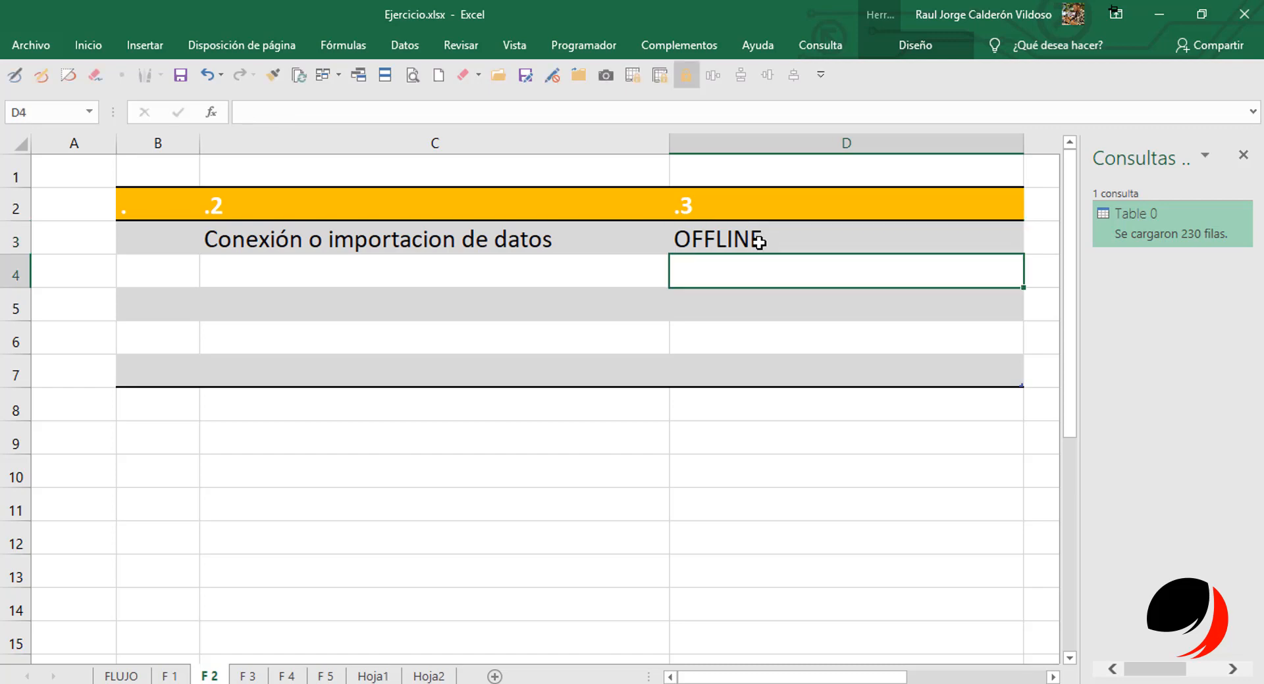
type("CSV")
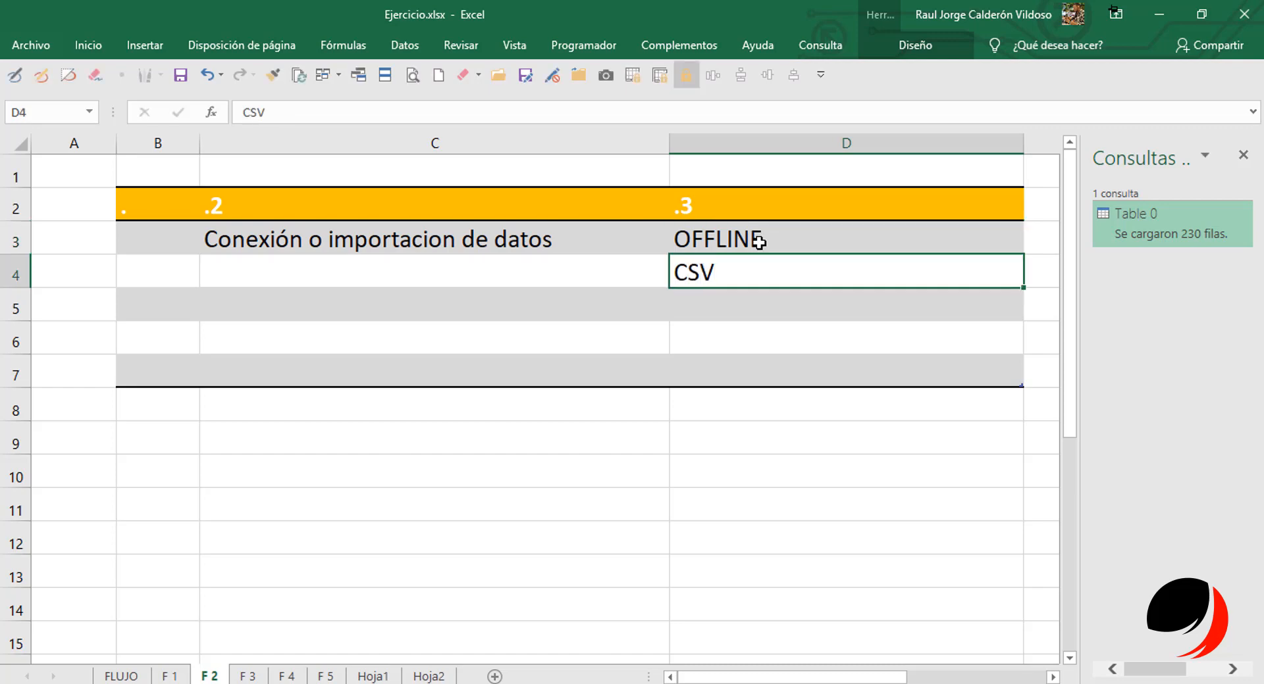
key("Return")
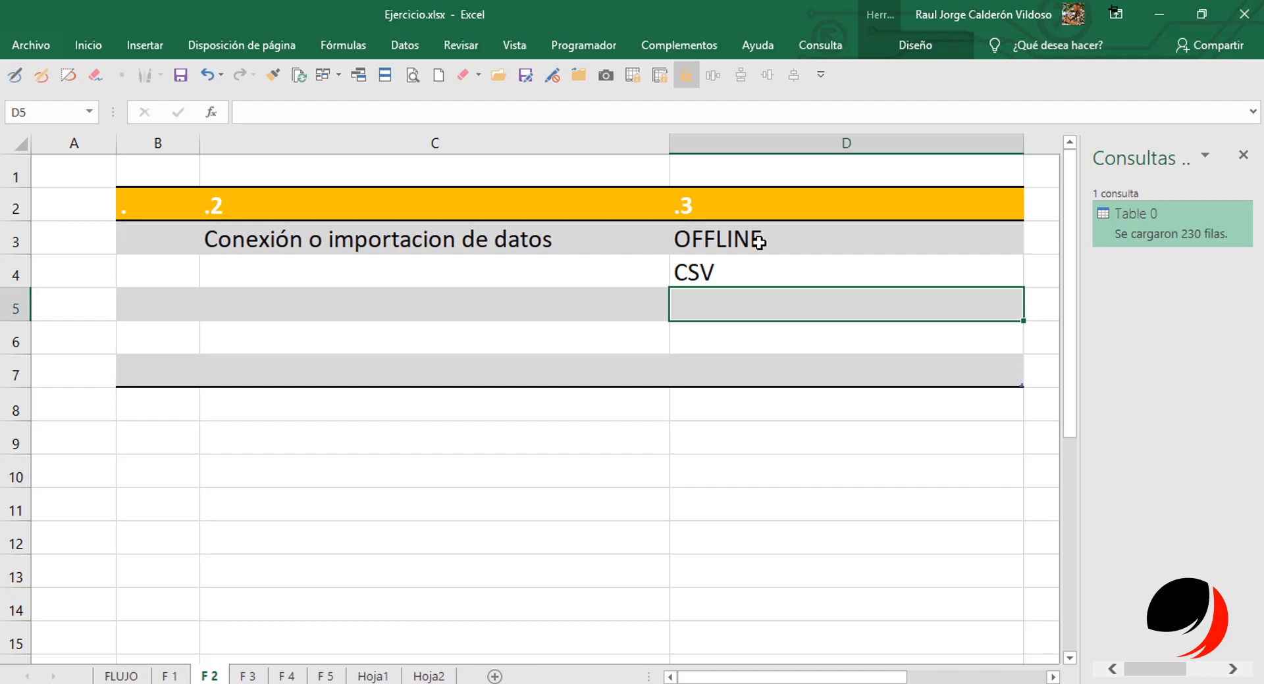
type("WEB")
key("Return")
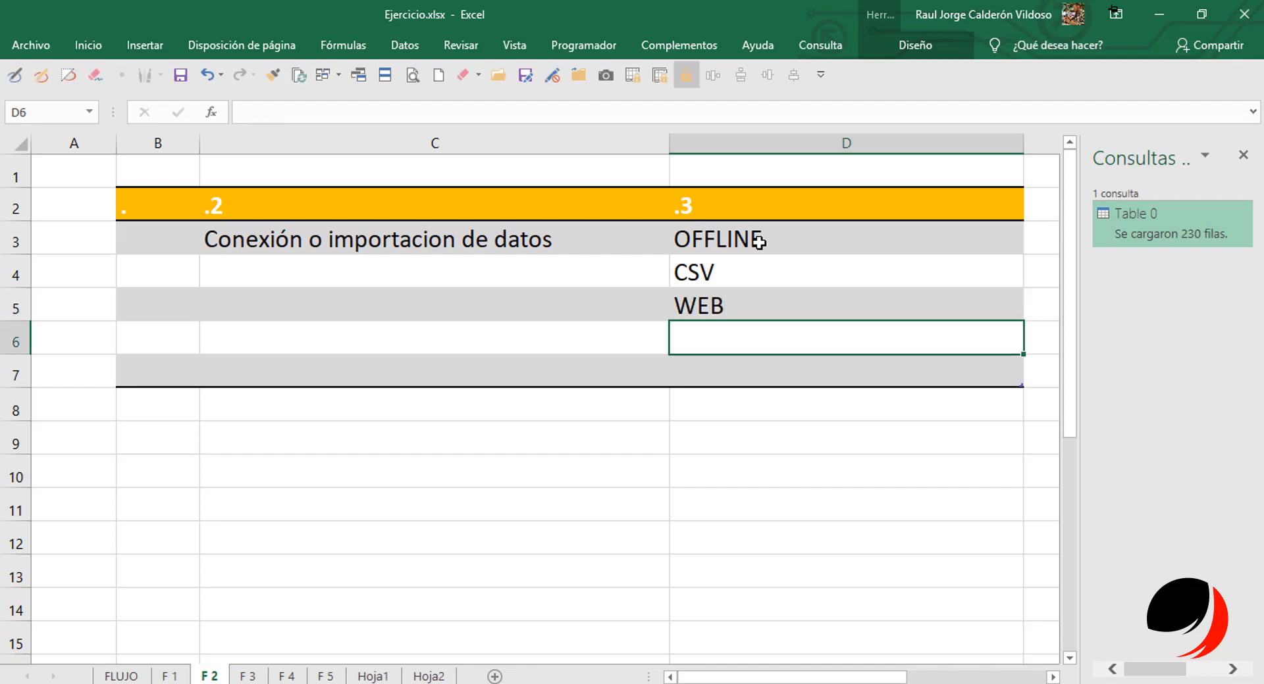
left_click(709, 443)
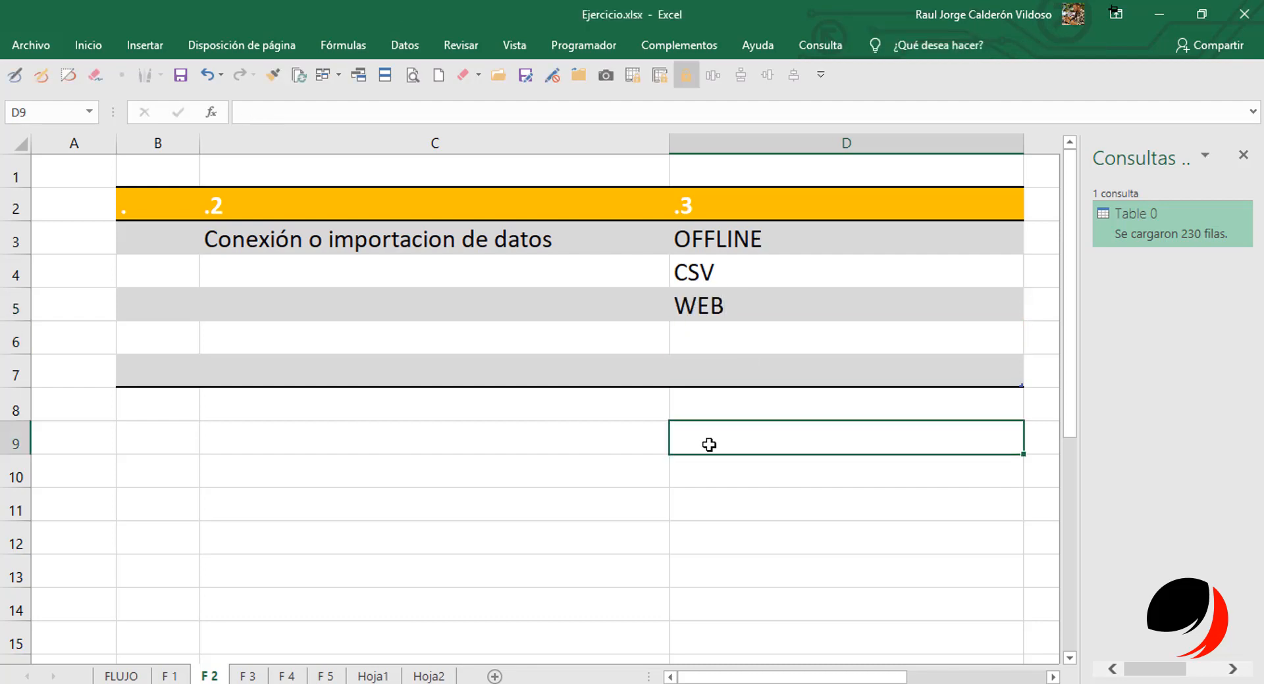
Review the workflow checklist on sheet FLUJO for the next stage.
left_click(125, 676)
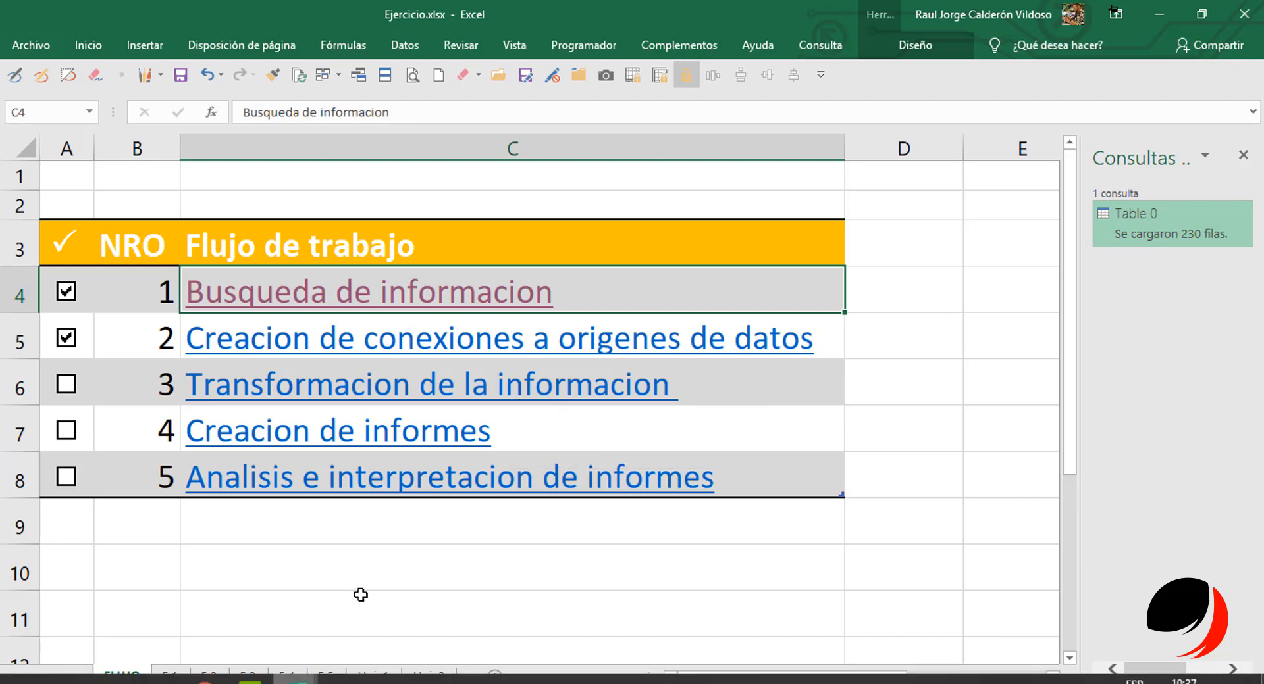
left_click(887, 362)
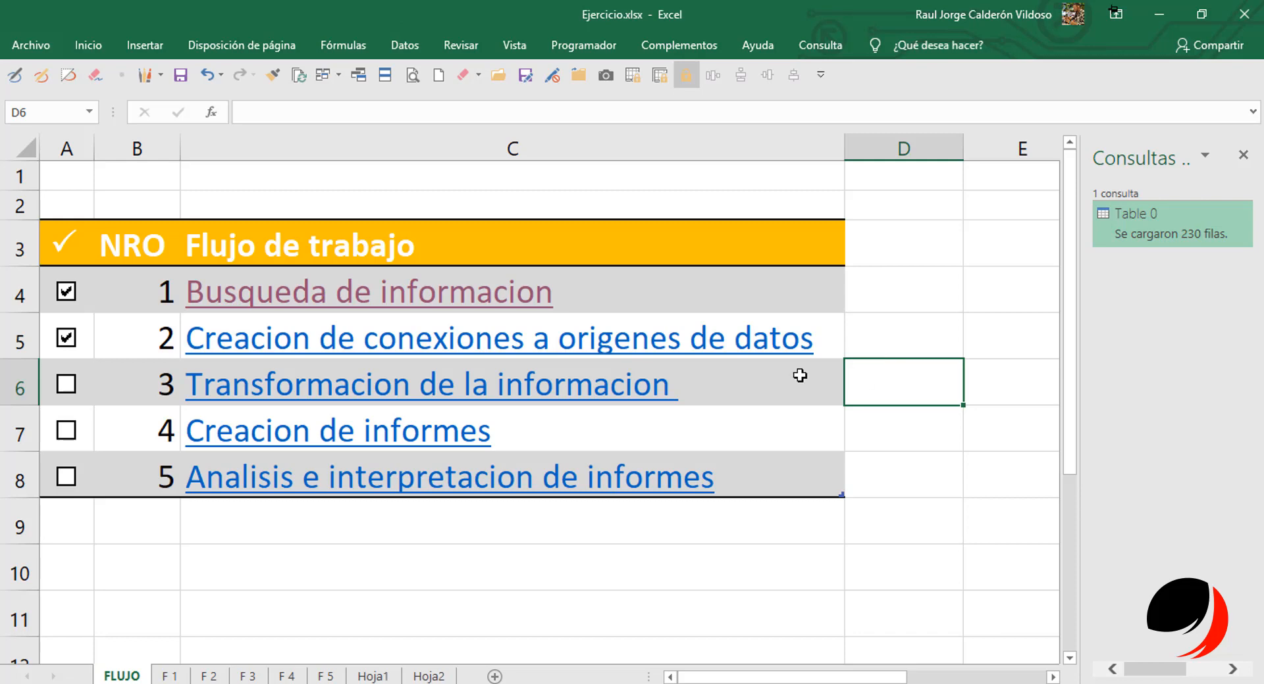
On sheet Hoja2, check the Total Cases, New Cases, Total Deaths and Total Recovered columns for missing or inconsistently formatted values.
left_click(427, 676)
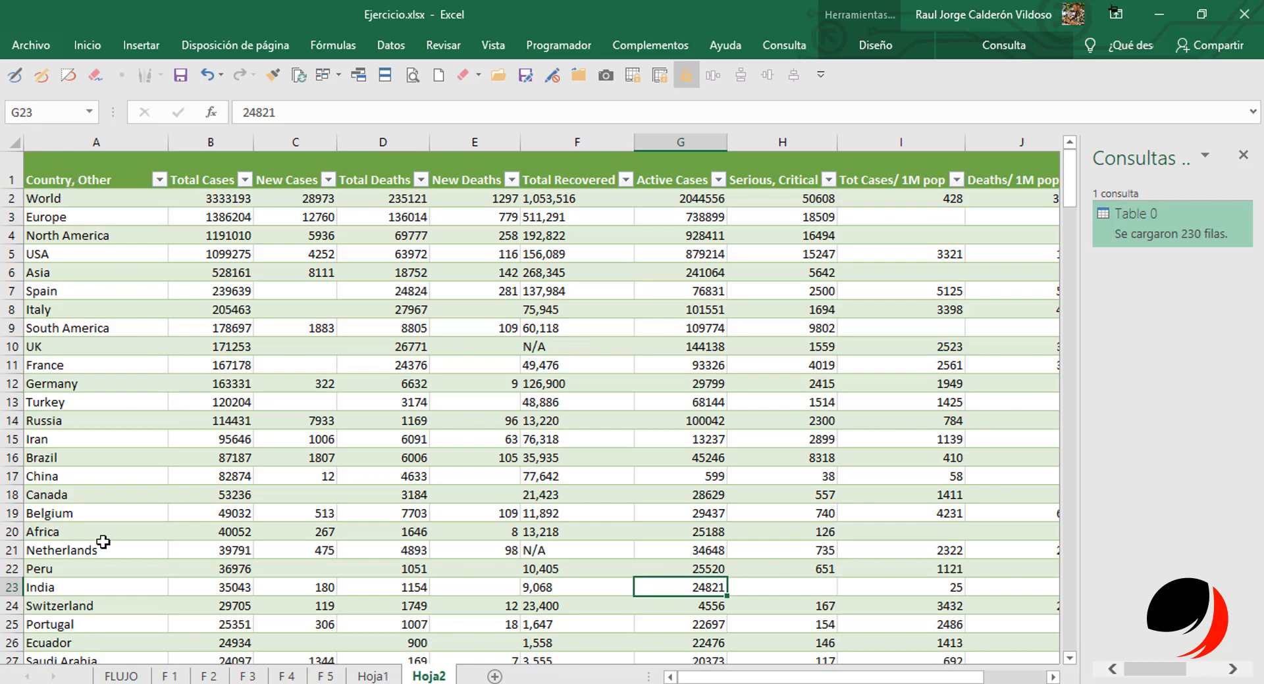
left_click_drag(224, 235, 214, 568)
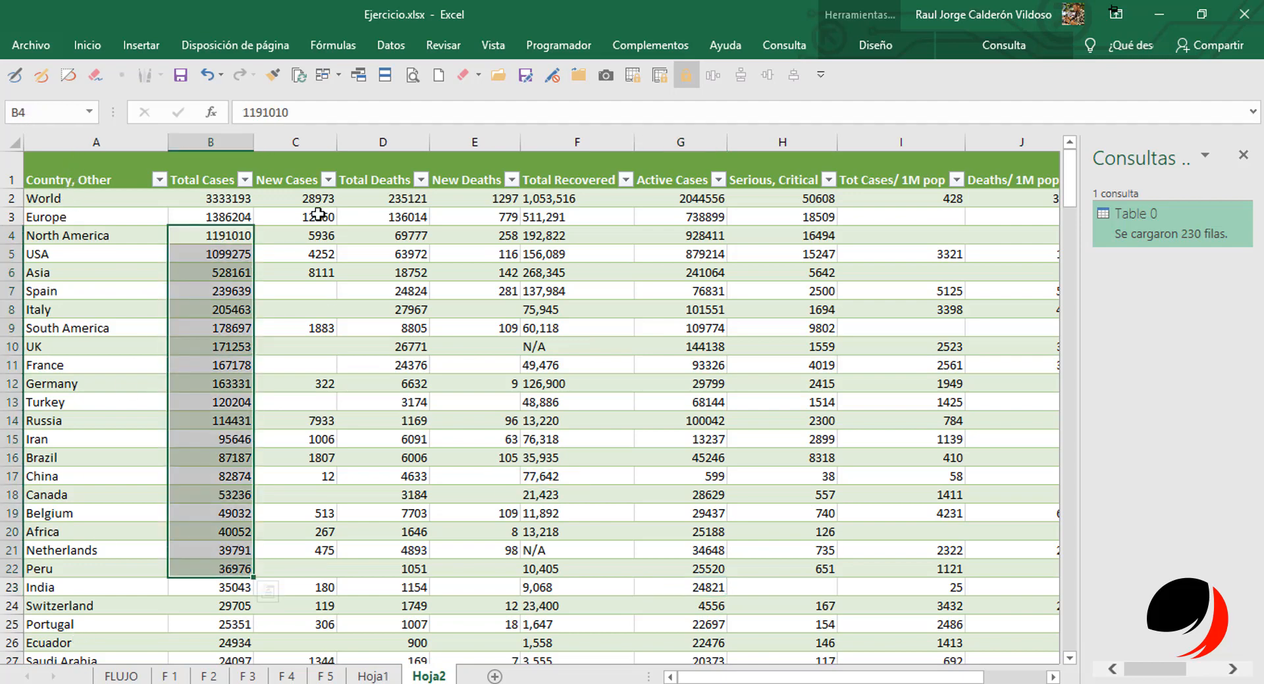
left_click_drag(302, 217, 301, 605)
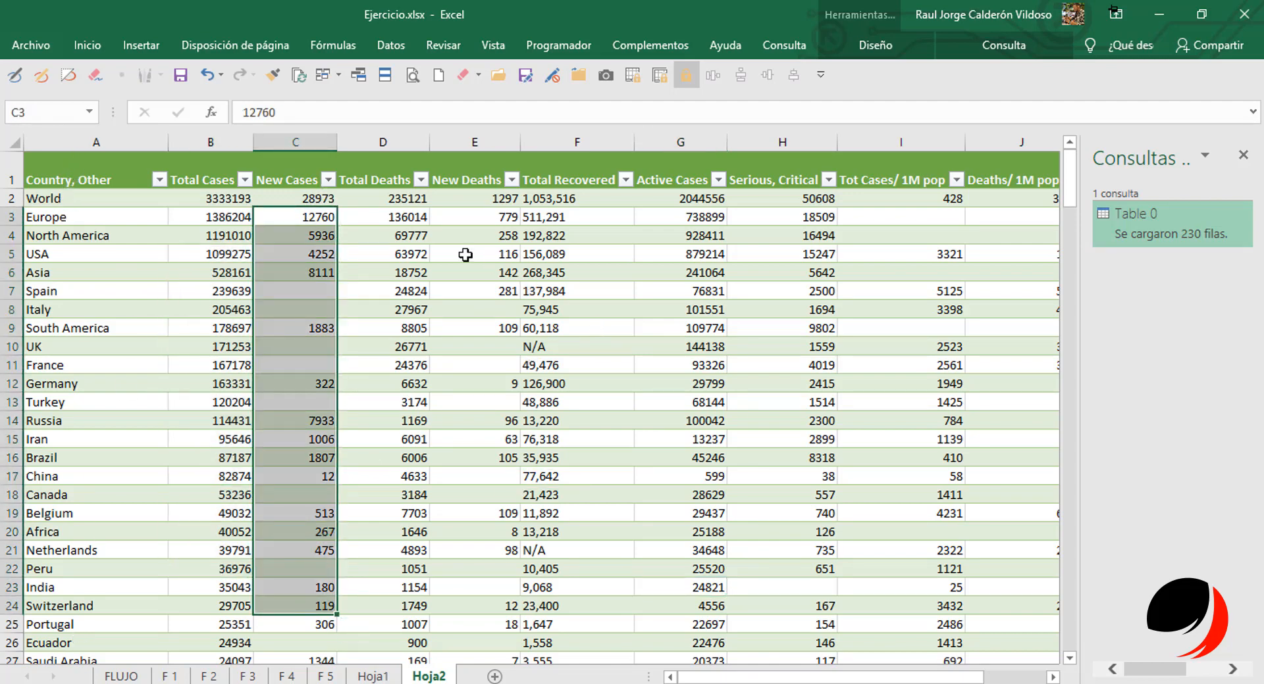
left_click_drag(411, 235, 408, 606)
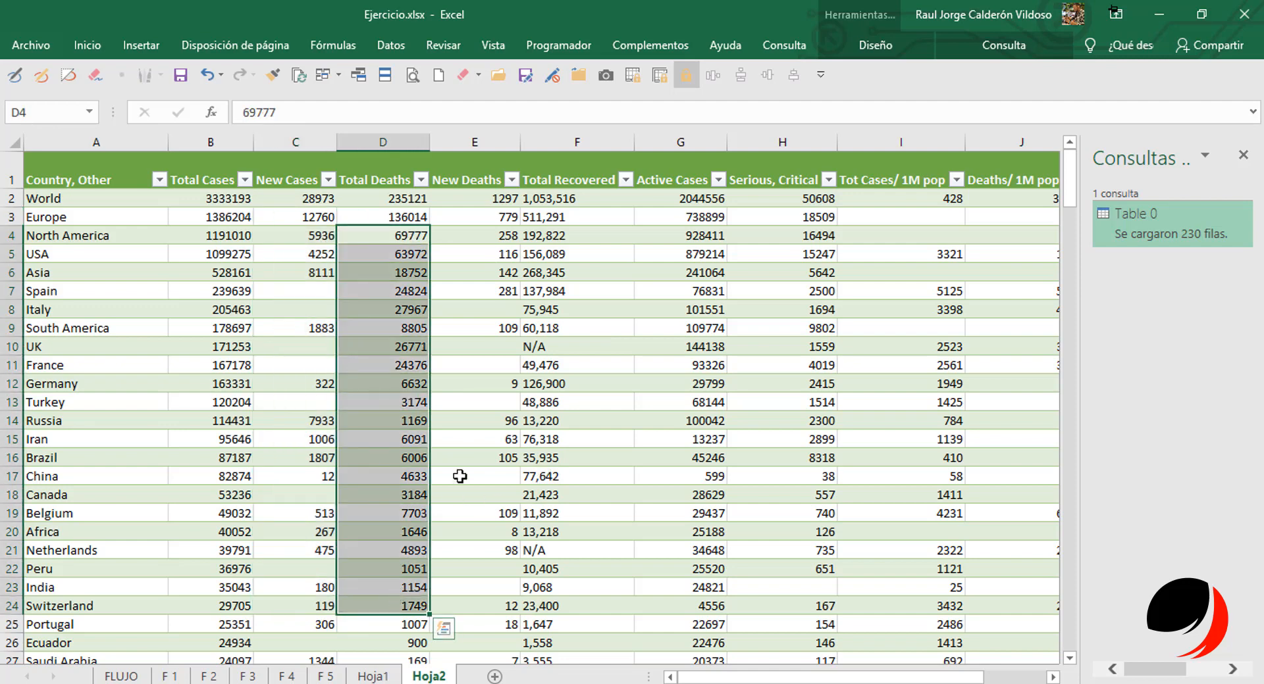
left_click_drag(568, 241, 564, 477)
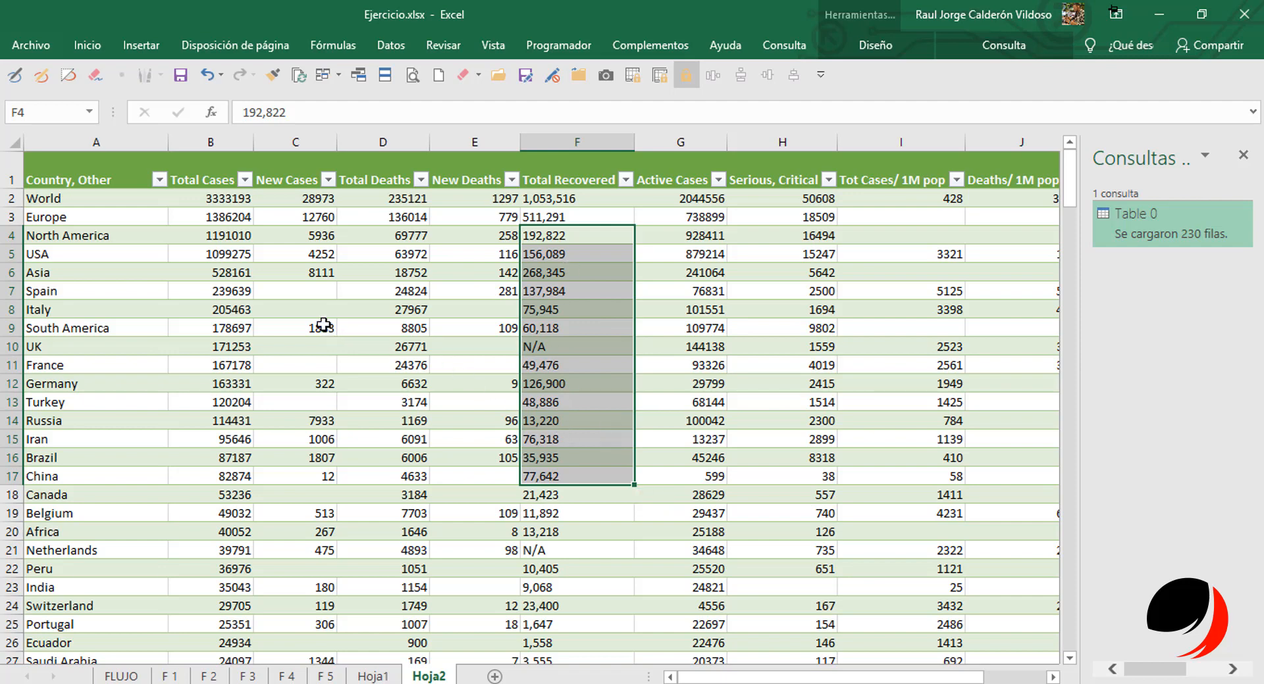
left_click_drag(329, 254, 309, 570)
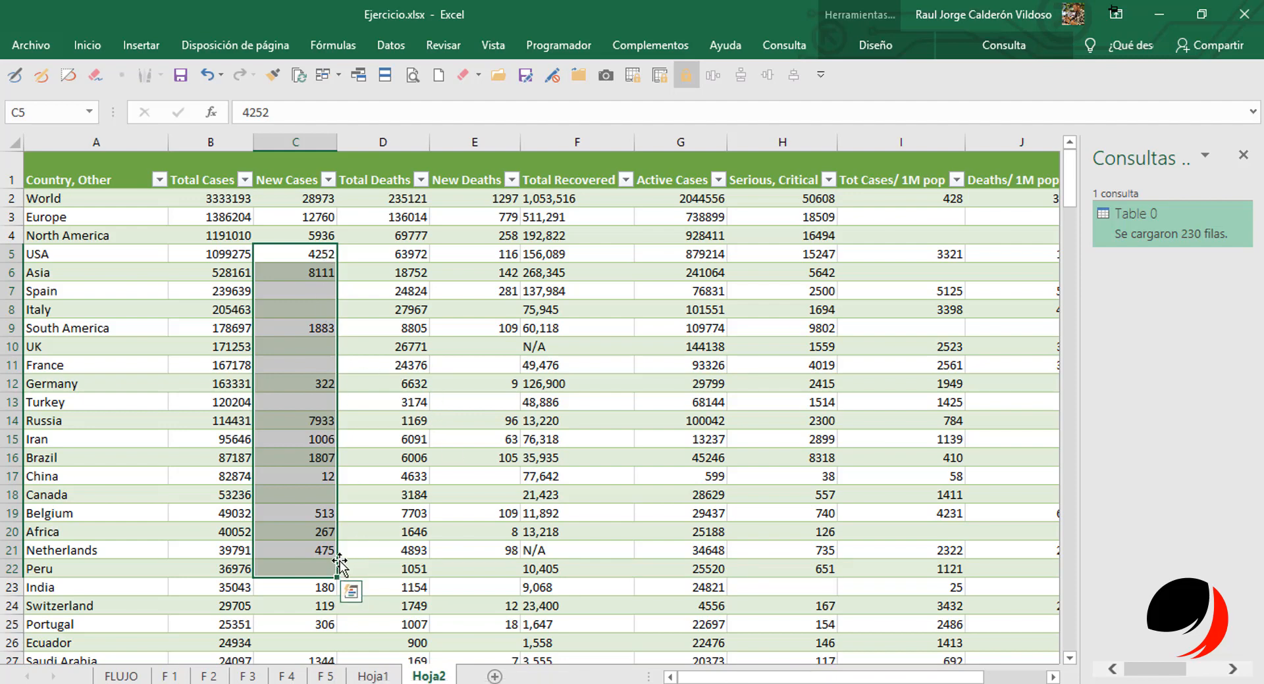
left_click_drag(413, 270, 411, 602)
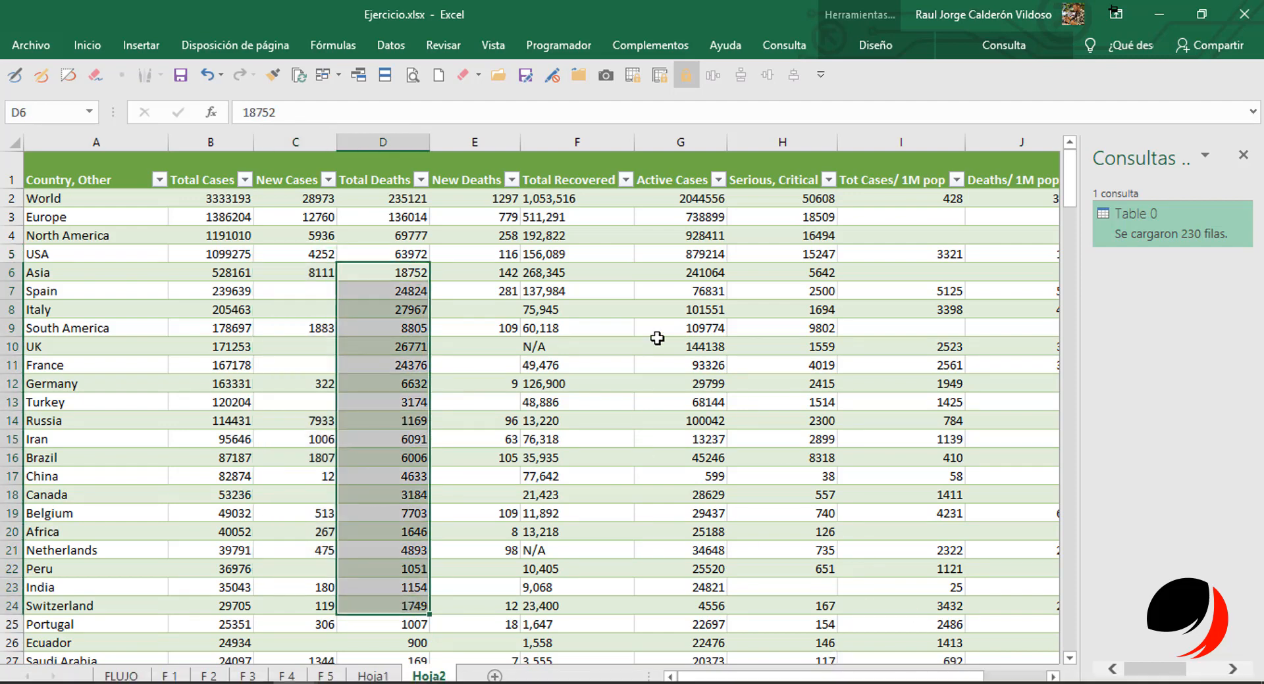
left_click_drag(579, 254, 575, 293)
left_click_drag(570, 383, 571, 461)
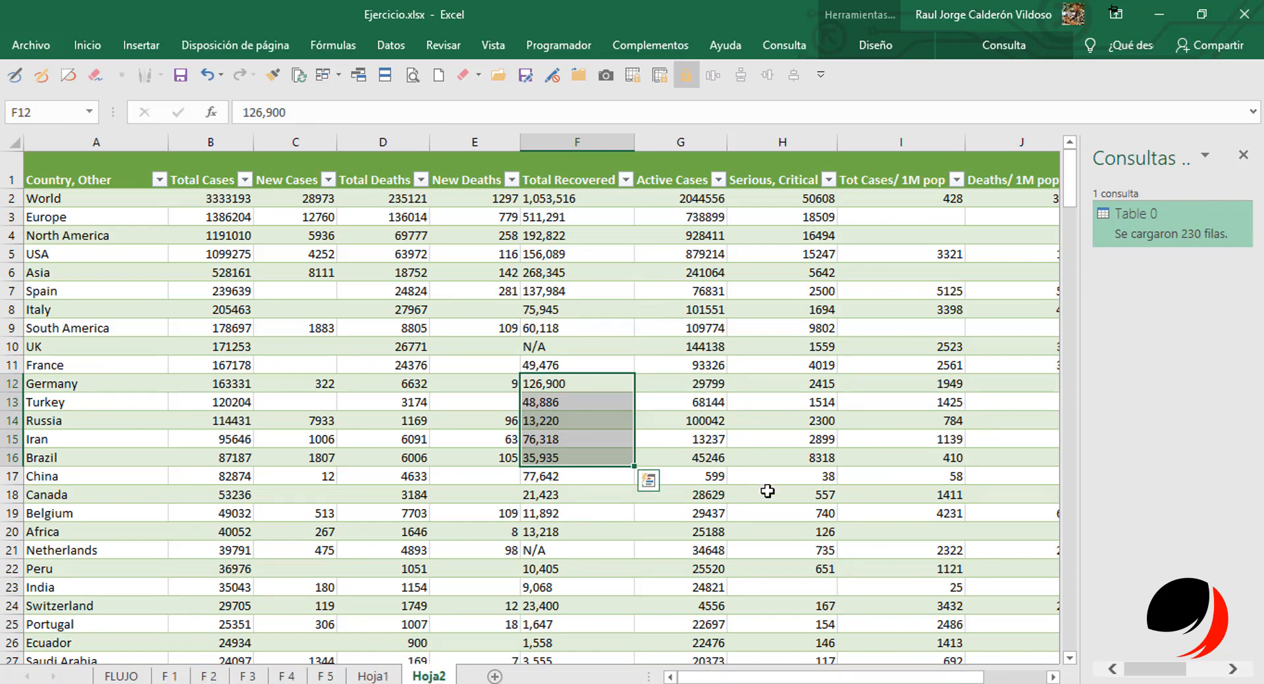
left_click(572, 346)
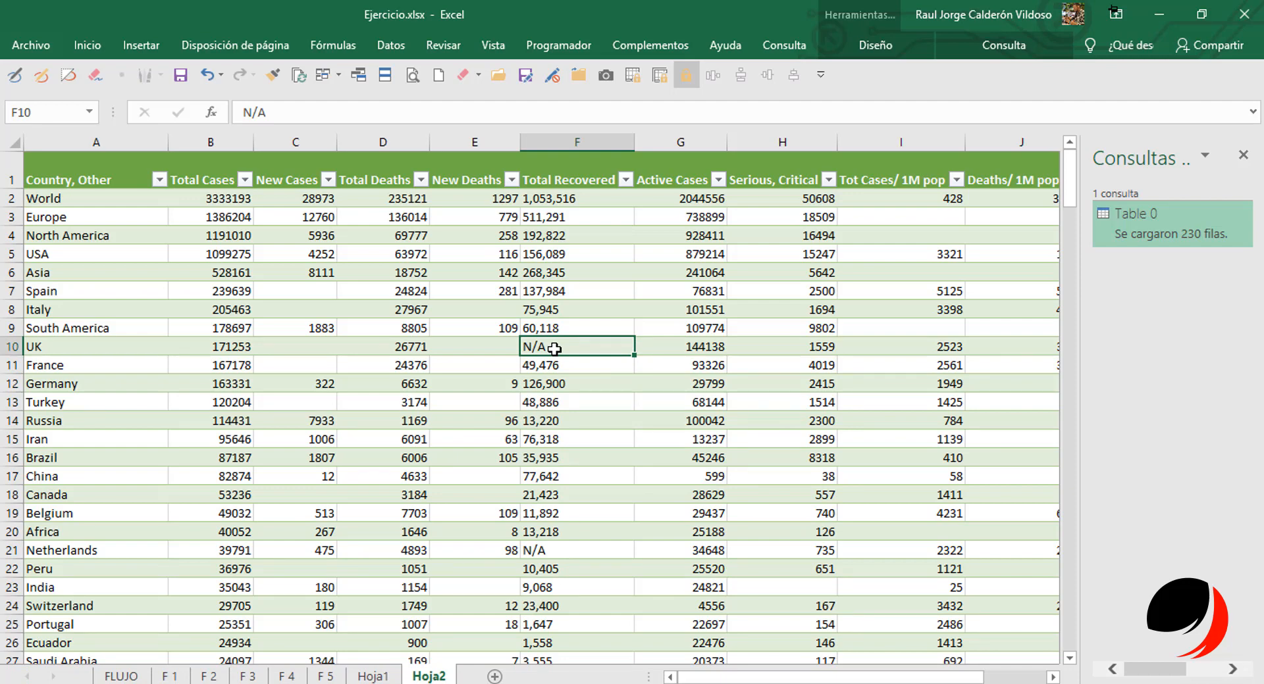
Check the Total Recovered column on sheet Hoja2 for N/A entries and numbers stored as text.
left_click(554, 566)
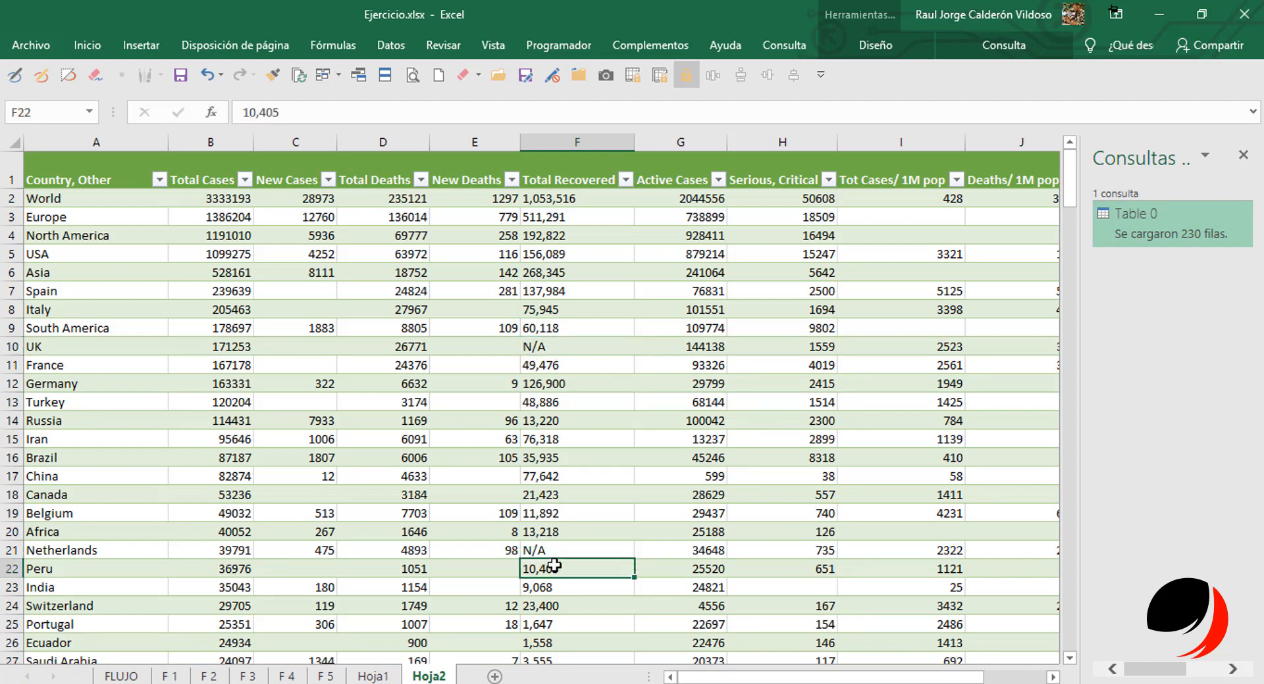
left_click(554, 533)
left_click_drag(556, 217, 565, 600)
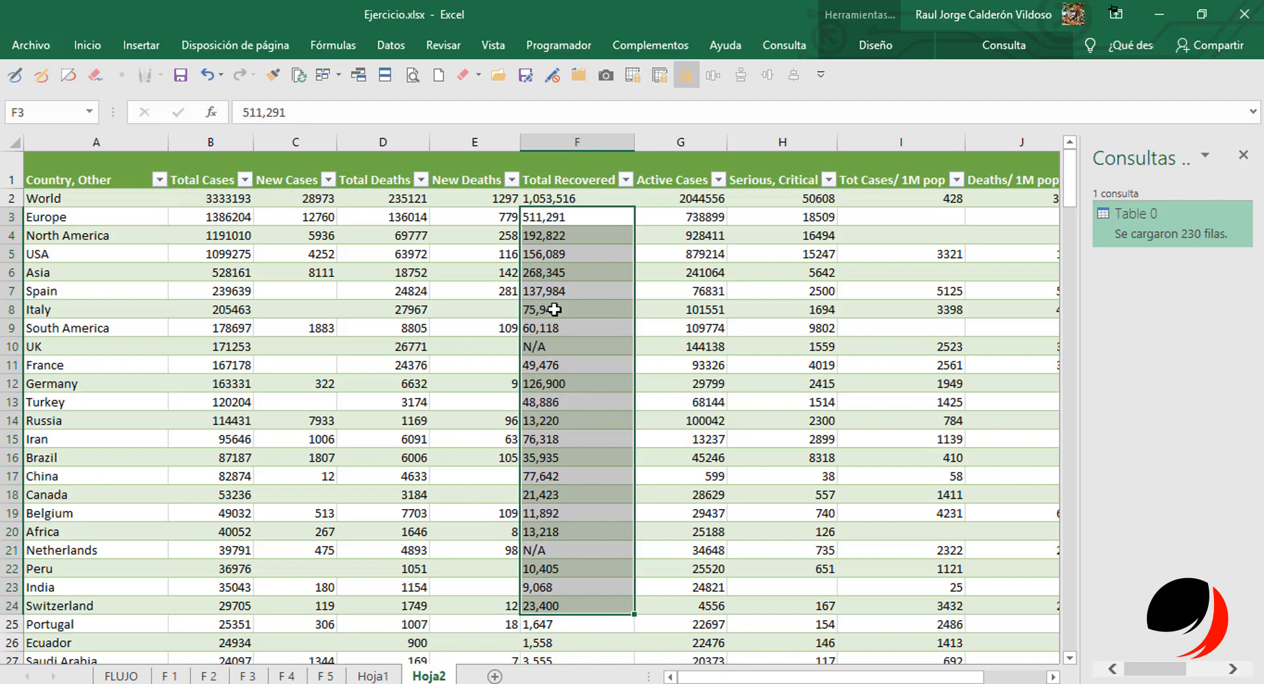
left_click(577, 367)
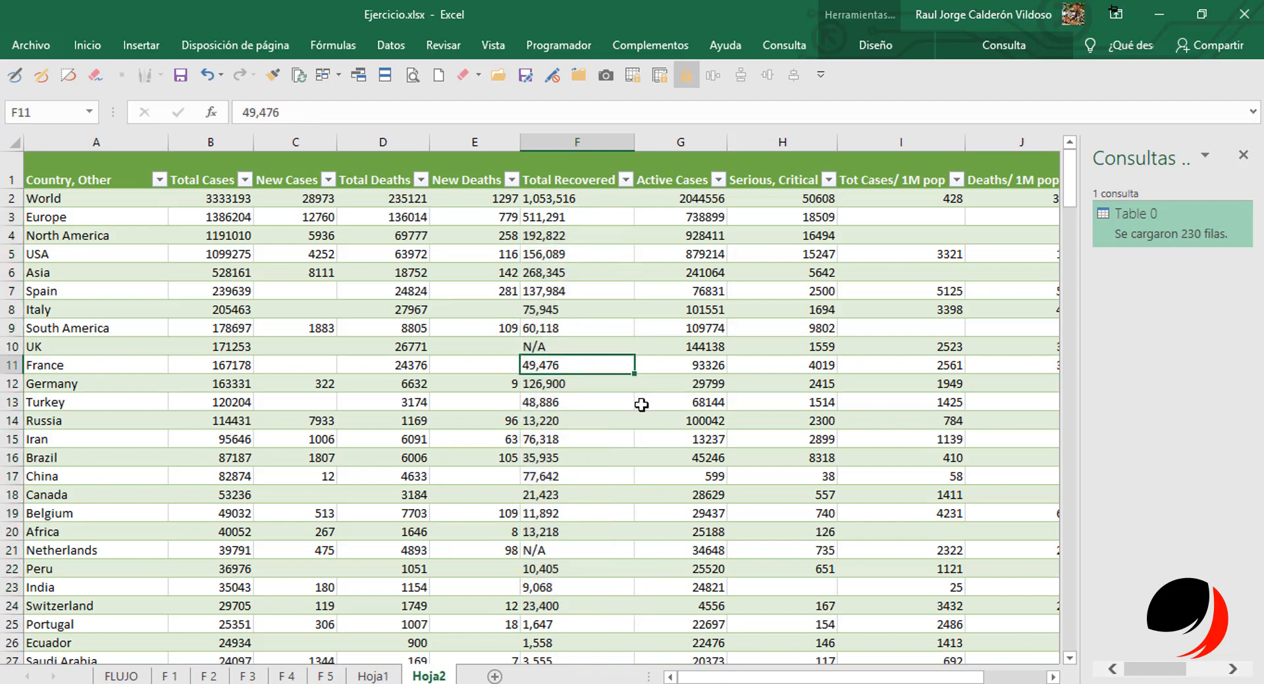
left_click(552, 497)
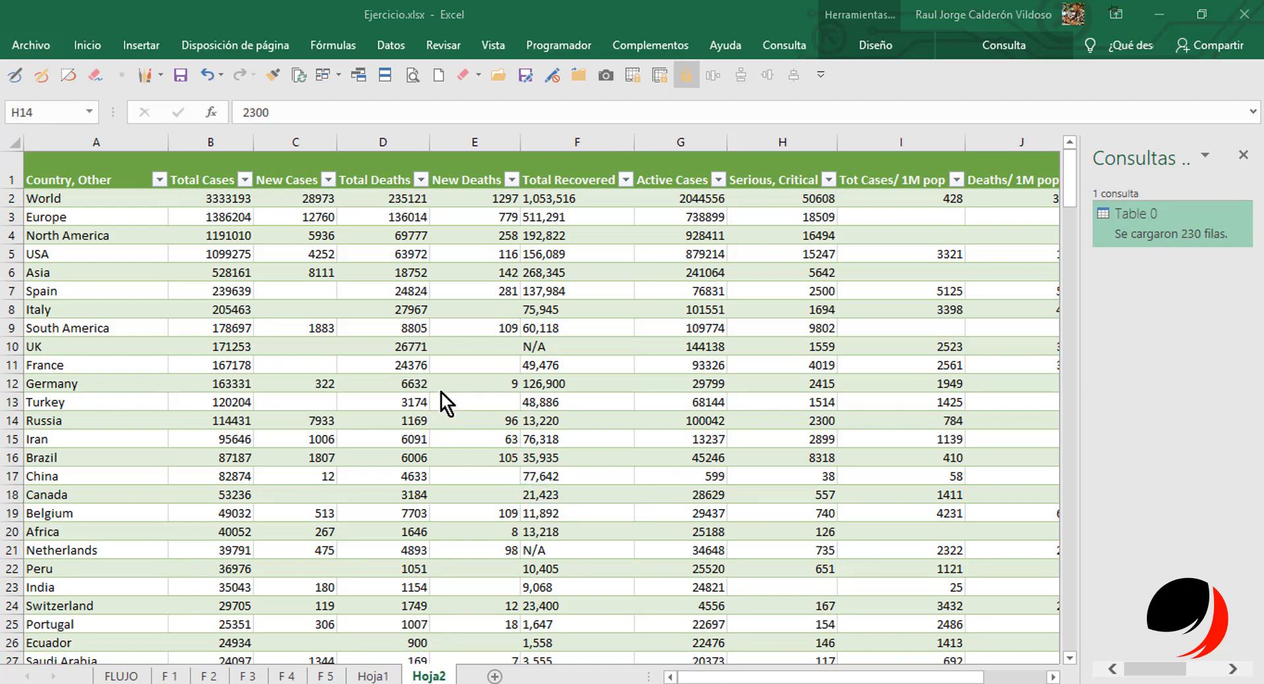
left_click(317, 330)
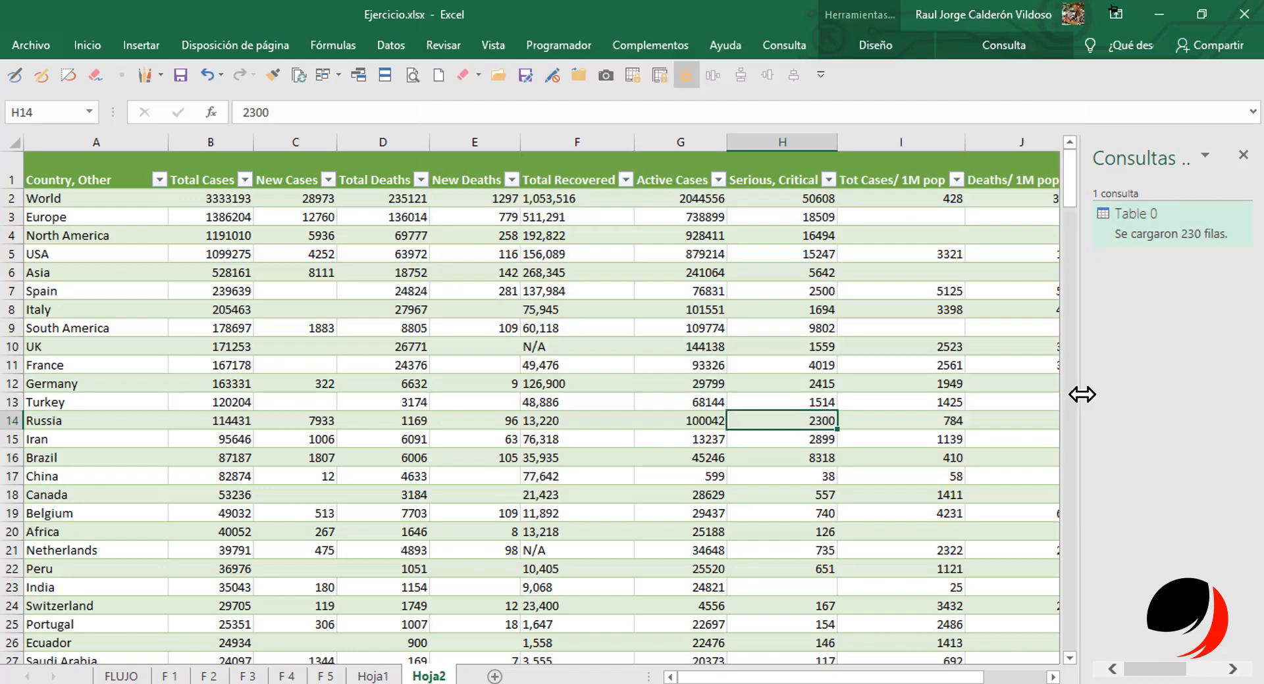
Widen the workbook queries pane, close it to see the full table, and show it again.
left_click_drag(1080, 394, 985, 393)
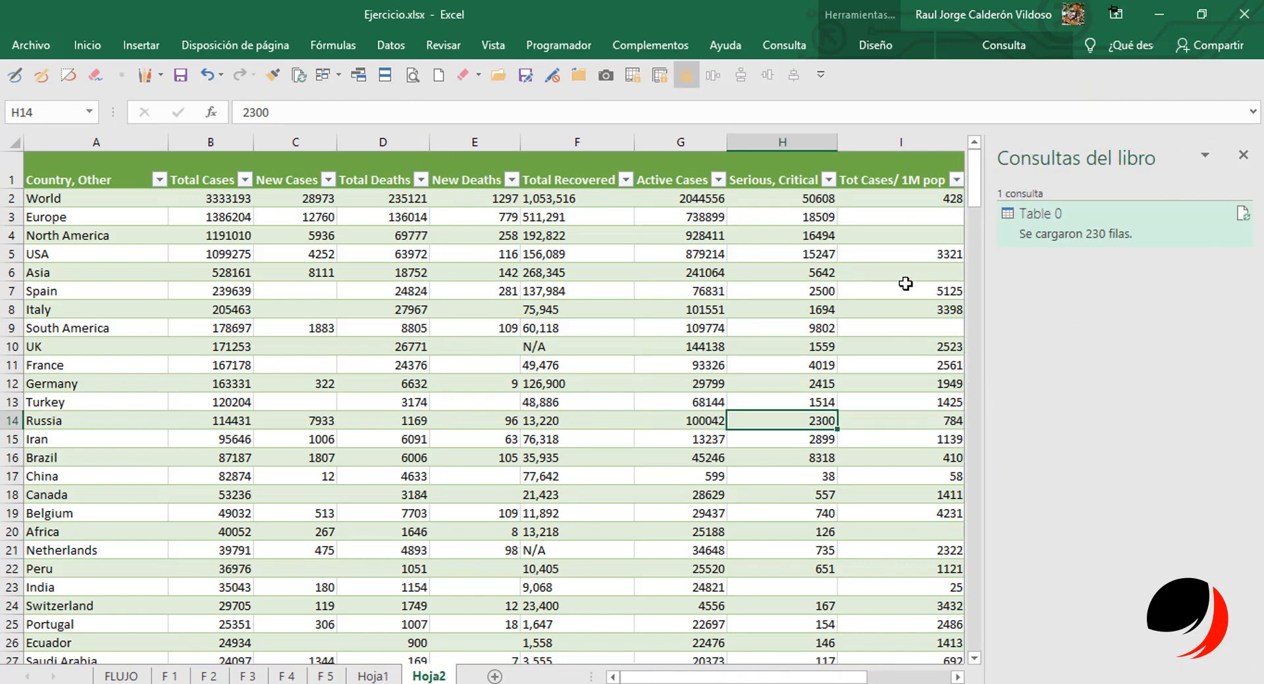
left_click(1243, 156)
left_click(459, 314)
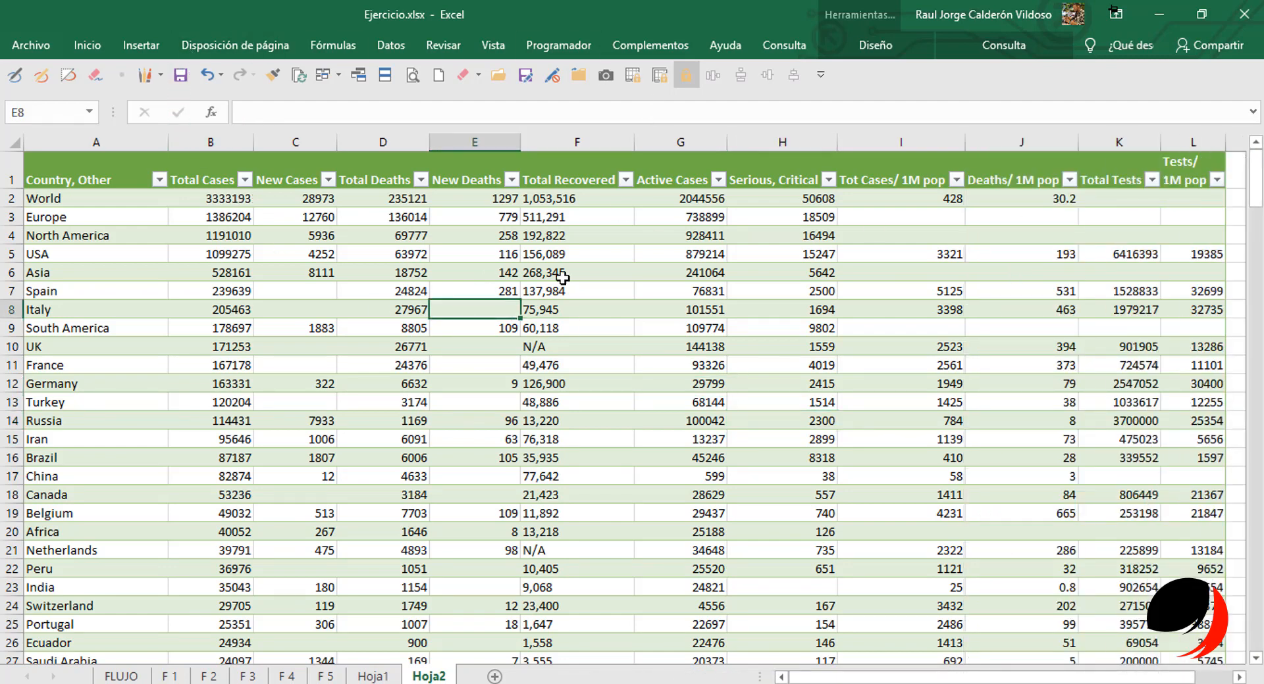
left_click(331, 306)
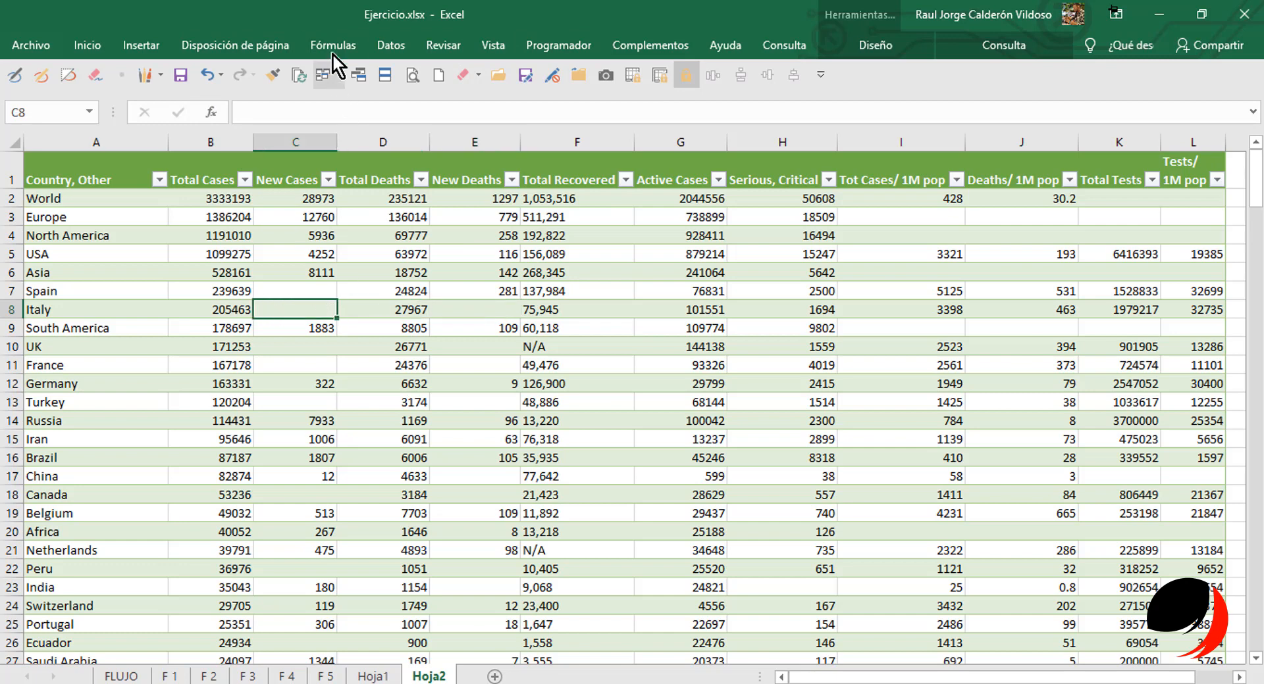
left_click(388, 46)
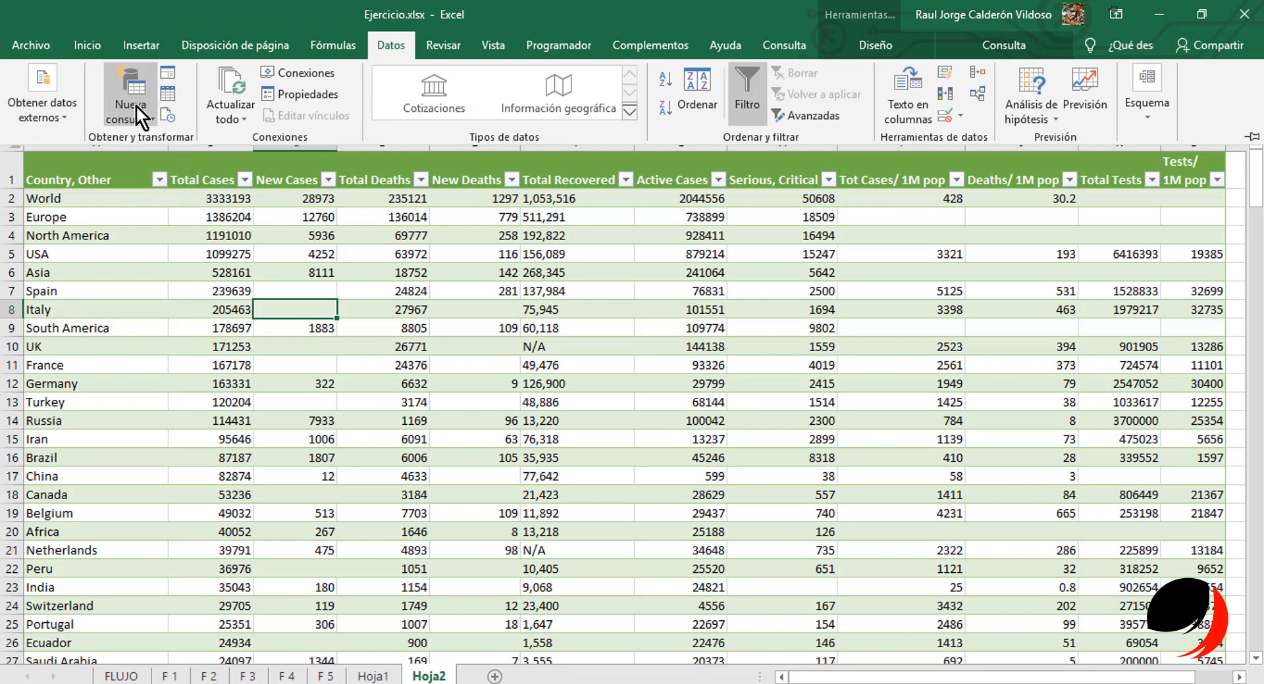
left_click(174, 76)
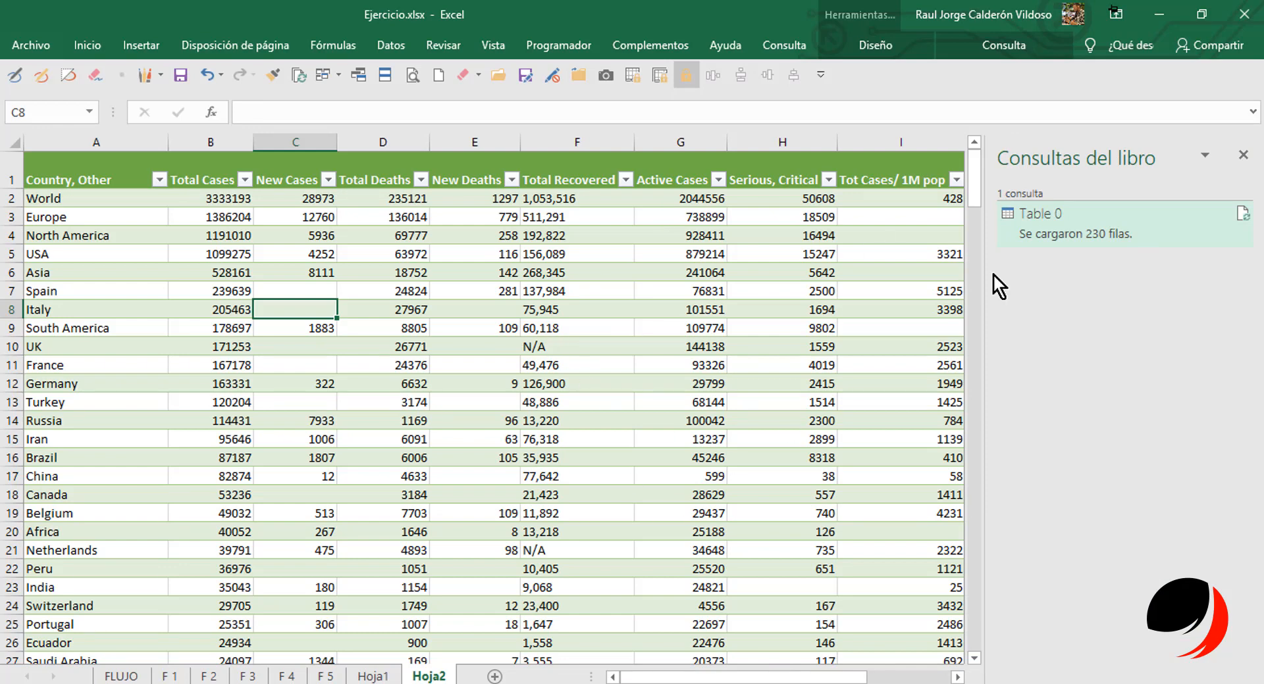
Open the Table 0 query in the Power Query Editor and reposition the editor window over the sheet.
mouse_move(1060, 224)
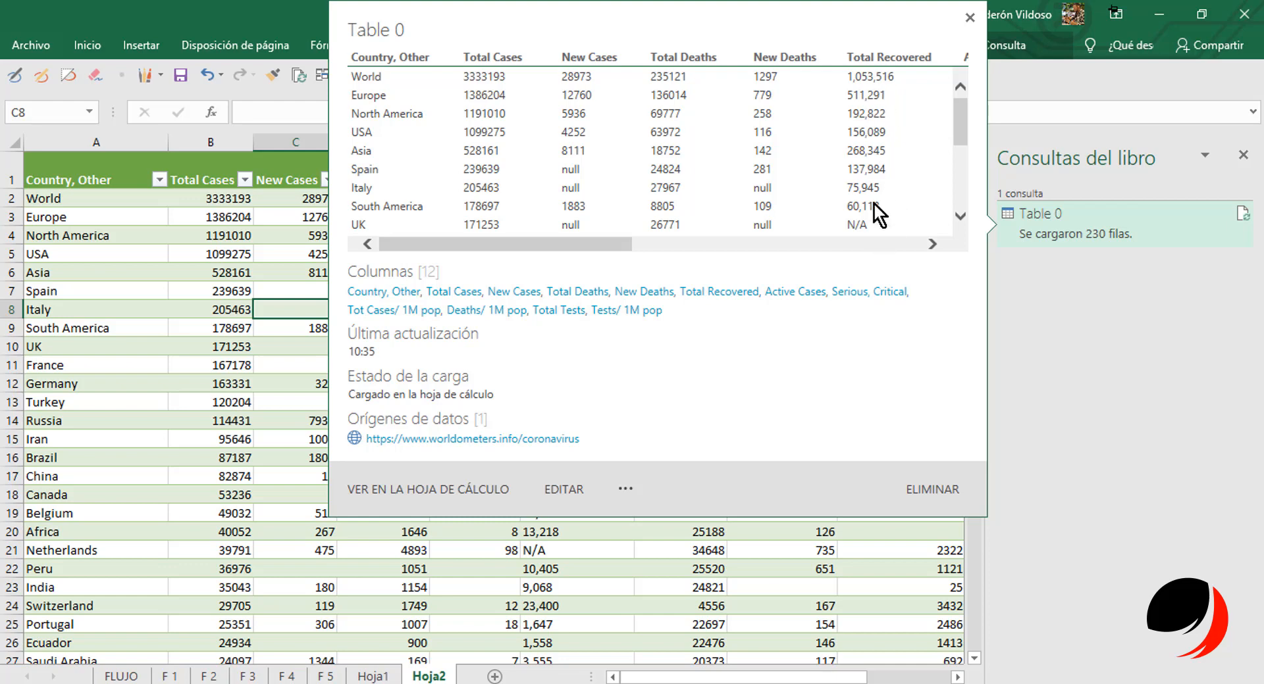
left_click(565, 490)
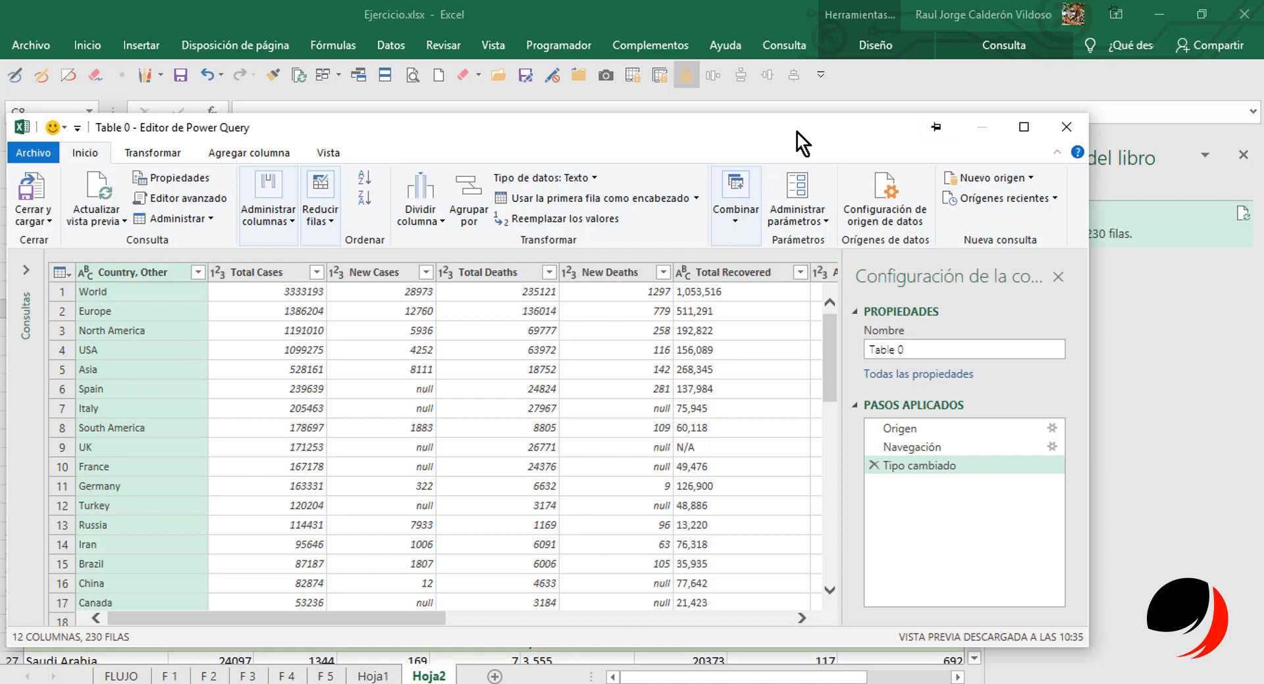
left_click_drag(796, 132, 822, 80)
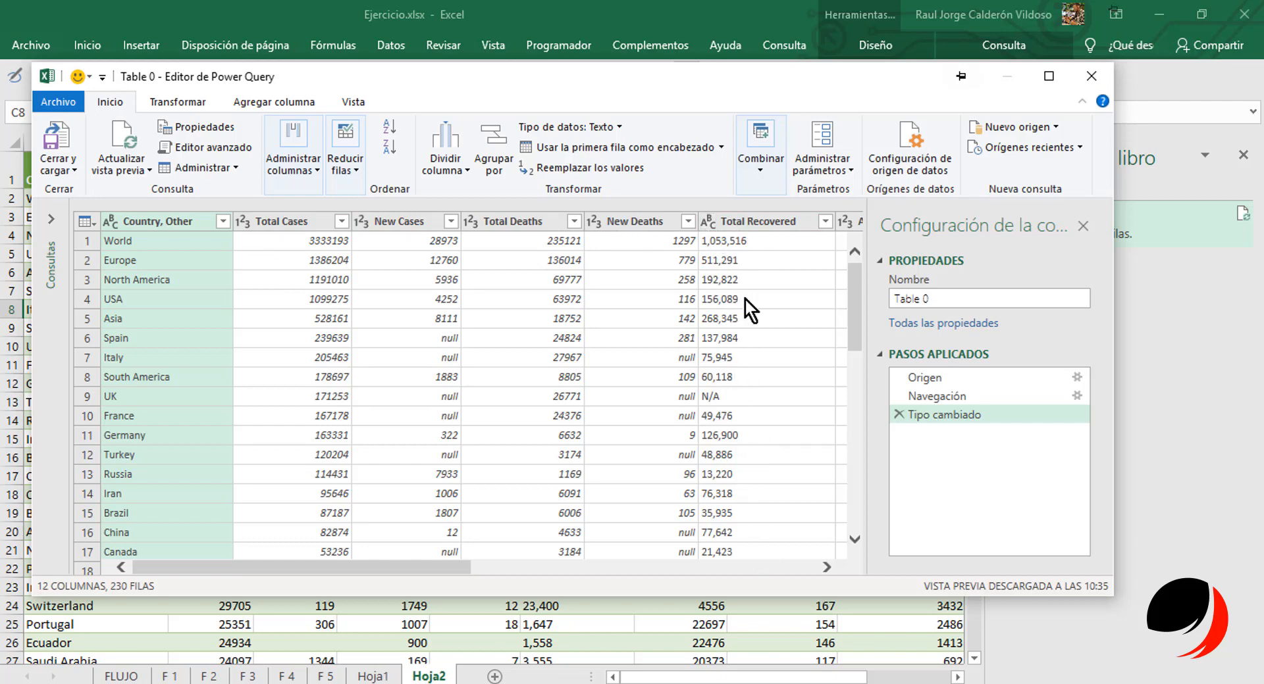
Change the Total Recovered column's data type to Número entero, replacing the existing type conversion.
left_click(712, 223)
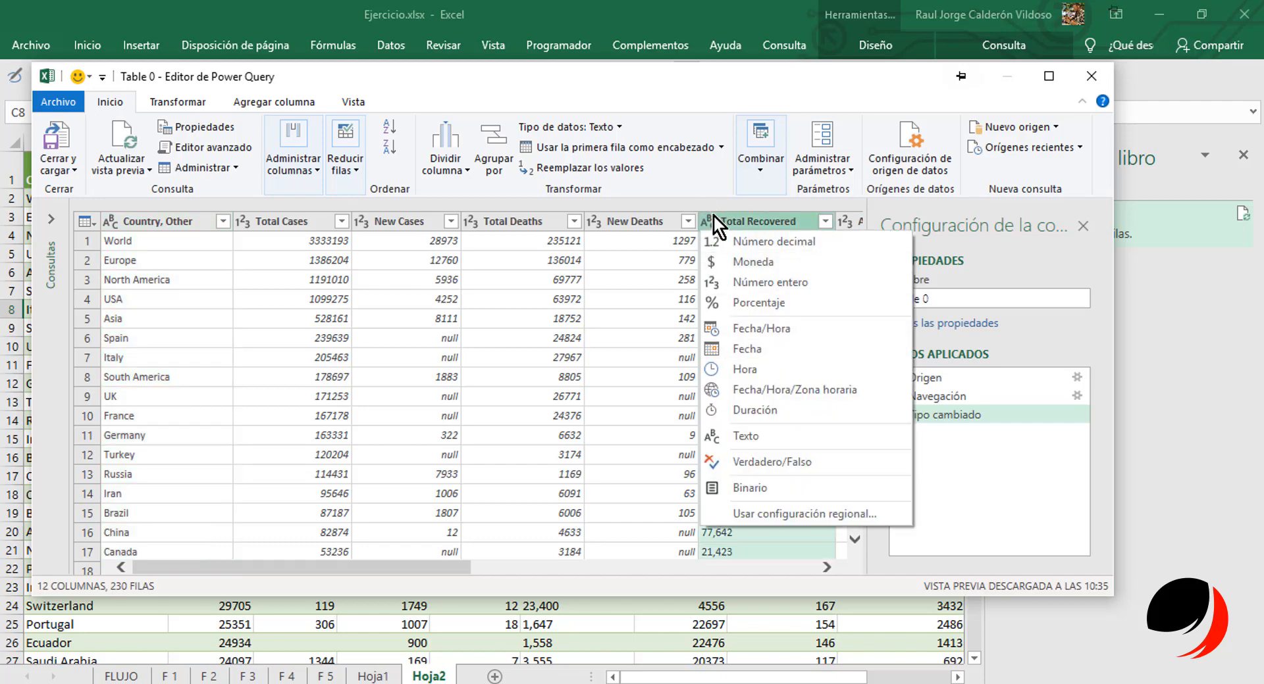
left_click(827, 283)
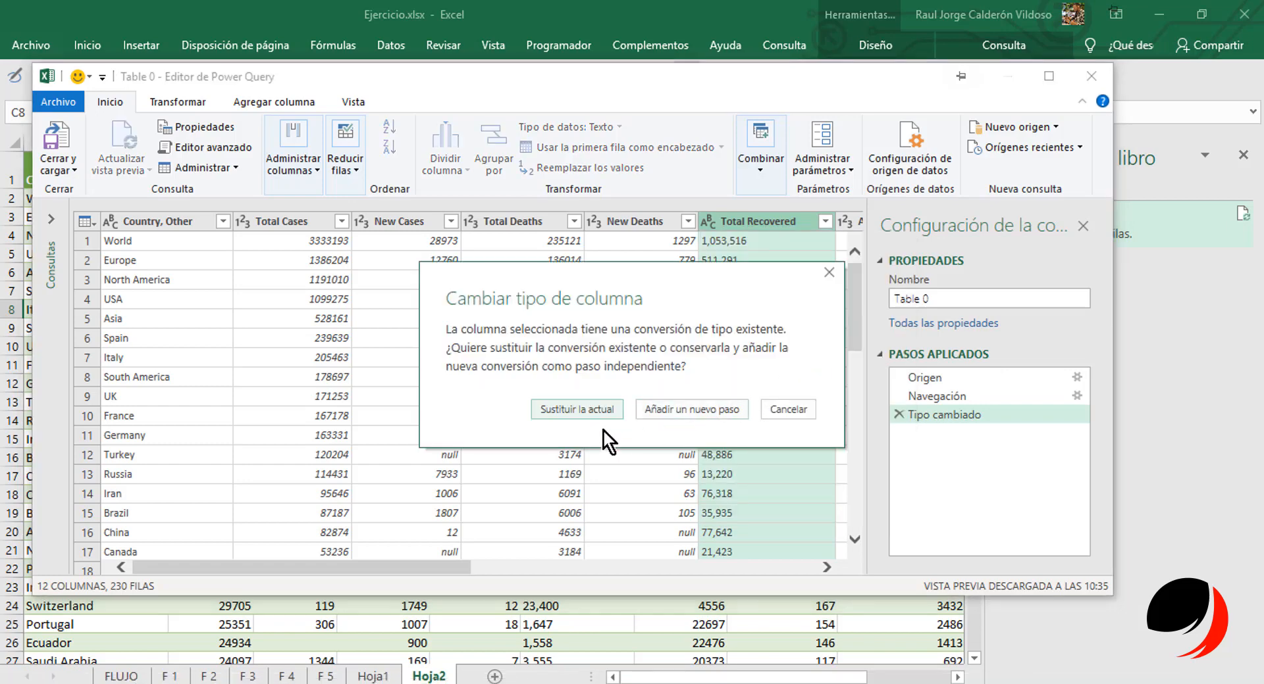
left_click_drag(736, 279, 520, 289)
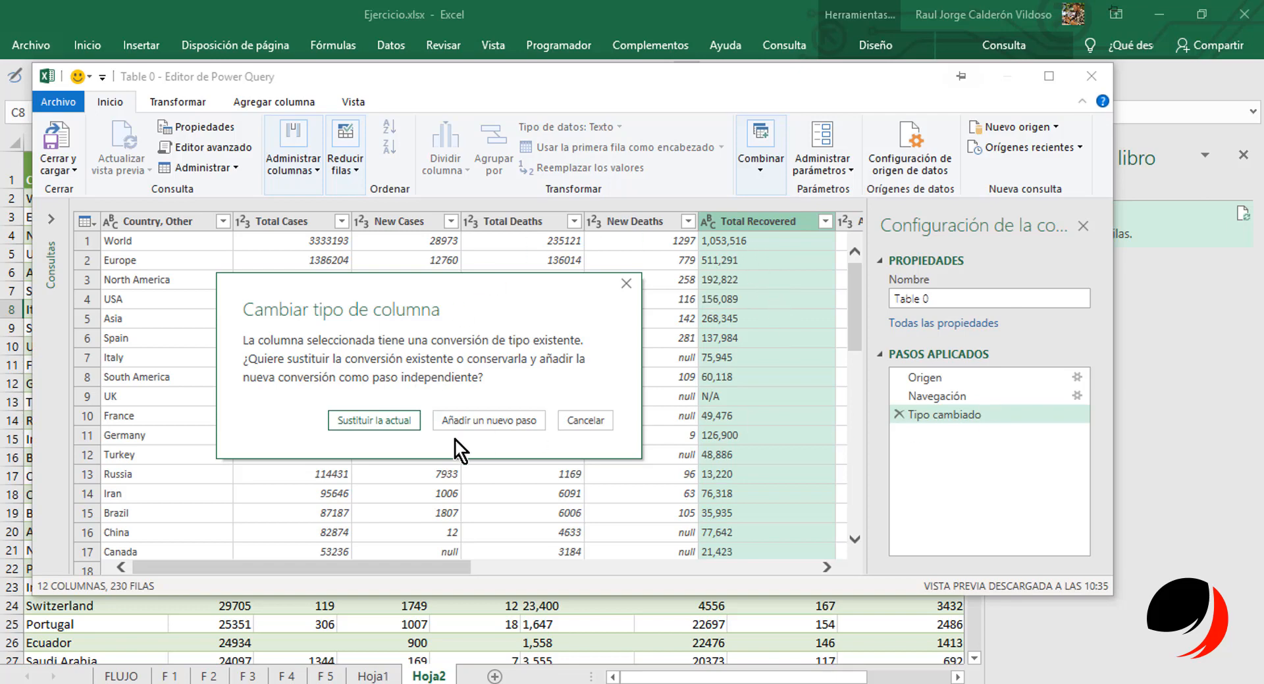
left_click(386, 424)
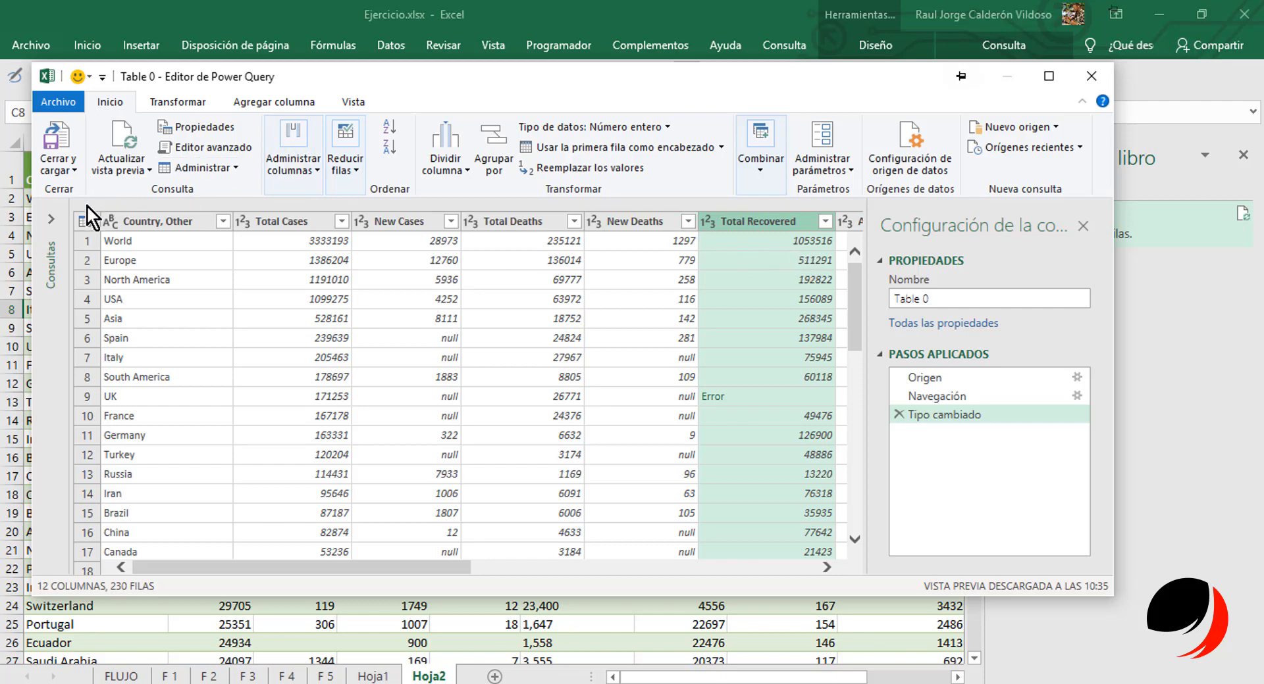
Delete the applied step Tipo cambiado and set the Total Recovered column's data type to Número entero.
left_click(898, 414)
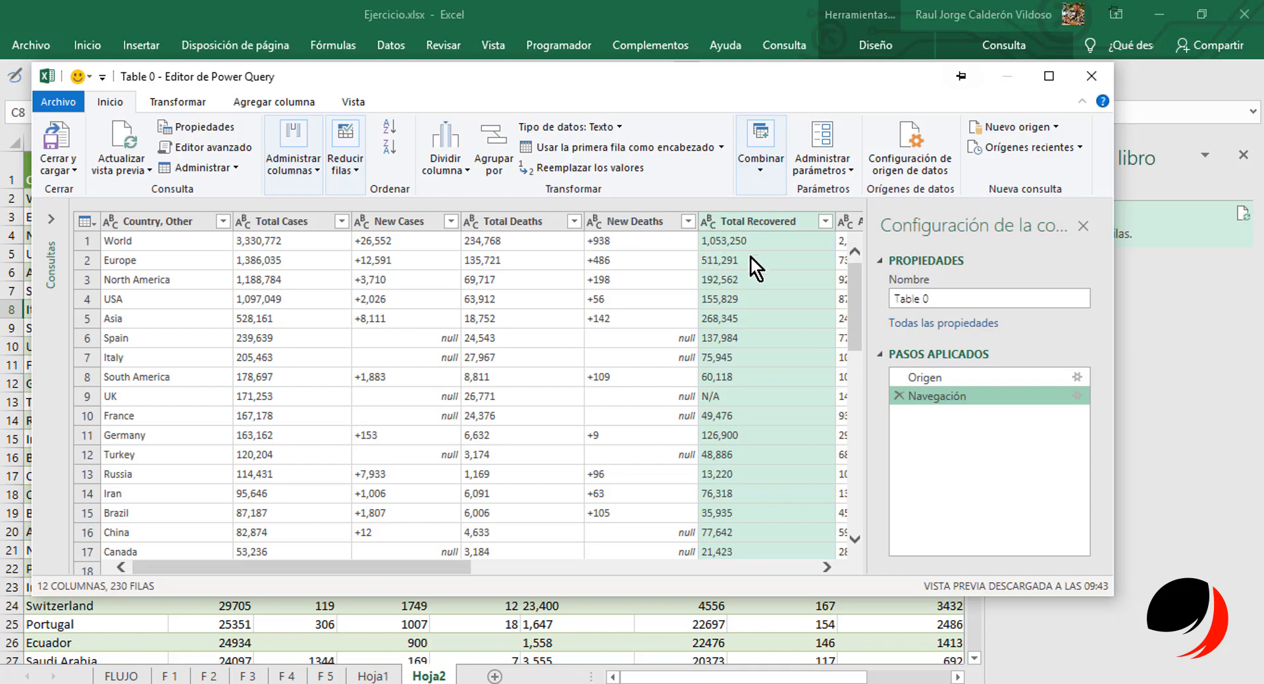
left_click(731, 398)
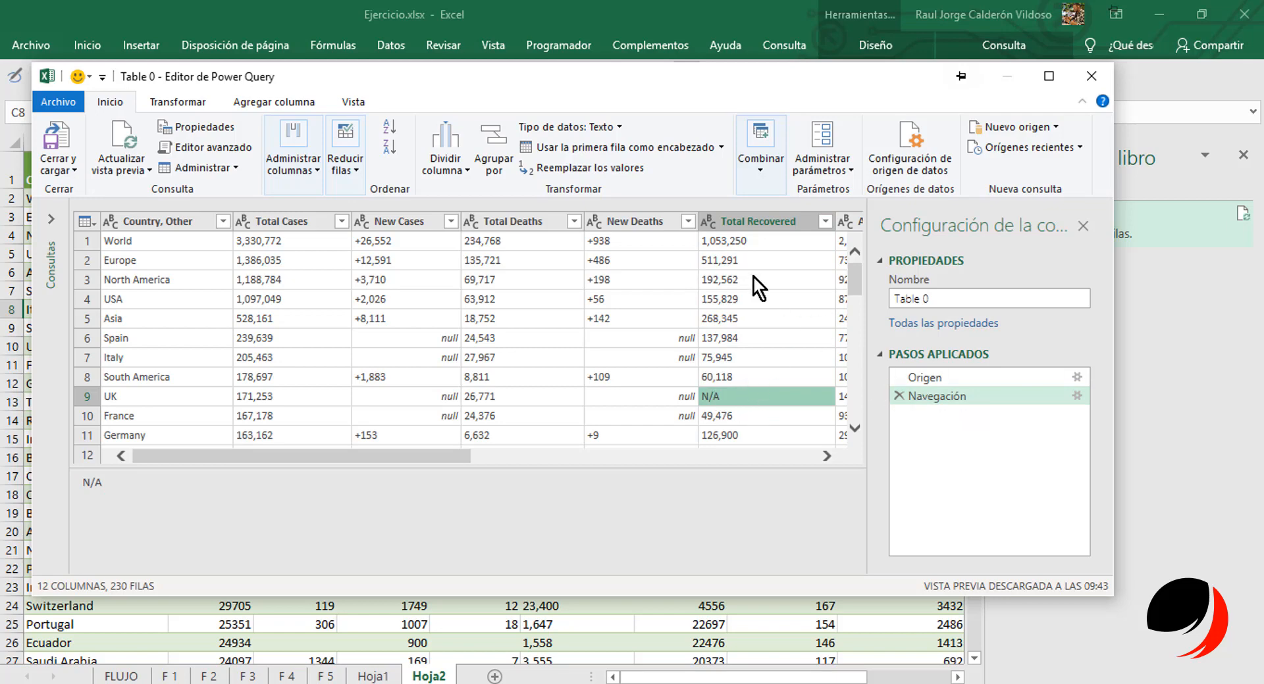
left_click(711, 222)
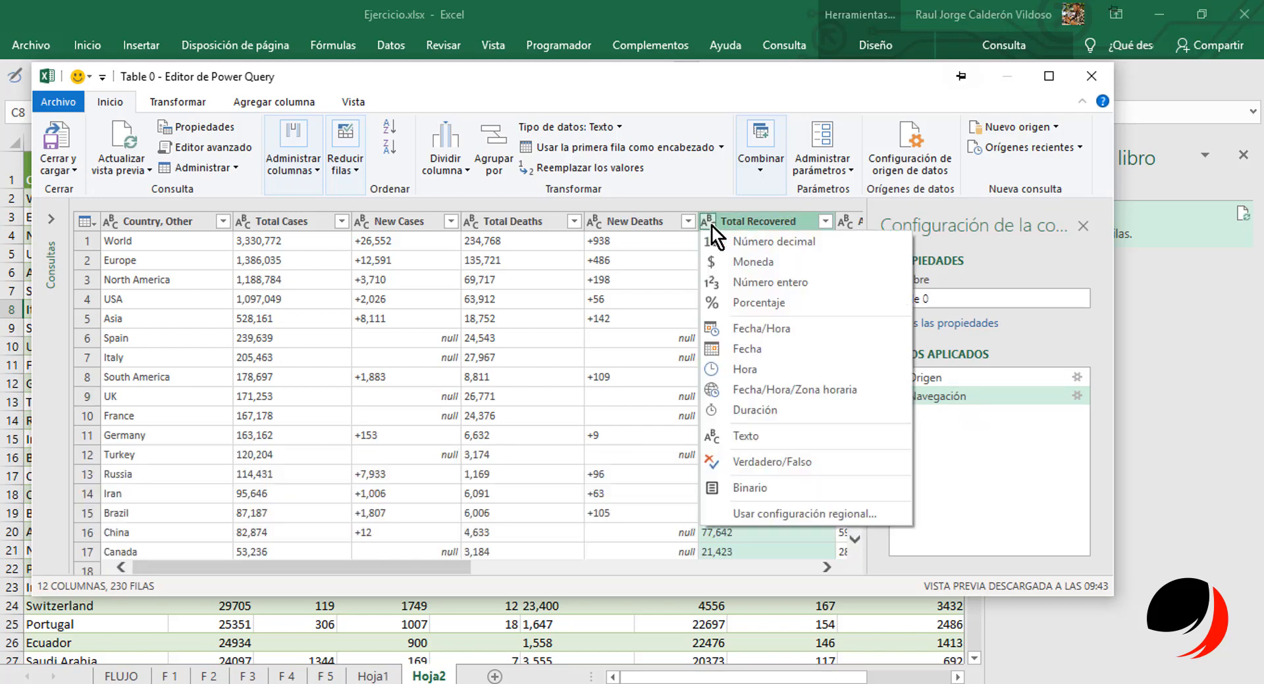
left_click(801, 282)
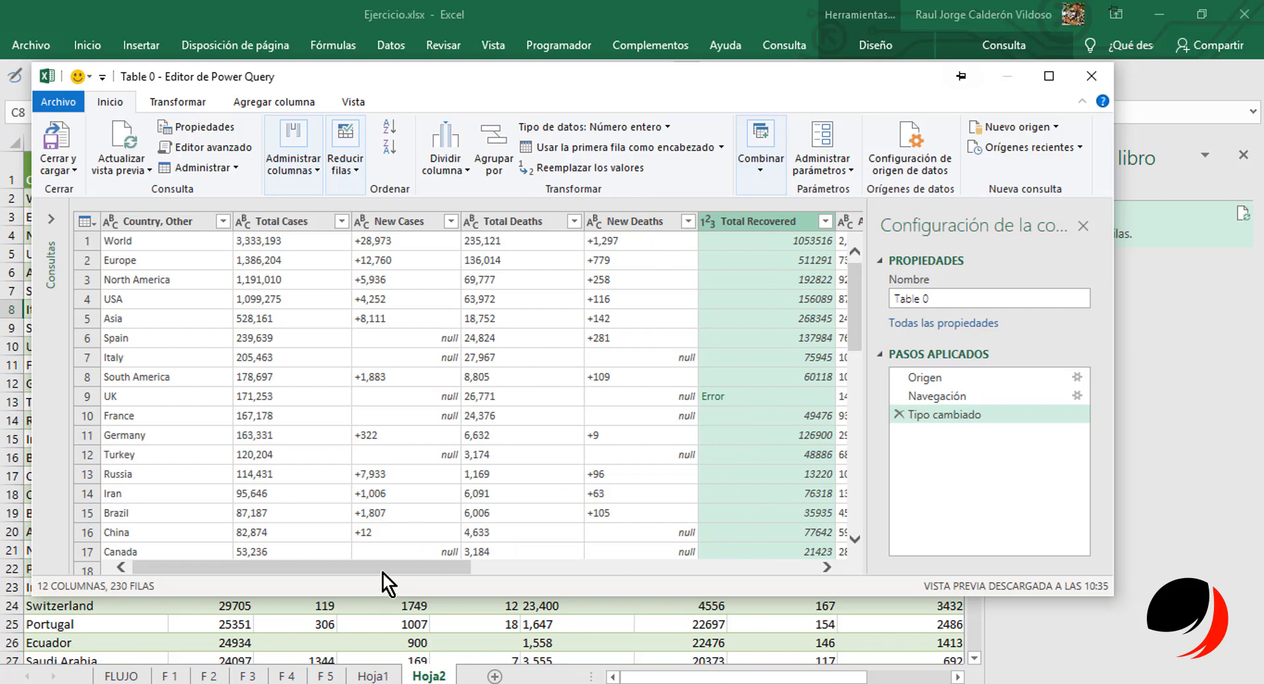
Set the data type of the Active Cases and Serious, Critical columns to Número entero.
left_click_drag(385, 572, 536, 579)
left_click(523, 219)
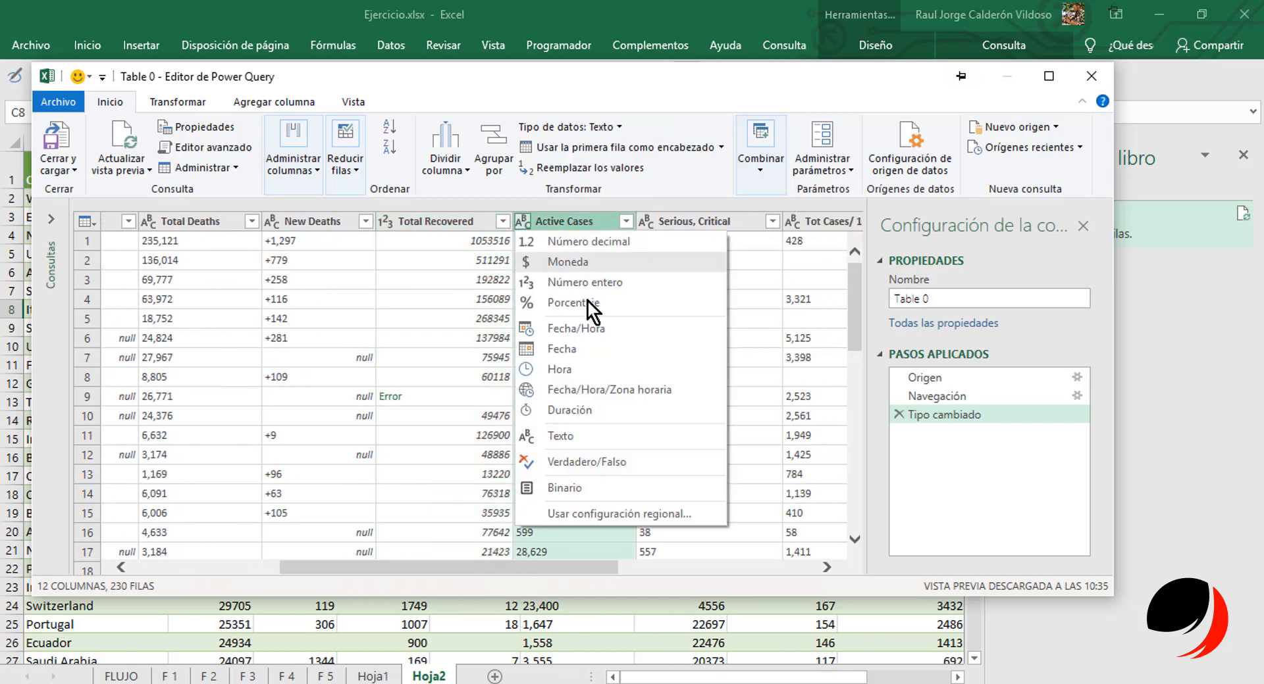
left_click(595, 283)
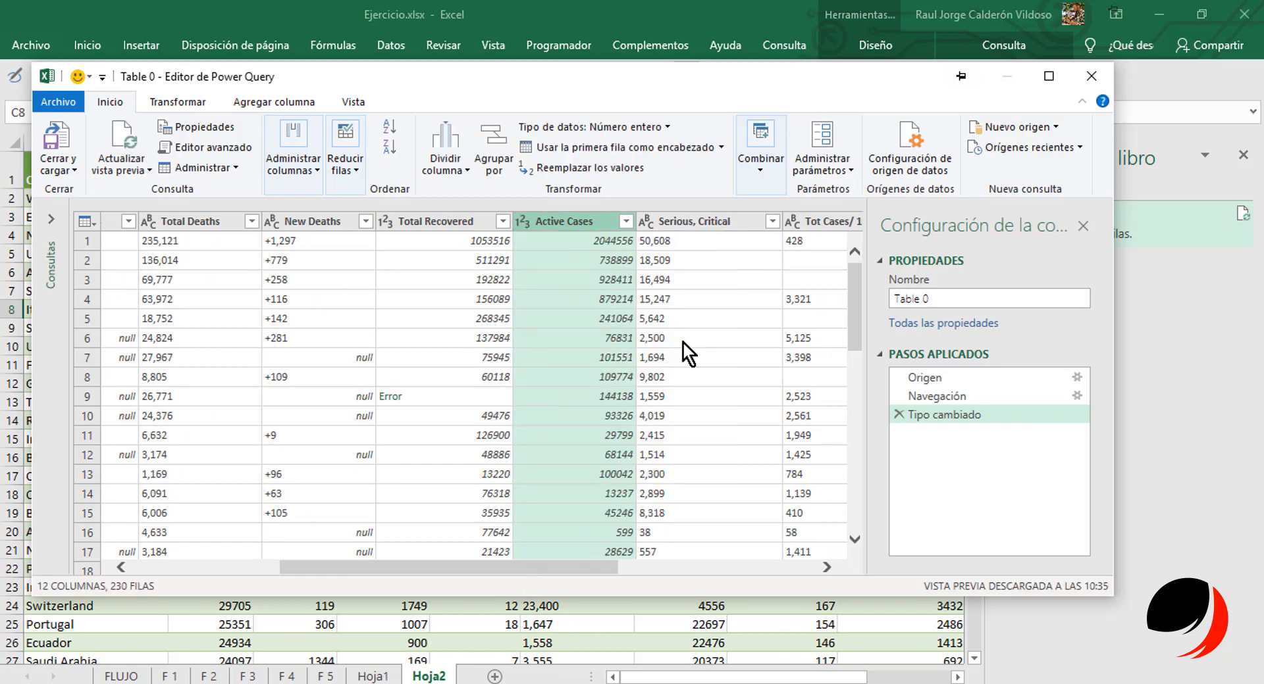
left_click(647, 224)
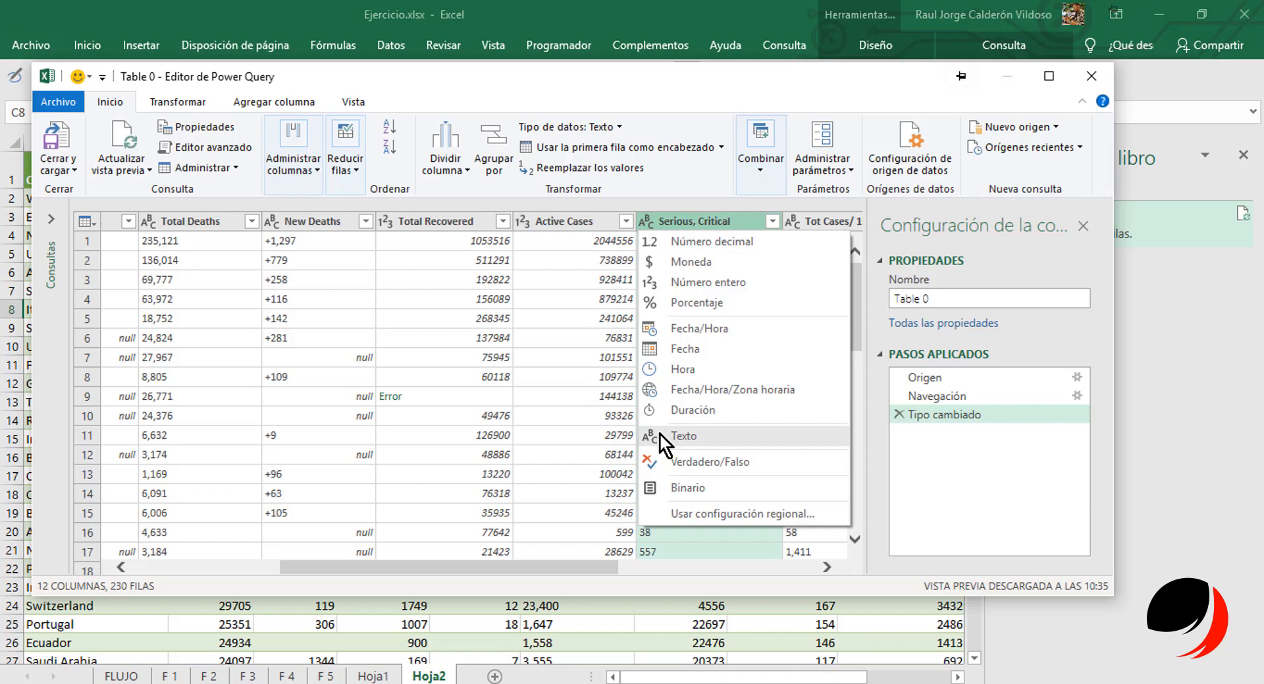
left_click(653, 286)
Set the data type of the Tot Cases/ 1M pop and Deaths/ 1M pop columns to Número entero.
left_click_drag(563, 568, 669, 575)
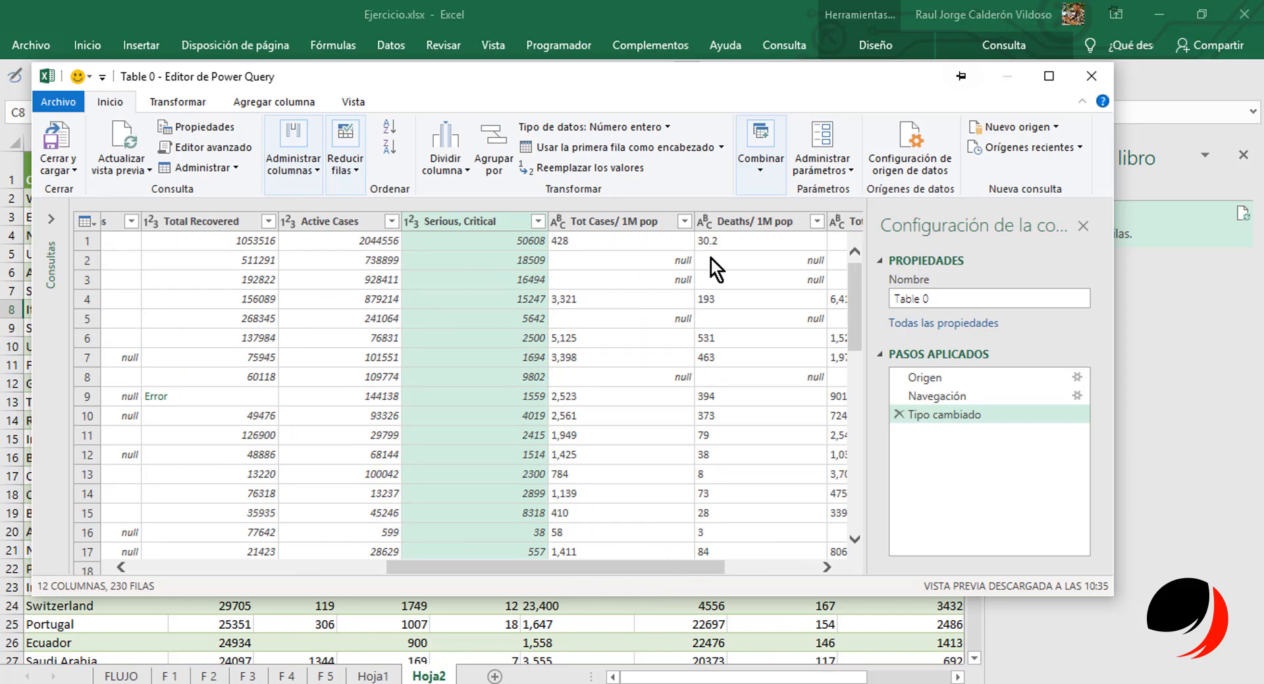
left_click(561, 221)
left_click(592, 283)
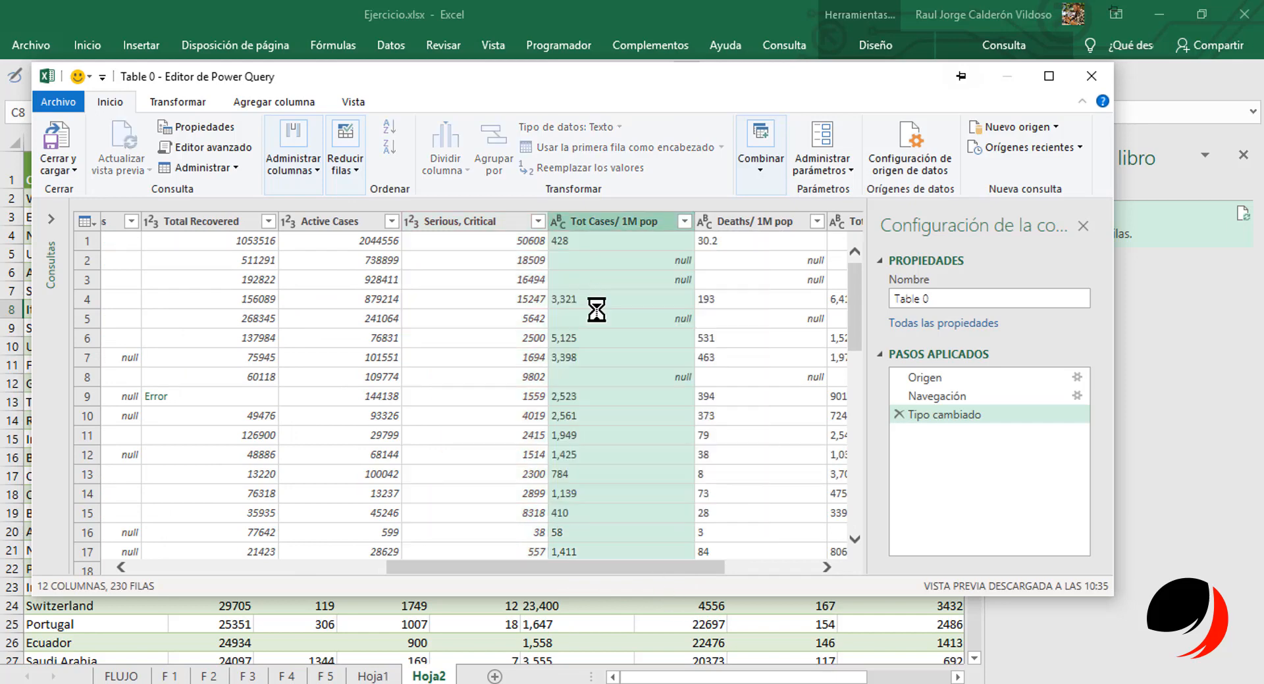
left_click_drag(688, 571, 772, 566)
left_click(522, 224)
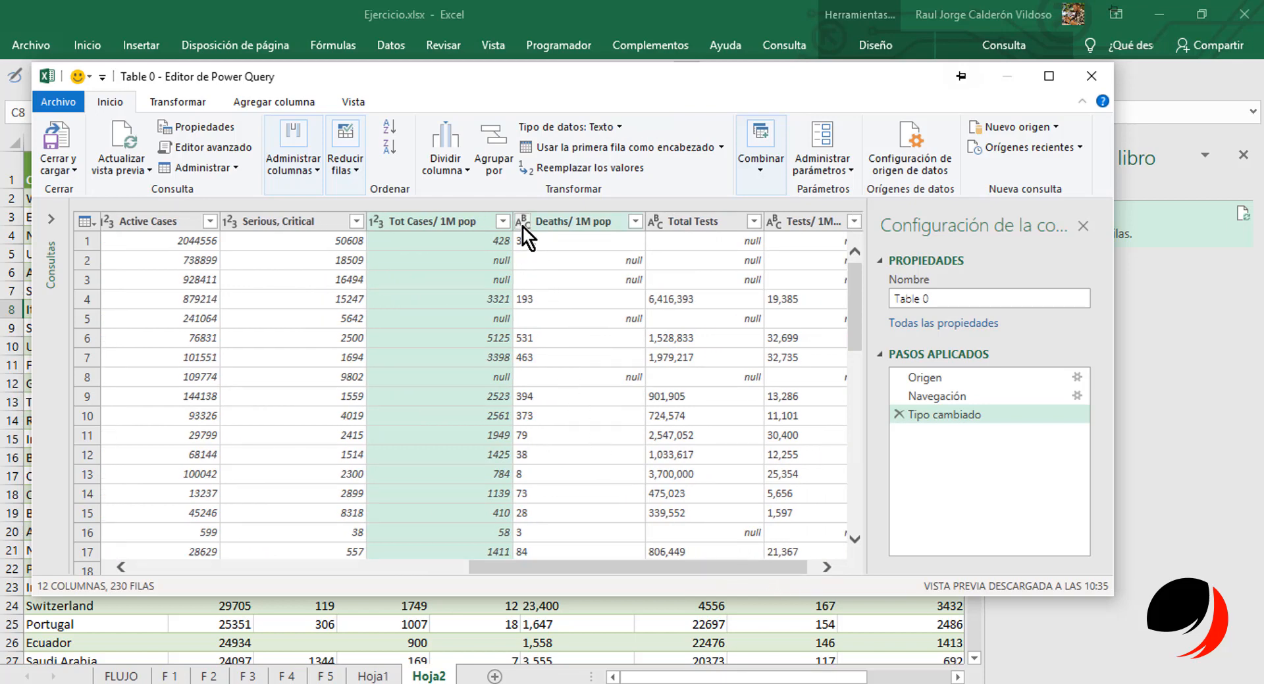
left_click(586, 287)
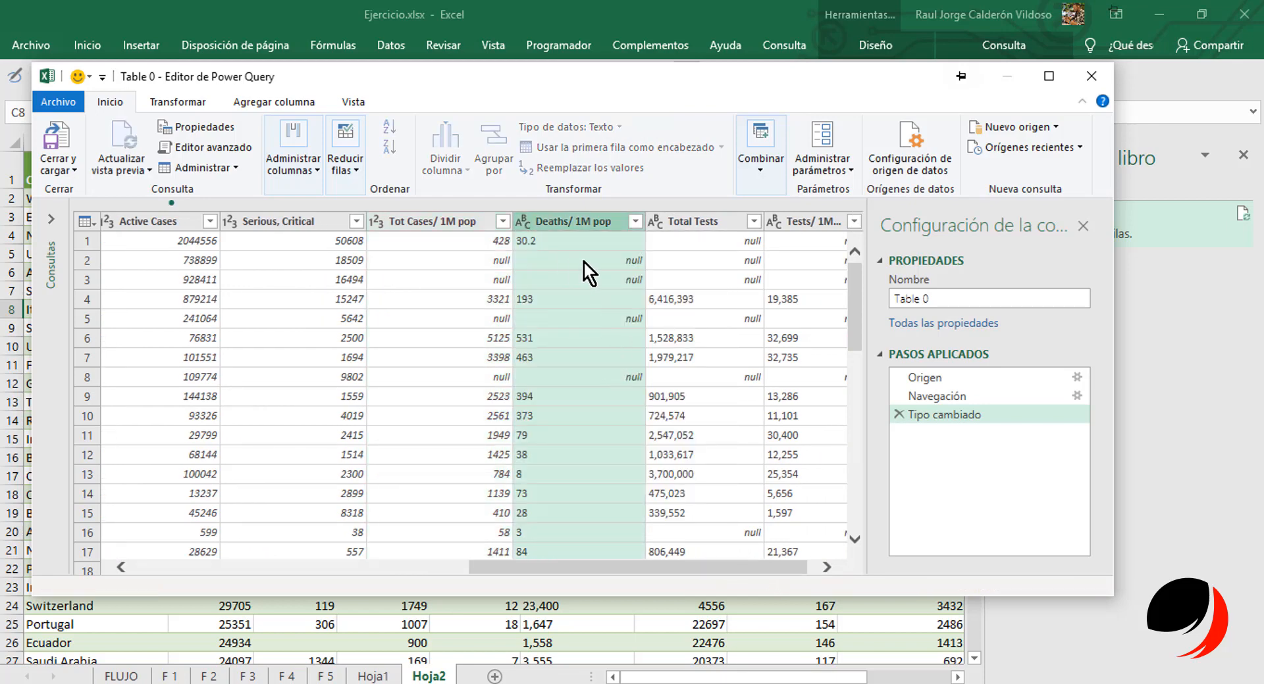
Set the data type of the Total Tests and Tests/ 1M pop columns to Número entero.
left_click_drag(671, 572, 772, 566)
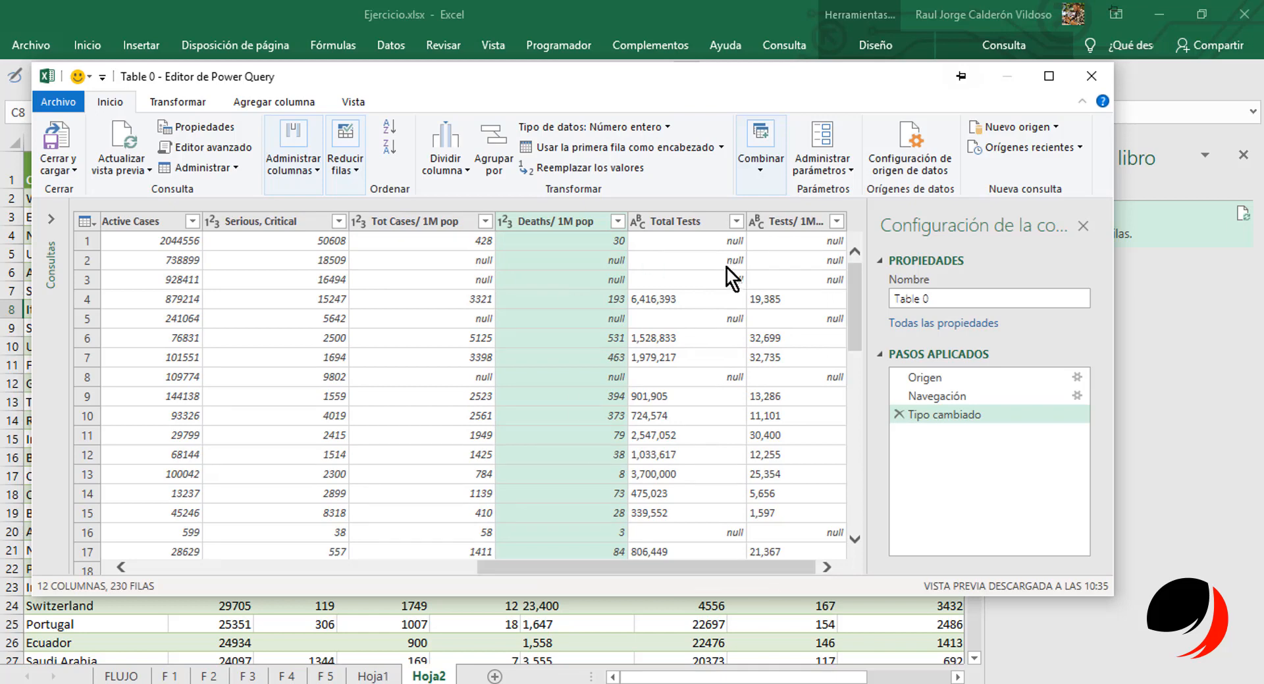
left_click(638, 221)
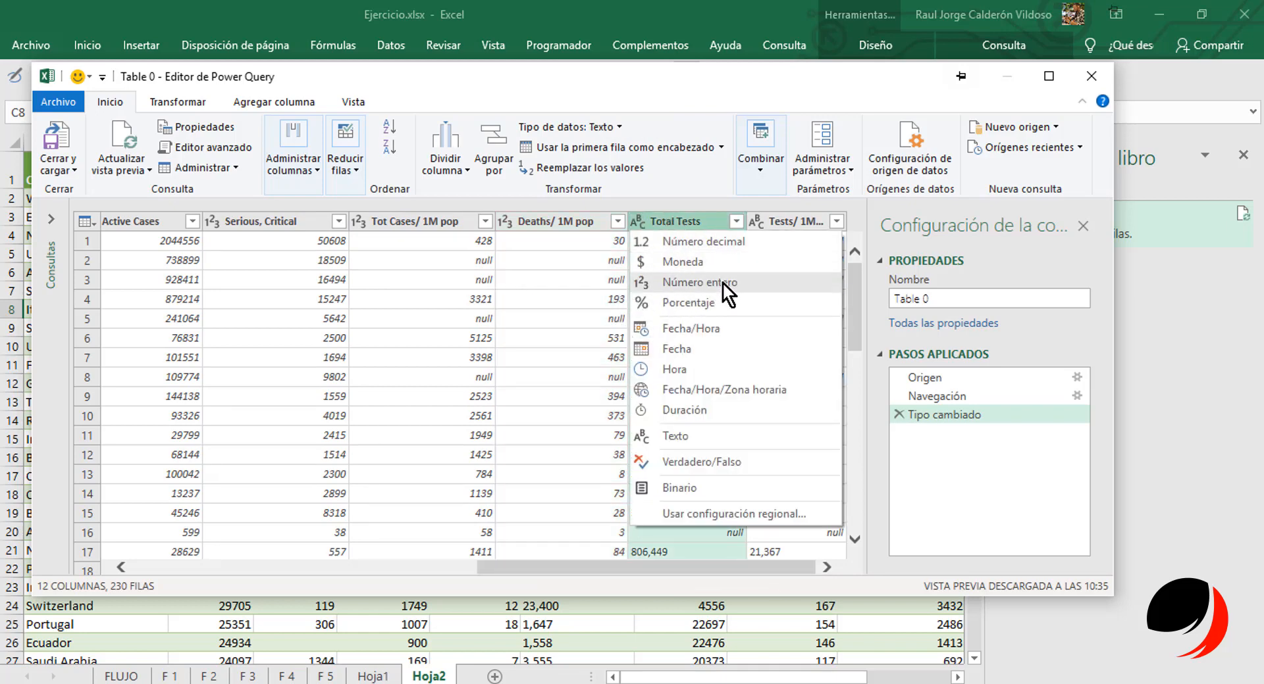
left_click(639, 284)
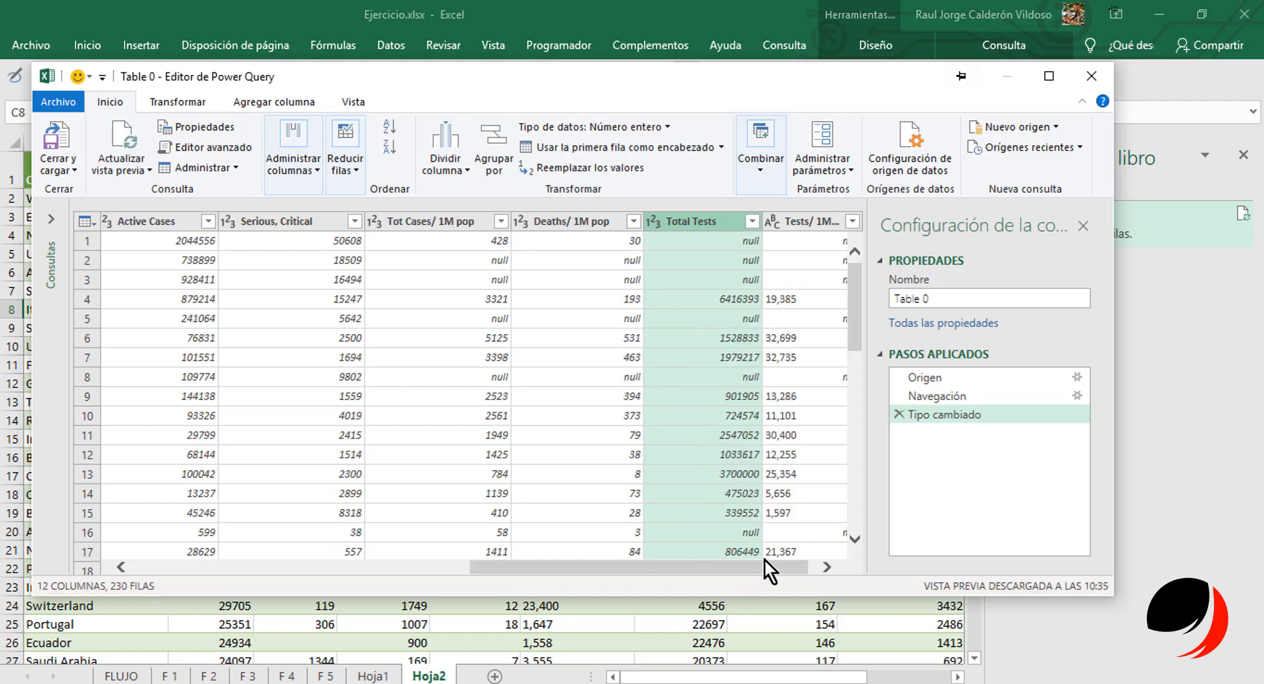
left_click_drag(798, 566, 812, 566)
left_click(759, 222)
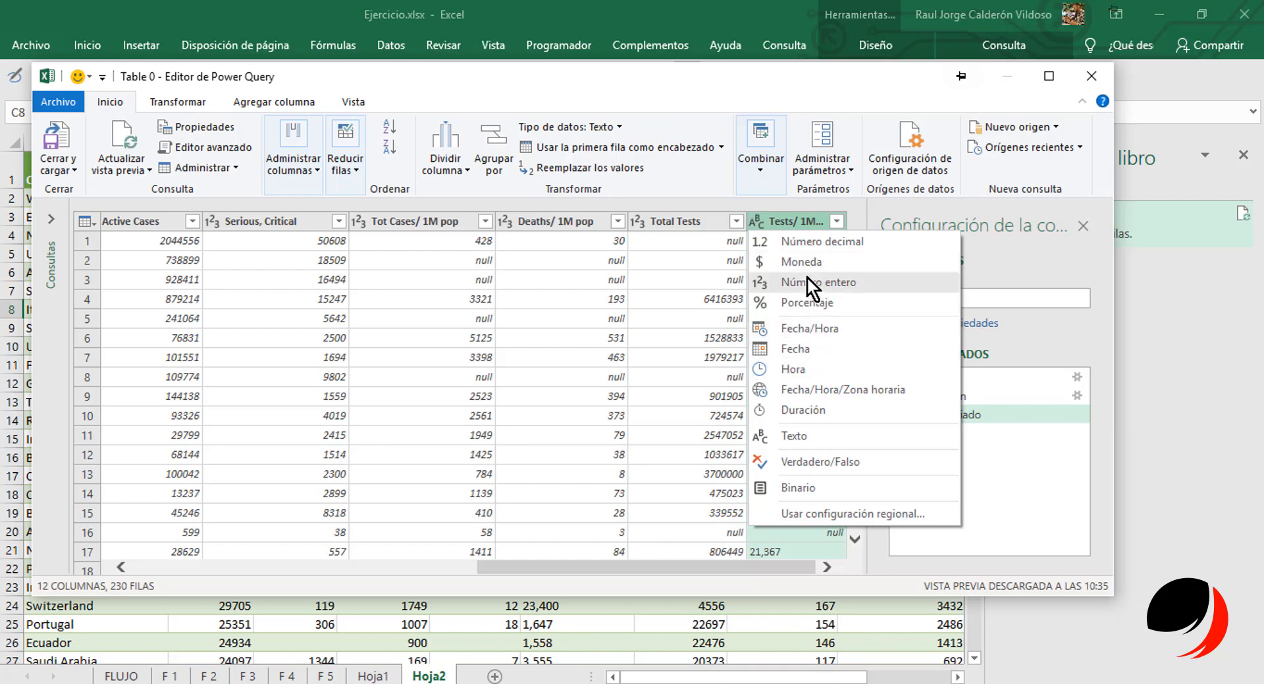
left_click(808, 282)
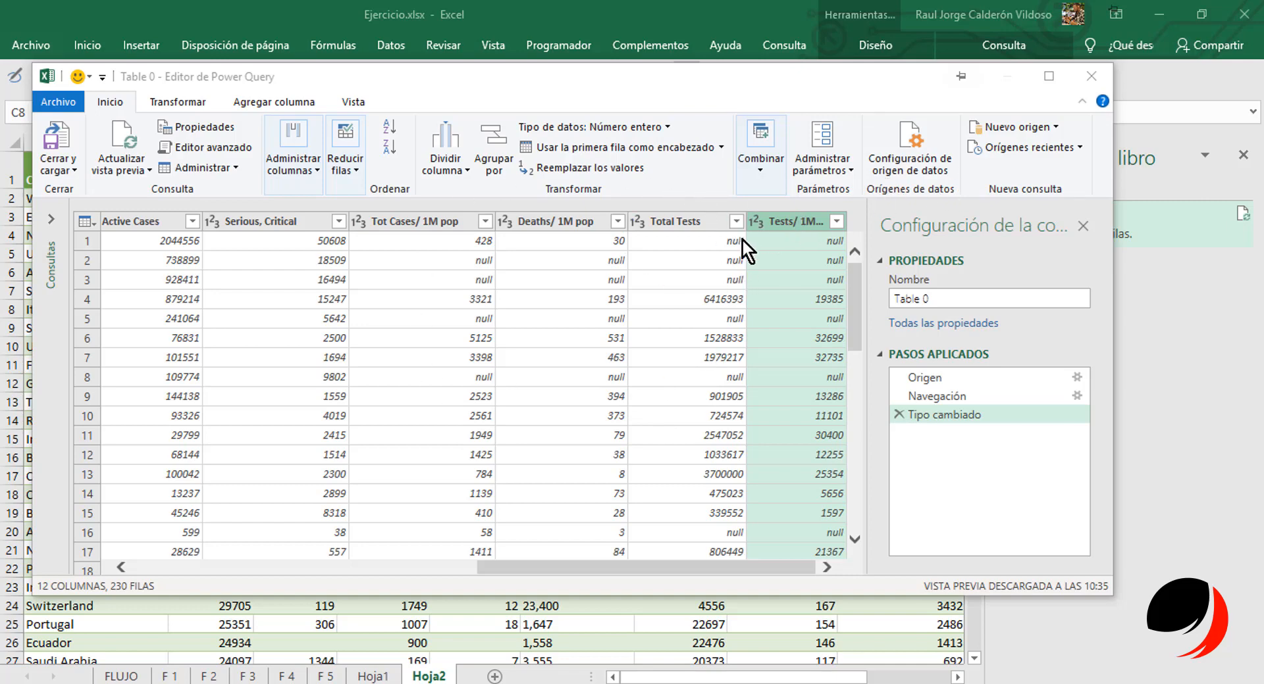
Close the Power Query Editor and load the transformed Table 0 query into sheet Hoja2.
mouse_move(704, 563)
left_mouse_down()
mouse_move(308, 540)
mouse_move(650, 540)
mouse_move(710, 565)
left_mouse_up()
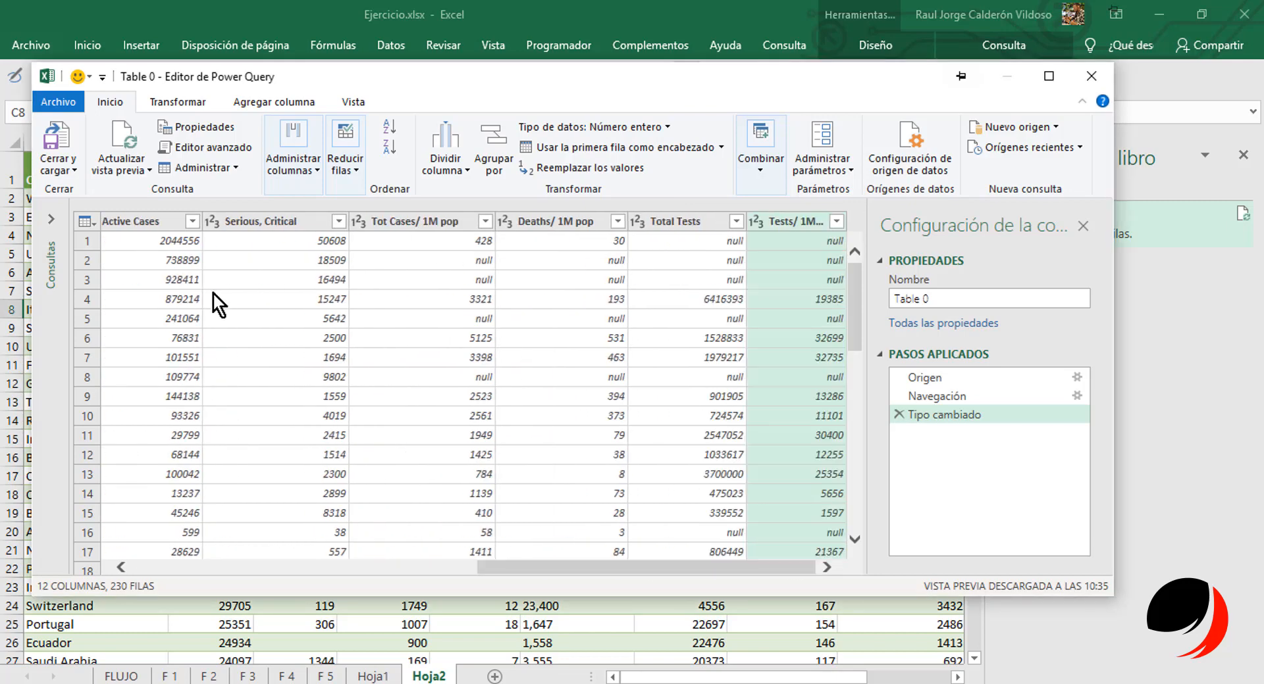
left_click(58, 131)
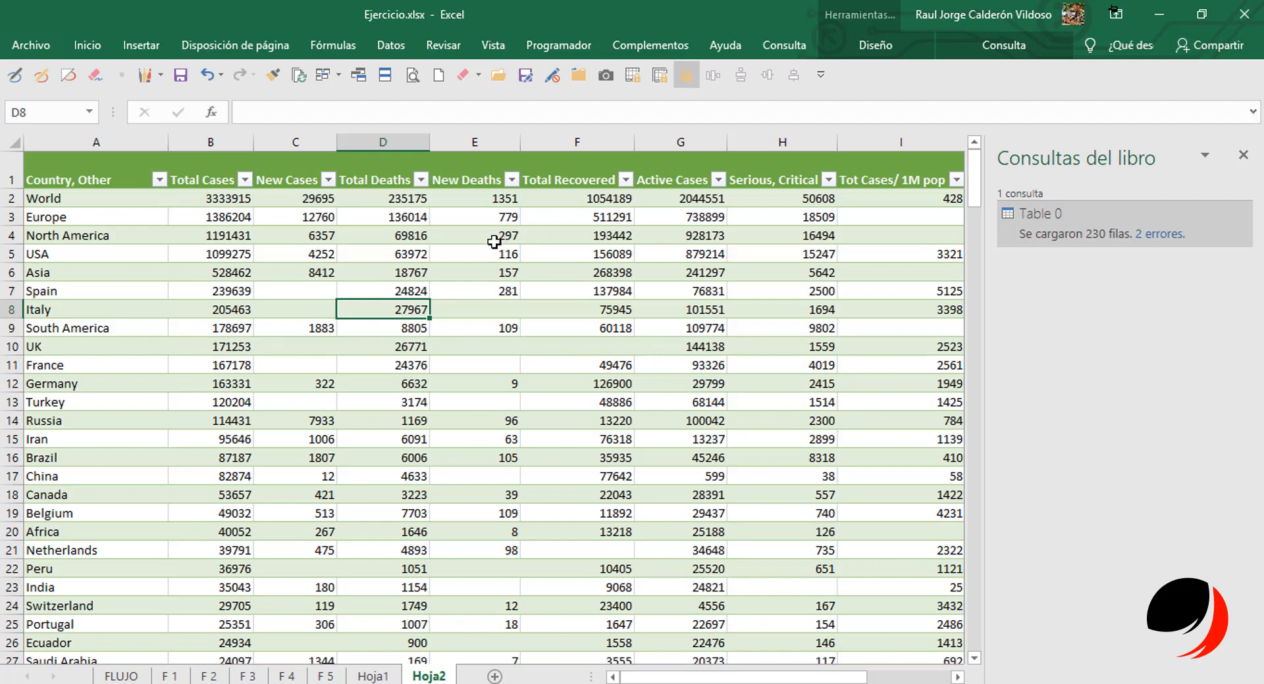
left_click_drag(507, 235, 506, 476)
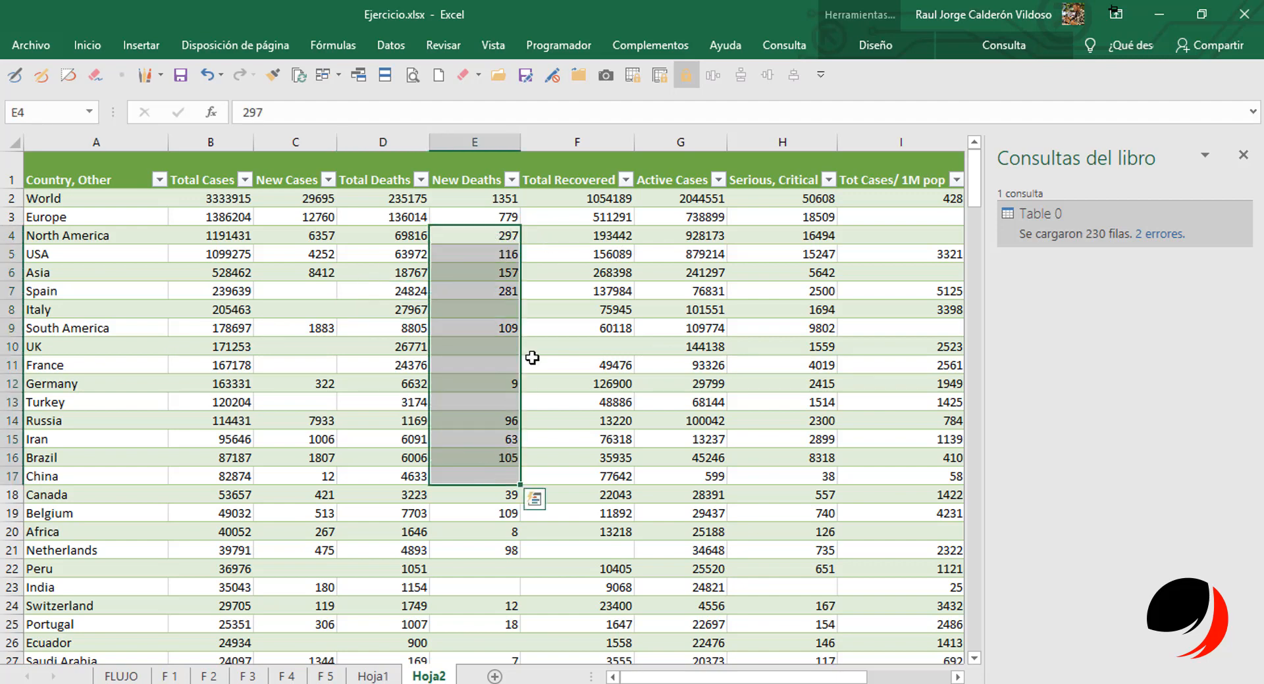
left_click_drag(579, 254, 584, 566)
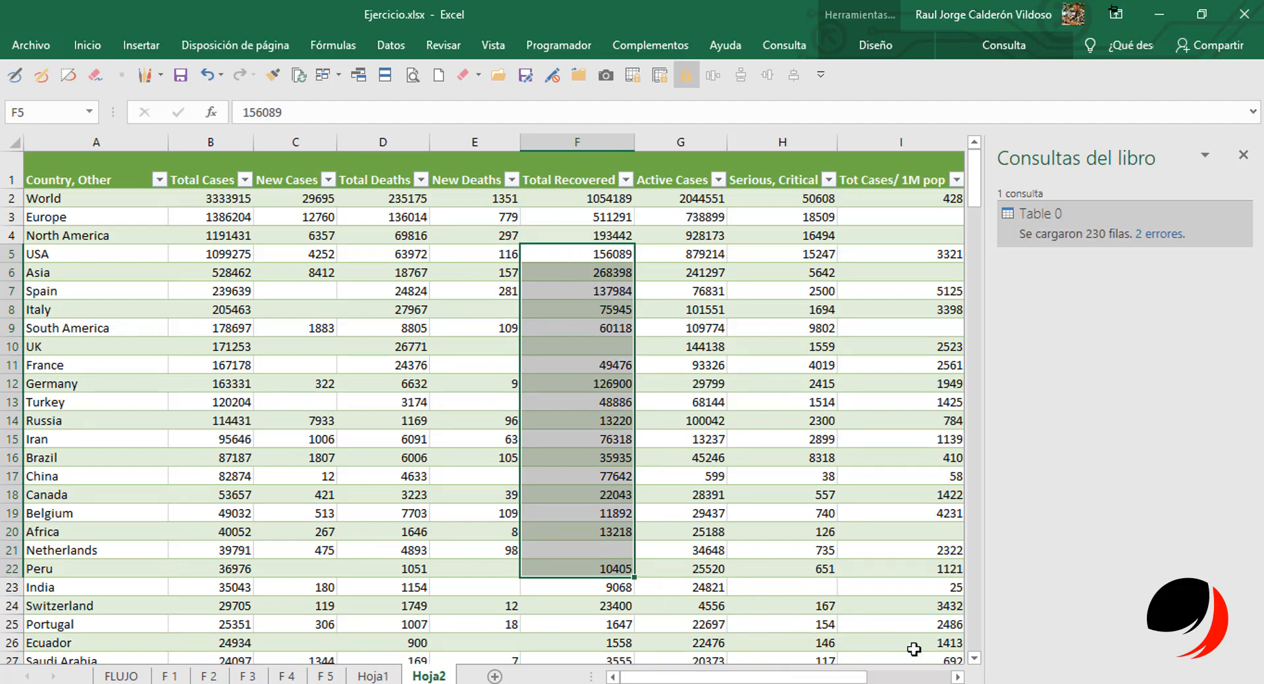
left_click(811, 440)
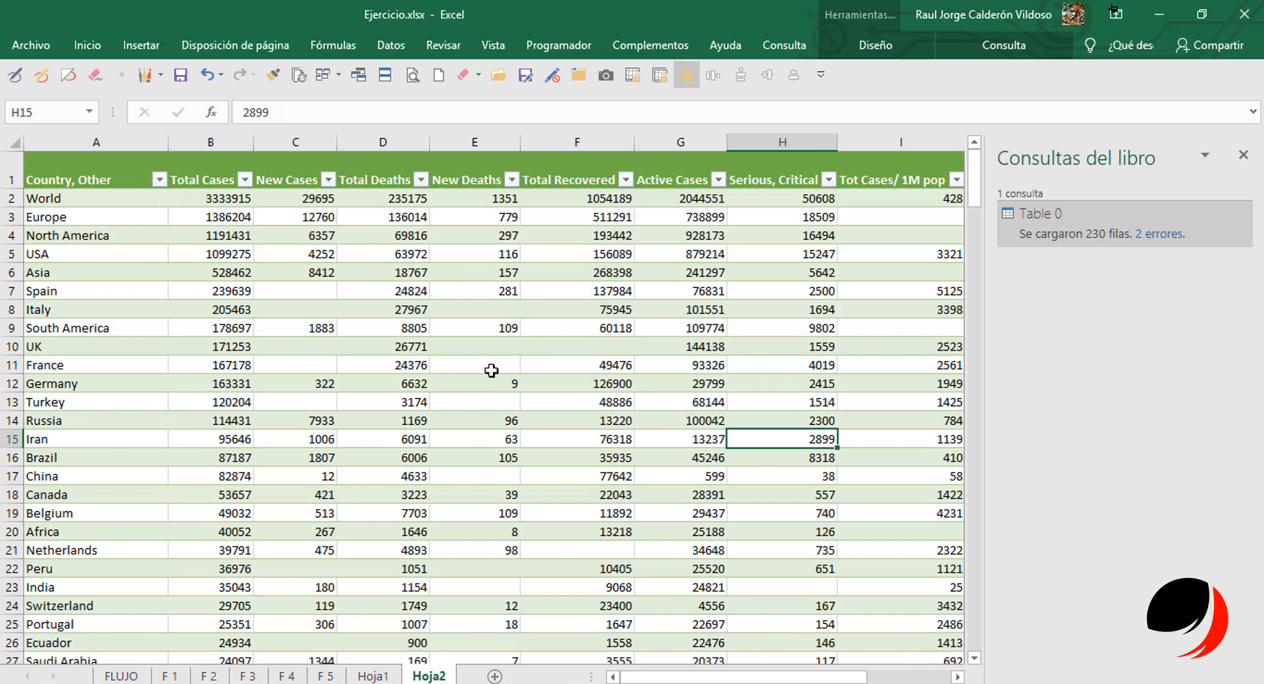
Rename sheet Hoja2 as ORIGEN WEB.
double_click(425, 678)
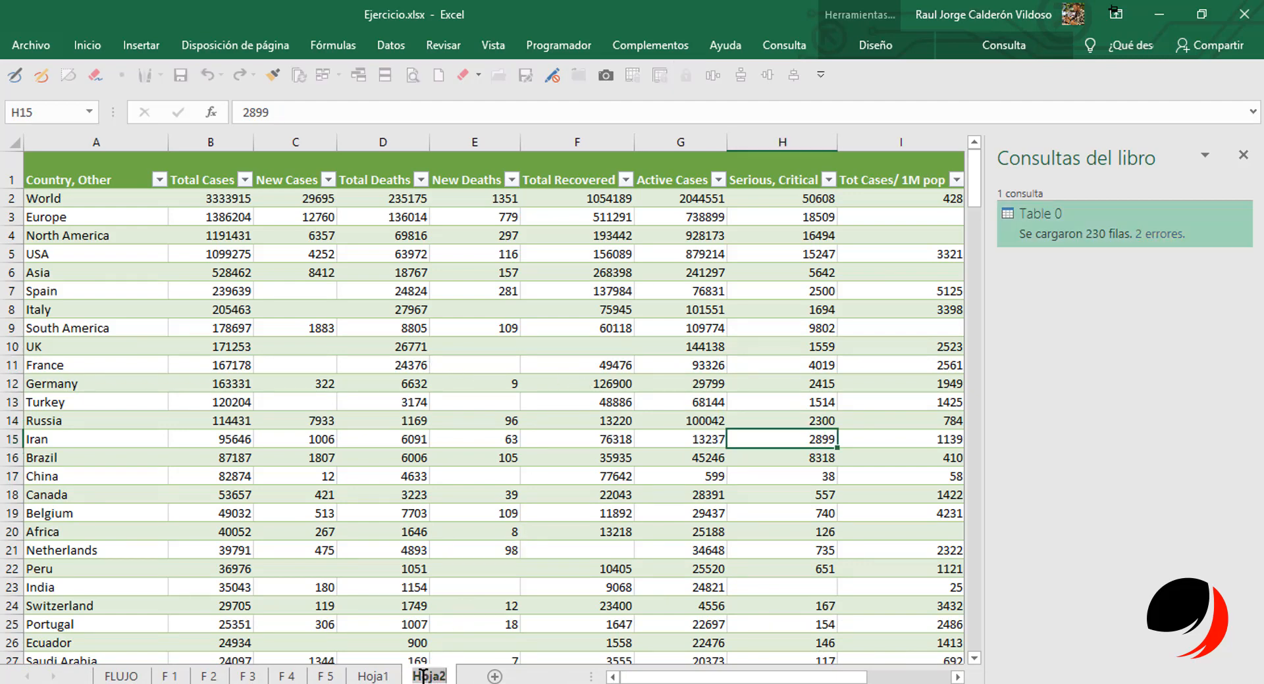
type("ORIGEN")
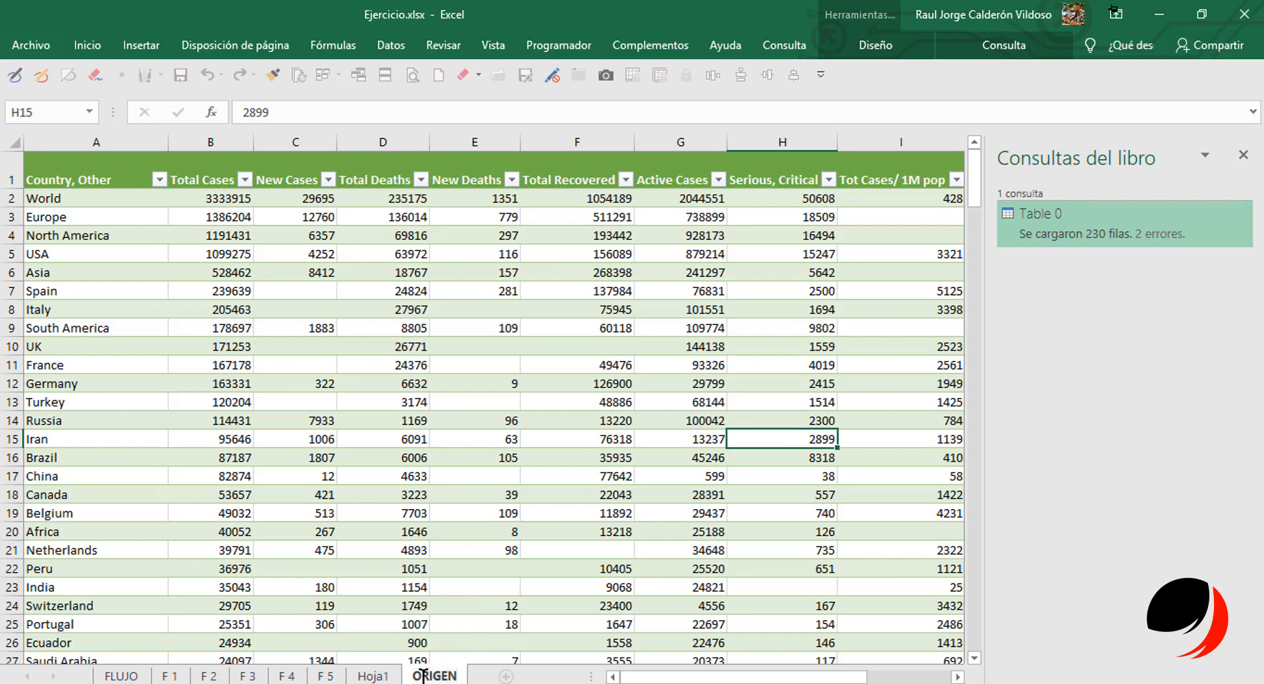
type(" WEB")
key("Return")
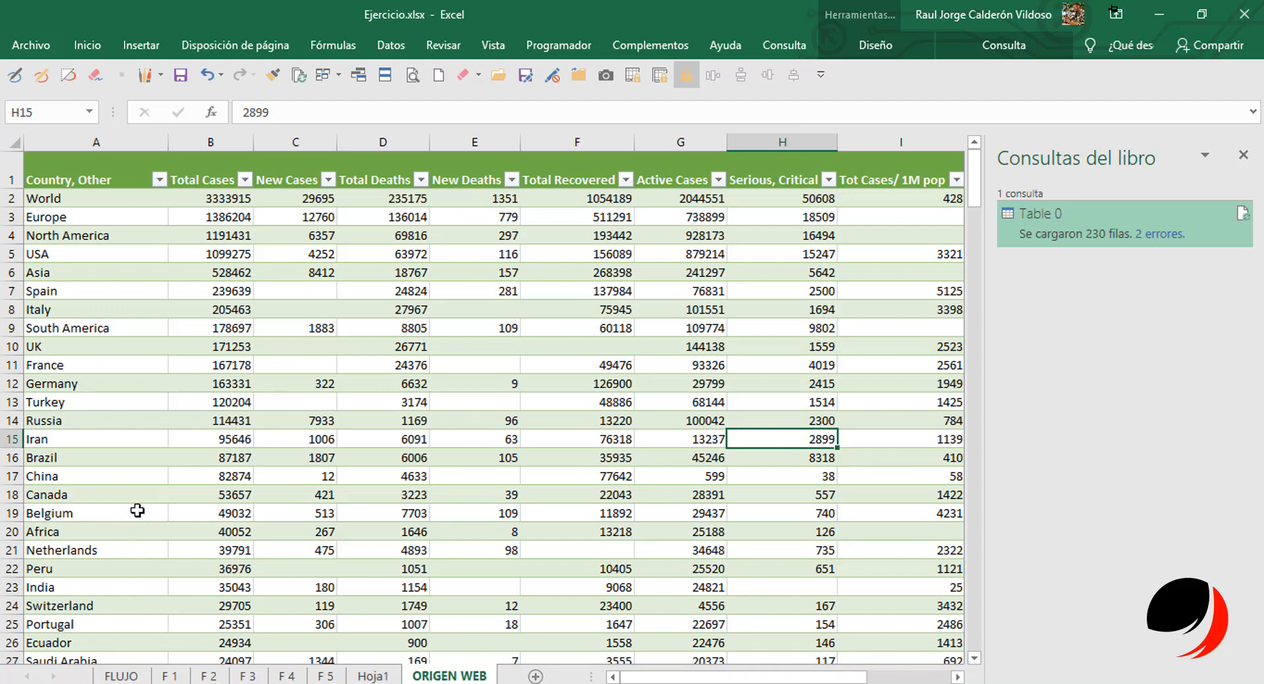
Tick off Transformacion de la informacion and Creacion de informes in the workflow list on sheet FLUJO.
left_click(122, 674)
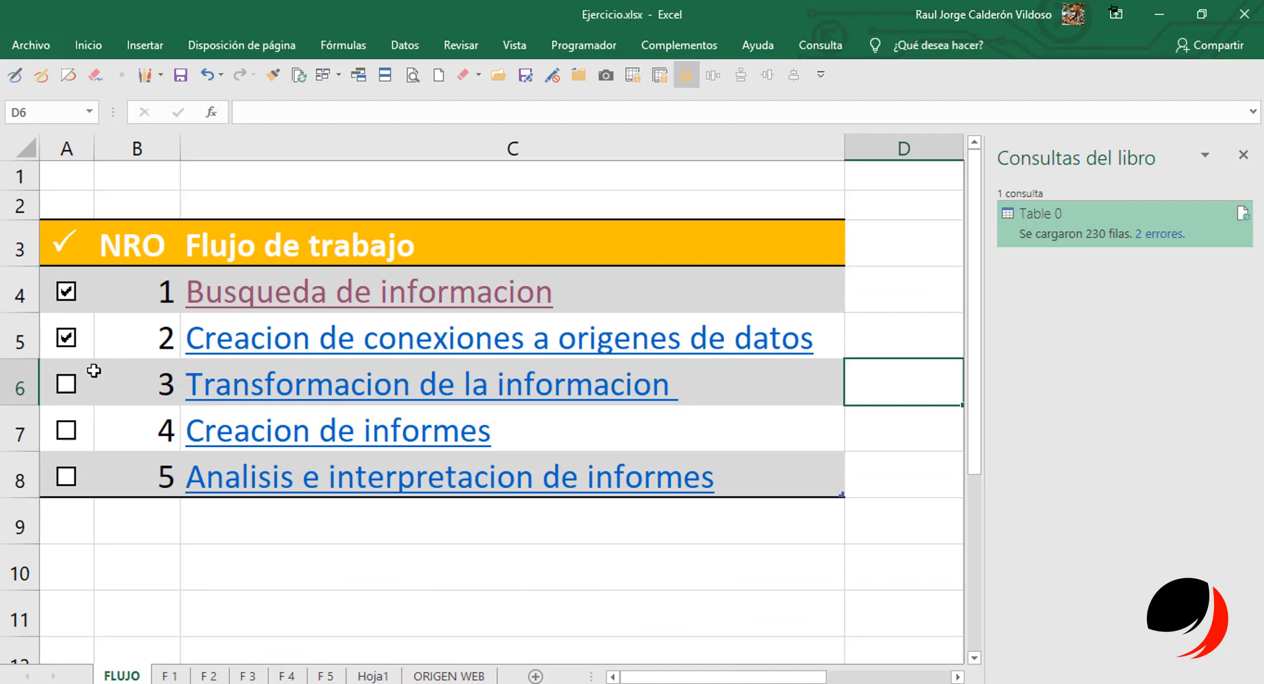
left_click(68, 388)
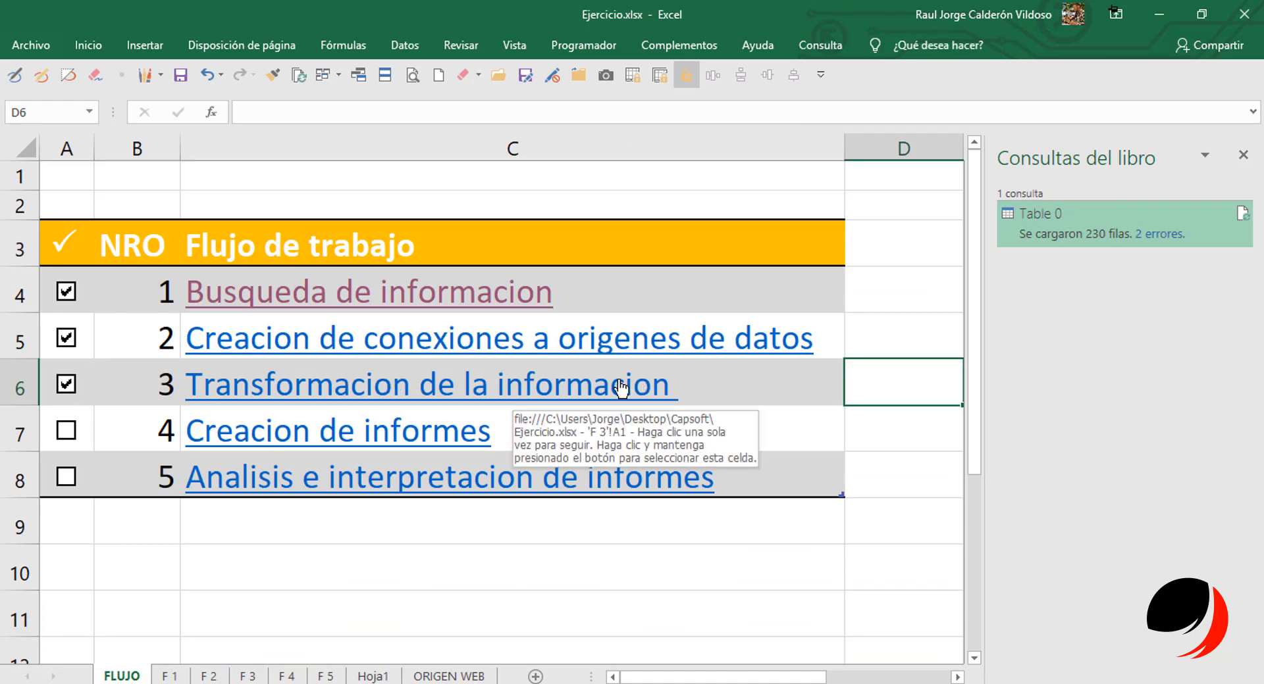
left_click(719, 557)
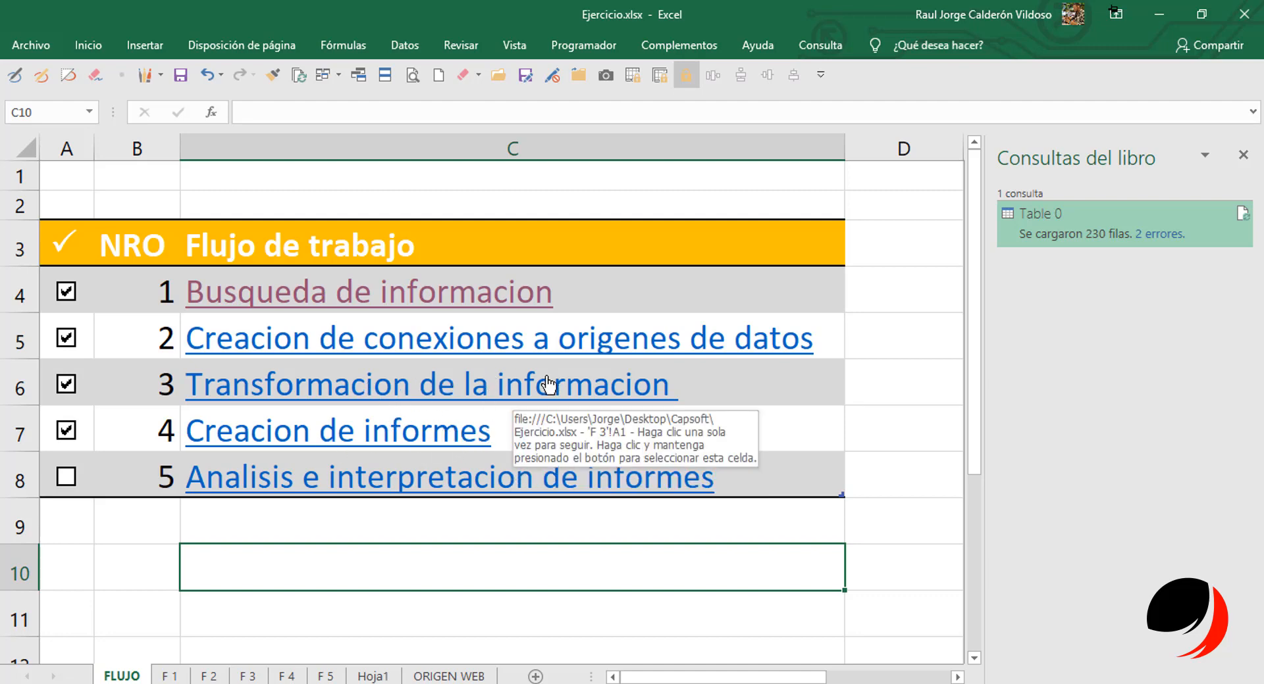
Return to sheet ORIGEN WEB and close the workbook queries pane to see all the table's columns.
left_click(449, 676)
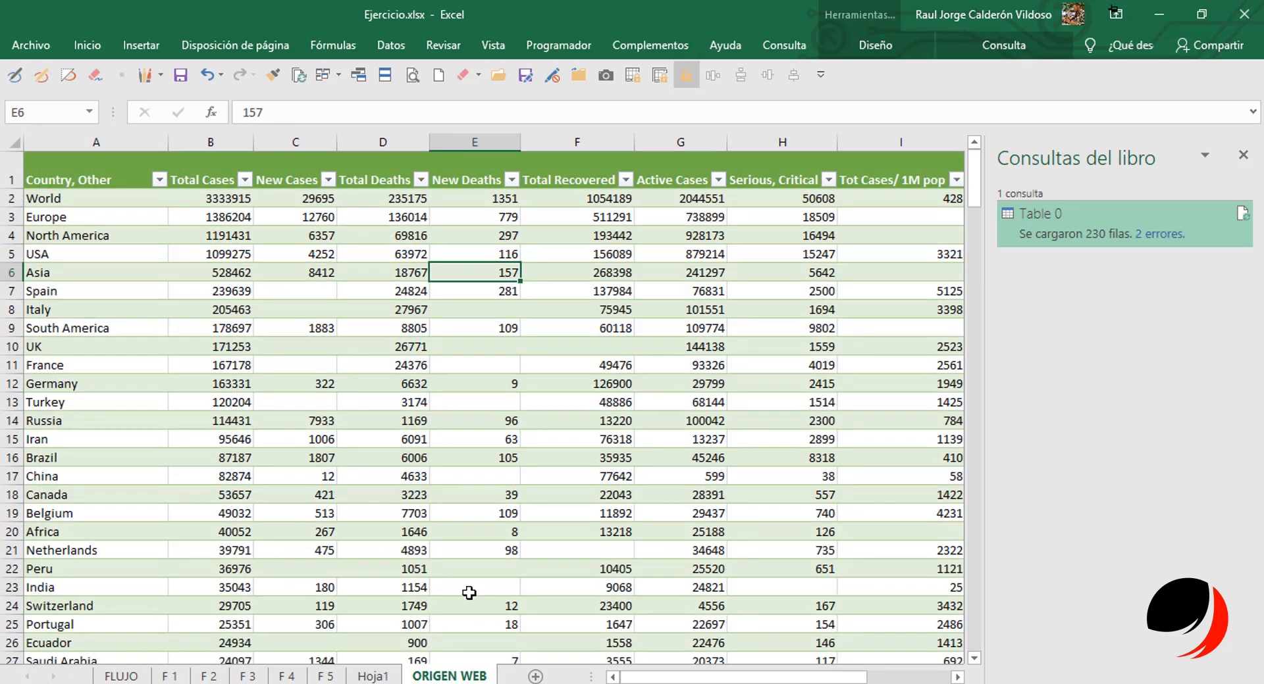
left_click(474, 561)
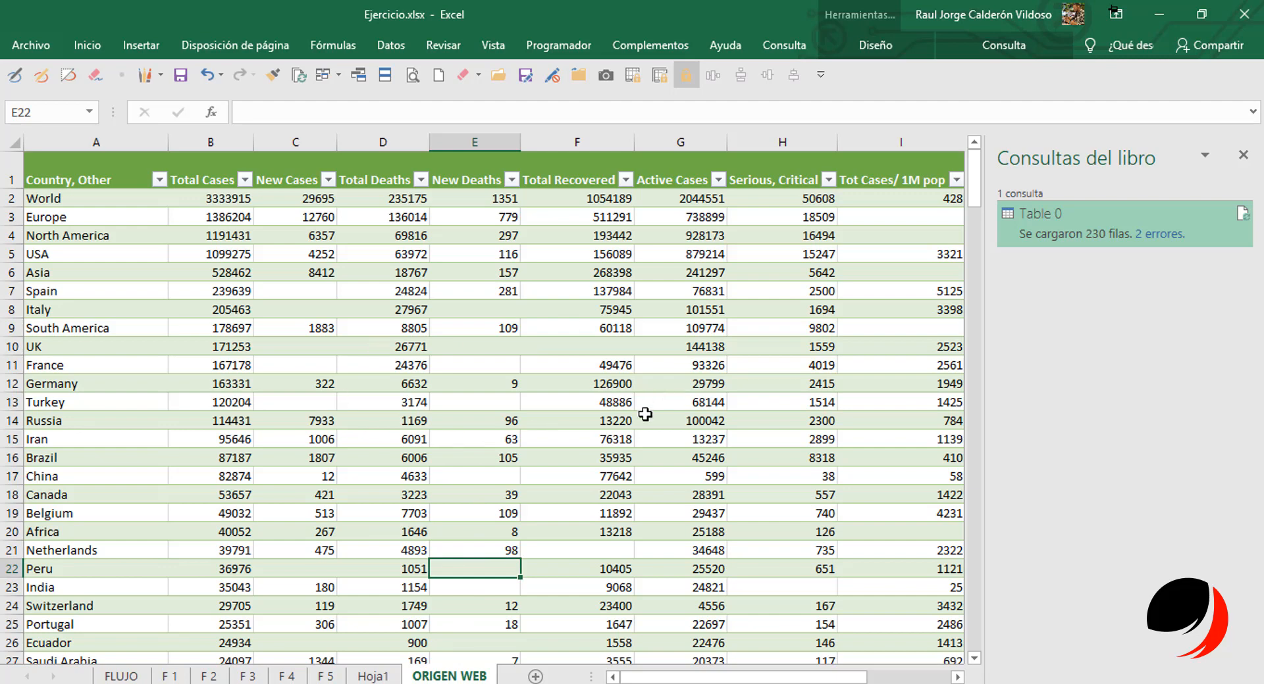
left_click(1243, 156)
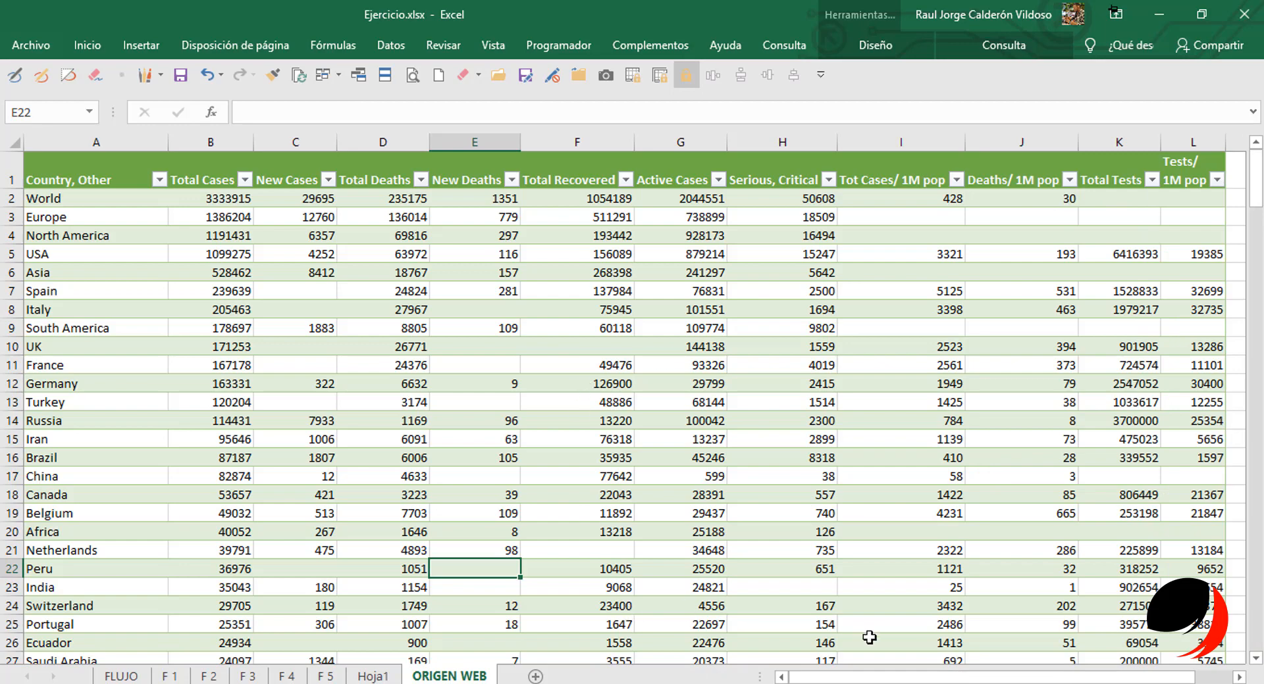
mouse_move(855, 678)
left_mouse_down()
mouse_move(1033, 675)
mouse_move(849, 677)
left_mouse_up()
Insert a pivot chart with its pivot table from Table_0 on a new worksheet.
left_click(570, 445)
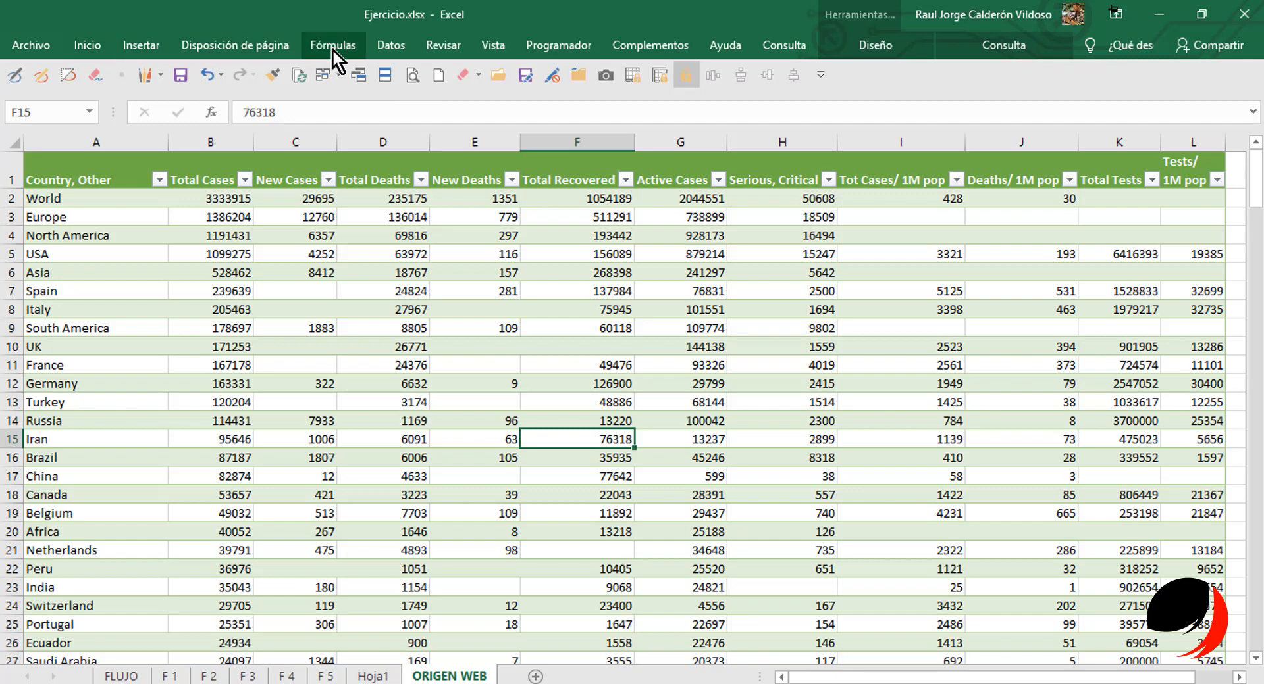
left_click(140, 49)
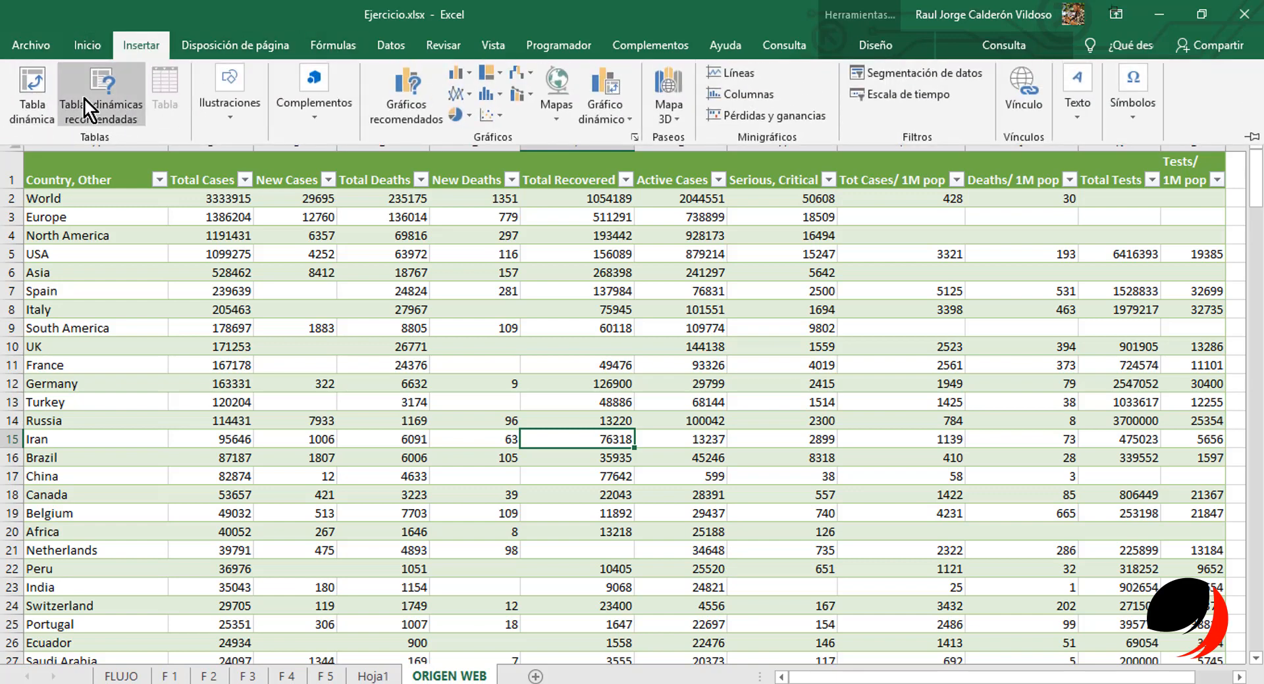
left_click(631, 119)
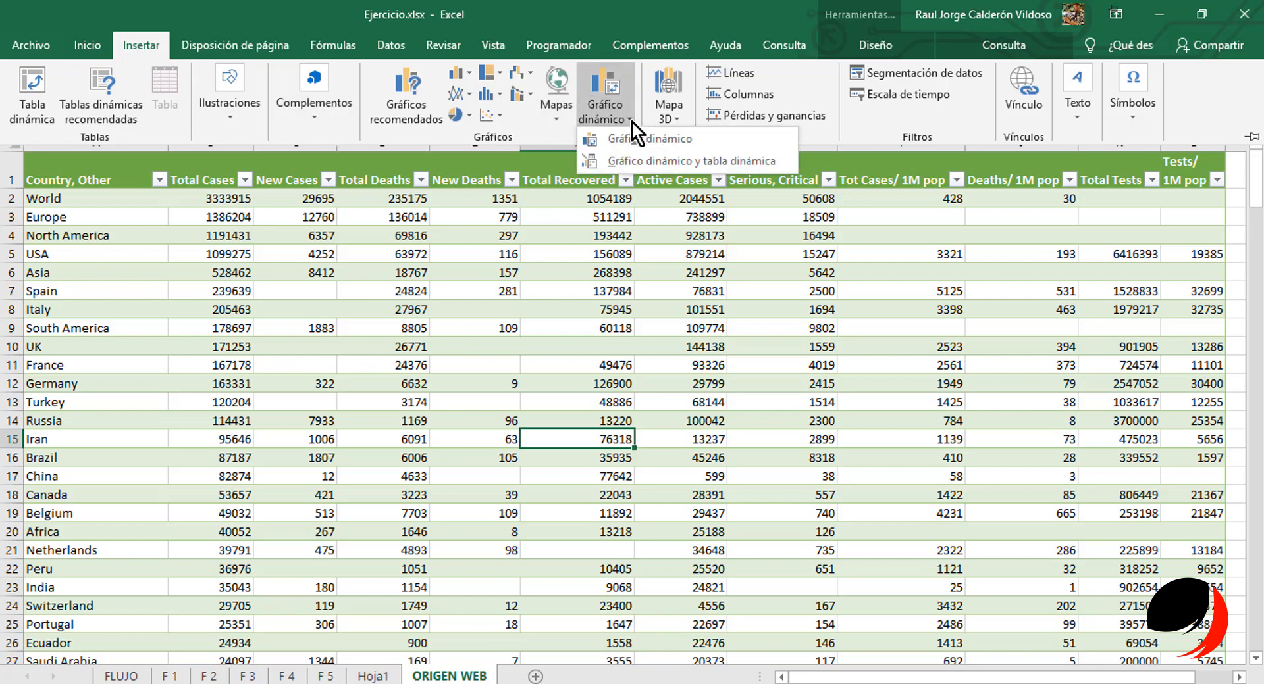
left_click(638, 164)
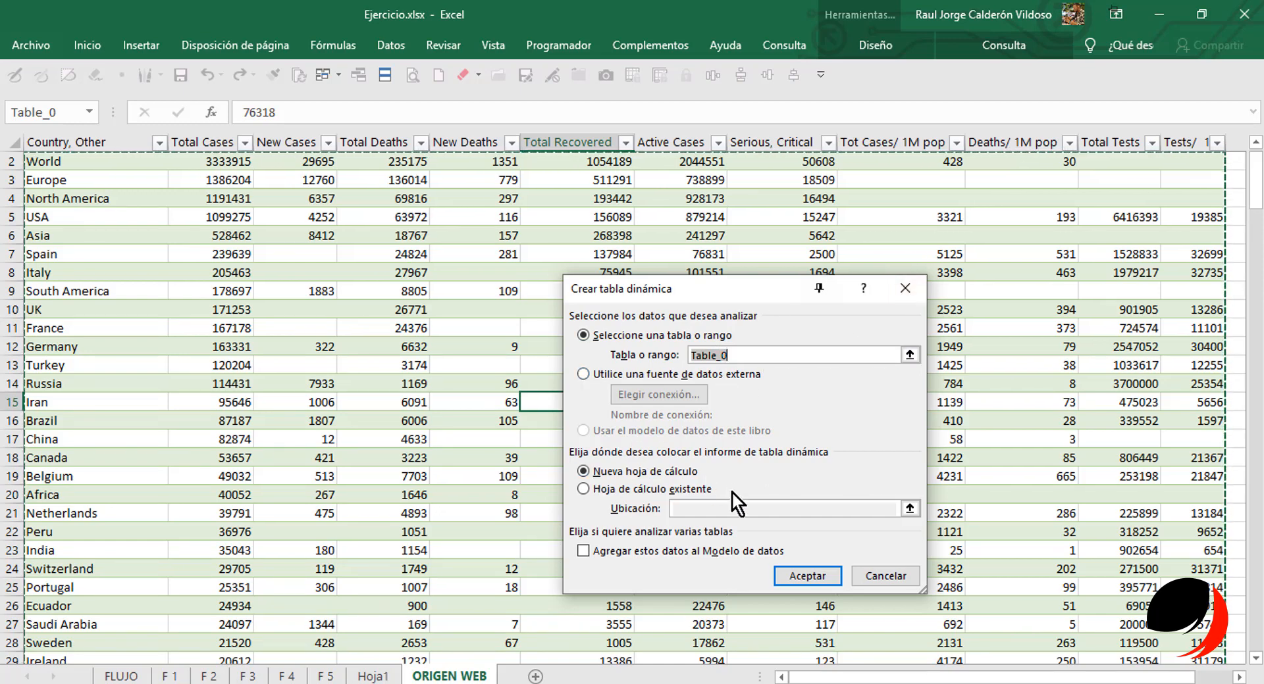
left_click(807, 576)
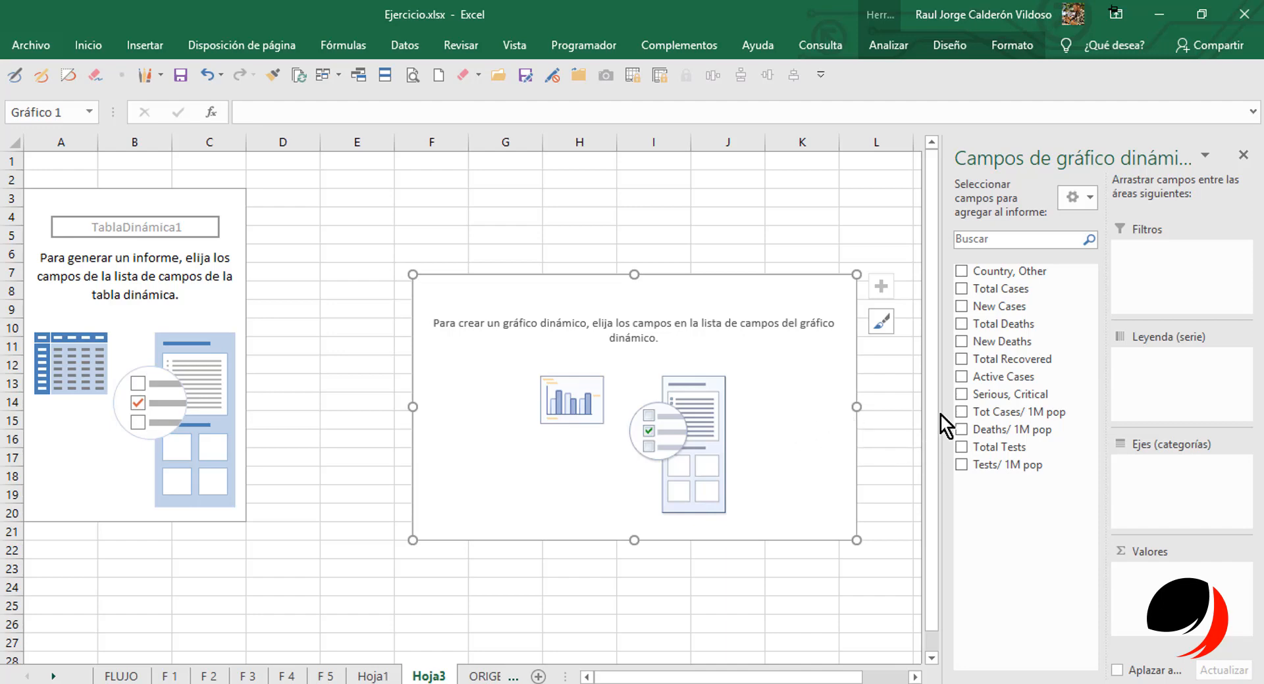
Widen the pivot chart fields pane slightly and reselect the empty pivot chart.
left_click_drag(943, 415, 924, 419)
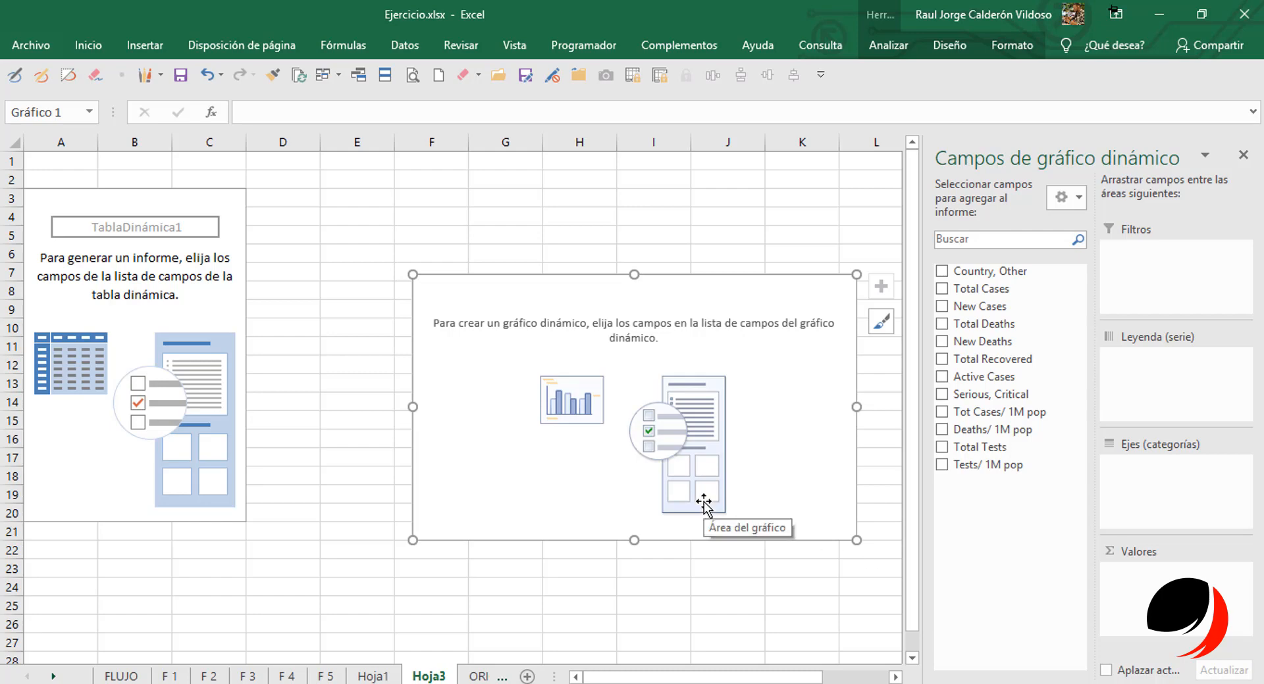
left_click(881, 322)
left_click(652, 217)
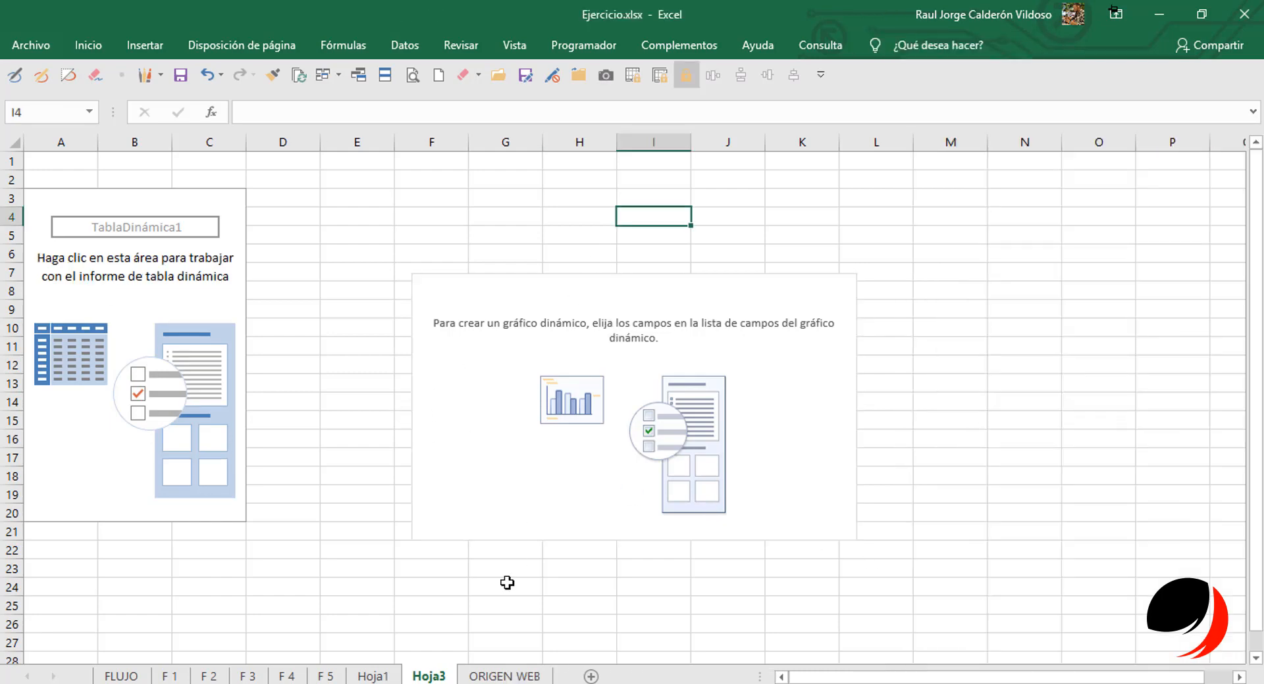
left_click(703, 557)
left_click(781, 493)
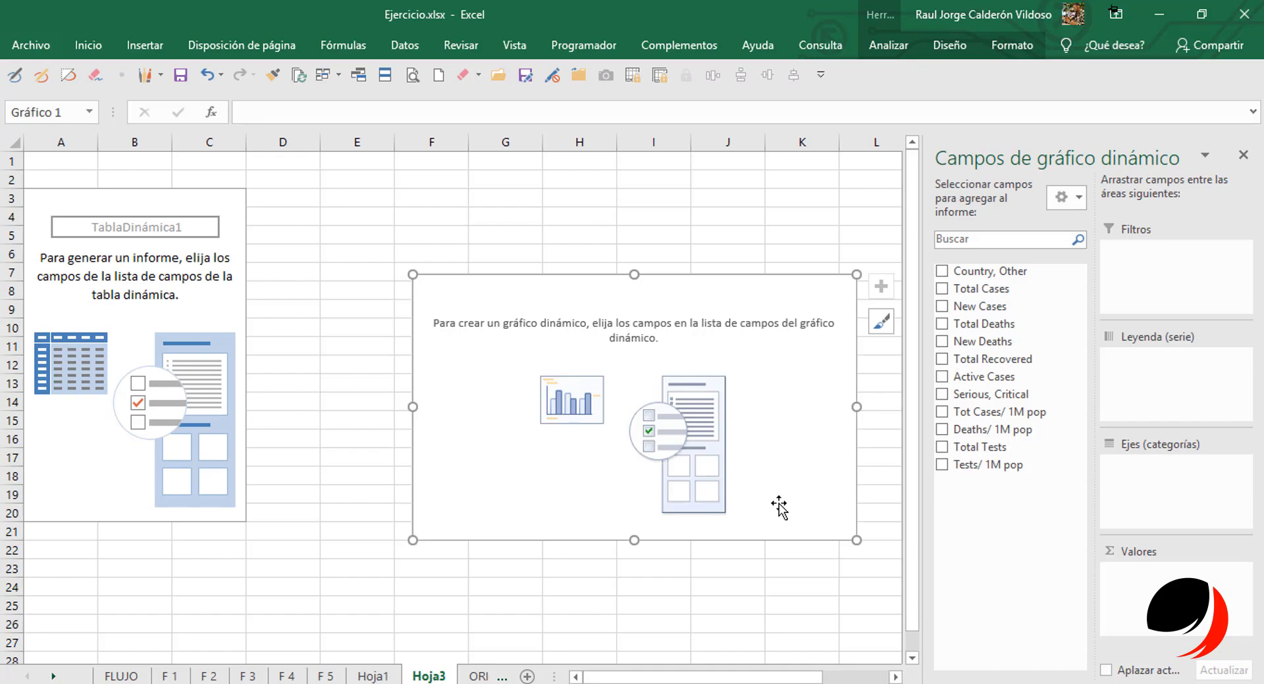
Switch to the COVID-19a.xlsx workbook and examine the example deaths, recovered and active cases chart on sheet MRA.
mouse_move(319, 683)
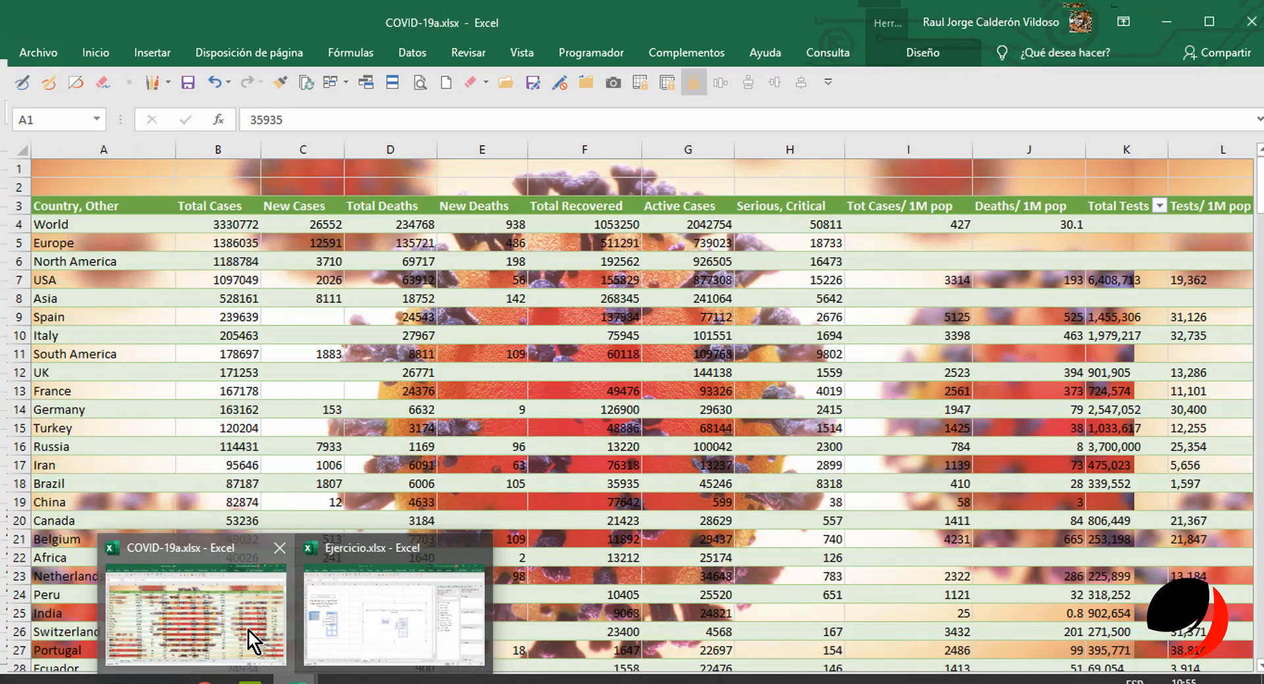
left_click(248, 630)
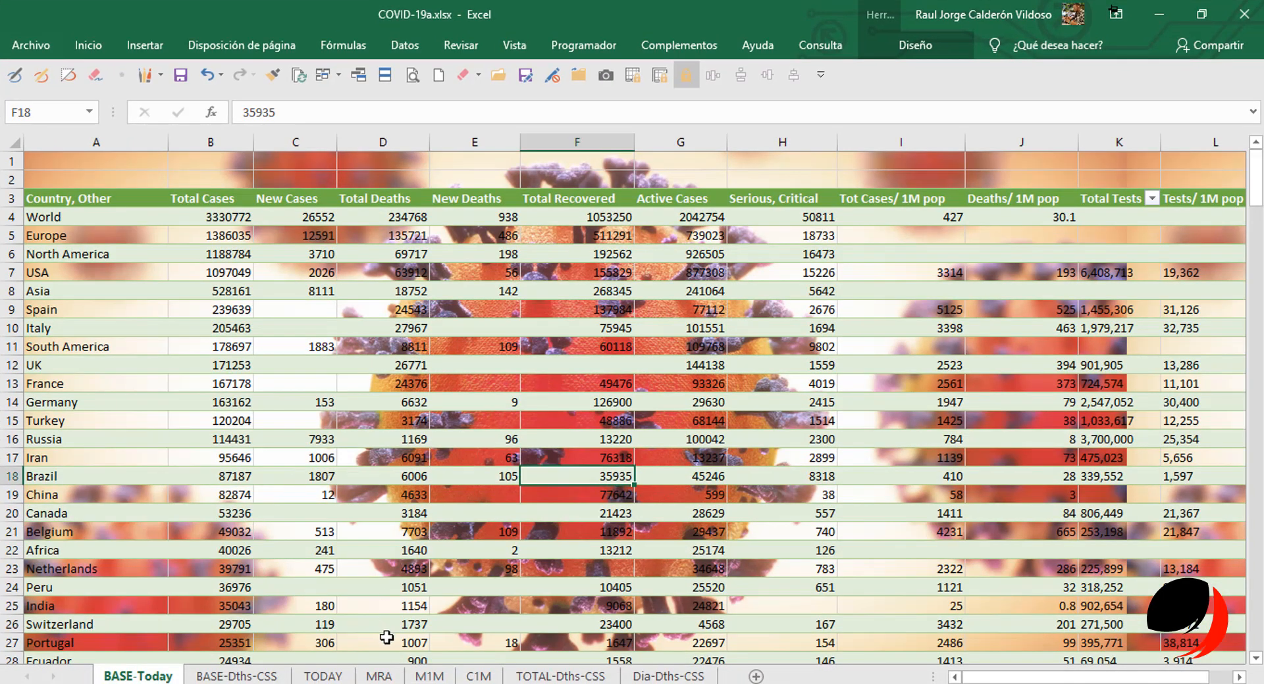
left_click(237, 677)
left_click(324, 676)
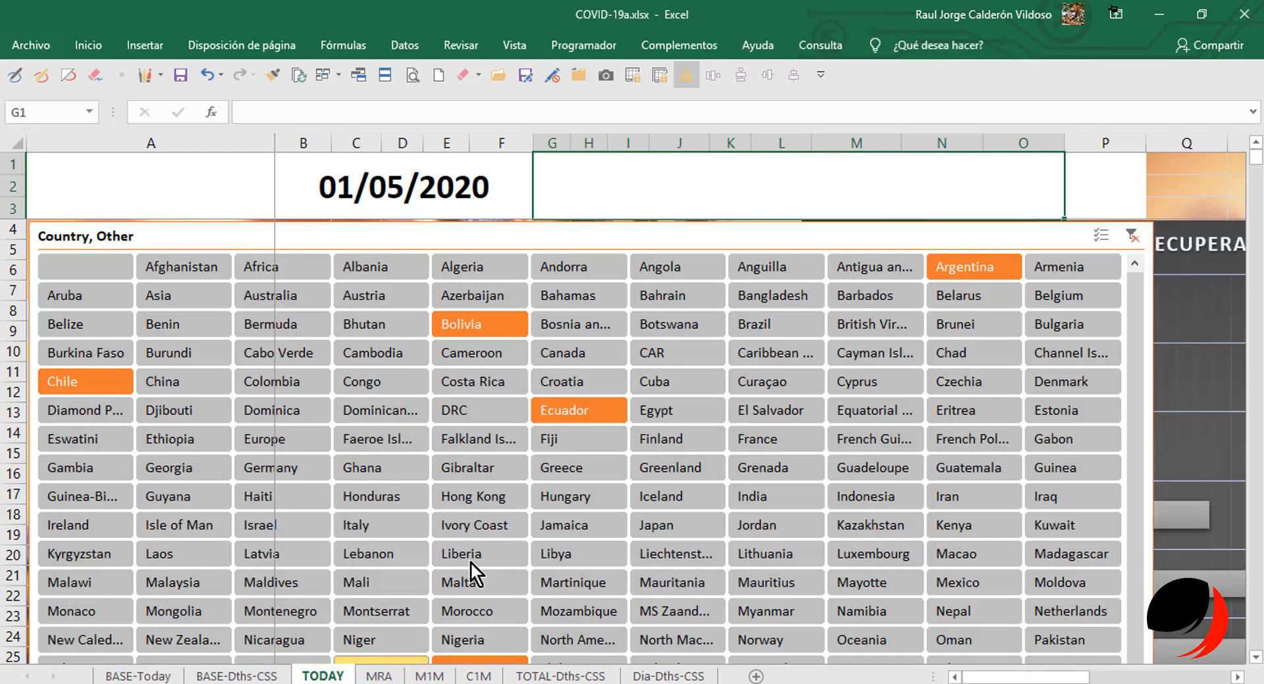
left_click(378, 676)
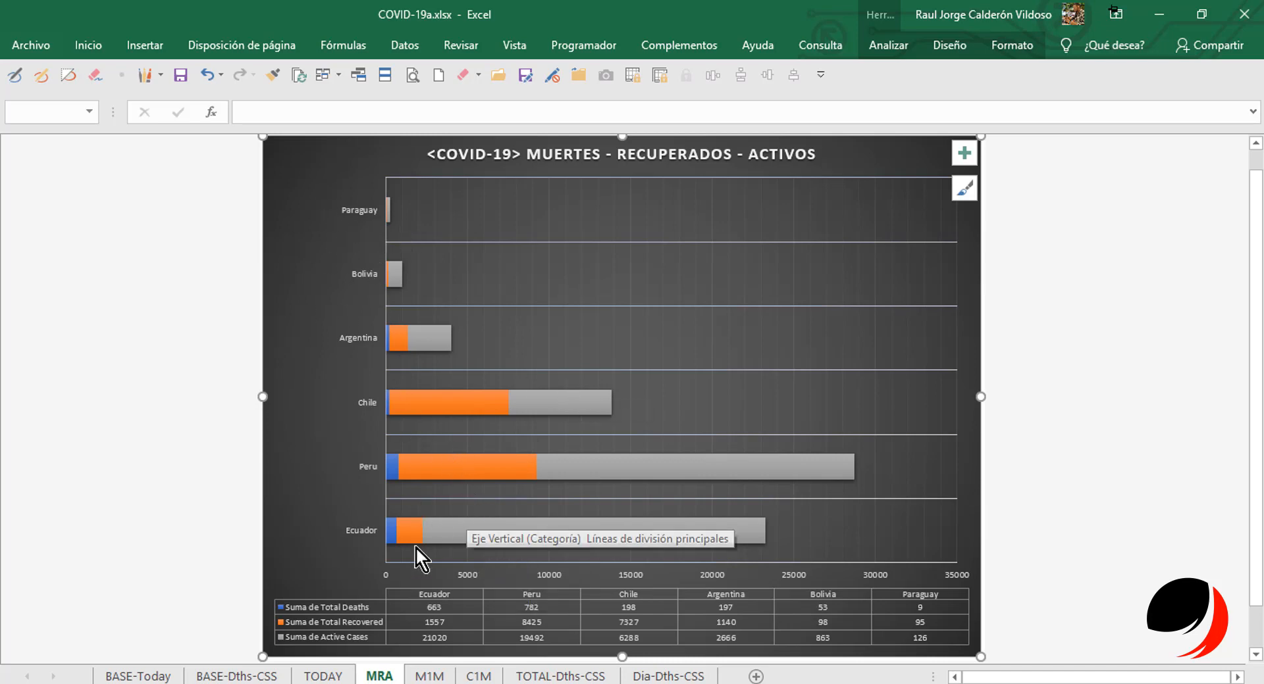
mouse_move(438, 458)
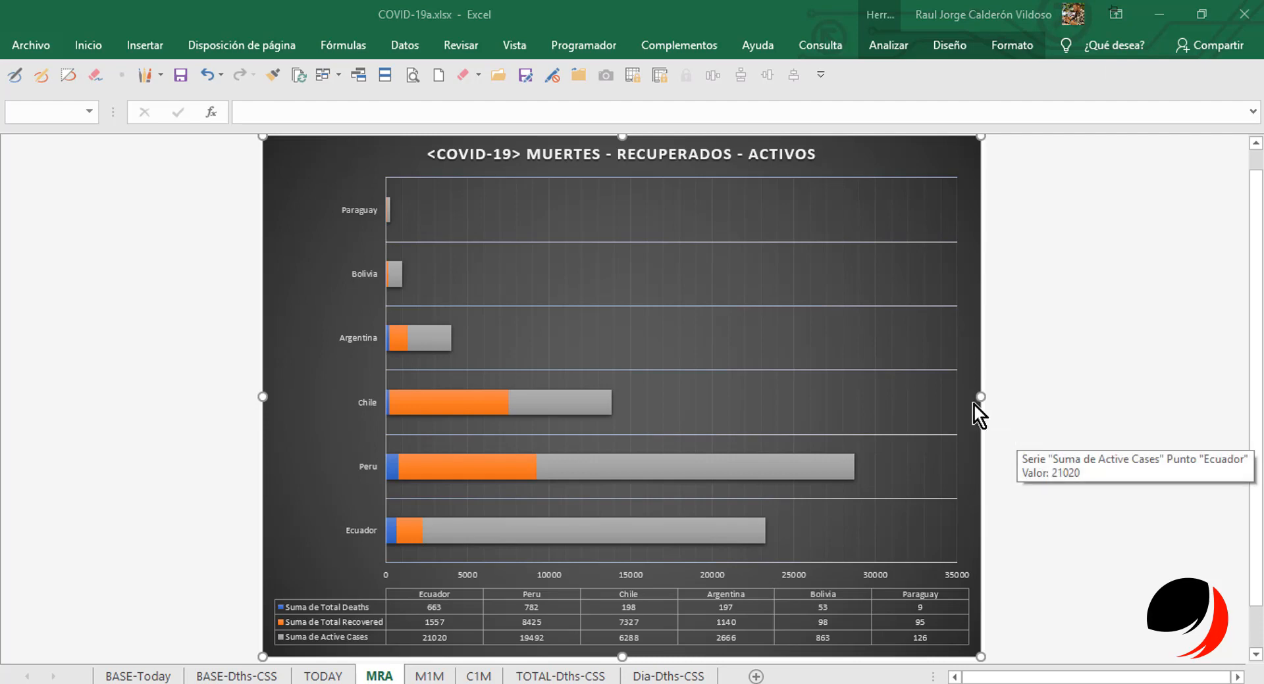
Switch back to Ejercicio.xlsx and set the pivot table fields pane to the stacked fields and areas layout.
key("alt+Tab")
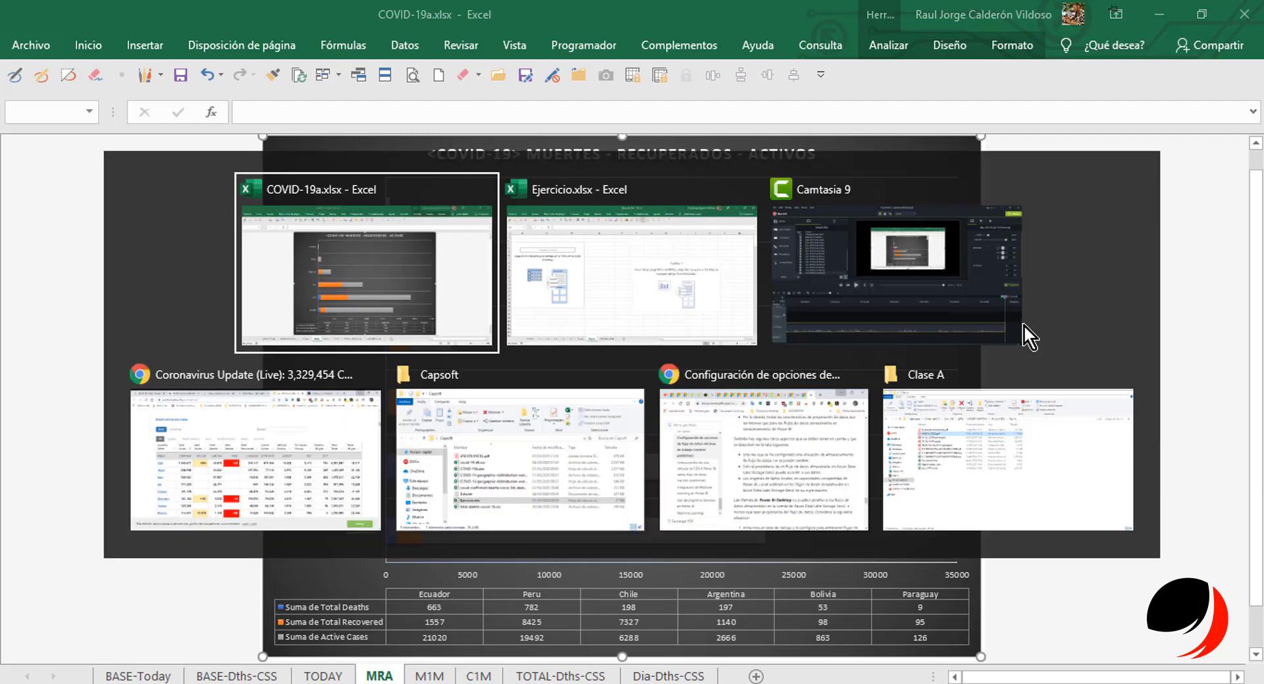
key("alt+Tab")
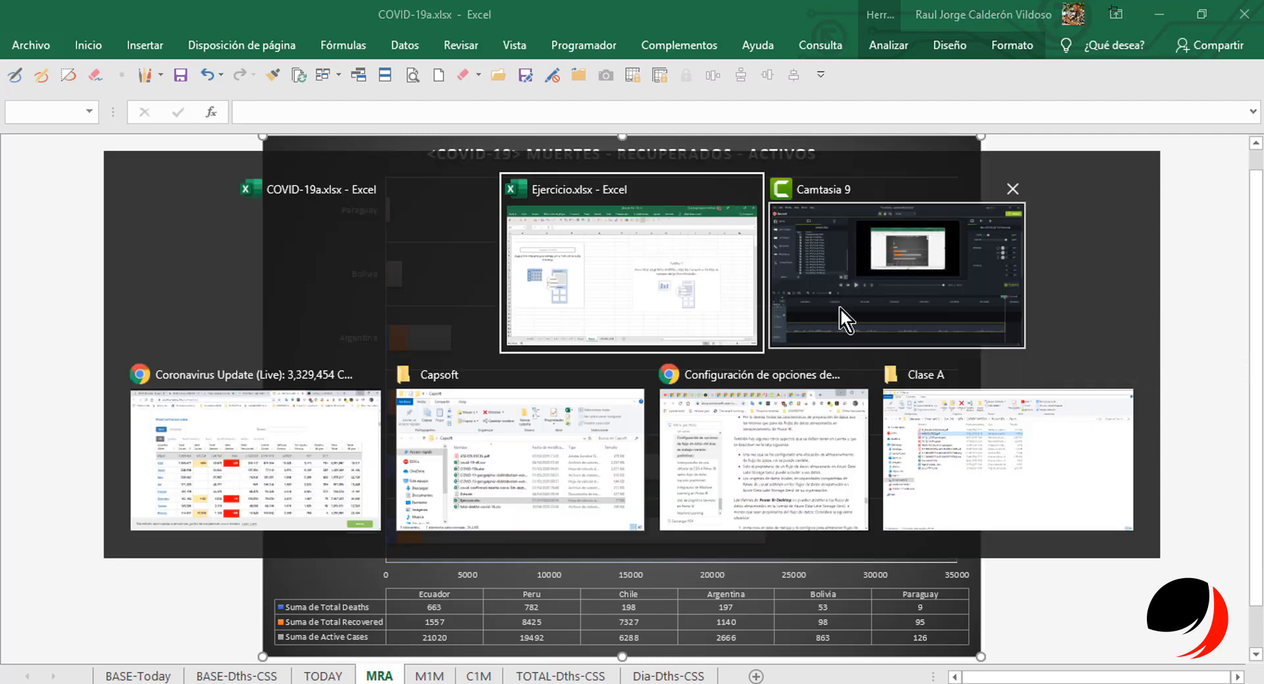
left_click(718, 309)
left_click(557, 346)
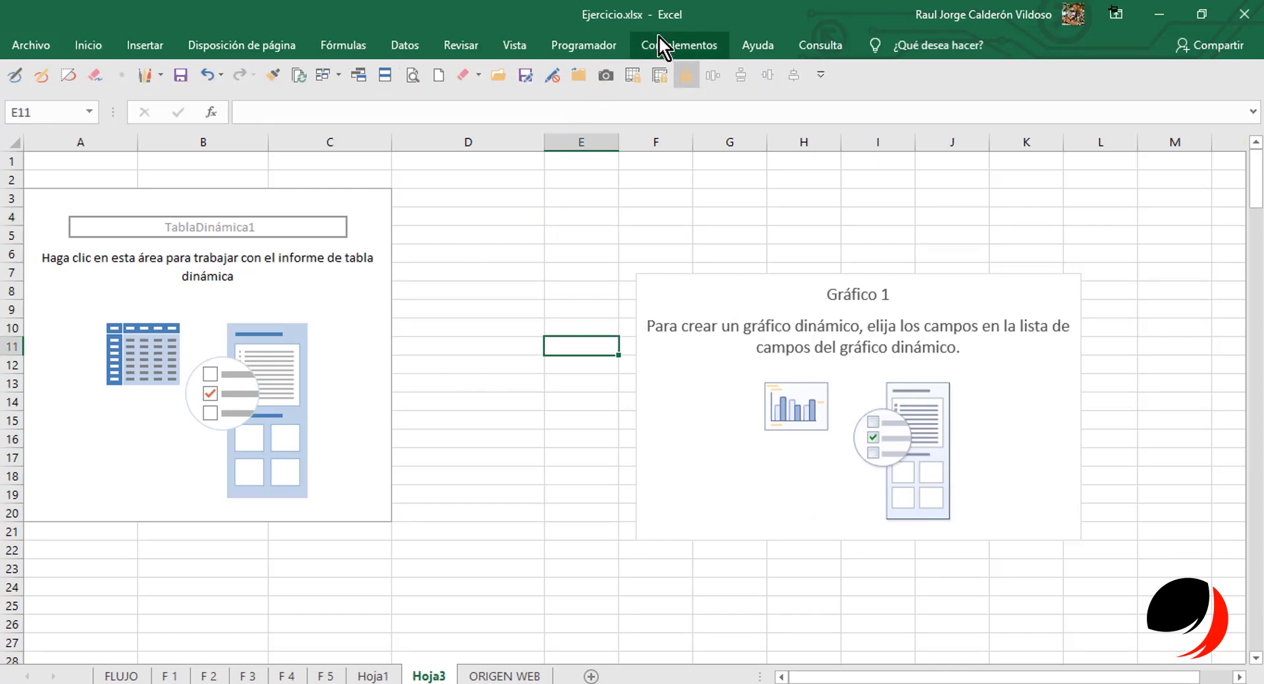
left_click(339, 322)
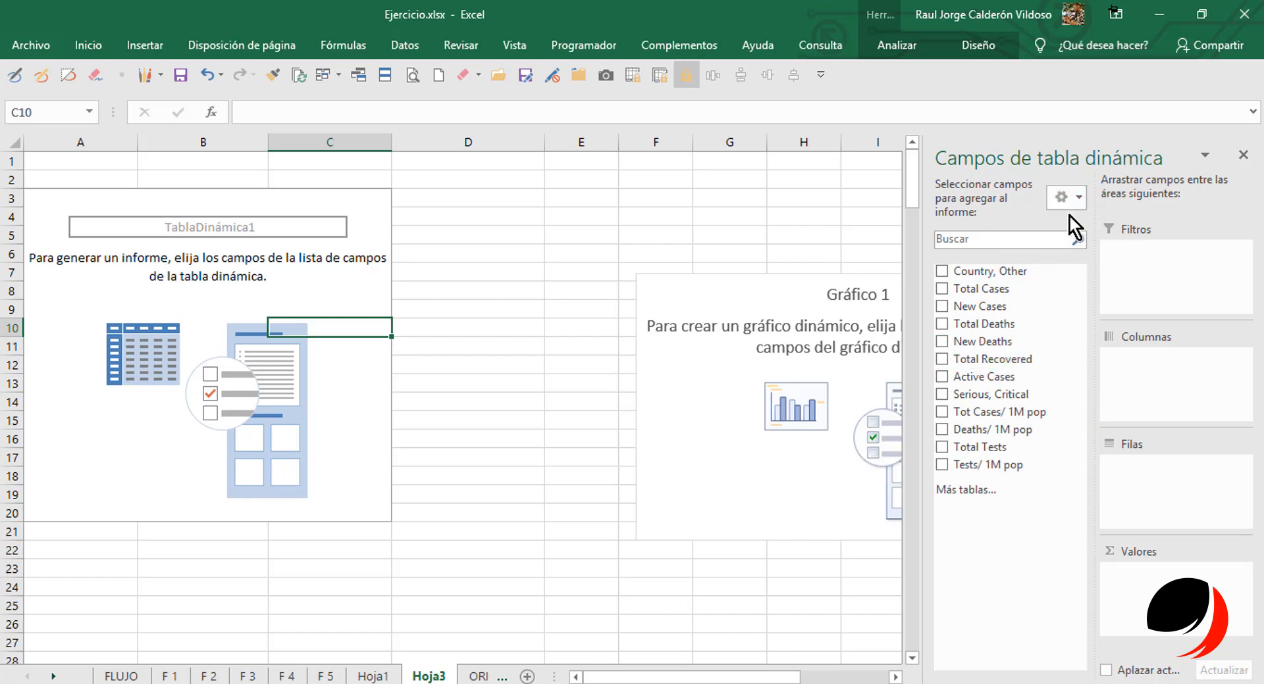
left_click(1078, 196)
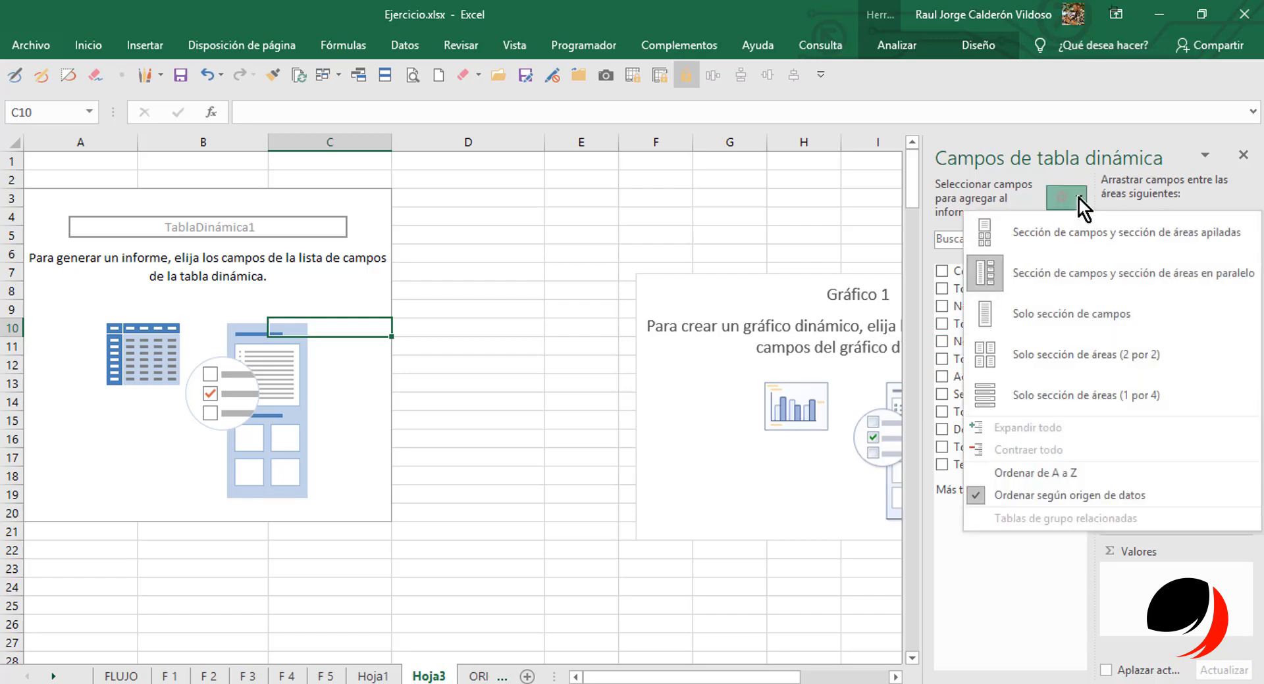
left_click(1074, 235)
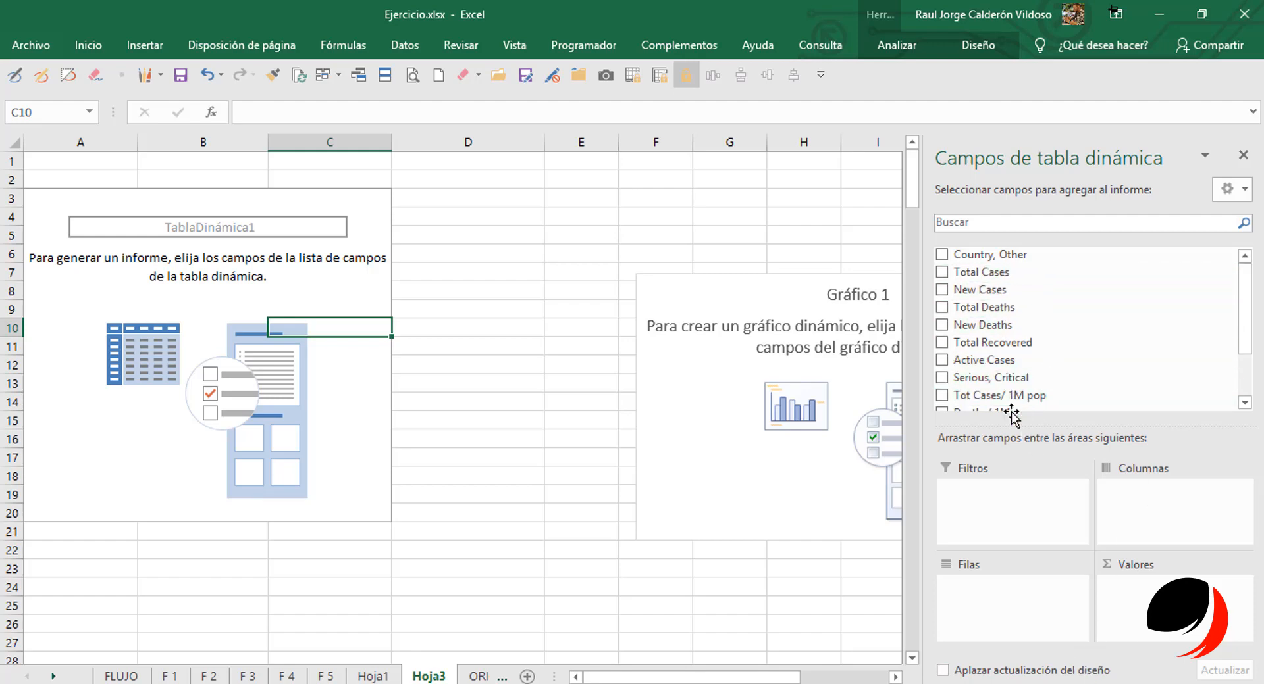
Add Country, Other to the pivot table's rows, and Total Cases and Total Deaths to its values.
left_click_drag(1245, 315, 1247, 253)
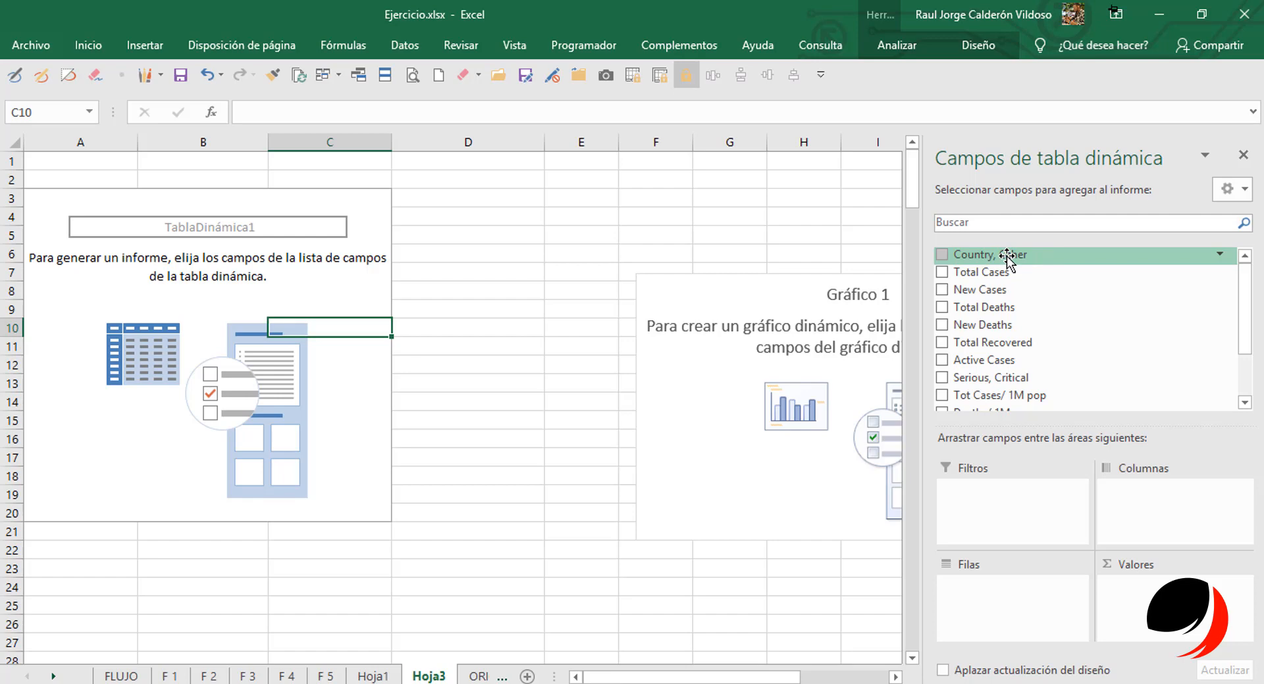
left_click_drag(1007, 259, 979, 592)
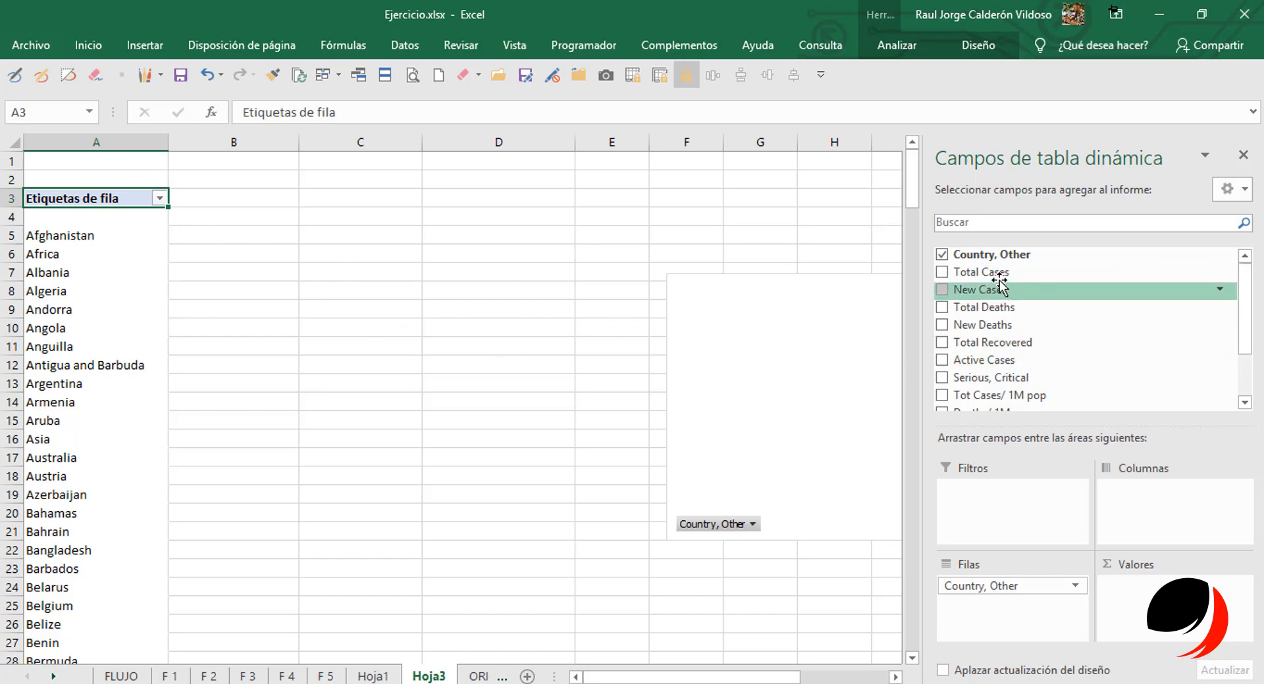
left_click_drag(995, 272, 1109, 595)
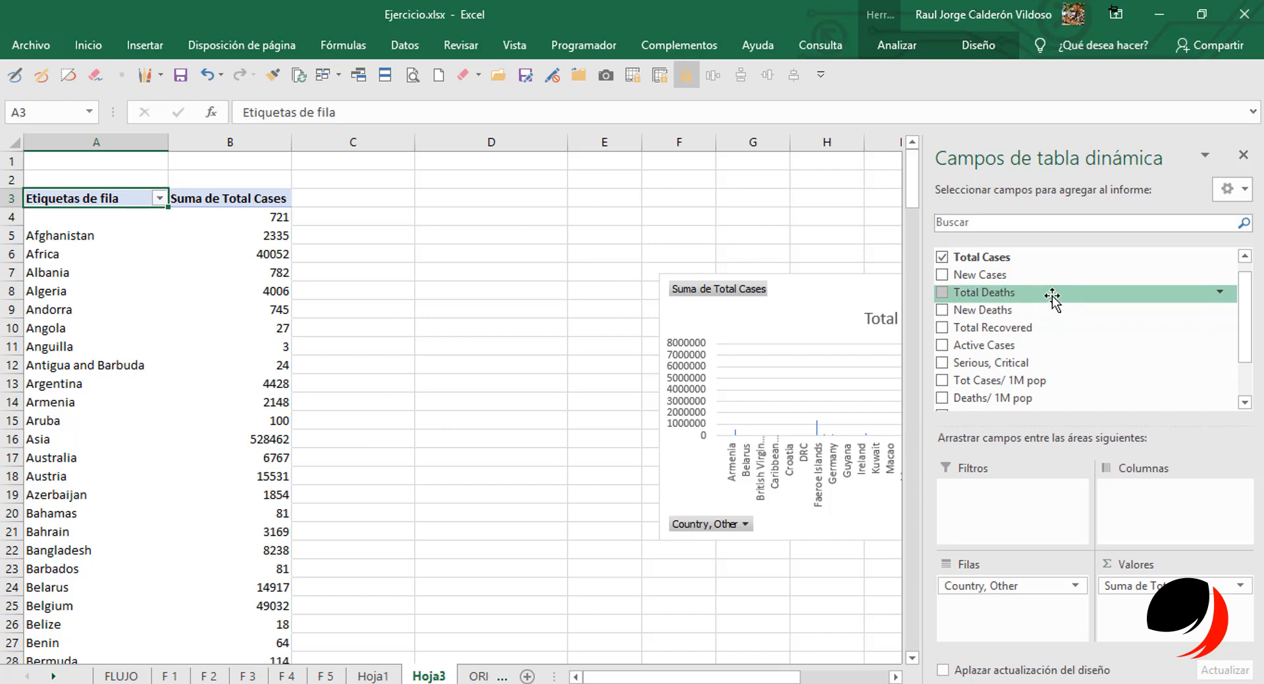
left_click_drag(1040, 292, 1174, 604)
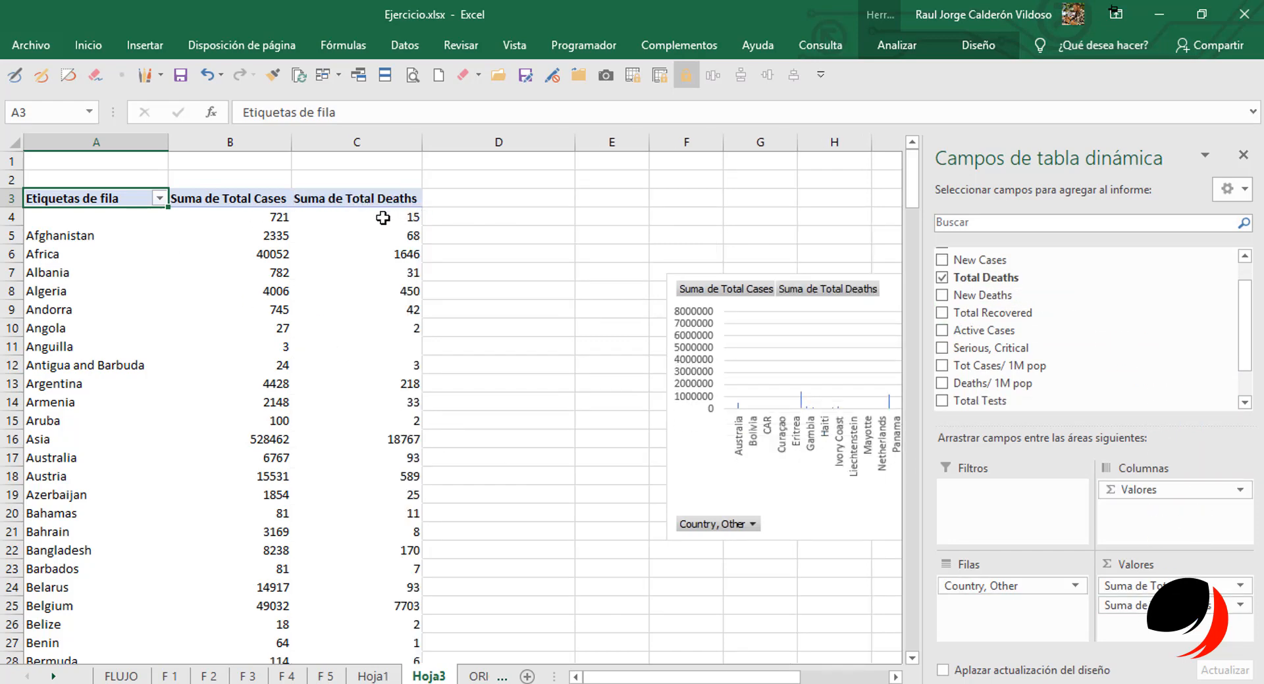
Add Active Cases to the pivot table's values and move the pivot chart slightly farther from the table.
left_click_drag(961, 329, 1143, 633)
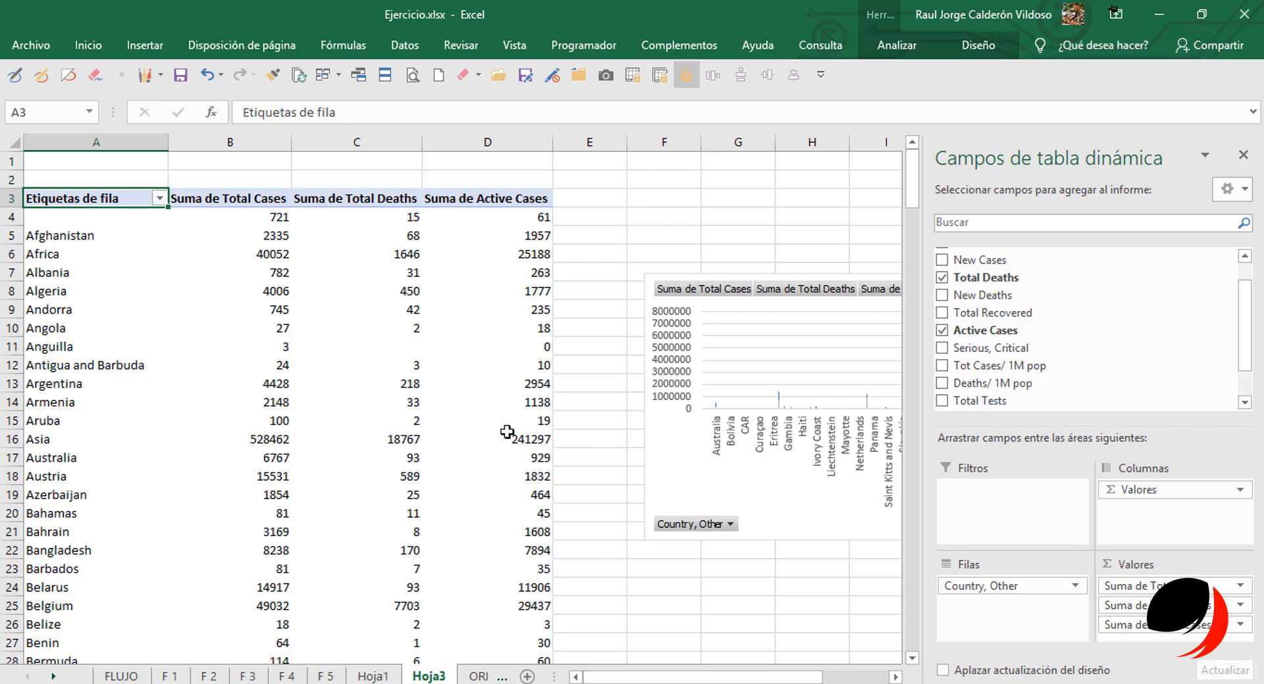
mouse_move(735, 679)
left_mouse_down()
mouse_move(757, 679)
mouse_move(733, 680)
left_mouse_up()
left_click(778, 495)
left_click_drag(771, 678, 831, 677)
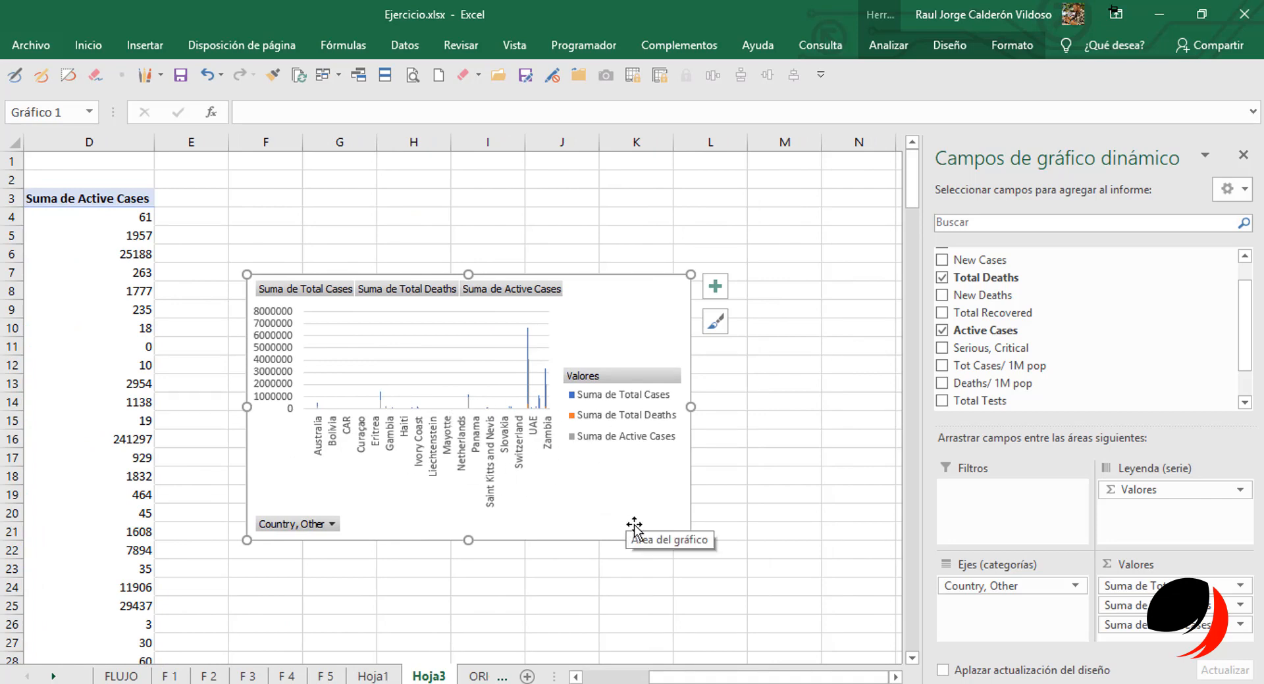
left_click_drag(633, 527, 712, 516)
left_click_drag(740, 678, 671, 677)
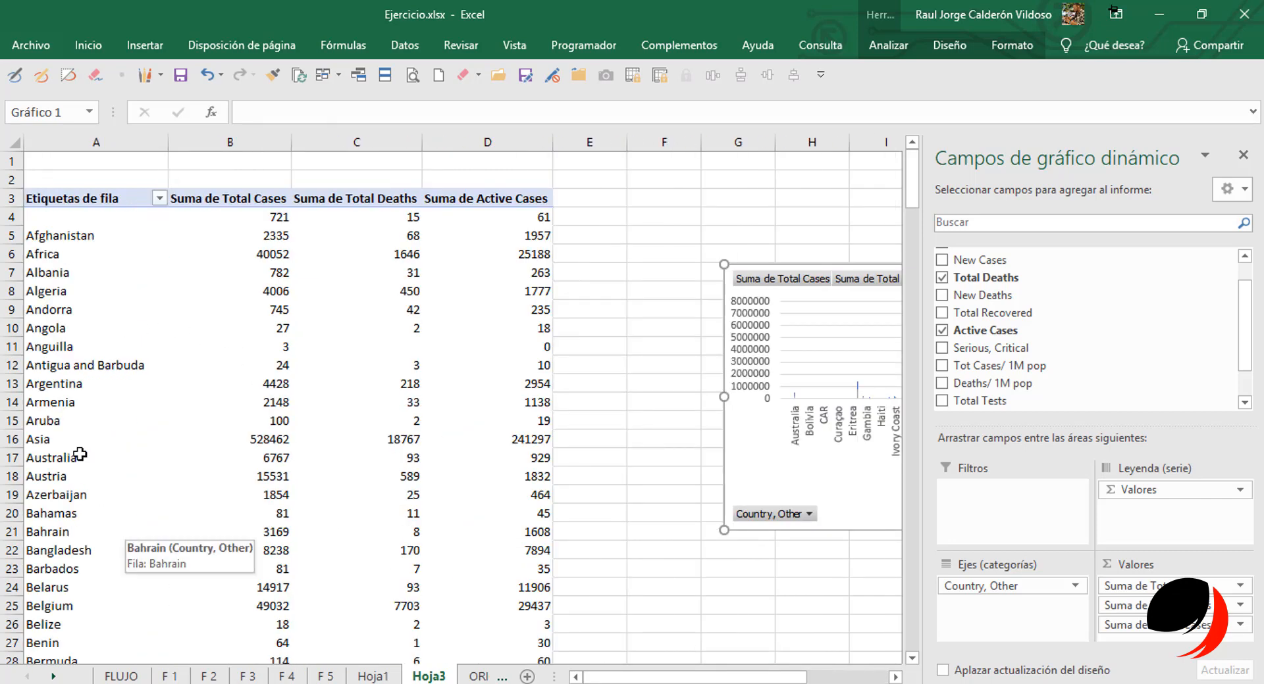
Filter the pivot table's row labels to show only Argentina, Bolivia and Chile.
left_click(160, 198)
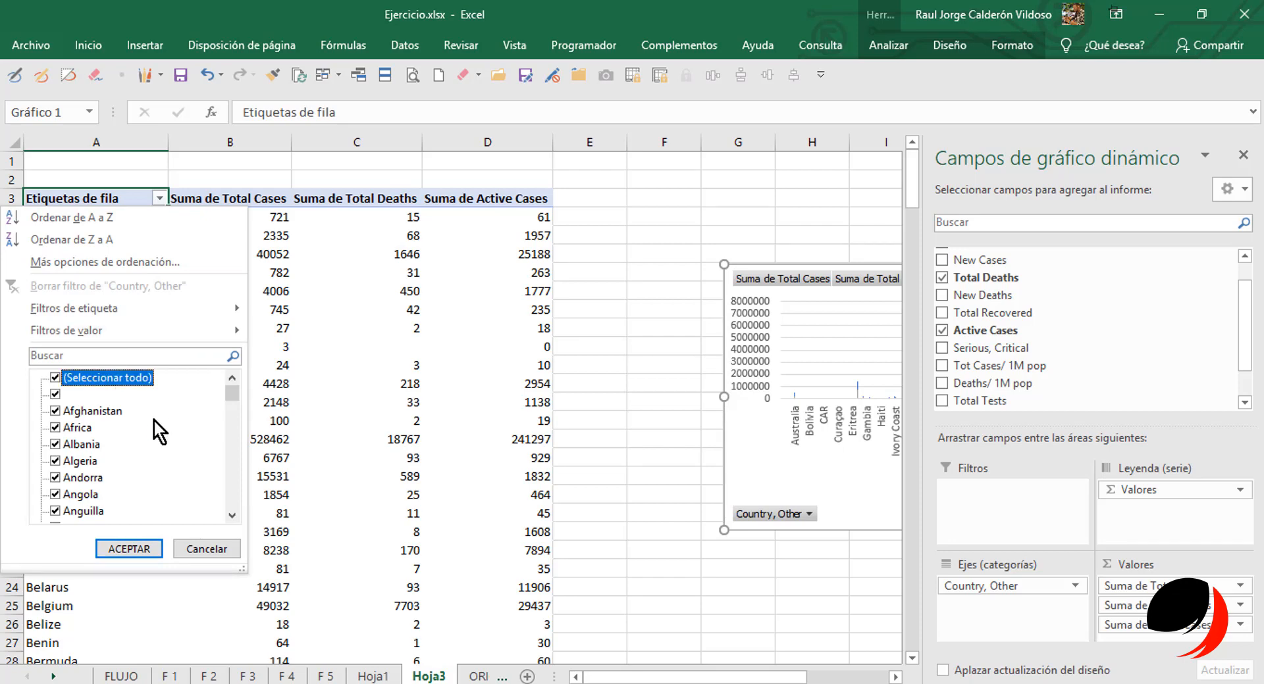
left_click(54, 377)
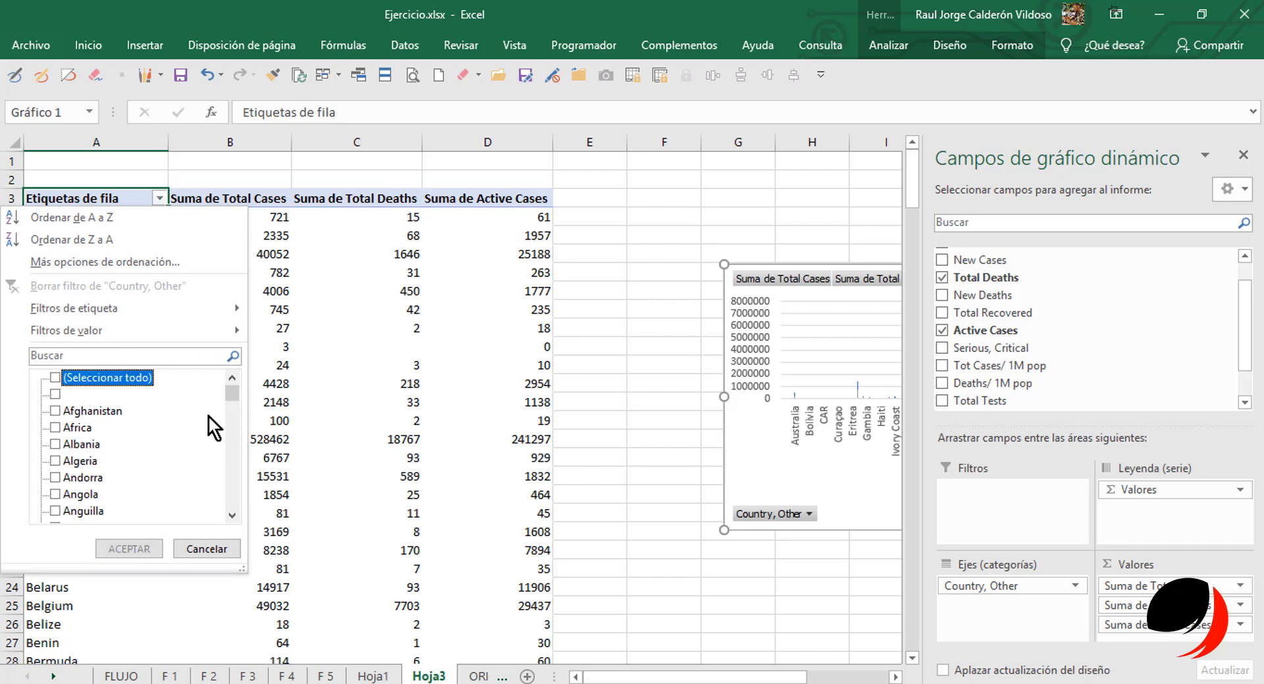
left_click(234, 457)
left_click(235, 457)
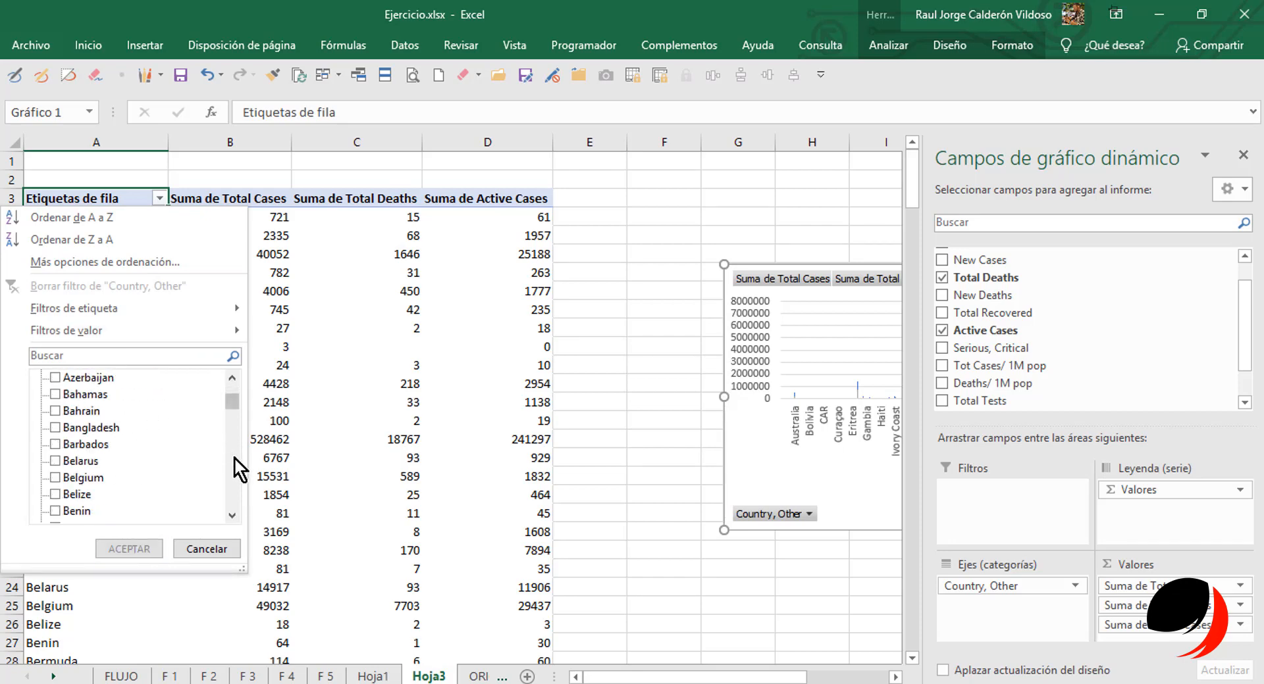
left_click(230, 487)
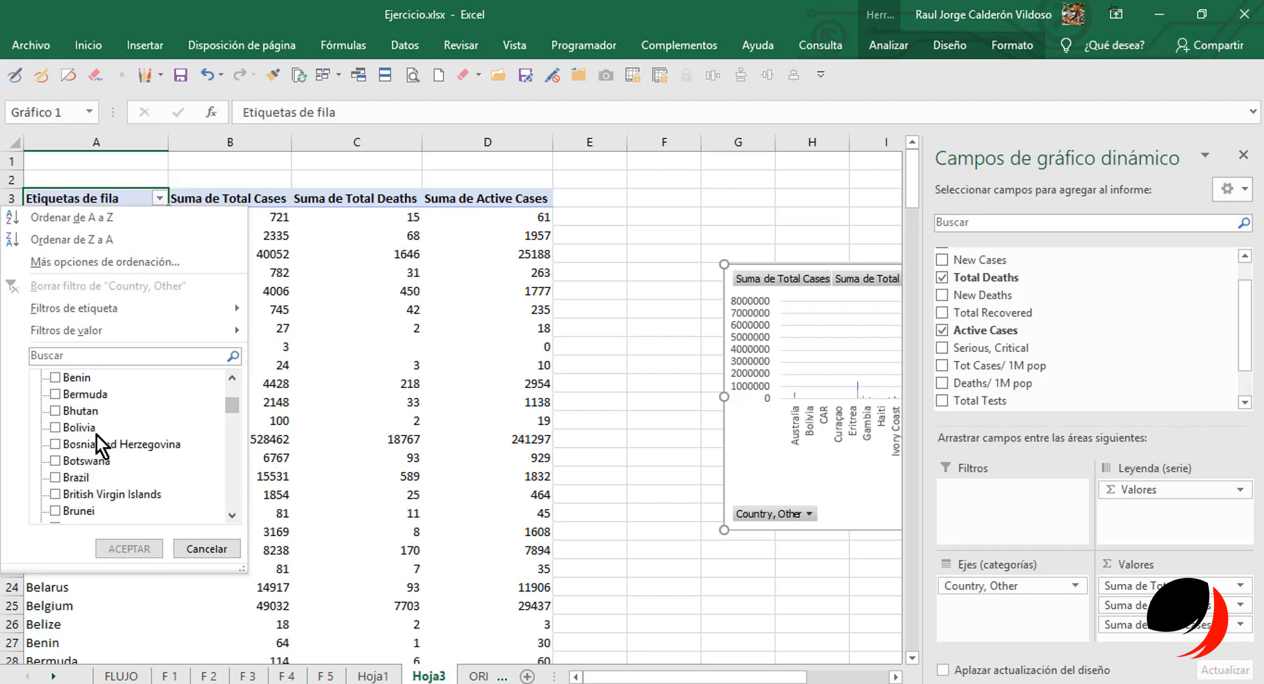
left_click(54, 427)
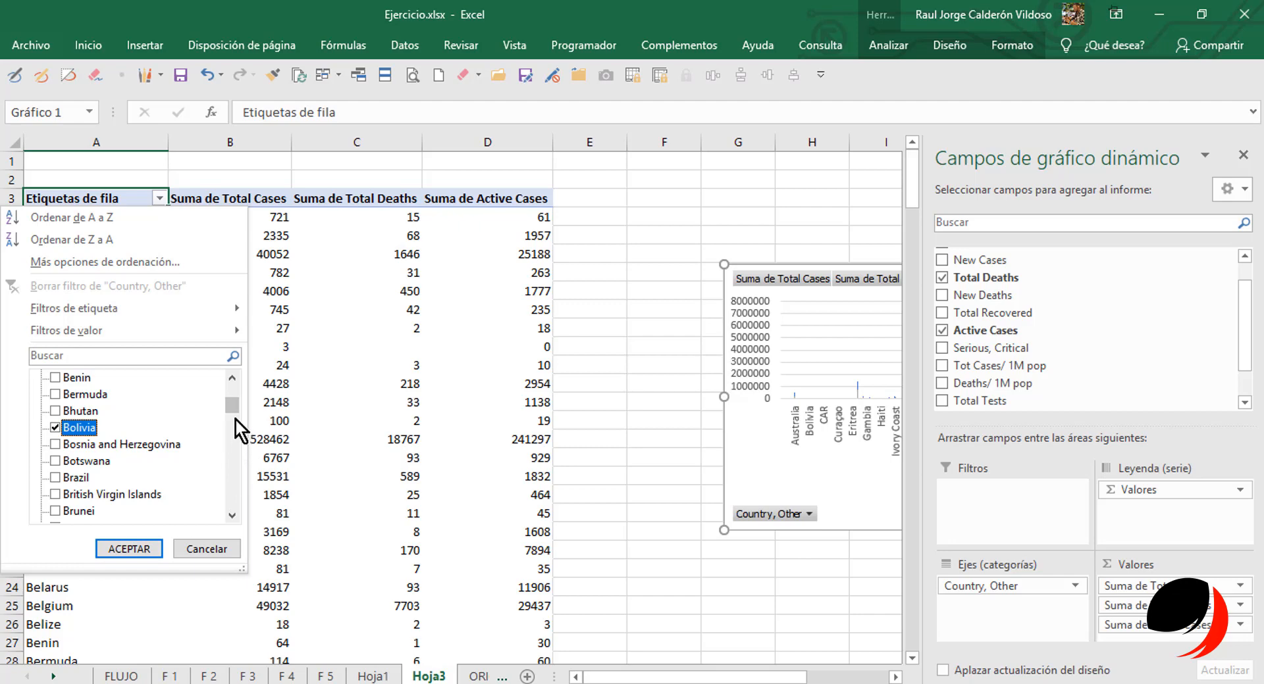
left_click(231, 448)
left_click(232, 449)
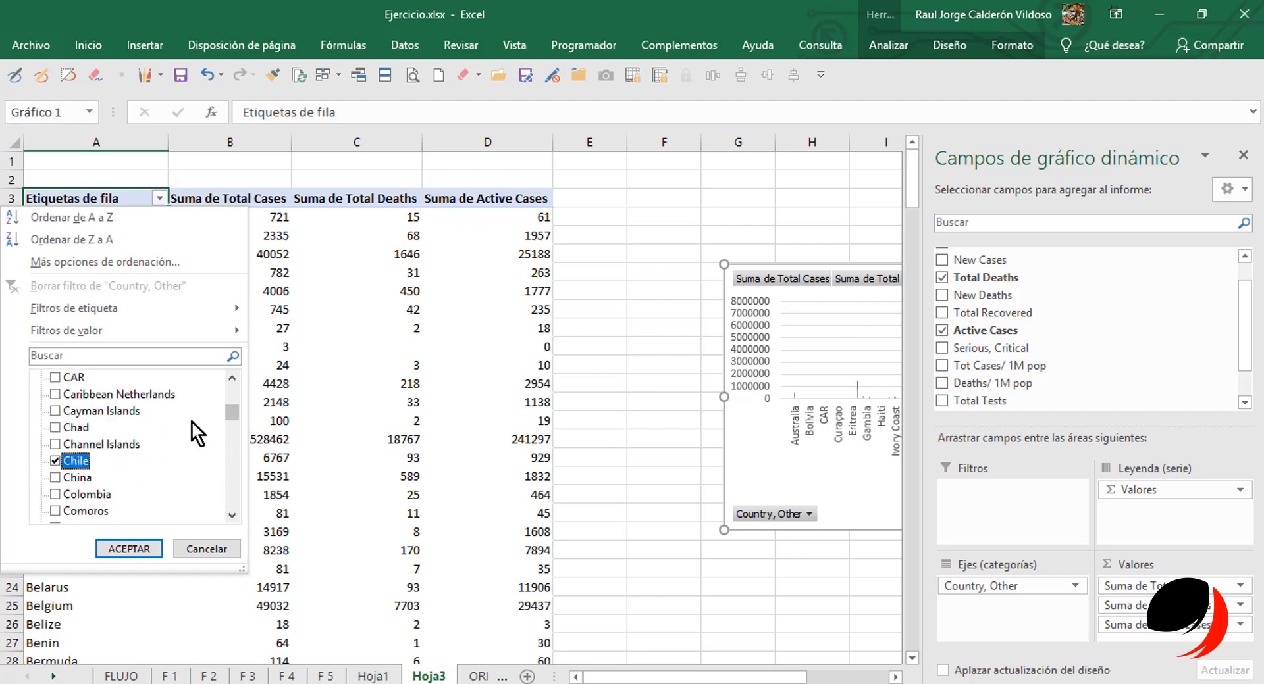
left_click_drag(233, 415, 231, 388)
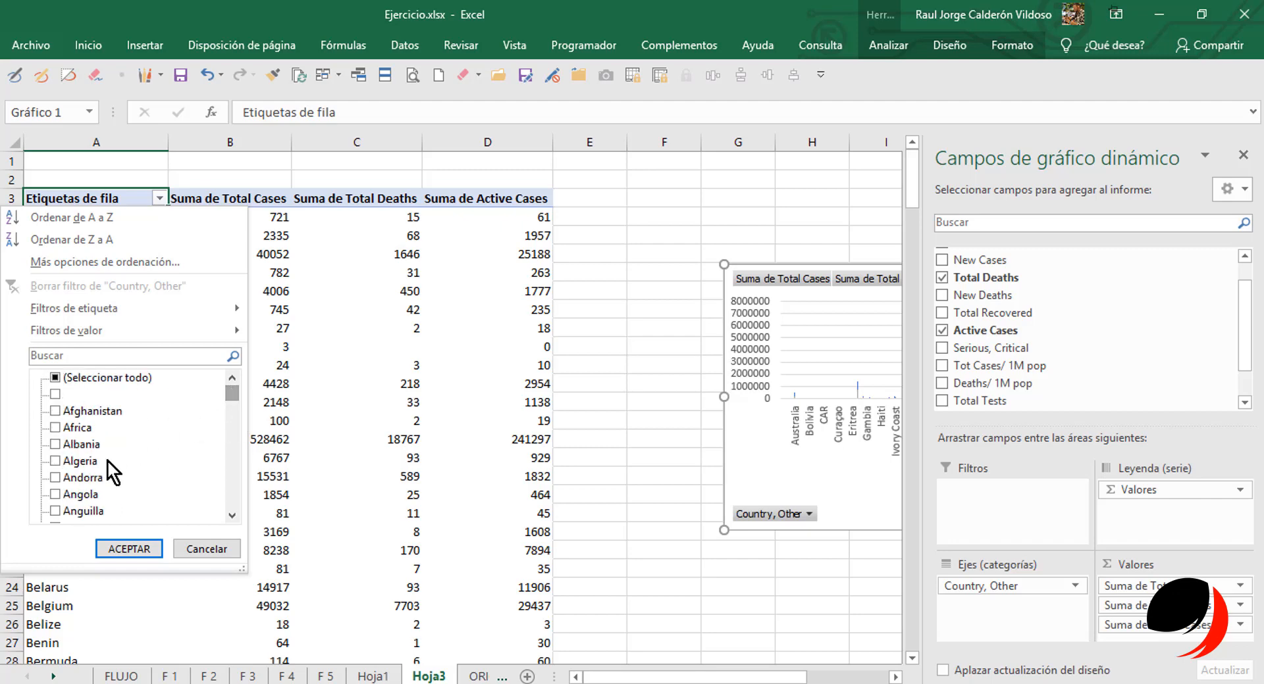
scroll(92, 451, "down", 3)
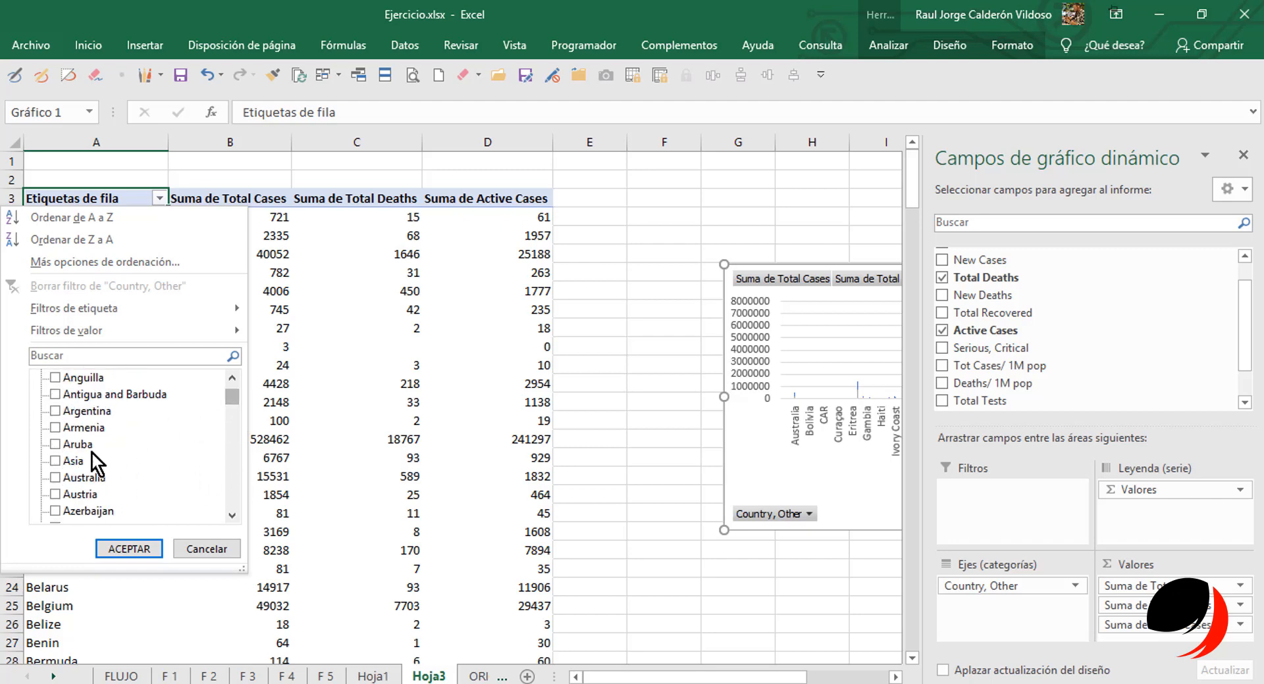
left_click(55, 411)
left_click(144, 548)
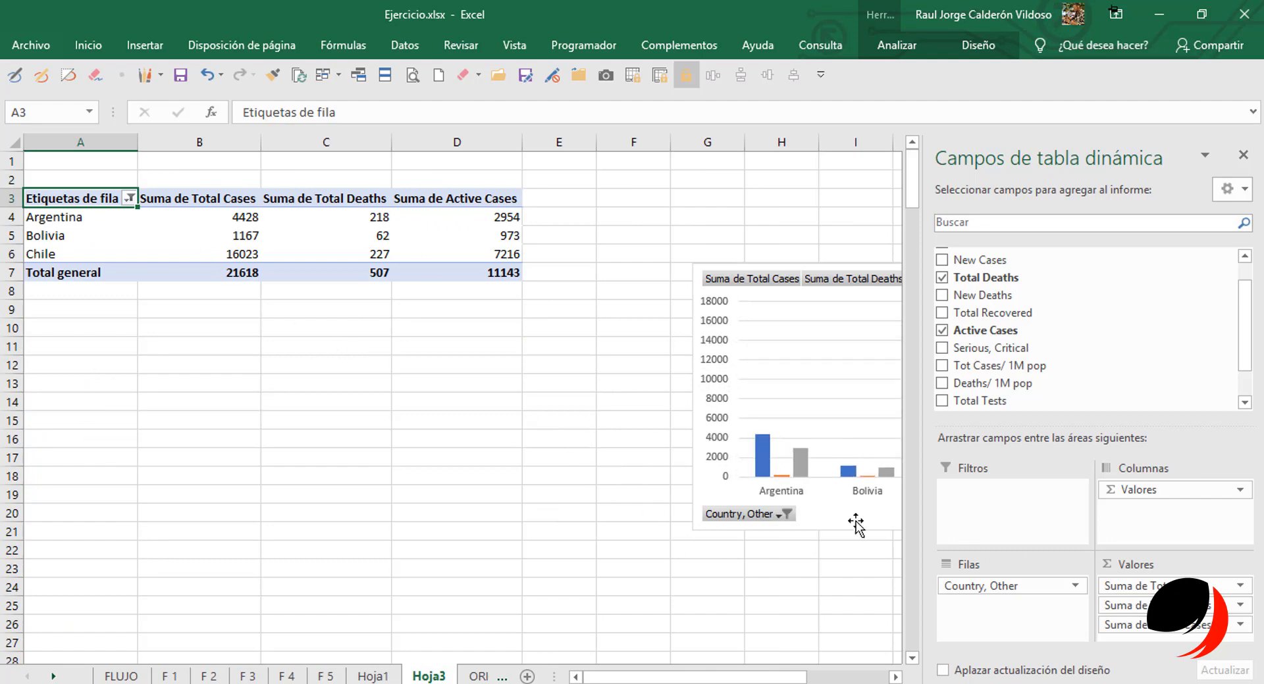
Reposition the pivot chart just below the filtered pivot table so the whole chart is in view.
left_click_drag(866, 527, 592, 588)
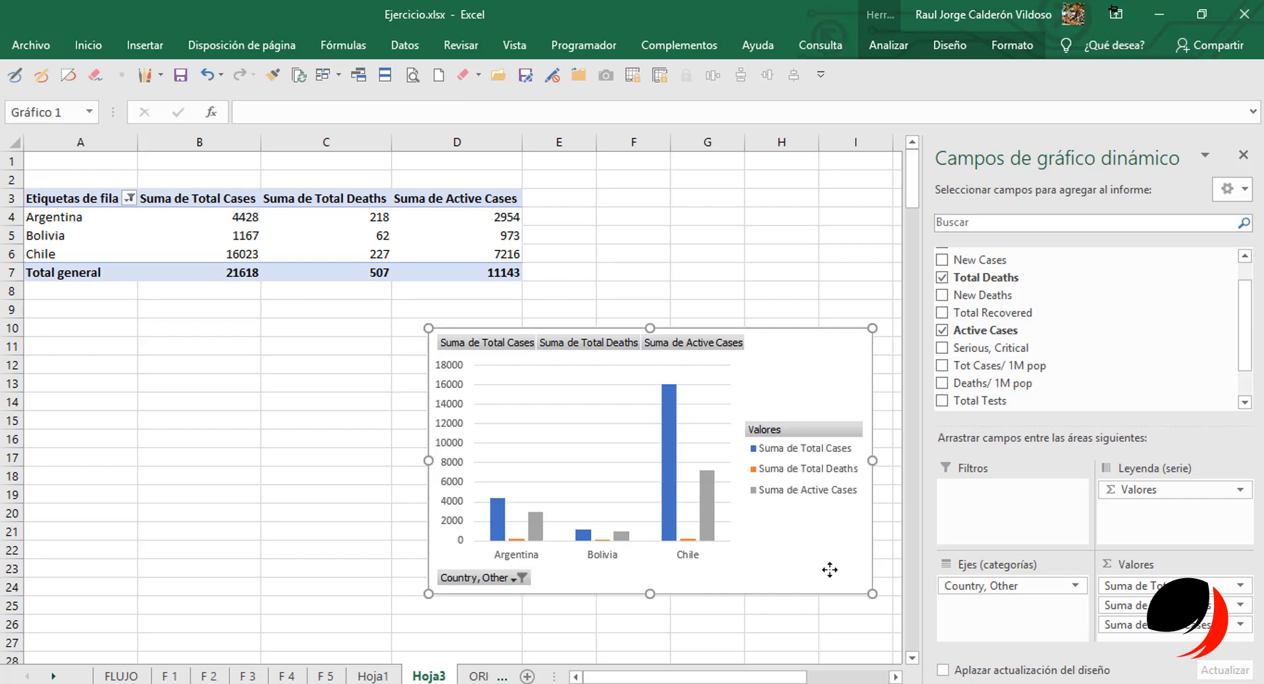
left_click_drag(830, 570, 834, 568)
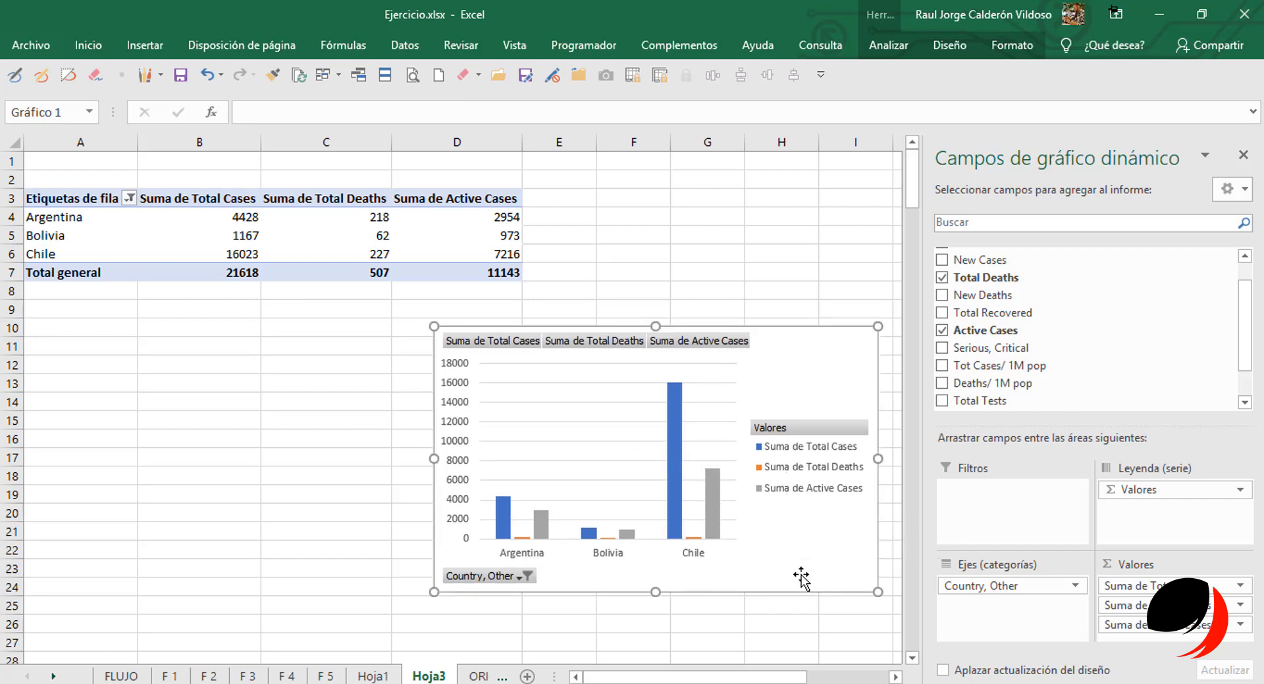
left_click_drag(797, 570, 772, 573)
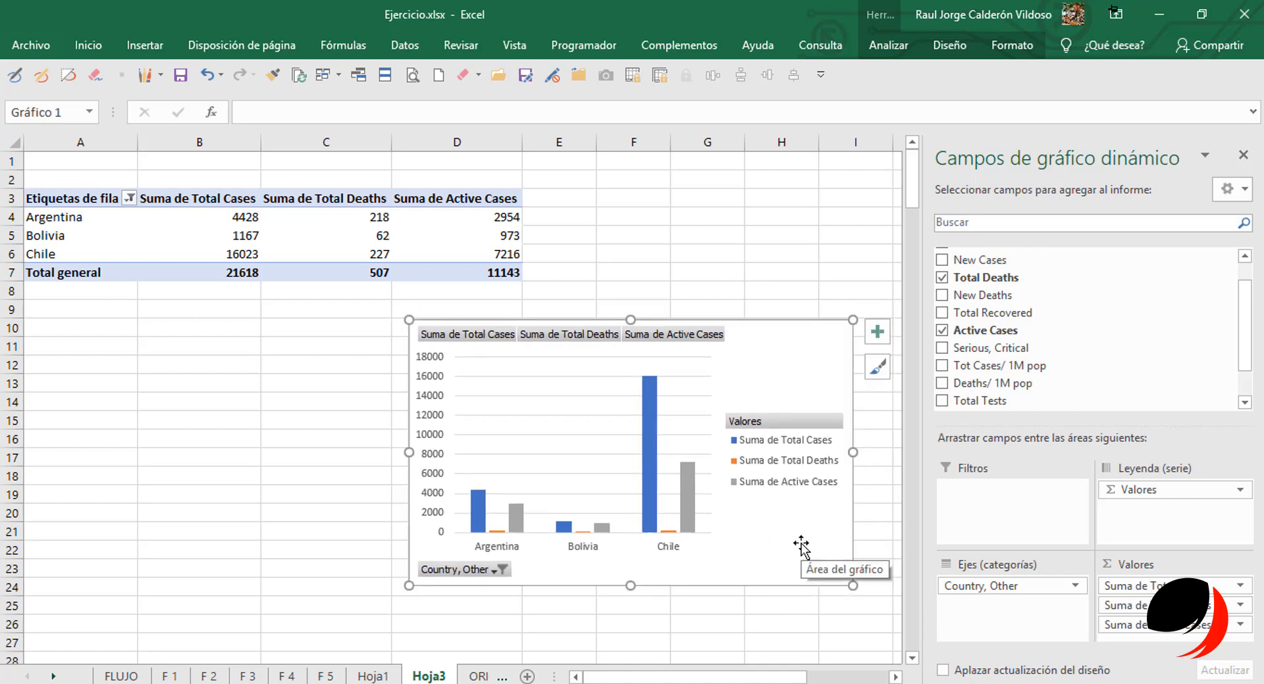
Change the pivot chart's type from clustered to stacked columns (Columnas apiladas).
left_click(897, 45)
left_click(957, 43)
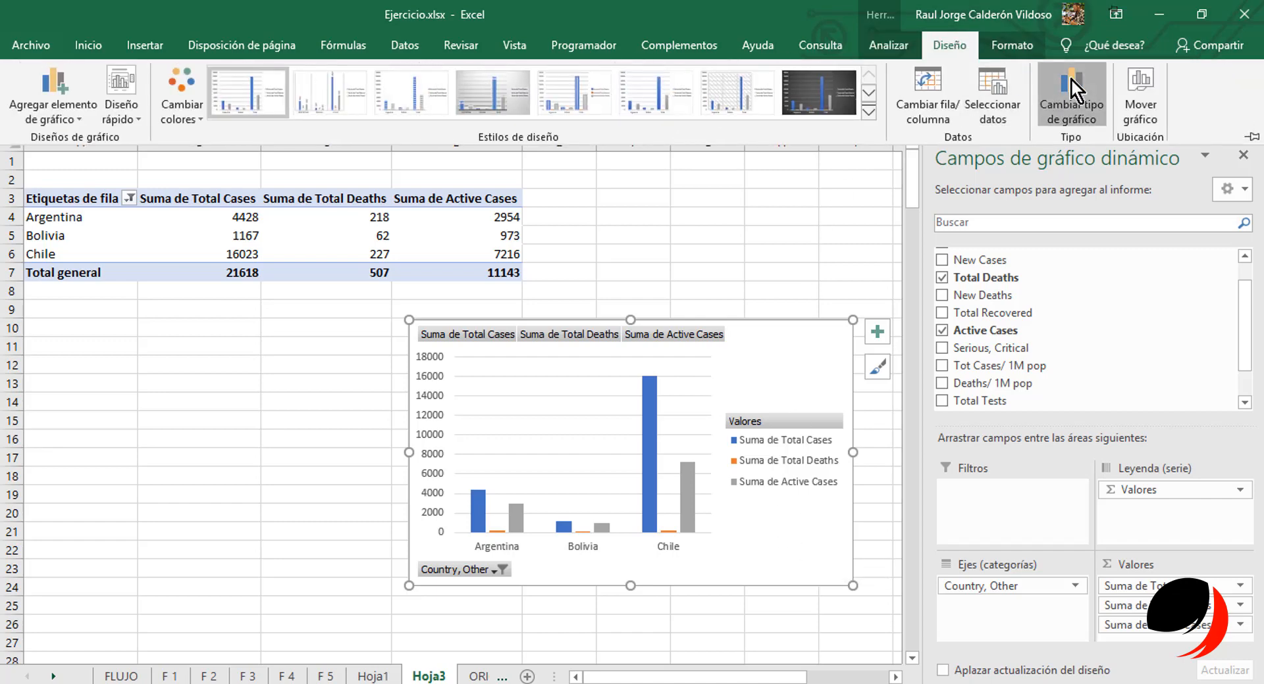
left_click(1070, 85)
left_click_drag(654, 104, 1037, 148)
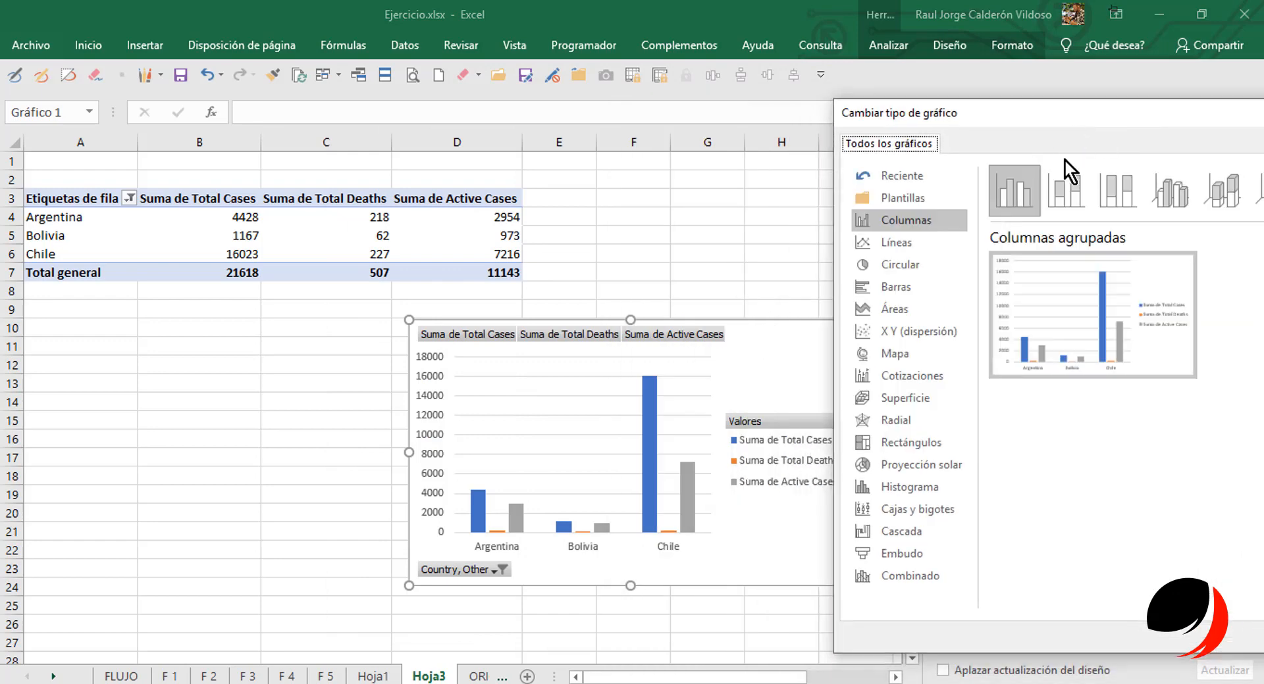
left_click(1083, 196)
mouse_move(1072, 300)
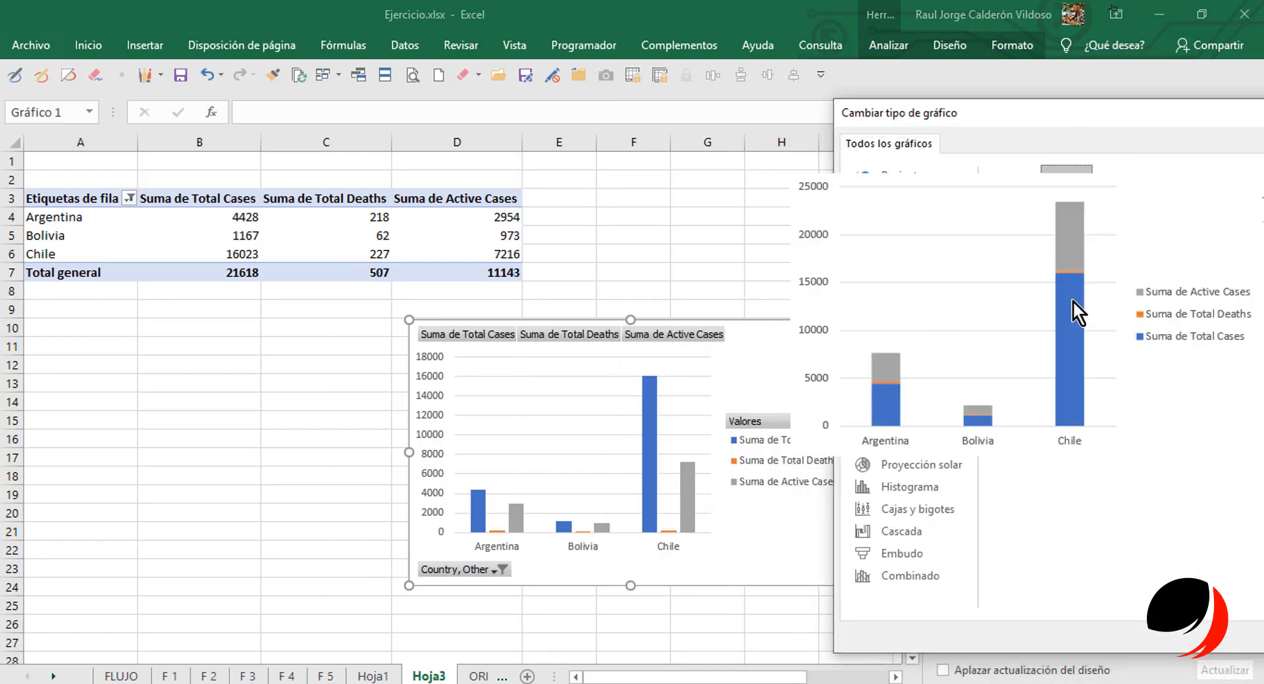
mouse_move(1112, 326)
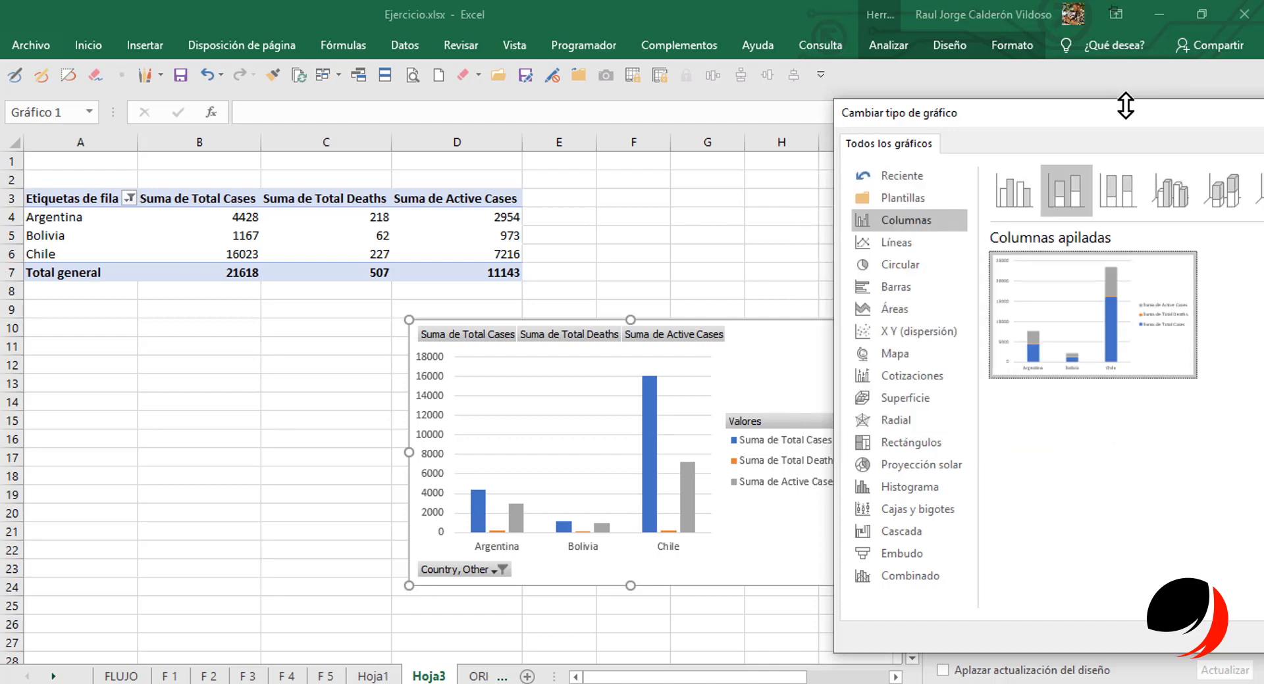
left_click_drag(1120, 120, 1078, 95)
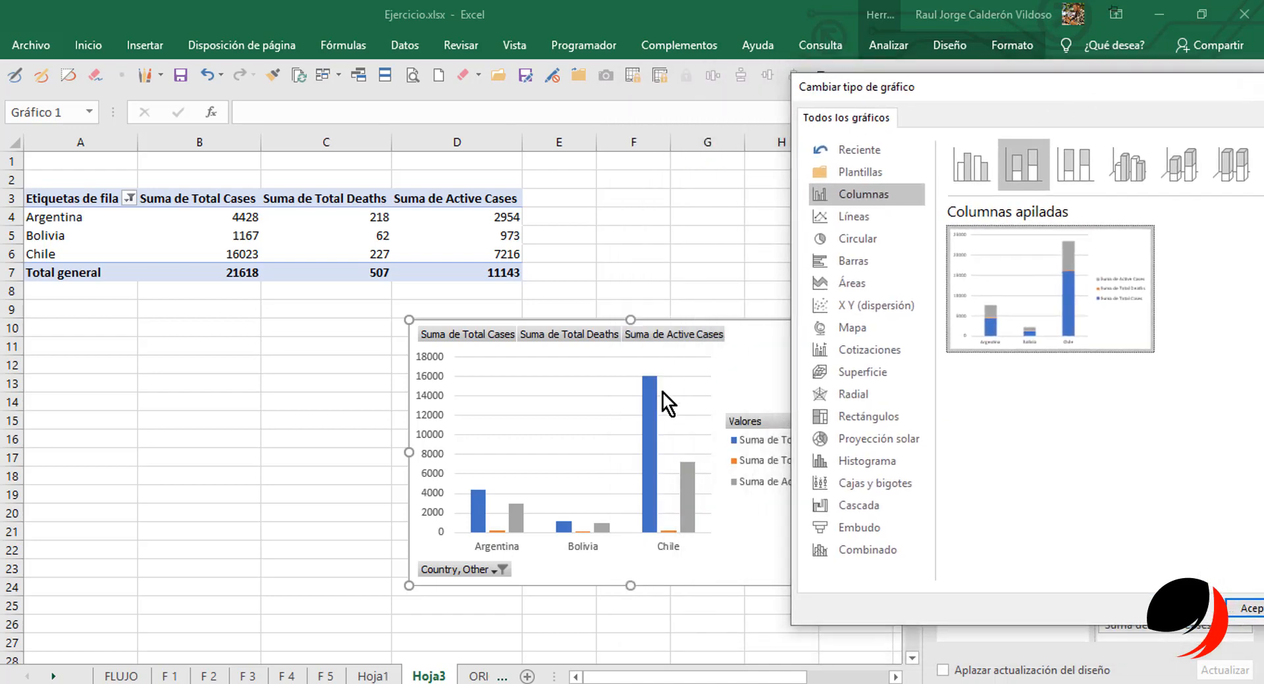
left_click_drag(902, 101, 1049, 91)
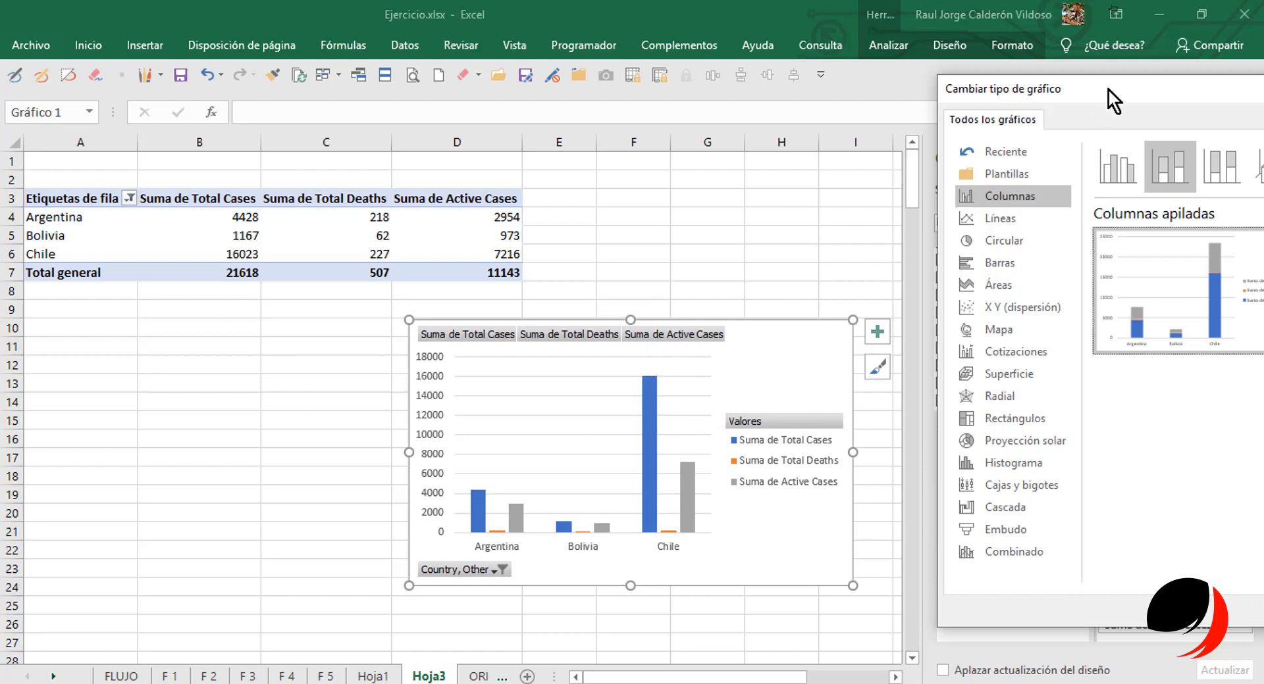
left_click_drag(1107, 88, 710, 90)
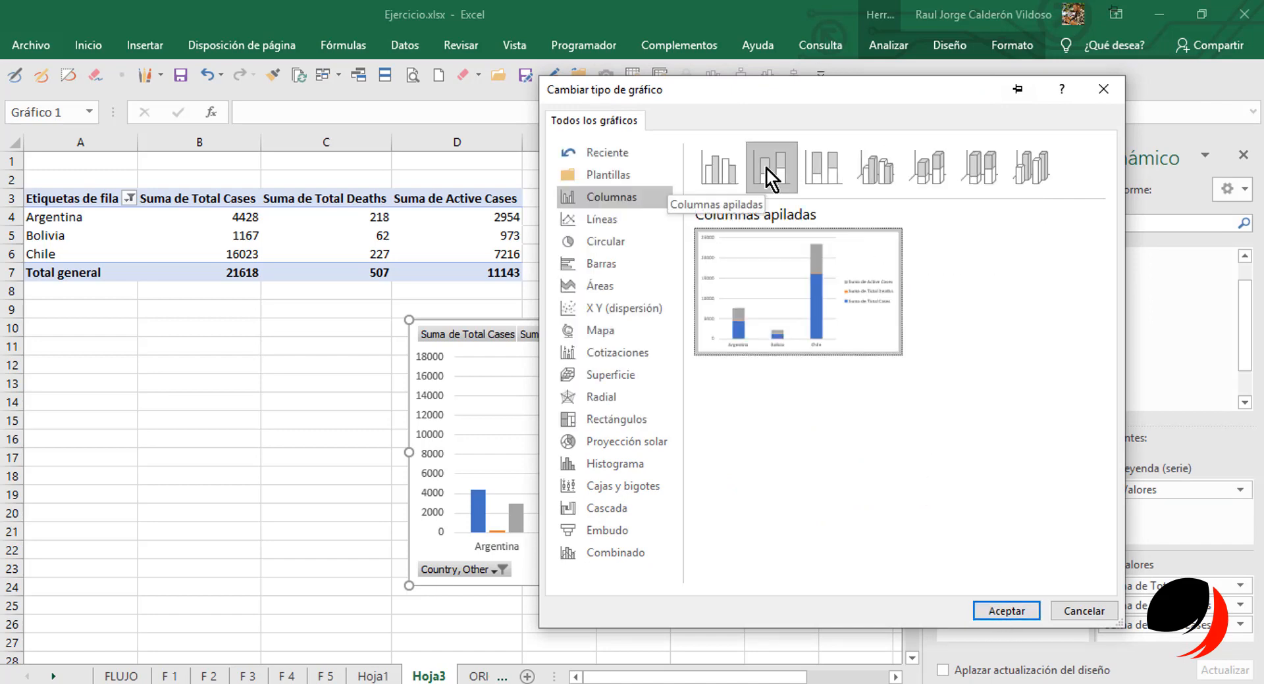
left_click(1005, 610)
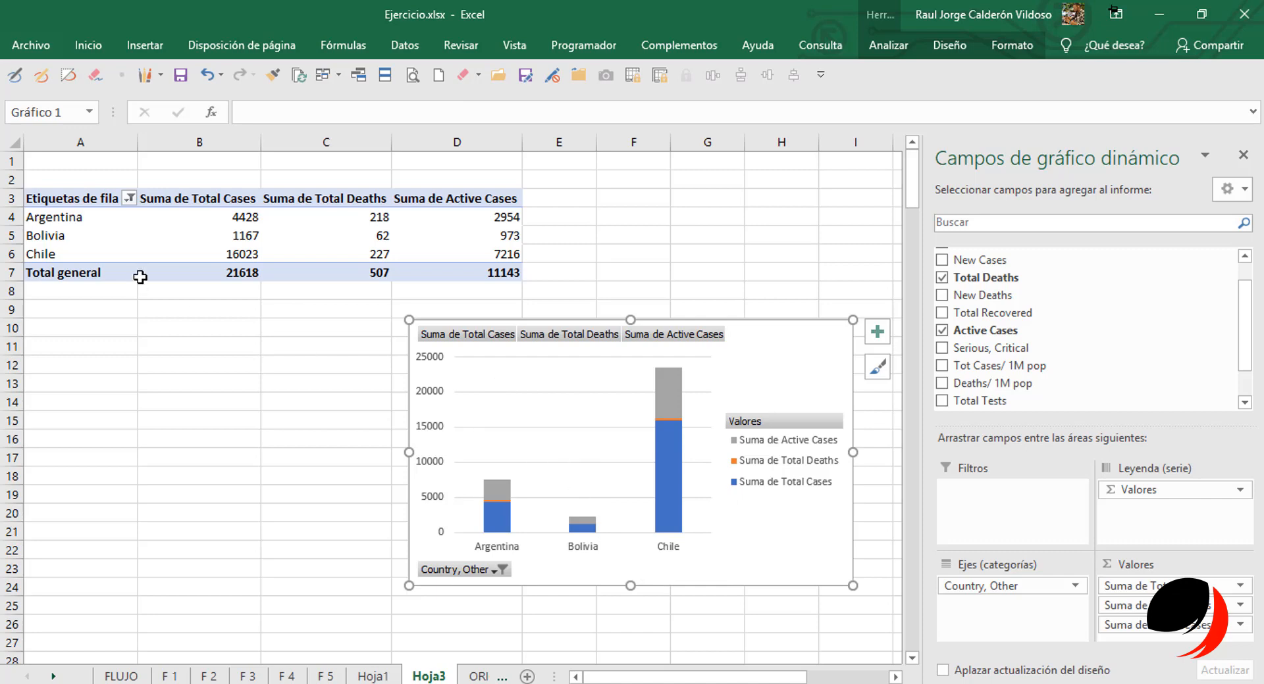
Exclude Chile from the row label filter, keeping only Argentina and Bolivia.
left_click(129, 198)
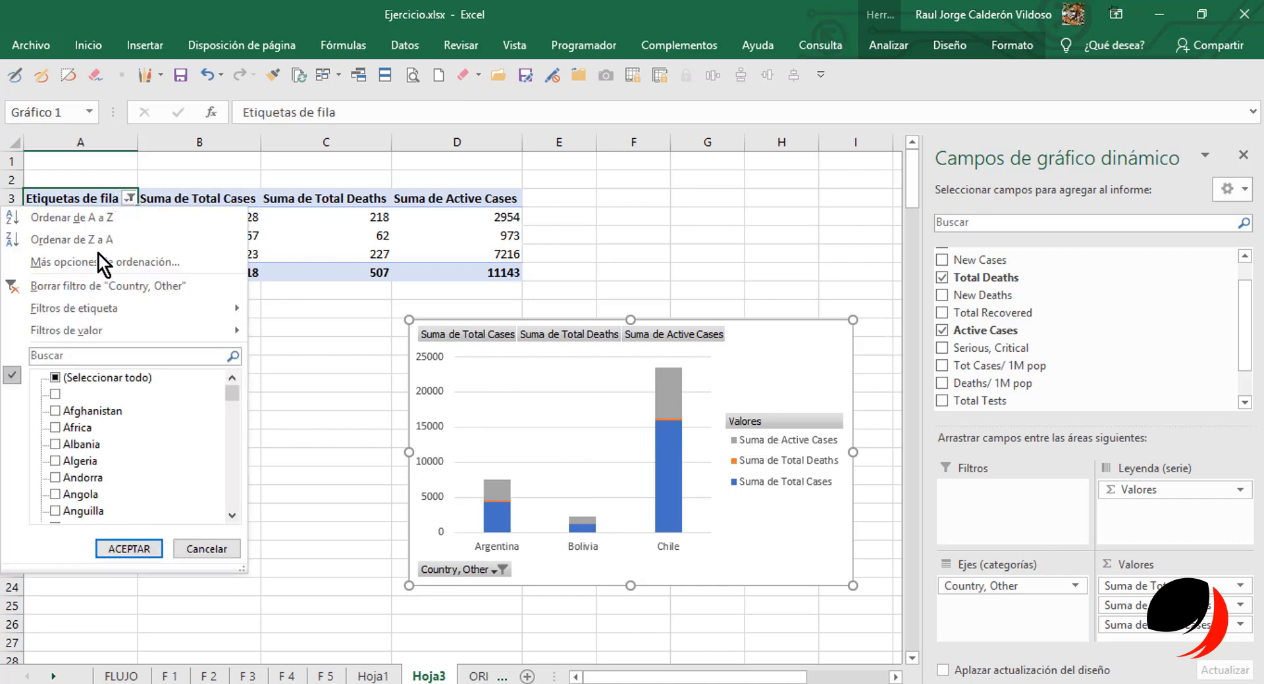
left_click_drag(230, 396, 227, 416)
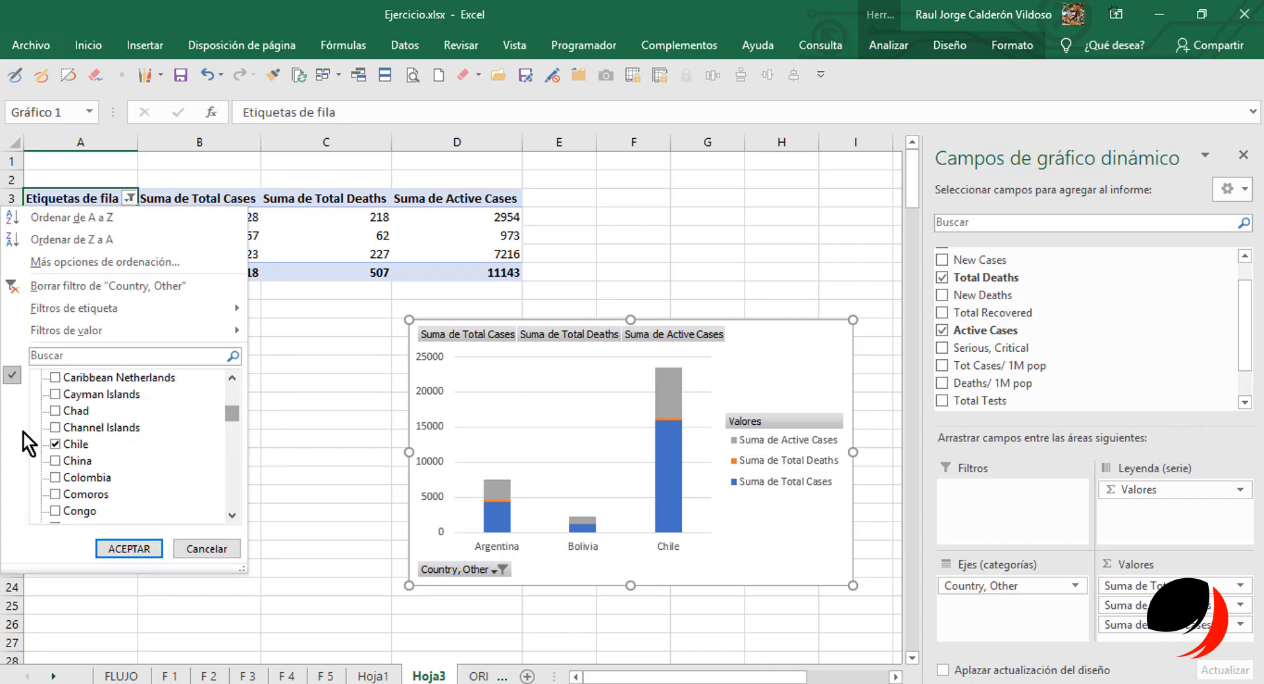
left_click(131, 546)
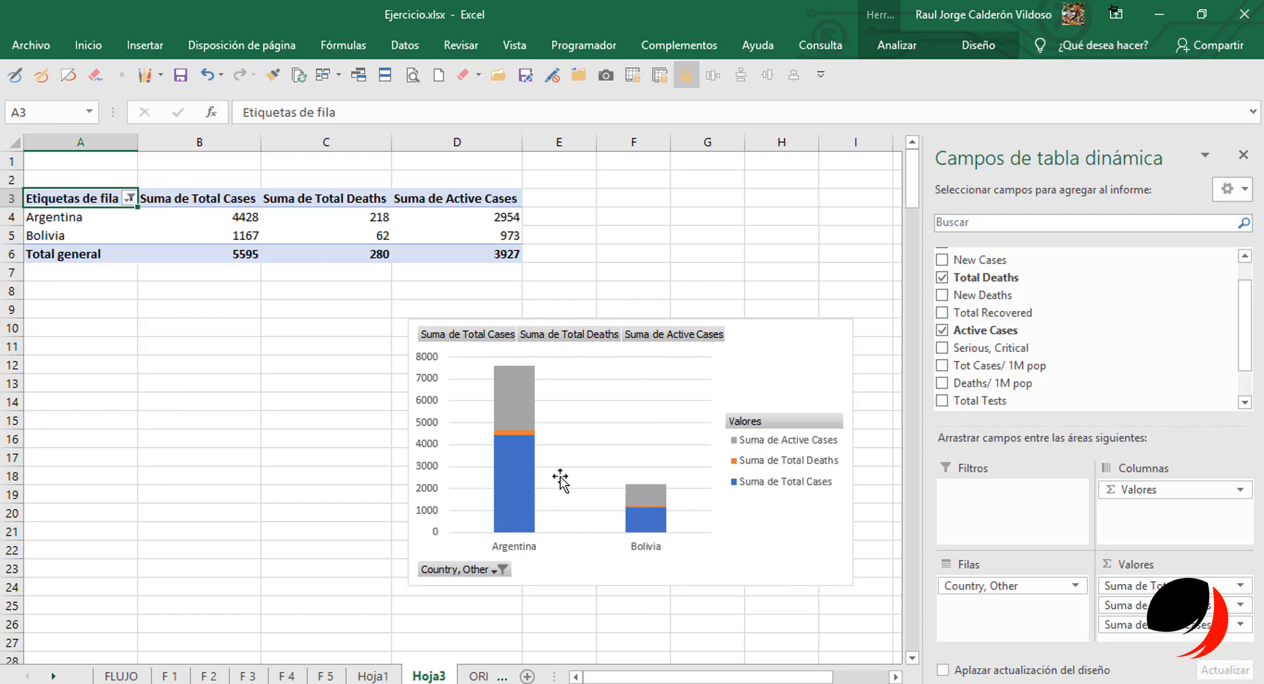
mouse_move(643, 506)
left_click(715, 541)
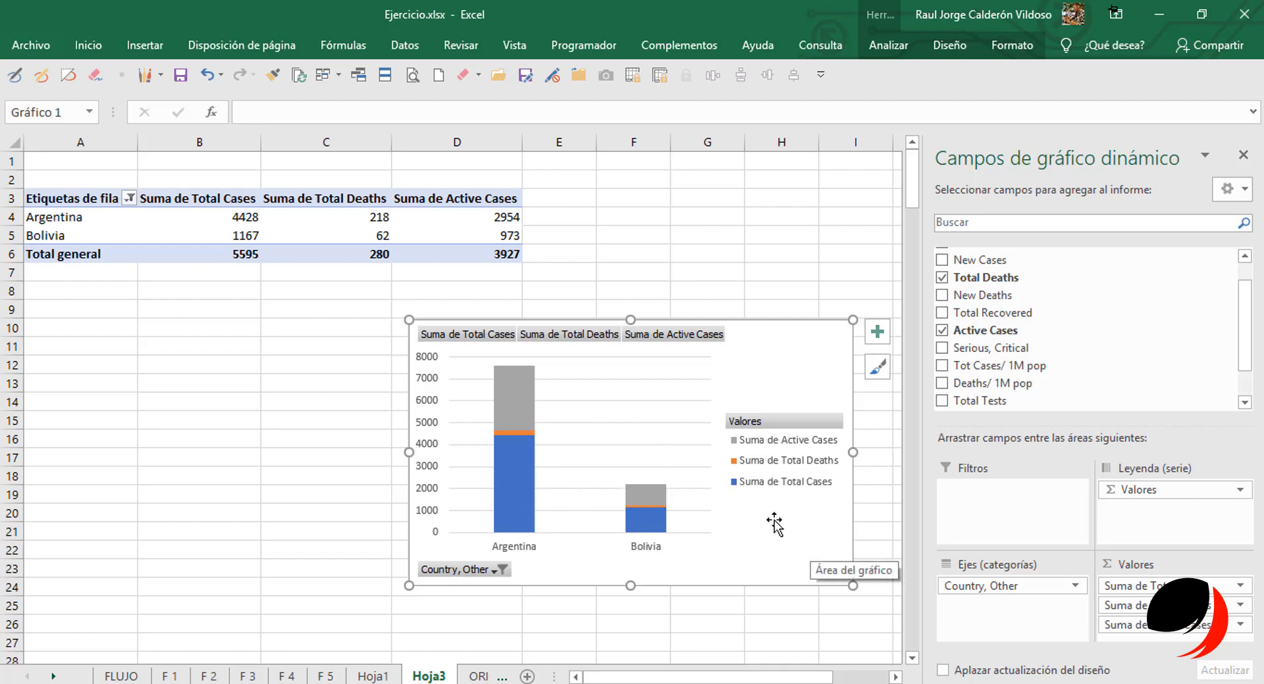
left_click(945, 49)
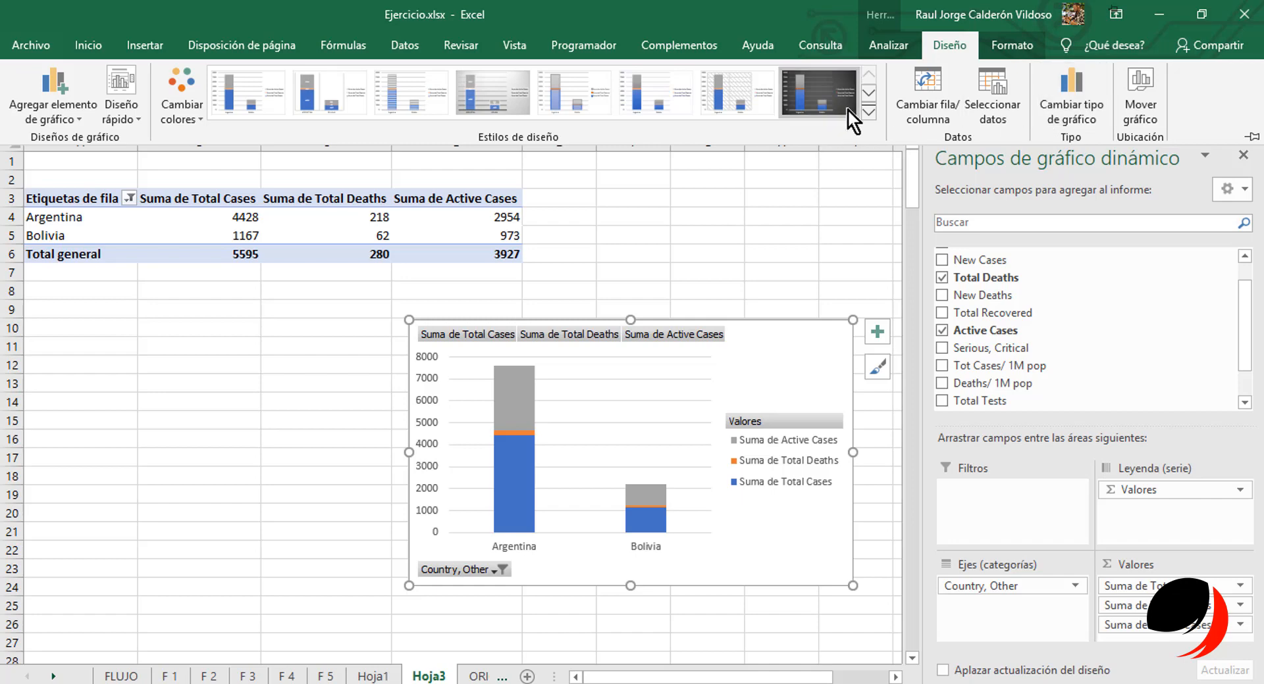
left_click(869, 113)
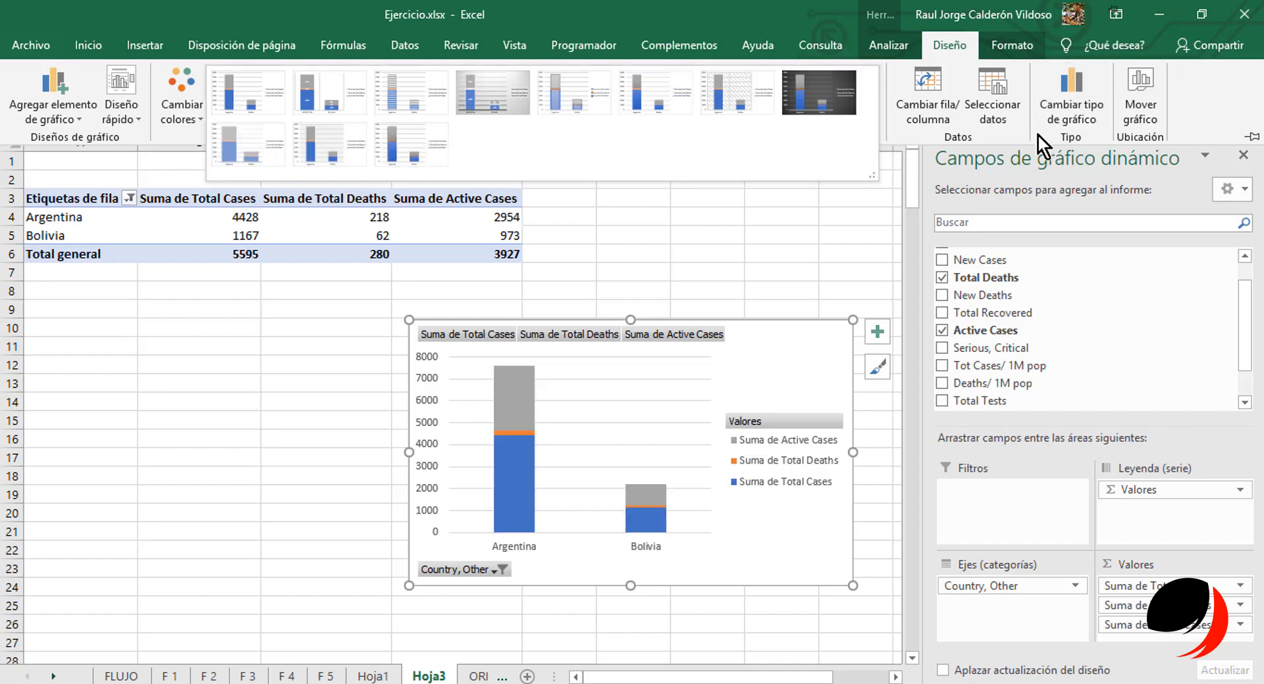
left_click(1228, 104)
Add a data table (Tabla de datos) to the stacked column pivot chart.
left_click(878, 330)
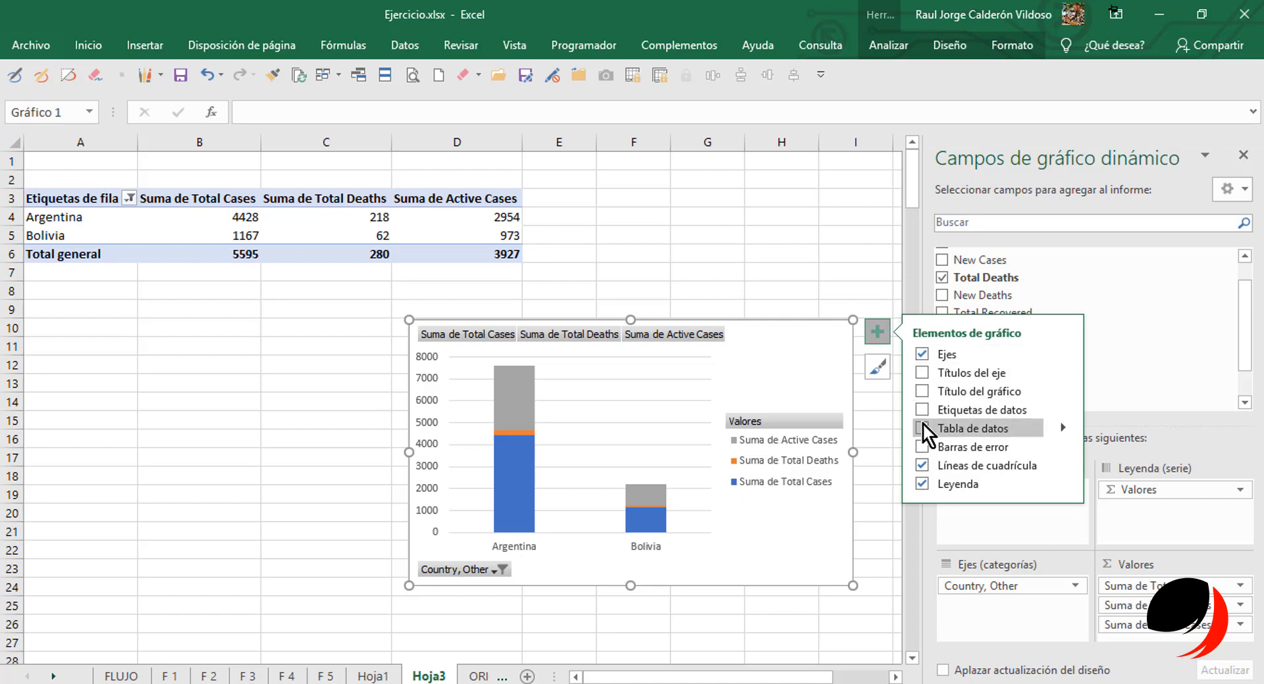
left_click(922, 426)
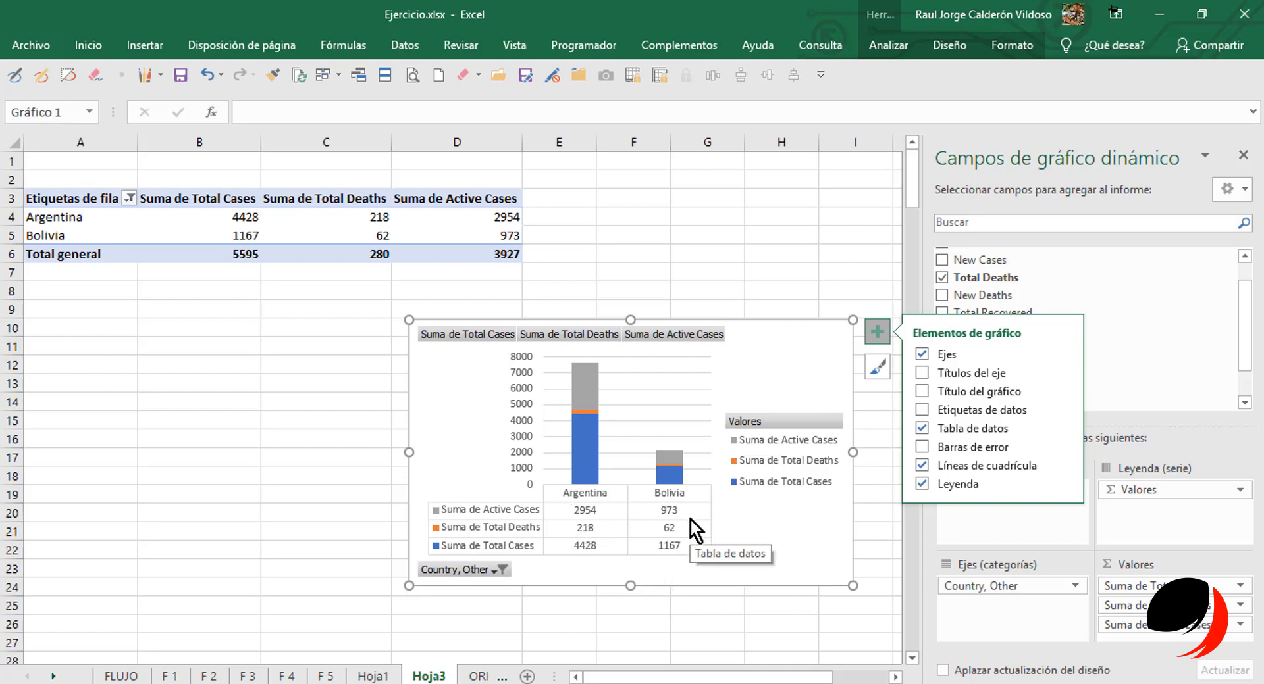
left_click(805, 545)
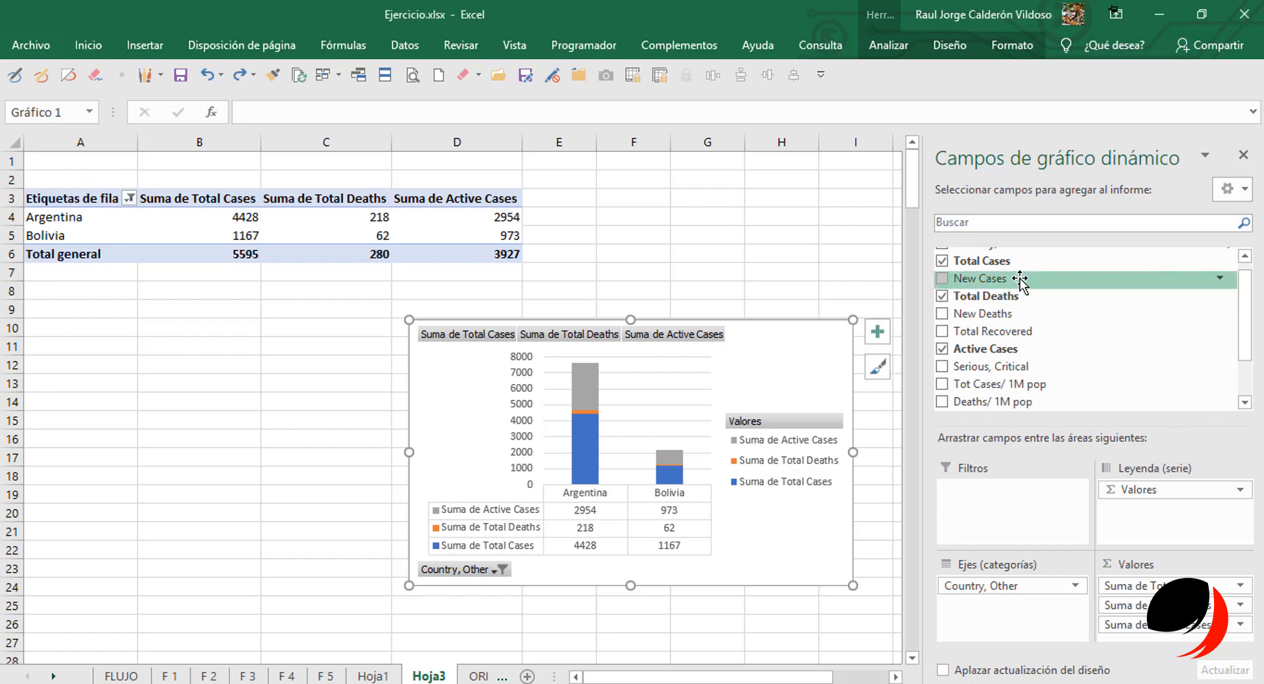
Remove Total Cases from the pivot chart's values and add Total Recovered.
left_click(1244, 256)
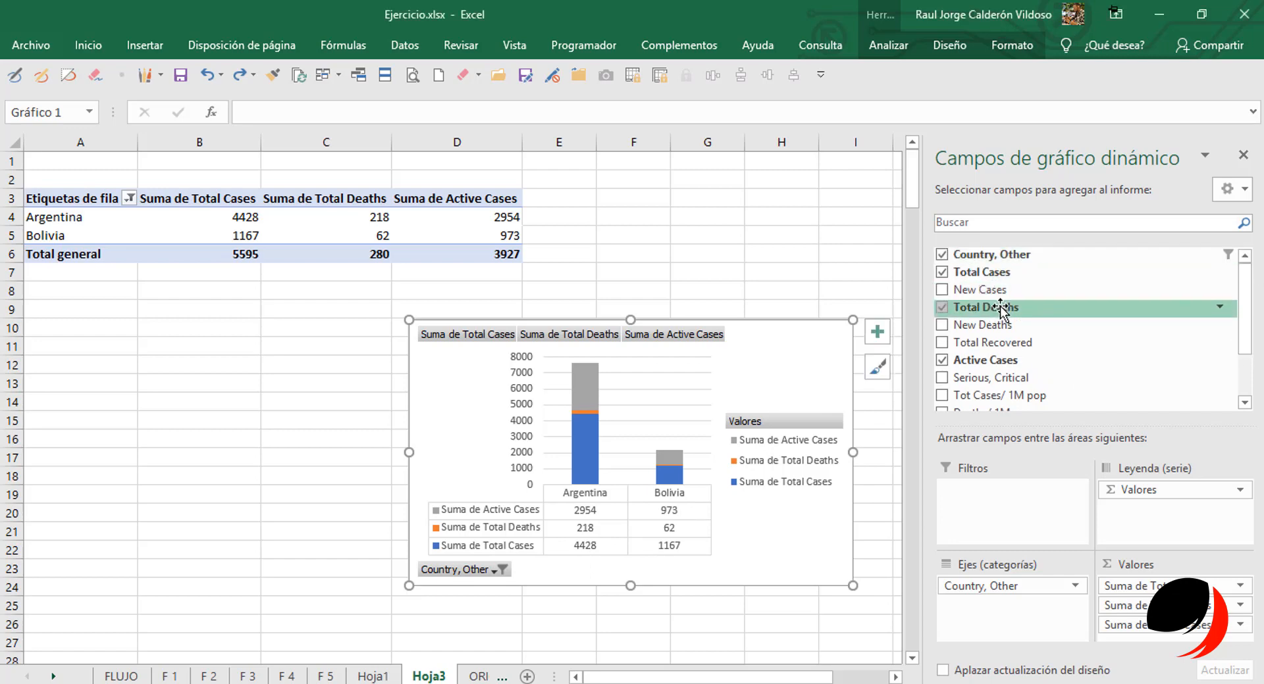
left_click(942, 272)
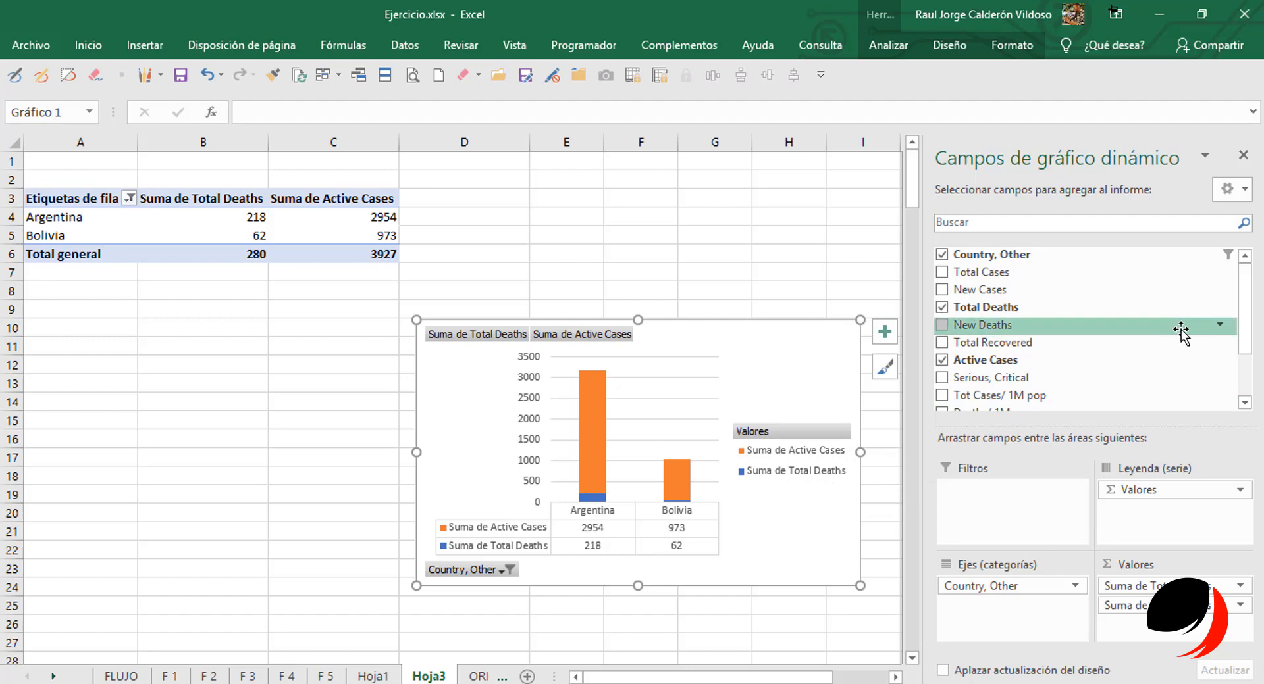
left_click(943, 343)
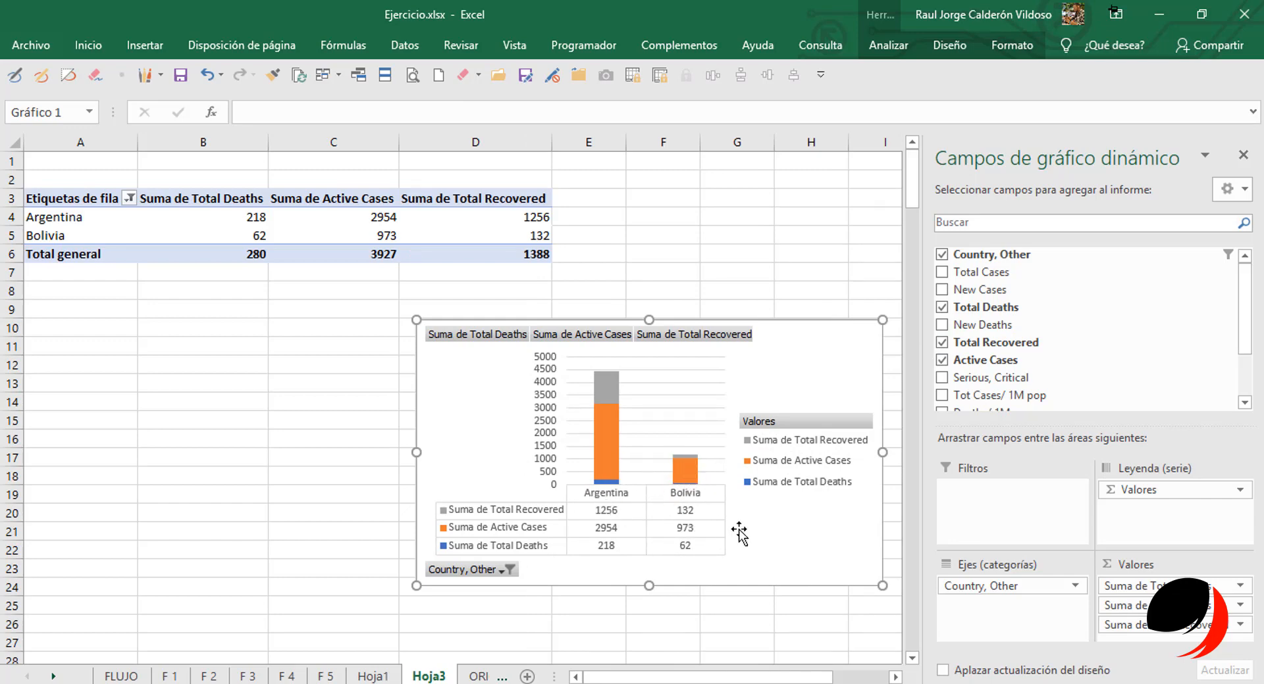
left_click(894, 365)
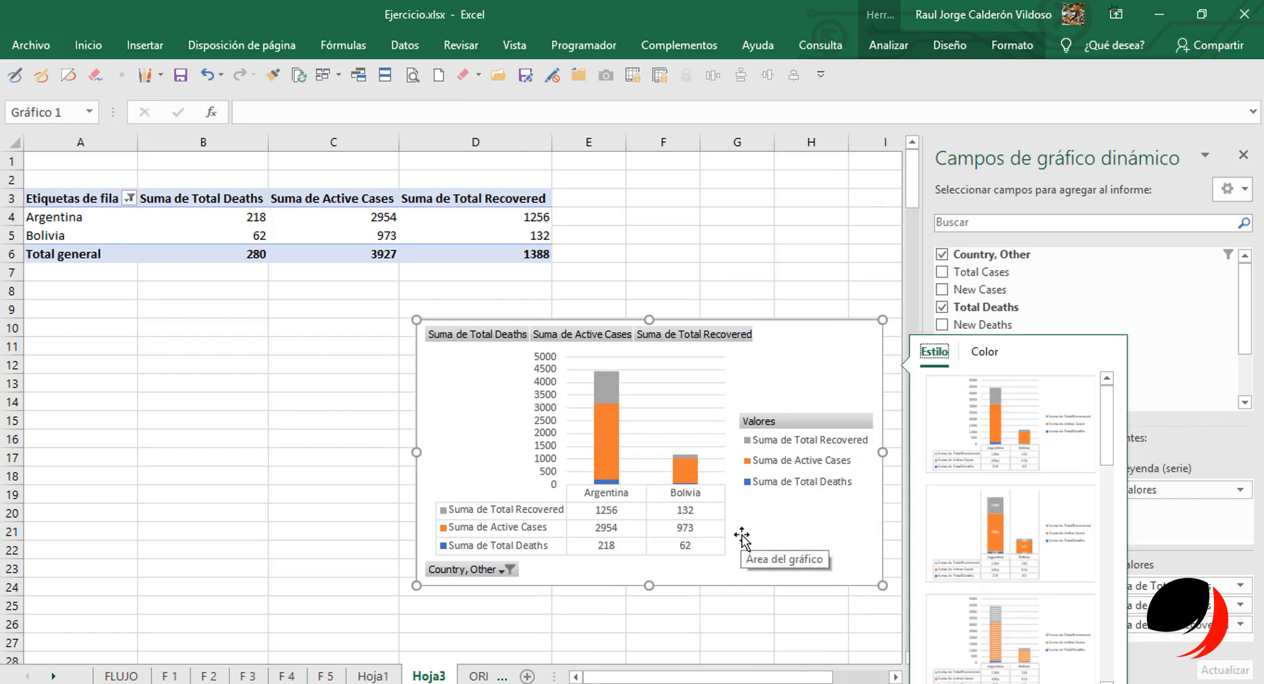
left_click(842, 529)
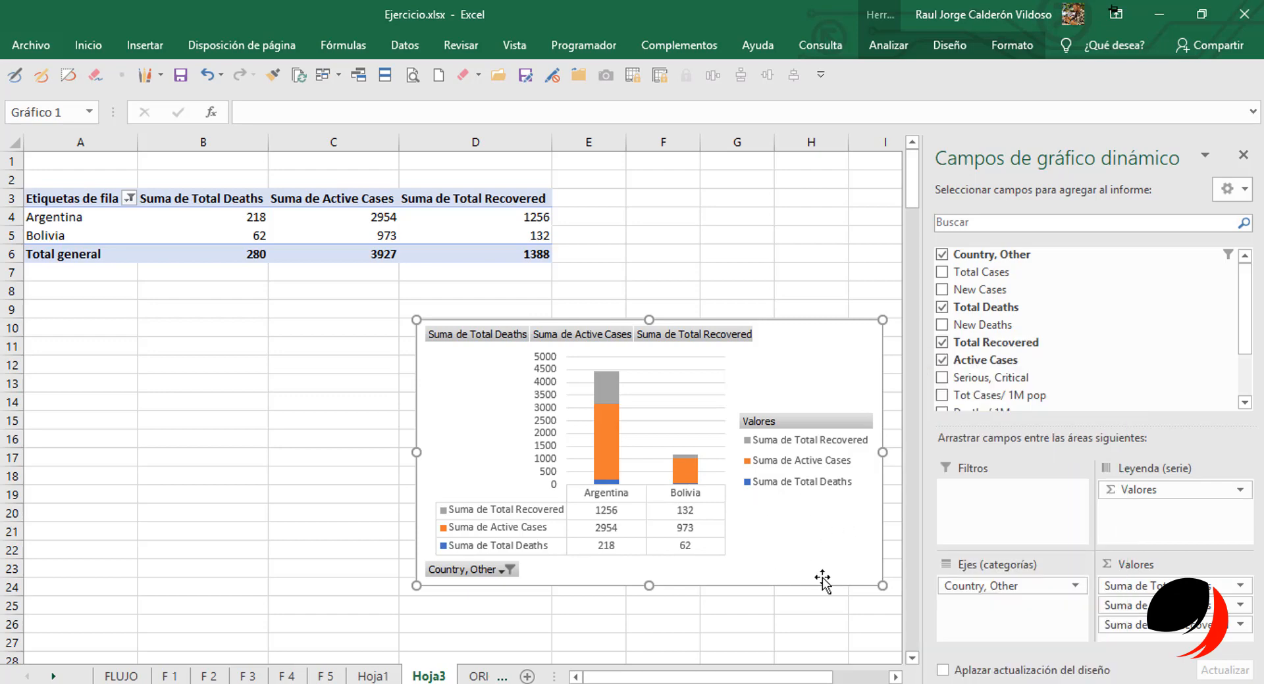
right_click(776, 560)
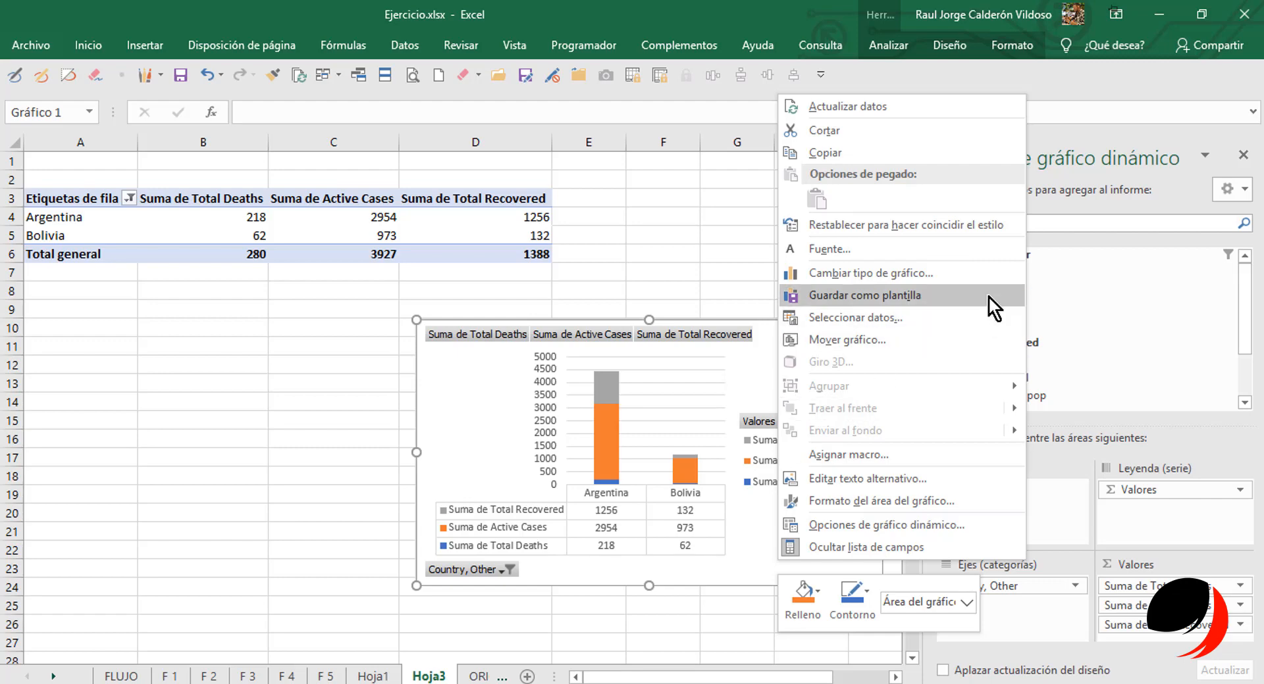
left_click(931, 296)
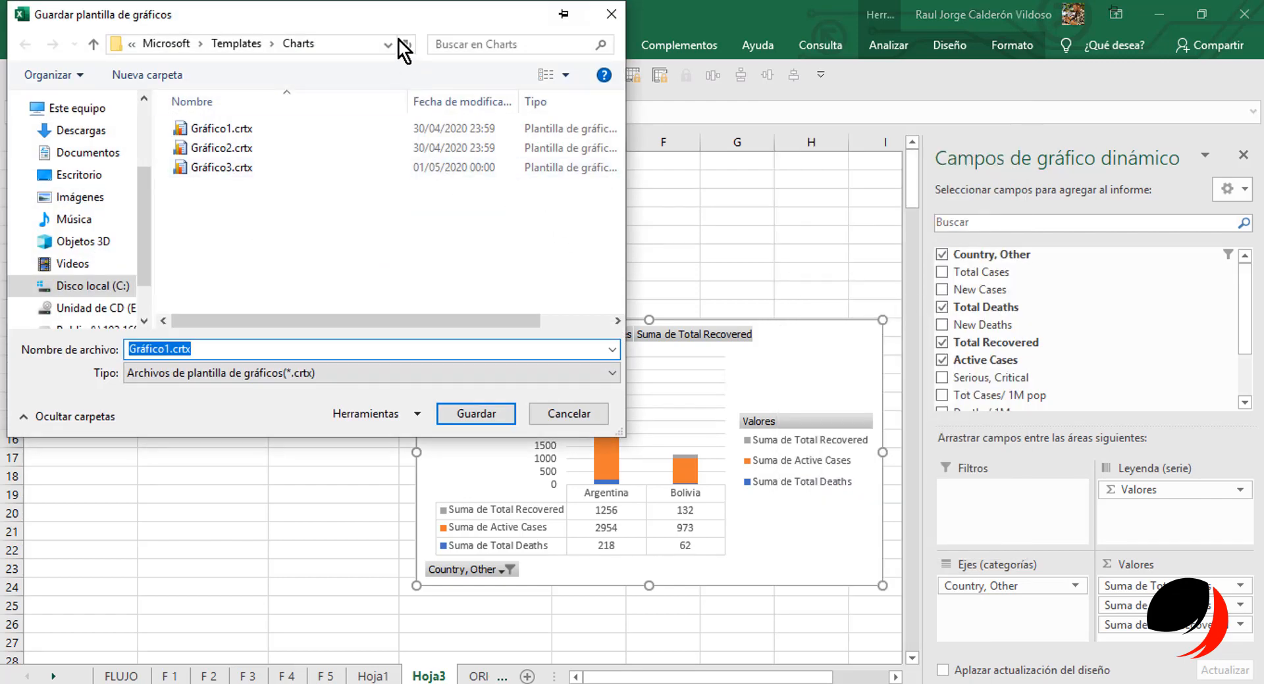
left_click(553, 412)
Change the pivot chart's type to the saved chart template Gráfico1.
right_click(798, 543)
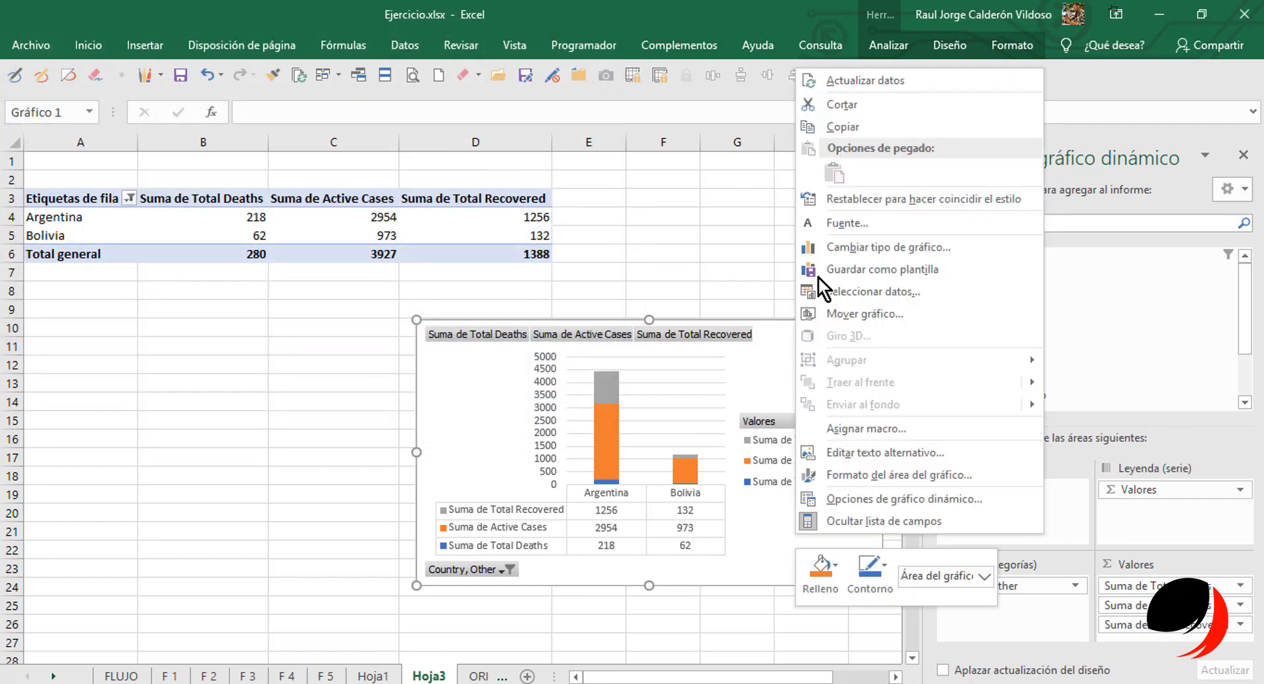
left_click(896, 247)
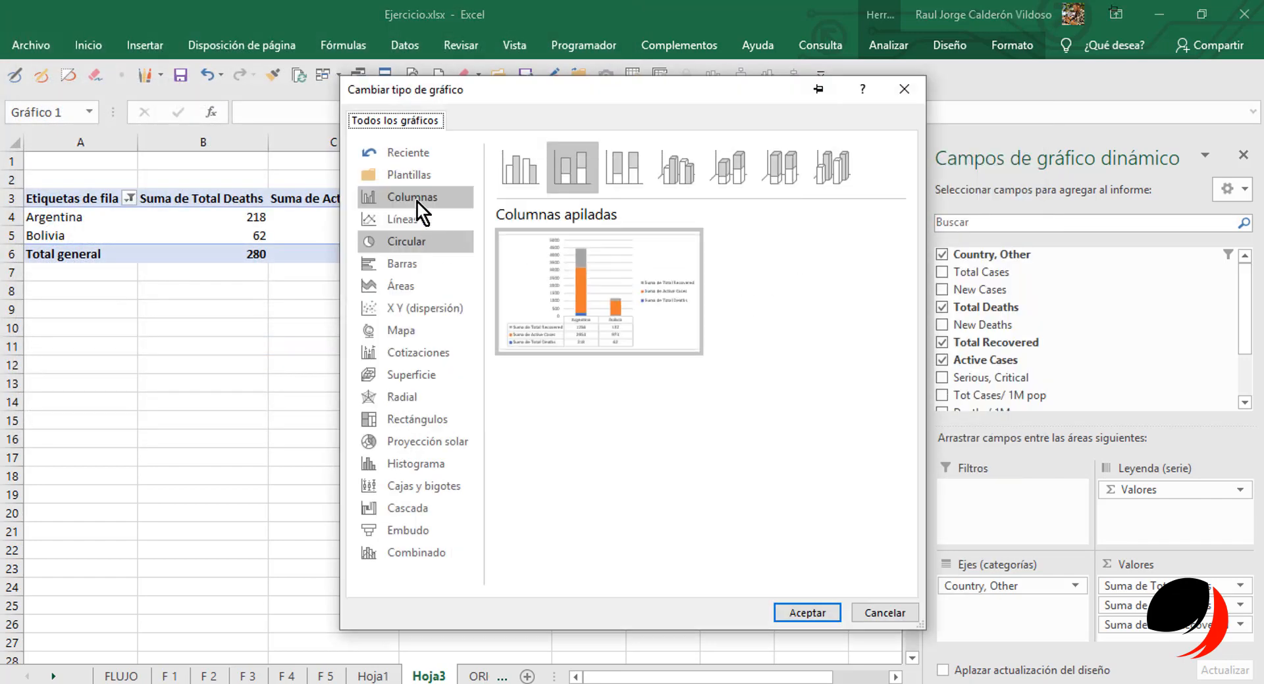
left_click_drag(701, 104, 724, 111)
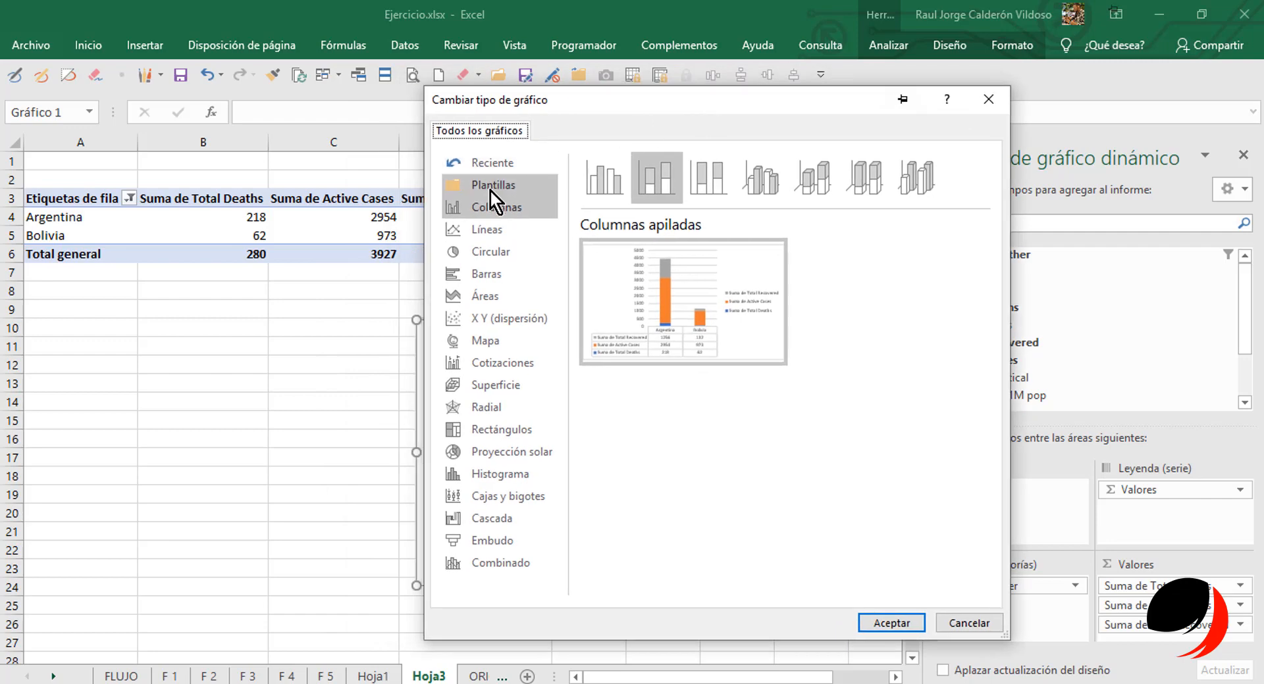
left_click(491, 186)
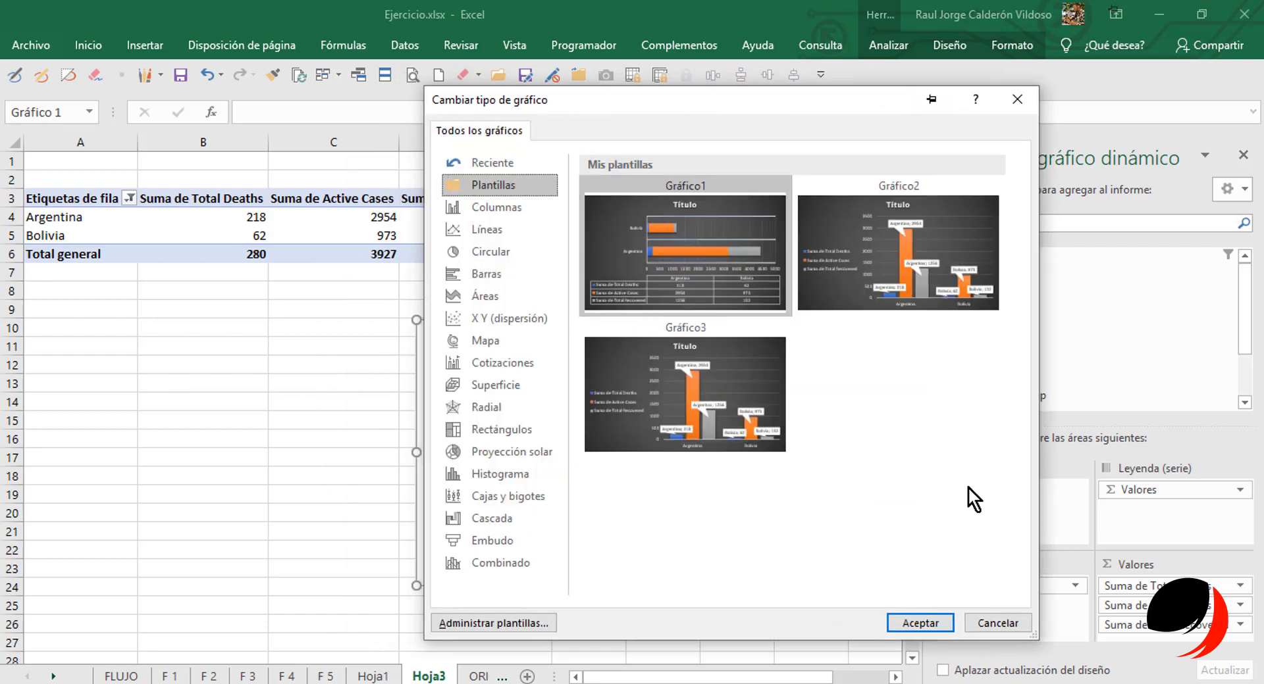
left_click(725, 252)
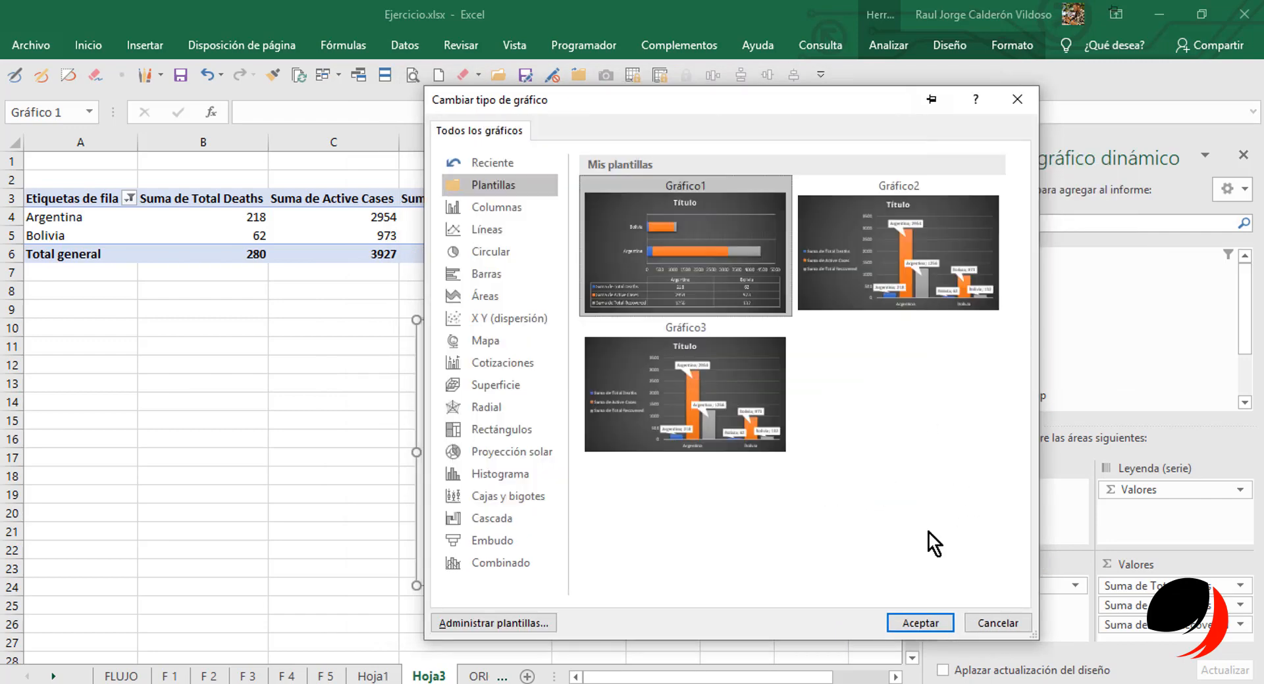
left_click(924, 625)
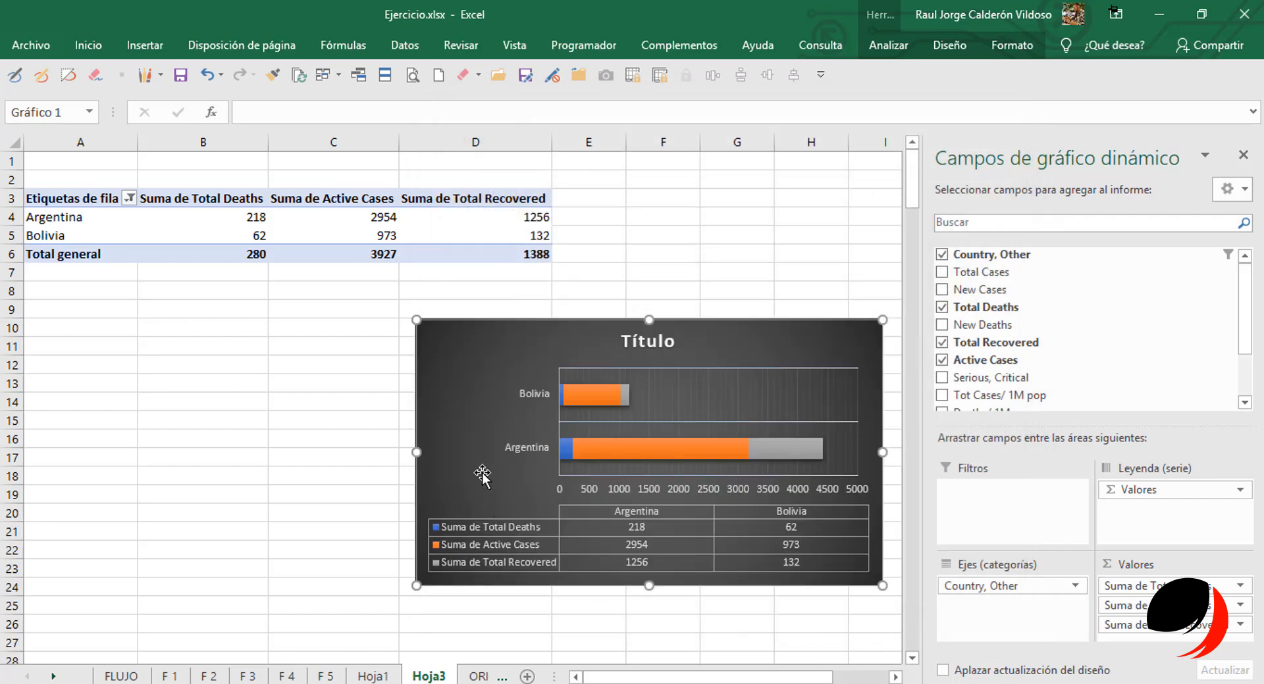
Enlarge the pivot chart, reposition it below the pivot table, and close the field list.
left_click_drag(482, 474, 317, 472)
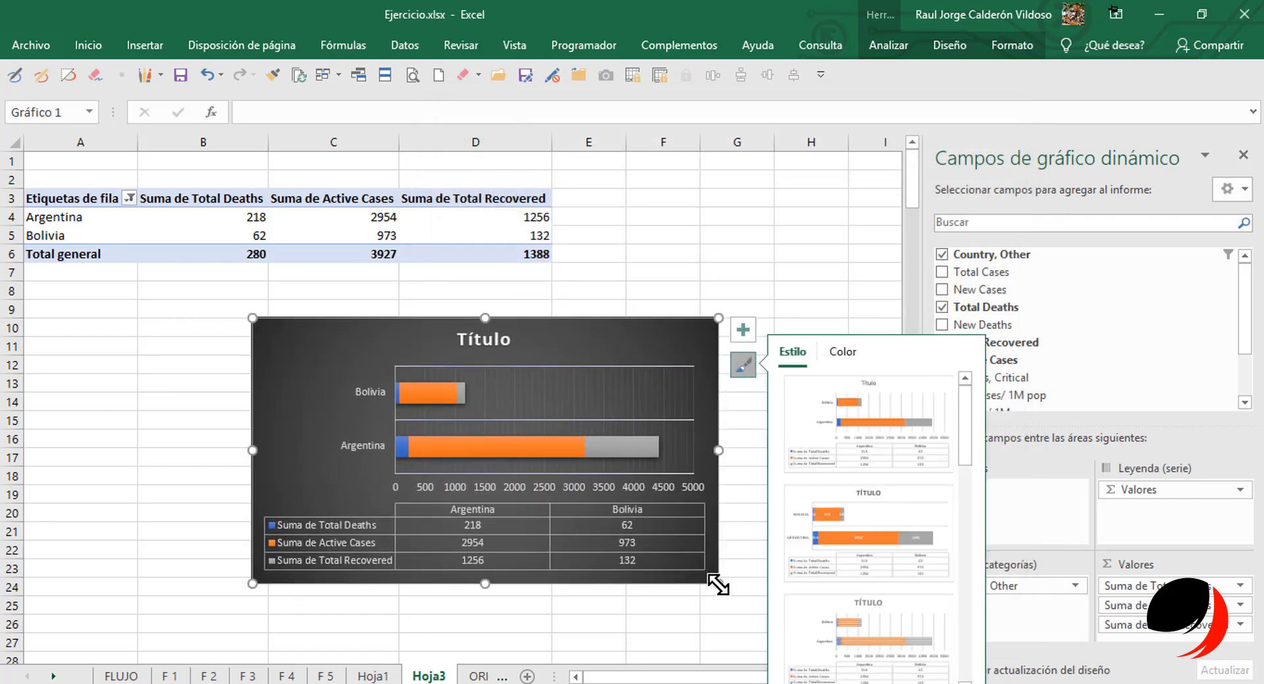
left_click_drag(718, 584, 776, 623)
left_click(865, 478)
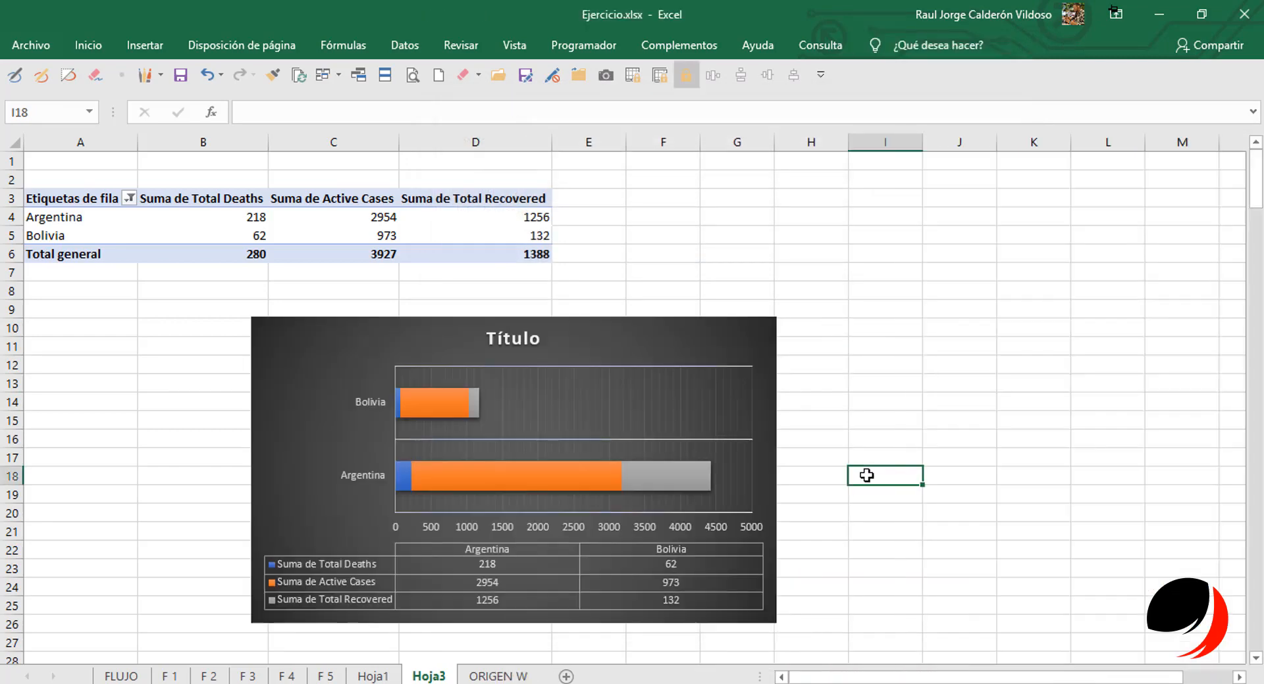
left_click_drag(310, 372, 507, 351)
left_click_drag(426, 424, 354, 424)
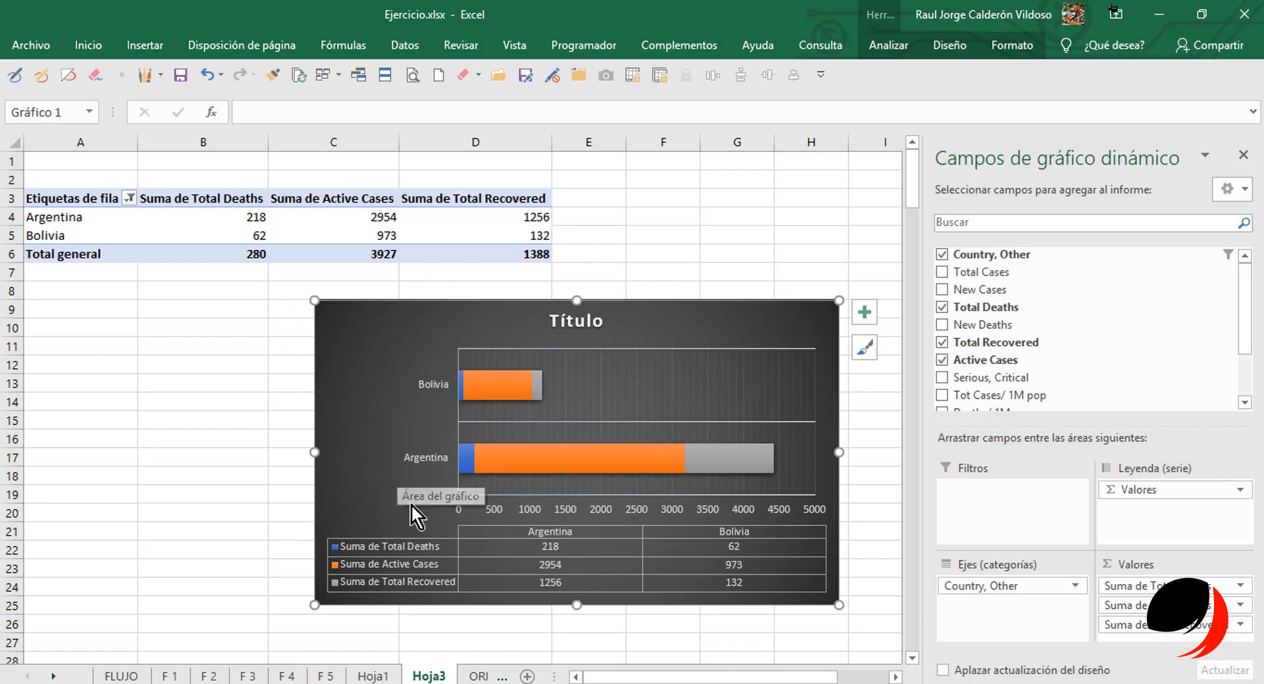
left_click(1243, 155)
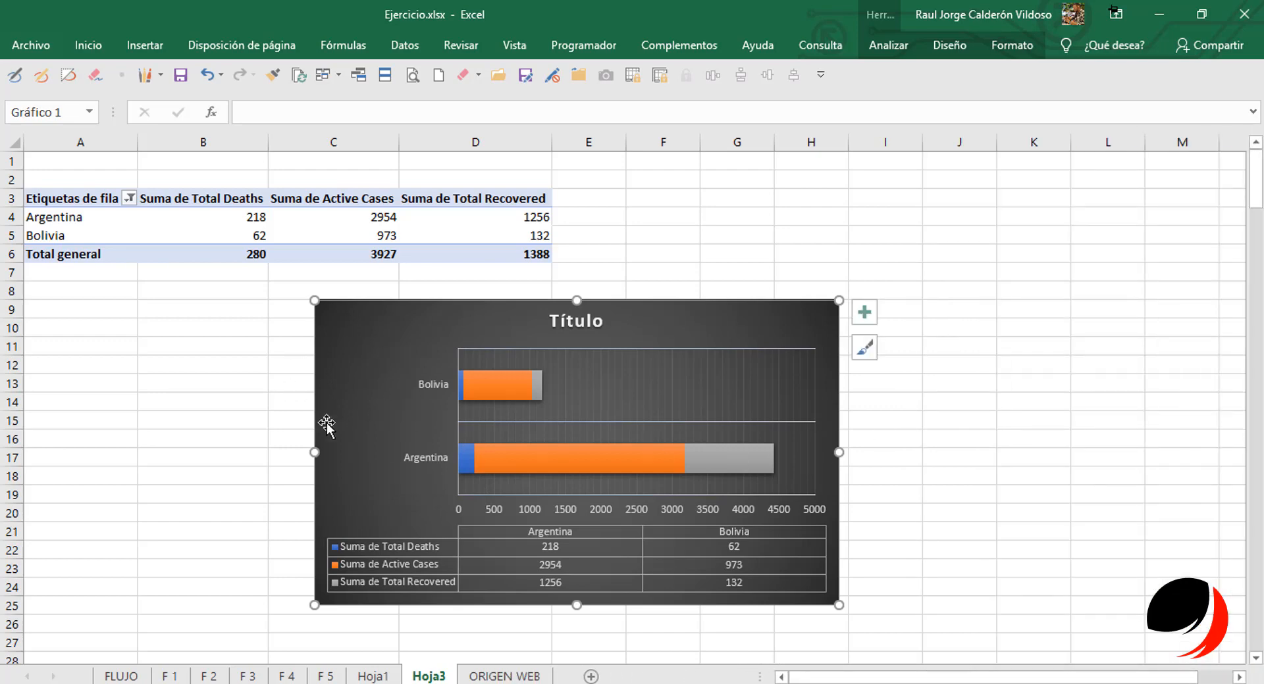
Move the pivot chart from Hoja3 to its own new chart sheet.
right_click(428, 676)
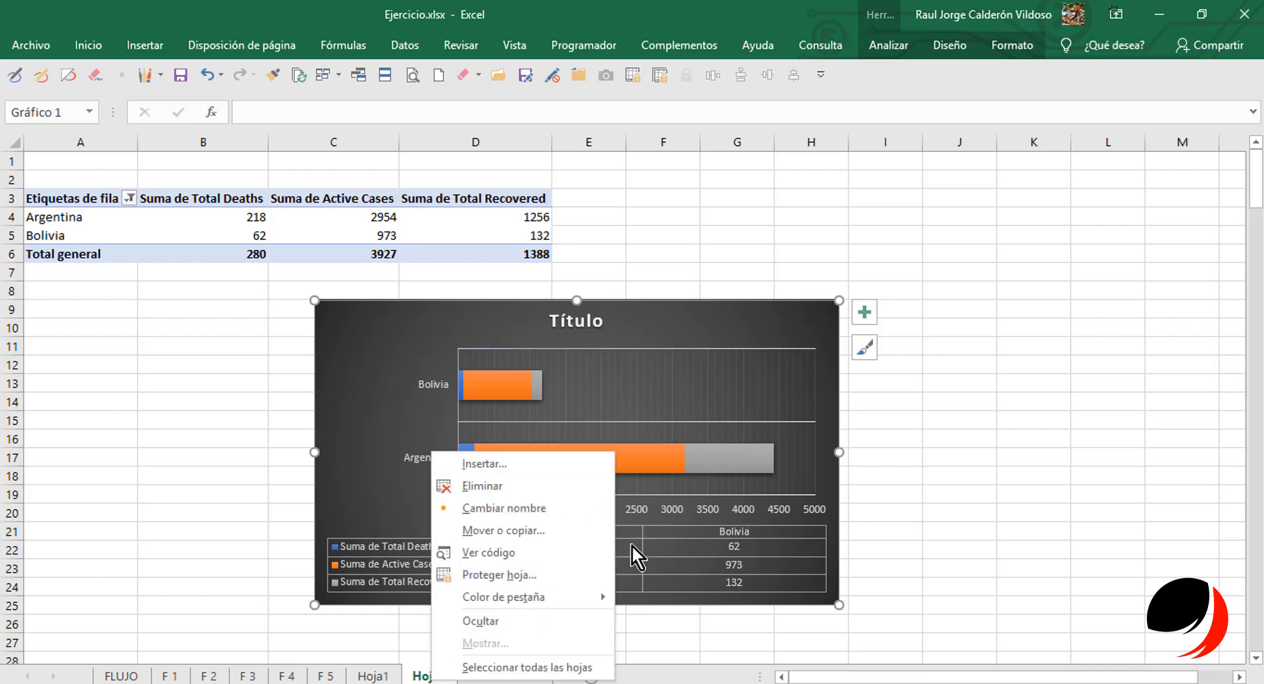
left_click(676, 223)
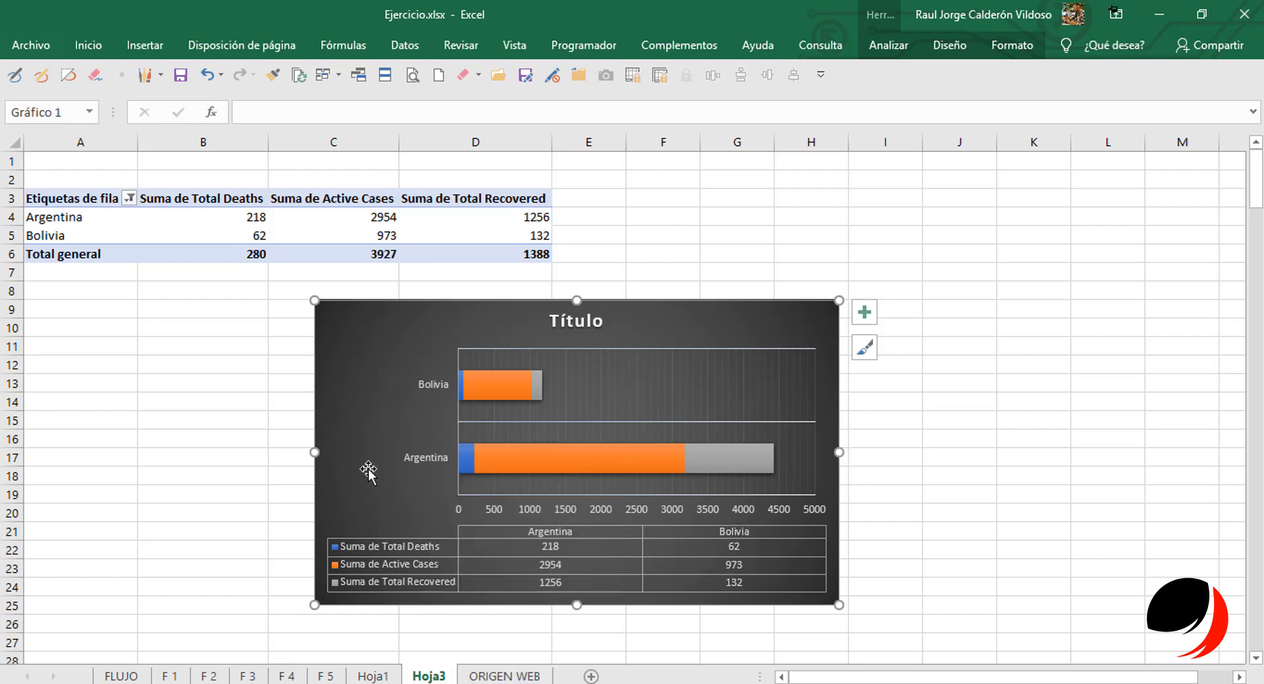
left_click(949, 44)
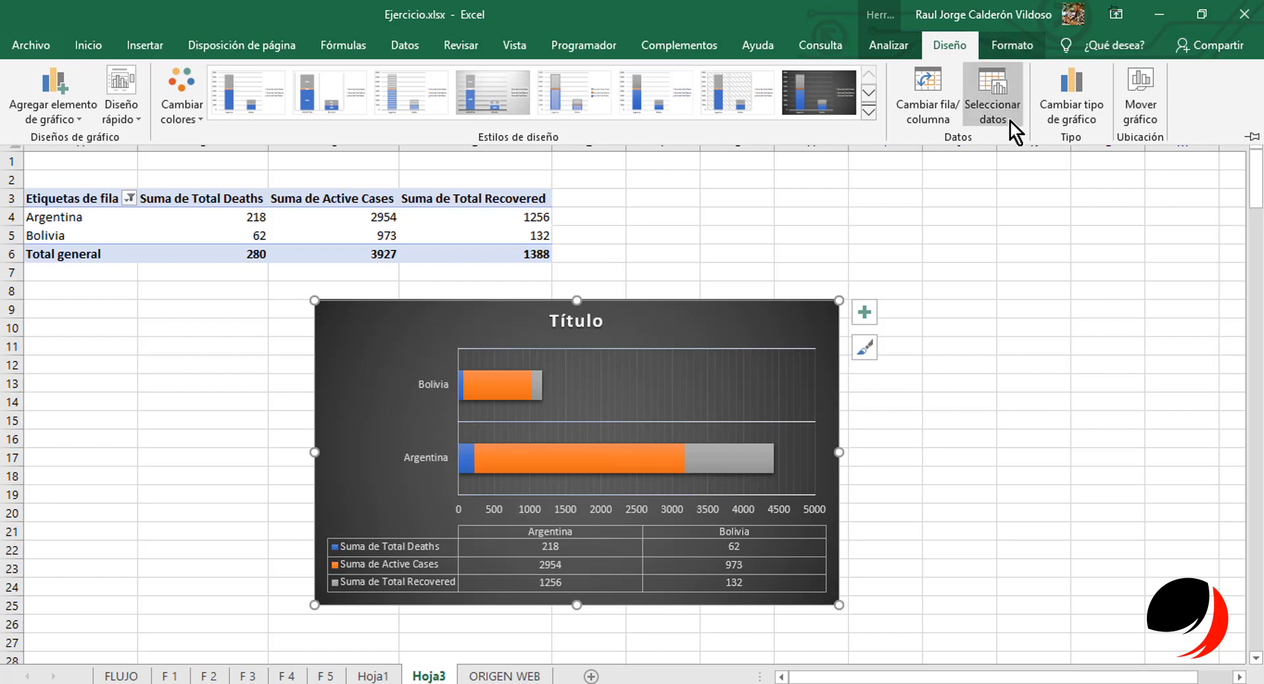
left_click(1132, 113)
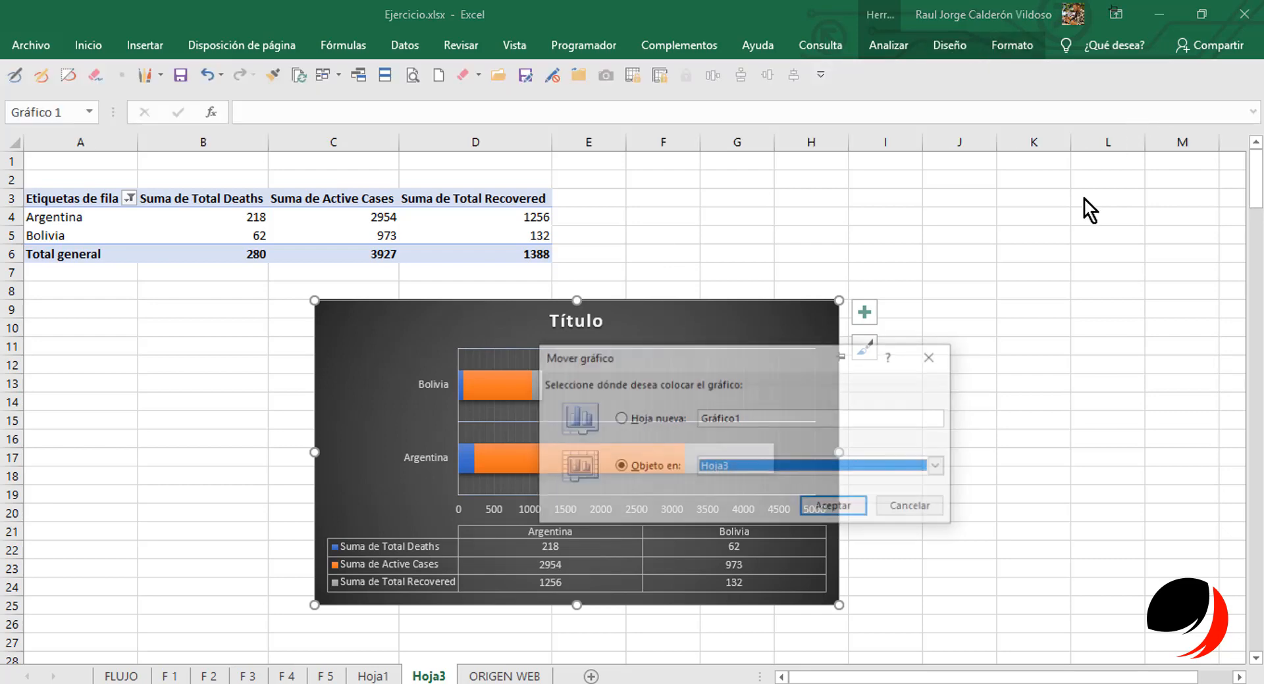
left_click(630, 417)
left_click(855, 508)
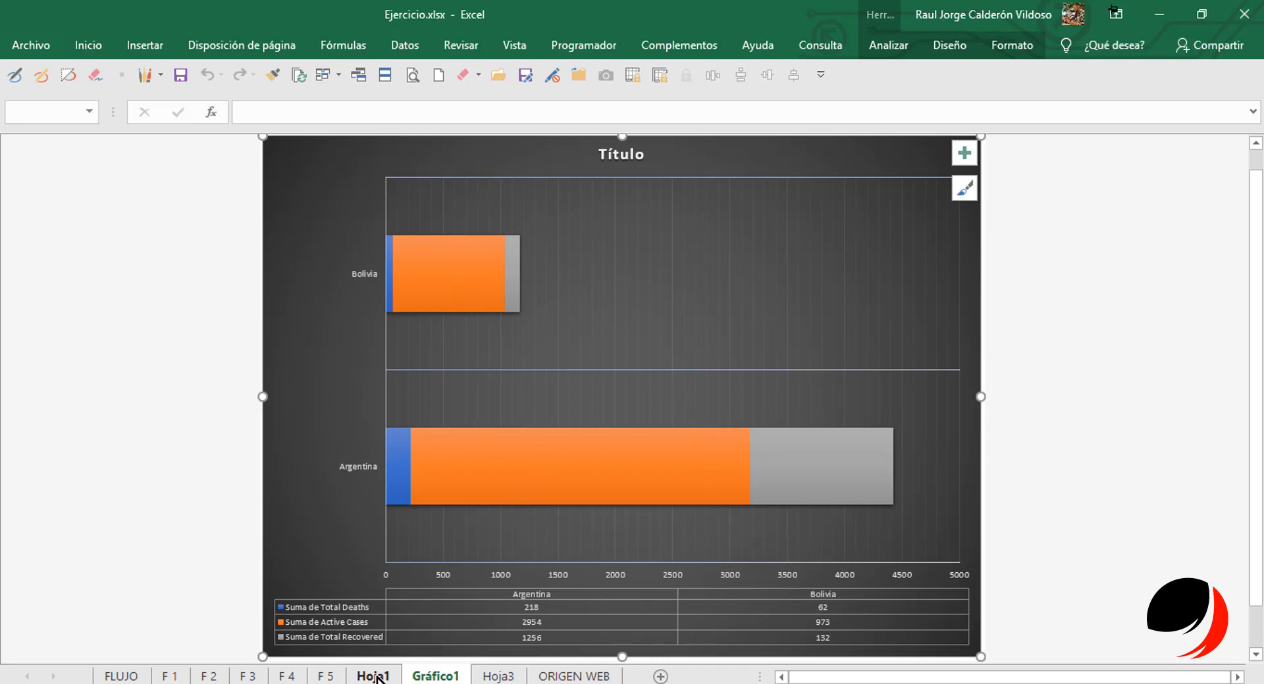
Add Aruba to the countries included in the row label filter of the Hoja3 pivot table.
left_click(487, 676)
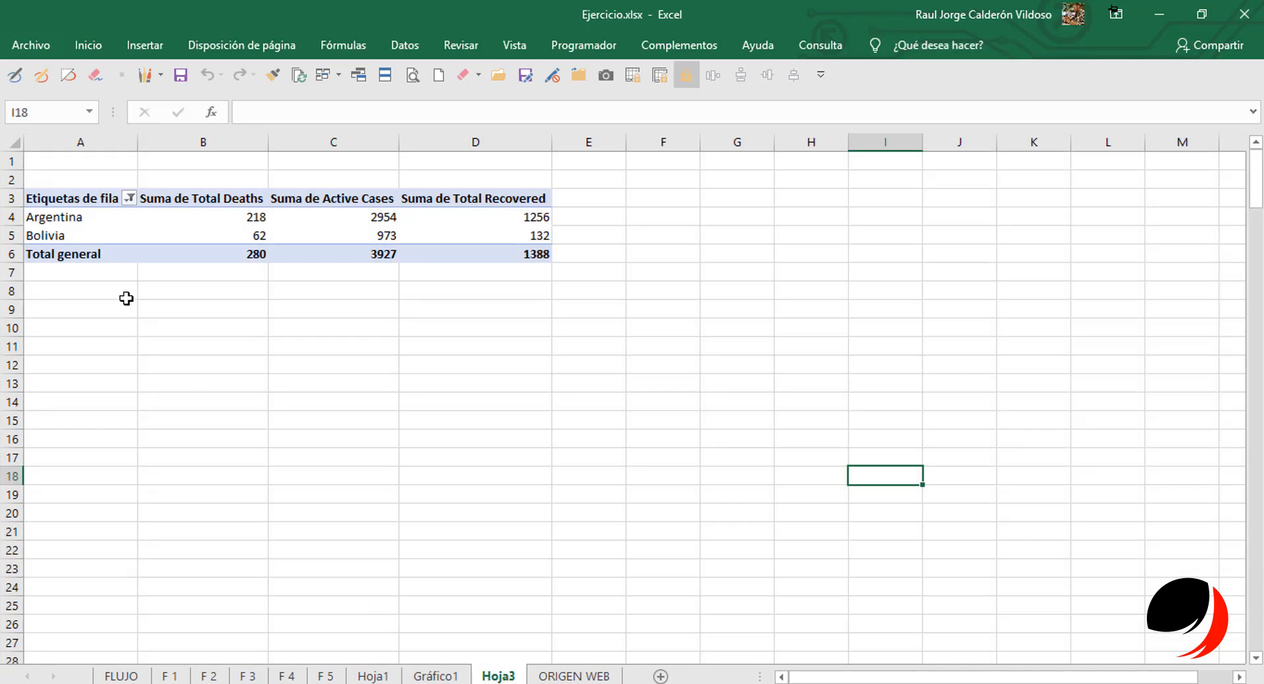
left_click(131, 197)
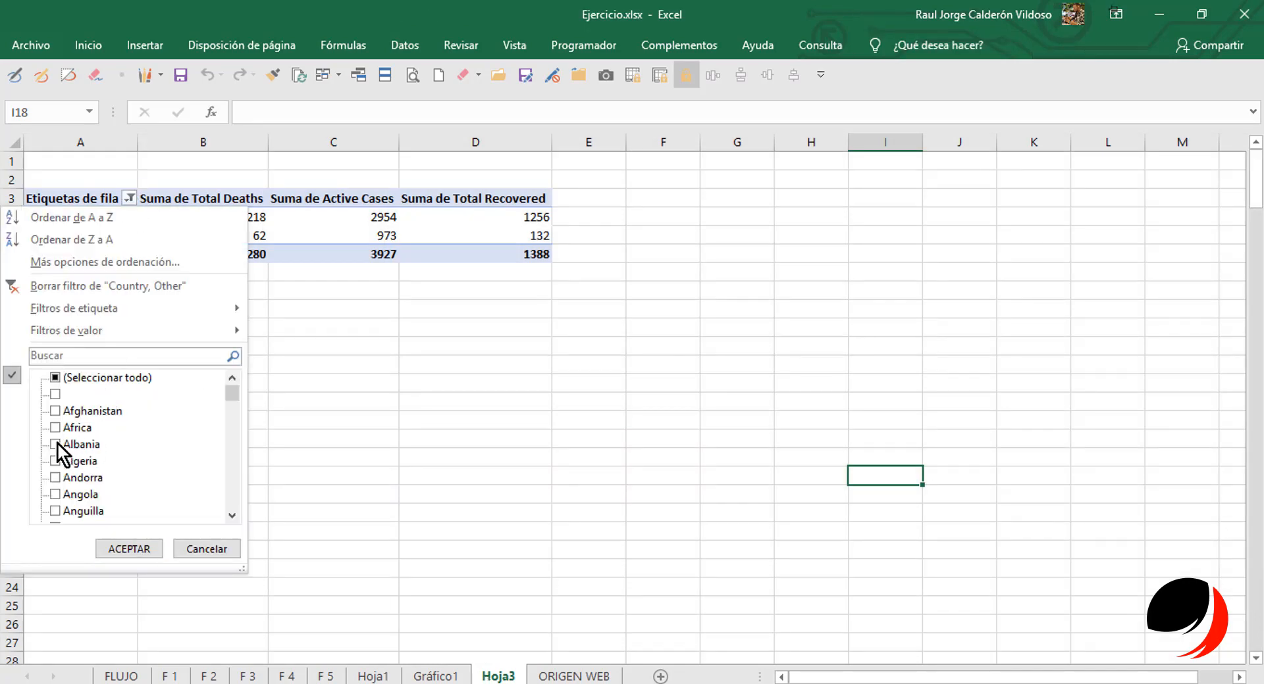
left_click(231, 514)
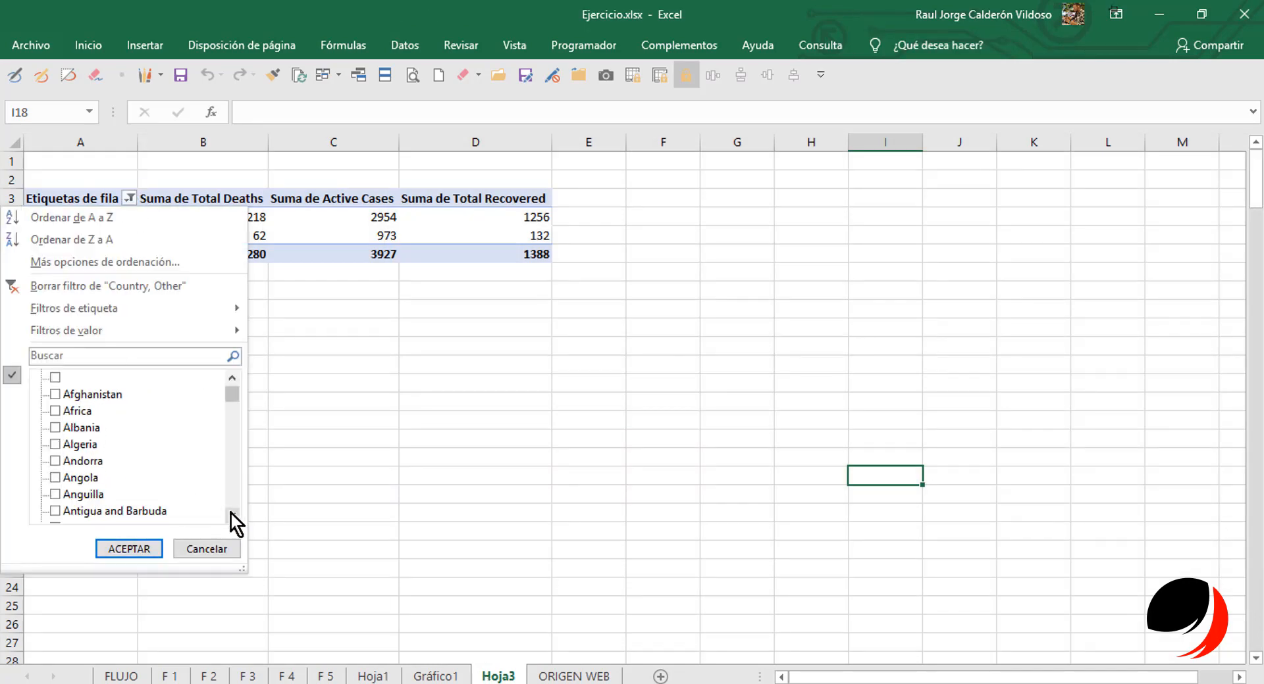
left_click(231, 515)
left_click(231, 515)
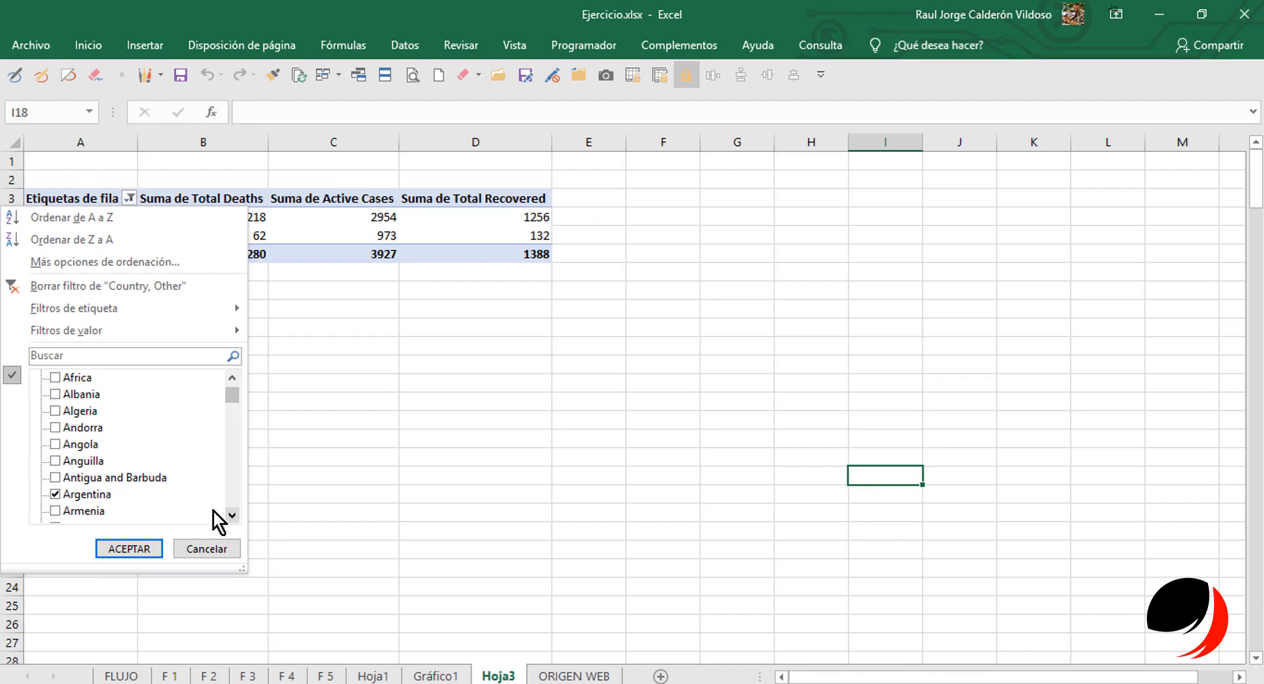
left_click(231, 514)
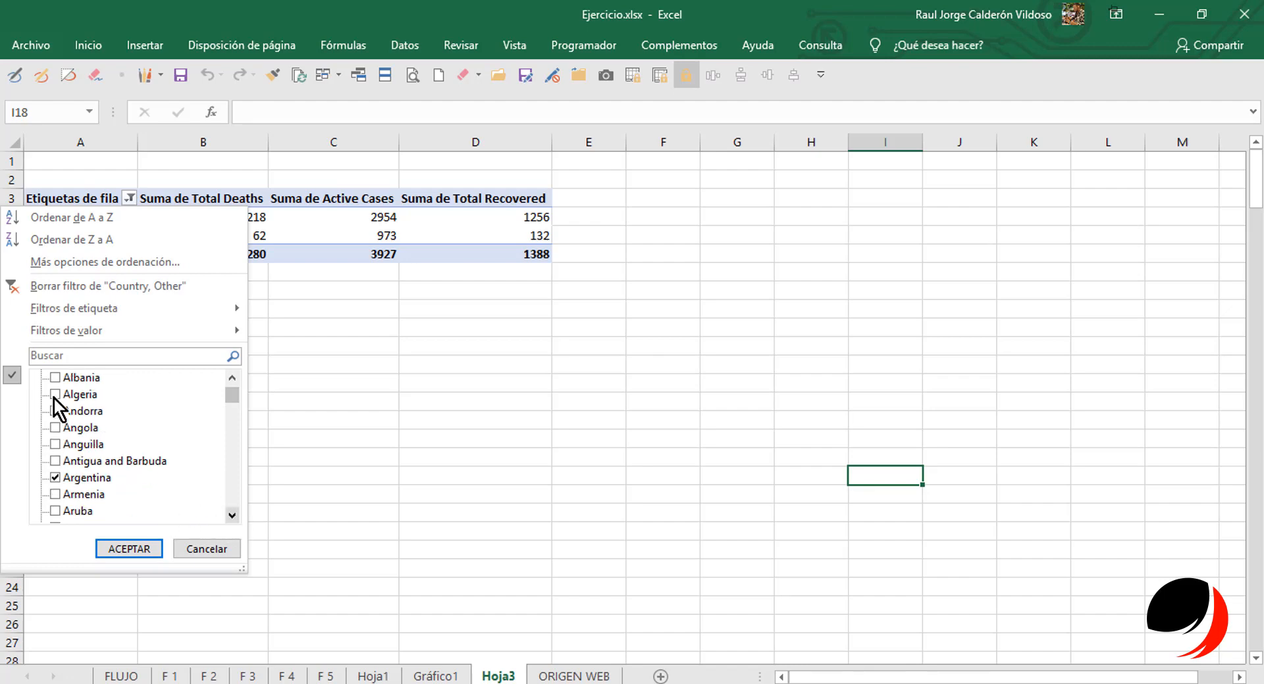
left_click(61, 510)
left_click(130, 548)
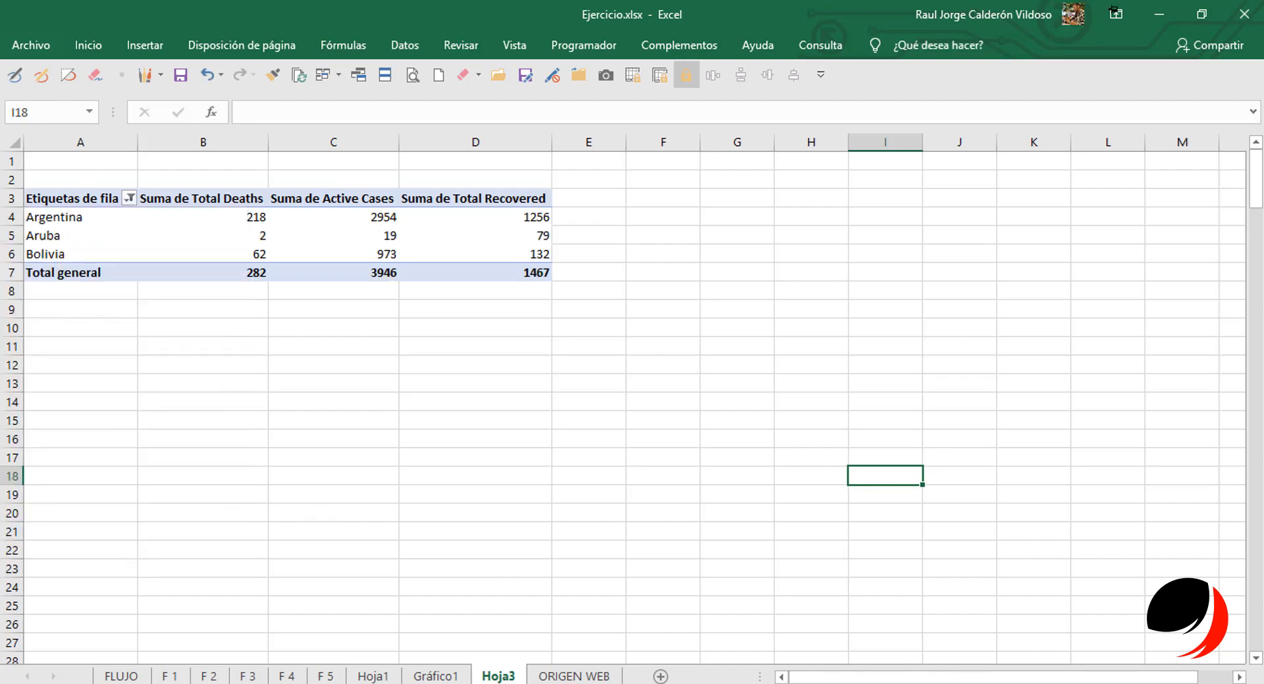
Compare the chart sheet with the ORIGEN WEB source table and the pivot table on Hoja3.
left_click(436, 677)
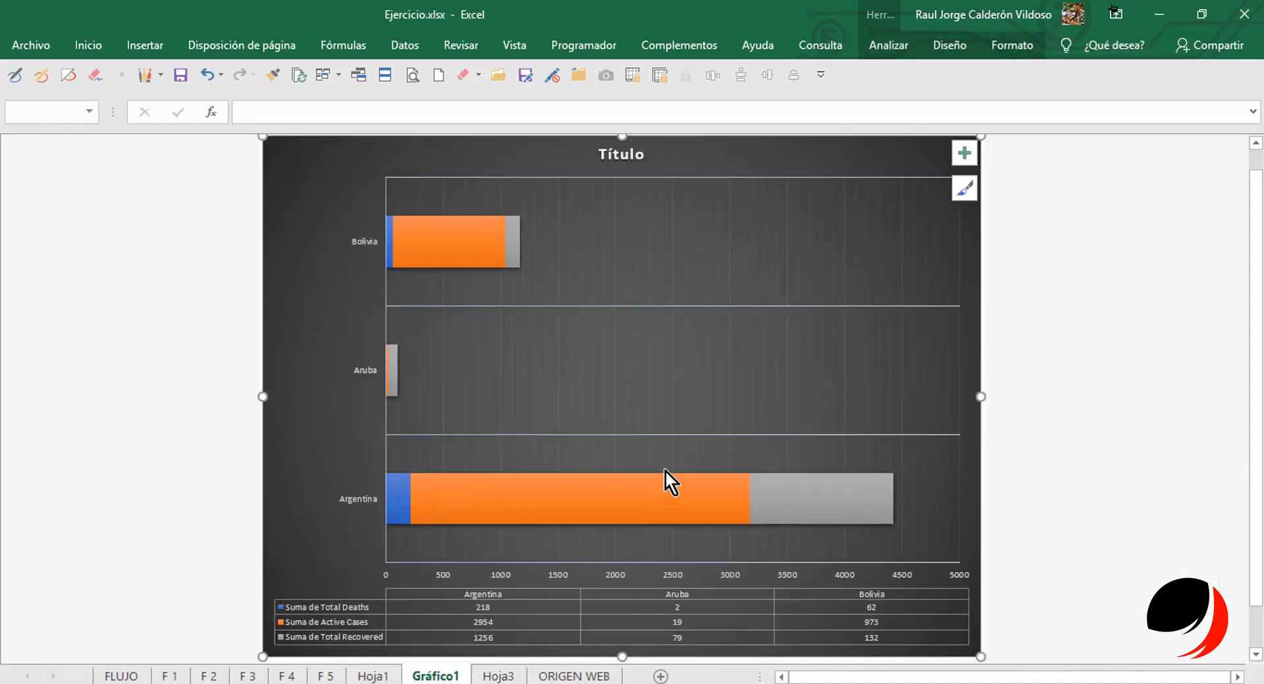
left_click(573, 676)
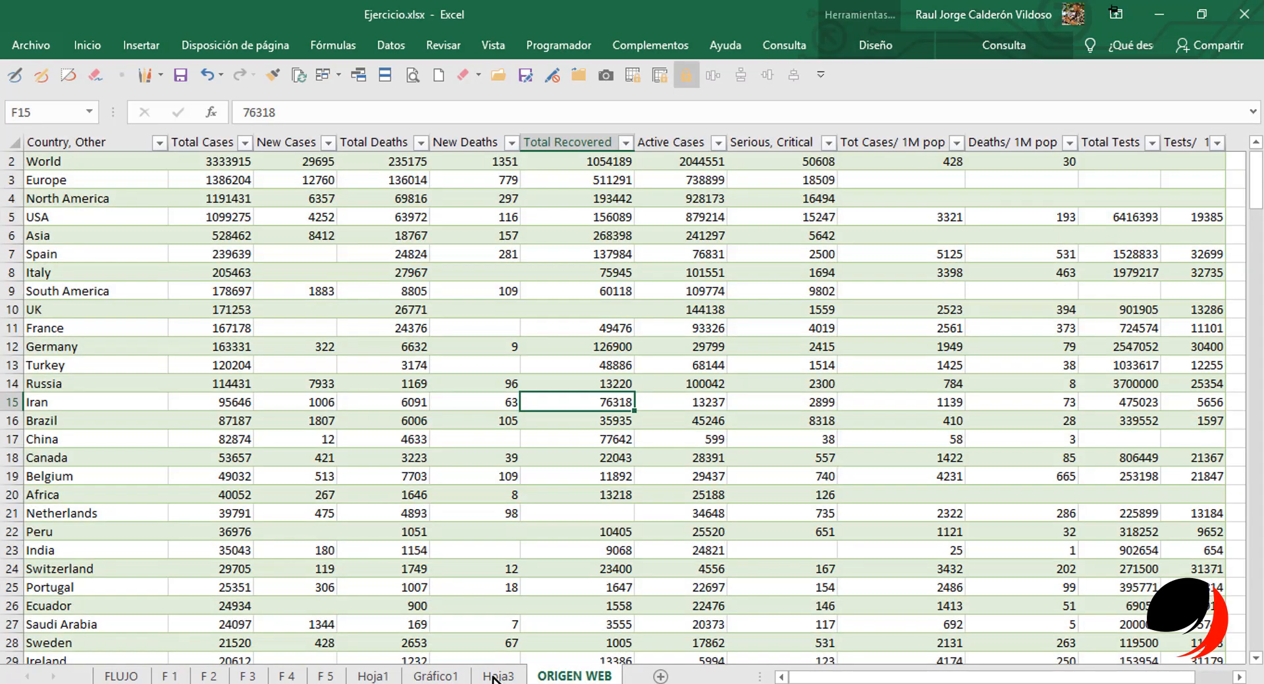
left_click(494, 677)
left_click(454, 676)
left_click(498, 677)
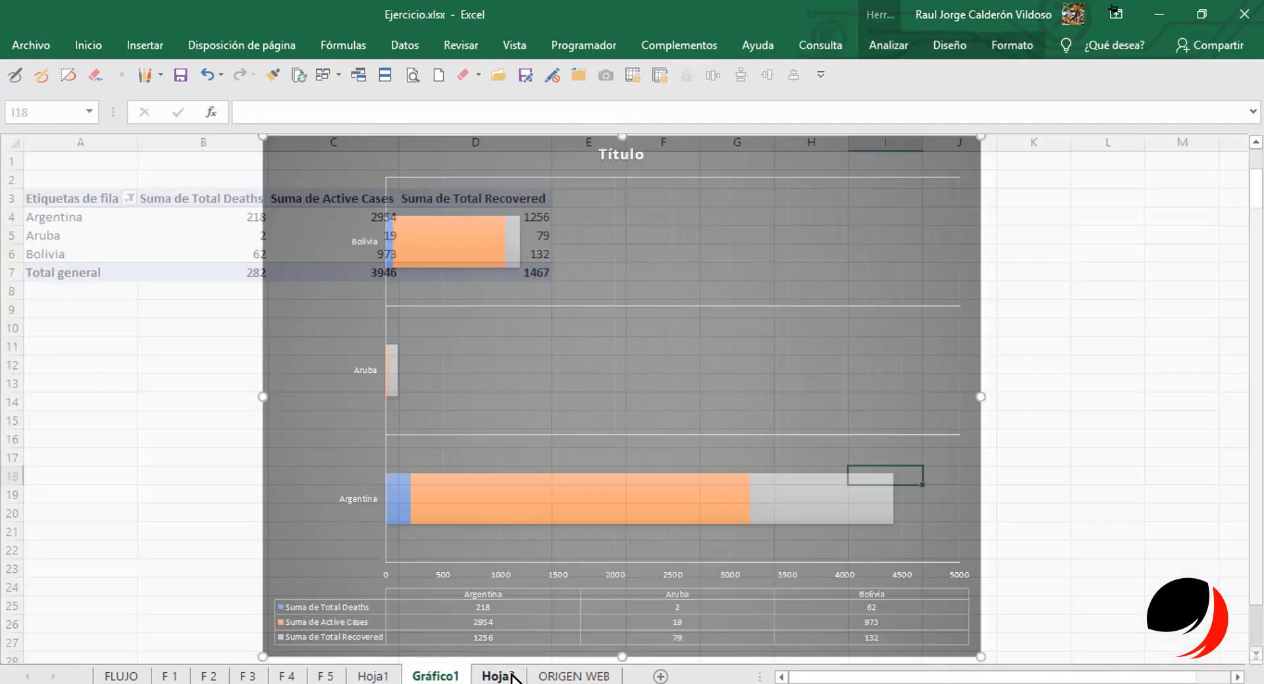
Rename the chart sheet Gráfico1 to G MRA.
left_click(446, 678)
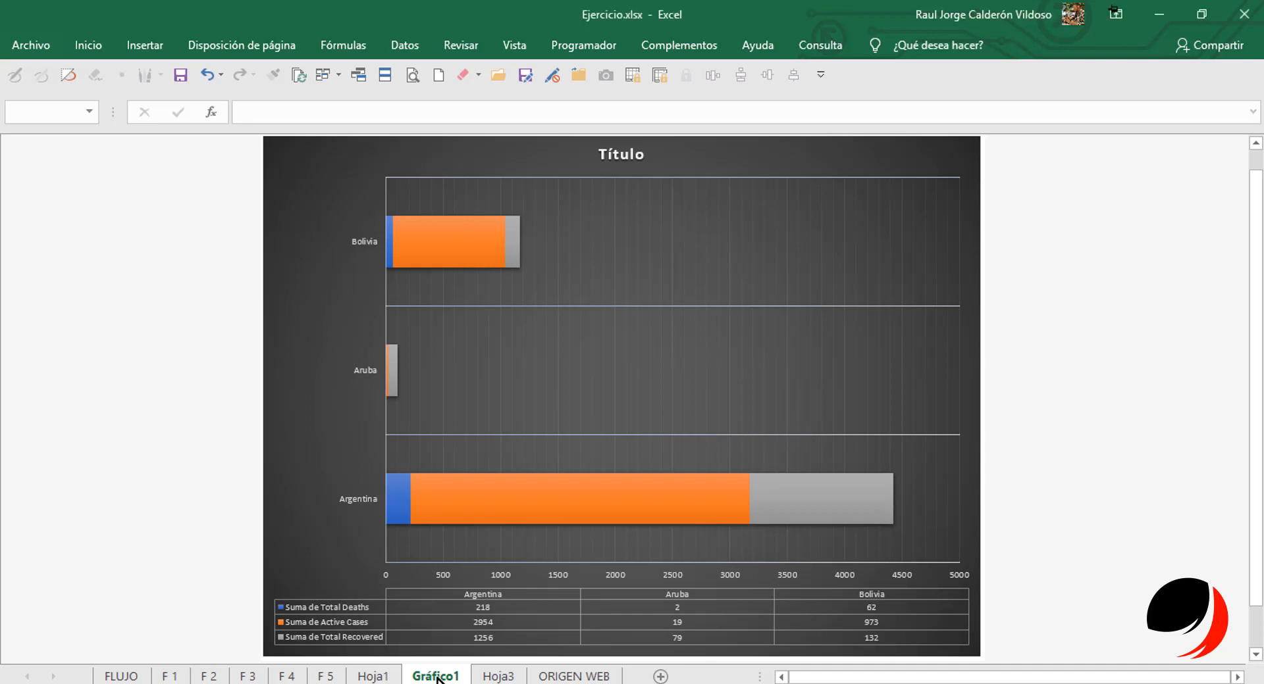
double_click(437, 677)
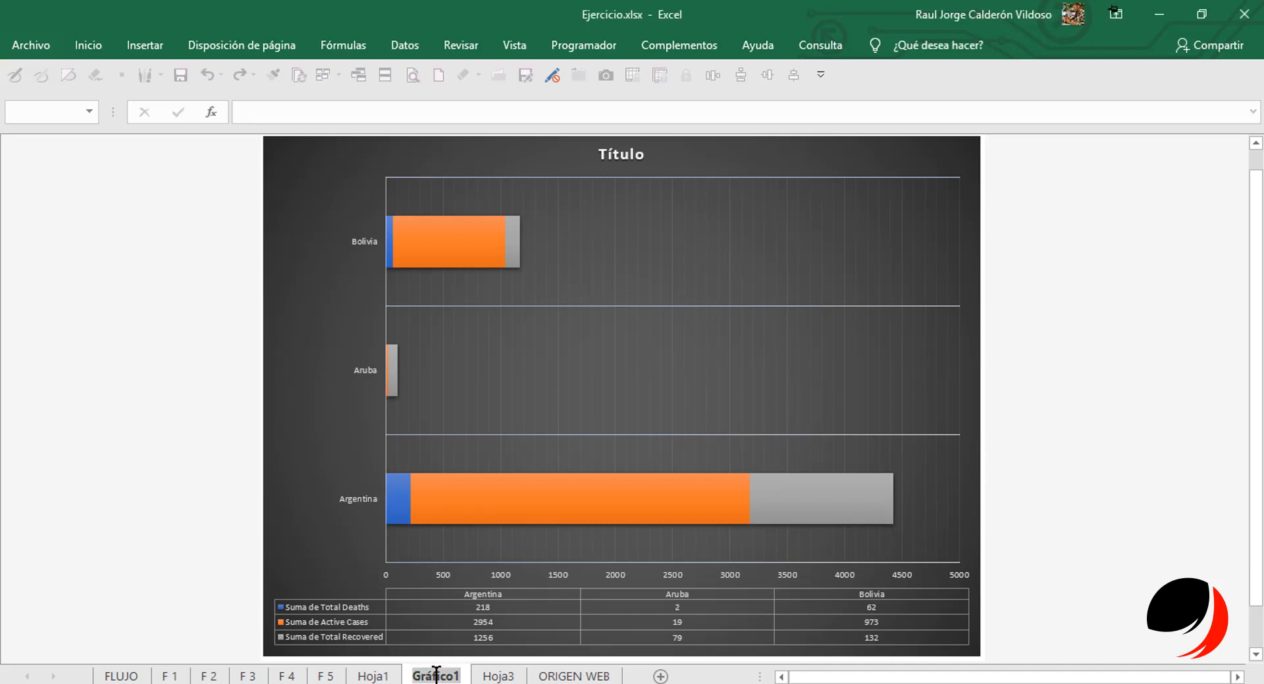
type("G")
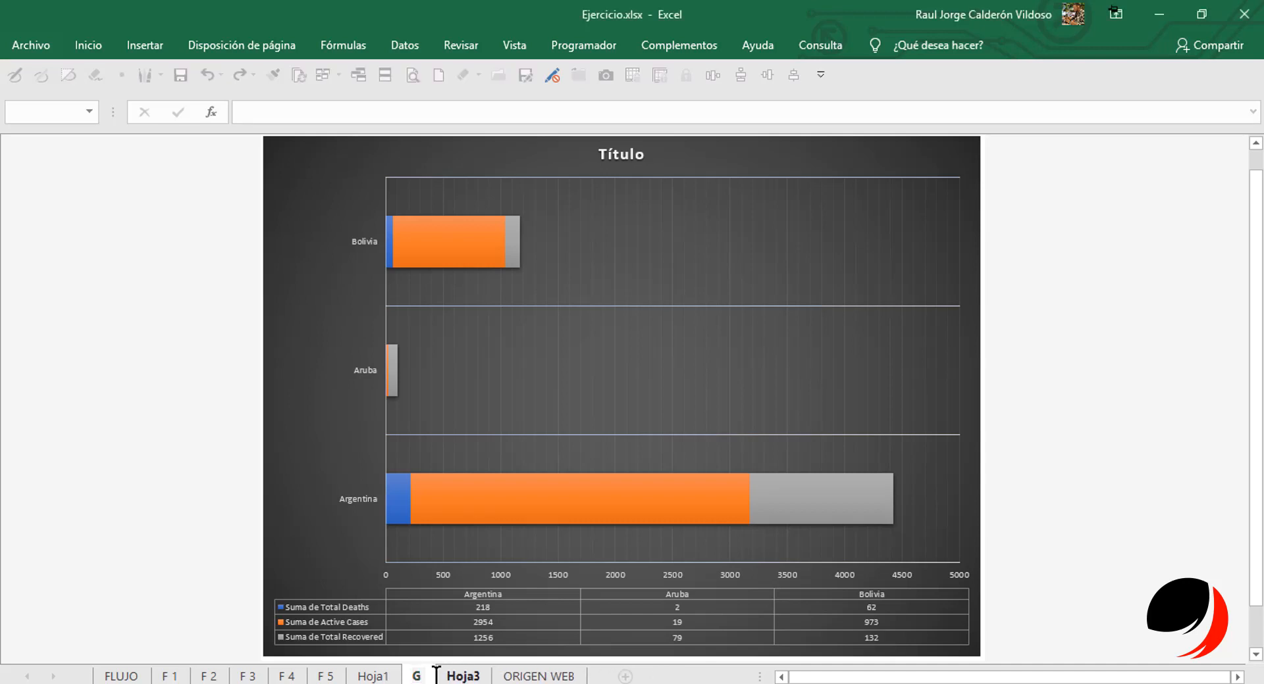
type(" MRA")
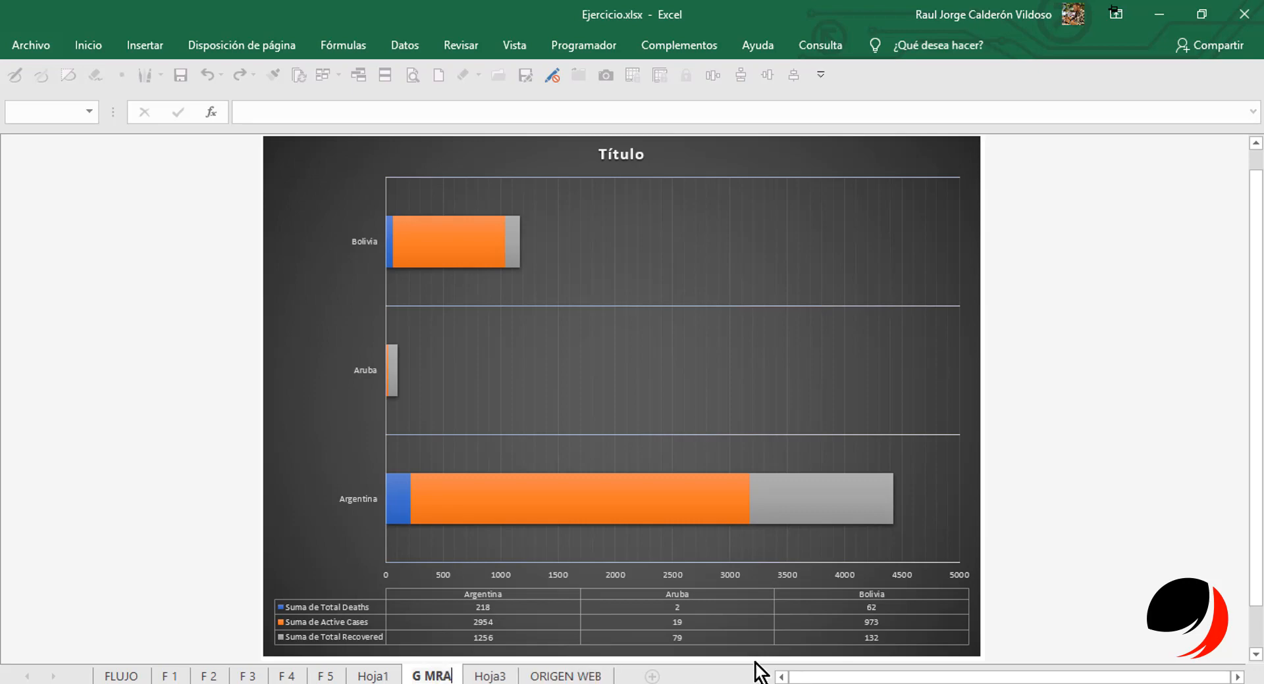
Rename the pivot table sheet Hoja3 to T MRA.
left_click(494, 677)
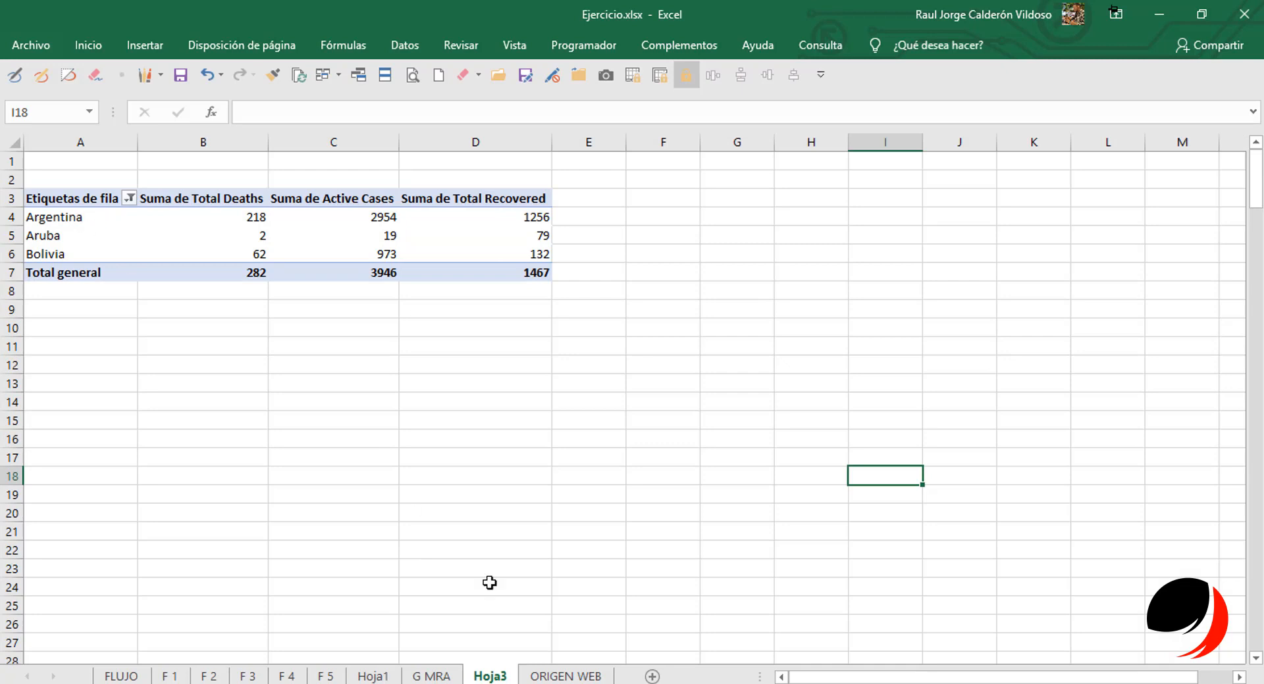
double_click(487, 677)
type("T MR")
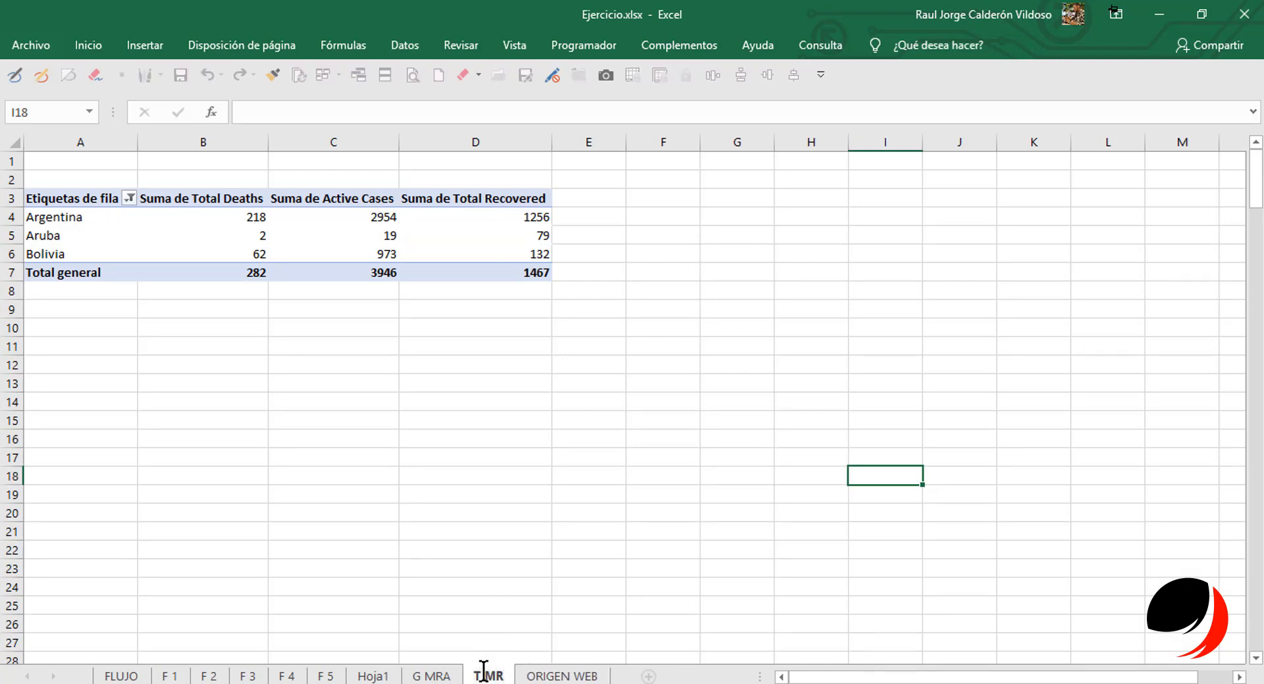
type("A")
key("Return")
left_click(353, 471)
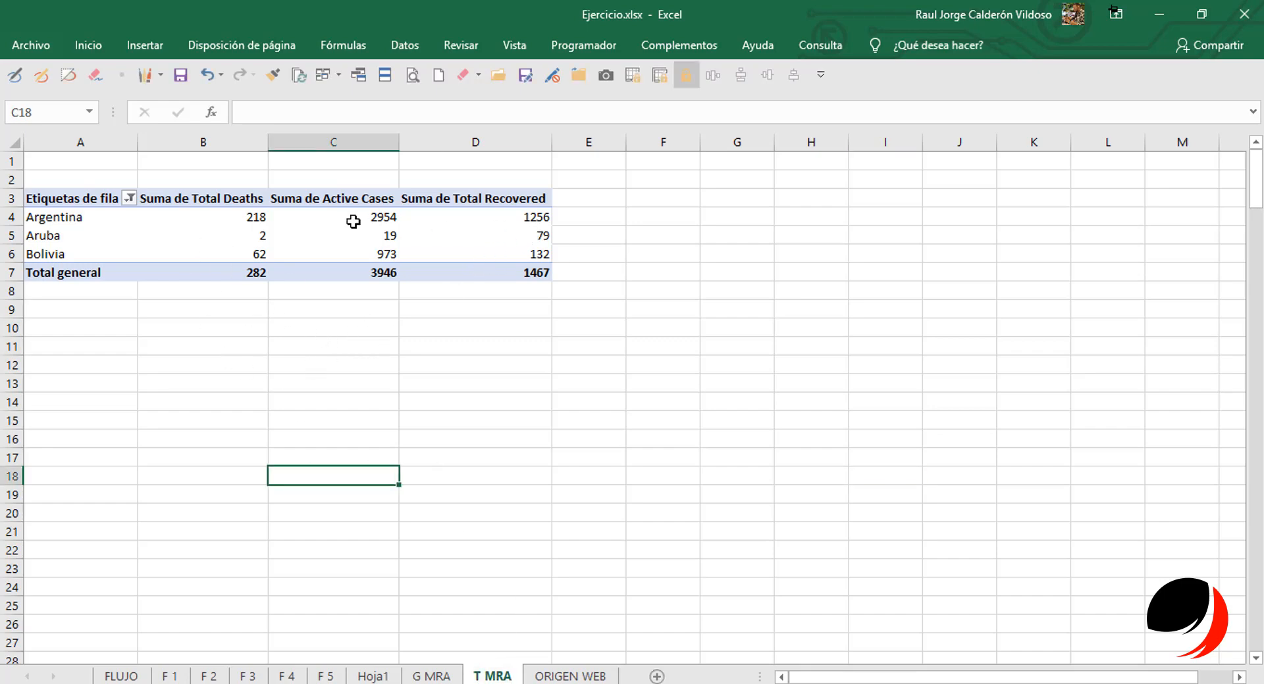
Insert a pivot chart from the ORIGEN WEB table, placing it with its pivot table on a new worksheet.
left_click(372, 677)
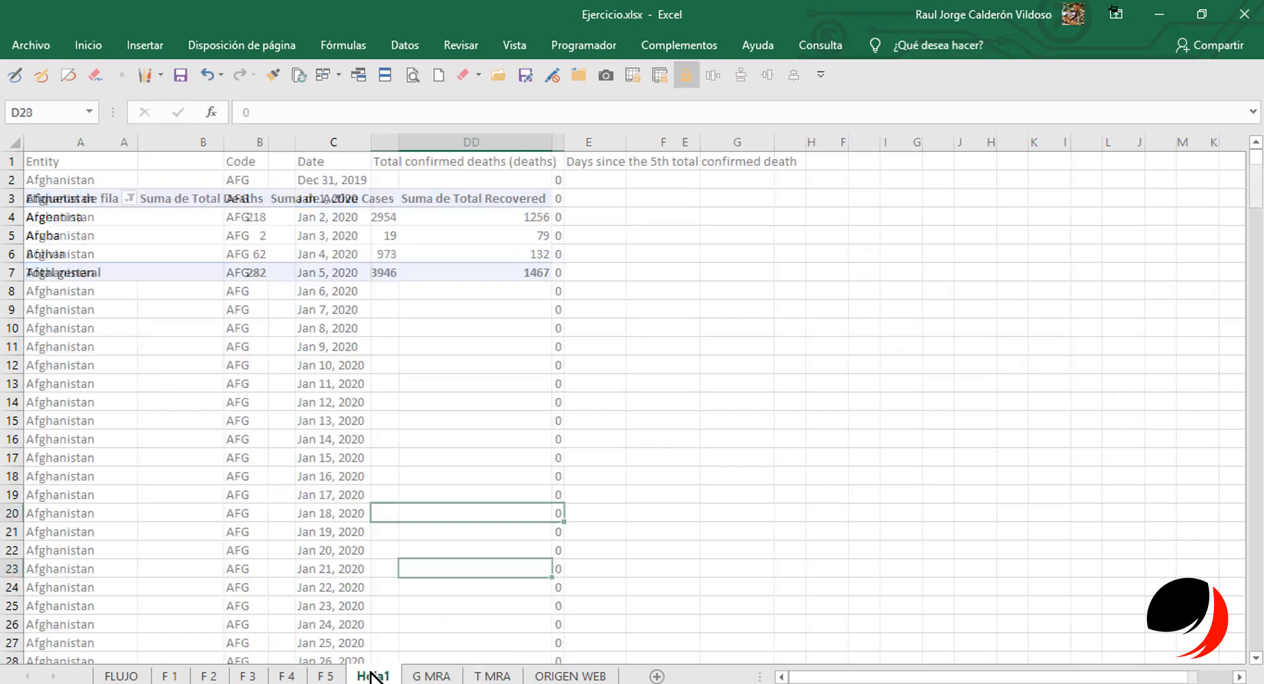
left_click(553, 678)
left_click(442, 364)
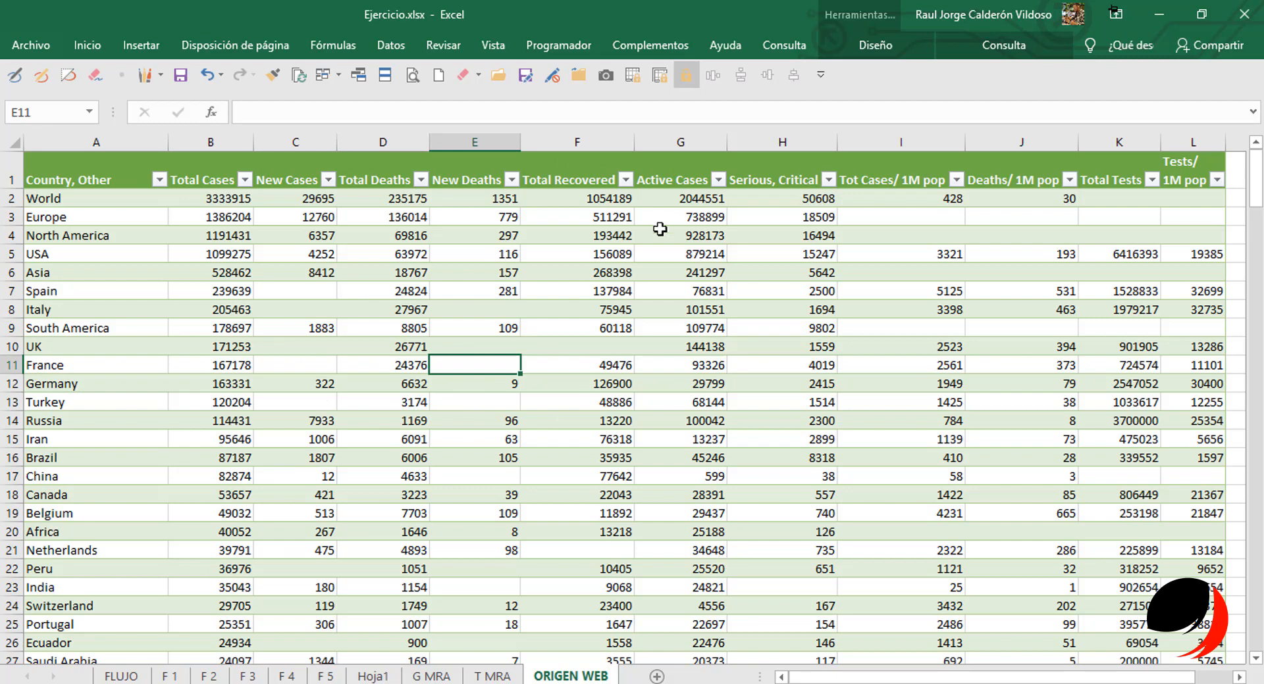
left_click(562, 339)
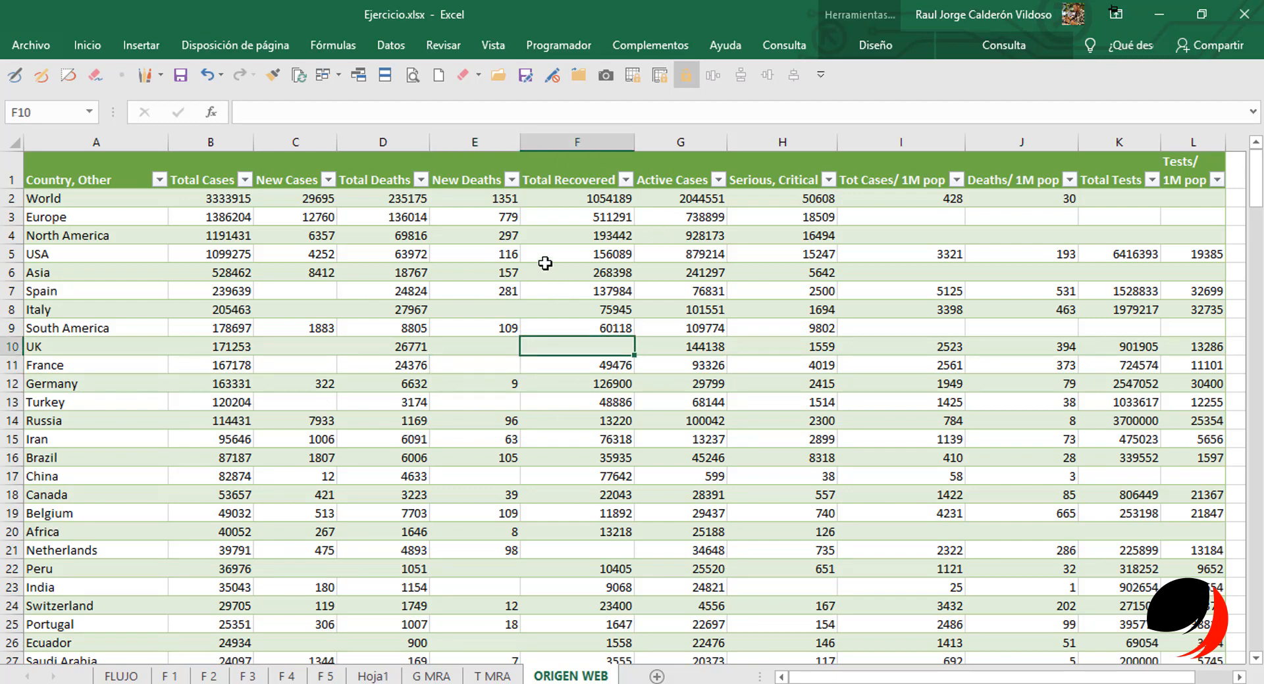
left_click(513, 283)
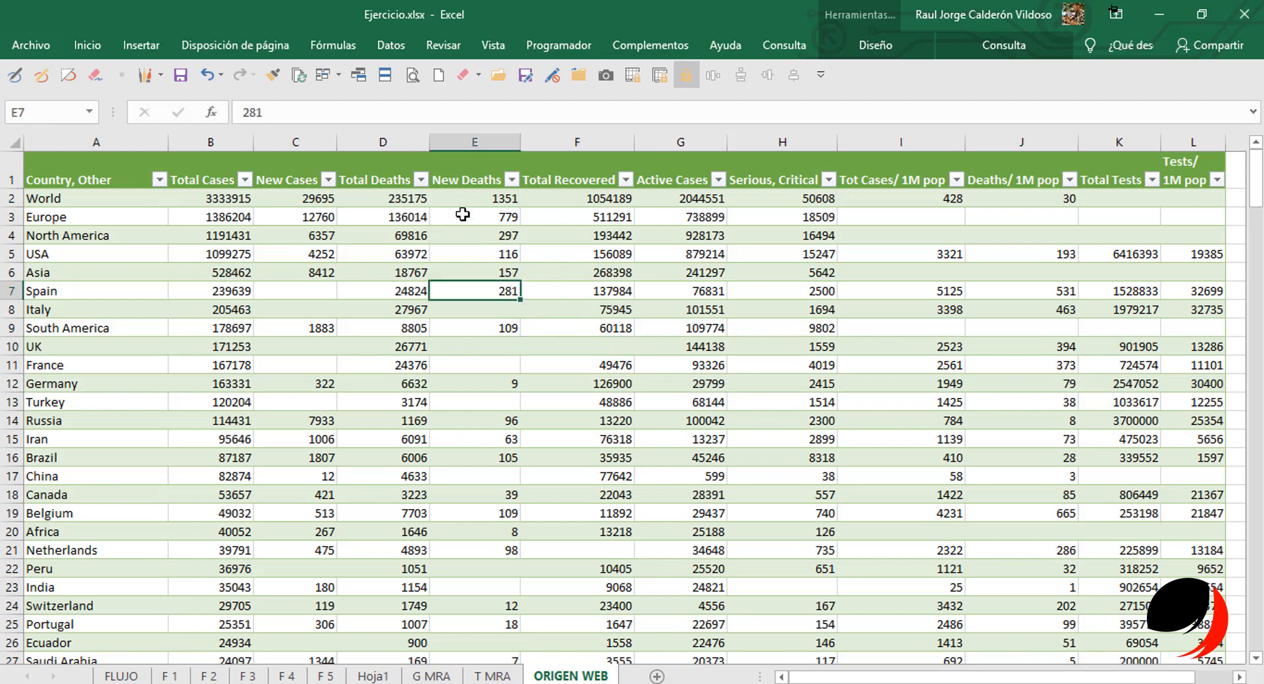
left_click(506, 272)
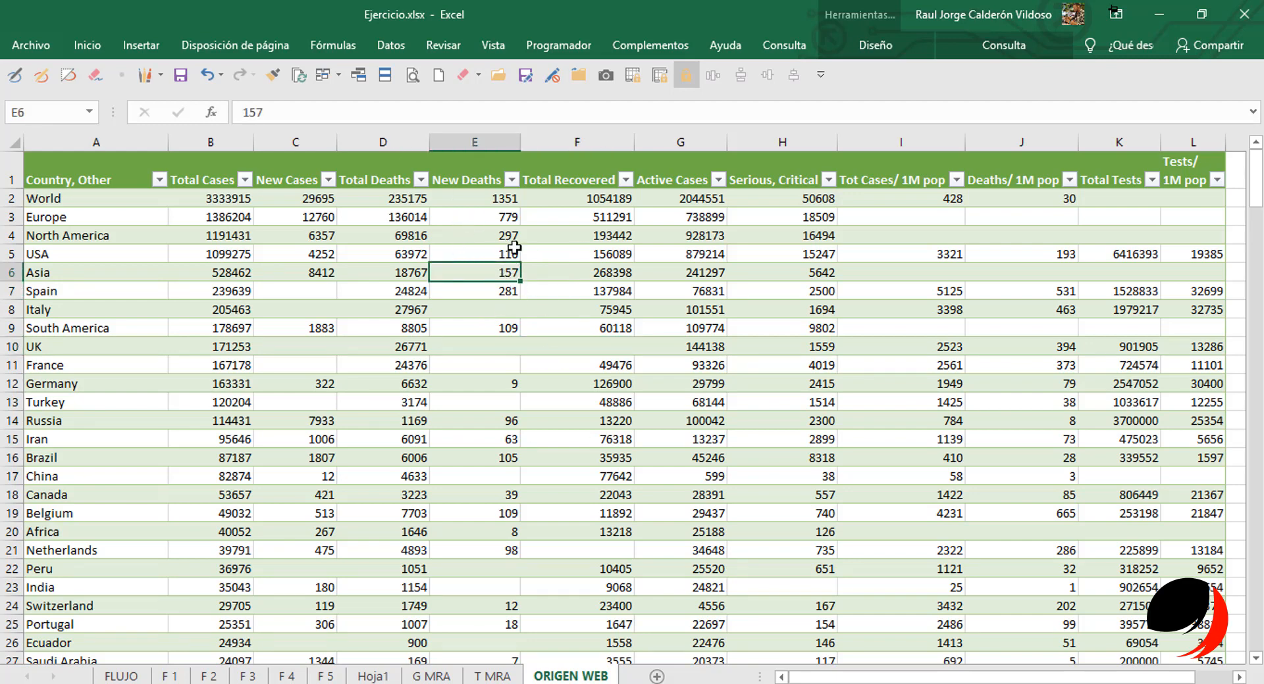
left_click(156, 47)
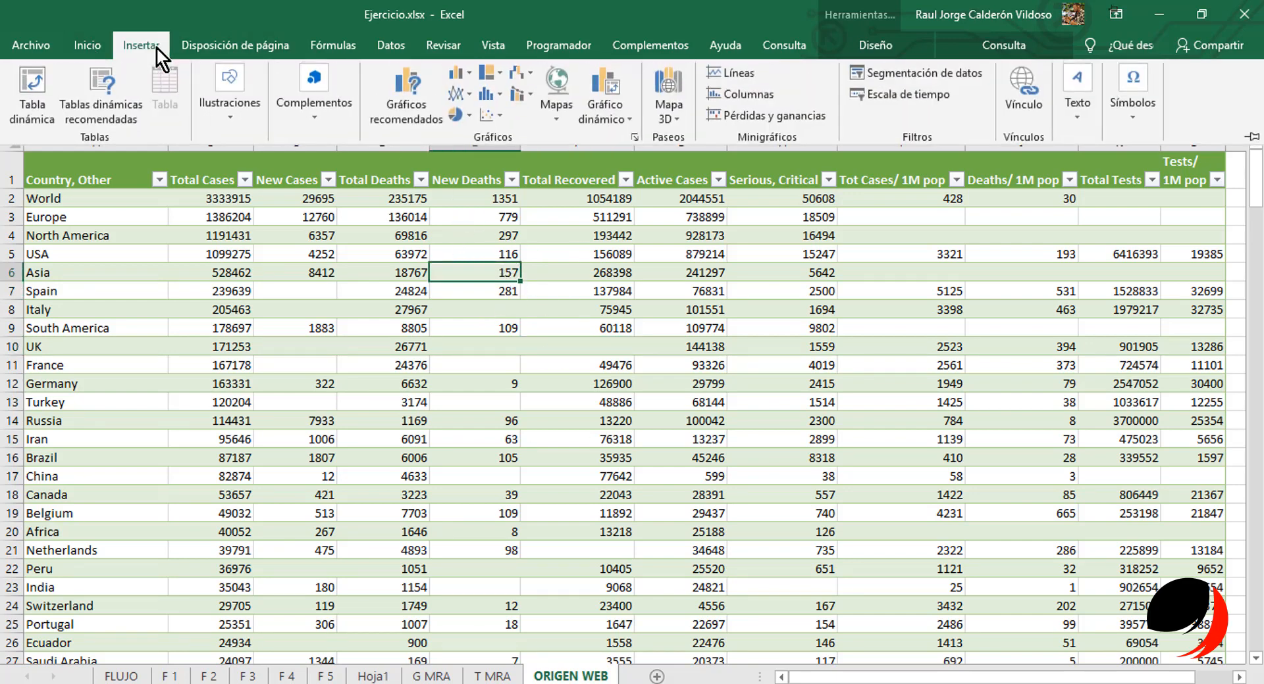
left_click(626, 122)
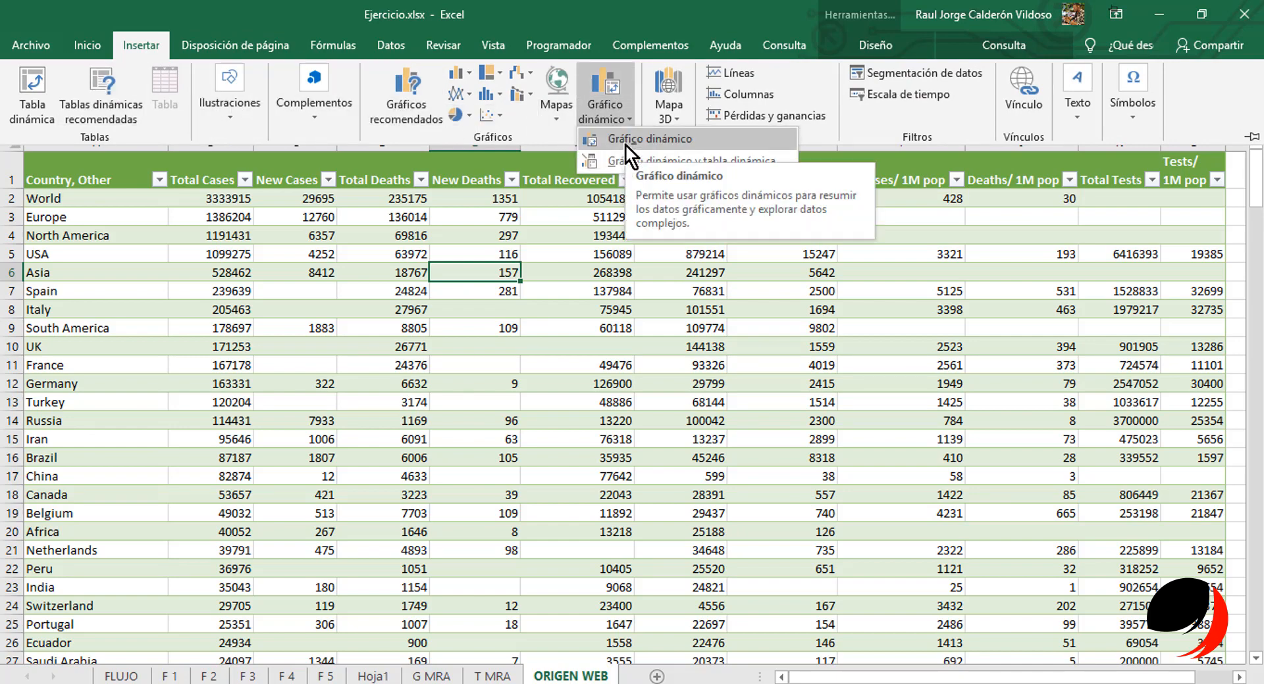
left_click(625, 143)
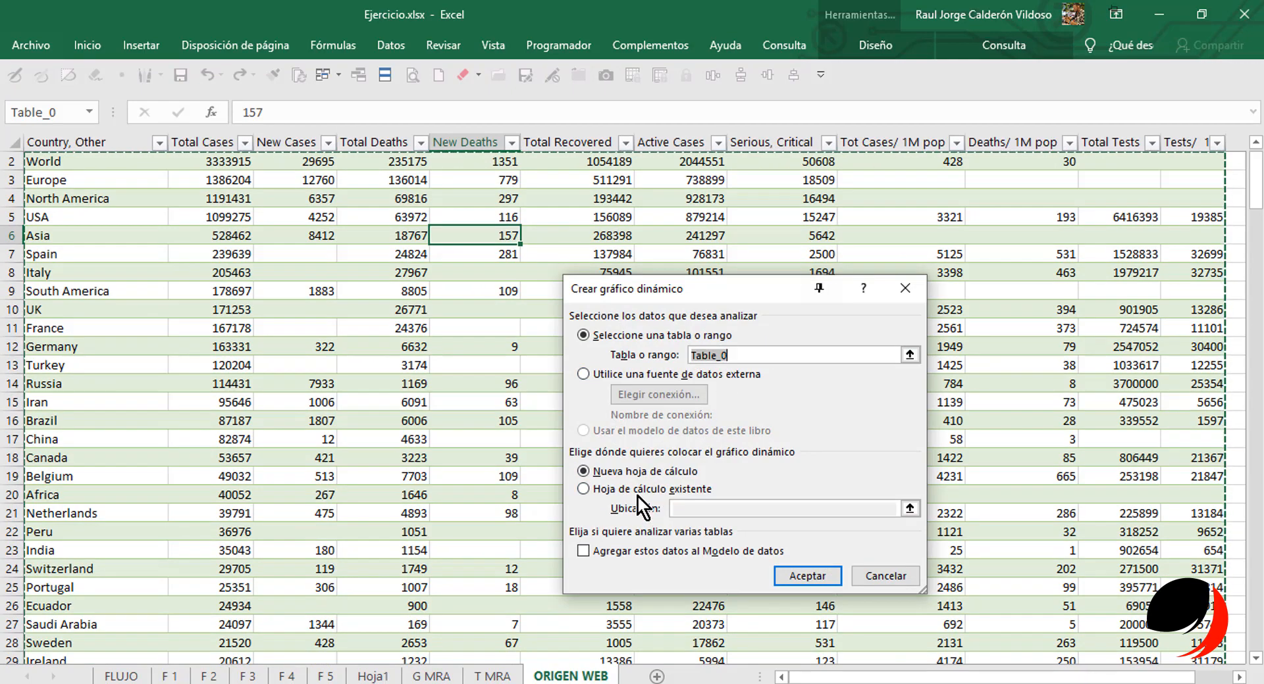
left_click(790, 568)
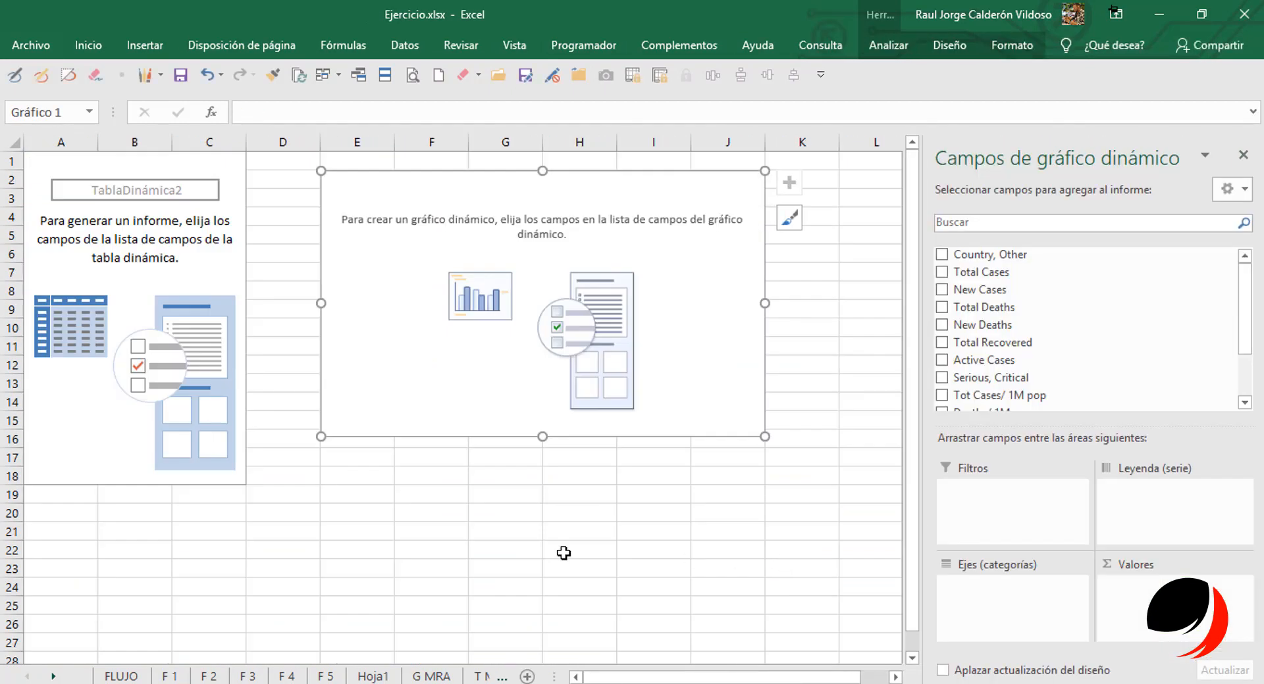
Switch to the COVID-19a.xlsx workbook and examine the charts on the M1M and C1M sheets.
left_click(177, 249)
left_click(468, 404)
left_click(160, 241)
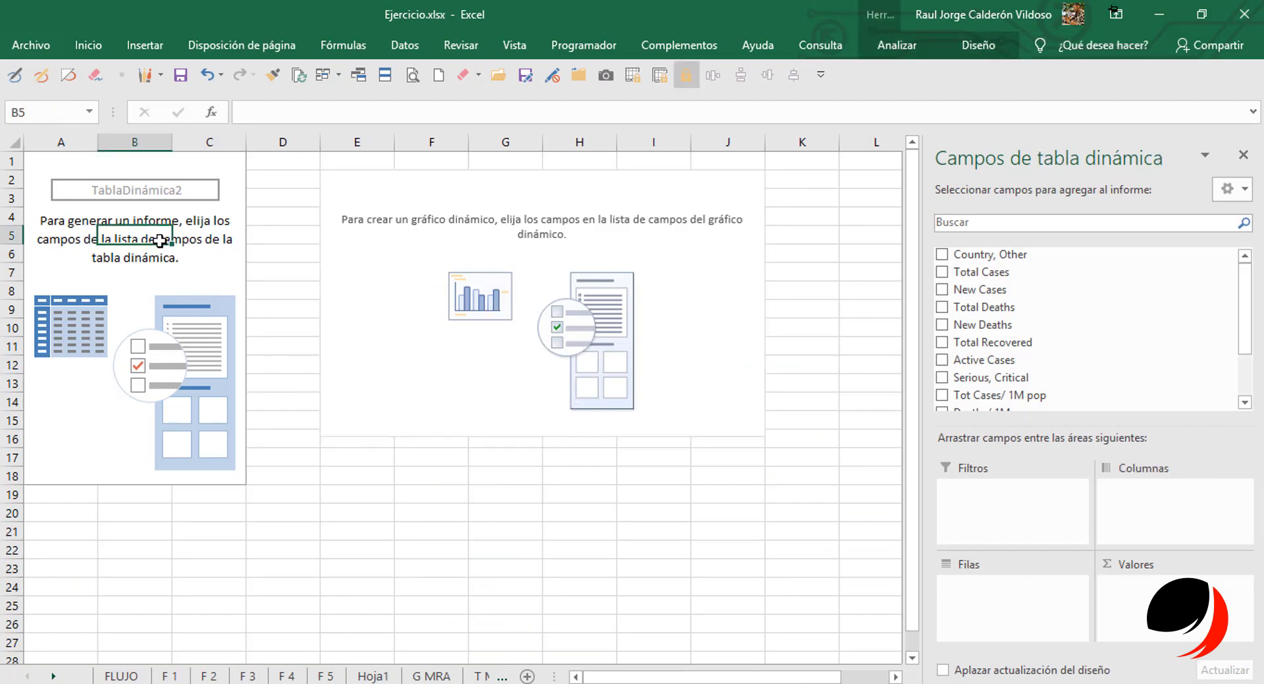
key("alt+Tab")
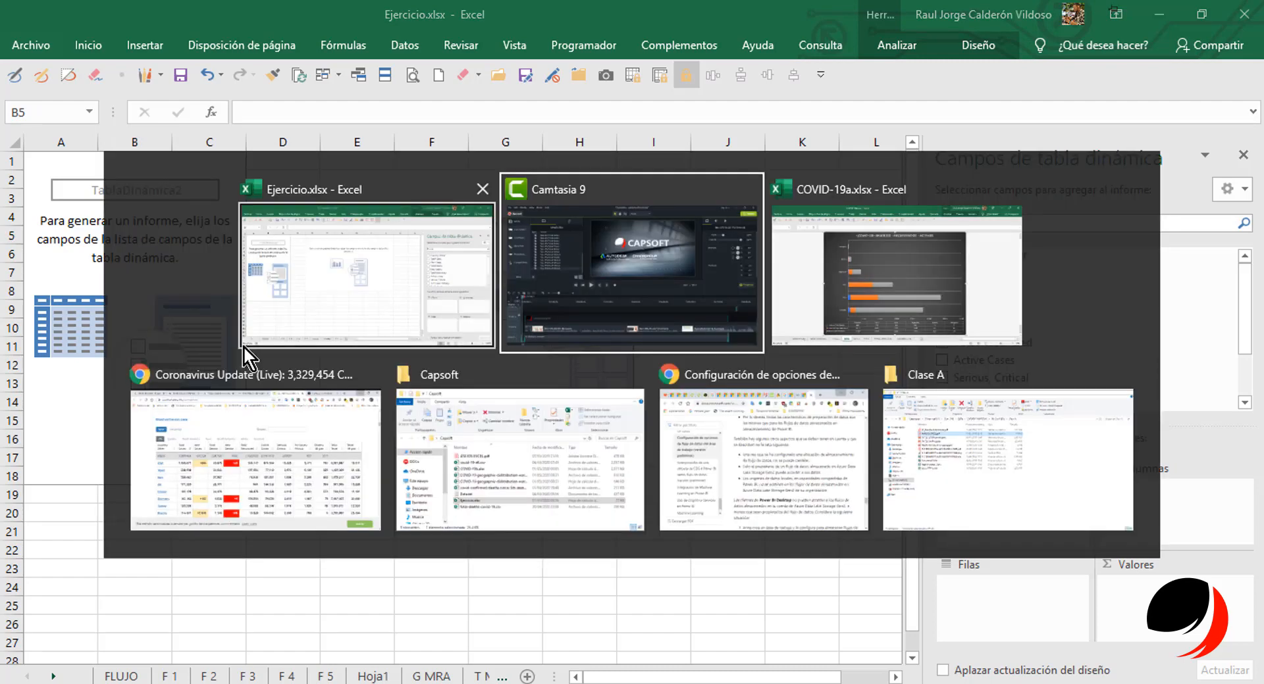
left_click(897, 283)
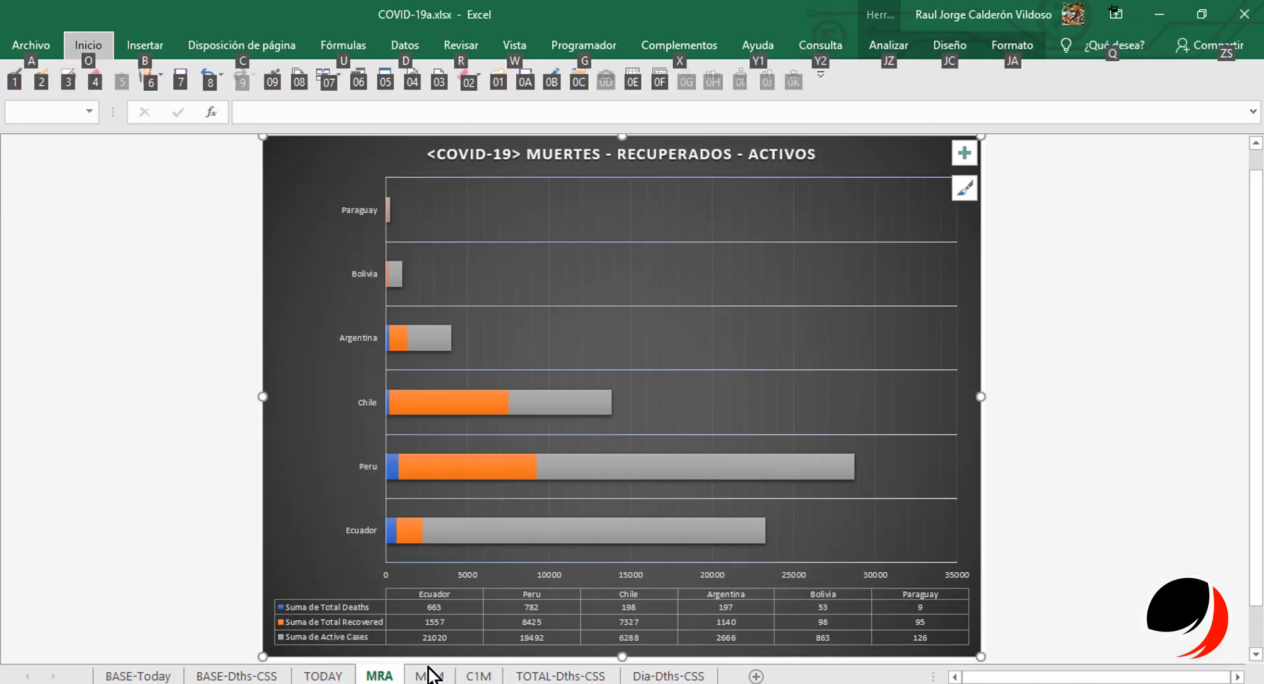
left_click(430, 674)
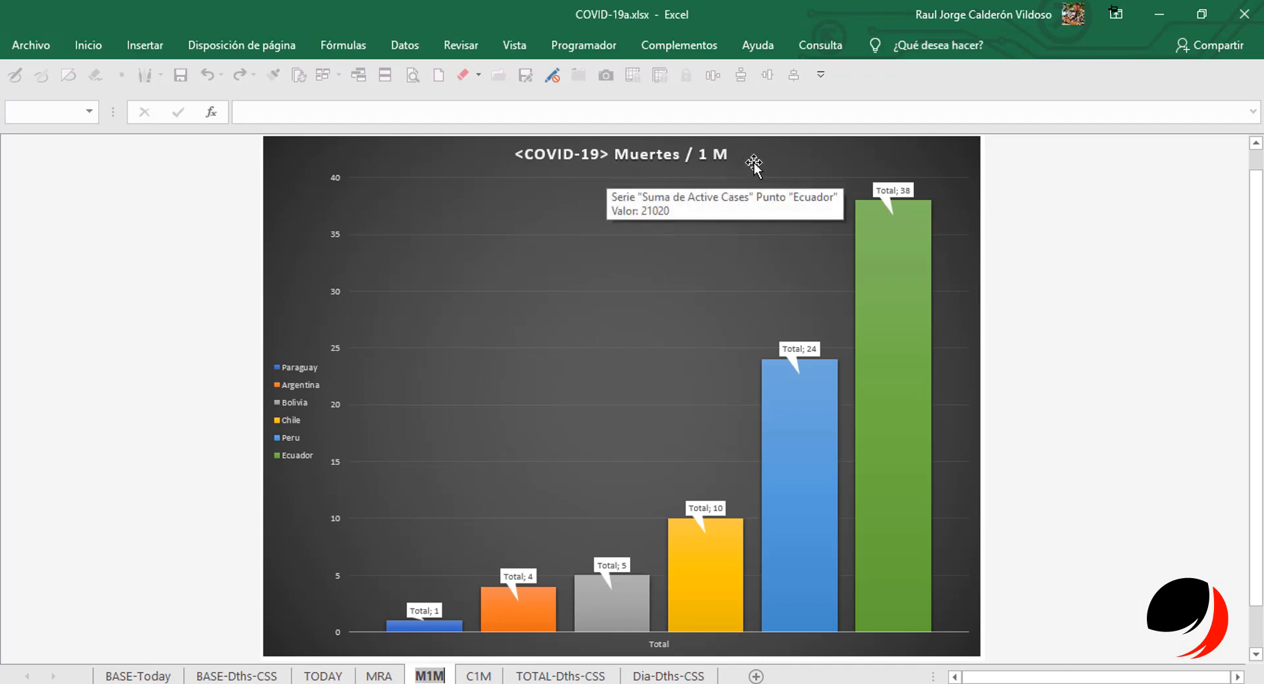
key("alt+Tab")
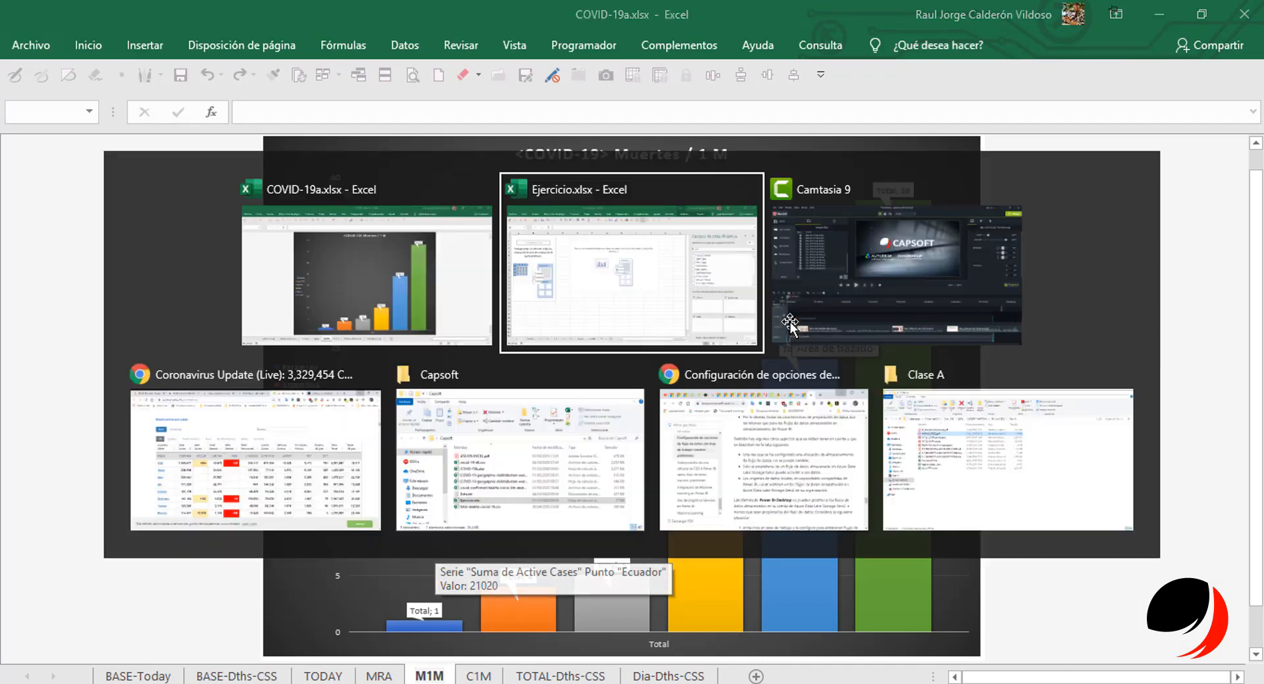
key("alt+Tab")
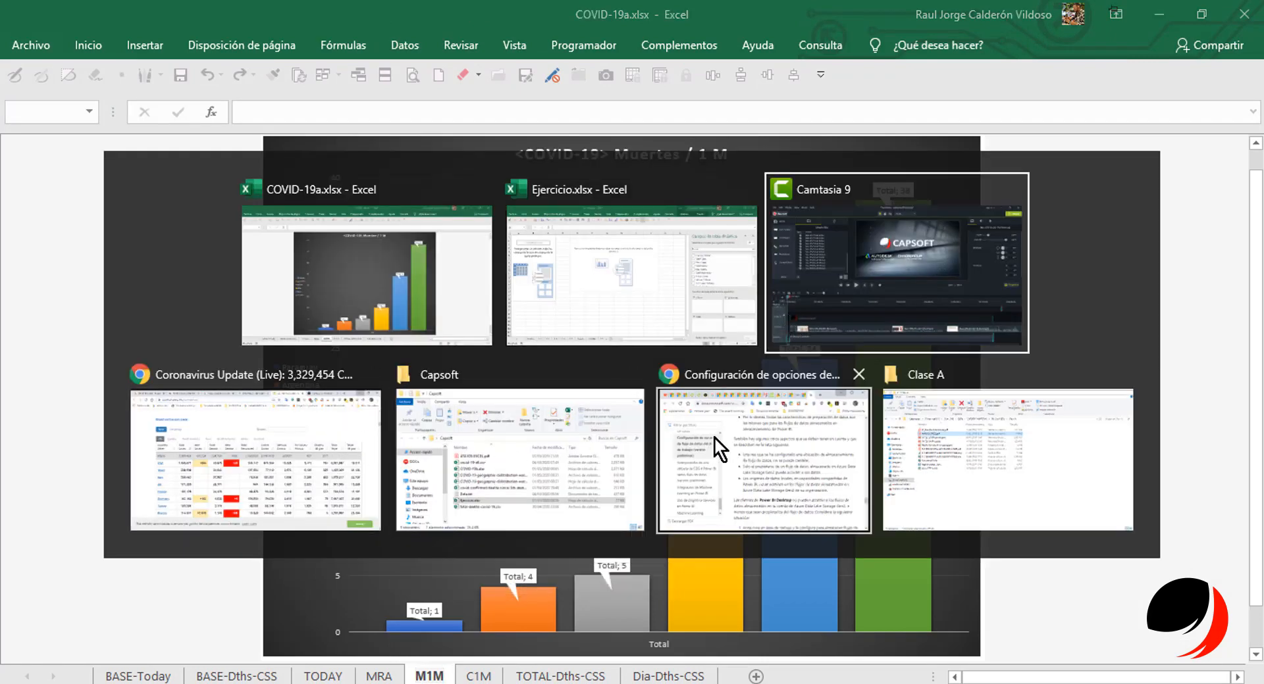
left_click(379, 298)
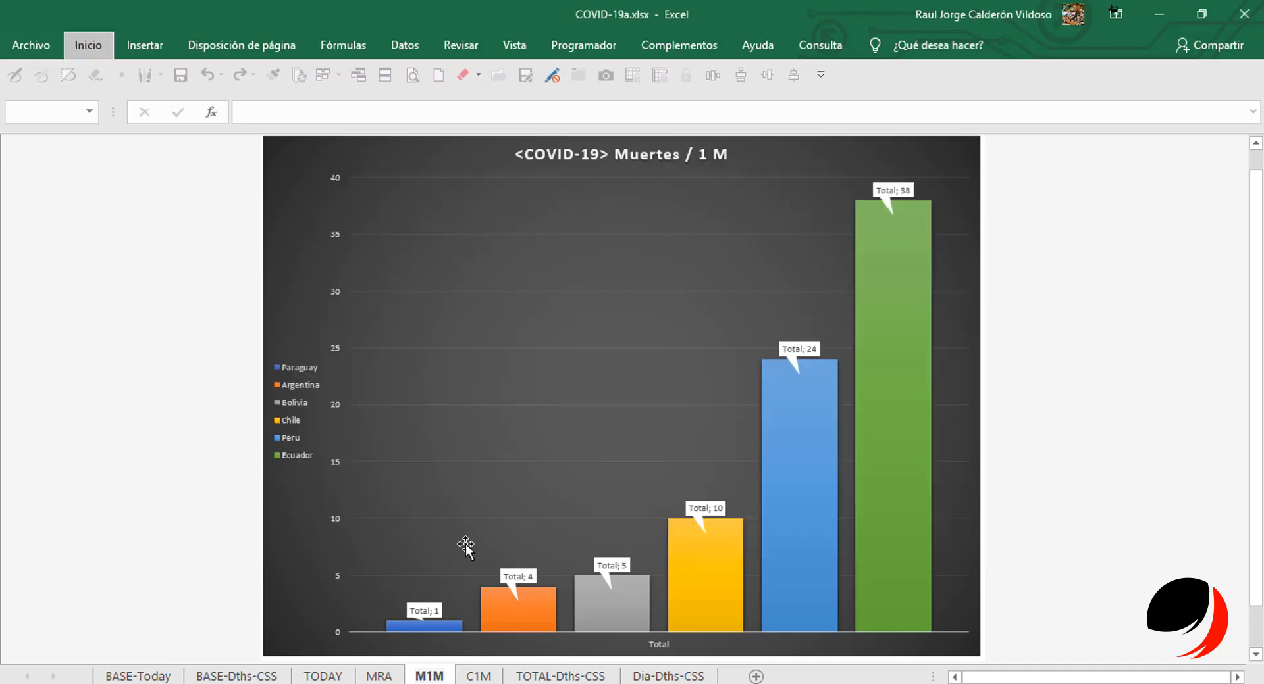
left_click(490, 677)
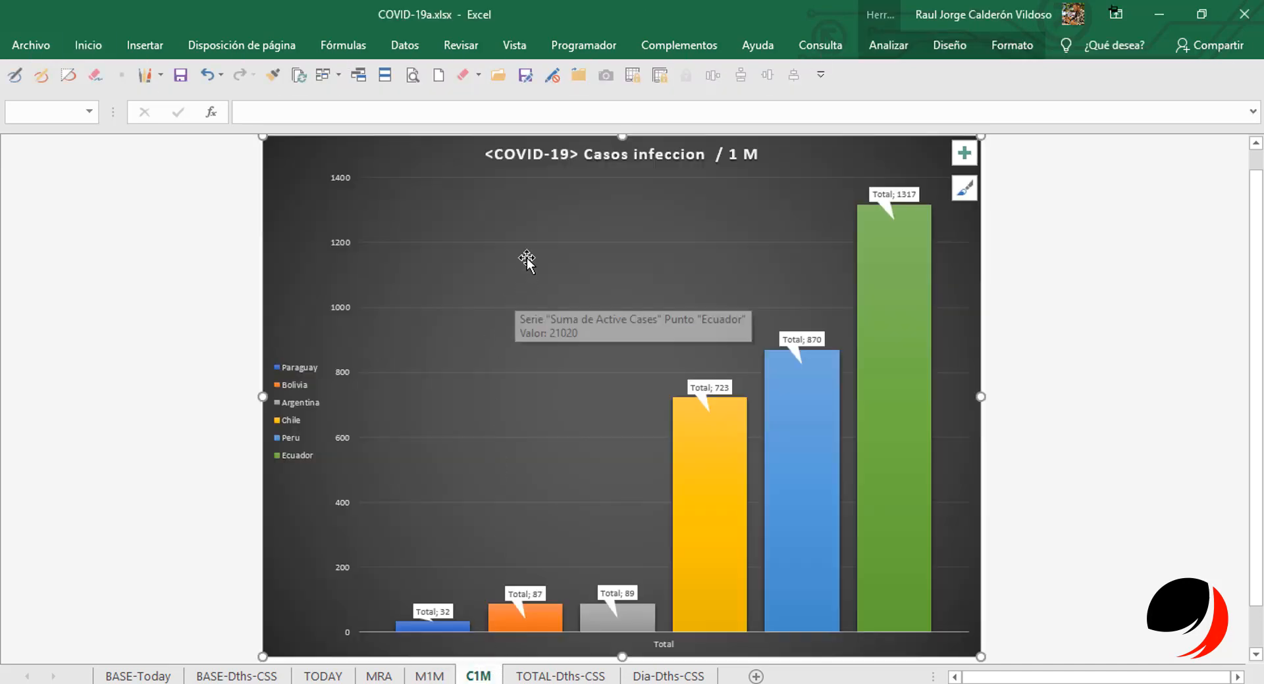
left_click(527, 675)
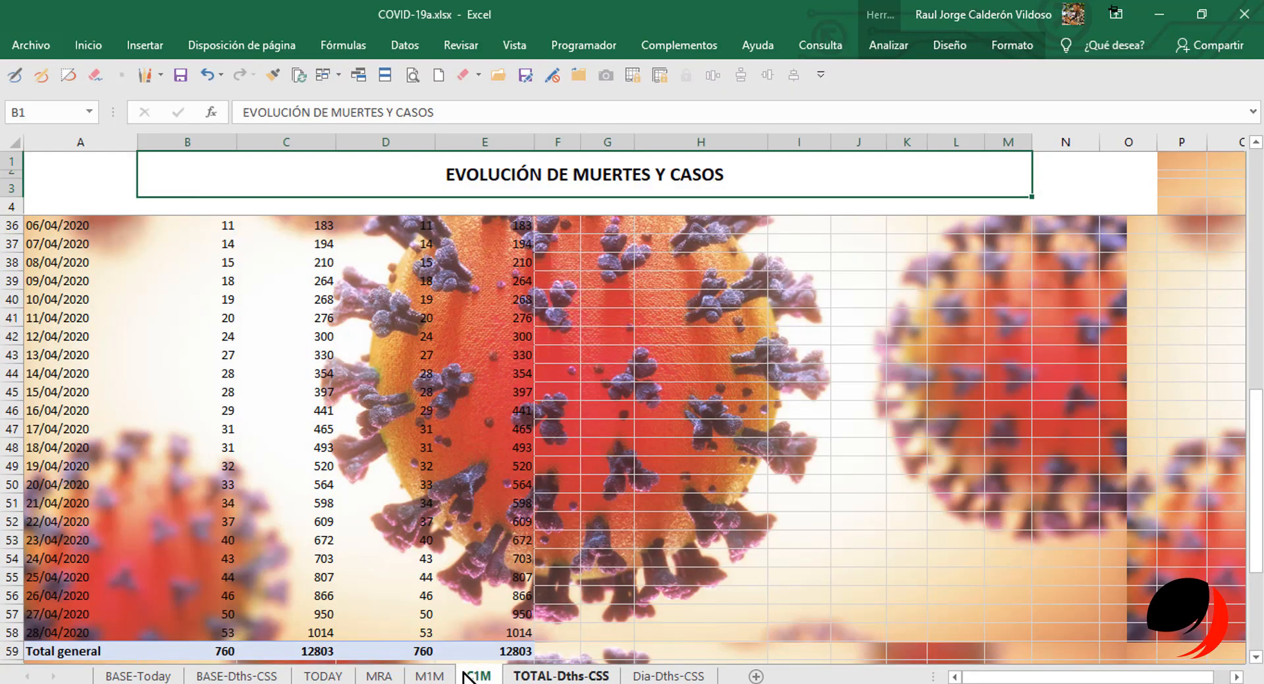
left_click(468, 677)
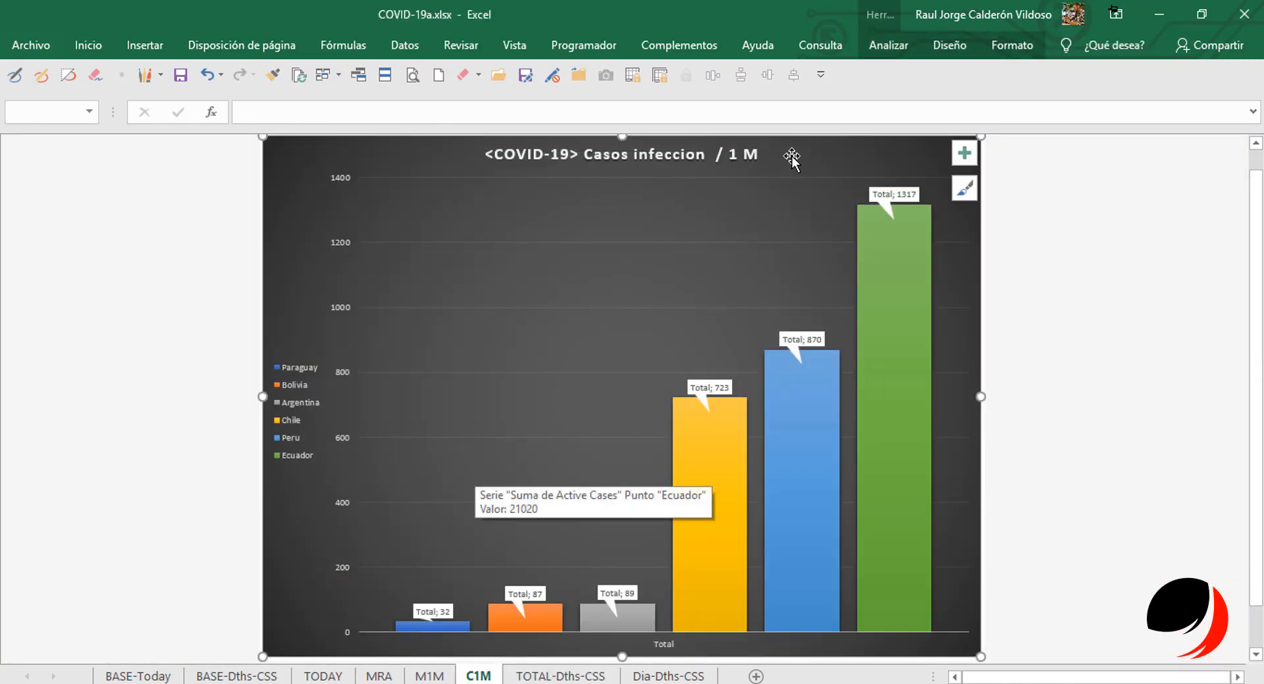
left_click(428, 677)
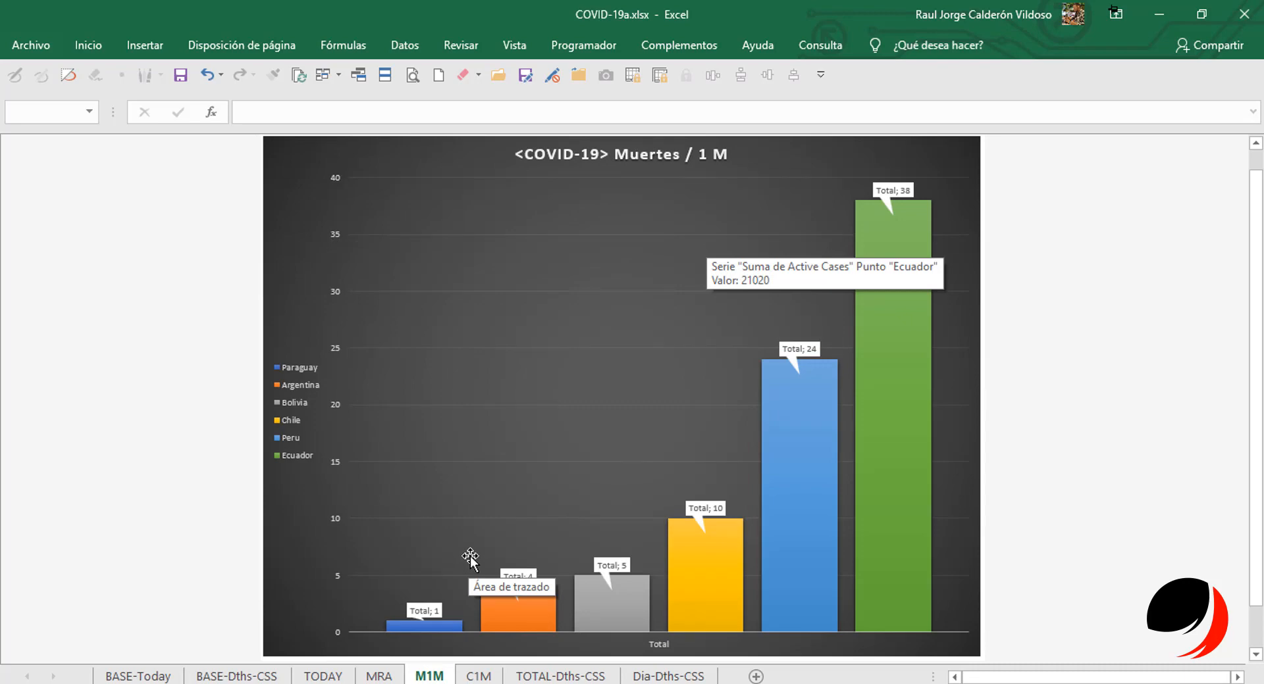
Return to Ejercicio.xlsx and add Country, Other to the rows and Deaths/ 1M pop to the values of the new pivot table.
key("alt+Tab")
left_click(583, 279)
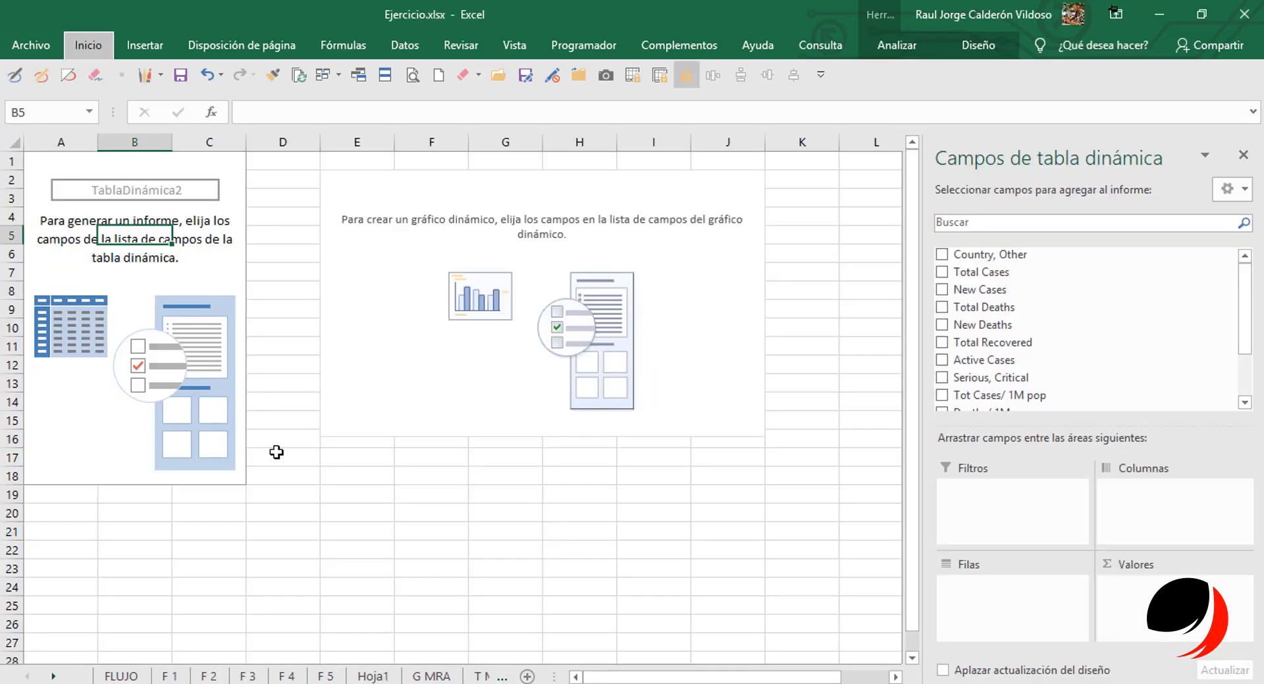
left_click(355, 494)
left_click(276, 346)
left_click(180, 221)
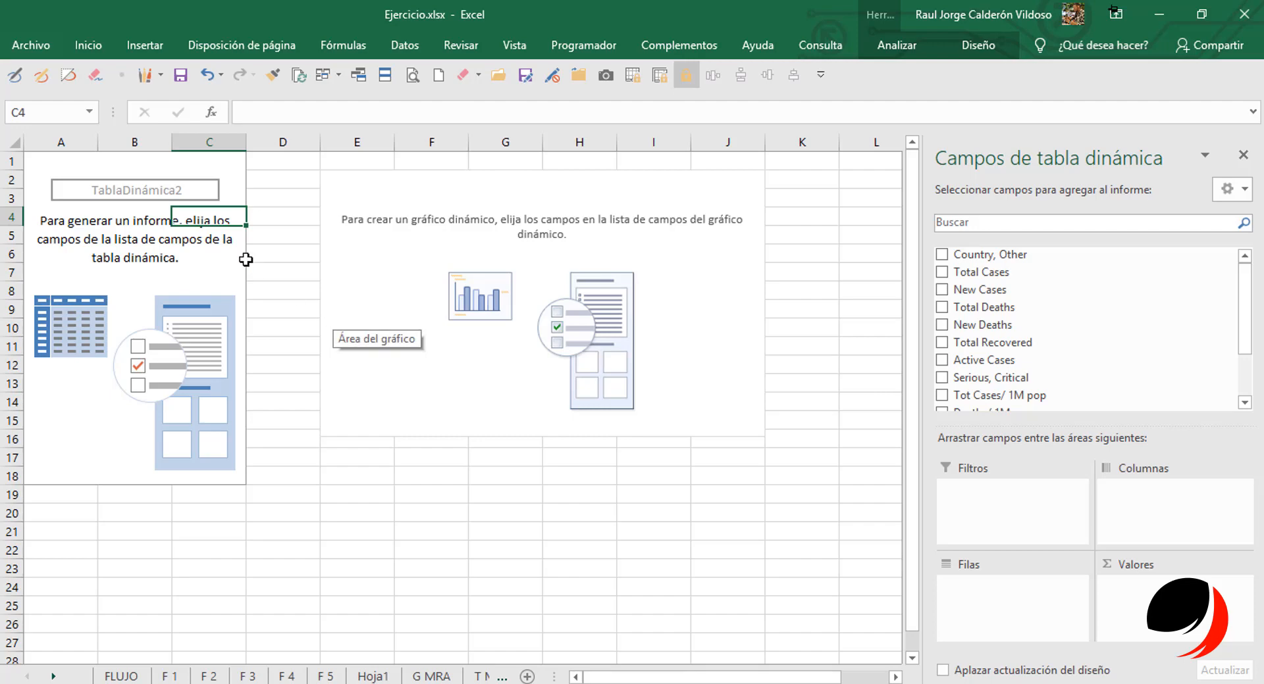
left_click(109, 240)
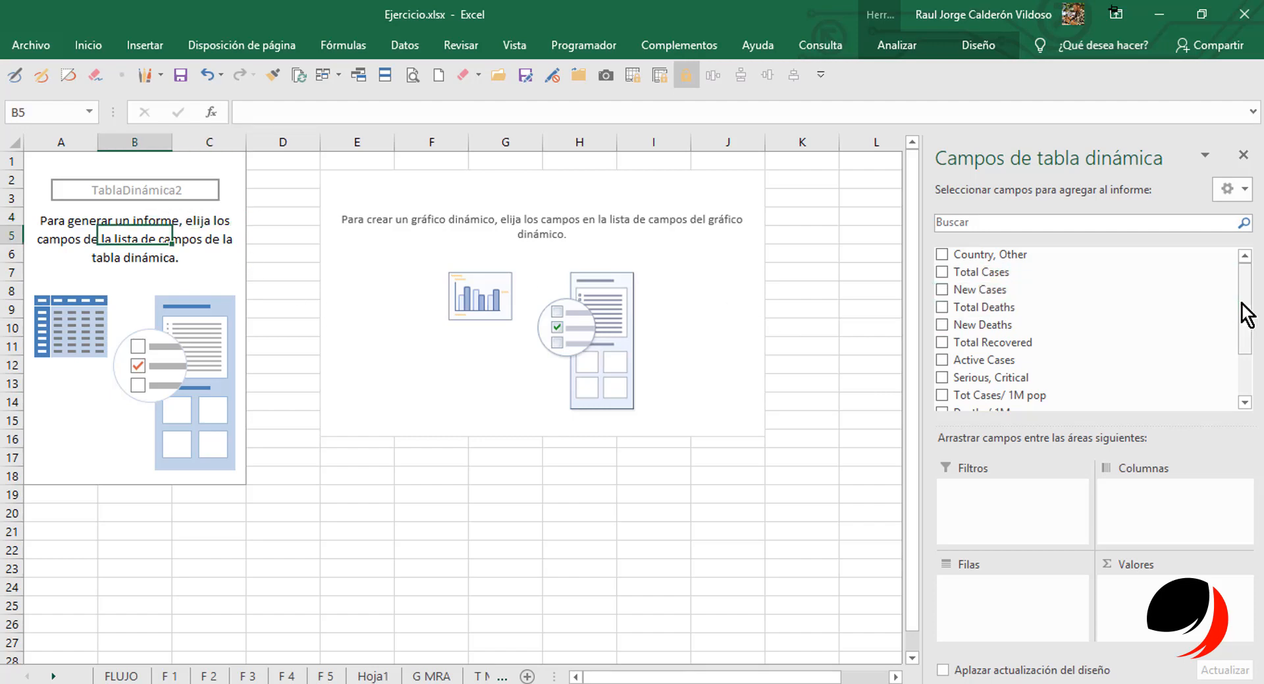
left_click_drag(1244, 313, 1250, 264)
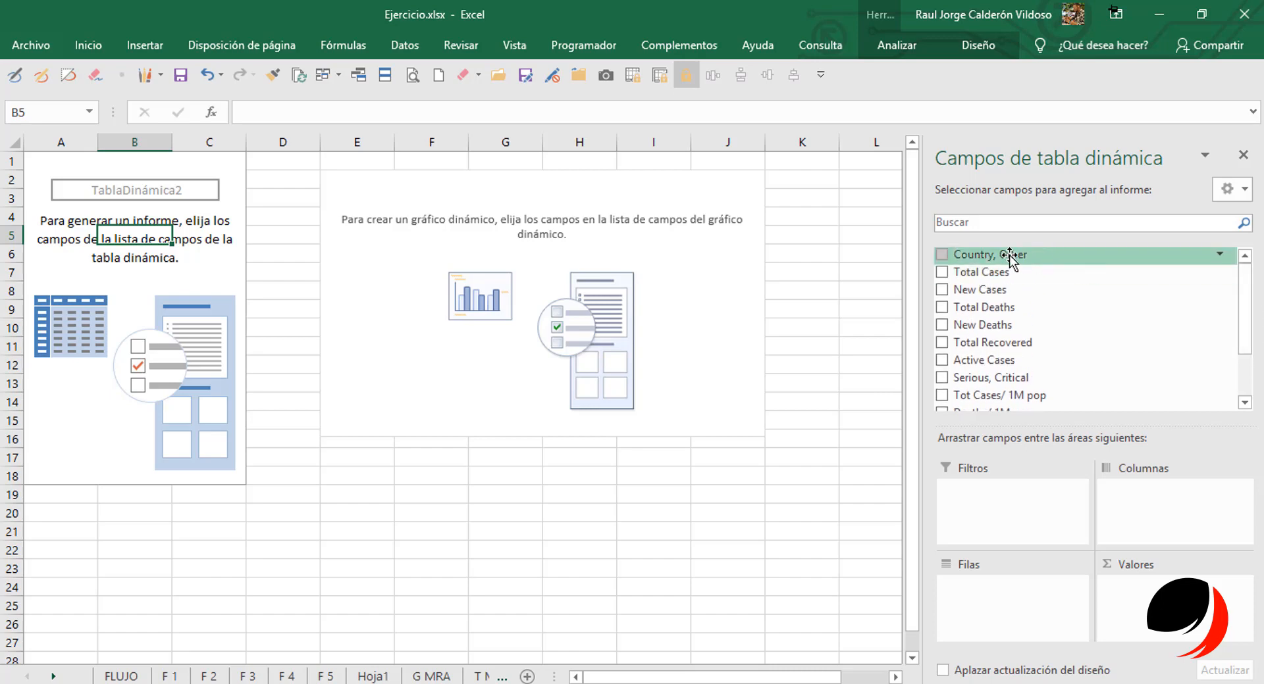
left_click_drag(1010, 260, 1008, 610)
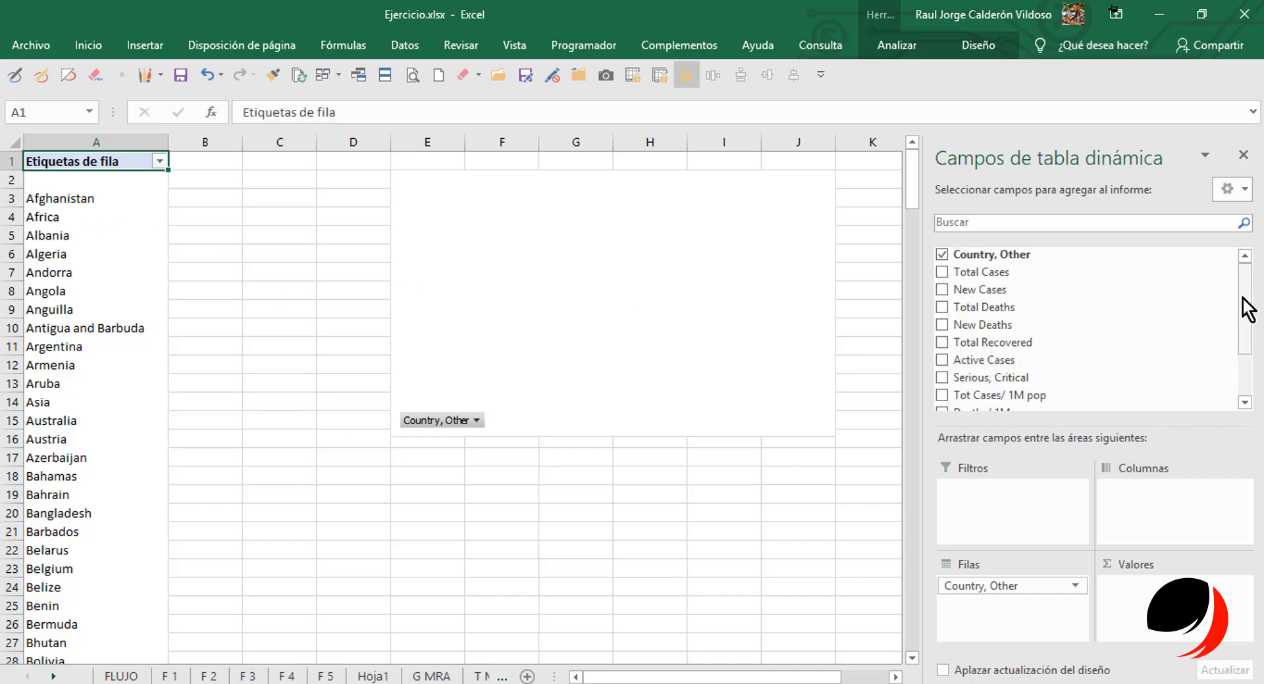
left_click_drag(1244, 307, 1242, 349)
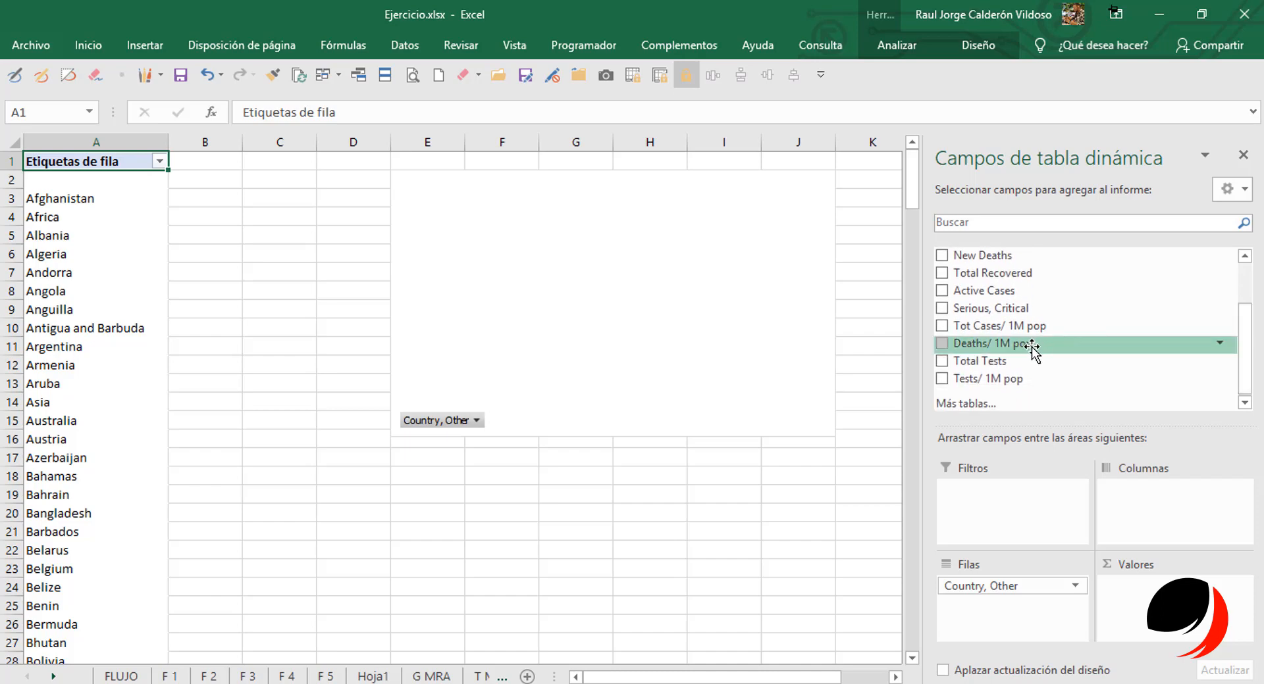
left_click_drag(1031, 345, 1145, 595)
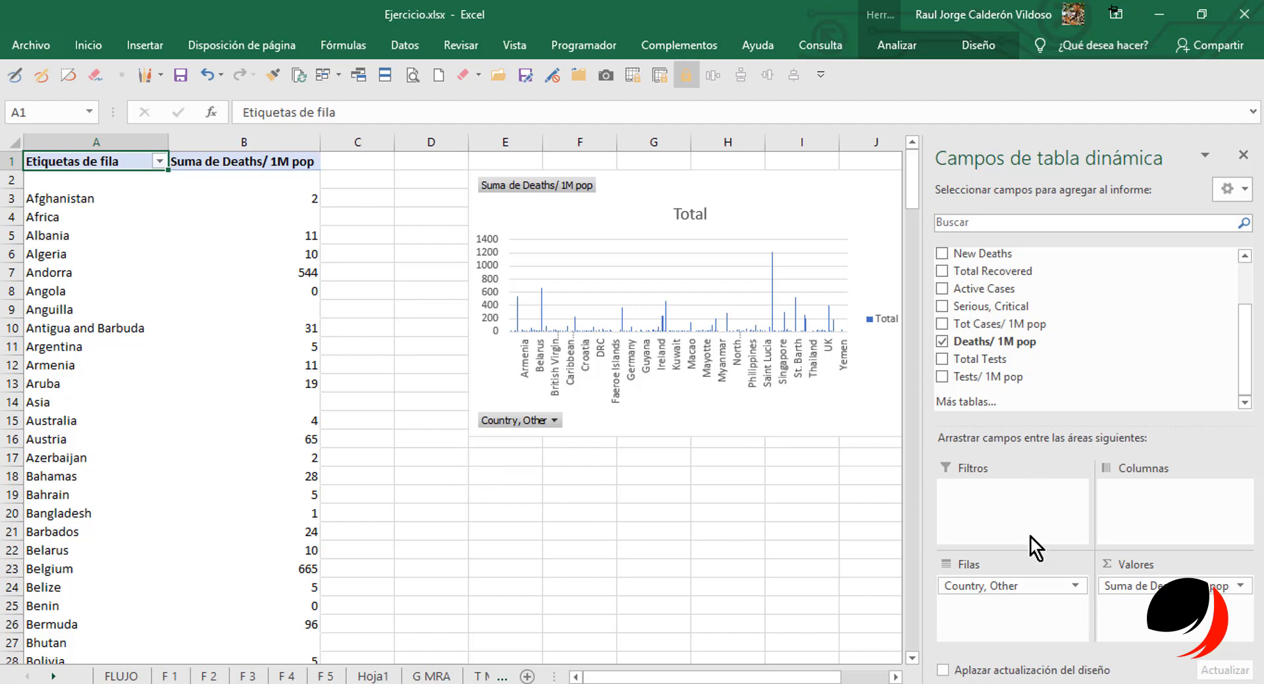
Clear all countries from the pivot table's row label filter and select Argentina.
left_click(159, 162)
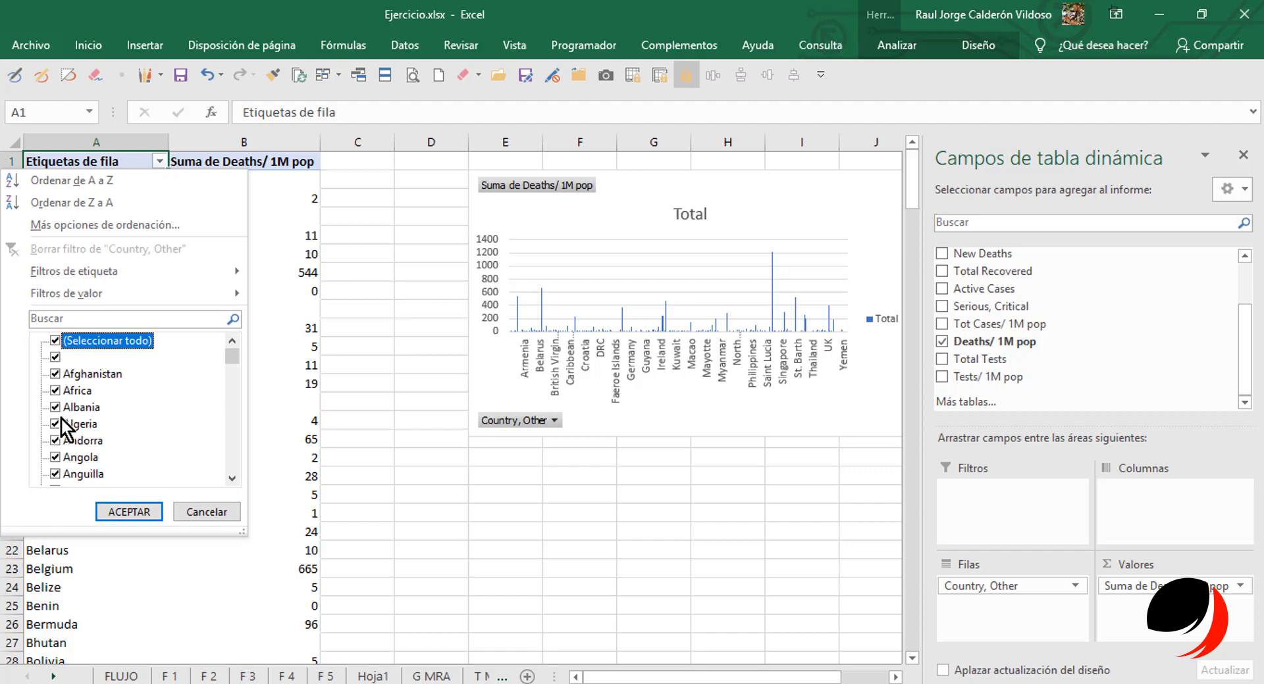
scroll(229, 435, "down", 3)
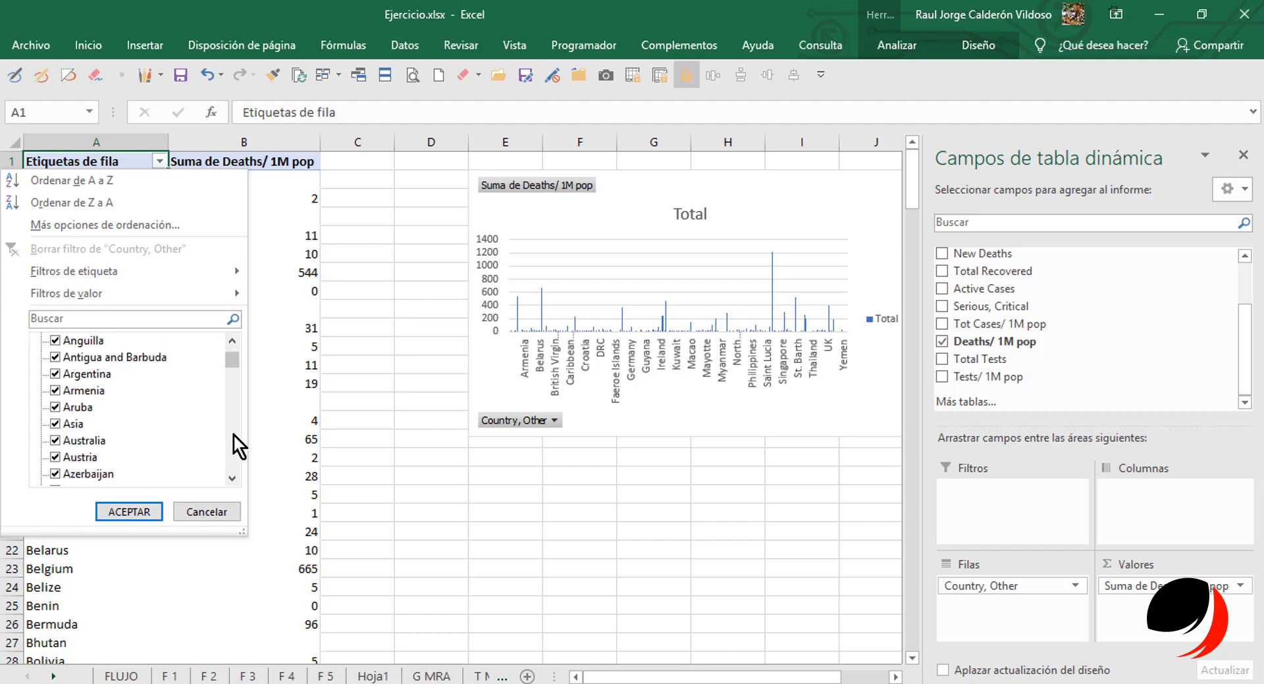
scroll(237, 349, "up", 3)
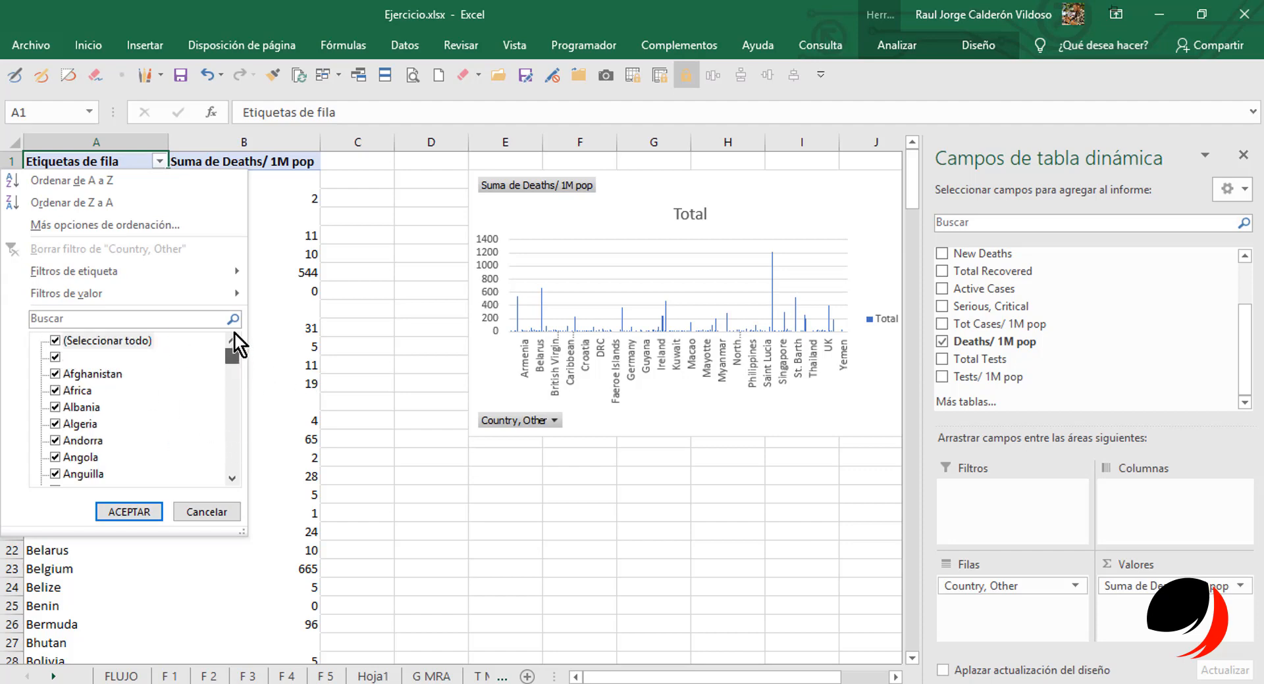
left_click(55, 341)
scroll(229, 429, "down", 3)
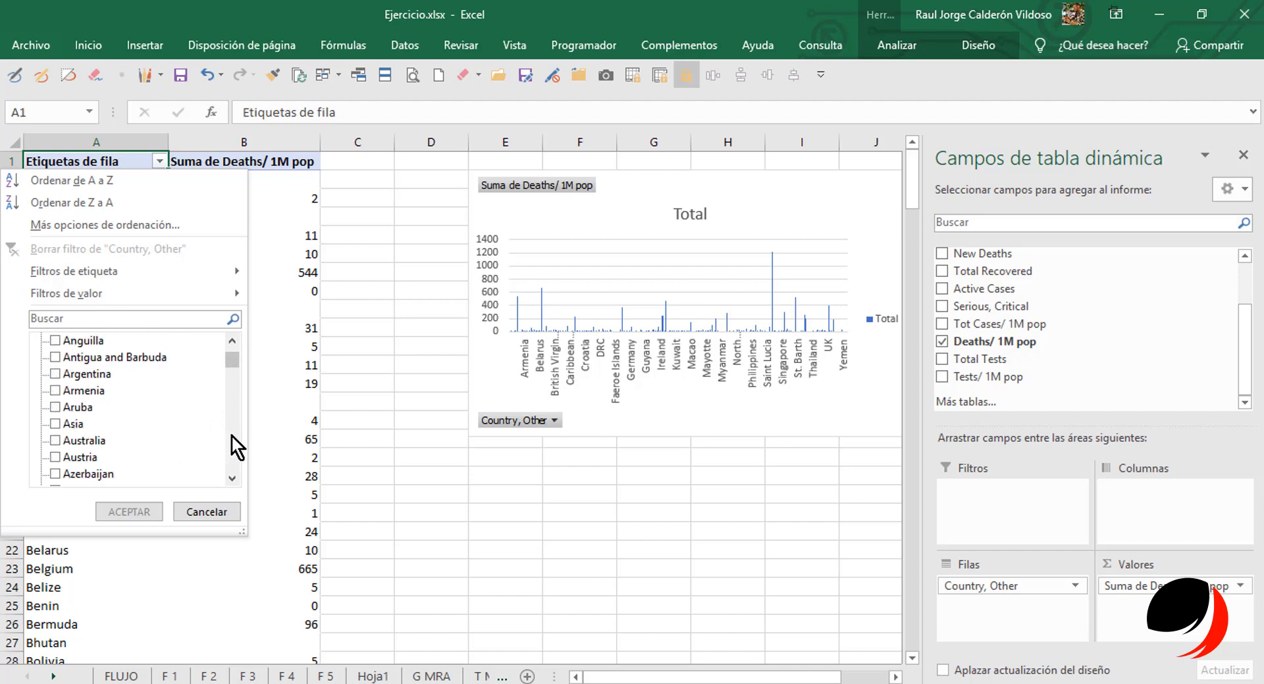
scroll(232, 436, "down", 3)
left_click(231, 341)
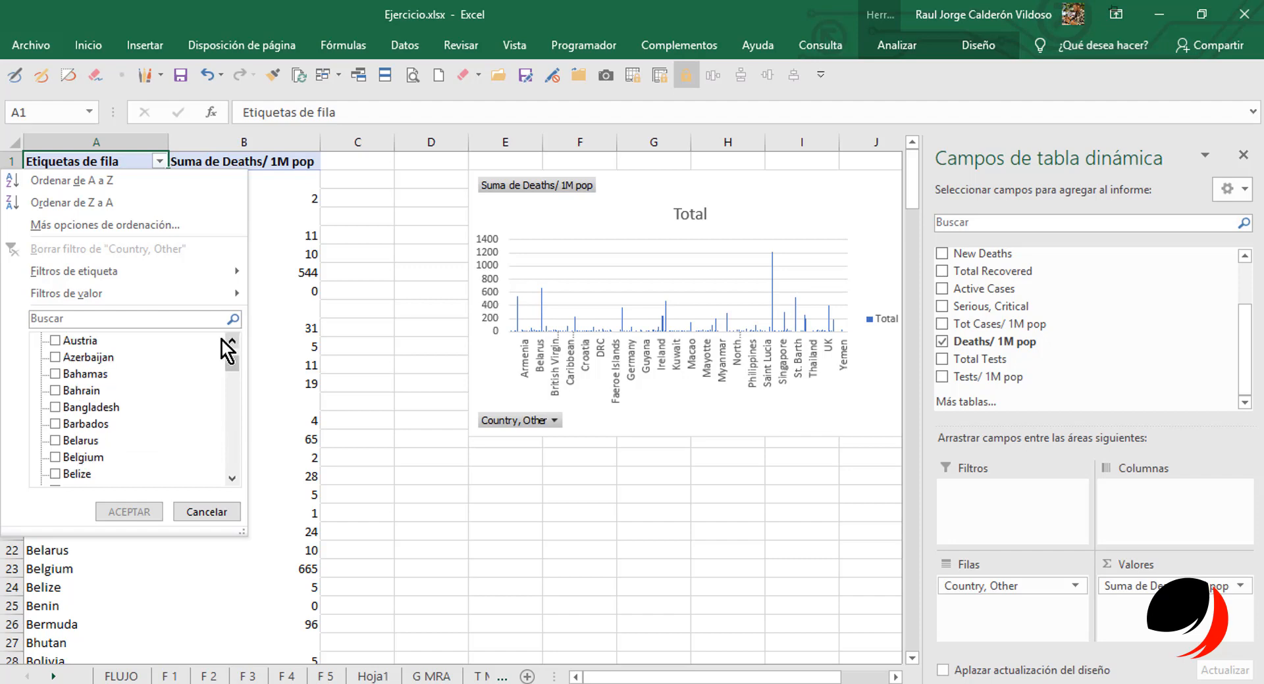
left_click_drag(230, 340, 229, 340)
left_click(63, 354)
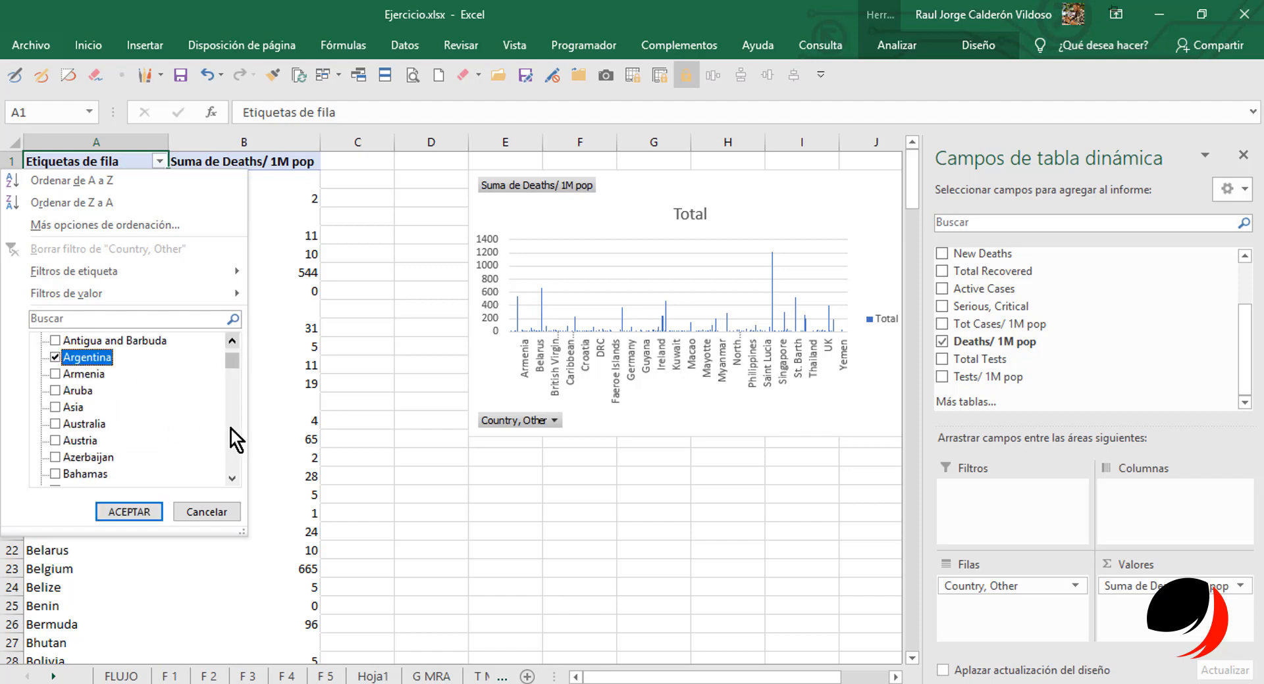
Add Bolivia and Chile to the row label filter selection and apply the filter.
left_click(231, 428)
left_click(231, 428)
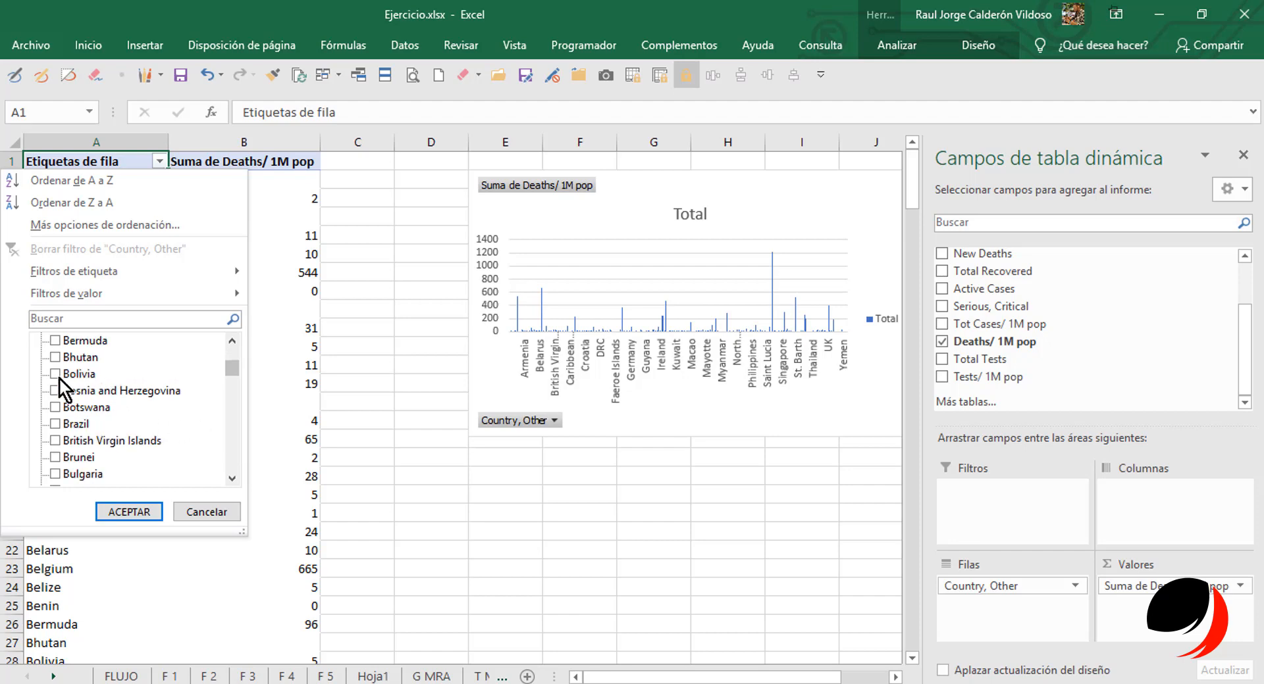
left_click(230, 445)
left_click(230, 445)
left_click(228, 367)
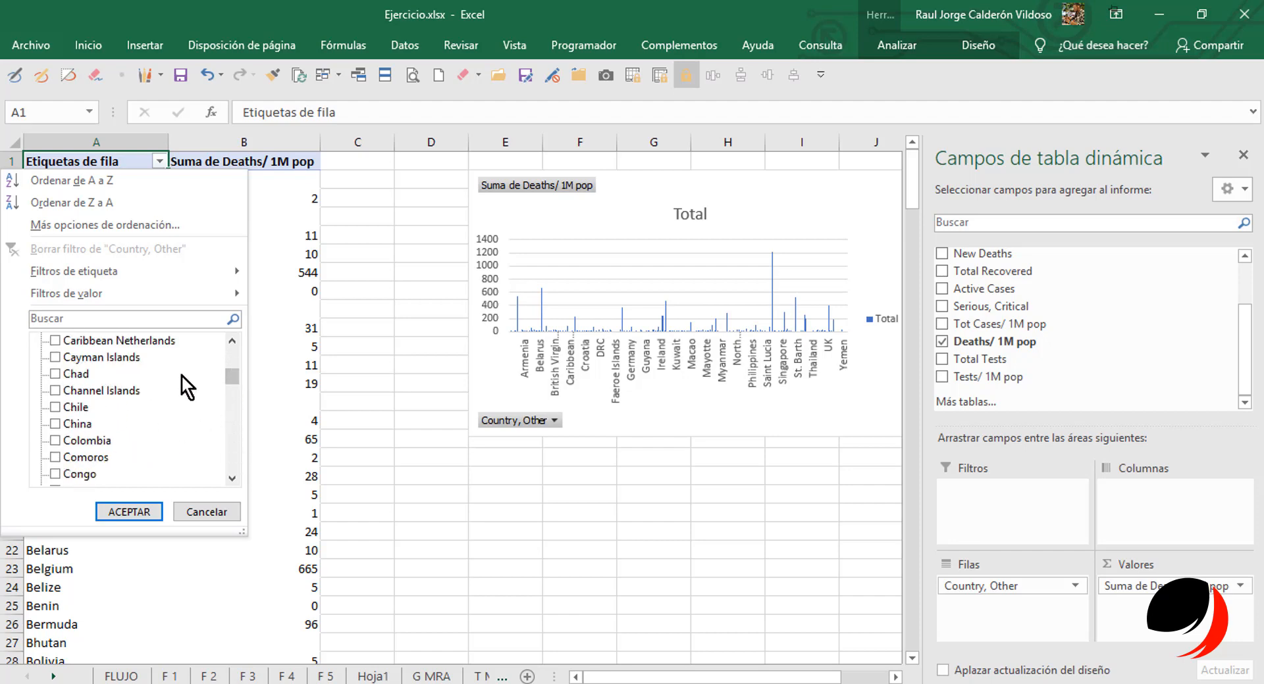
left_click(57, 407)
left_click(139, 511)
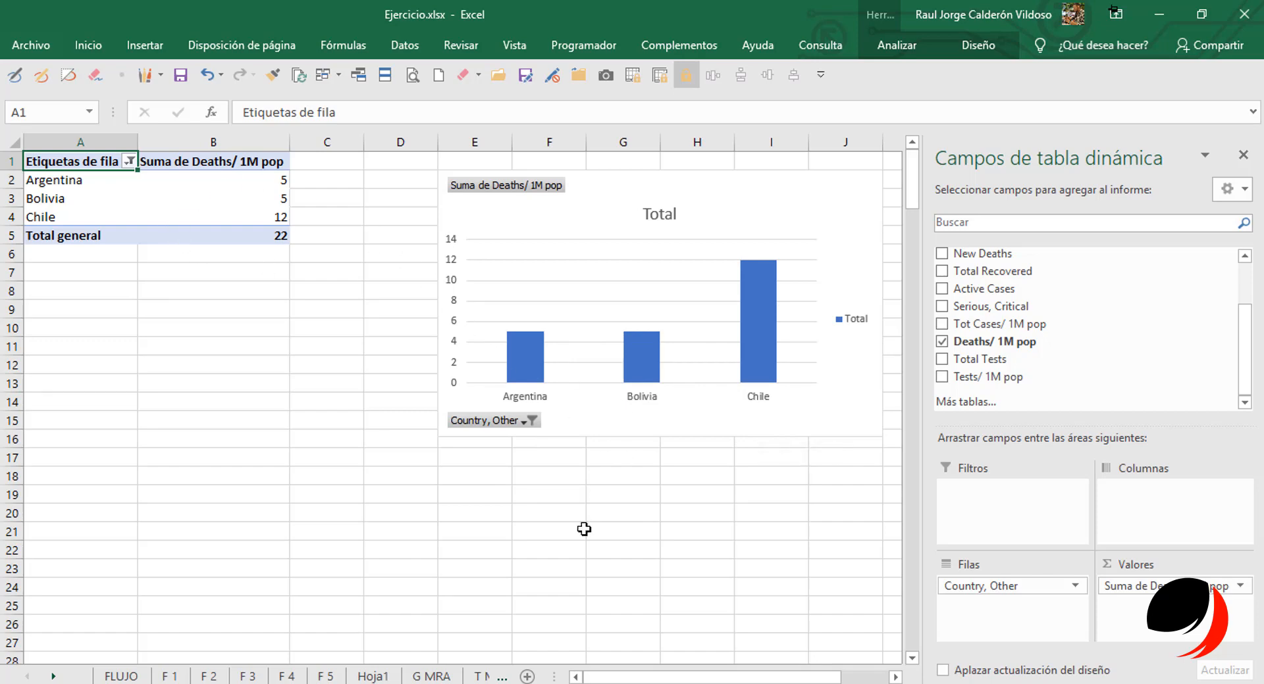
Change the pivot chart's type to the saved chart template Gráfico2.
left_click(607, 218)
right_click(608, 218)
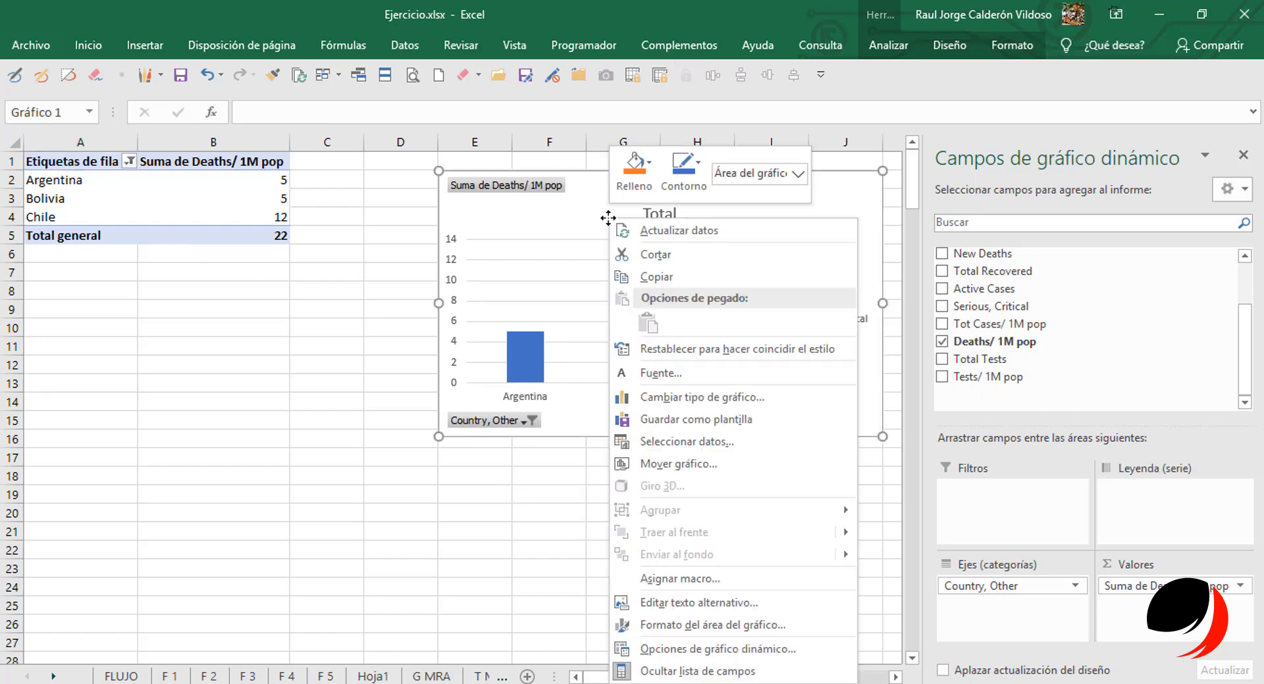
left_click(474, 219)
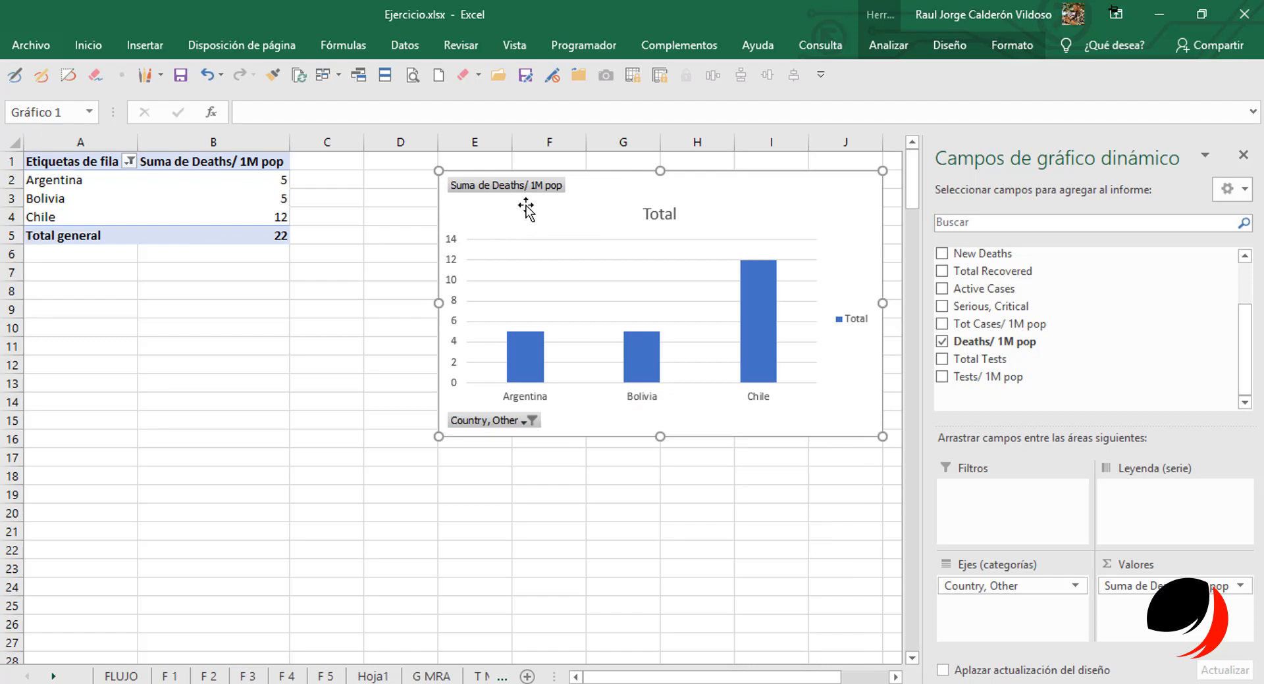
left_click(992, 41)
left_click(954, 44)
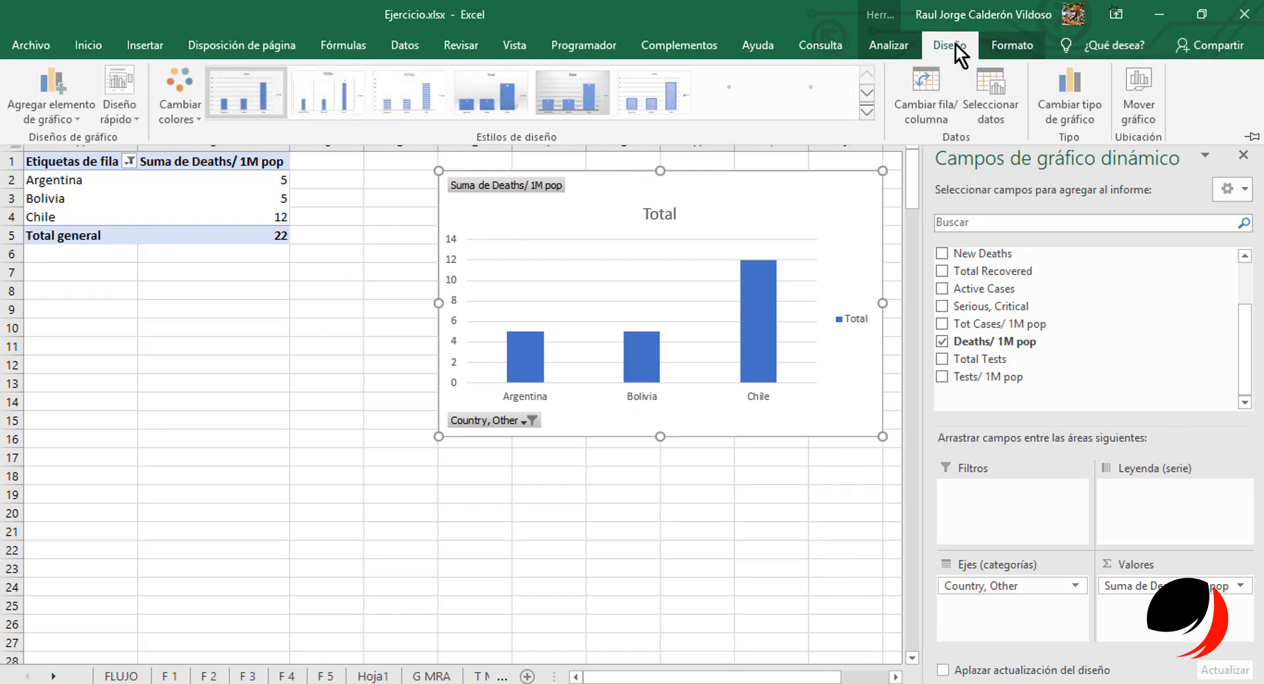
left_click(1055, 98)
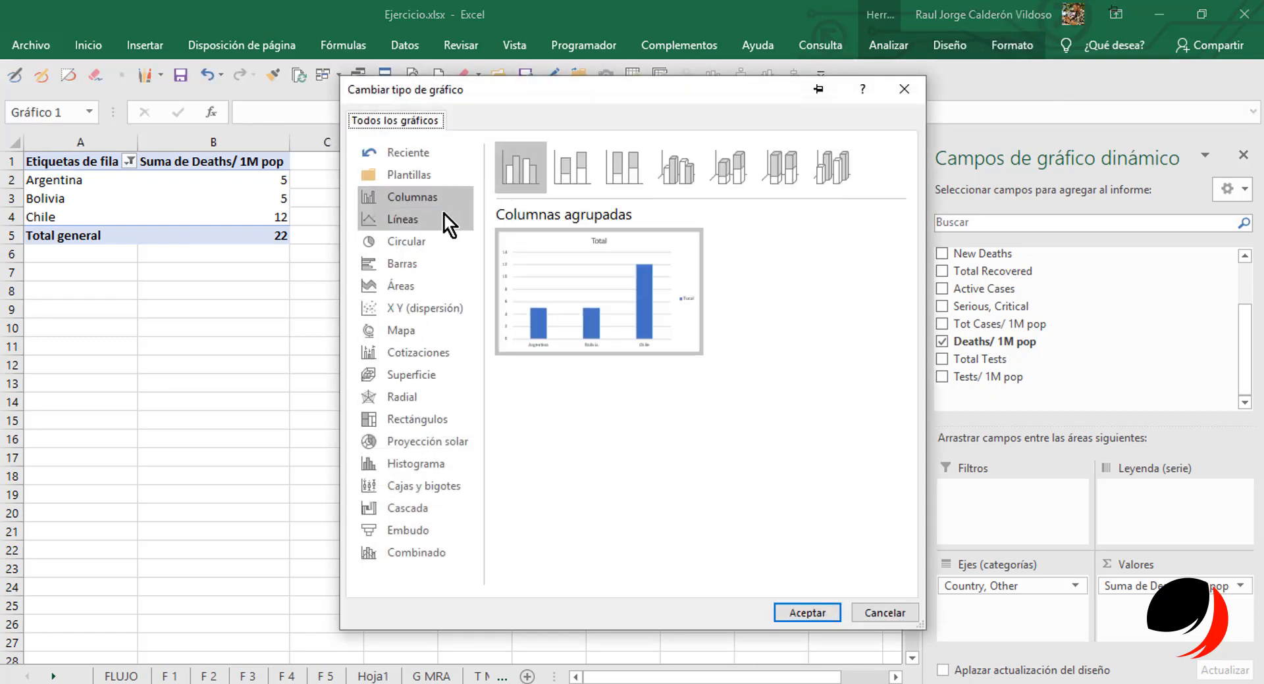
left_click(415, 175)
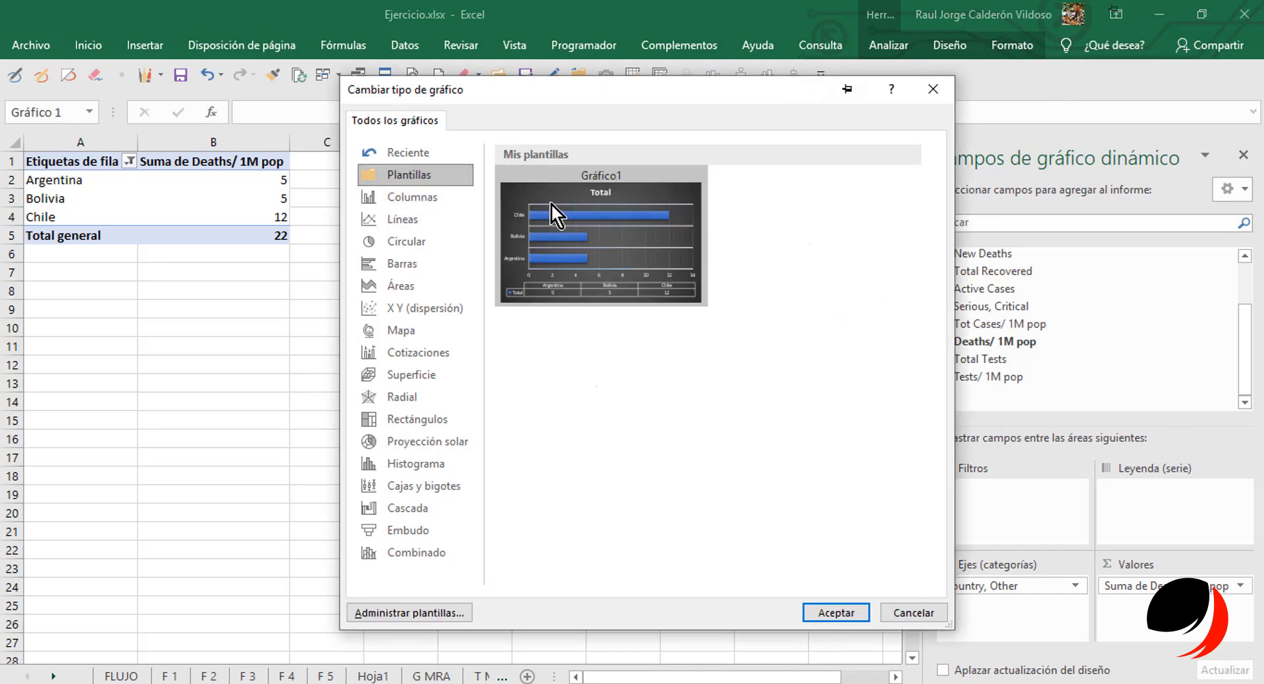
mouse_move(877, 249)
left_click(883, 283)
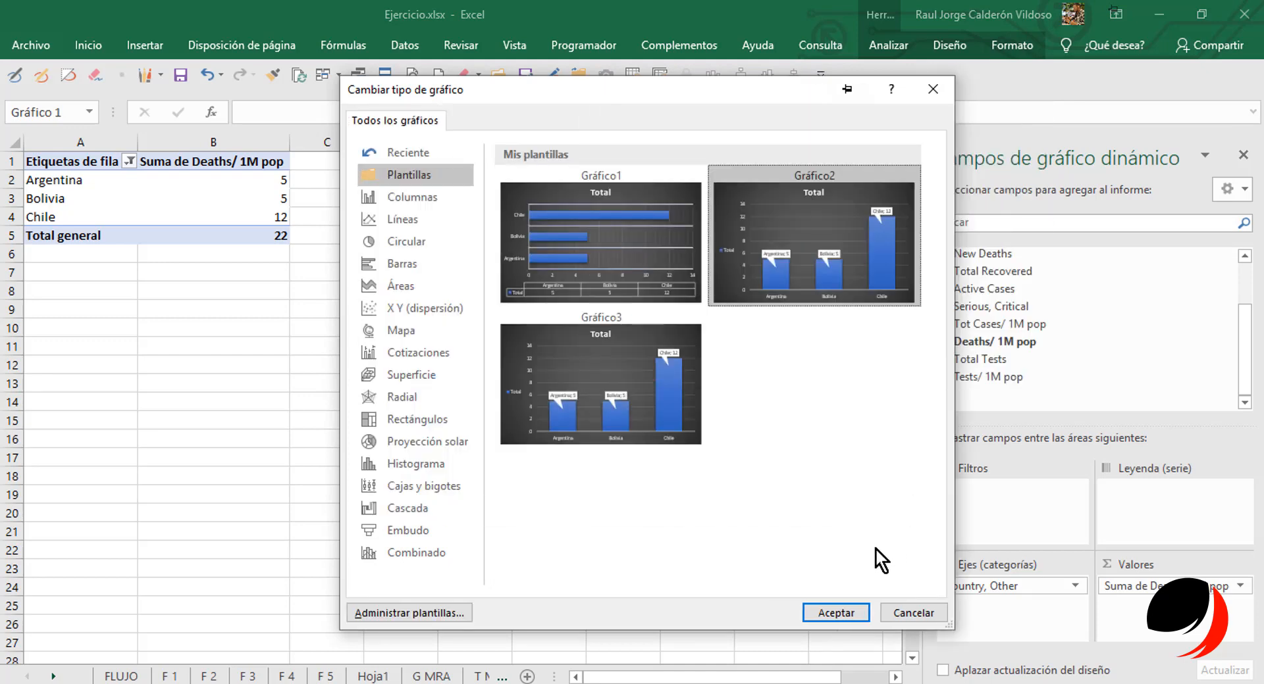
left_click(854, 606)
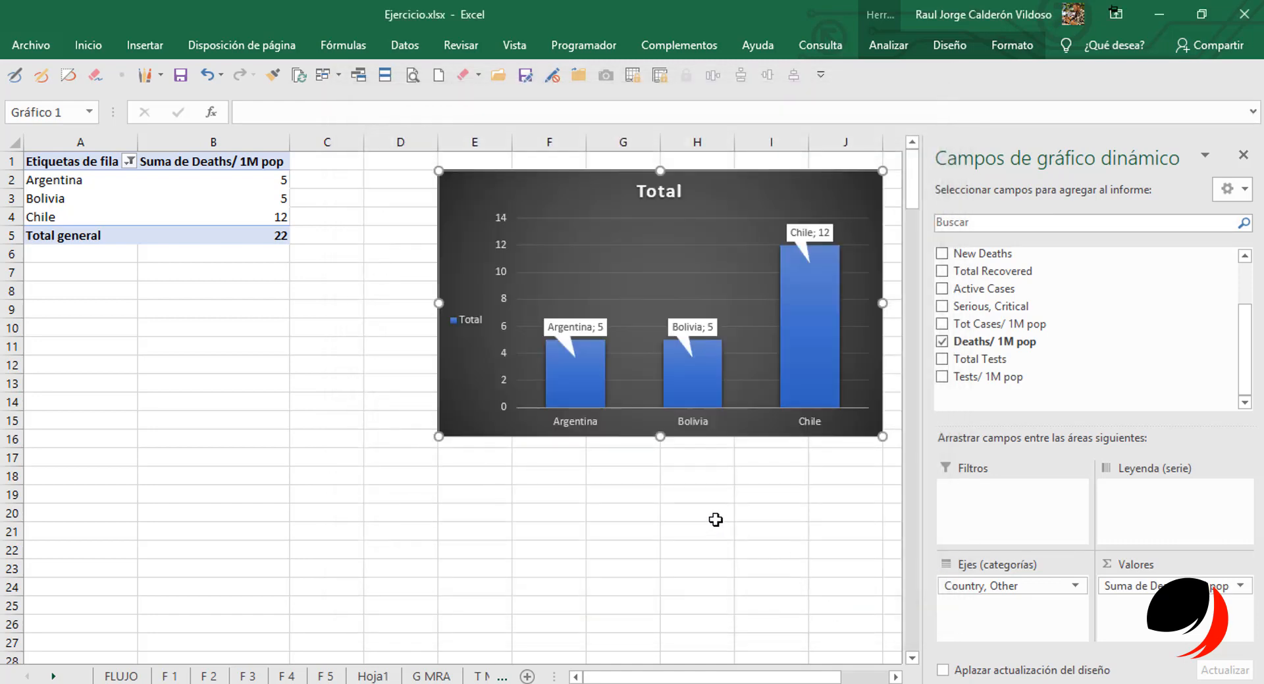
Move the pivot chart to its own new chart sheet, keeping the suggested name Gráfico2.
left_click_drag(739, 201, 718, 228)
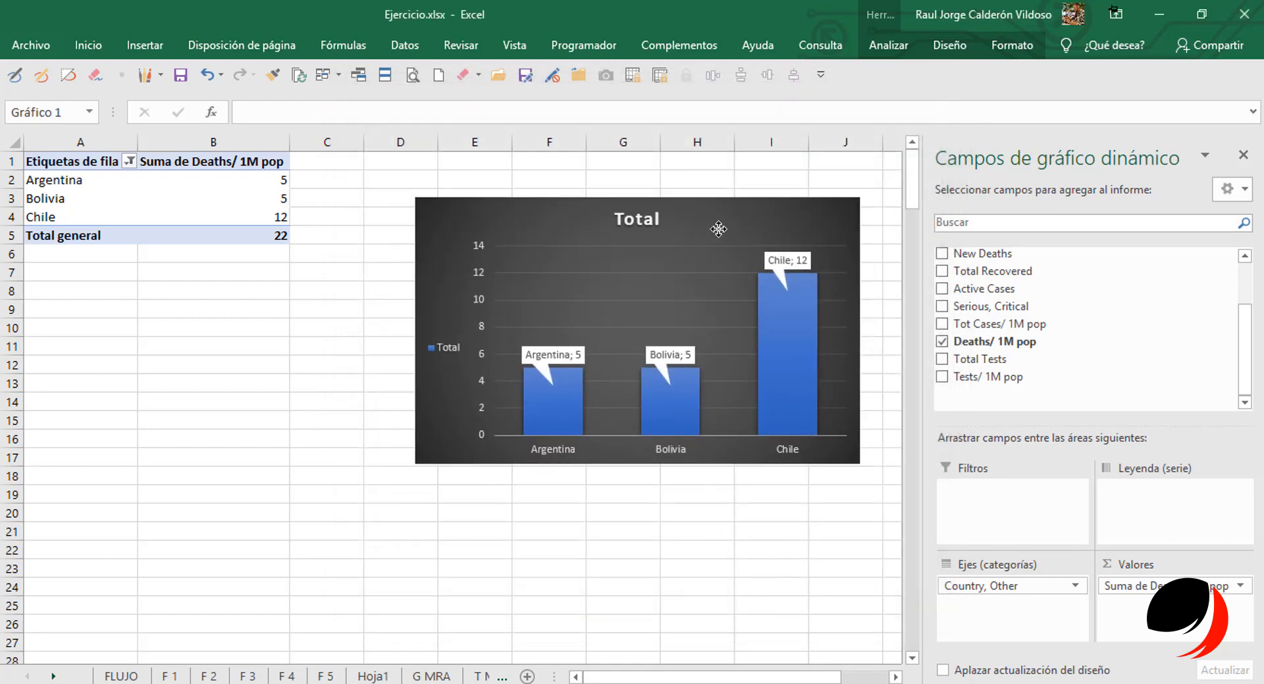
left_click(1003, 46)
left_click(948, 42)
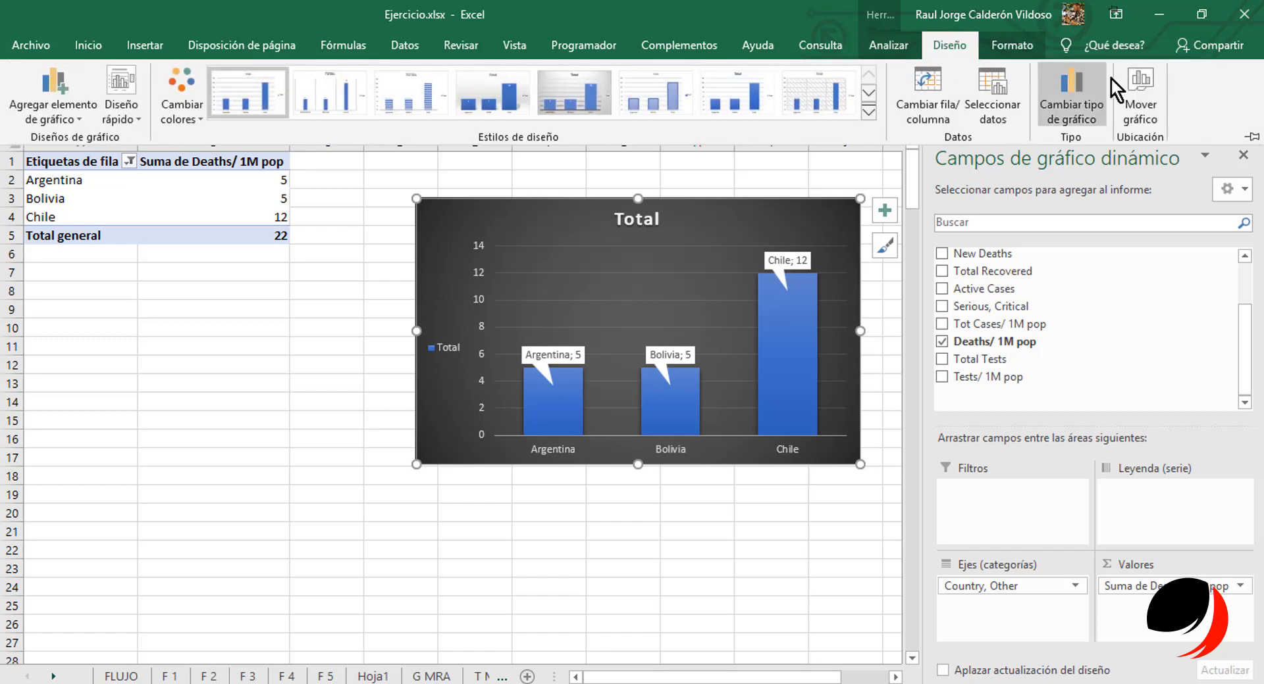
left_click(660, 423)
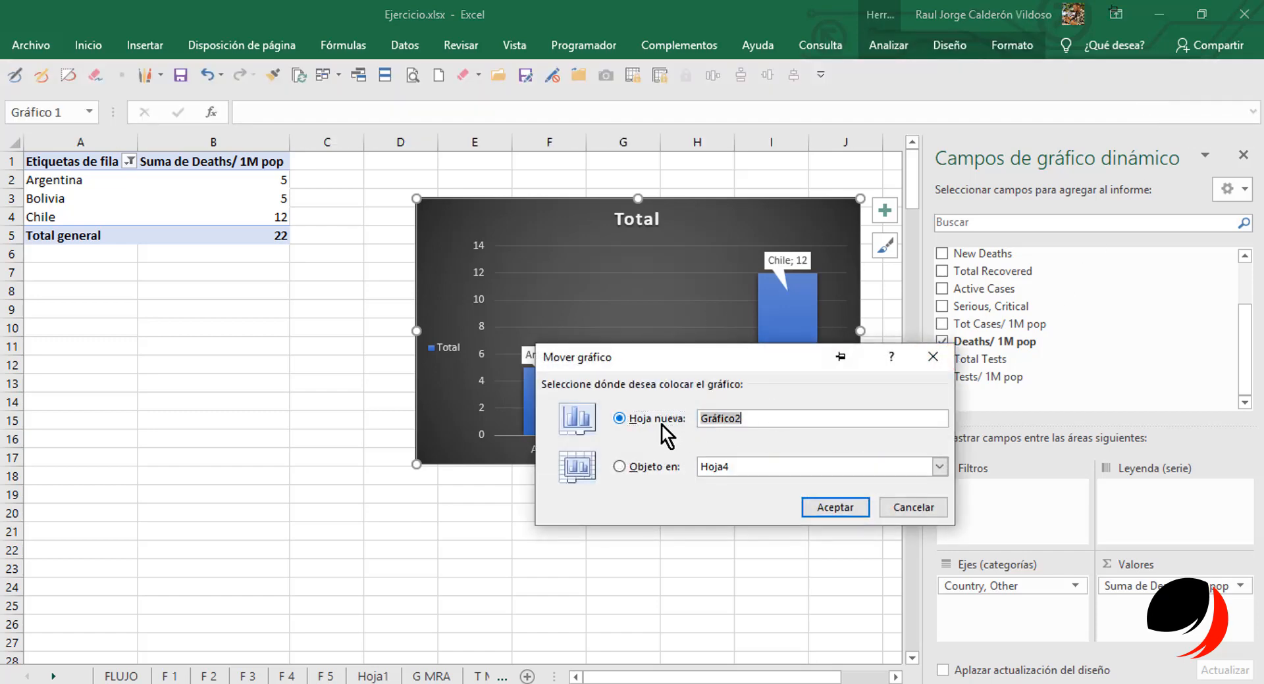
left_click(836, 507)
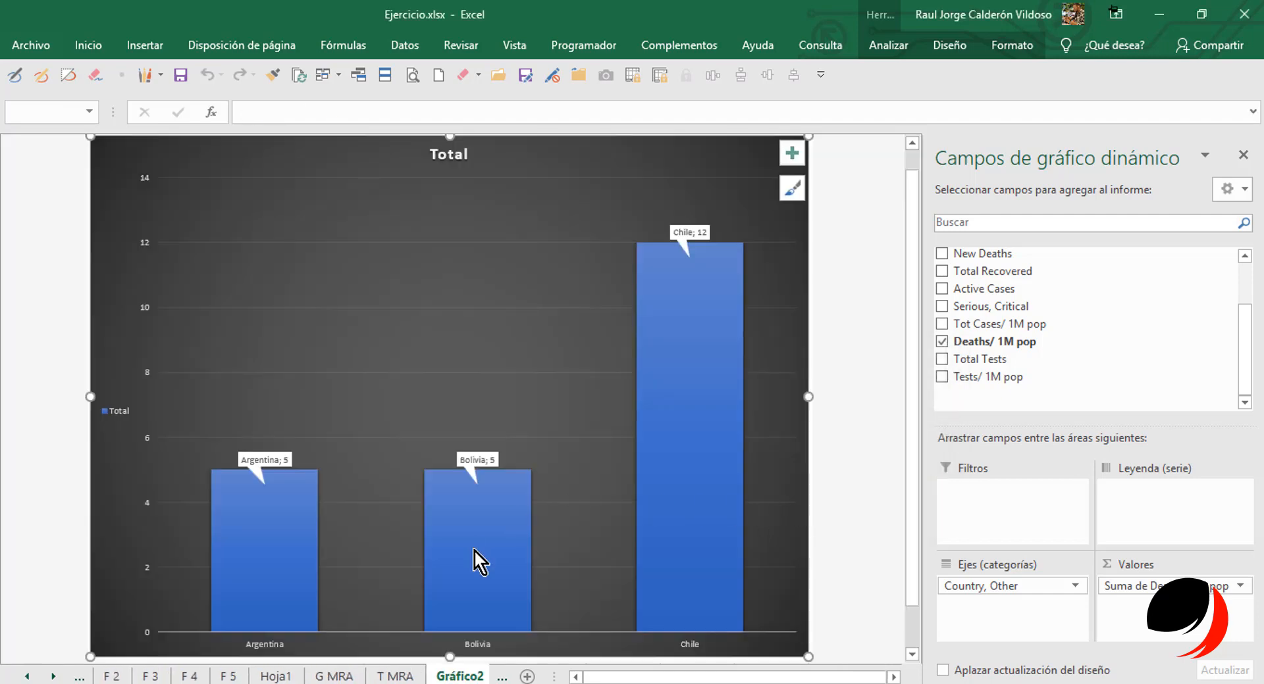
Review the country filter list on the T MxMp sheet and the chart on the G MxMp sheet.
mouse_move(474, 550)
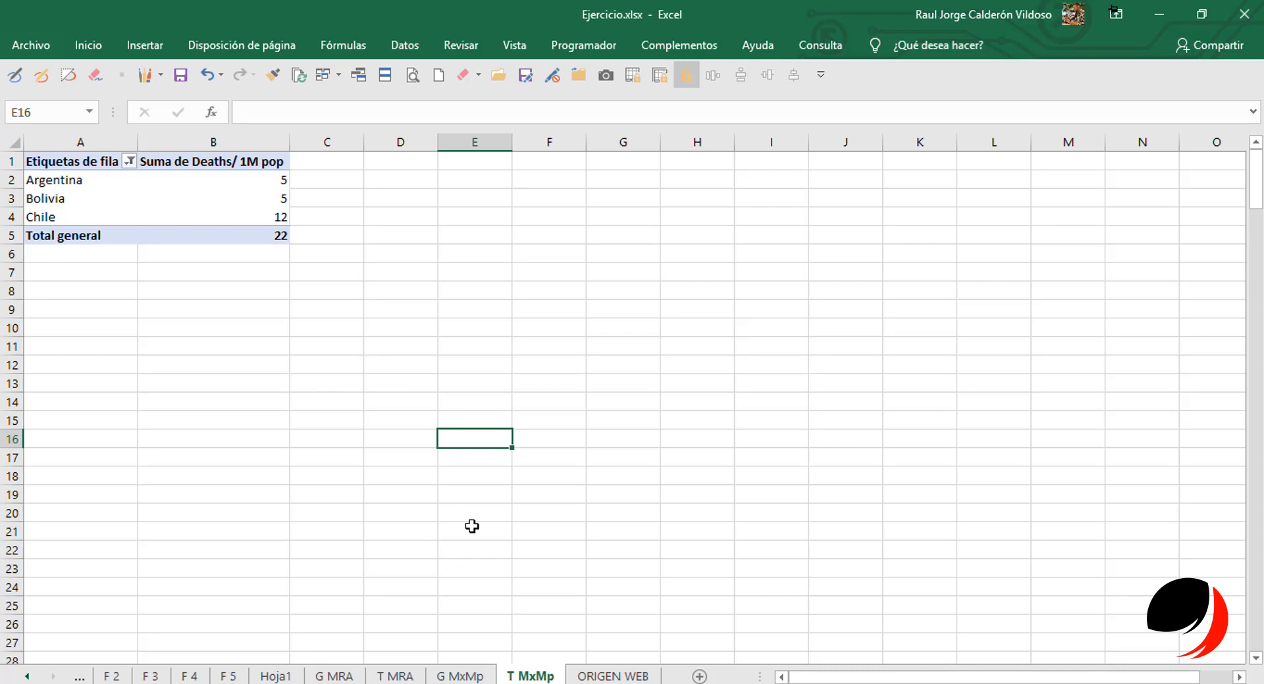
left_click(129, 161)
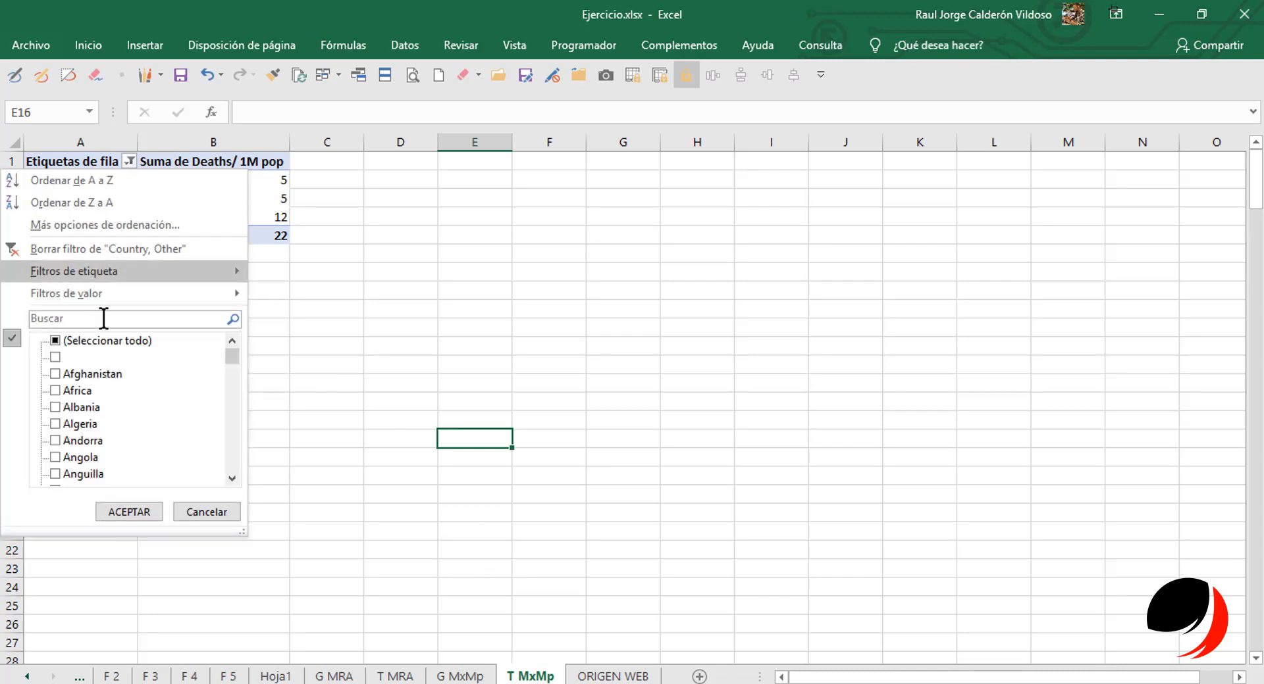
scroll(231, 433, "down", 8)
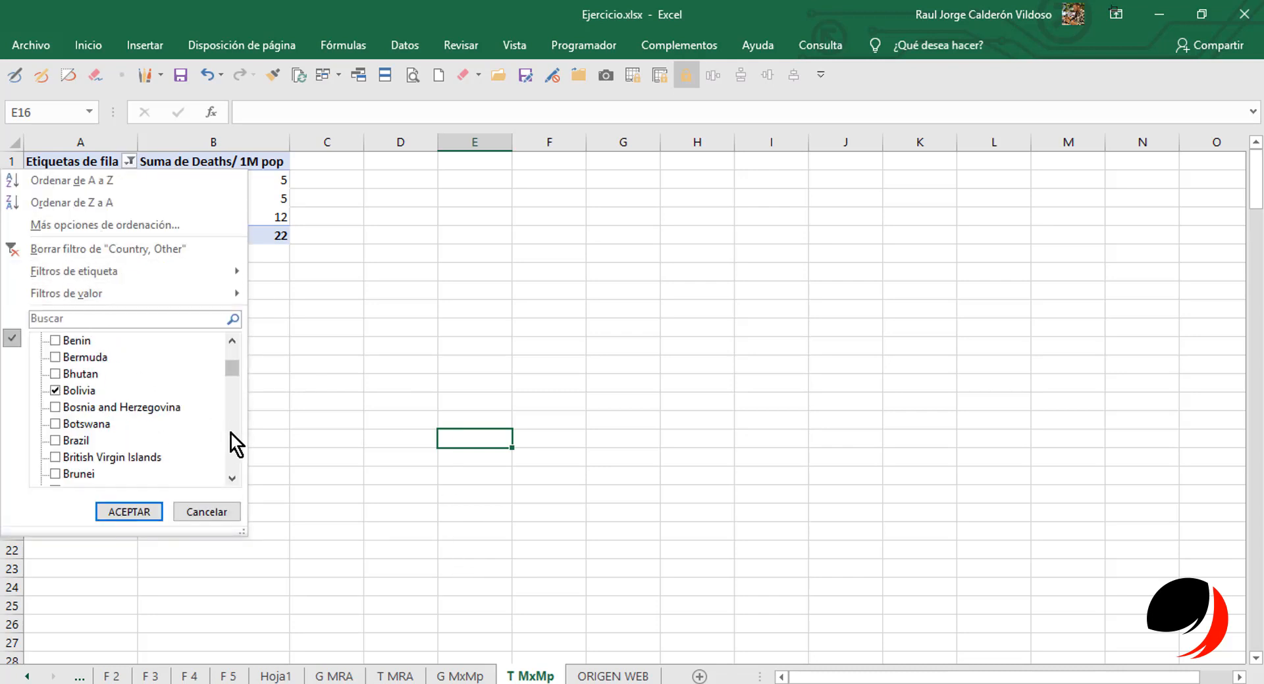
left_click(221, 512)
left_click(81, 200)
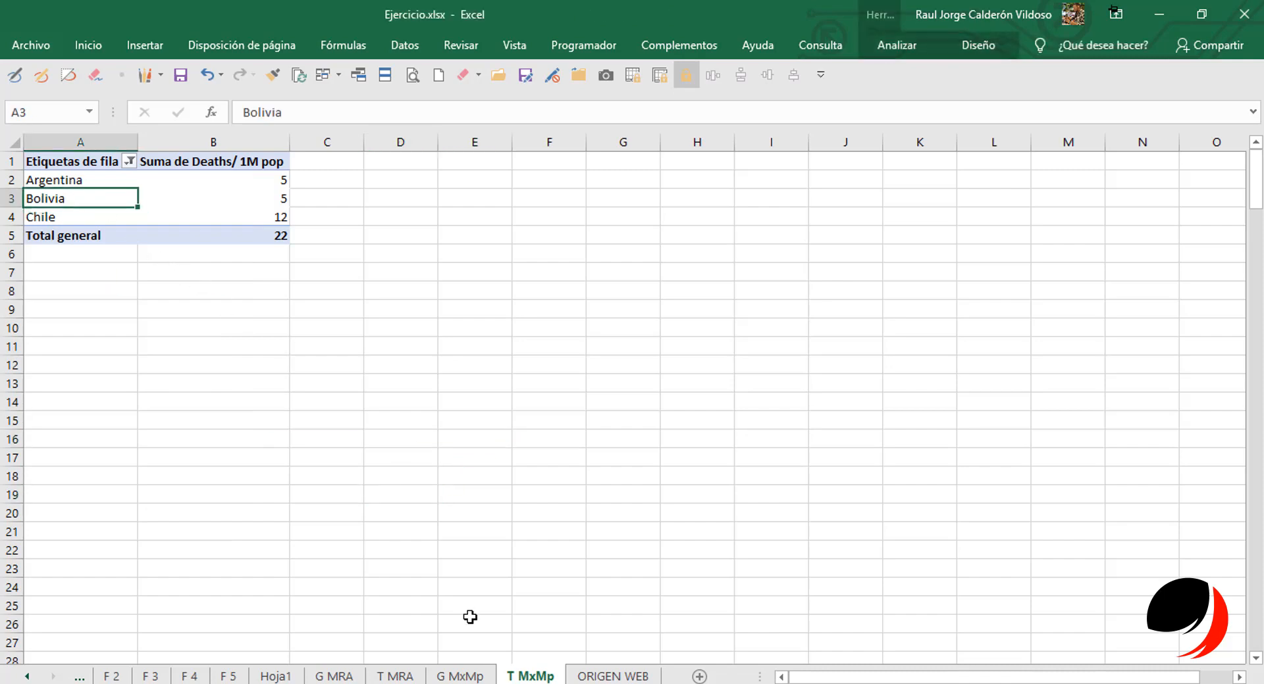
left_click(489, 676)
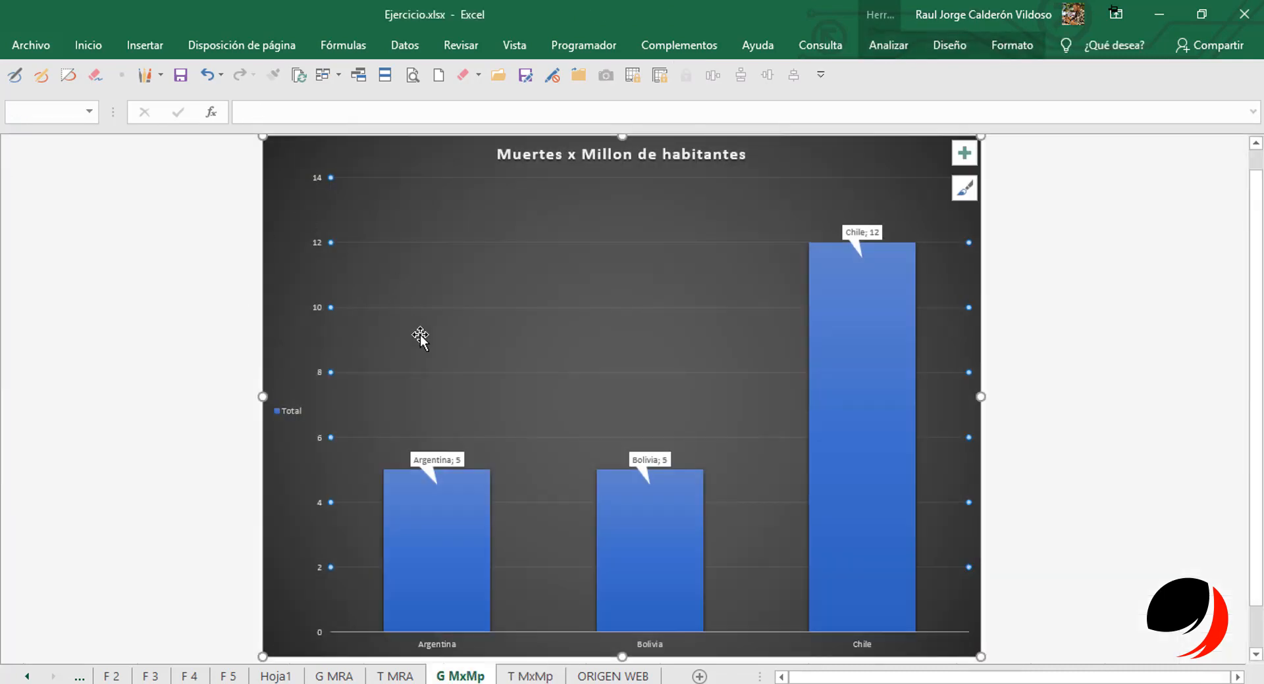
left_click(531, 676)
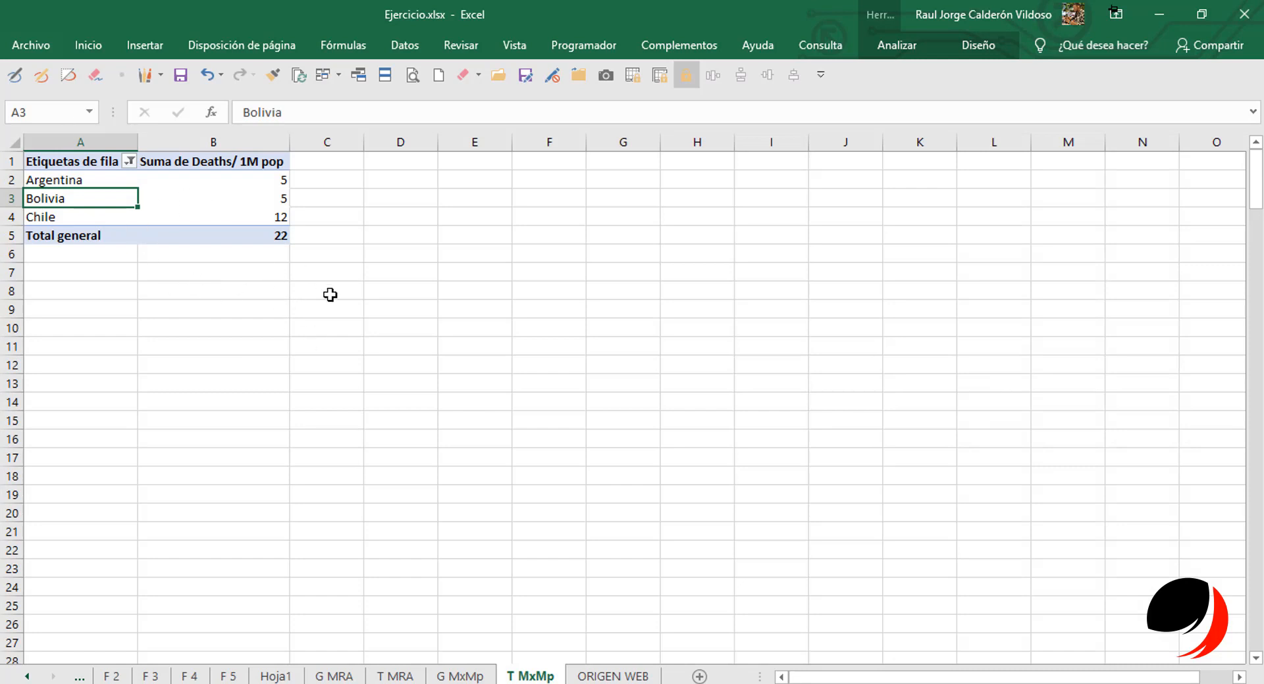
left_click(369, 201)
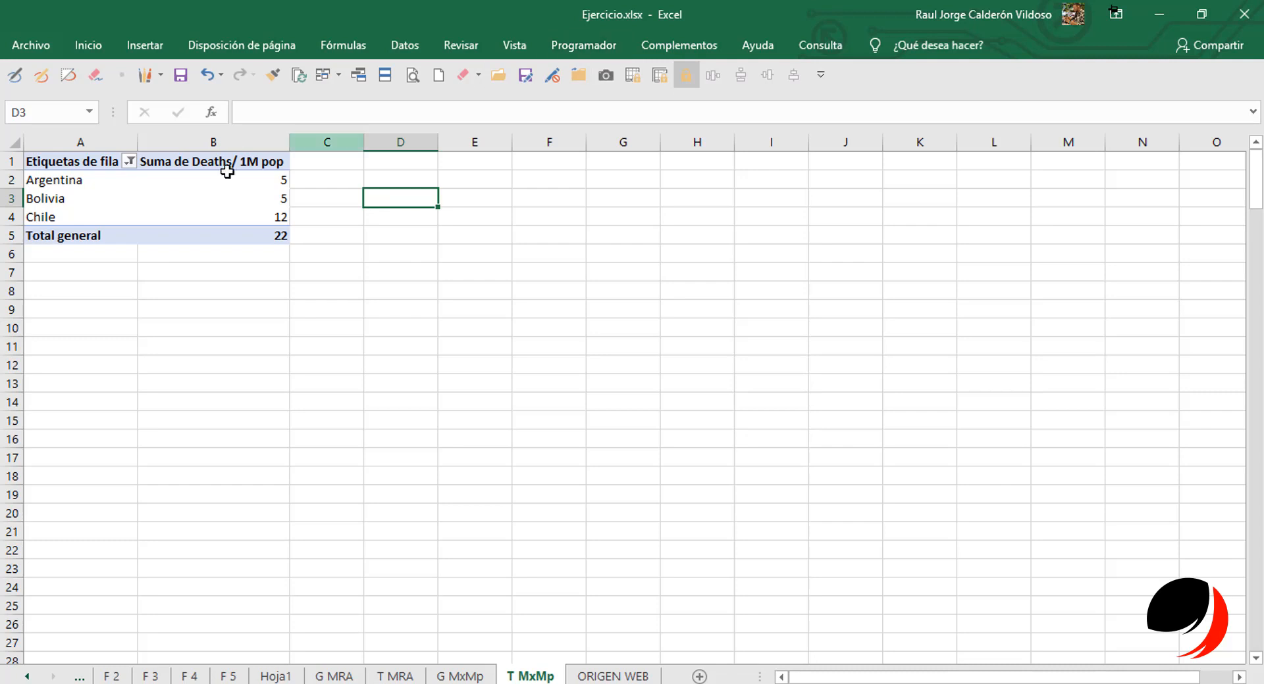
Insert a slicer for the Country, Other field of the pivot table on the T MxMp sheet.
left_click(215, 199)
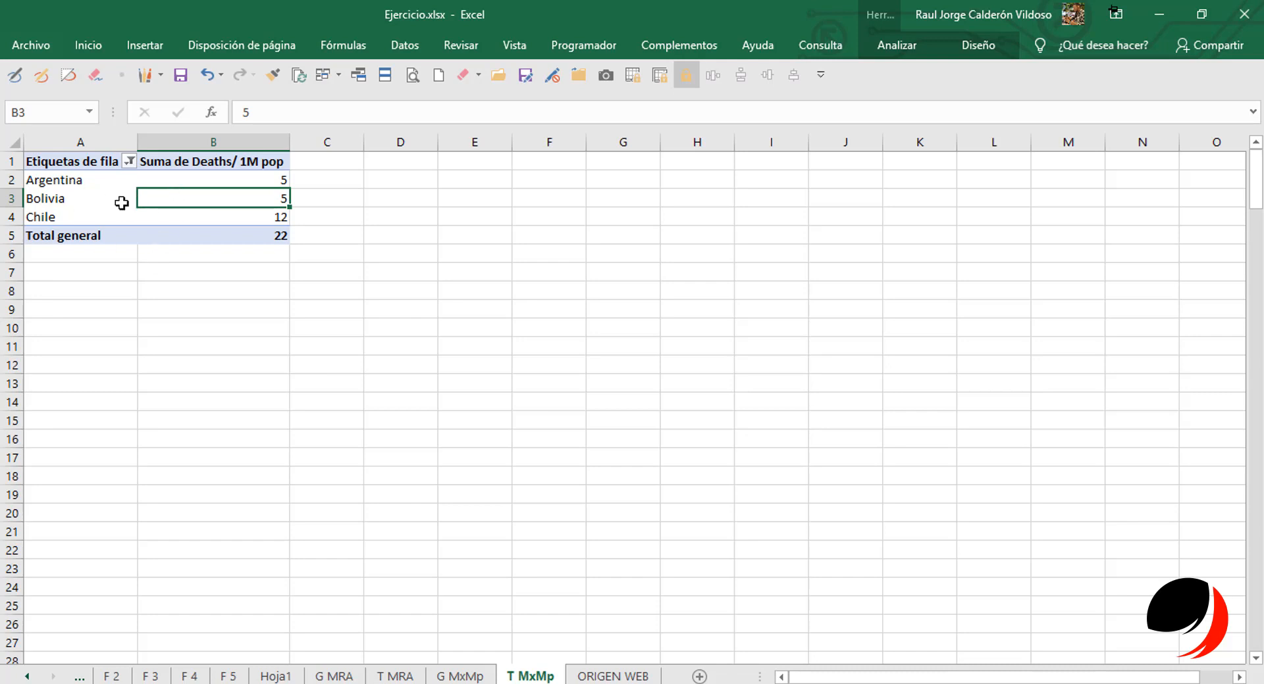
left_click(981, 50)
left_click(911, 49)
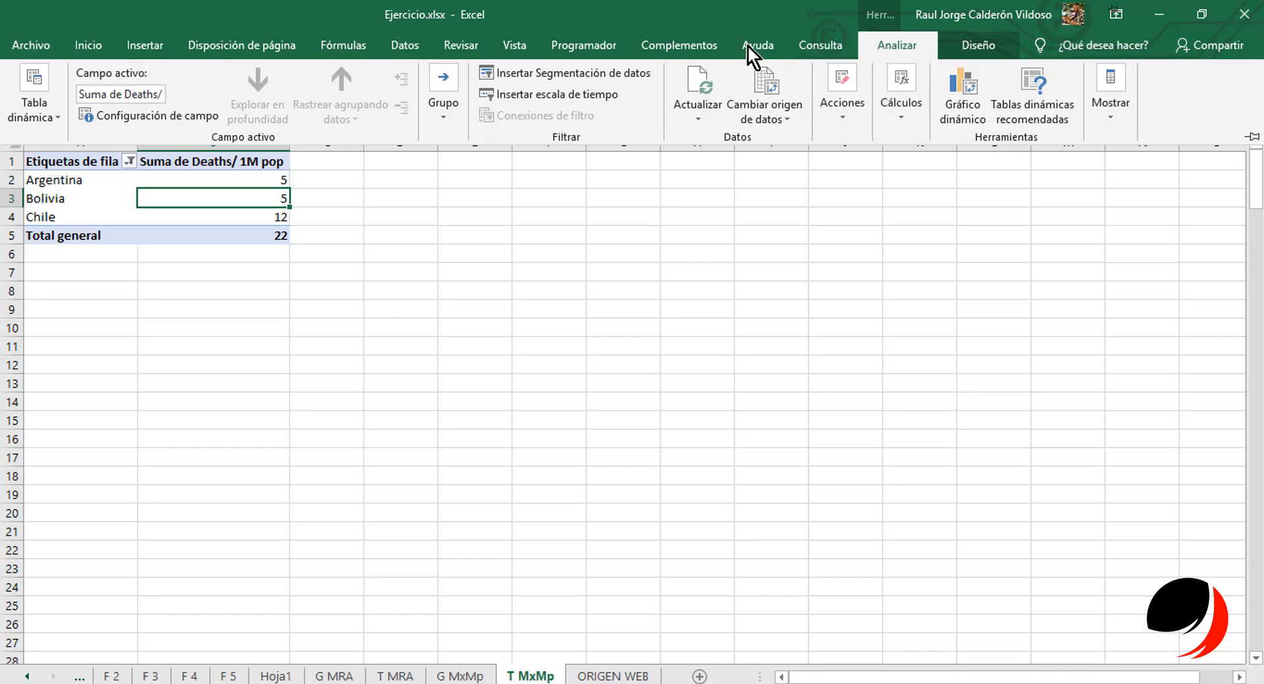
left_click(597, 82)
left_click_drag(708, 282, 515, 201)
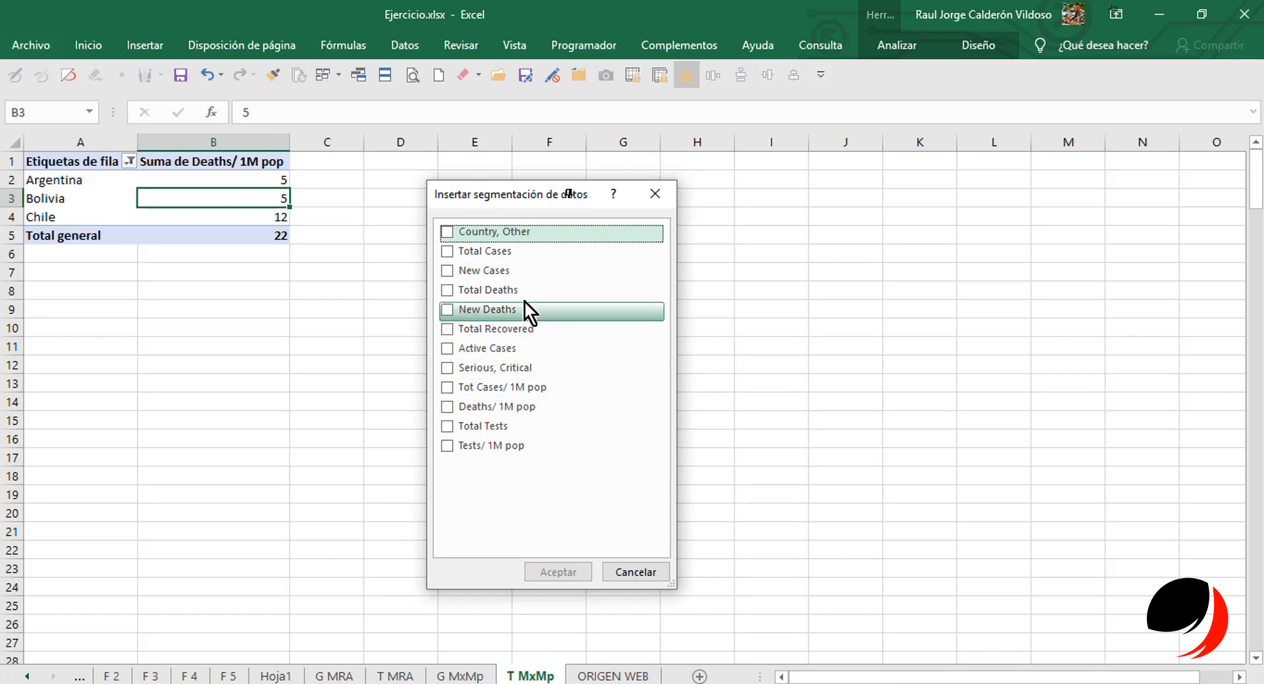
left_click(452, 232)
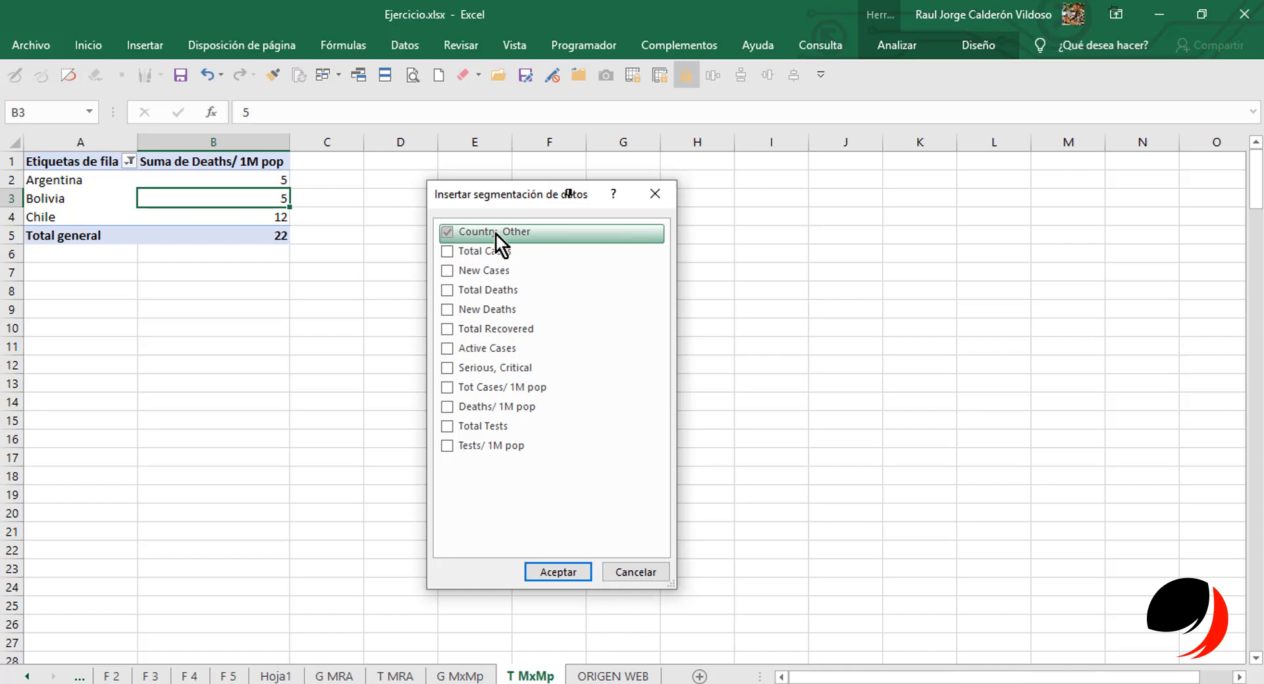
left_click(556, 573)
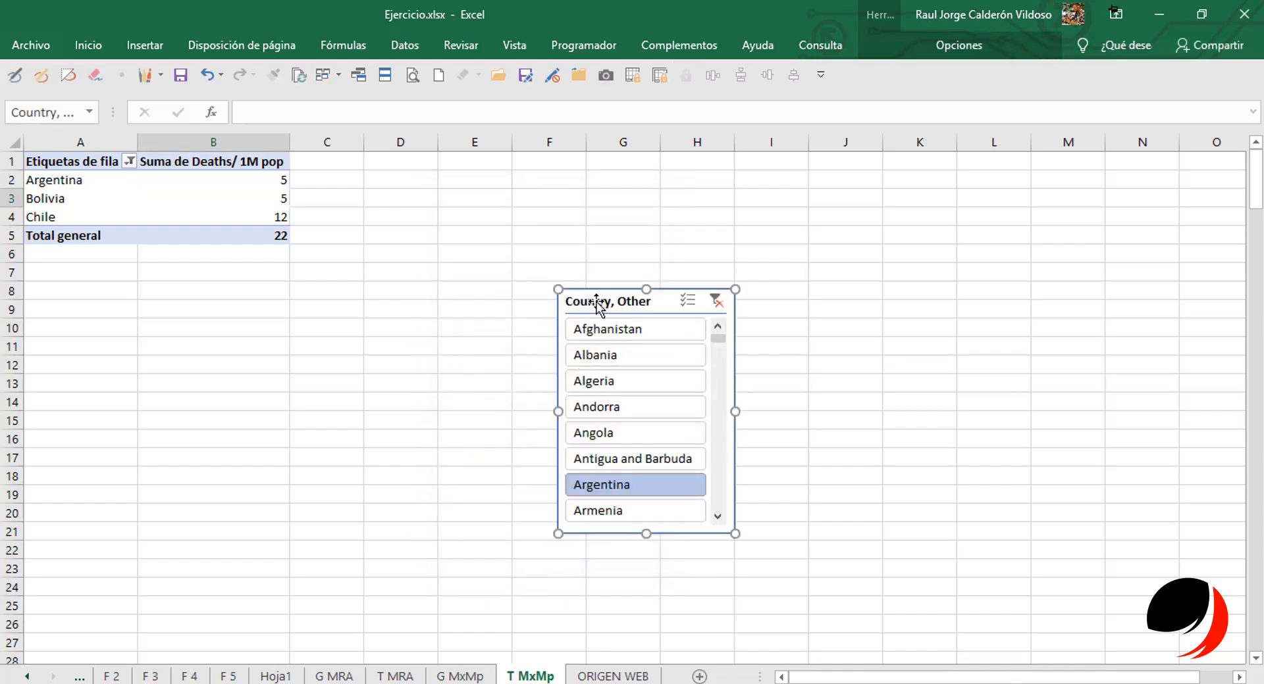
Place the Country, Other slicer beside the pivot table, near row 2, and look through its country list.
left_click_drag(598, 304, 385, 185)
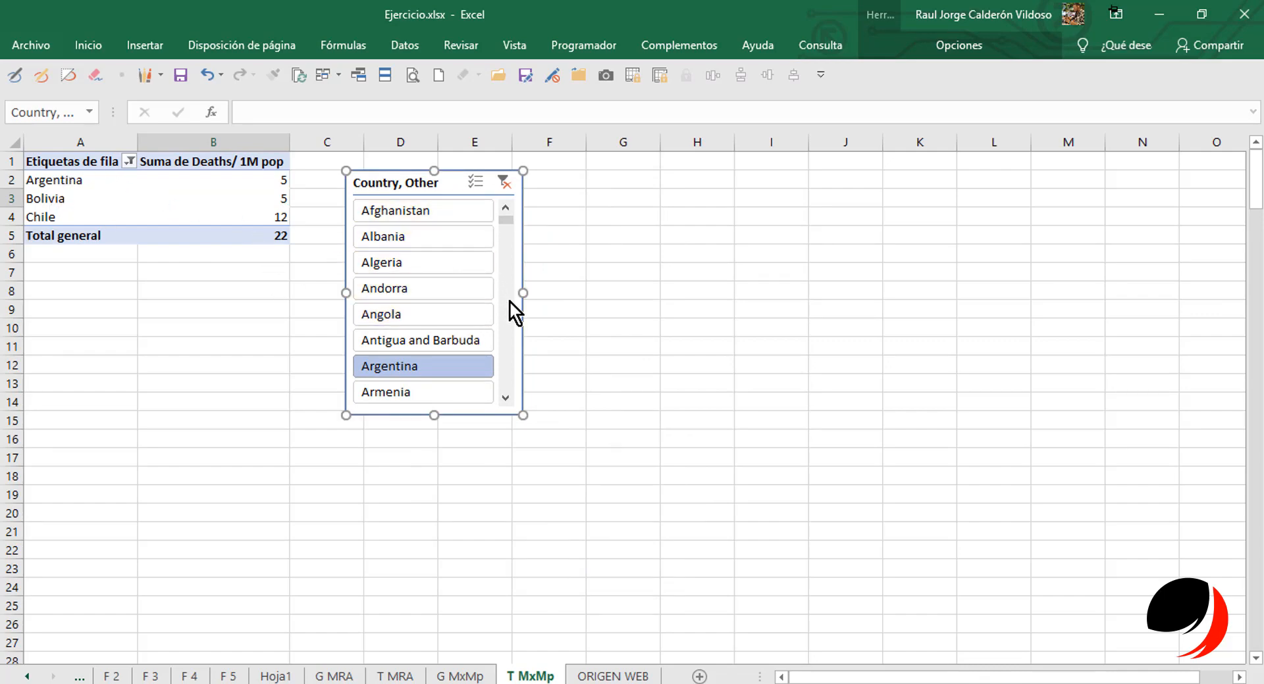
scroll(508, 303, "down", 15)
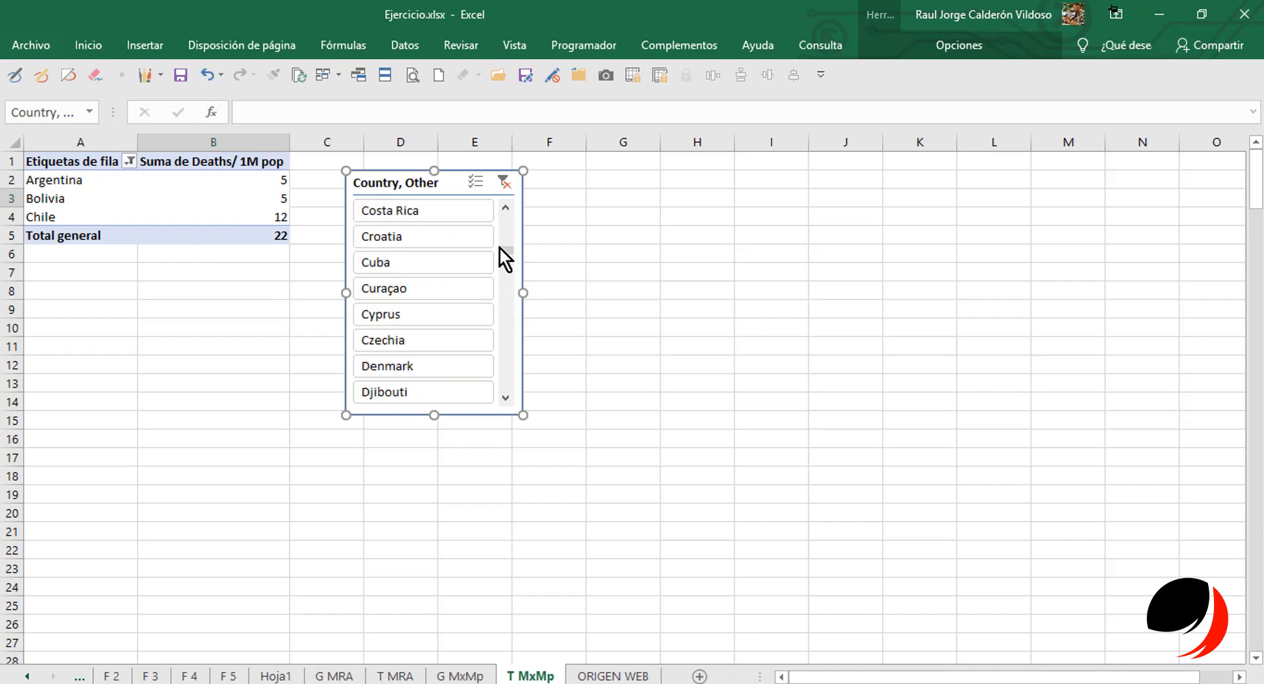
scroll(508, 228, "up", 15)
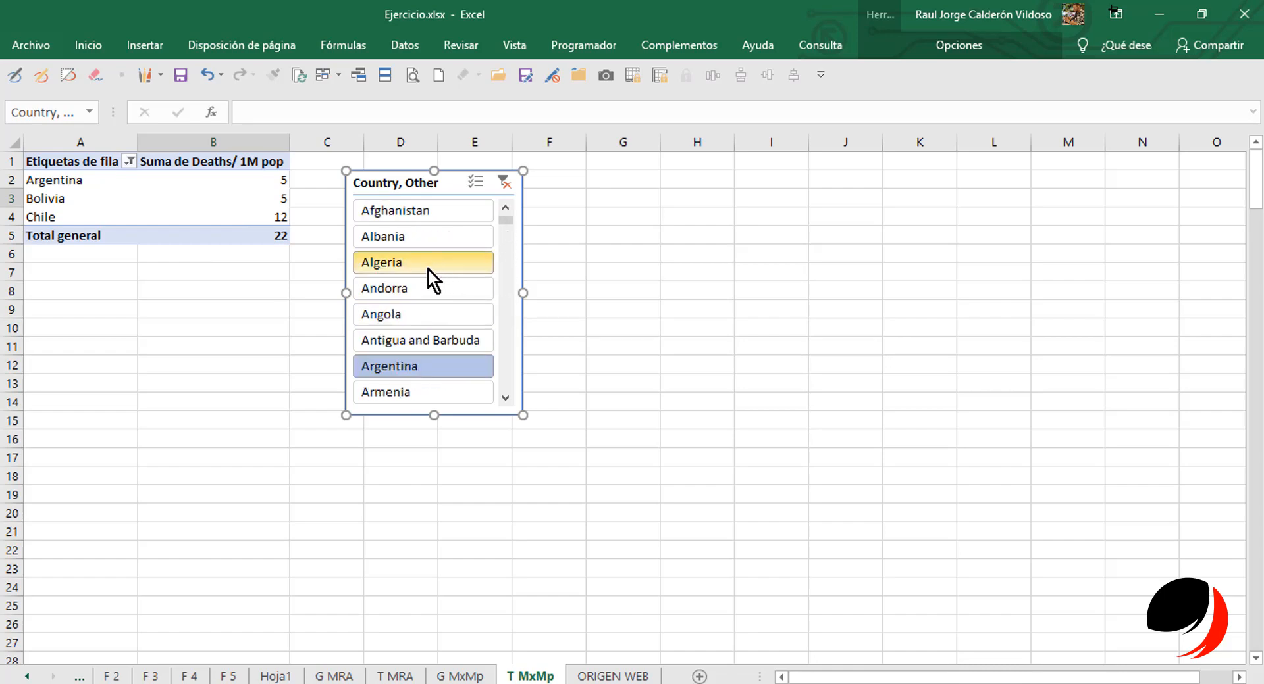
Filter the pivot table to single countries in turn, ending with Antigua and Barbuda, and check the chart on the G MxMp sheet.
left_click(429, 213)
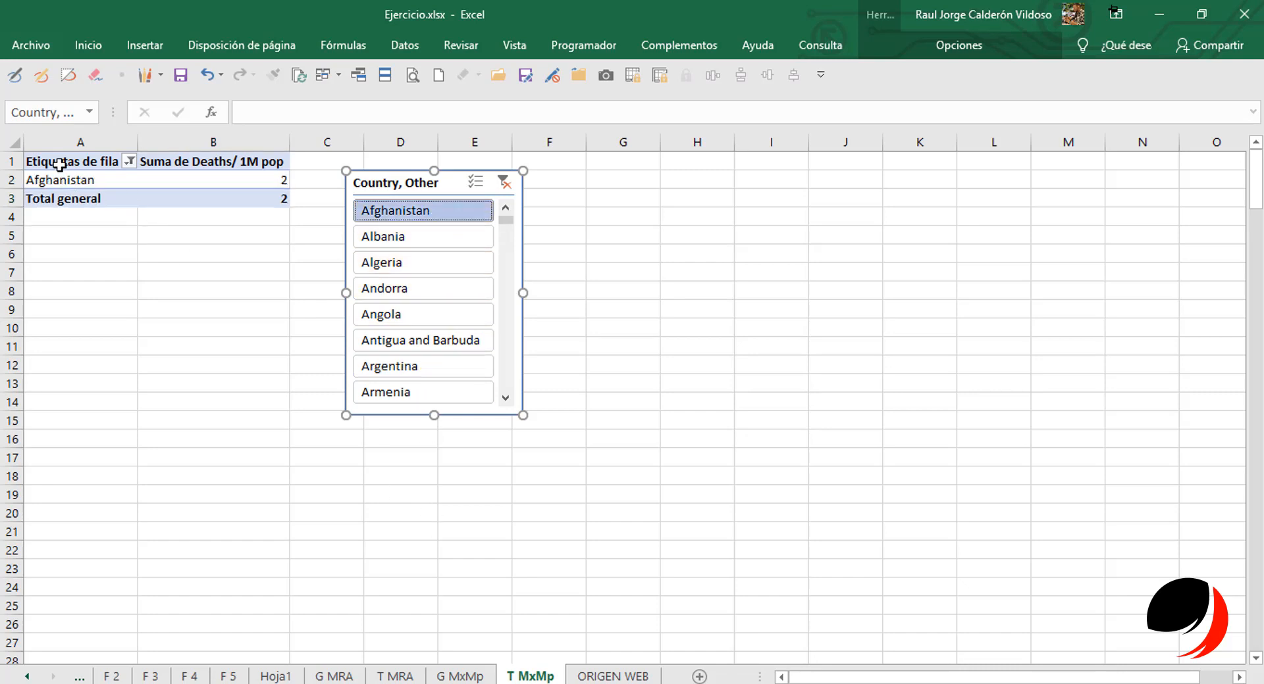
left_click(398, 258)
left_click(416, 287)
left_click(433, 341)
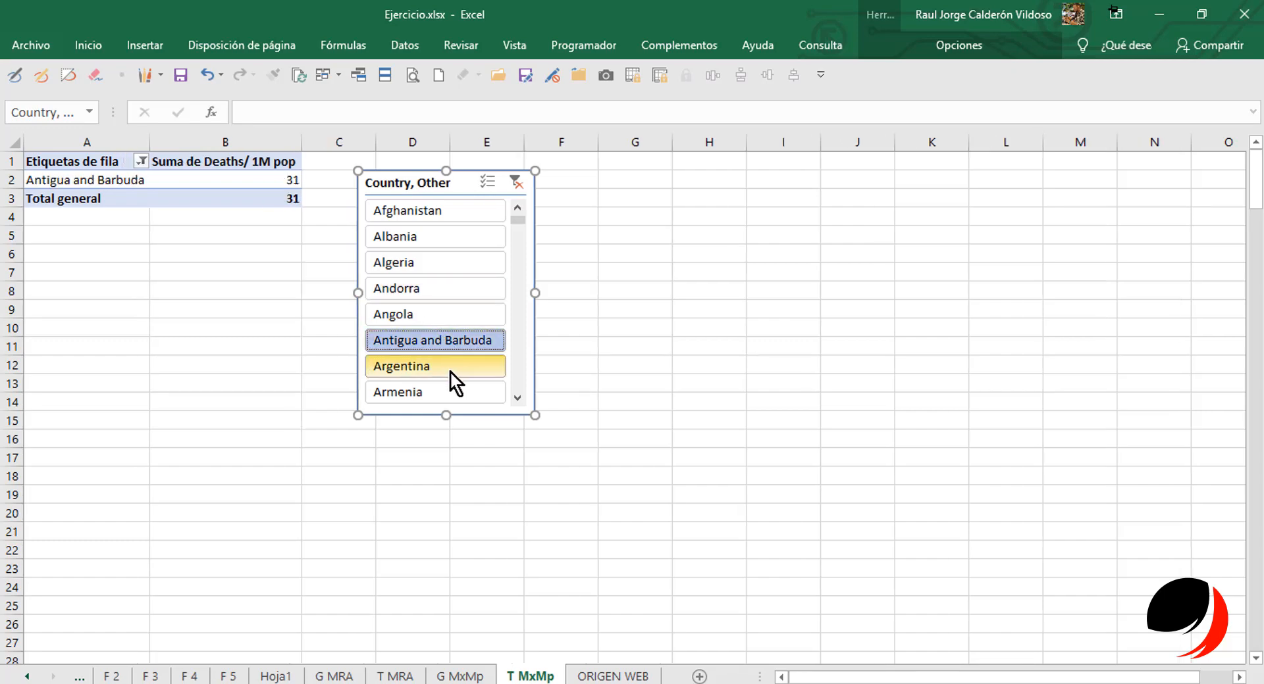
left_click(447, 367)
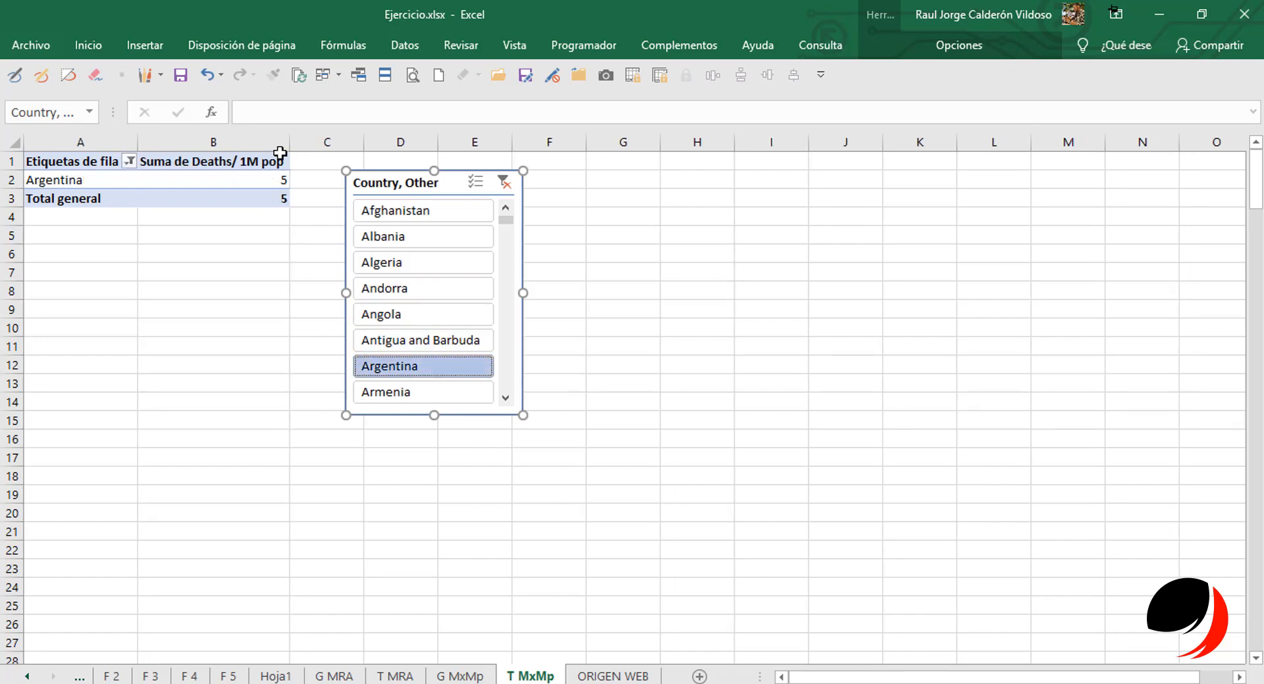
left_click(439, 339)
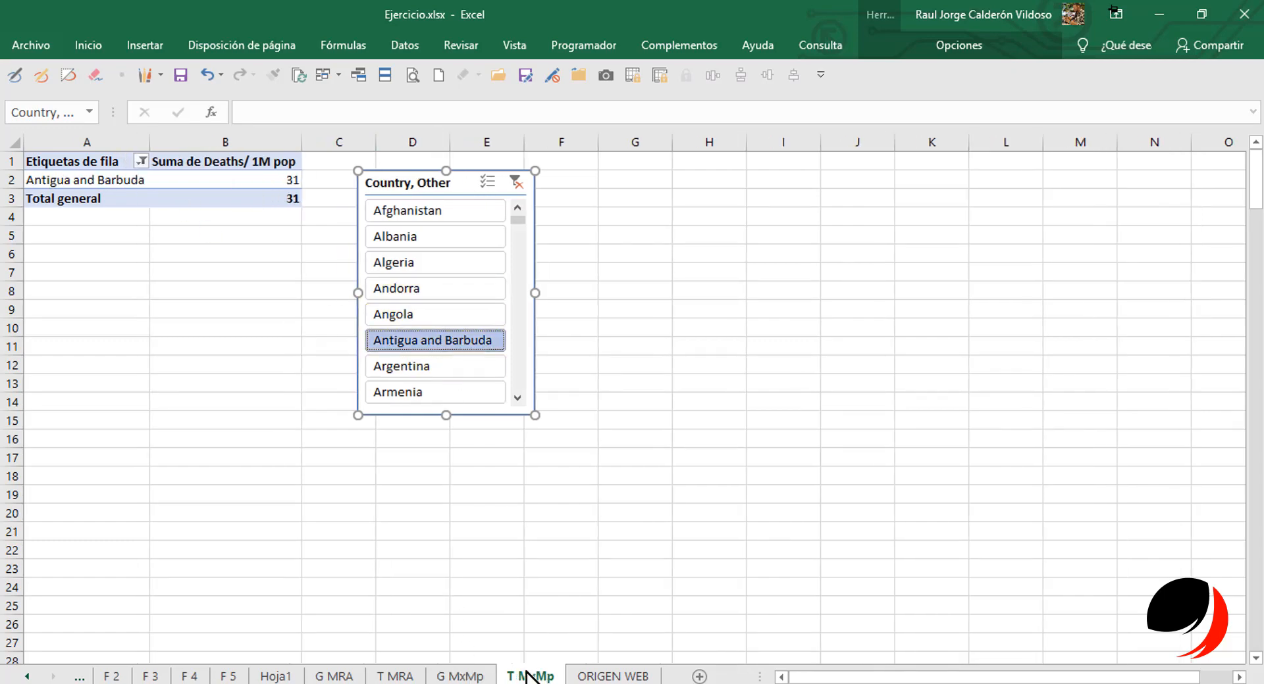
left_click(473, 678)
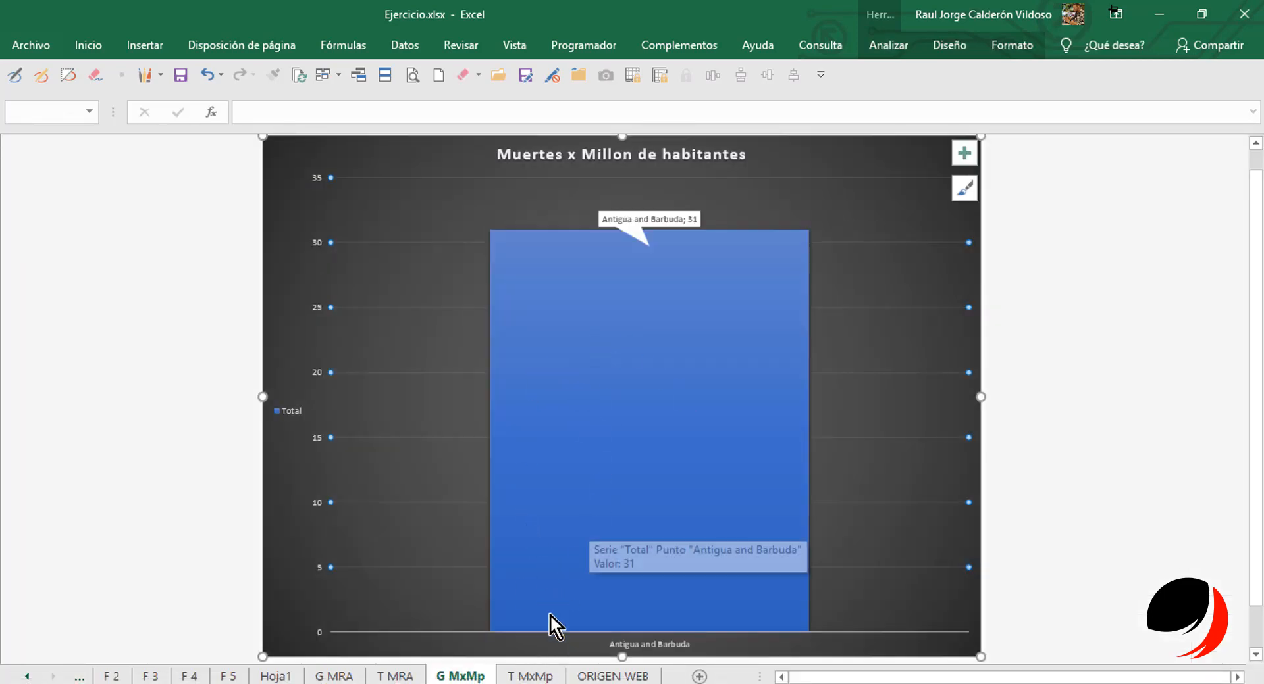
left_click(530, 677)
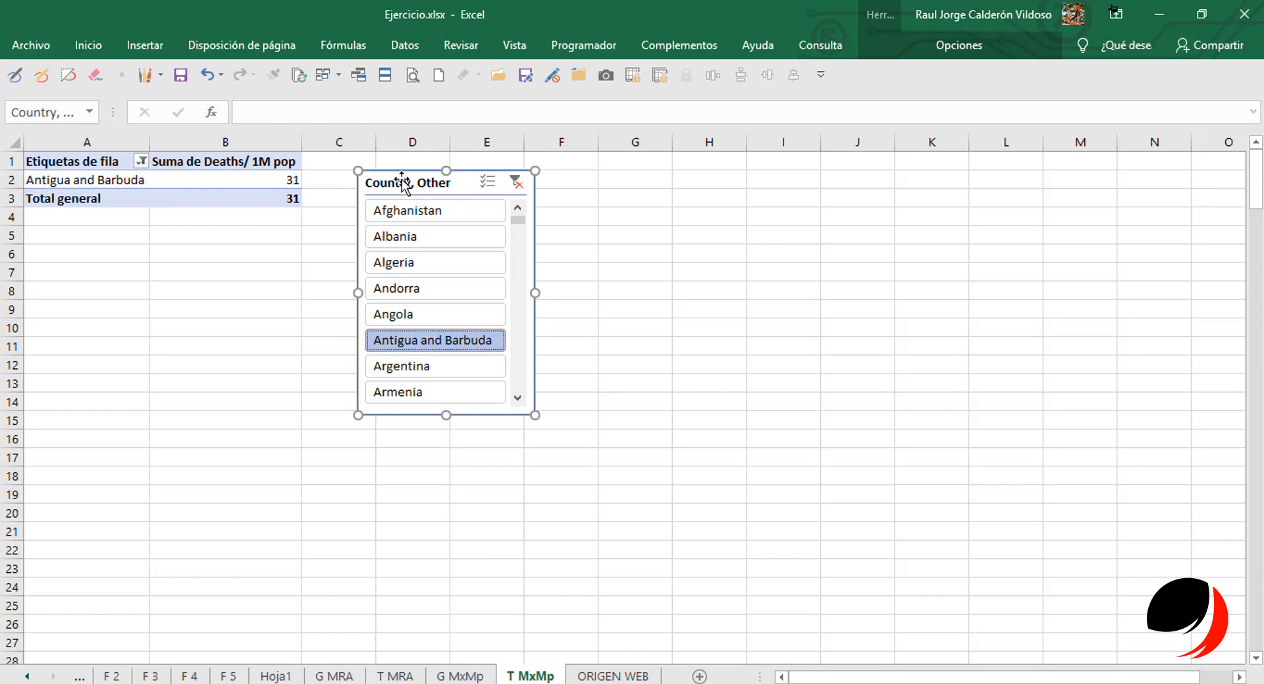
Enlarge the Country, Other slicer beside the pivot table to about 24.8 by 13.6 cm and arrange its buttons in 7 columns.
left_click_drag(402, 180, 388, 183)
left_click_drag(521, 418, 1211, 650)
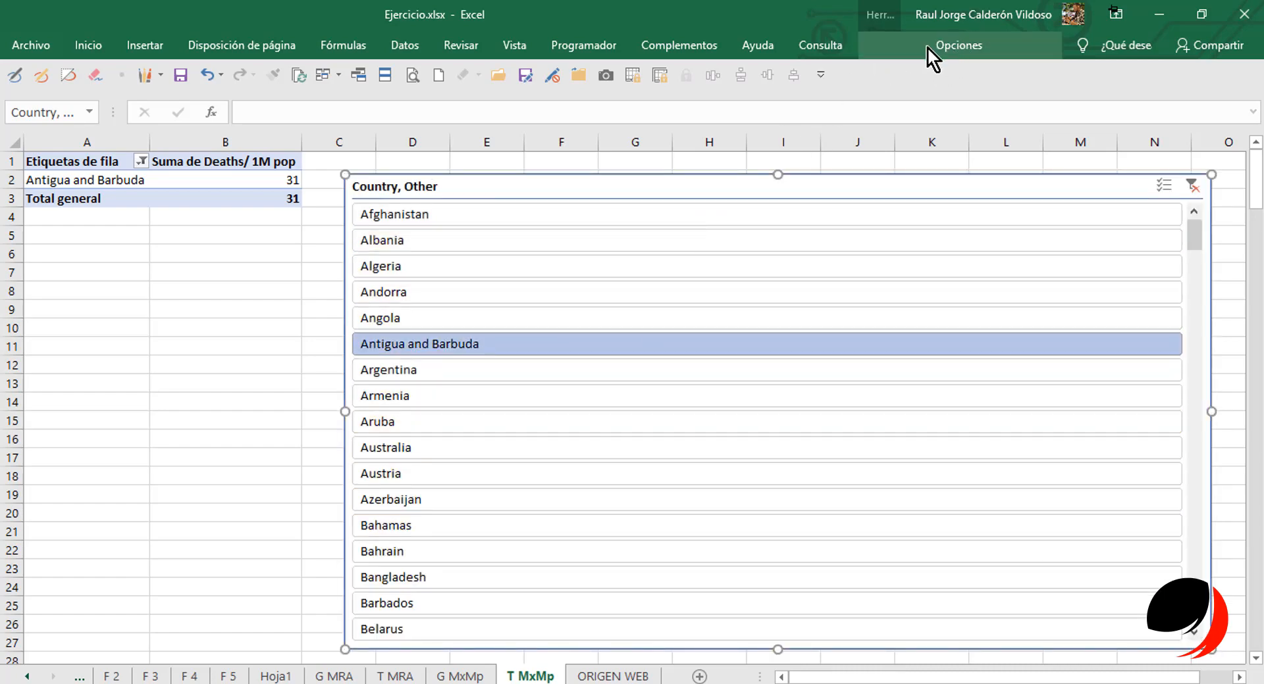
left_click(954, 42)
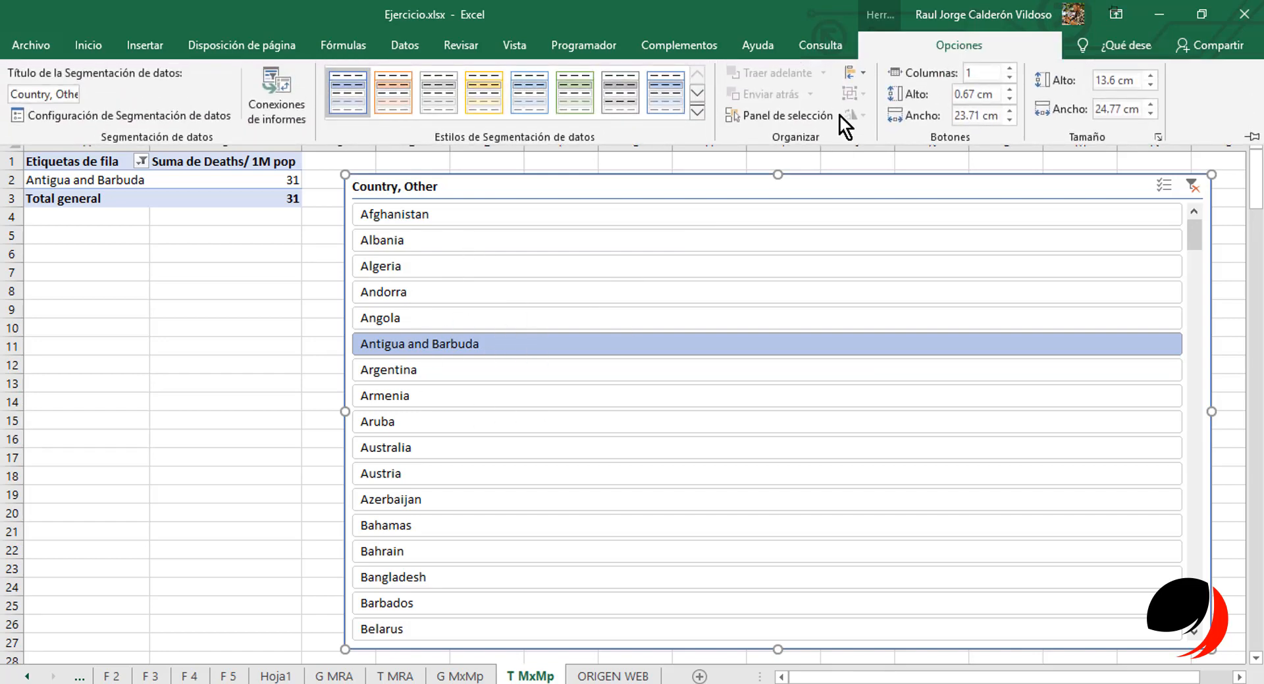
left_click(1010, 67)
left_click(1009, 67)
left_click(1009, 67)
left_click(1009, 67)
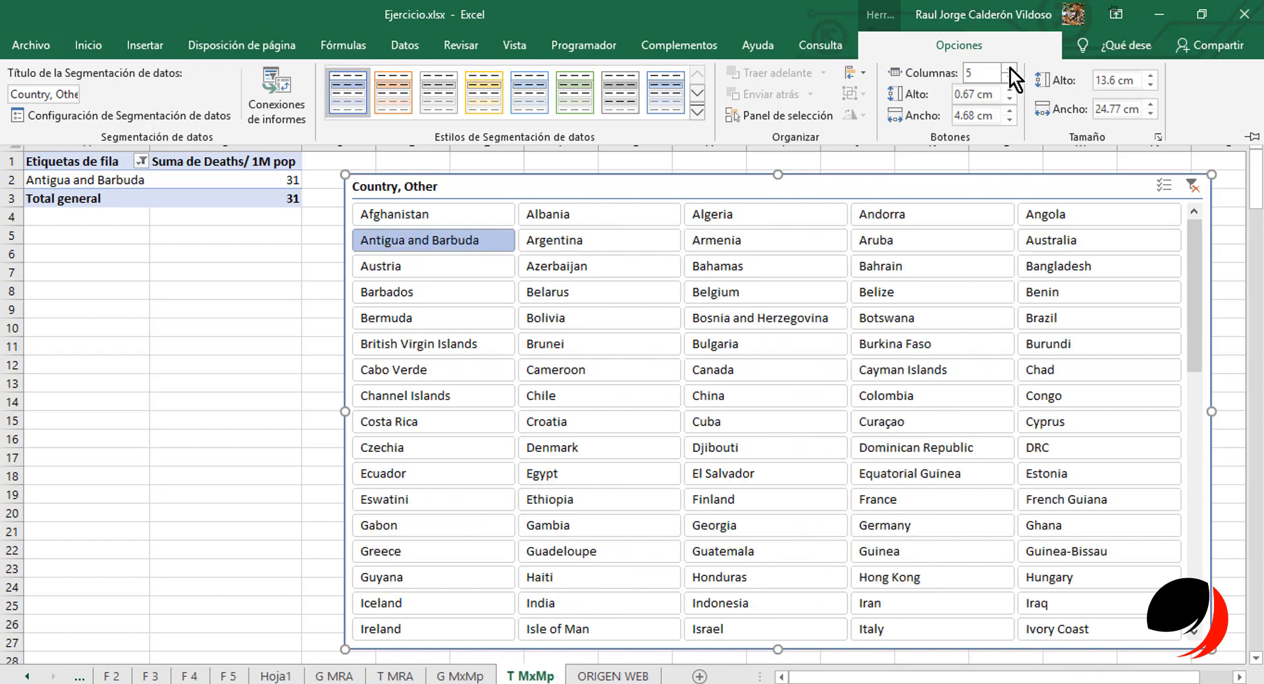
left_click(1009, 67)
left_click(1009, 67)
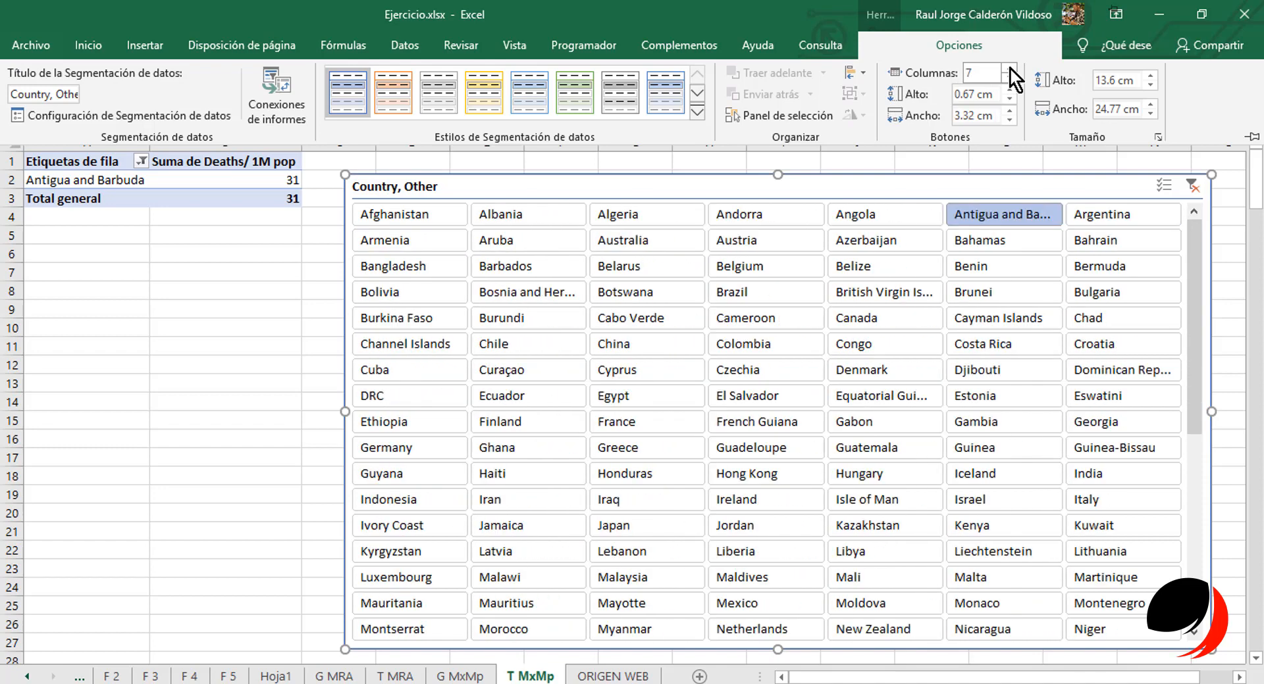
left_click(897, 166)
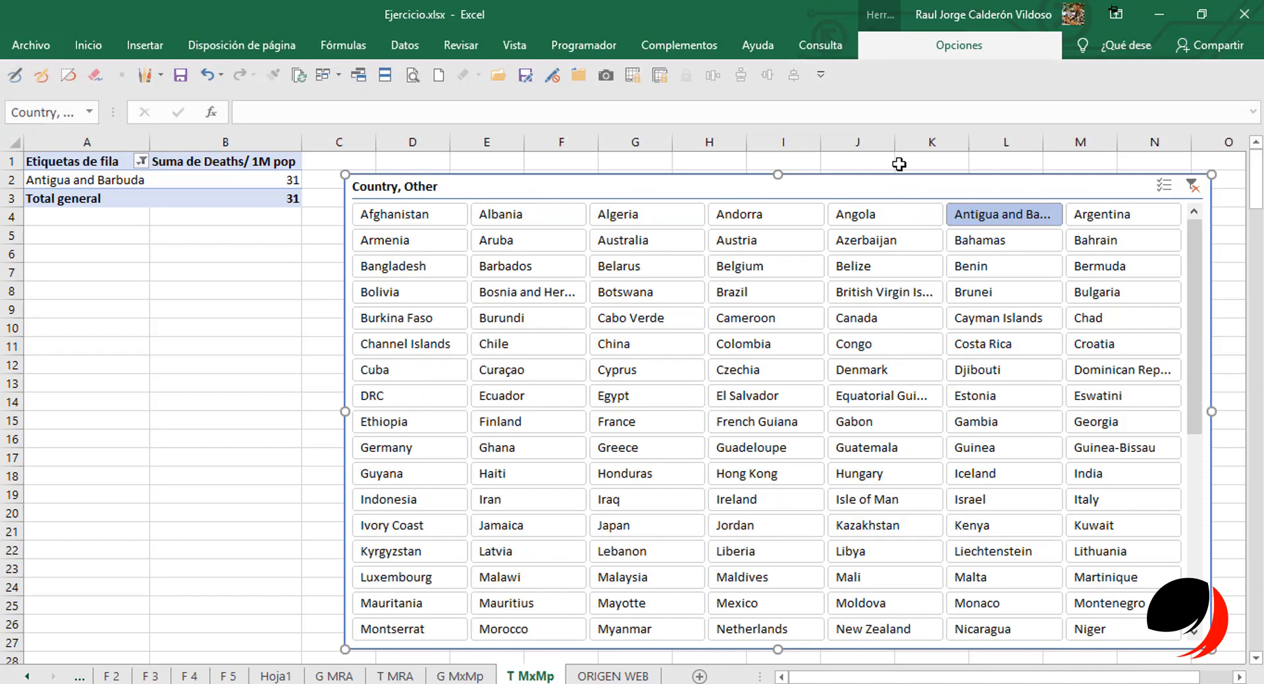
left_click_drag(881, 184, 869, 173)
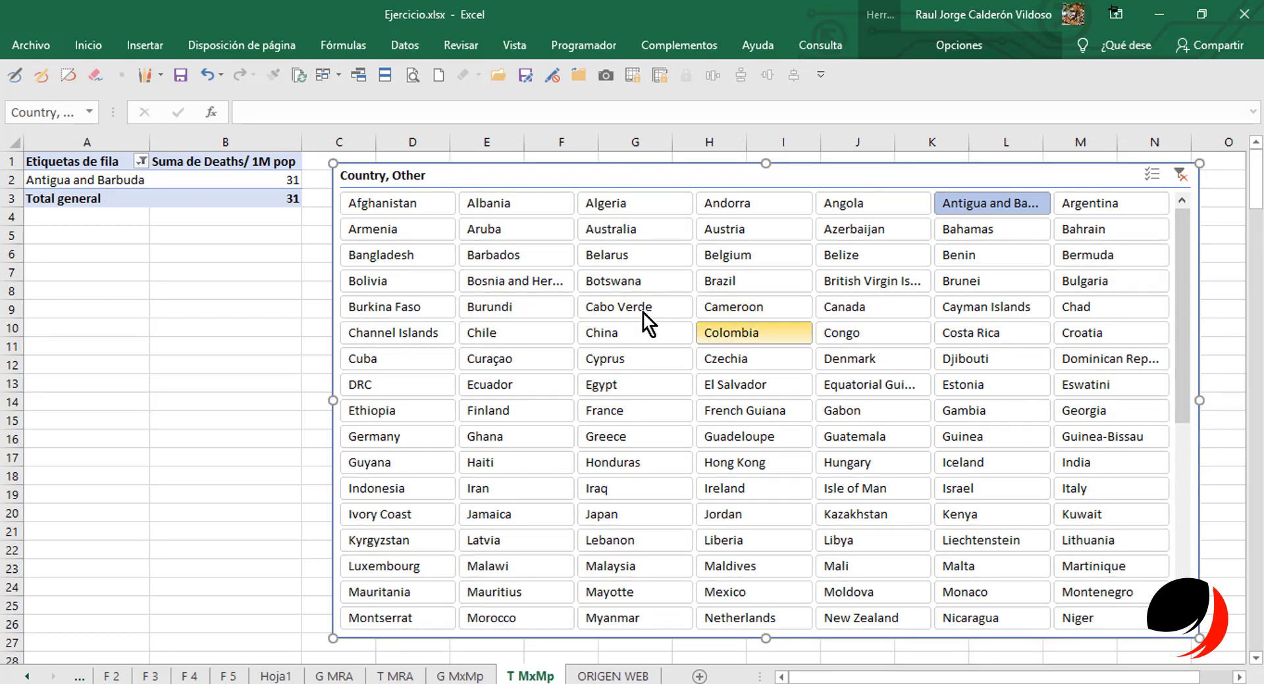
Turn on multiple selection in the slicer and filter the pivot table to Argentina, Bolivia, Brazil and Chile, deselecting Antigua and Barbuda.
left_click(1147, 174)
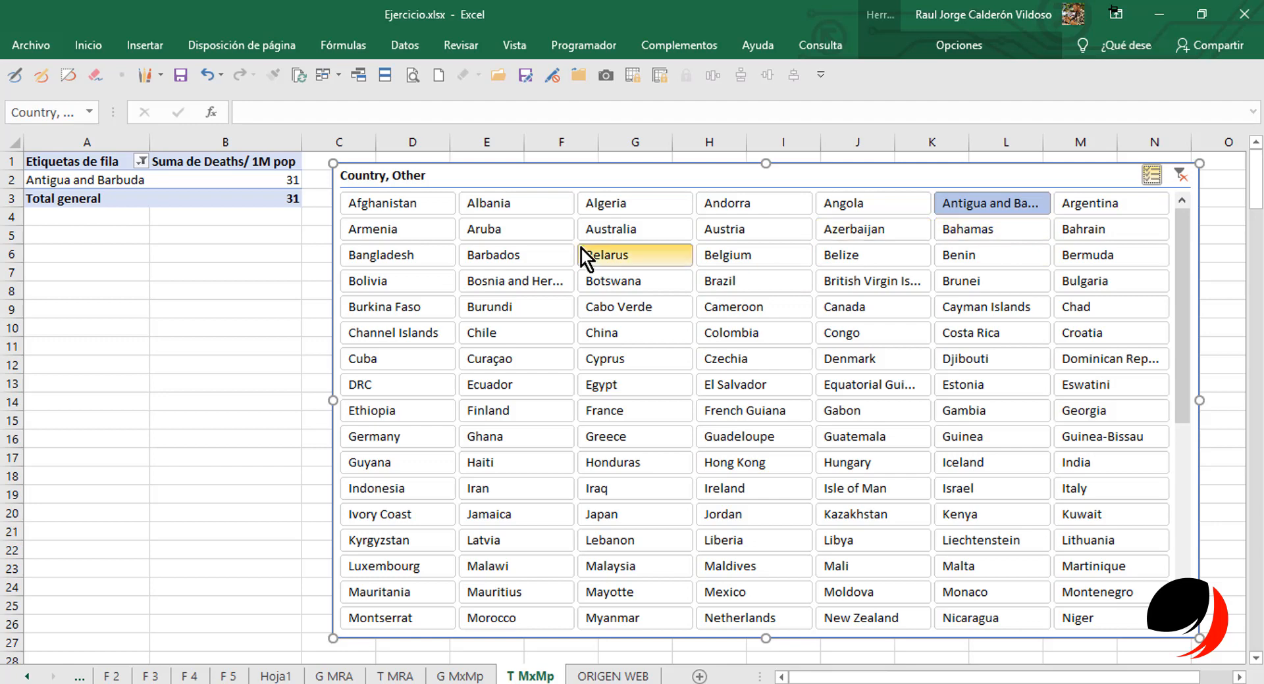
left_click(756, 283)
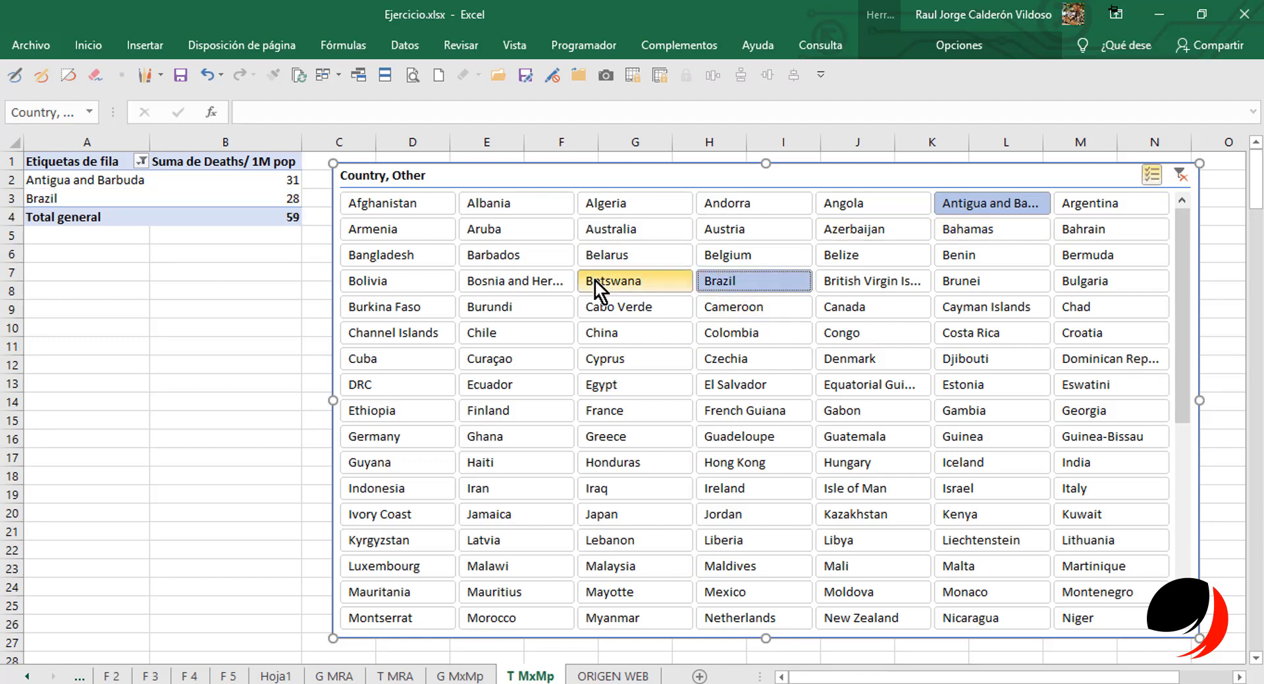
left_click(443, 283)
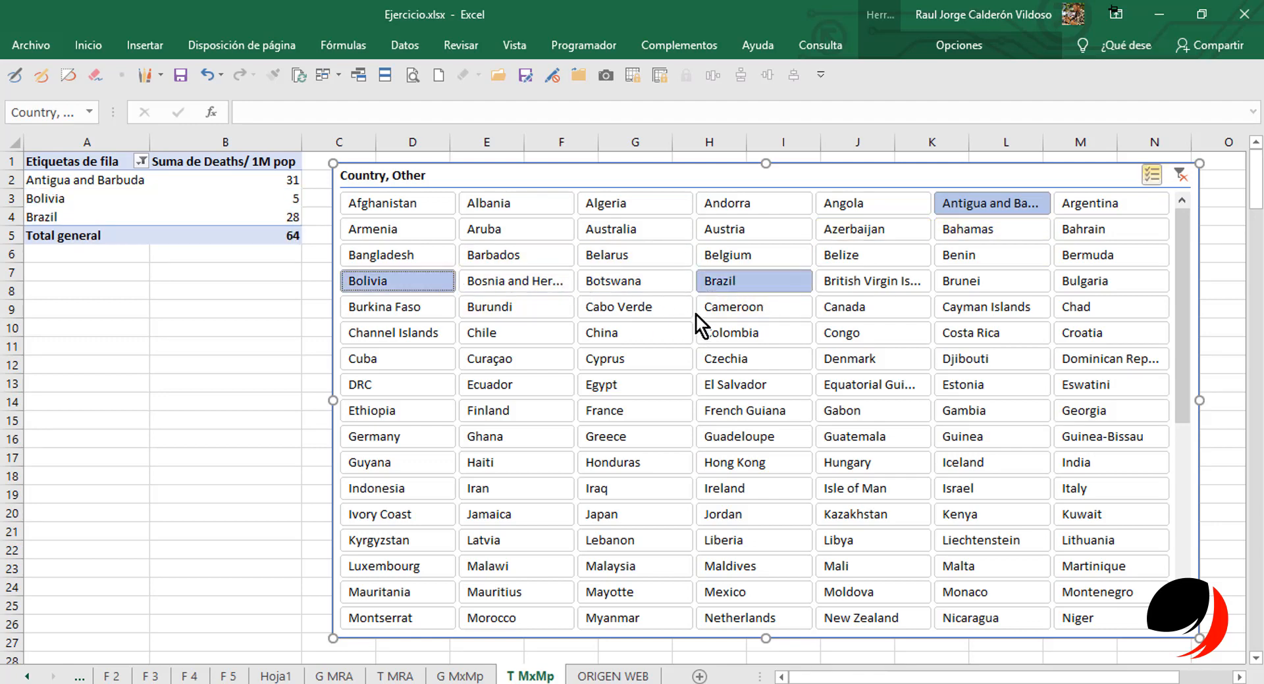
left_click(495, 326)
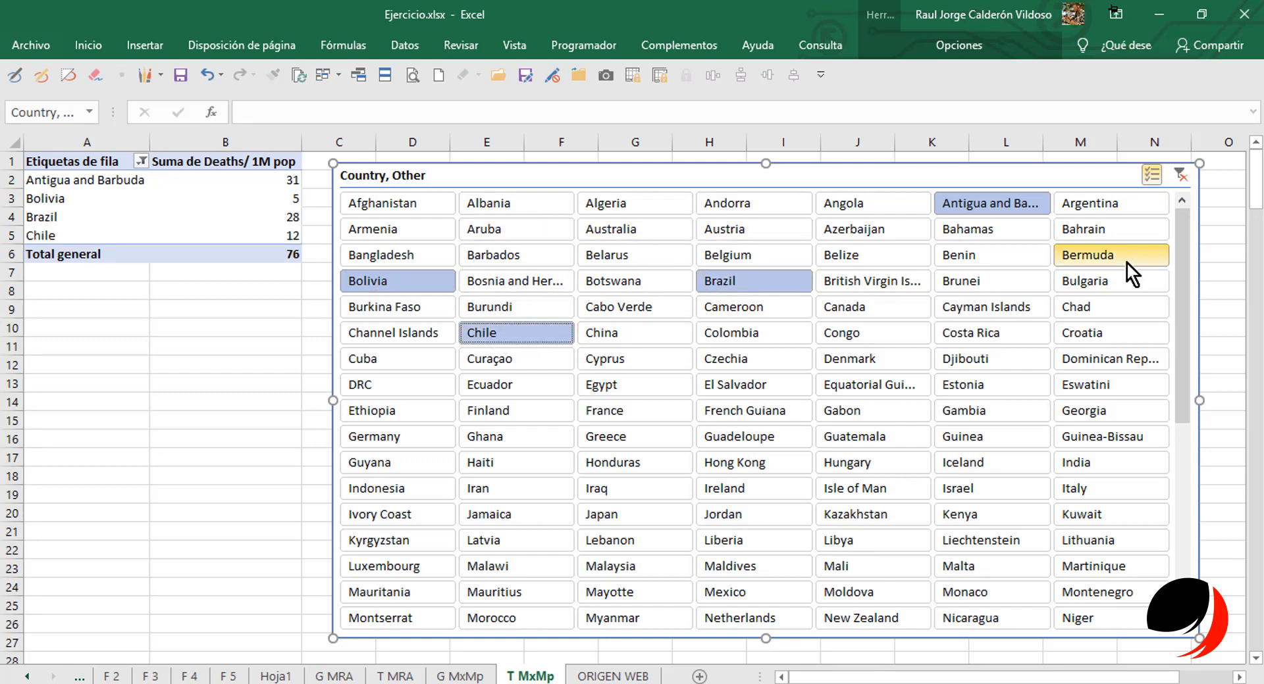
left_click(1112, 203)
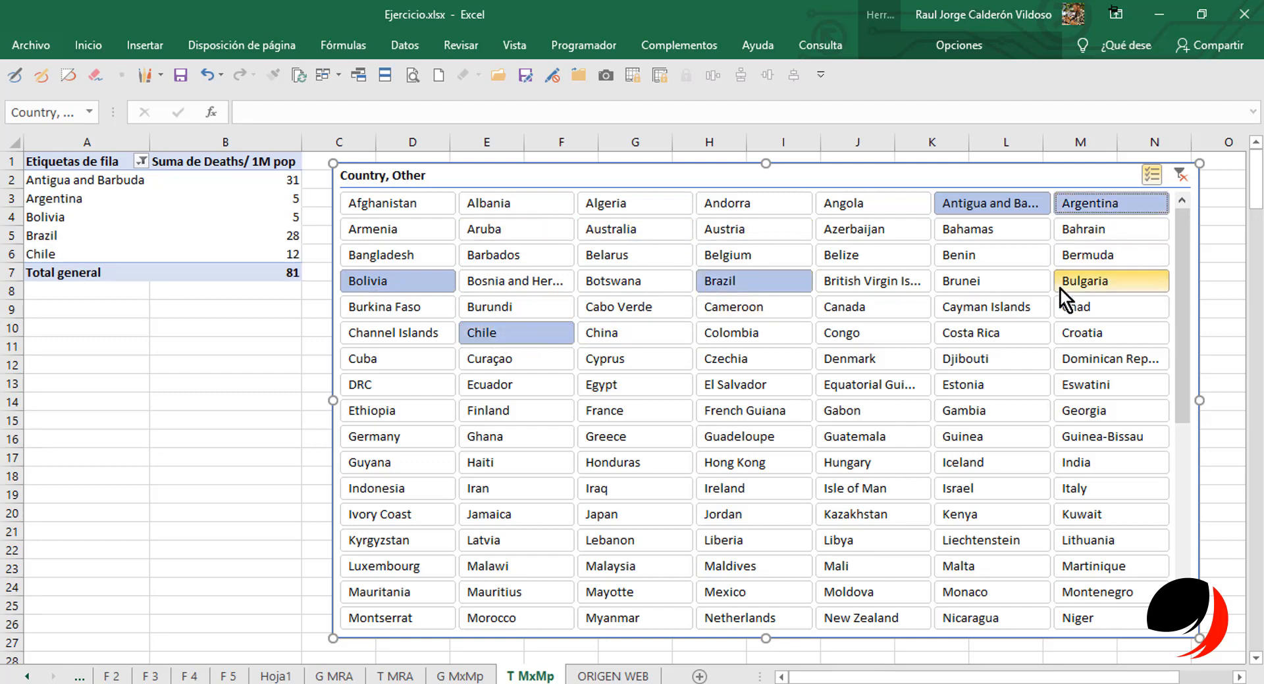
left_click(984, 203)
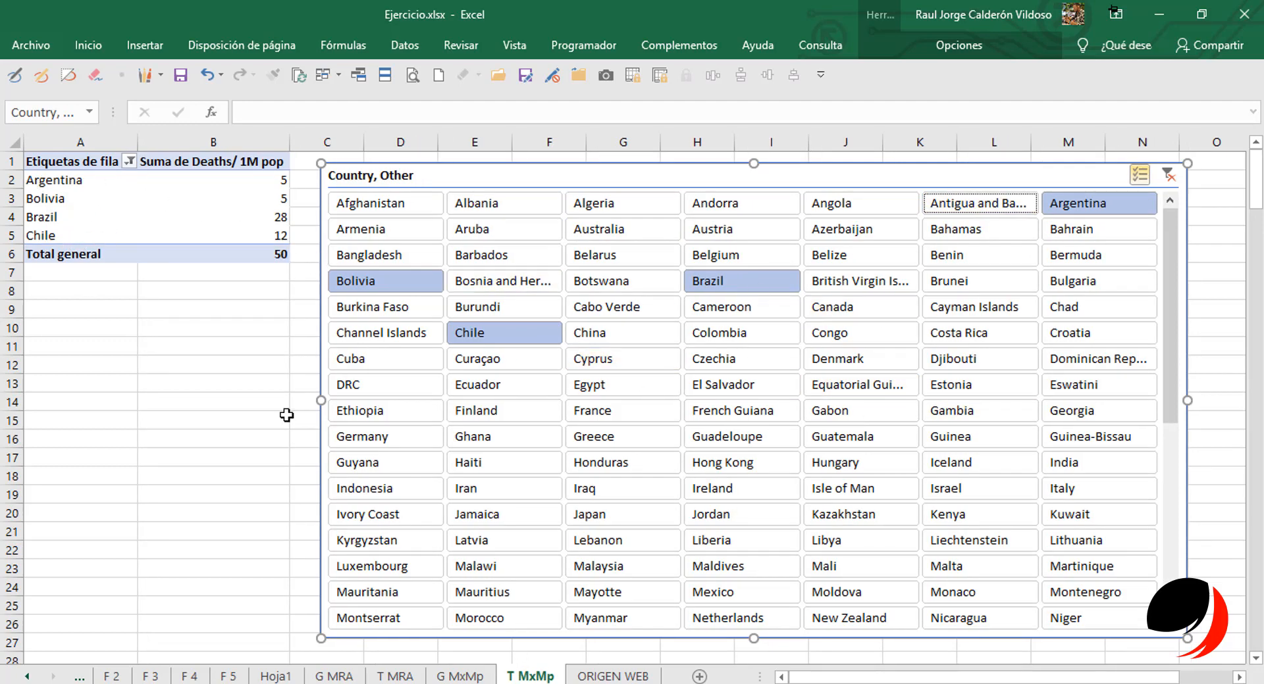
Check the filtered chart on the G MxMp sheet and shift the slicer on T MxMp slightly closer to the pivot table.
left_click(460, 676)
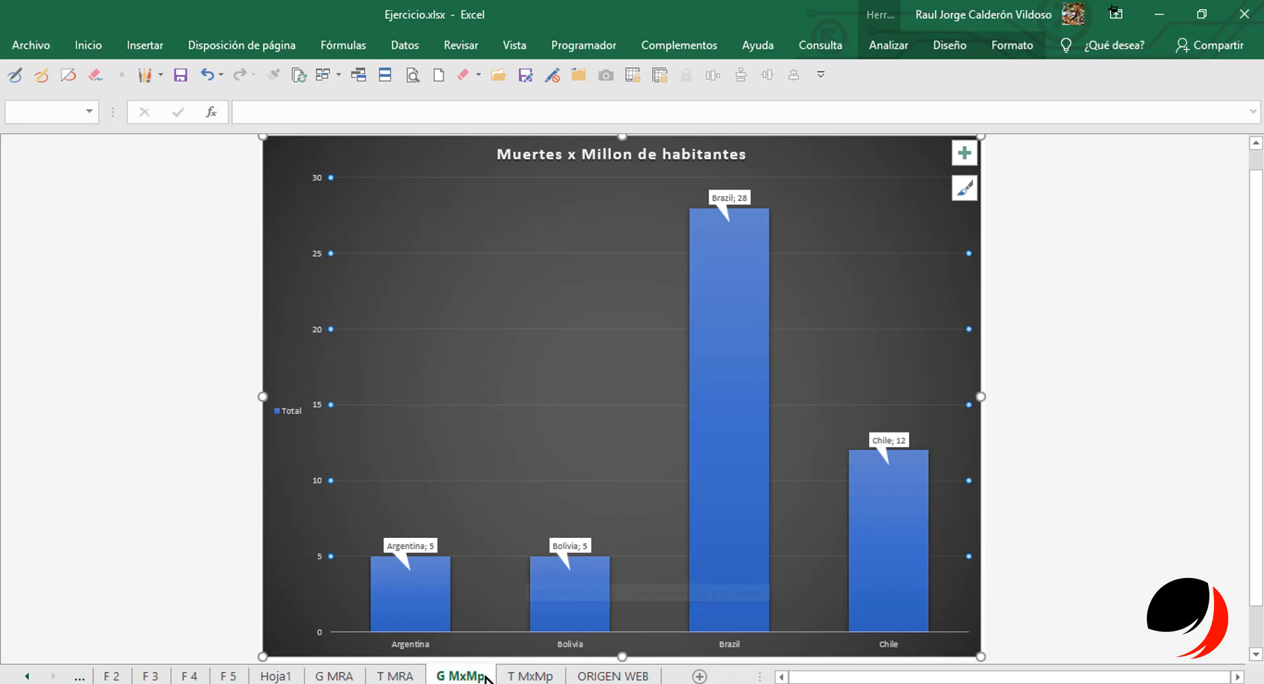
left_click(529, 676)
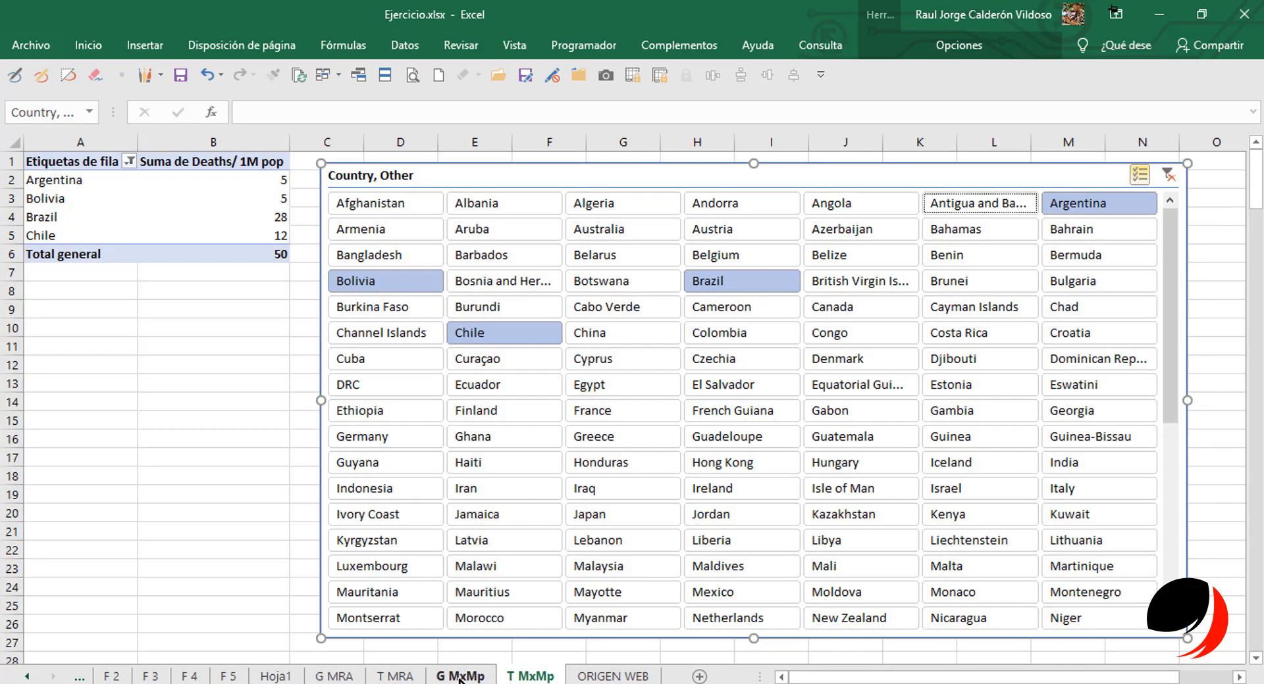
left_click(460, 677)
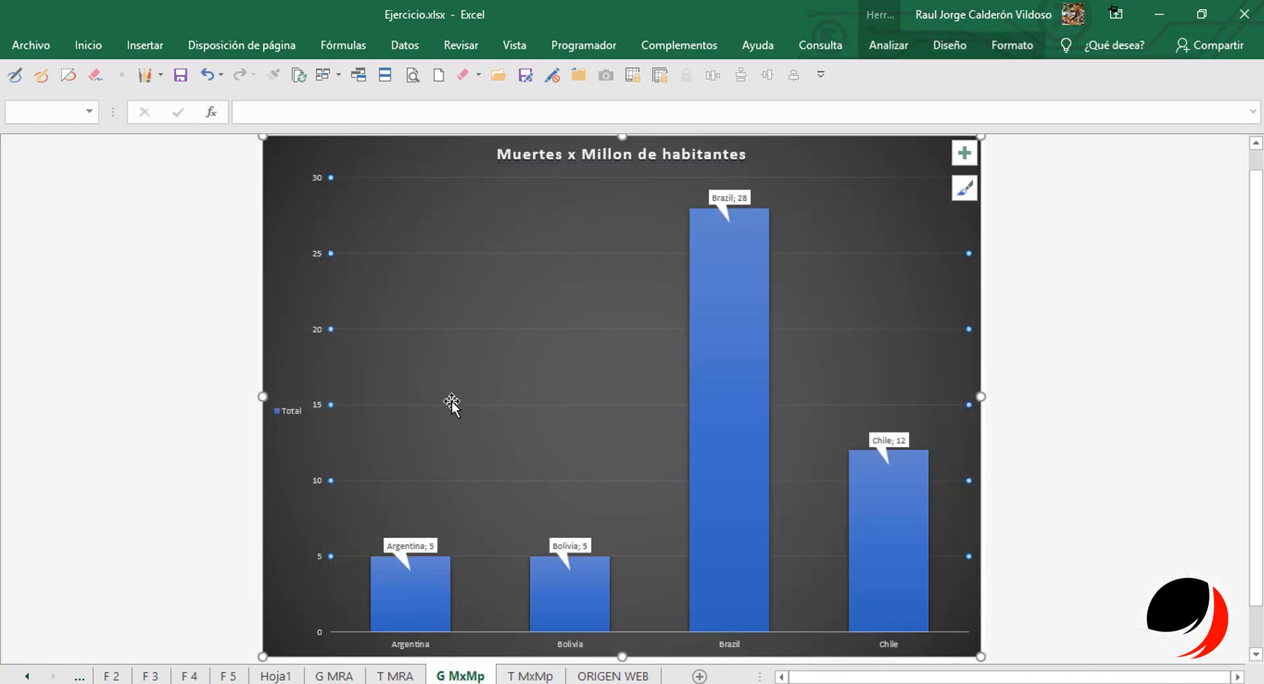
left_click(529, 677)
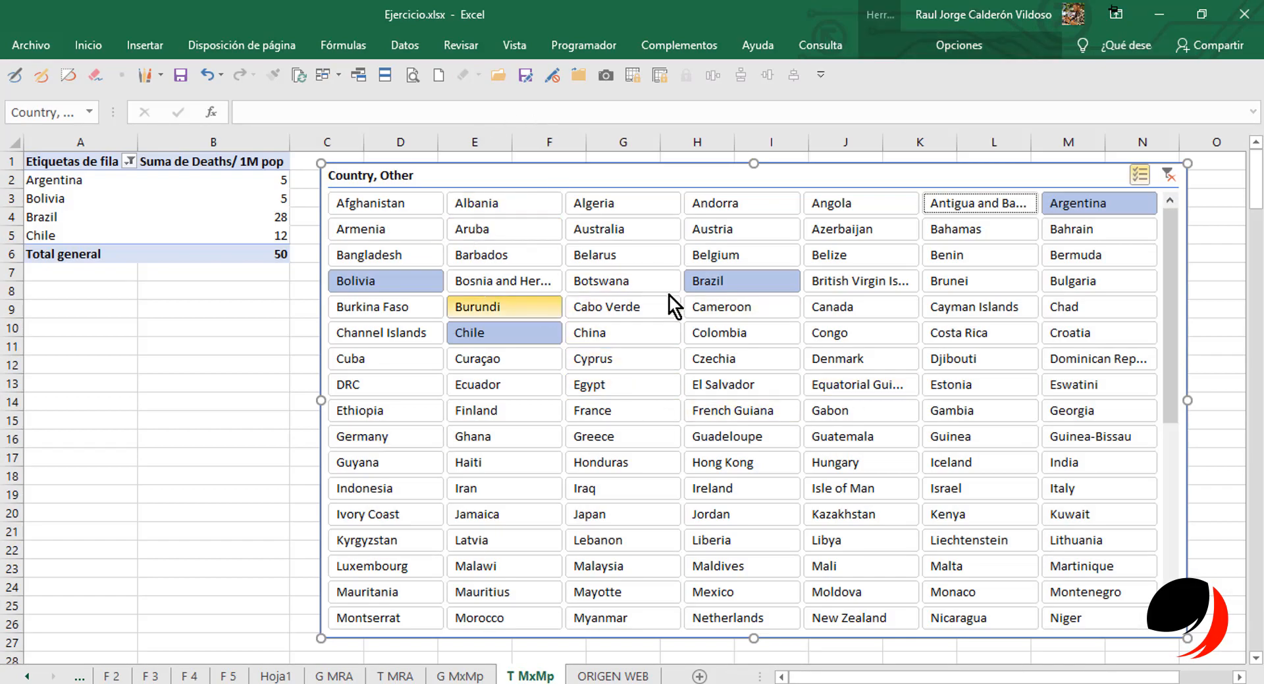
left_click_drag(711, 179, 694, 177)
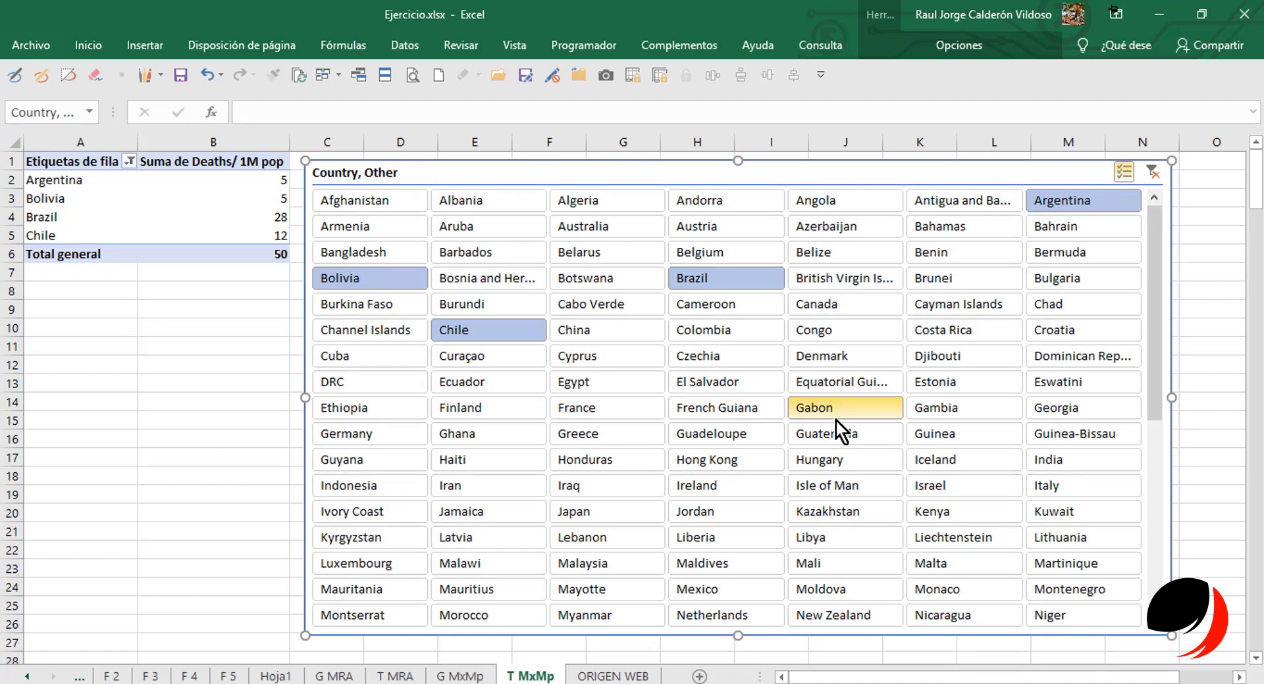
Compare the deaths per million chart on G MxMp with the deaths, active and recovered cases chart on G MRA.
left_click(460, 677)
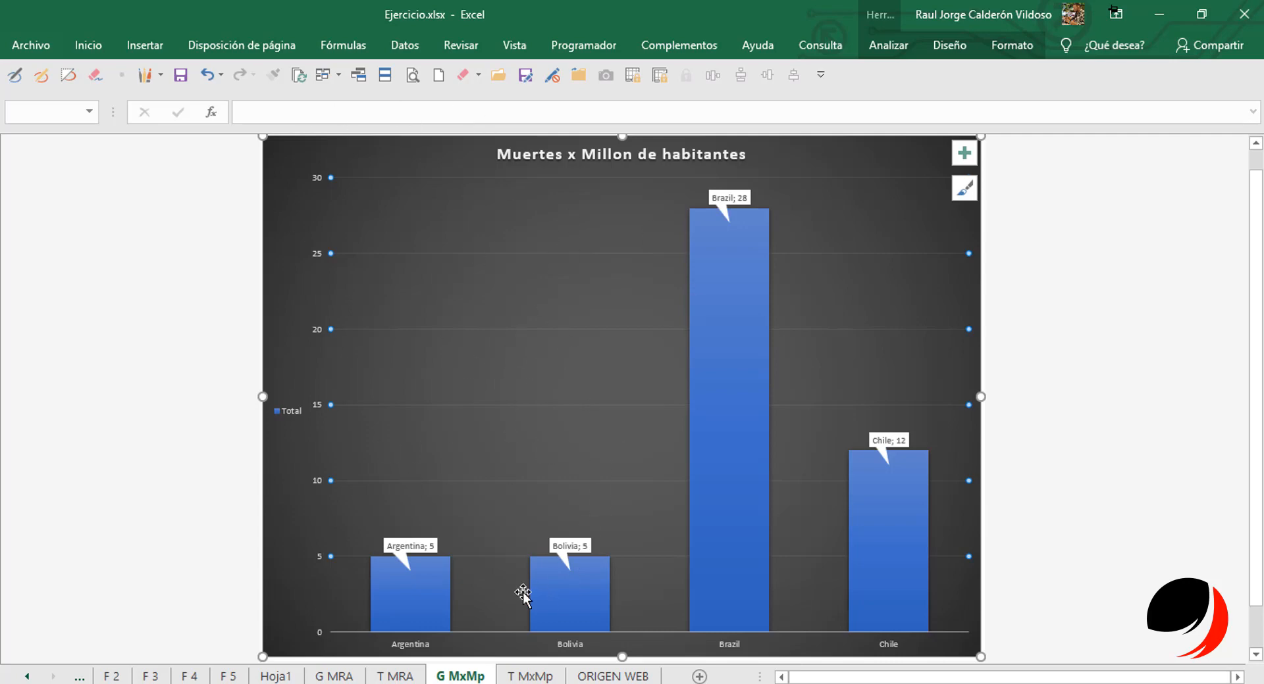
left_click(327, 677)
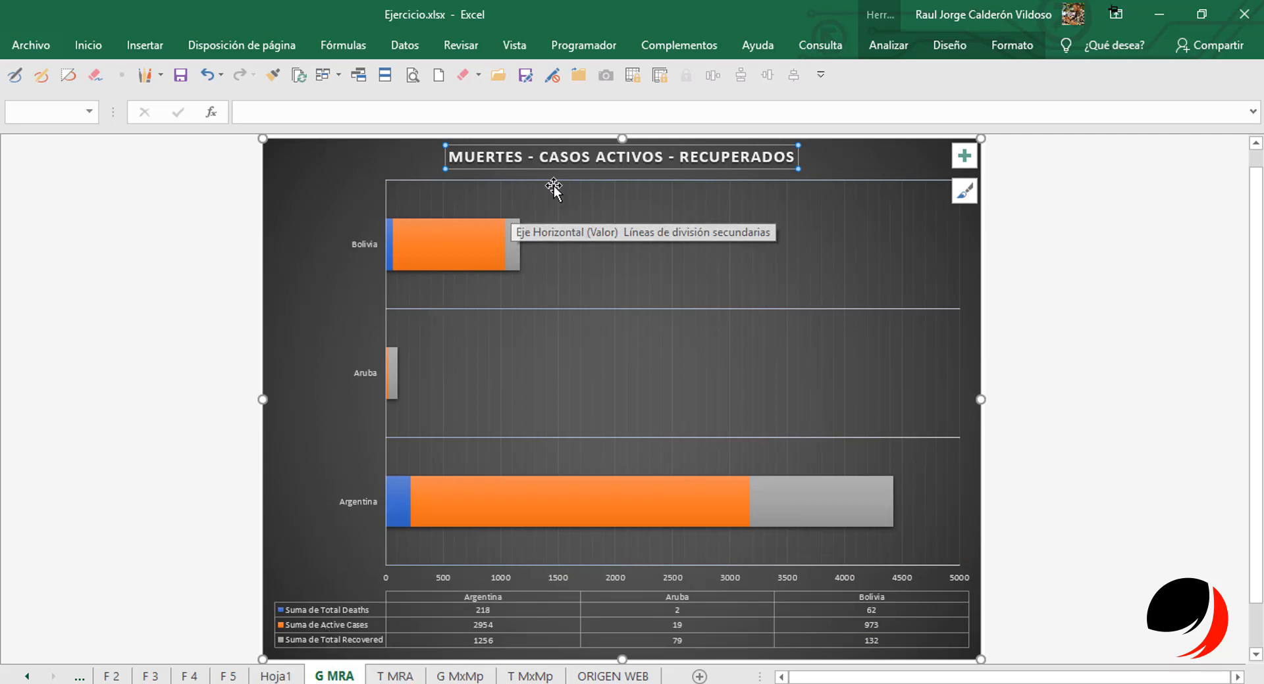
left_click(461, 676)
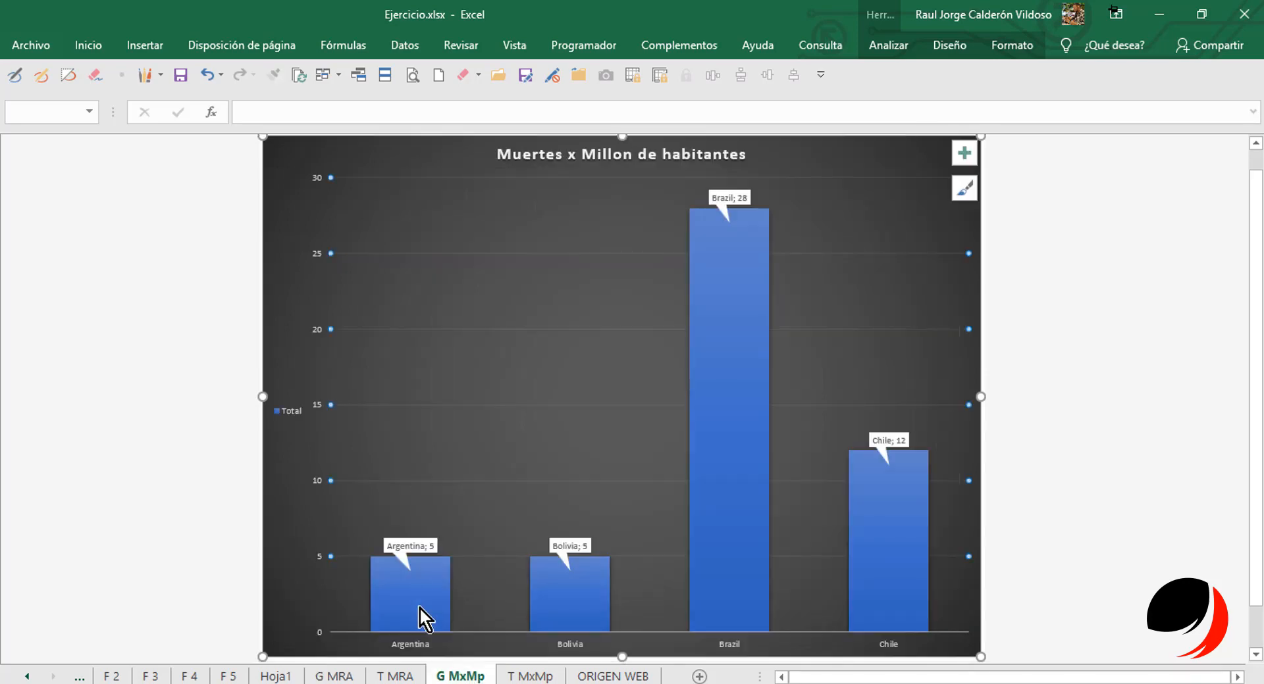
Insert a slicer for the Country, Other field of the pivot table on the T MRA sheet.
left_click(393, 676)
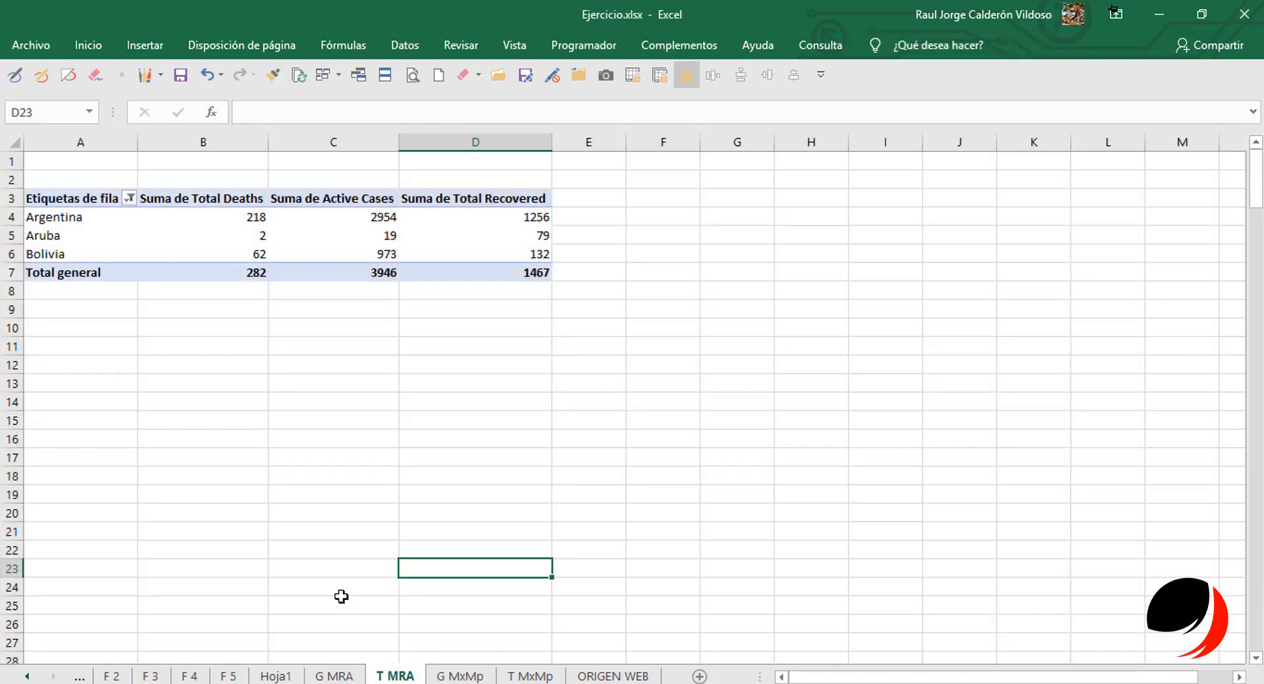
left_click(600, 216)
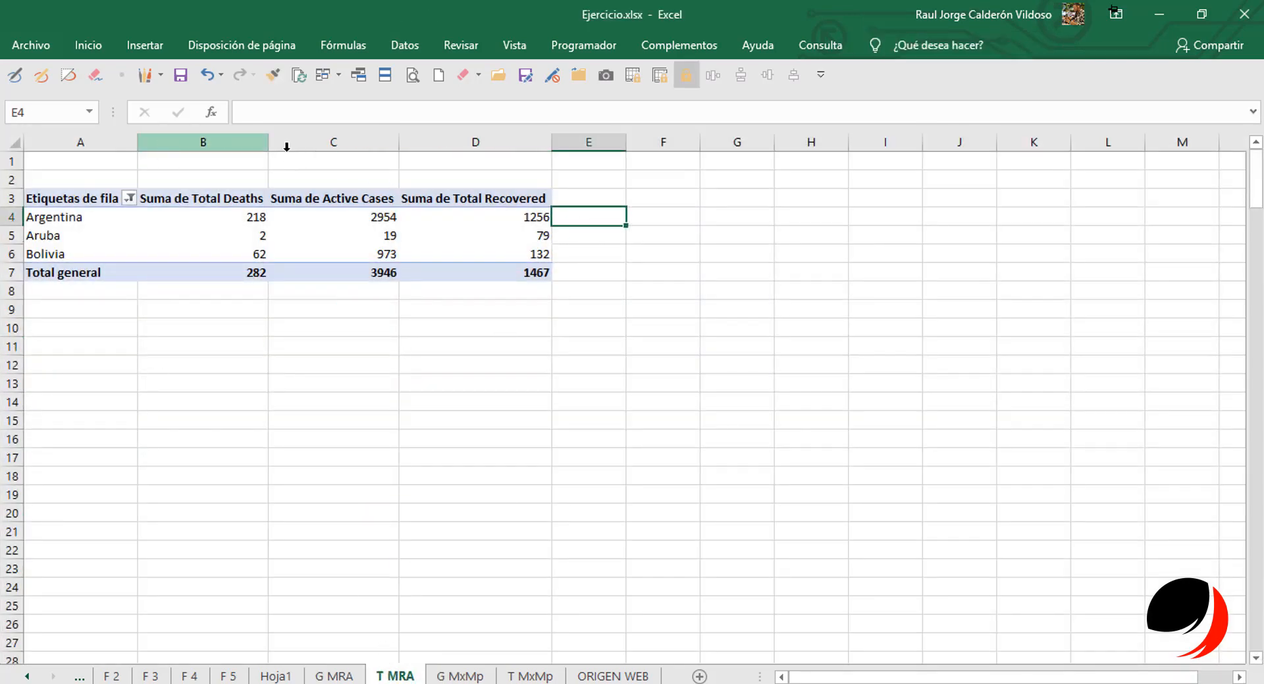
left_click(645, 196)
left_click(407, 235)
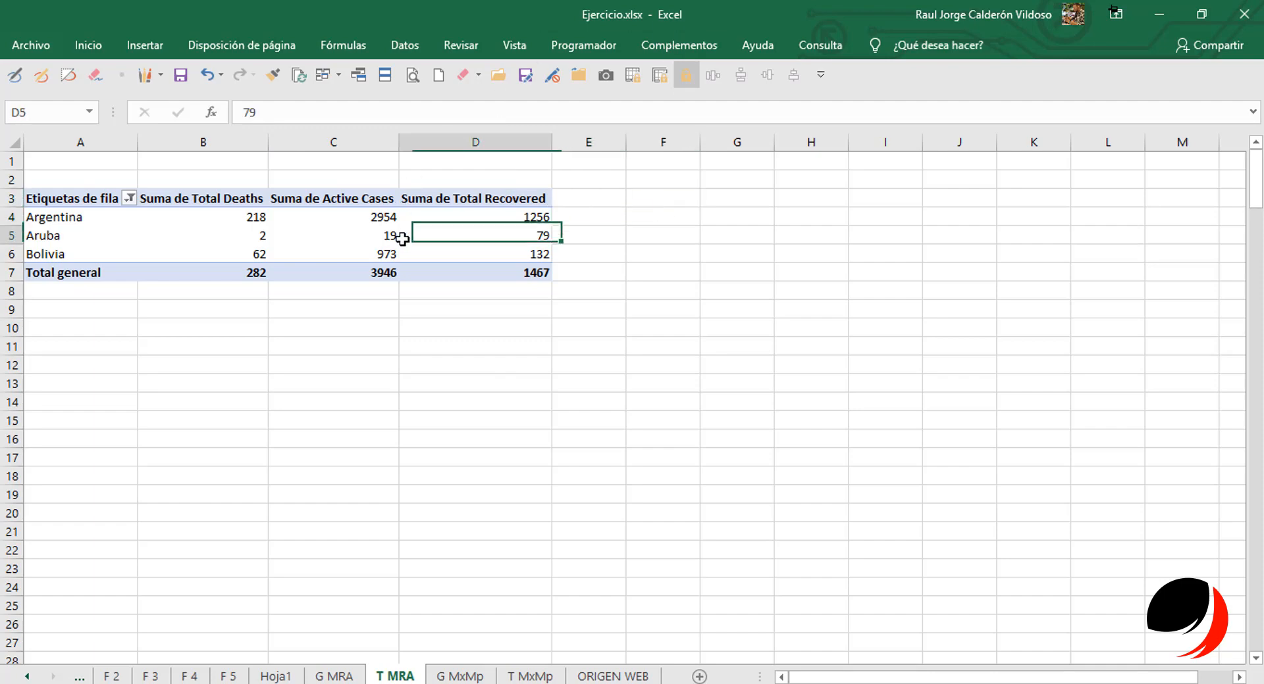
left_click(971, 46)
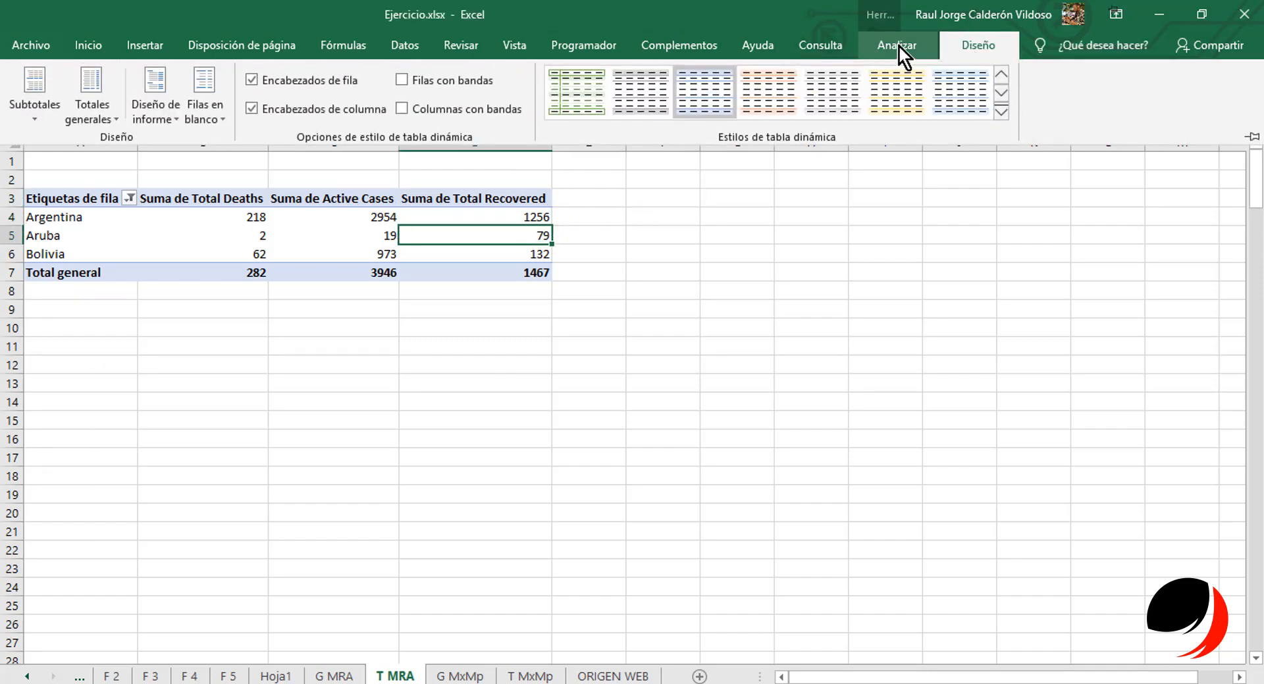
left_click(898, 45)
left_click(524, 77)
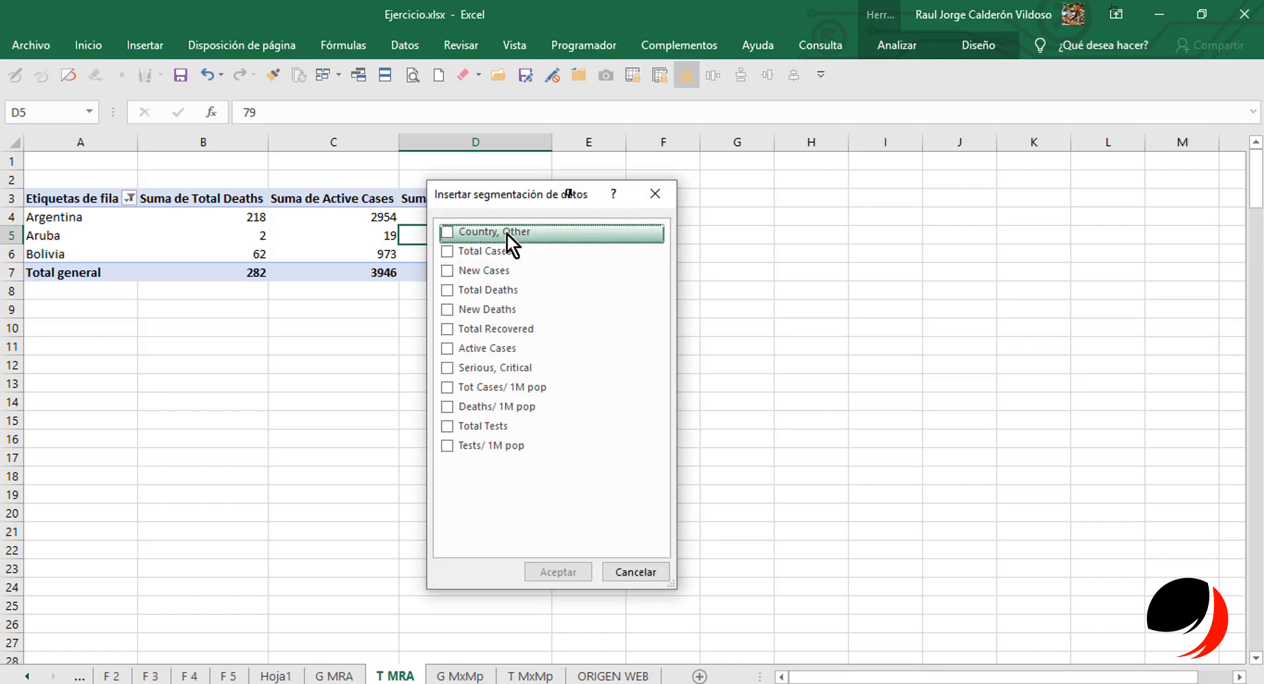
left_click(448, 232)
left_click(558, 572)
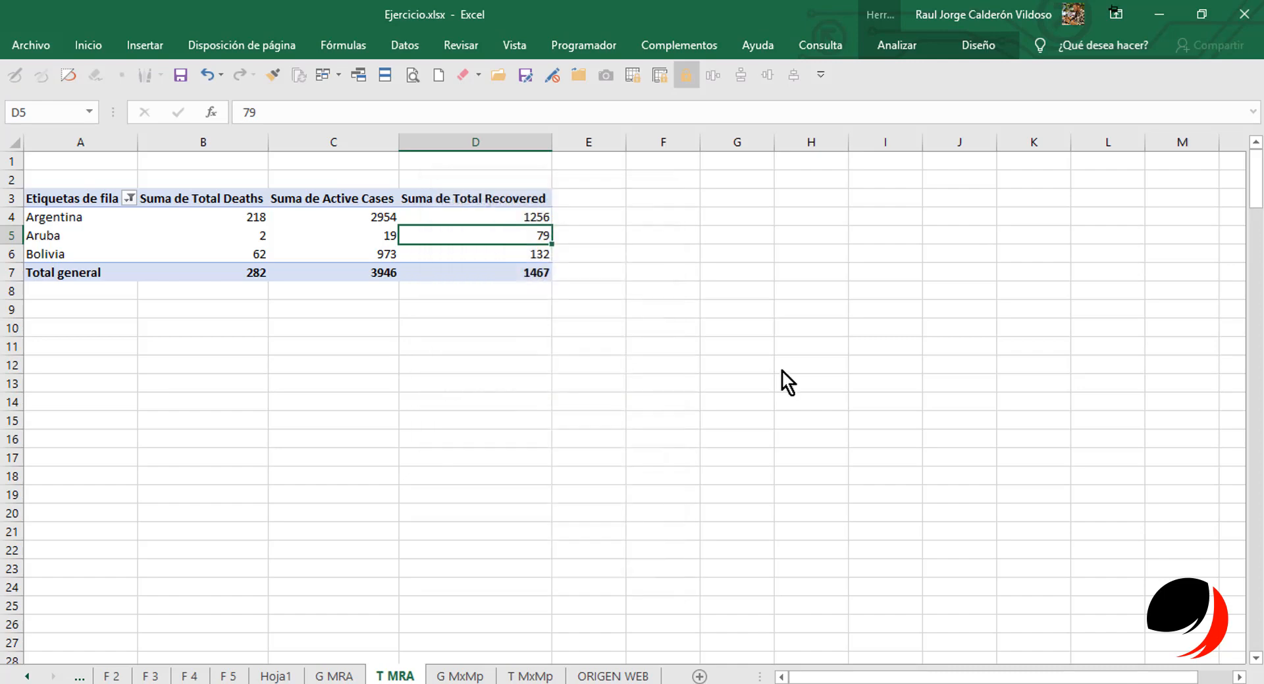
Move the country slicer beside the pivot table and enlarge it to about 22.6 cm wide and 12.6 cm high.
left_click_drag(643, 307, 665, 196)
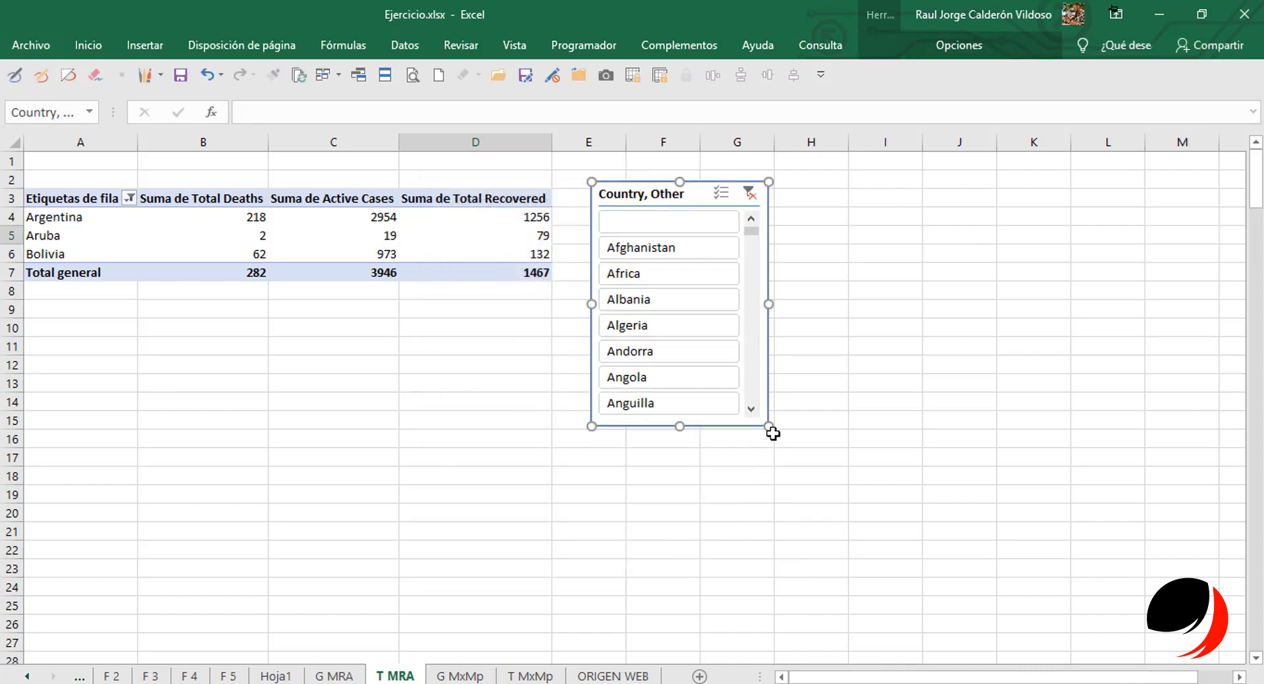
left_click_drag(768, 427, 1137, 621)
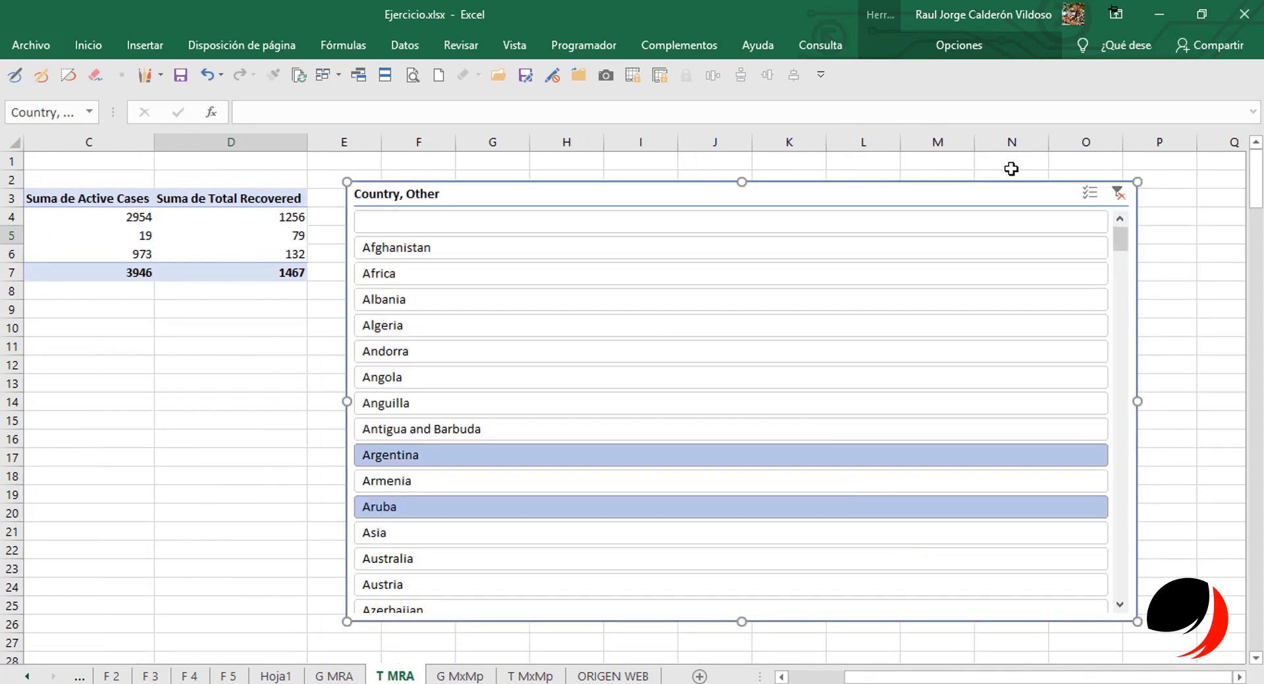
Turn on multiple selection in the T MRA slicer and arrange its country buttons in 7 columns.
left_click(1089, 192)
left_click(939, 49)
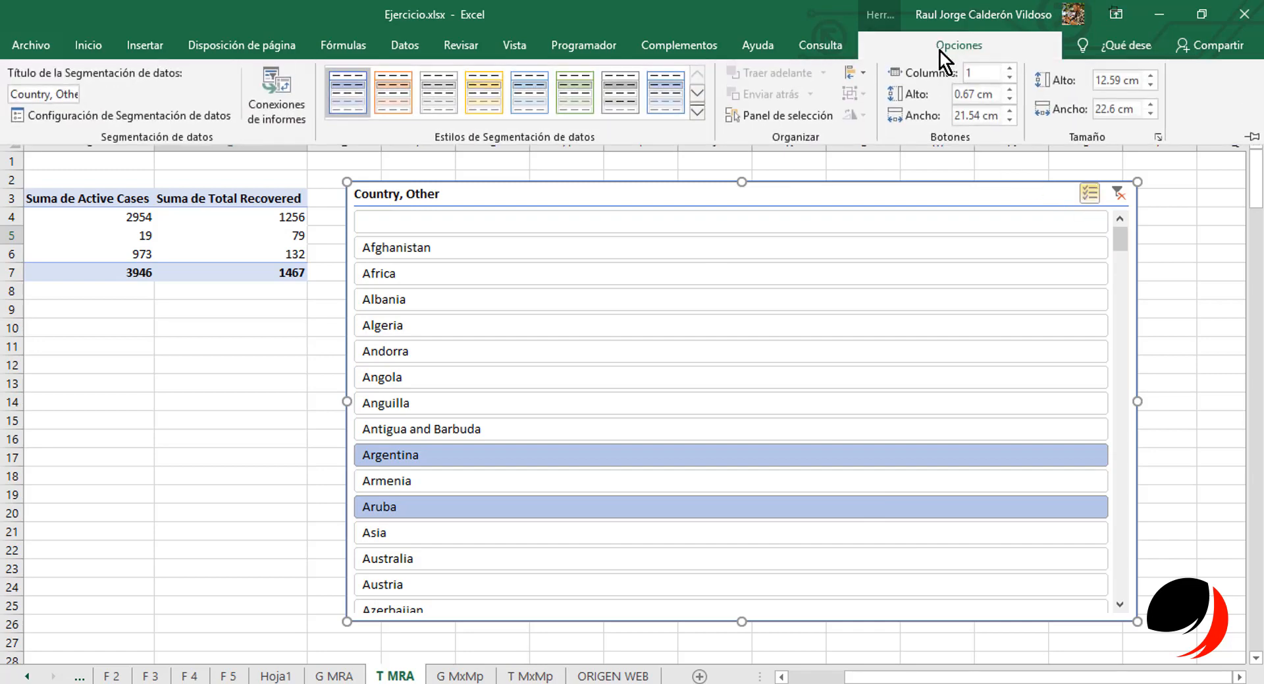
double_click(1009, 69)
triple_click(1010, 68)
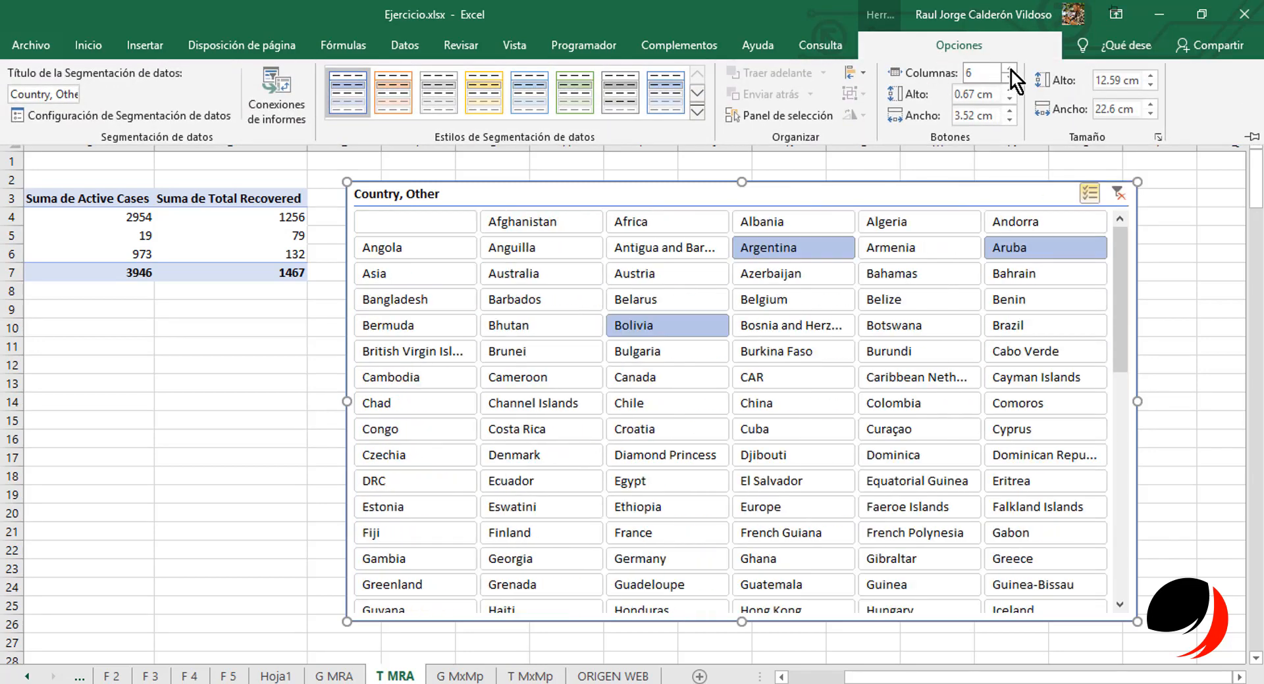
left_click(1009, 68)
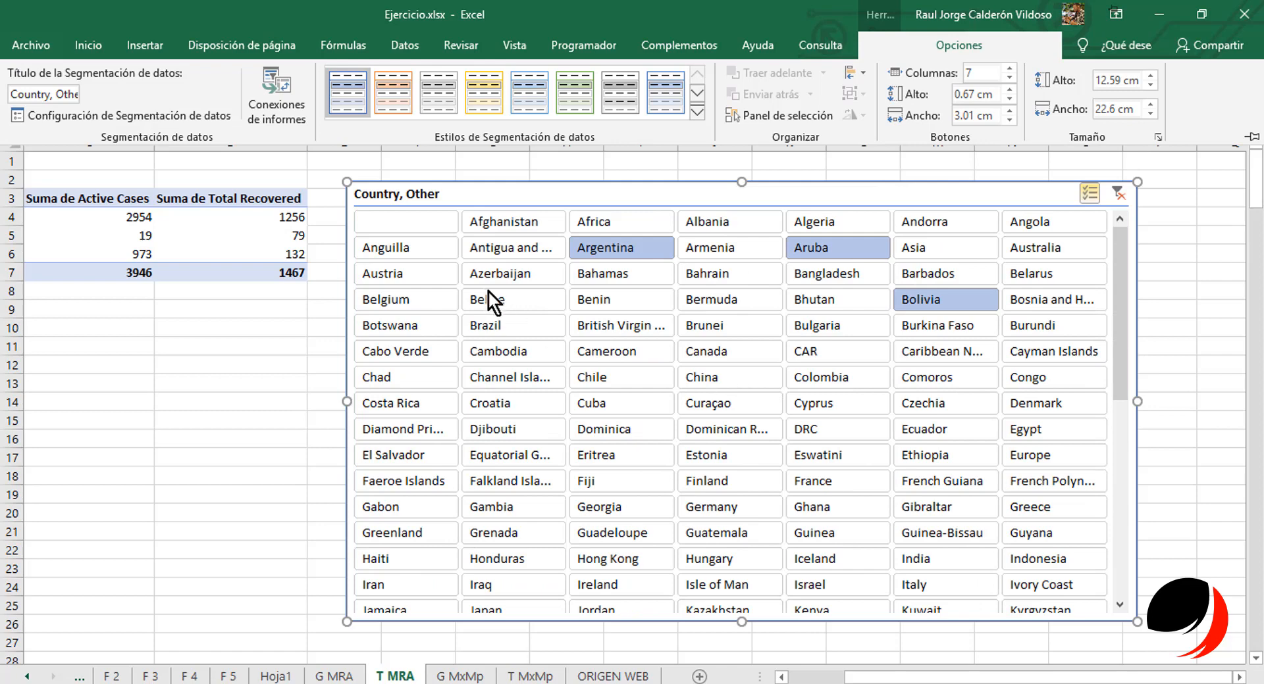
Add Brazil and Chile to the countries selected in the T MRA slicer.
left_click(512, 326)
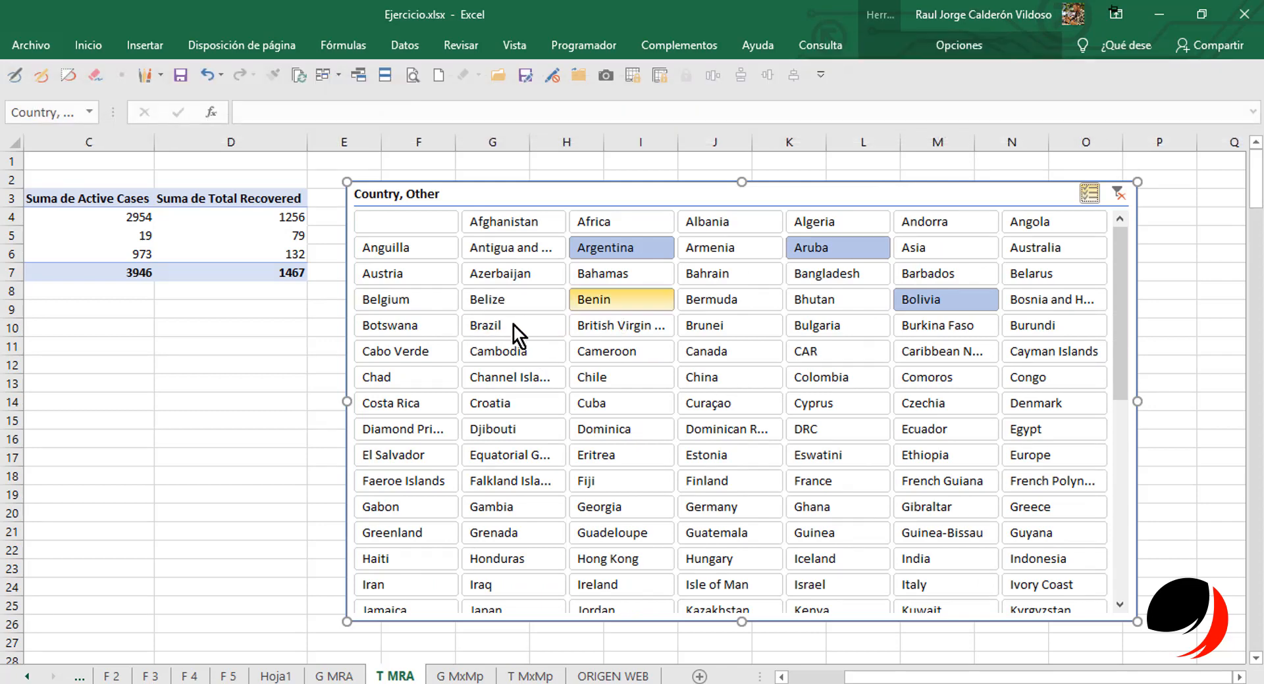
left_click(498, 325)
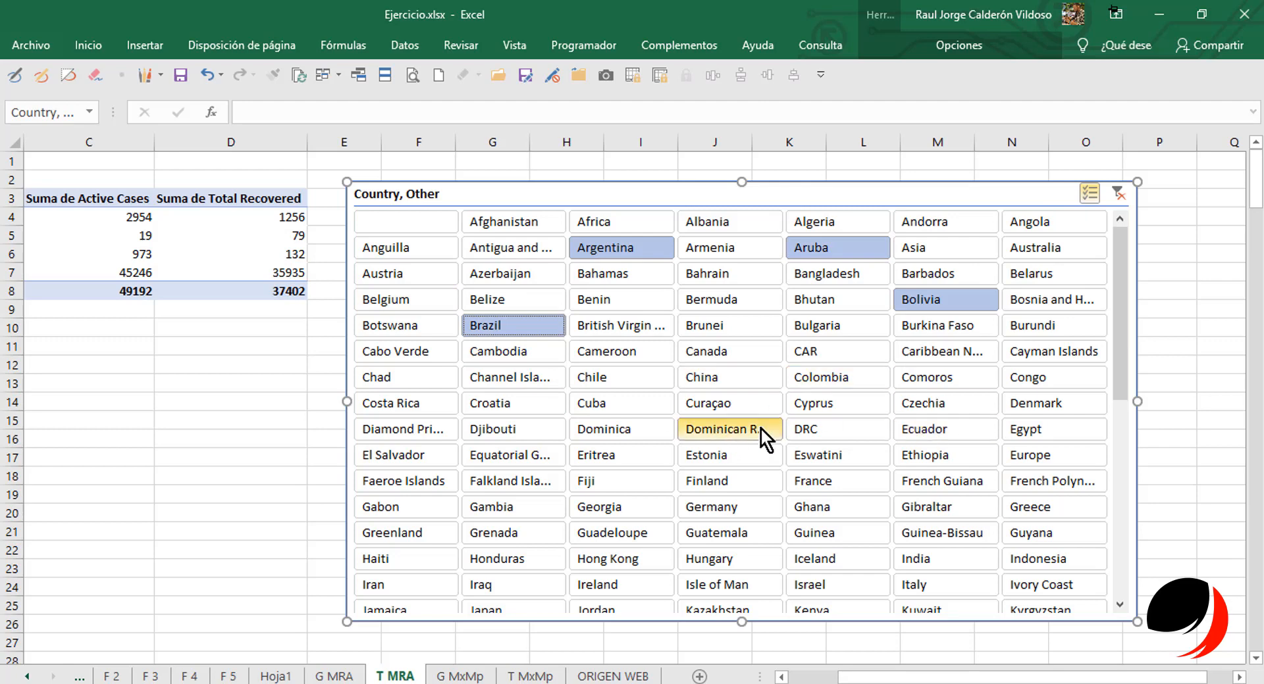
left_click(590, 379)
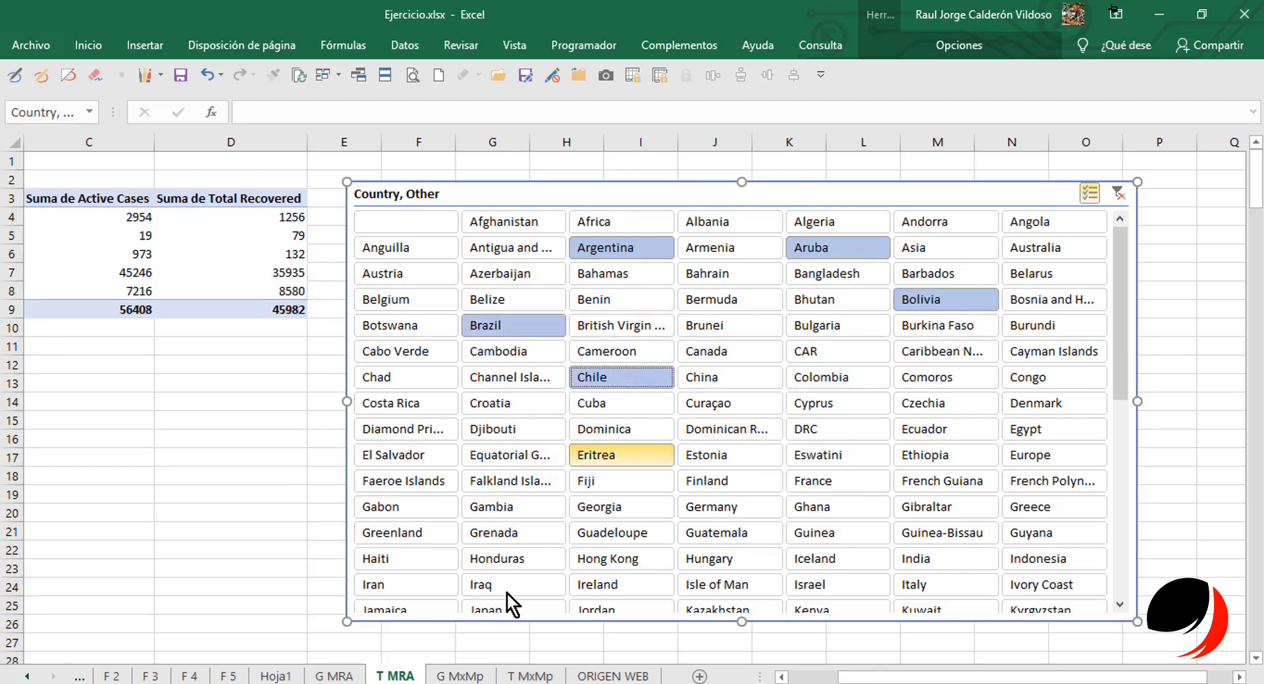
Review the filtered pivot table on T MRA and the deaths, active and recovered cases chart on the G MRA sheet.
left_click_drag(885, 678, 768, 671)
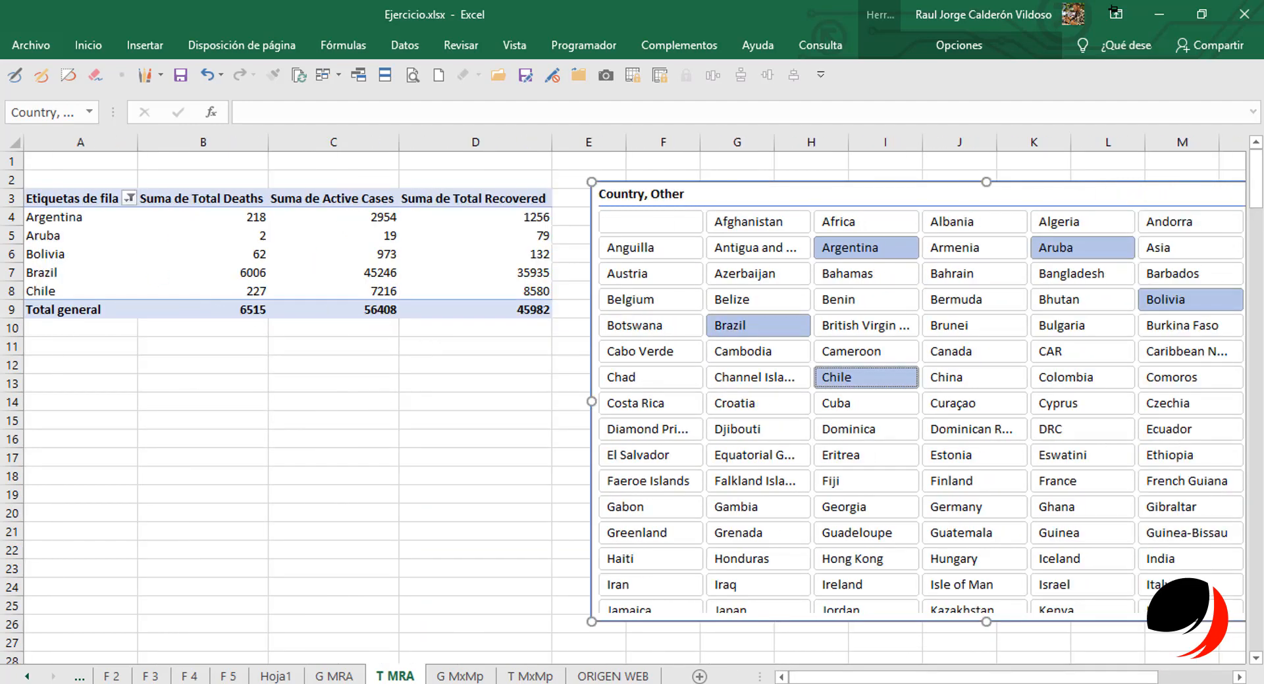
left_click(456, 678)
left_click(334, 676)
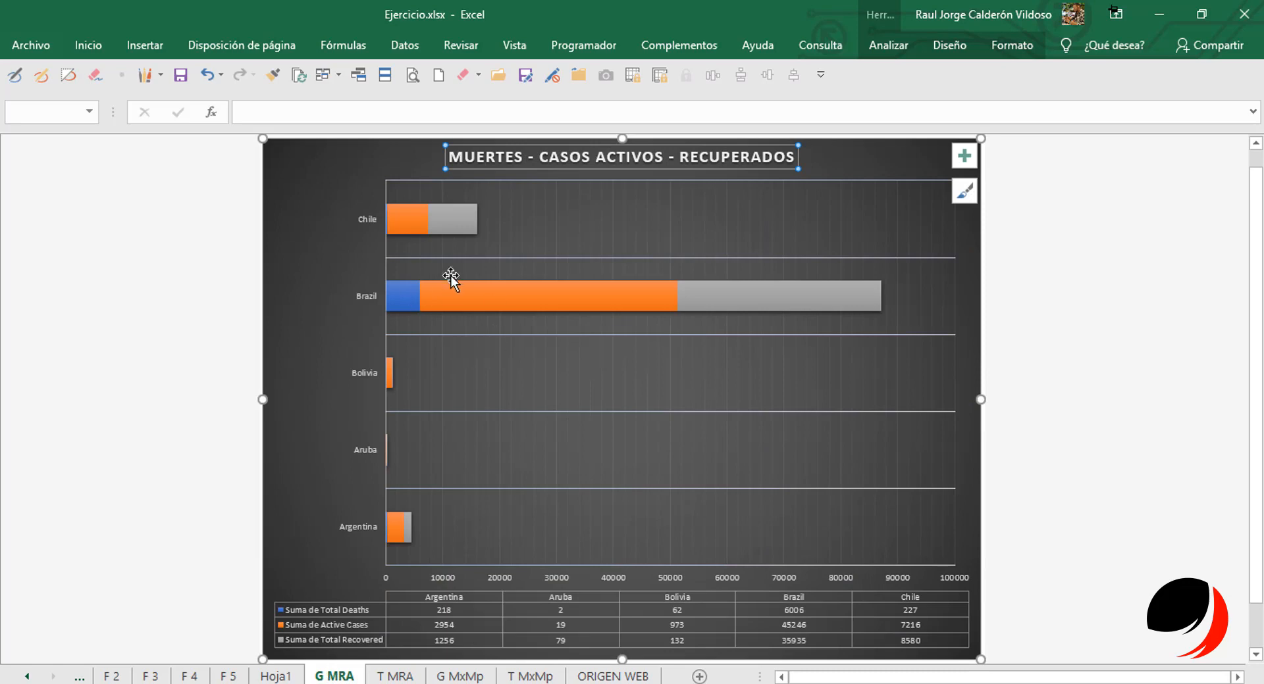
left_click(1108, 643)
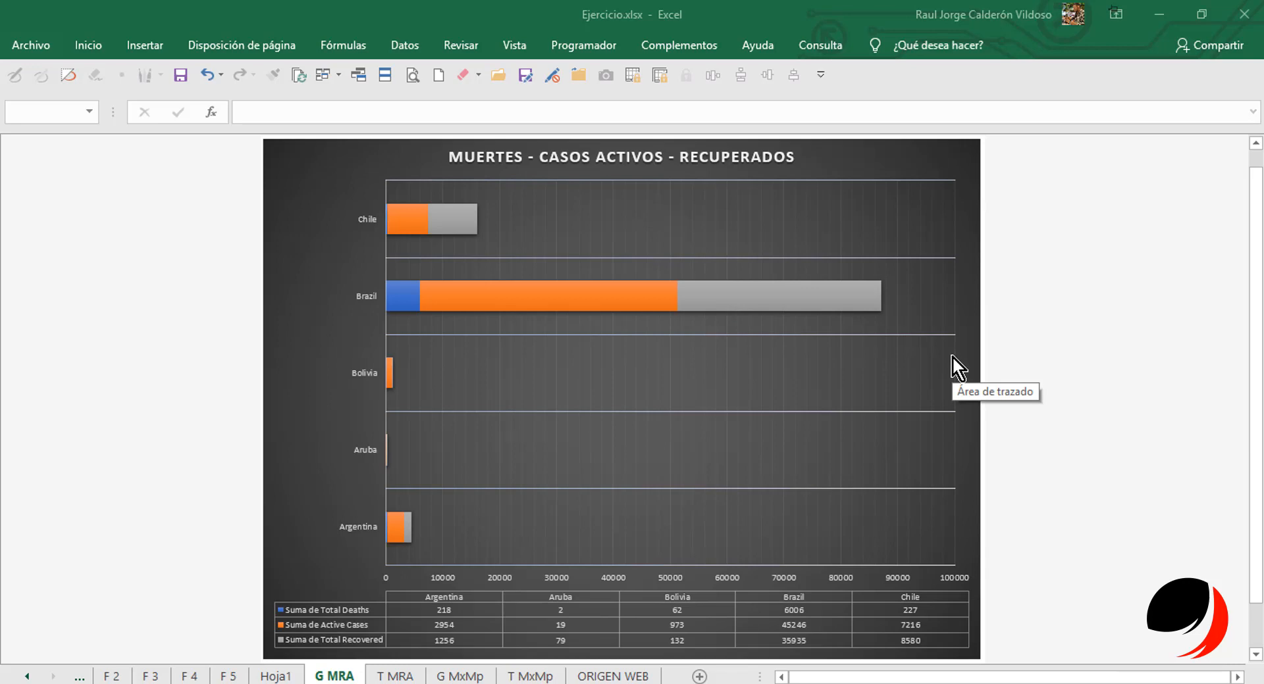
Check off task 5, Analisis e interpretacion de informes, on the FLUJO sheet and select cells D3:D8 beside the workflow table.
left_click(25, 677)
left_click(25, 677)
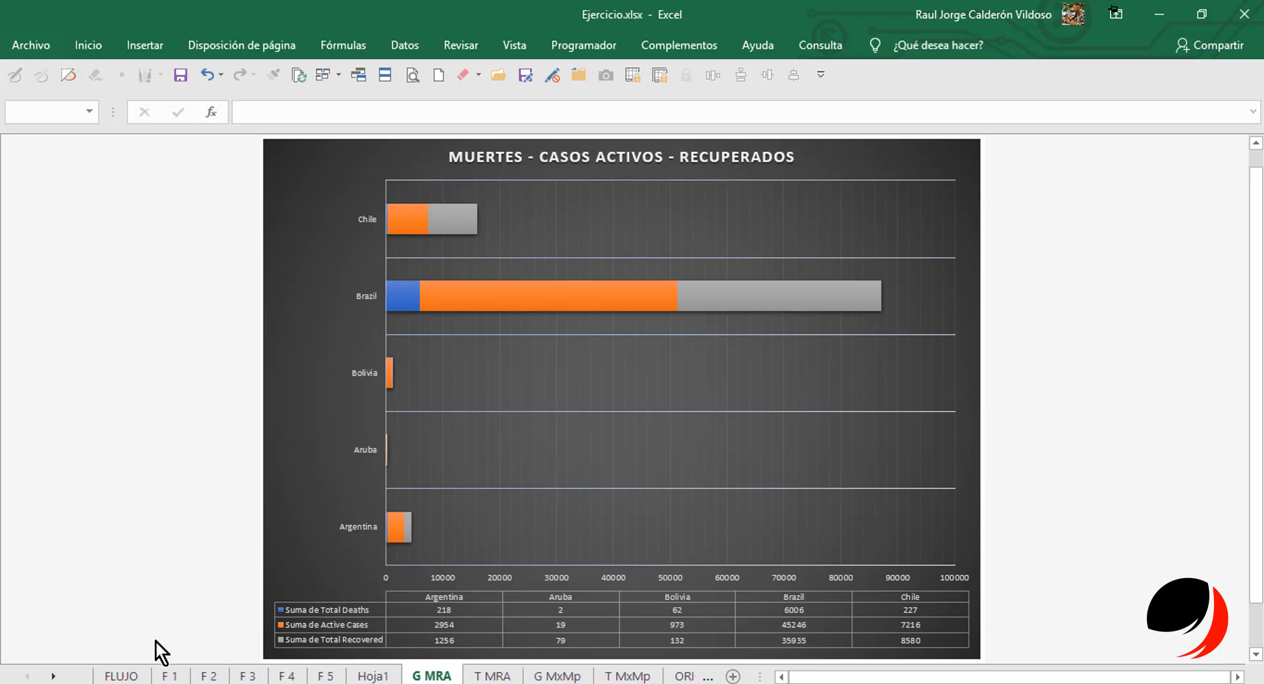
left_click(121, 676)
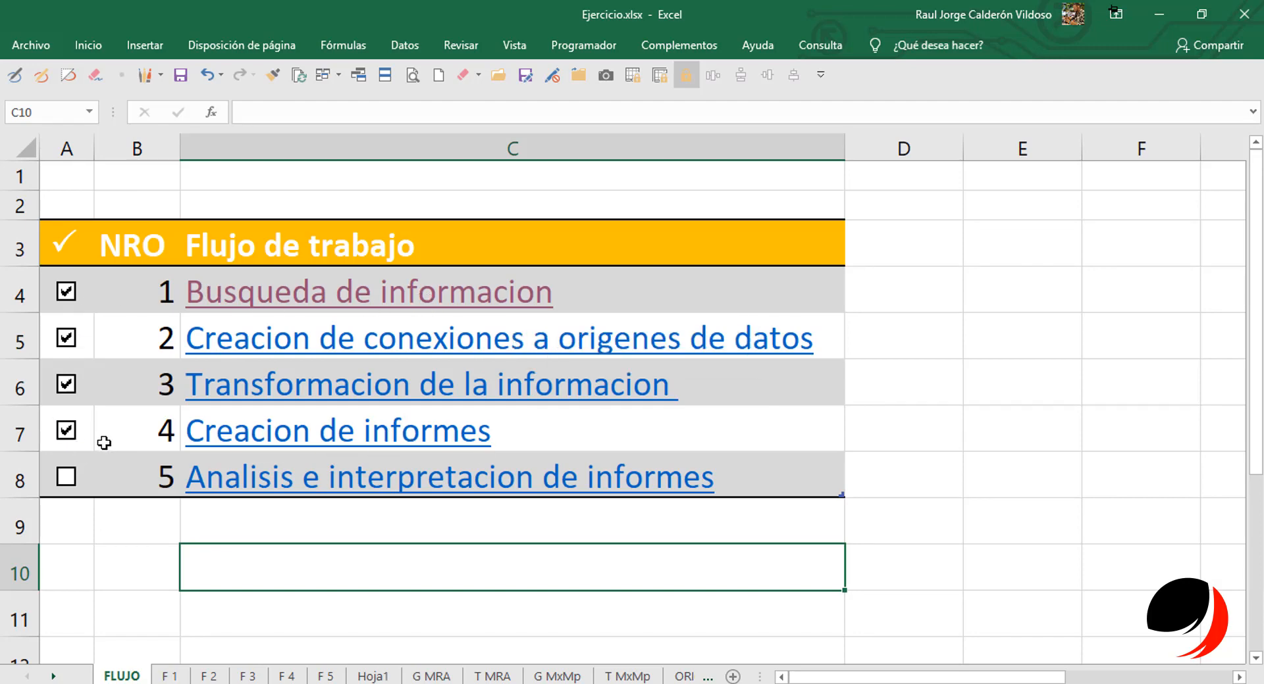
left_click(66, 477)
left_click(901, 371)
left_click_drag(900, 249, 890, 484)
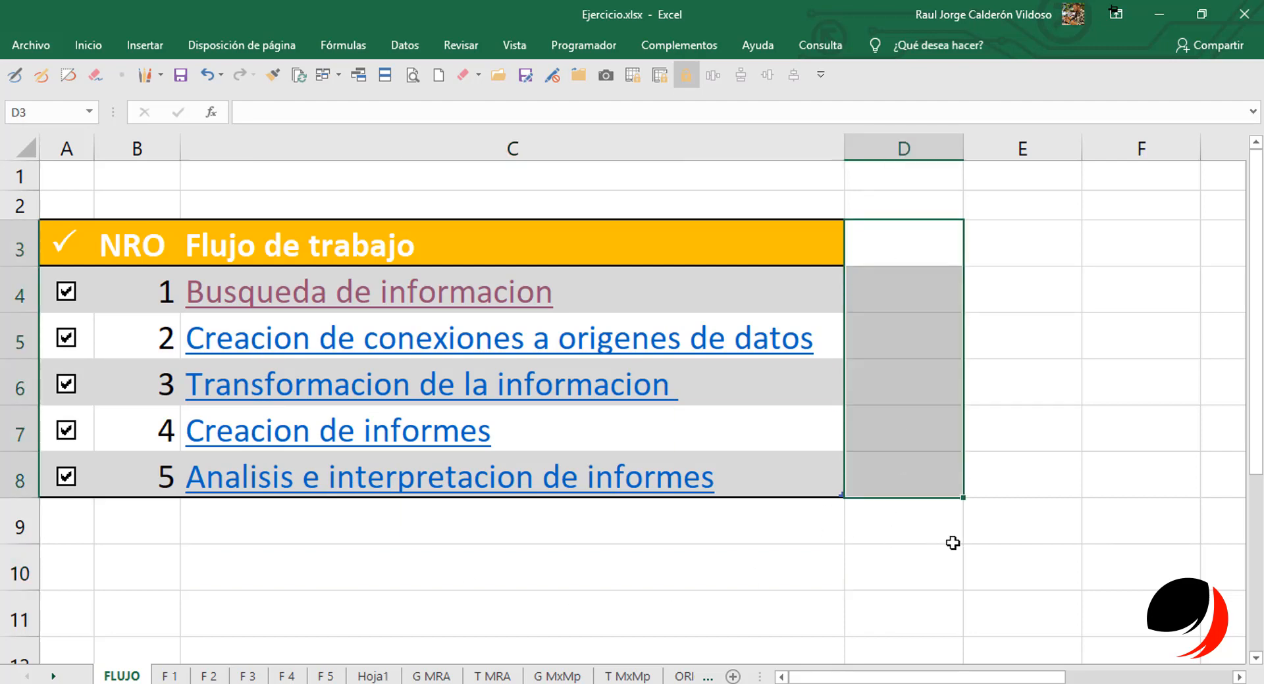